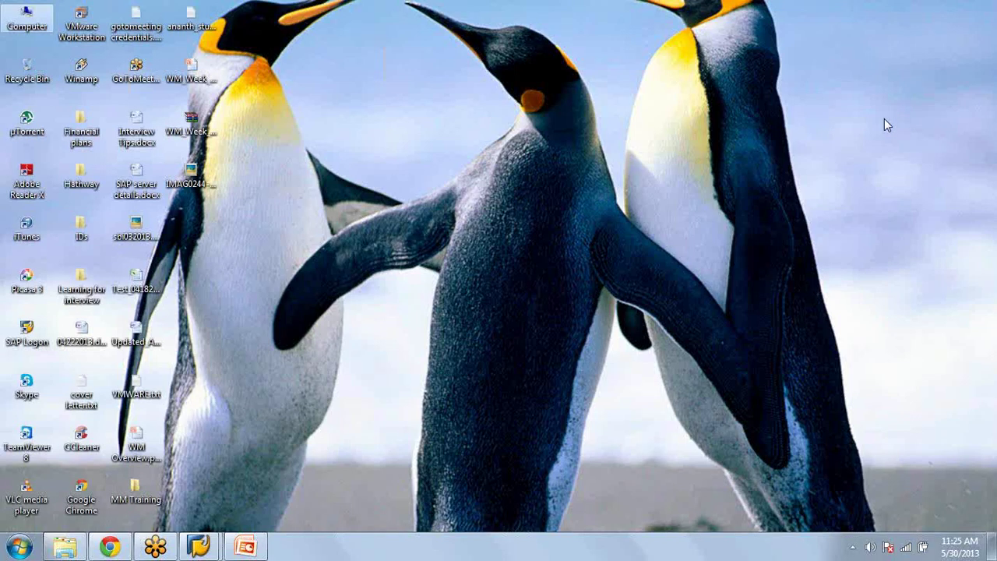
Step: Bring SAP Easy Access forward, run transaction SM02, then minimize and restore the SAP session
{"action": "mouse_move", "coordinate": [196, 550]}
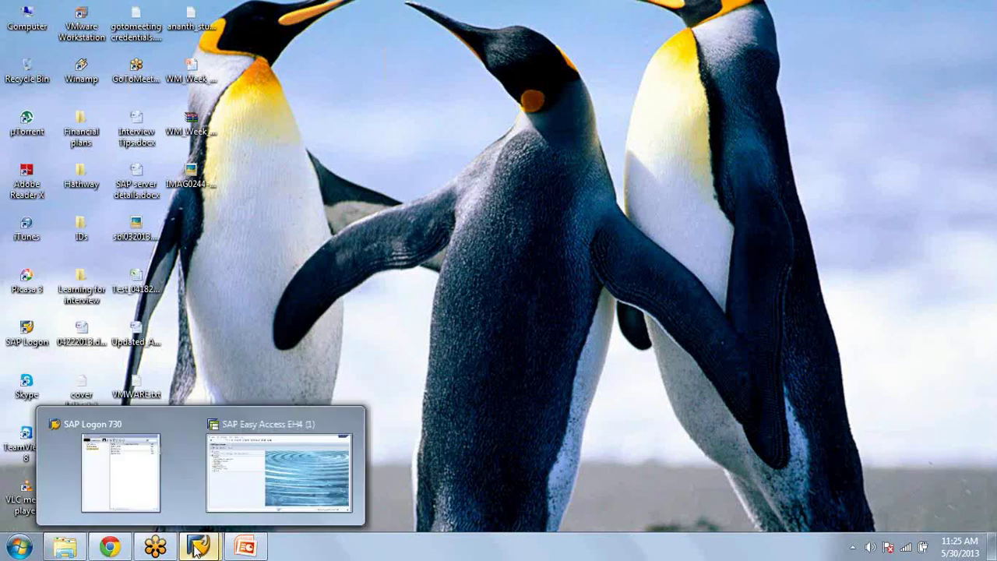
{"action": "left_click", "coordinate": [290, 460]}
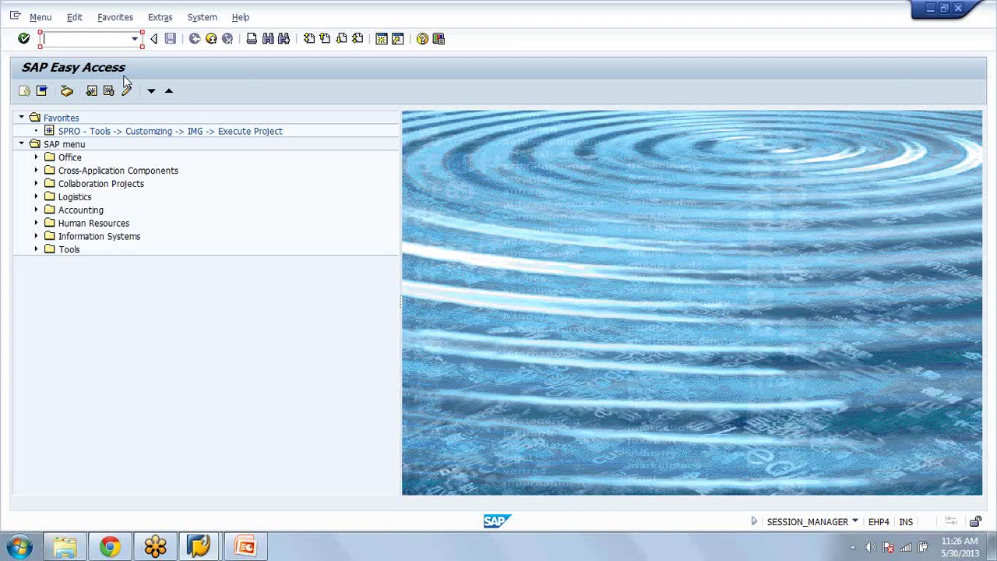
{"action": "type", "text": "sm02"}
{"action": "key", "text": "Return"}
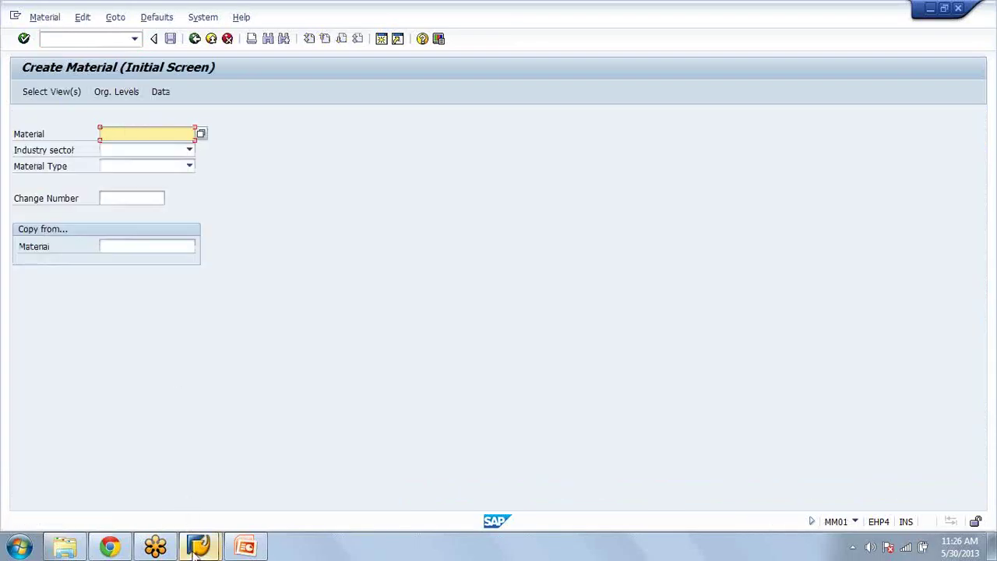
{"action": "left_click", "coordinate": [197, 550]}
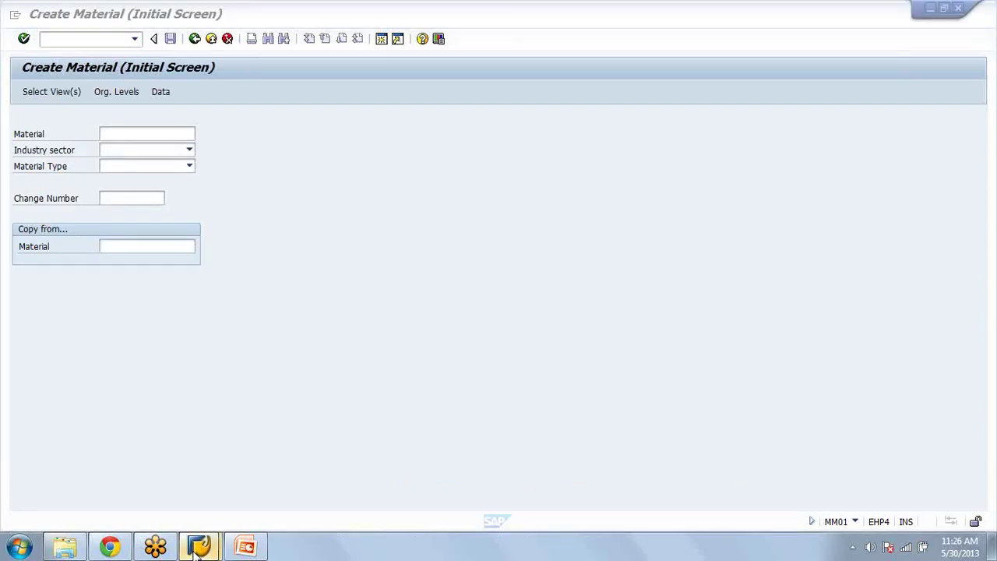
{"action": "mouse_move", "coordinate": [197, 550]}
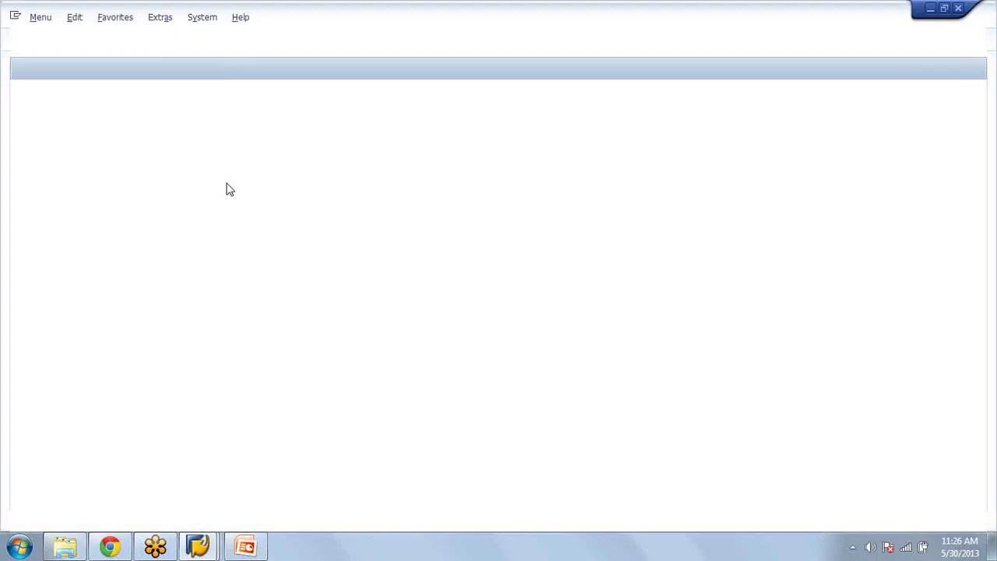
Step: Run SPRO and open Define Storage Type under Logistics Execution > Warehouse Management > Master Data
{"action": "type", "text": "spro"}
{"action": "key", "text": "Return"}
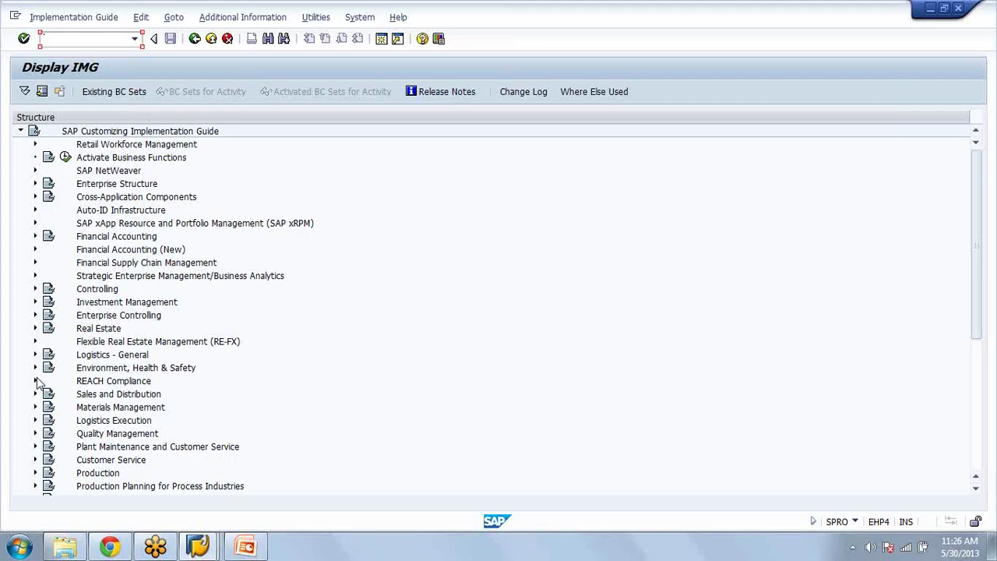
{"action": "left_click", "coordinate": [35, 420]}
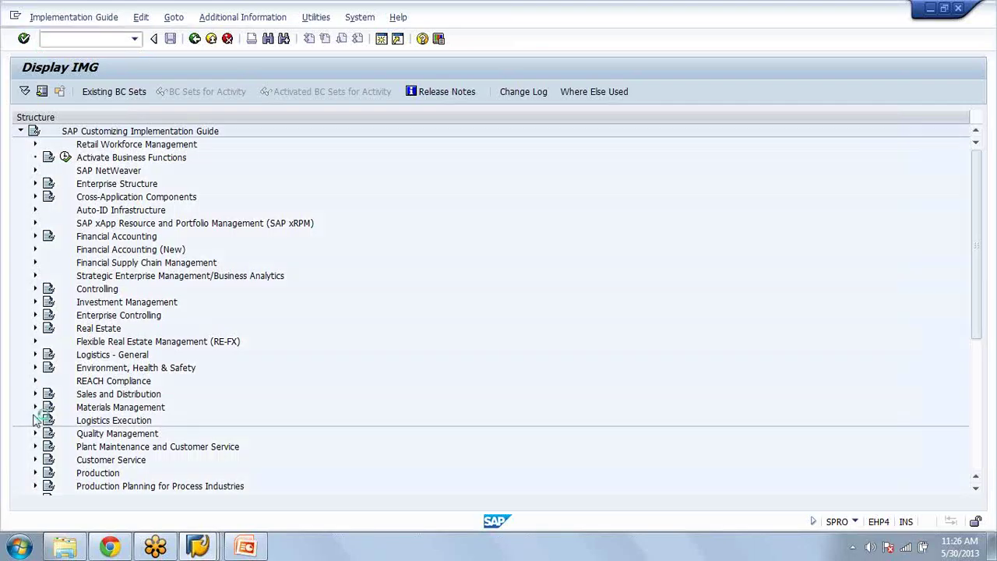
{"action": "left_click", "coordinate": [50, 290]}
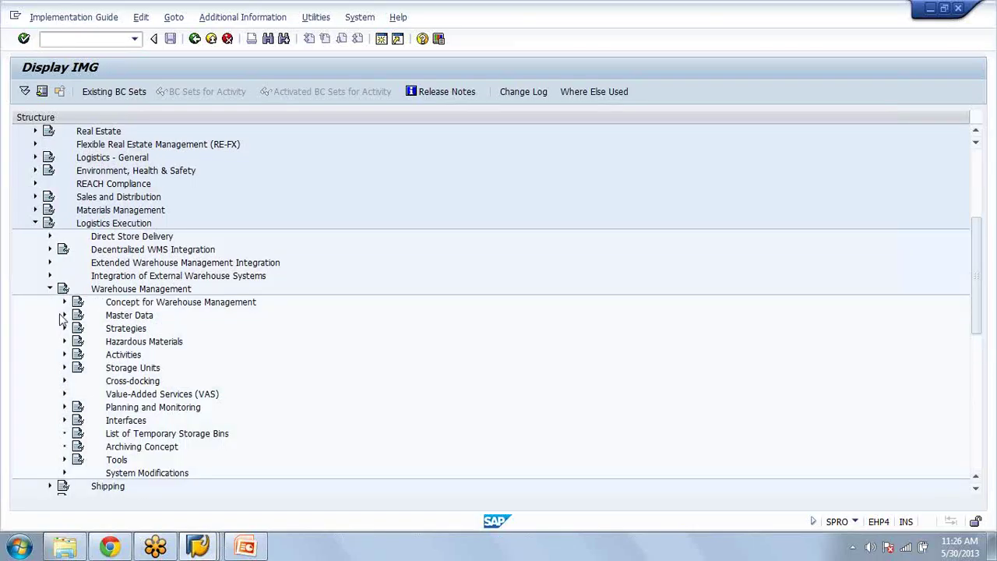
{"action": "left_click", "coordinate": [63, 315]}
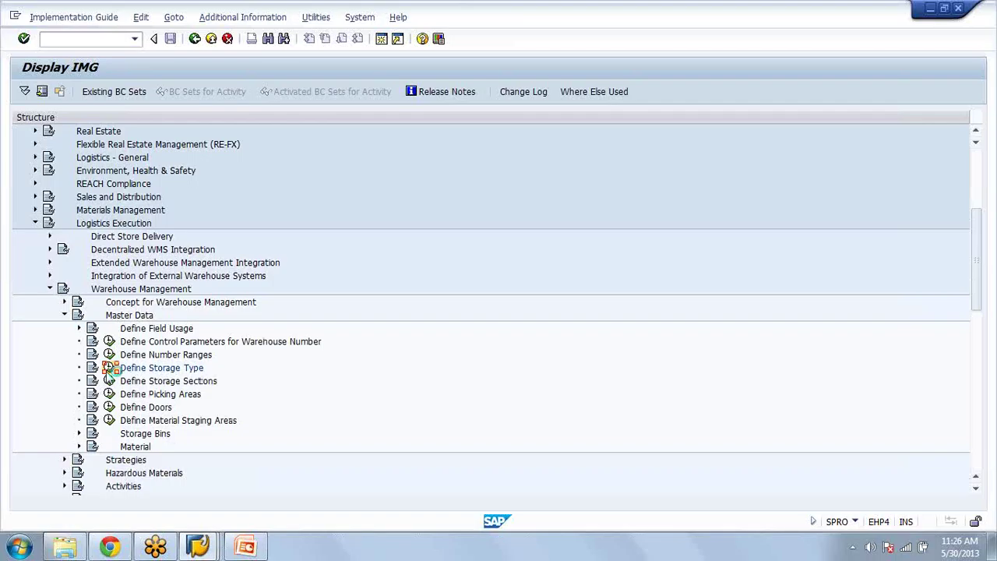
{"action": "left_click", "coordinate": [109, 368]}
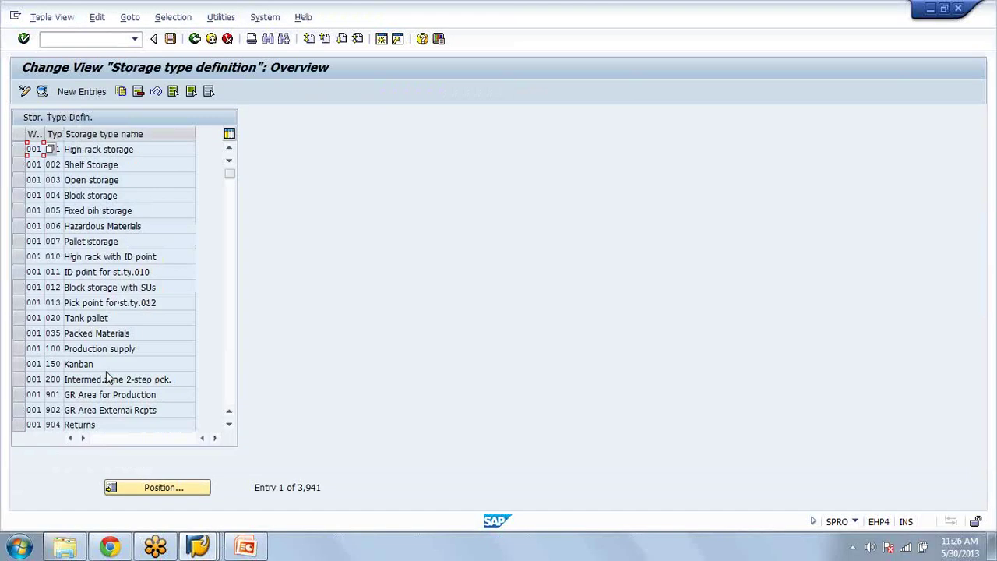
Step: Position to warehouse AZA, check storage type 005's putaway and removal strategy F, and return to the IMG
{"action": "left_click", "coordinate": [163, 489]}
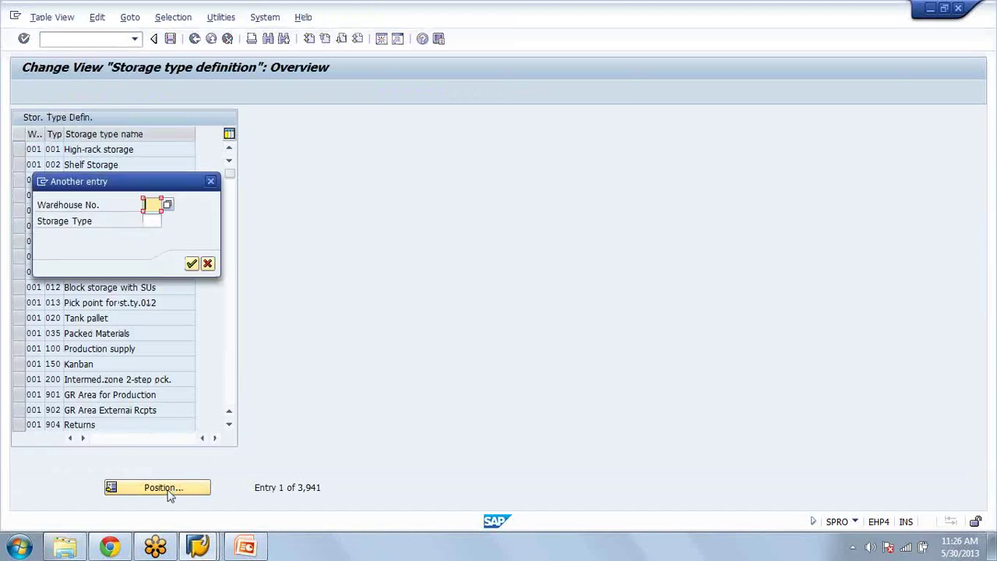
{"action": "type", "text": "aza"}
{"action": "key", "text": "Return"}
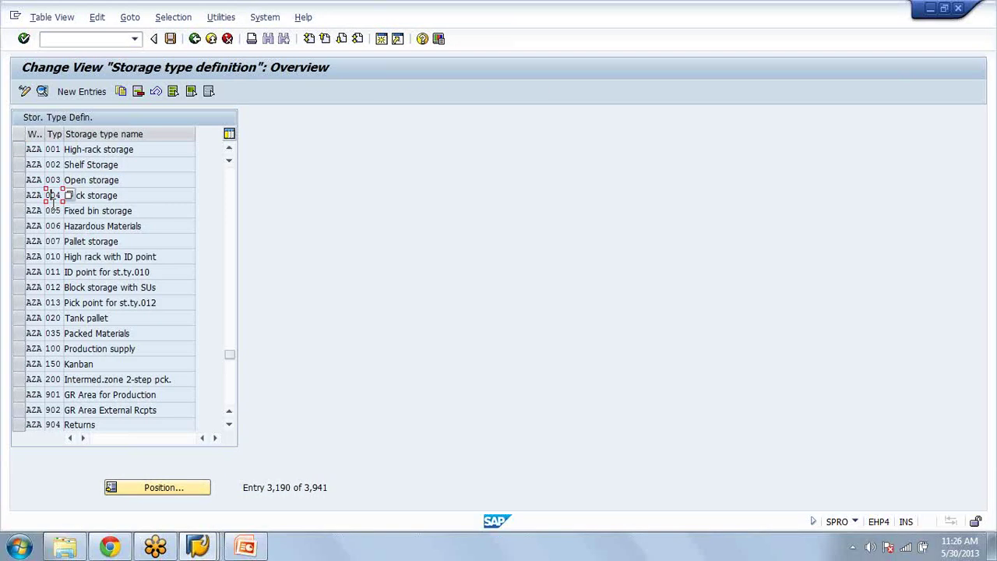
{"action": "left_click_drag", "start_coordinate": [81, 210], "coordinate": [56, 209]}
{"action": "double_click", "coordinate": [56, 210]}
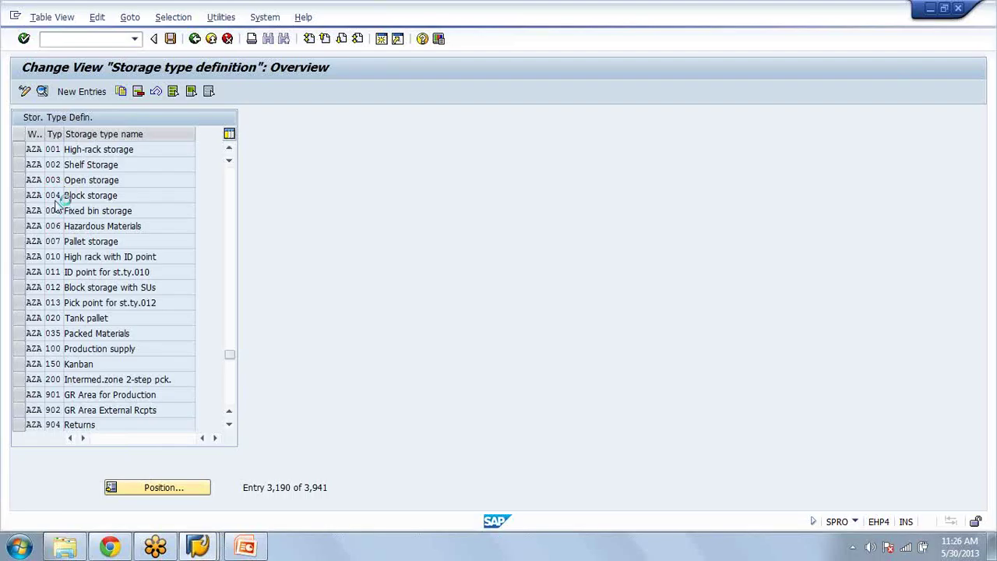
{"action": "left_click", "coordinate": [199, 45]}
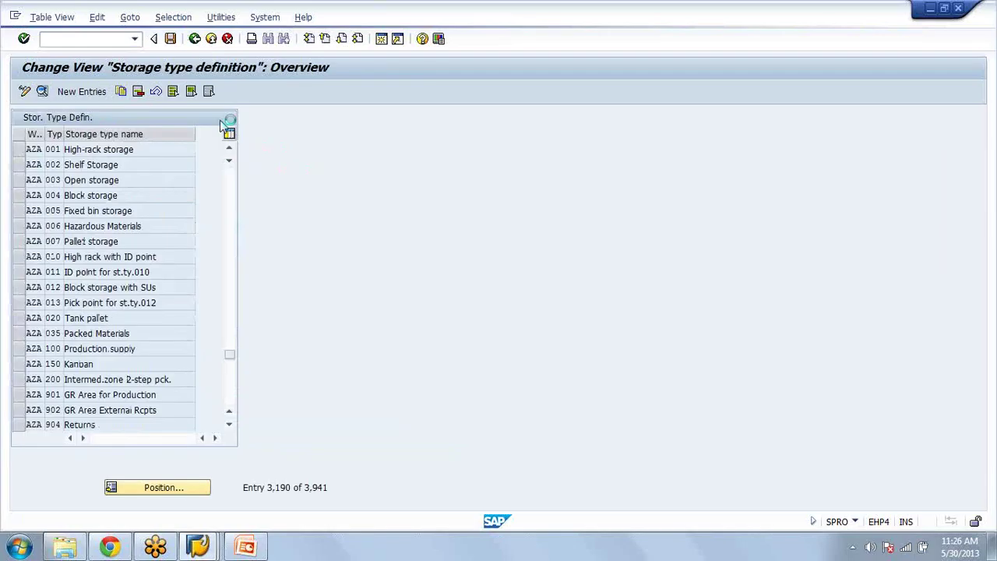
{"action": "key", "text": "F3"}
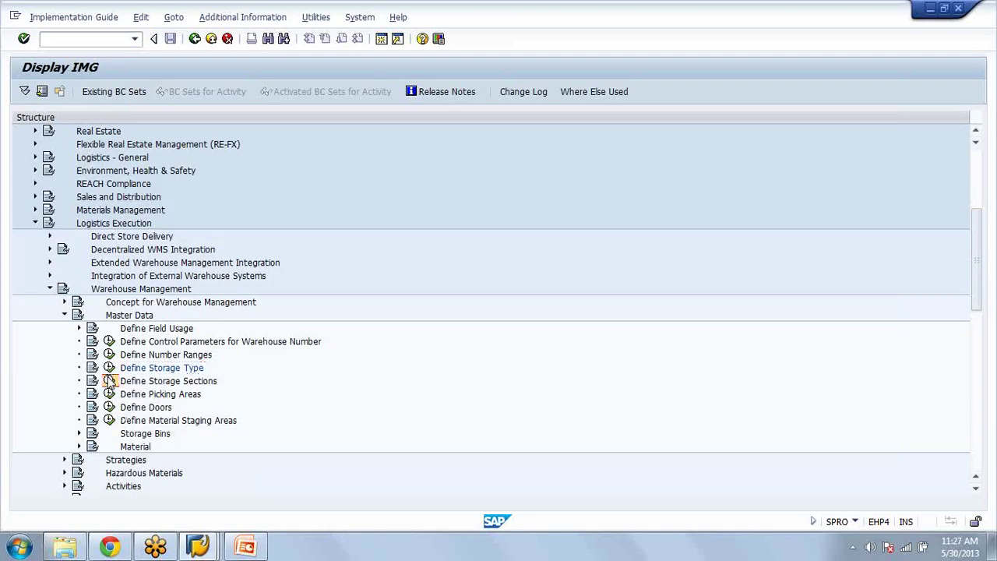
Step: Look up warehouse AZA's storage sections for storage type 005
{"action": "left_click", "coordinate": [109, 380]}
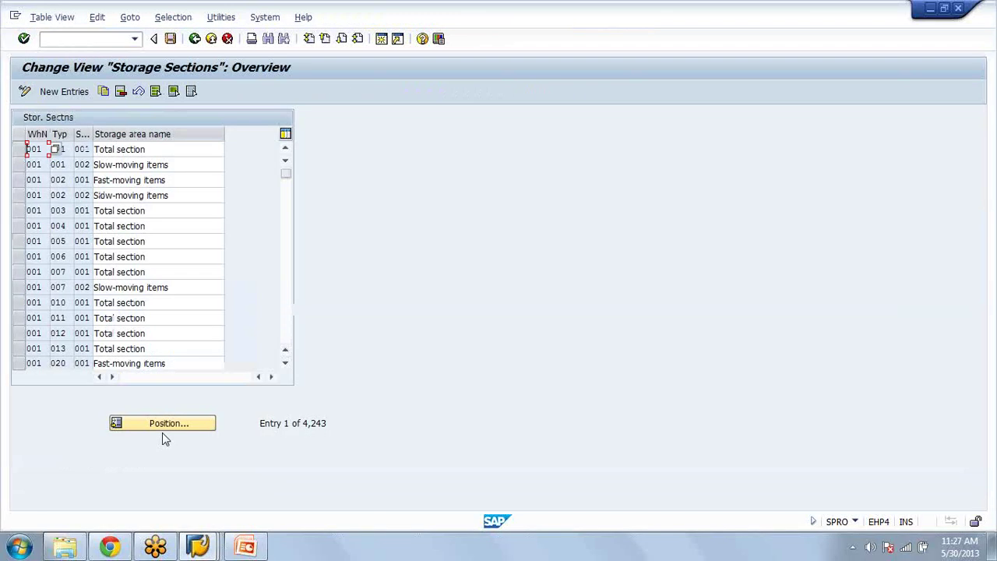
{"action": "left_click", "coordinate": [172, 433]}
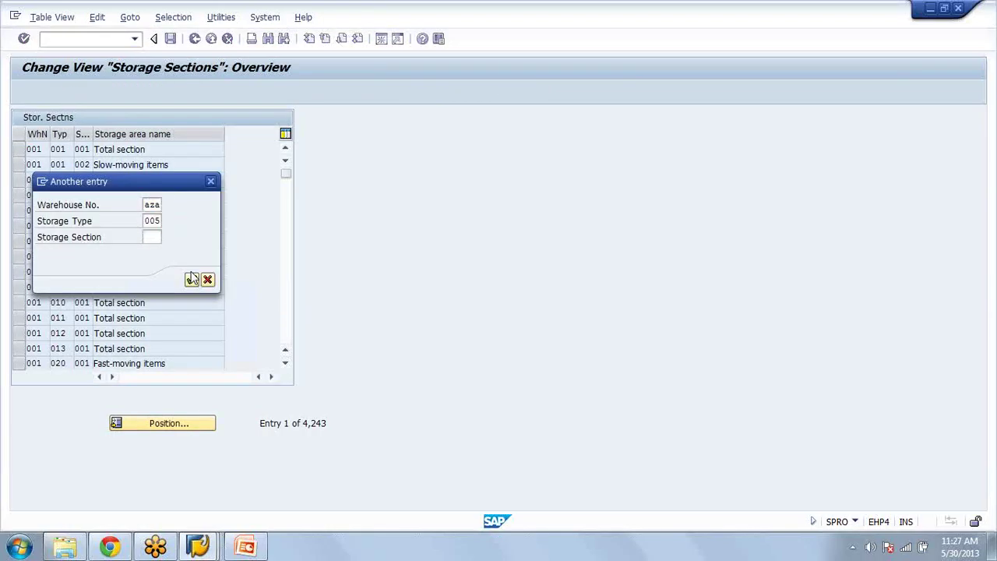
{"action": "left_click", "coordinate": [192, 279]}
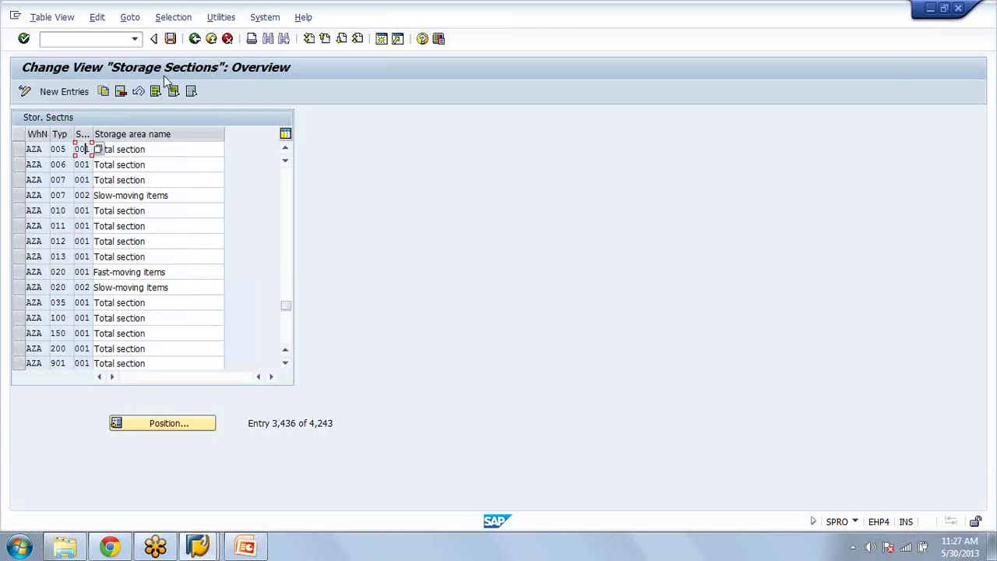
{"action": "double_click", "coordinate": [118, 318]}
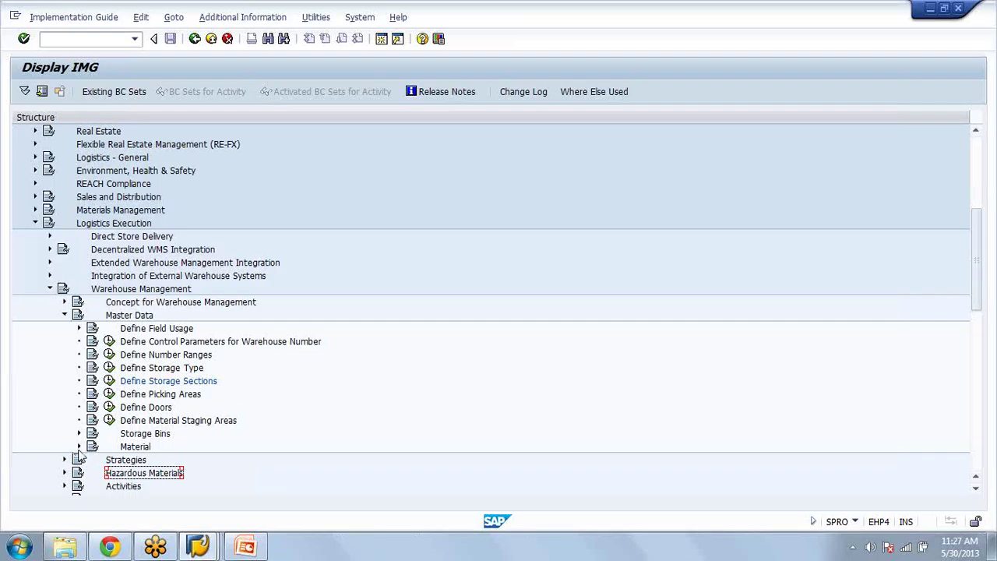
Step: Check the FIX storage type indicator for warehouse AZA, then return to the IMG
{"action": "left_click", "coordinate": [79, 446]}
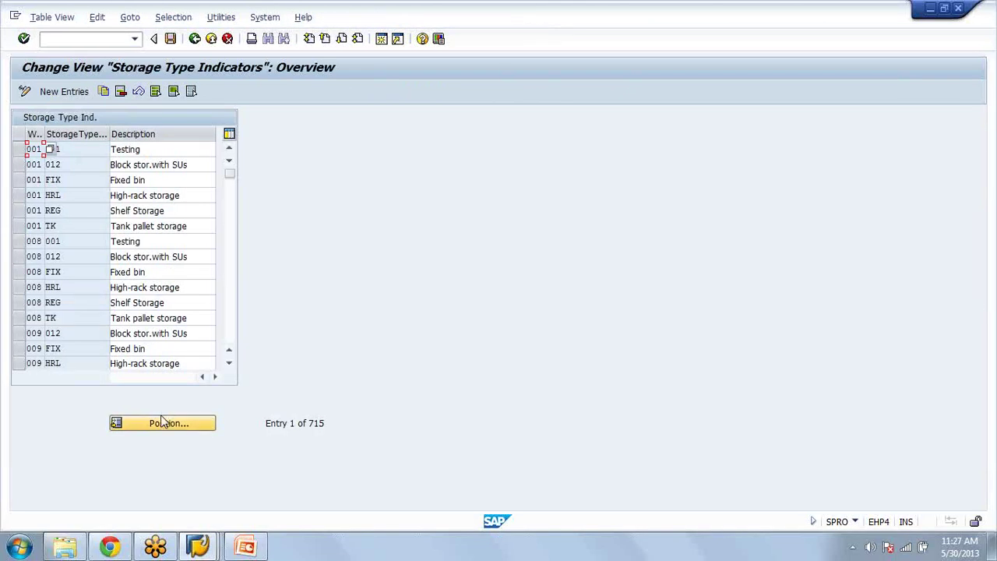
{"action": "left_click", "coordinate": [163, 421]}
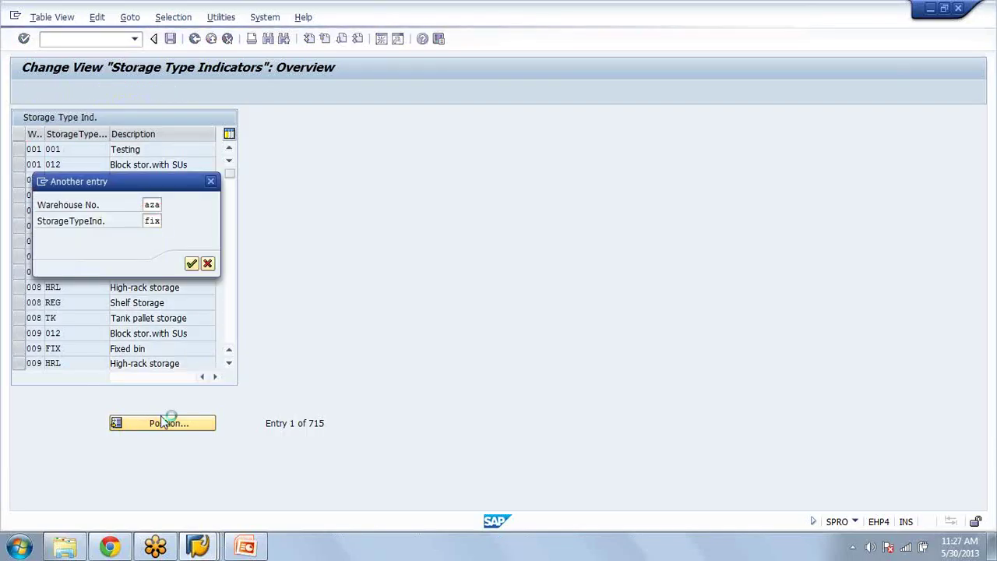
{"action": "left_click", "coordinate": [195, 39]}
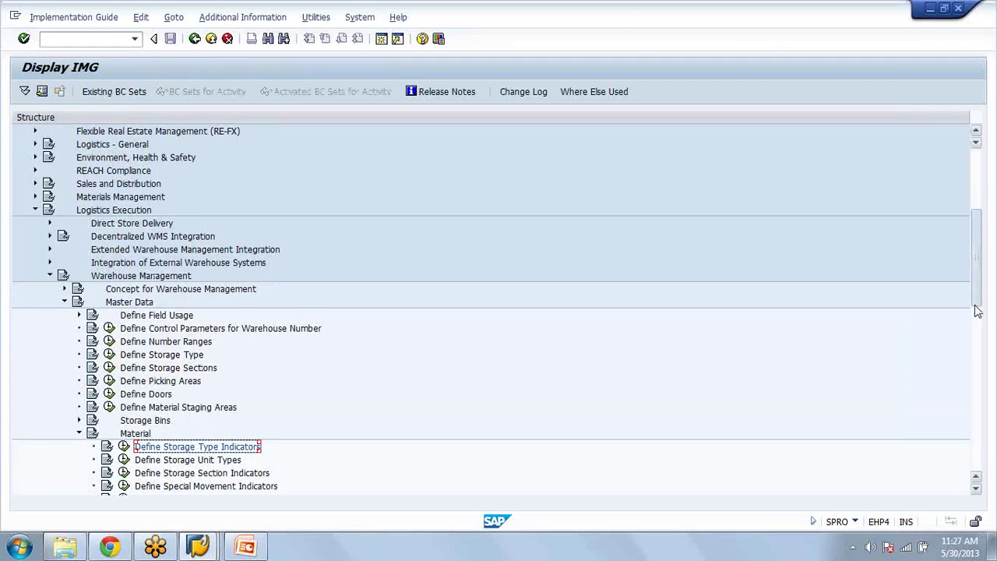
{"action": "left_click_drag", "start_coordinate": [979, 311], "coordinate": [978, 339]}
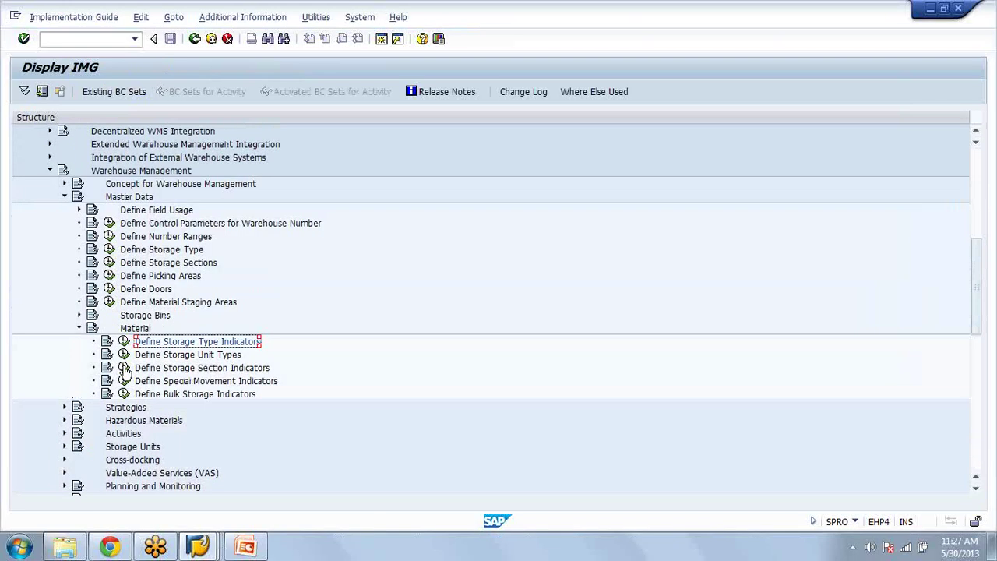
Step: Position the Storage Unit Types table to warehouse AZA, unit type E1, then go back
{"action": "left_click", "coordinate": [124, 354]}
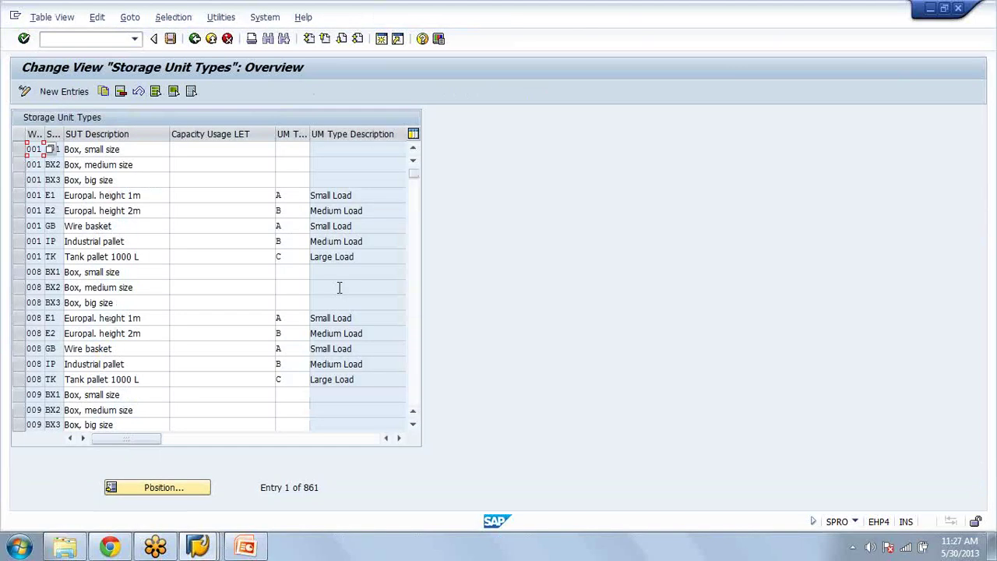
{"action": "left_click", "coordinate": [159, 487]}
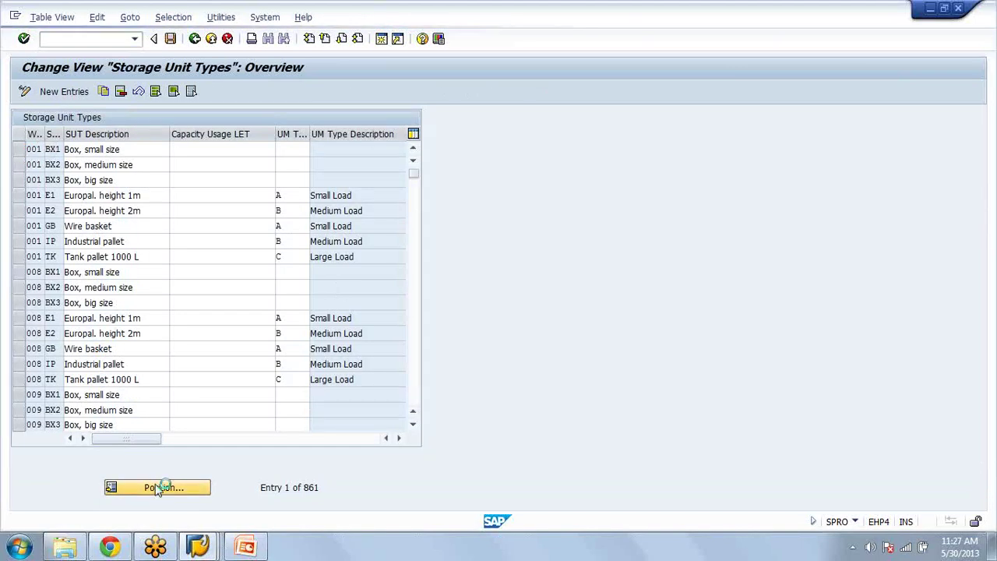
{"action": "type", "text": "az"}
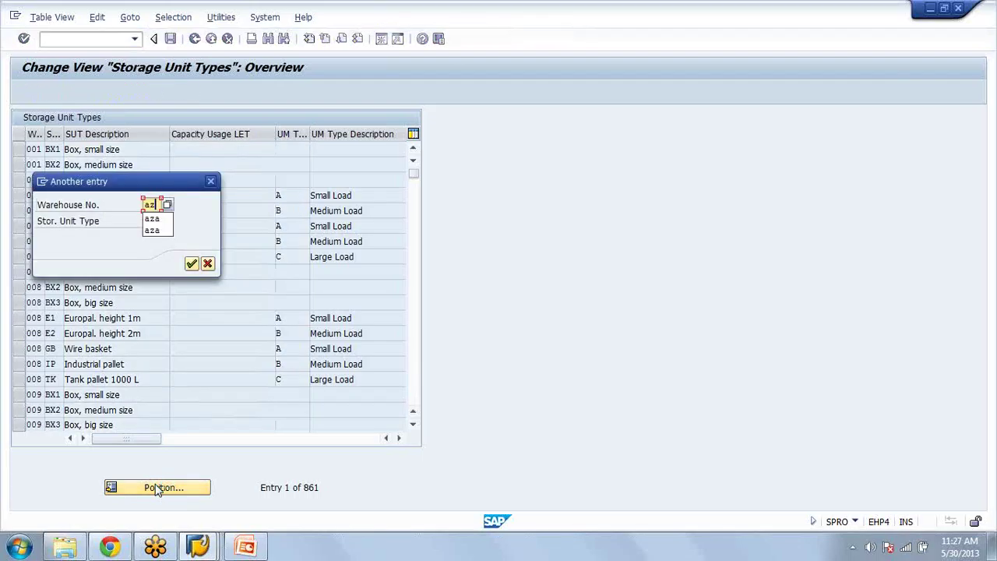
{"action": "type", "text": "a"}
{"action": "key", "text": "Tab"}
{"action": "type", "text": "e1"}
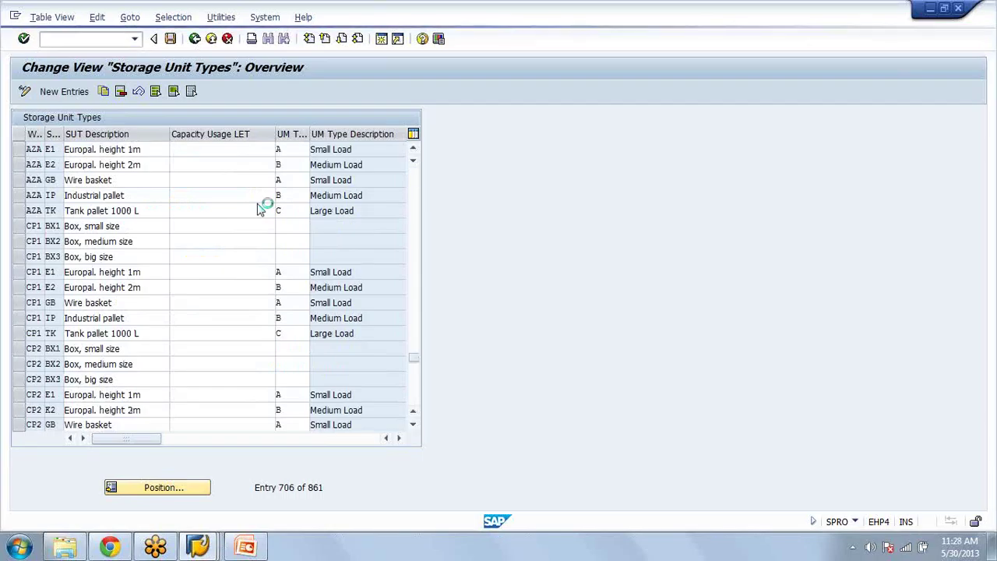
{"action": "key", "text": "F3"}
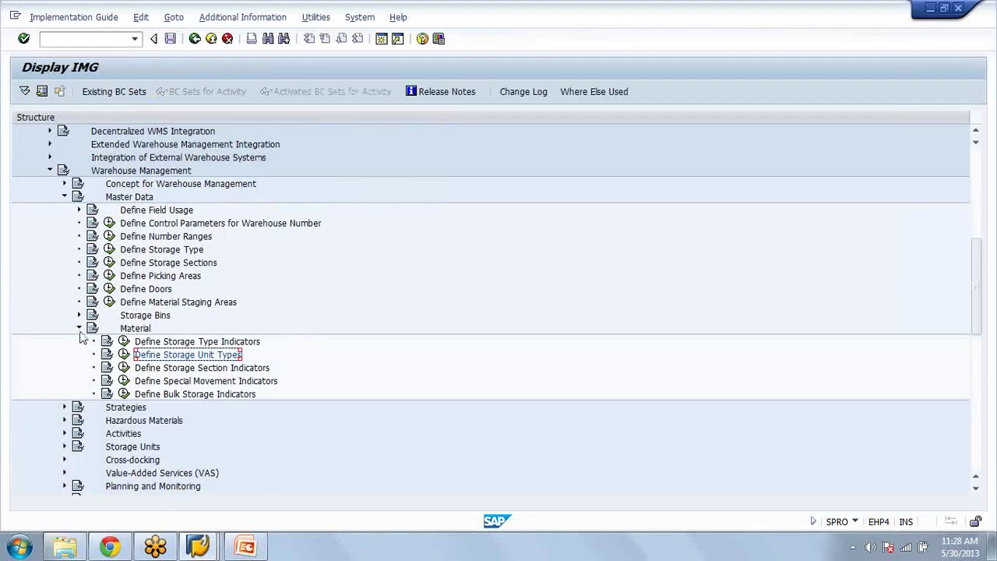
{"action": "left_click", "coordinate": [79, 329]}
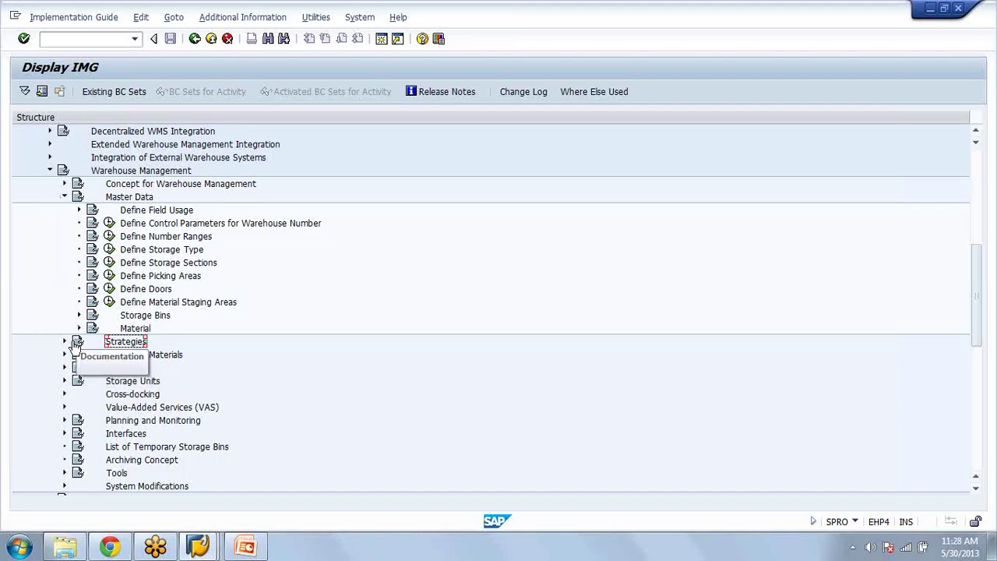
{"action": "left_click", "coordinate": [64, 341]}
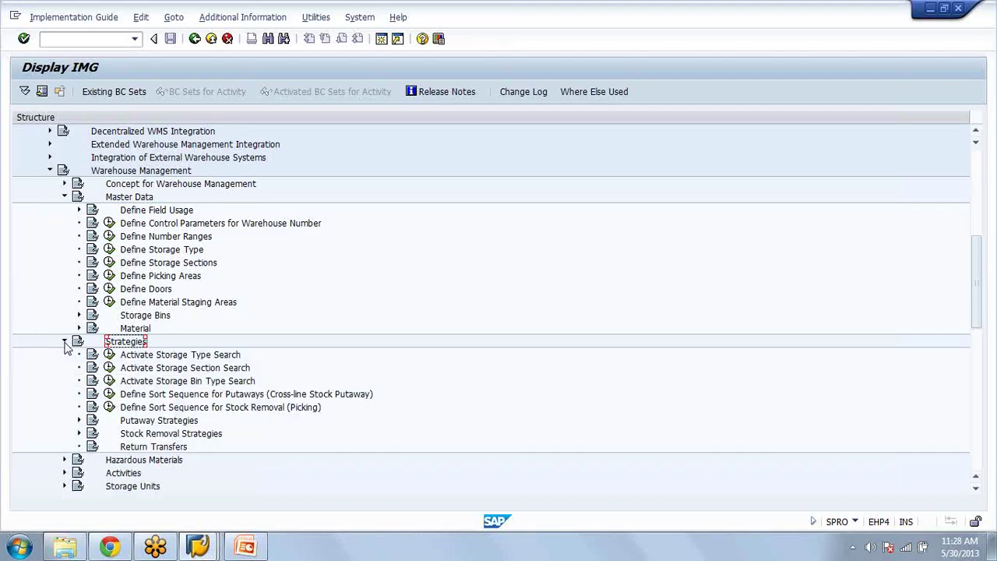
{"action": "left_click", "coordinate": [65, 341]}
{"action": "left_click", "coordinate": [65, 368]}
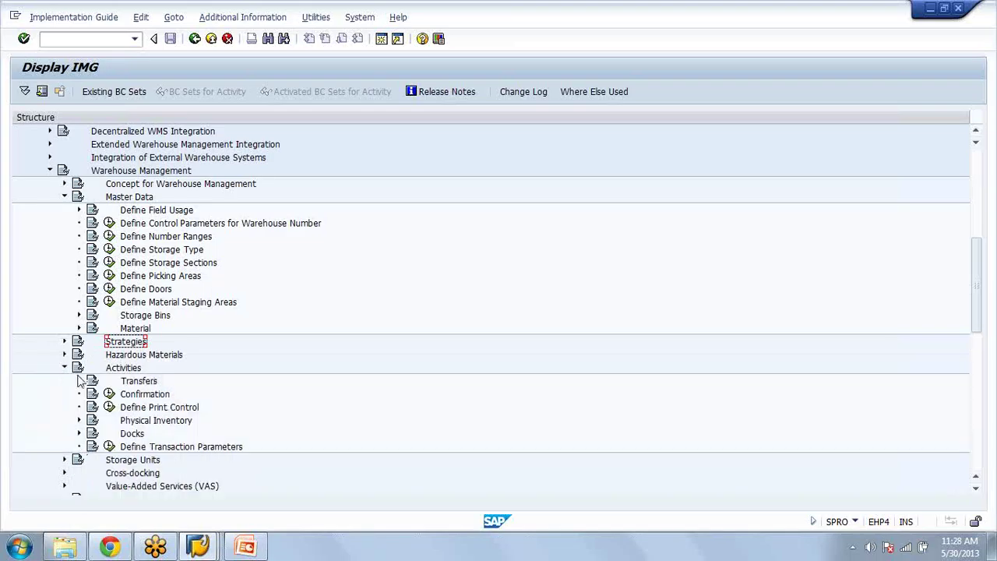
{"action": "left_click", "coordinate": [79, 381]}
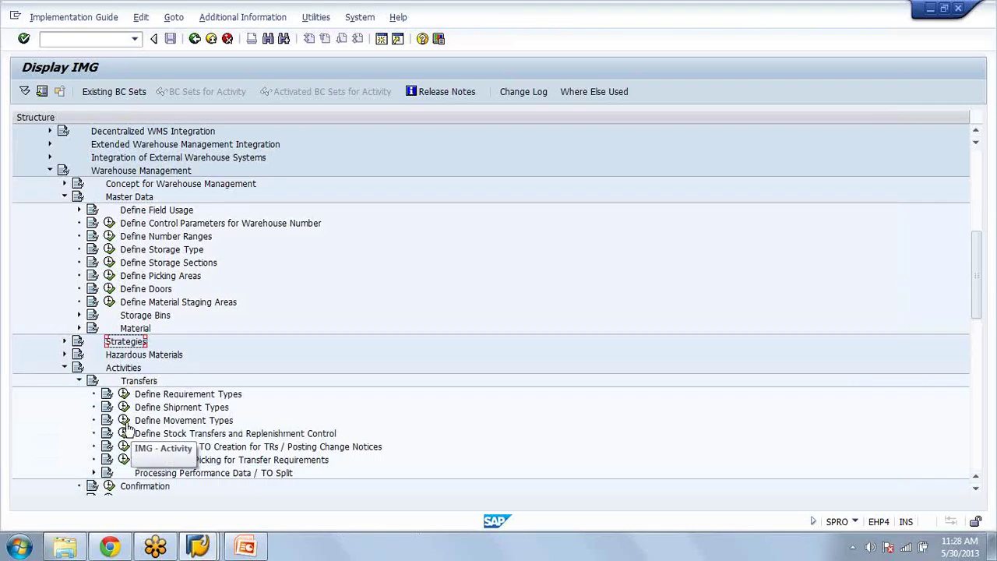
{"action": "left_click", "coordinate": [124, 420]}
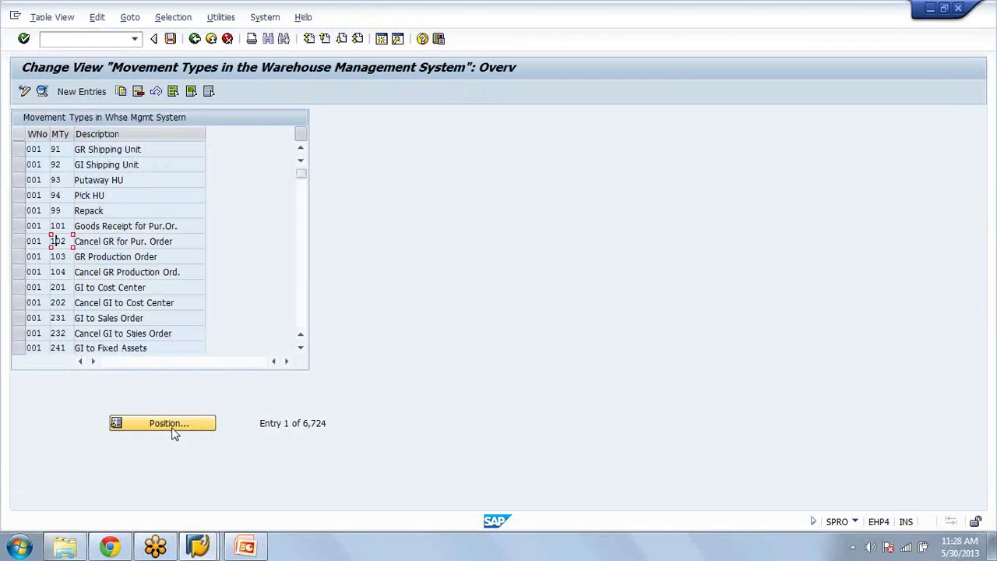
{"action": "left_click", "coordinate": [173, 426]}
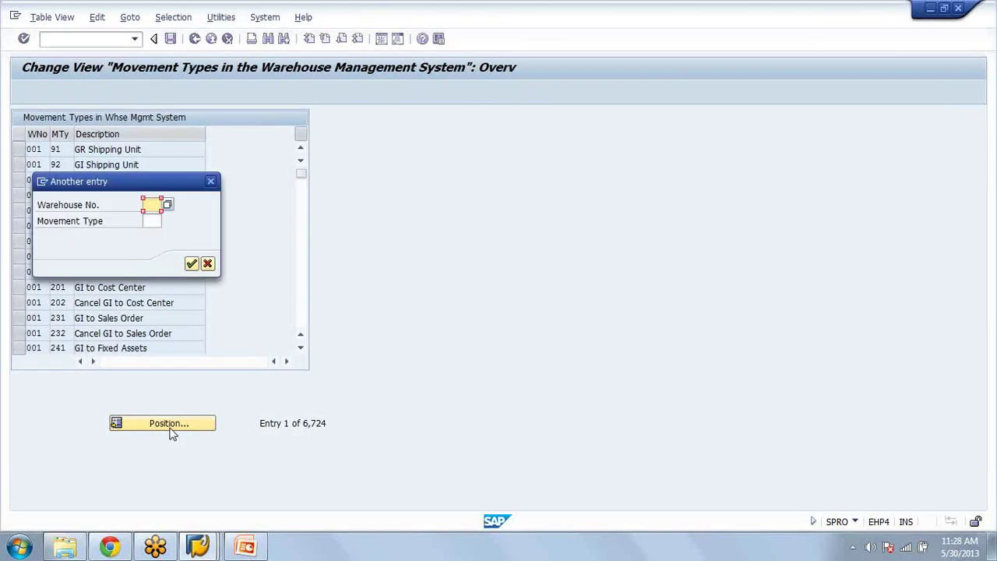
{"action": "key", "text": "Escape"}
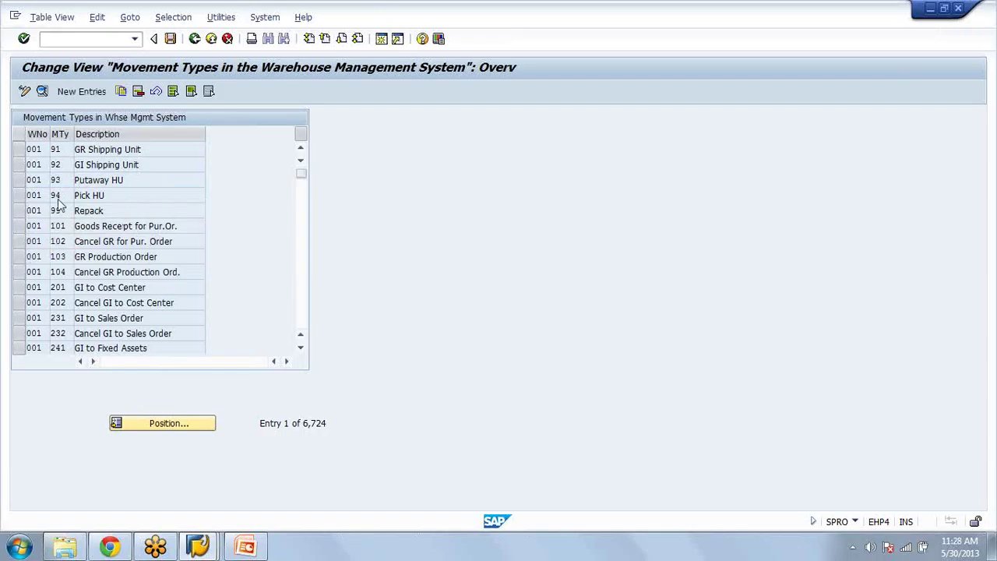
{"action": "left_click", "coordinate": [58, 198]}
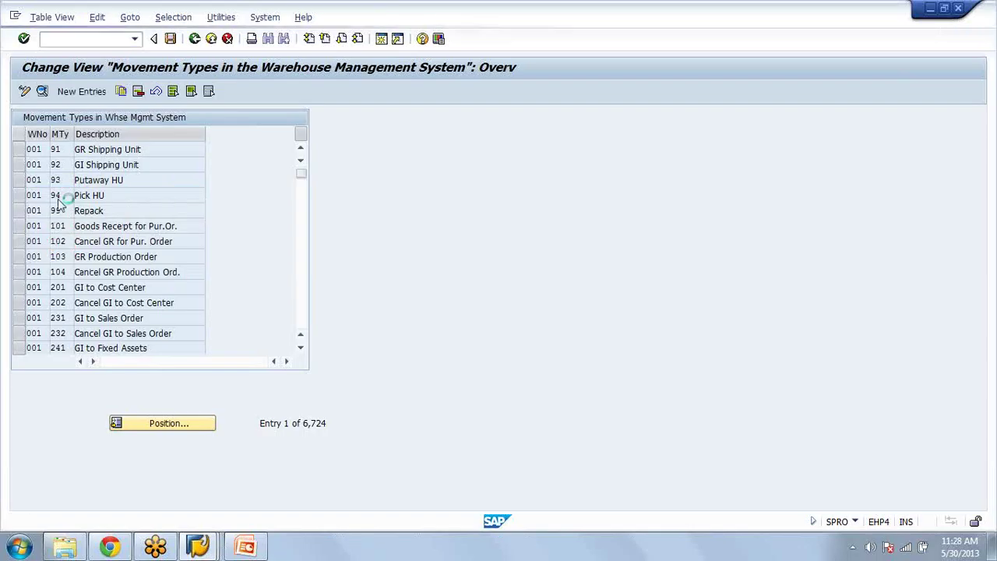
{"action": "scroll", "coordinate": [57, 198], "scroll_direction": "down", "scroll_amount": 1}
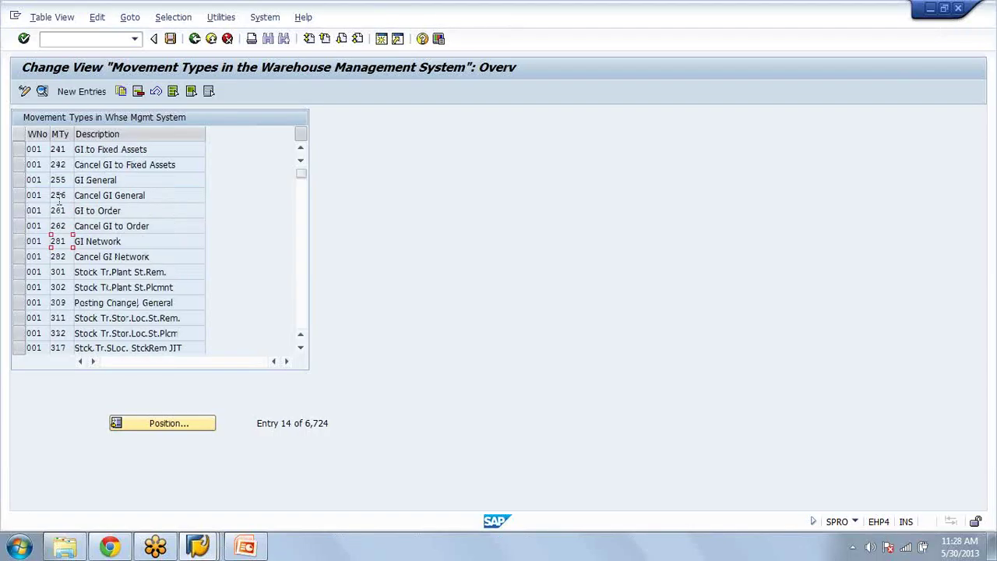
{"action": "scroll", "coordinate": [58, 201], "scroll_direction": "down", "scroll_amount": 1}
{"action": "left_click", "coordinate": [212, 427]}
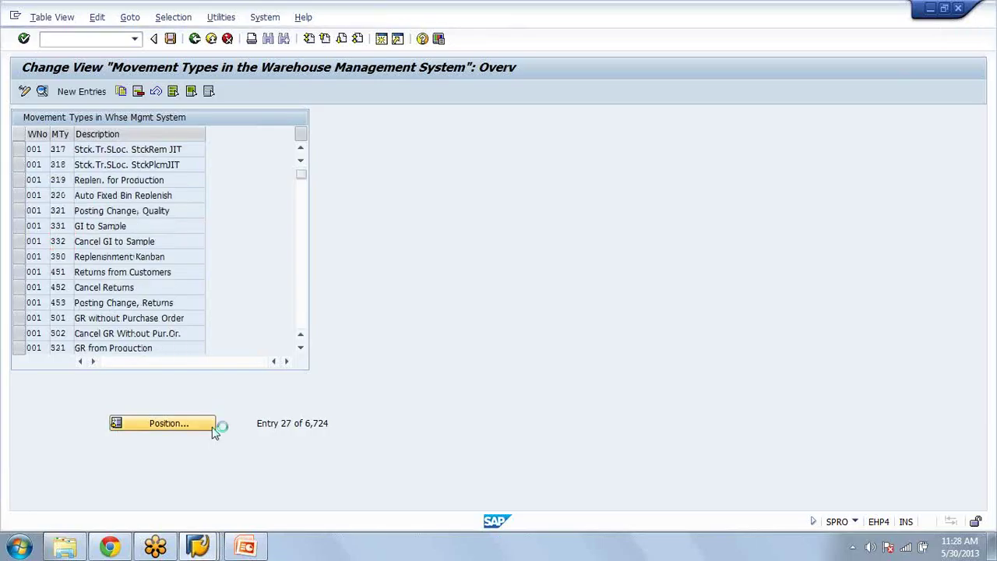
{"action": "key", "text": "Return"}
{"action": "left_click", "coordinate": [67, 229]}
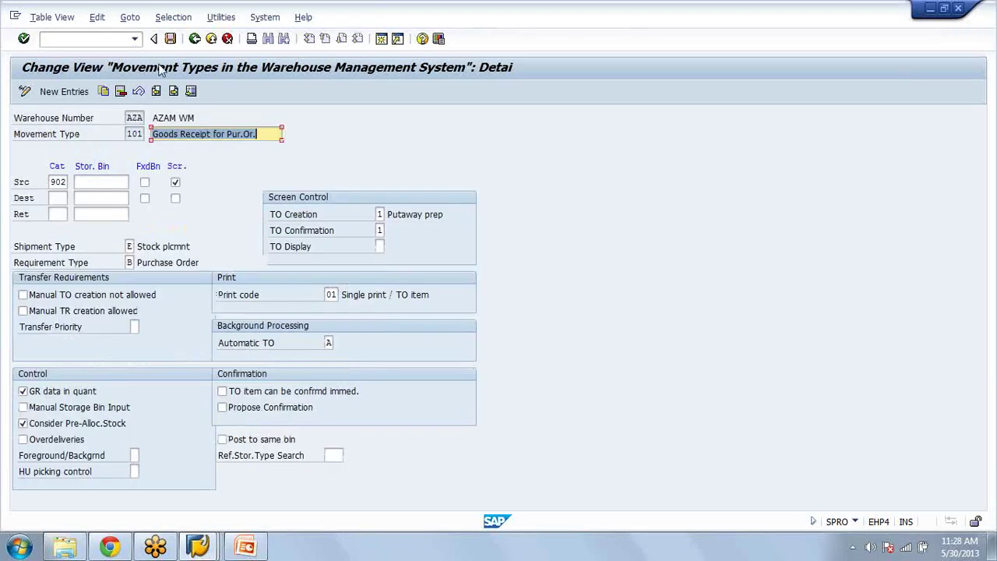
{"action": "left_click", "coordinate": [193, 42]}
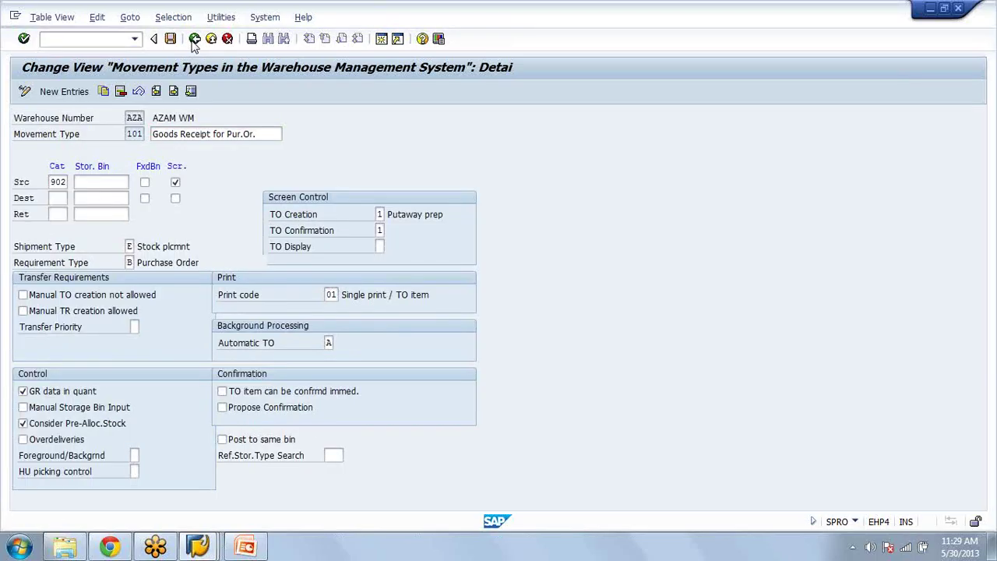
{"action": "left_click", "coordinate": [194, 39]}
{"action": "left_click", "coordinate": [195, 39]}
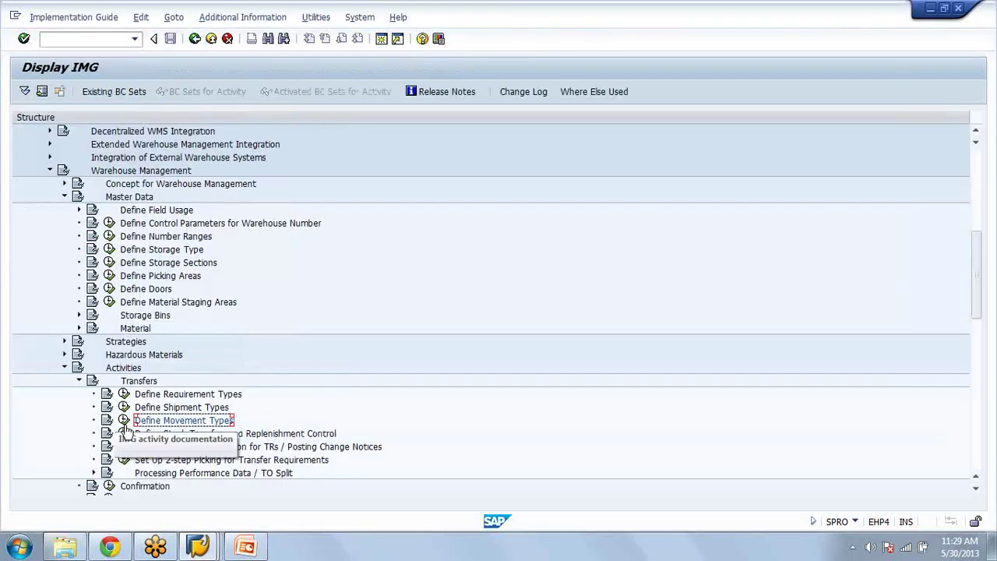
{"action": "left_click", "coordinate": [79, 381]}
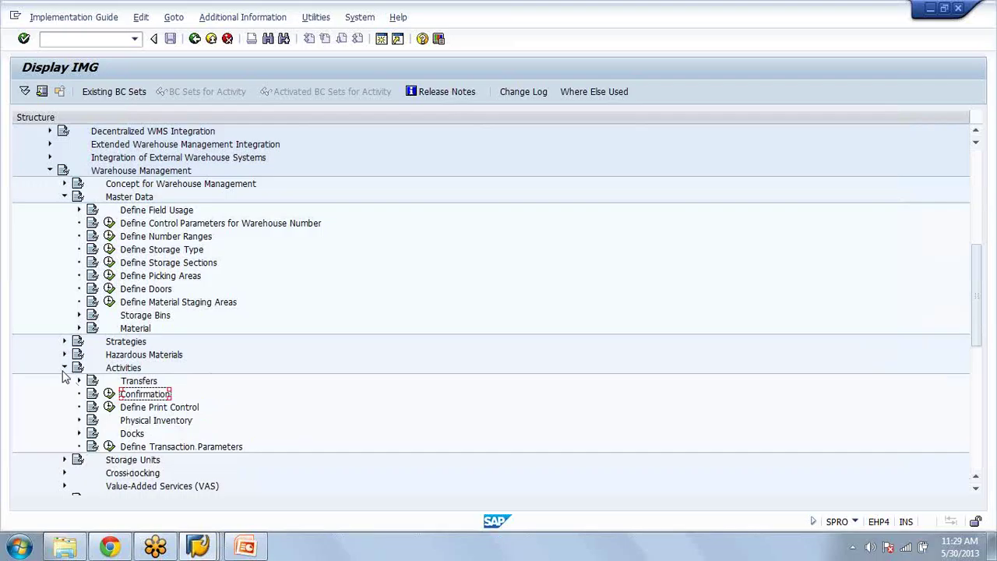
{"action": "left_click", "coordinate": [65, 368]}
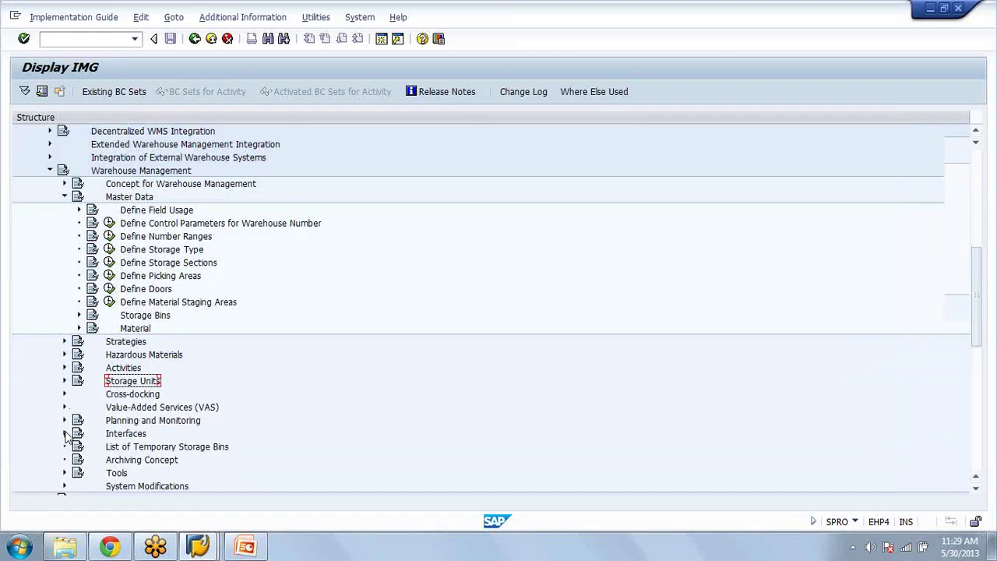
Step: Expand Interfaces > Inventory Management, view the MM-IM to LE-WM movement type assignments, and exit back
{"action": "left_click", "coordinate": [64, 433]}
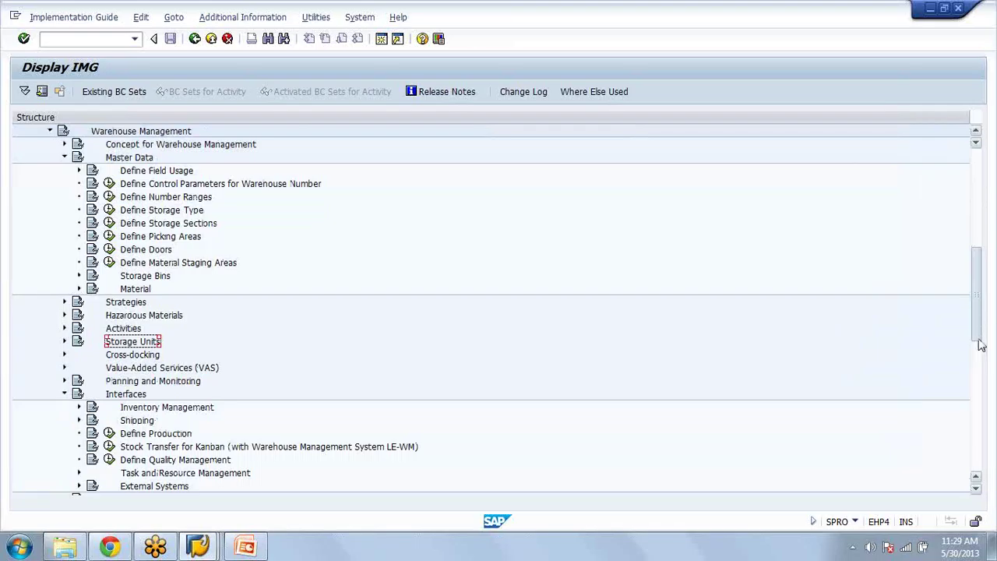
{"action": "left_click_drag", "start_coordinate": [982, 346], "coordinate": [981, 377]}
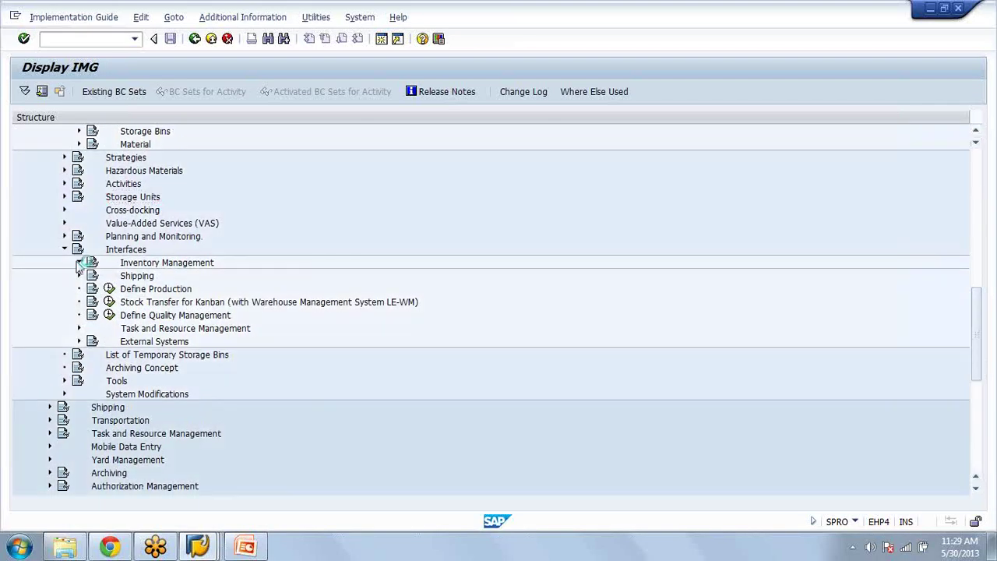
{"action": "left_click", "coordinate": [79, 264]}
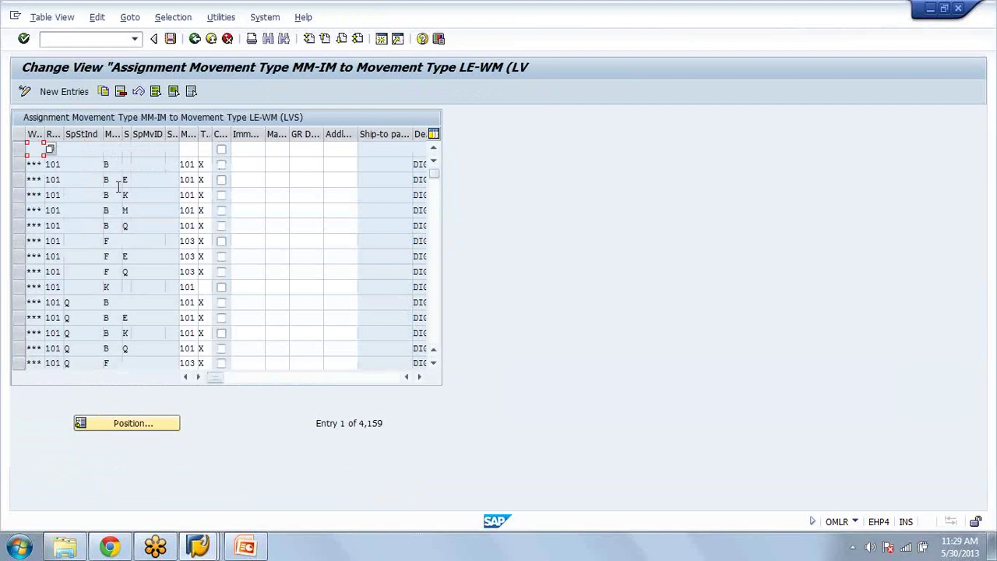
{"action": "left_click", "coordinate": [196, 39]}
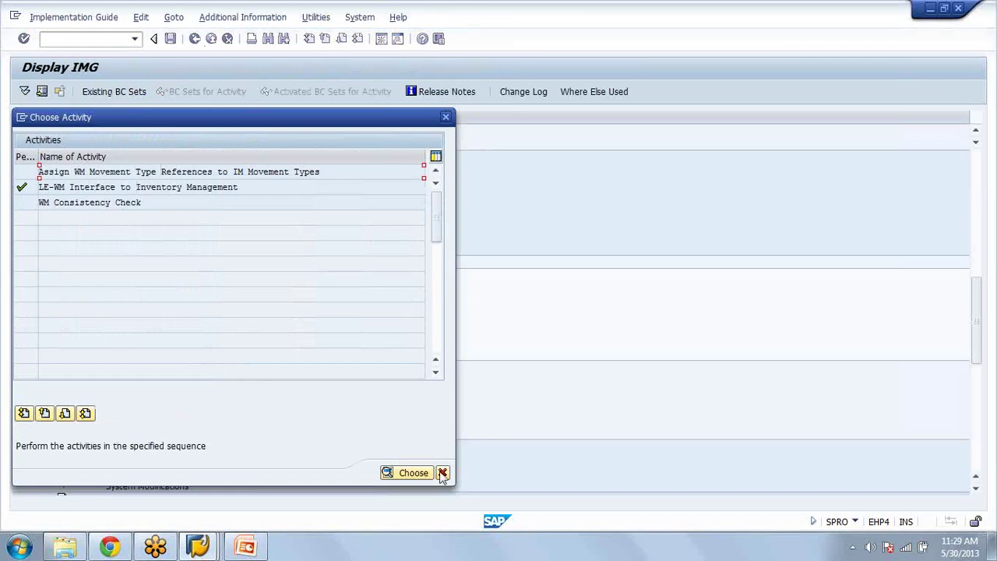
{"action": "left_click", "coordinate": [442, 473]}
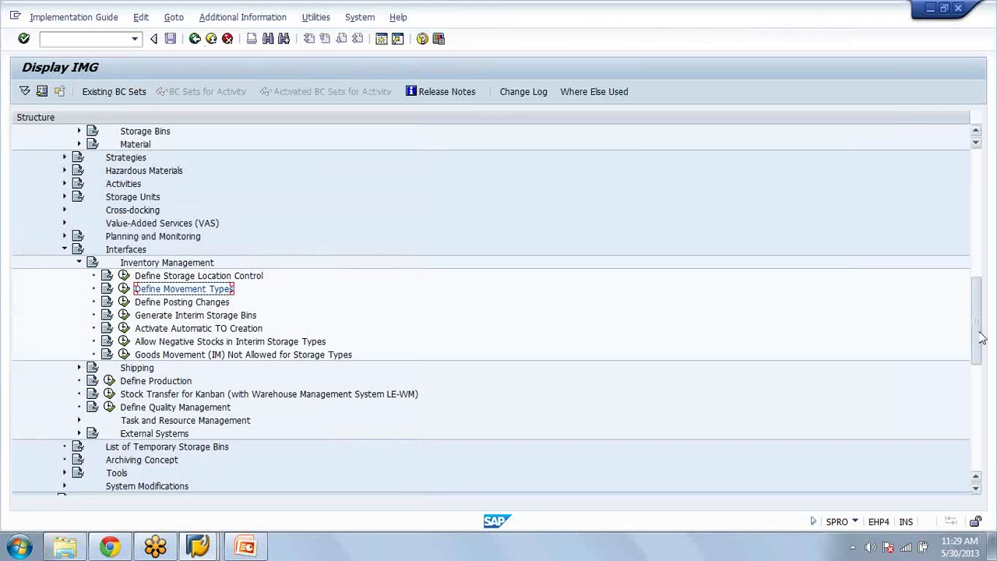
Step: Collapse the Master Data and Inventory Management branches, dismissing the Choose Activity popup
{"action": "left_click_drag", "start_coordinate": [982, 337], "coordinate": [980, 259]}
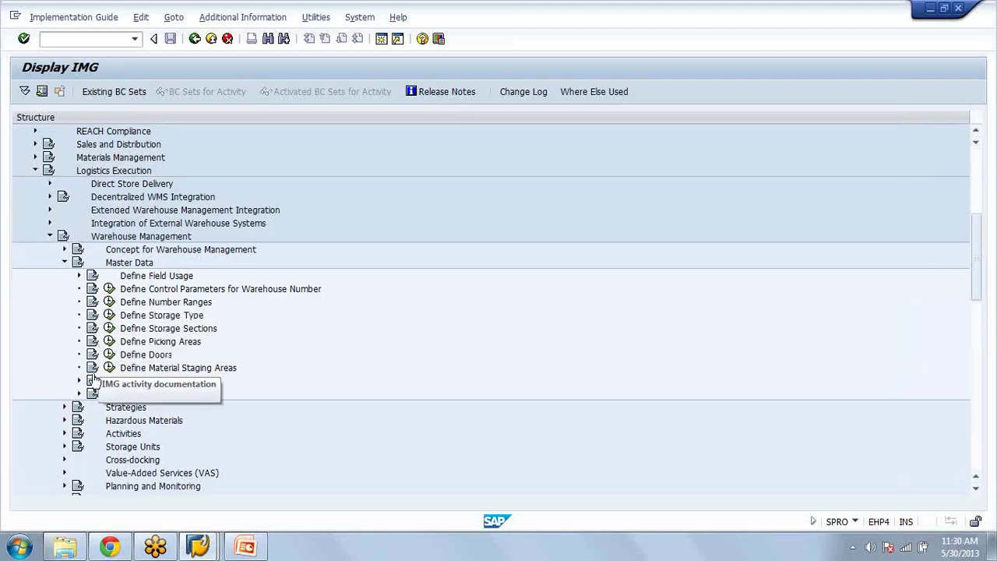
{"action": "left_click", "coordinate": [65, 262]}
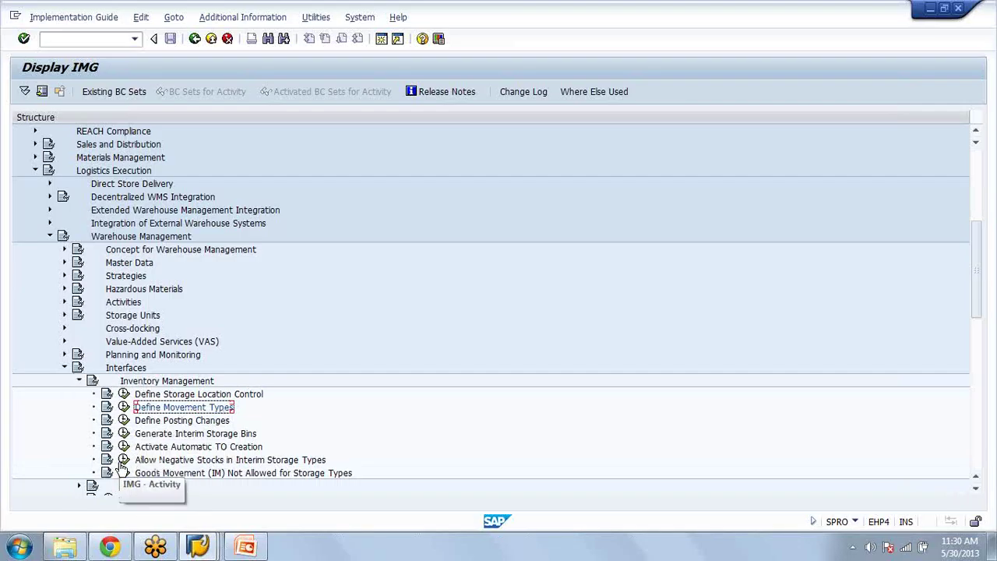
{"action": "left_click", "coordinate": [123, 408]}
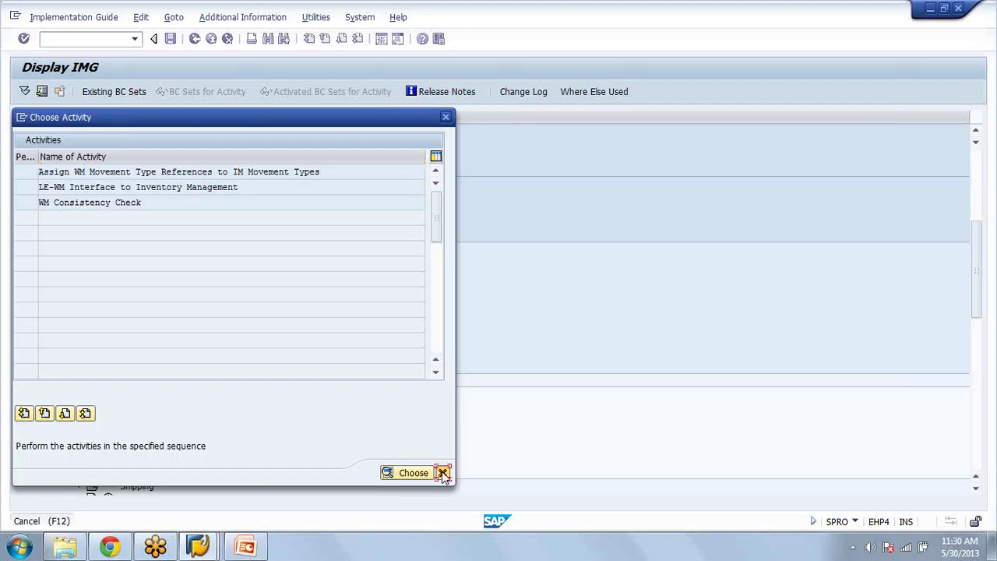
{"action": "left_click", "coordinate": [443, 473]}
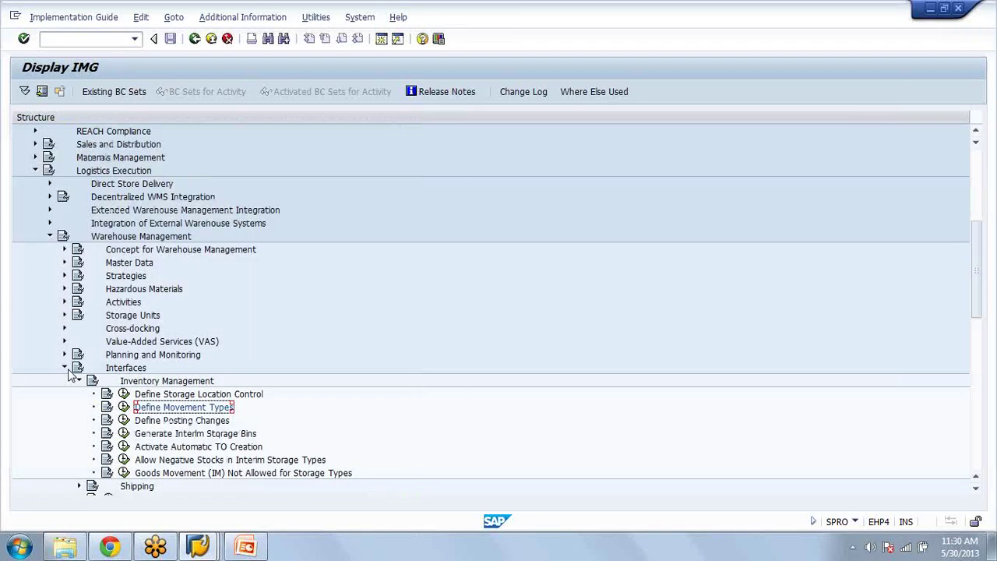
{"action": "left_click", "coordinate": [79, 381]}
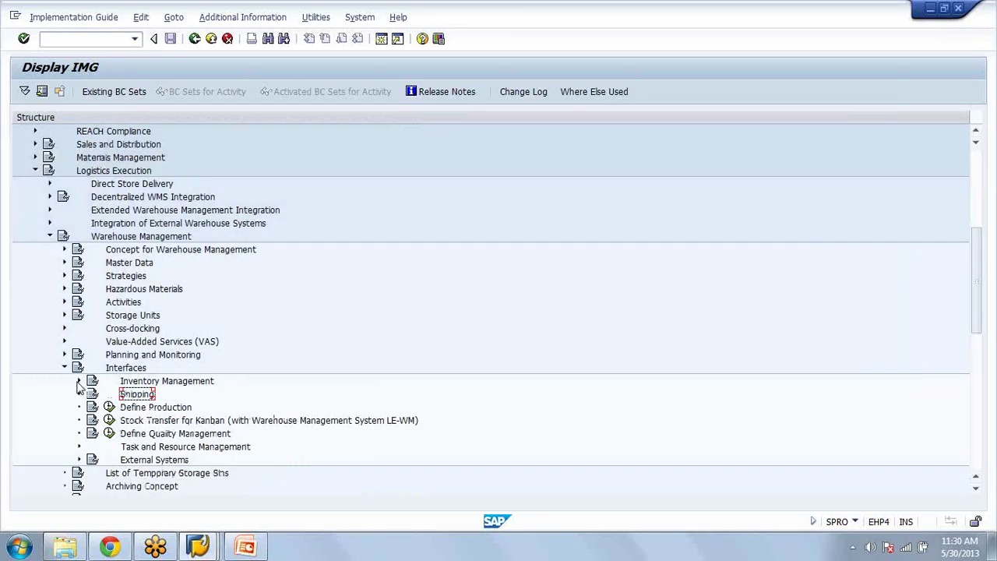
Step: Open Define Movement Types under Activities > Transfers
{"action": "left_click", "coordinate": [65, 303]}
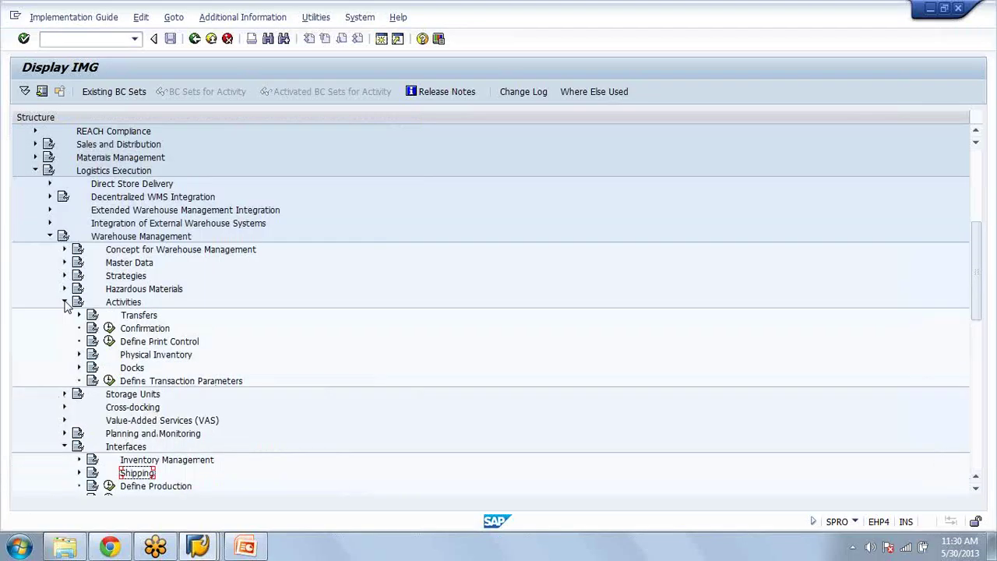
{"action": "left_click", "coordinate": [79, 315]}
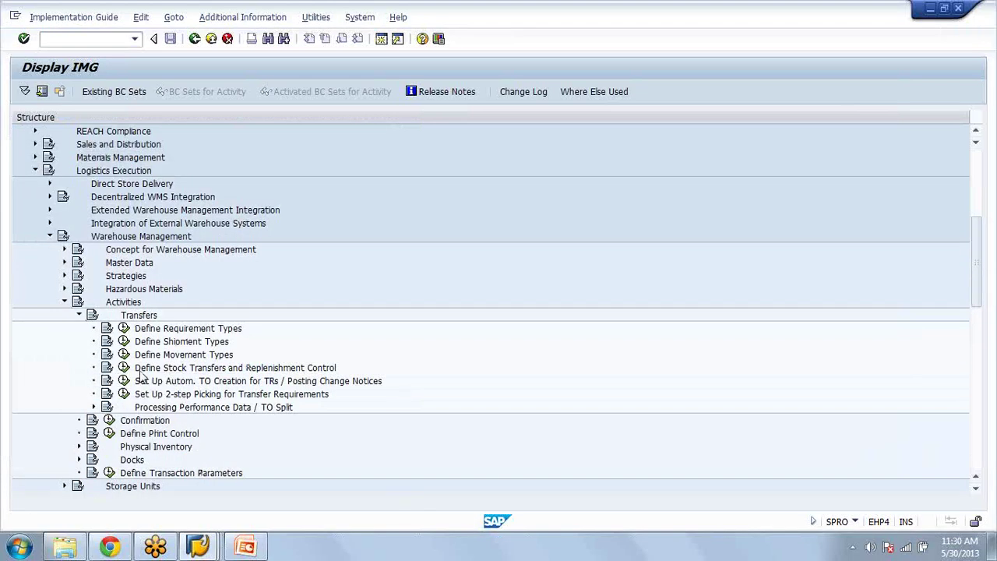
{"action": "left_click", "coordinate": [124, 355]}
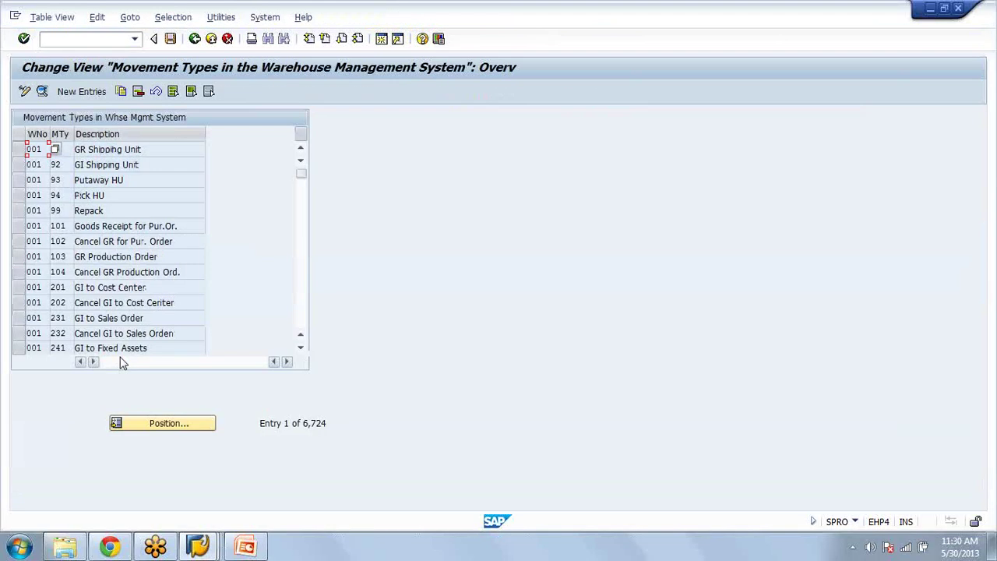
Step: Browse the movement types list down to warehouse 009 entries, then choose New Entries
{"action": "scroll", "coordinate": [84, 217], "scroll_direction": "down", "scroll_amount": 1}
{"action": "left_click", "coordinate": [84, 212]}
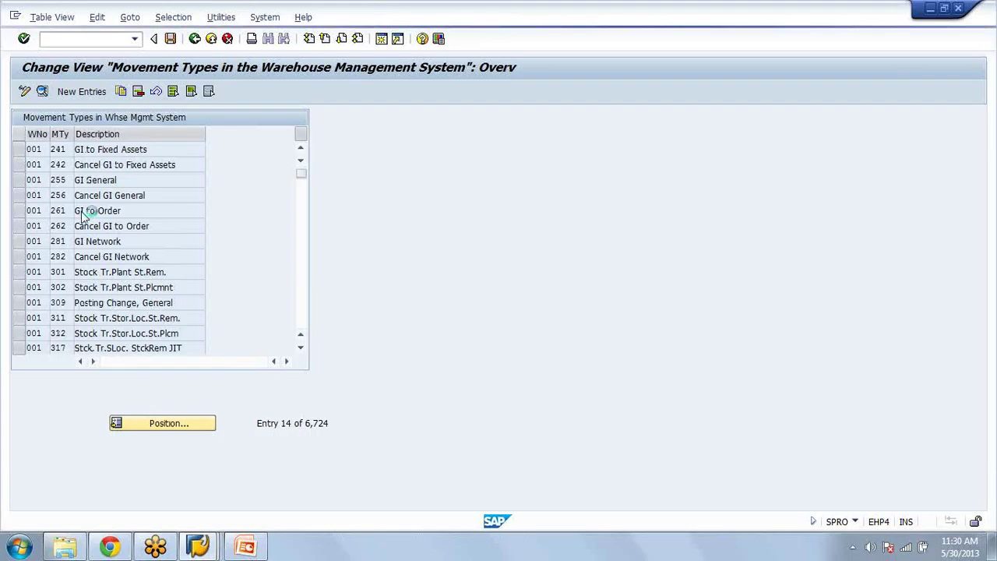
{"action": "scroll", "coordinate": [84, 217], "scroll_direction": "down", "scroll_amount": 1}
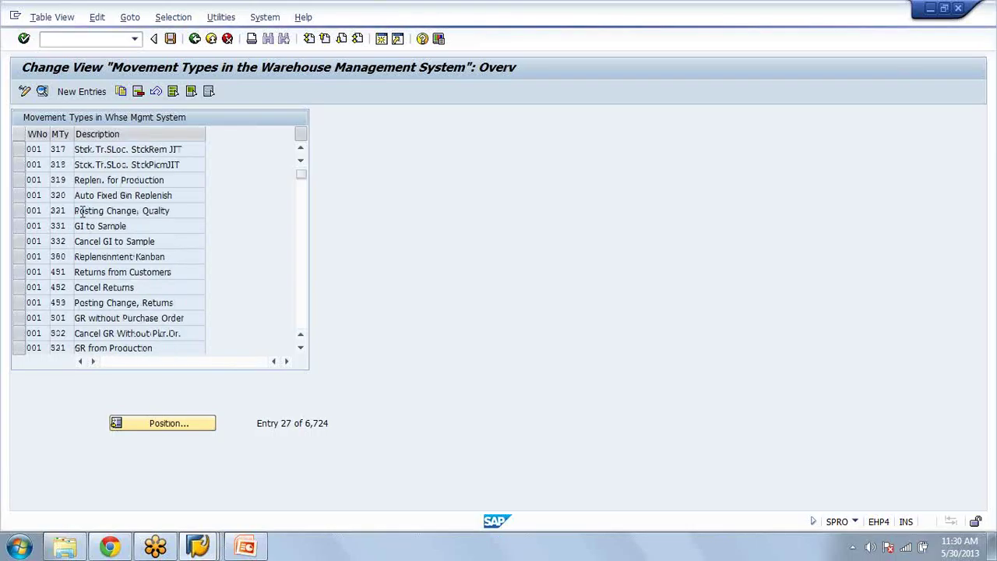
{"action": "scroll", "coordinate": [84, 214], "scroll_direction": "down", "scroll_amount": 1}
{"action": "scroll", "coordinate": [84, 216], "scroll_direction": "down", "scroll_amount": 3}
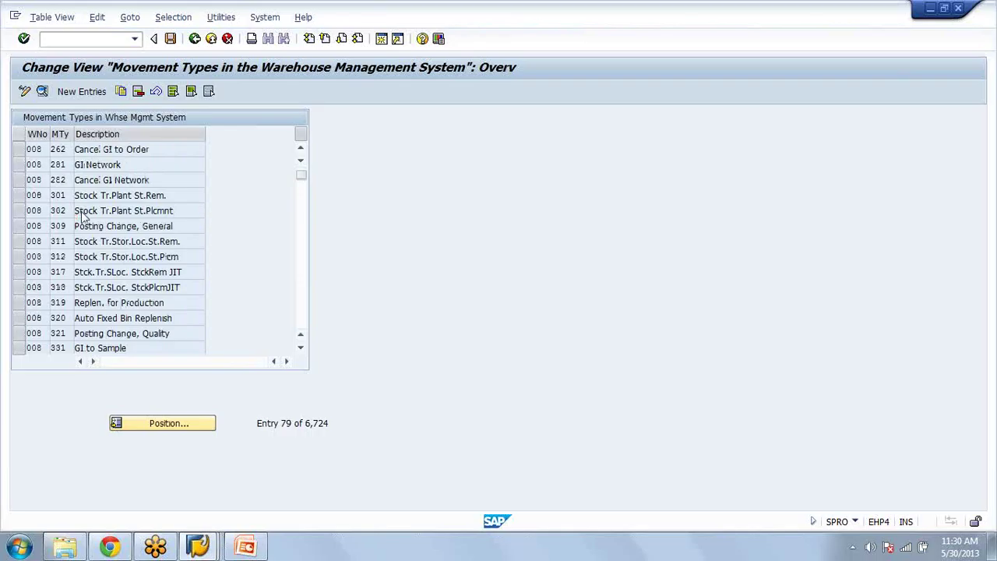
{"action": "left_click", "coordinate": [84, 216]}
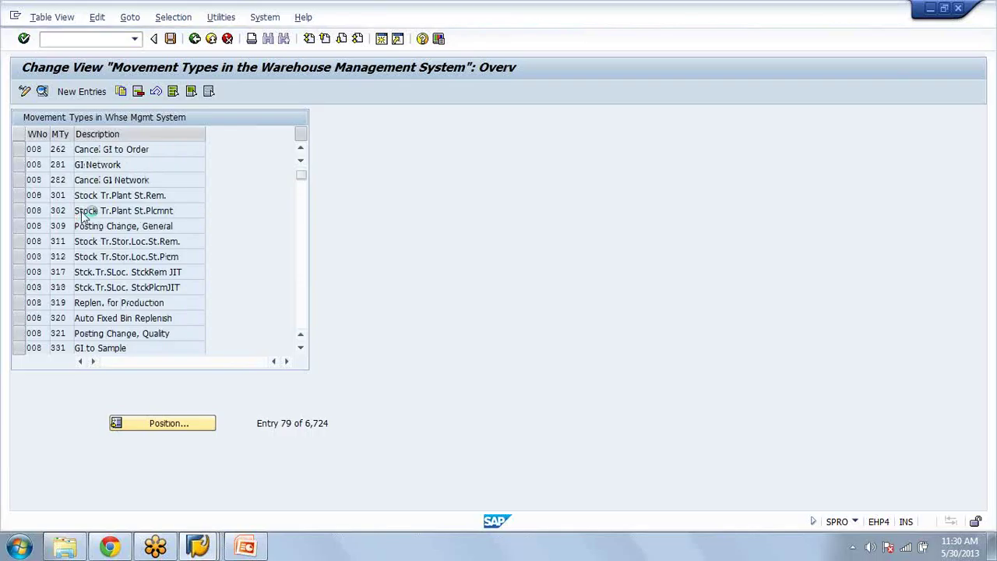
{"action": "scroll", "coordinate": [84, 216], "scroll_direction": "down", "scroll_amount": 1}
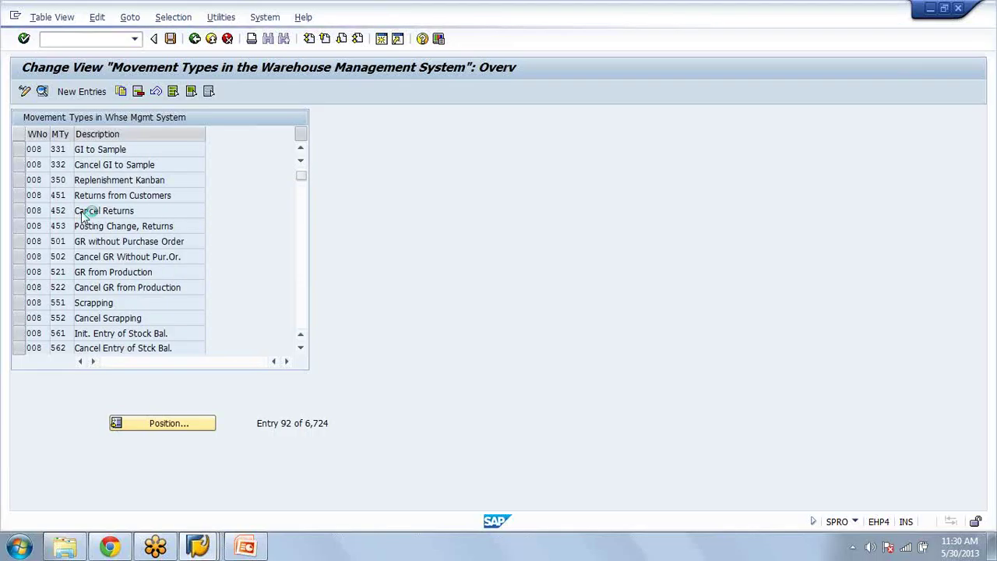
{"action": "scroll", "coordinate": [84, 216], "scroll_direction": "down", "scroll_amount": 1}
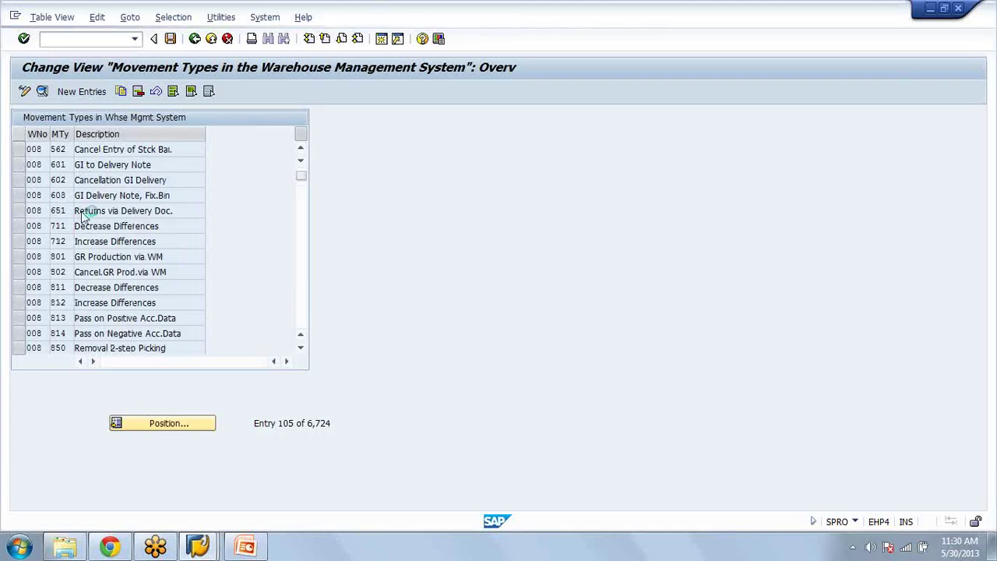
{"action": "scroll", "coordinate": [84, 216], "scroll_direction": "down", "scroll_amount": 1}
{"action": "left_click", "coordinate": [81, 92]}
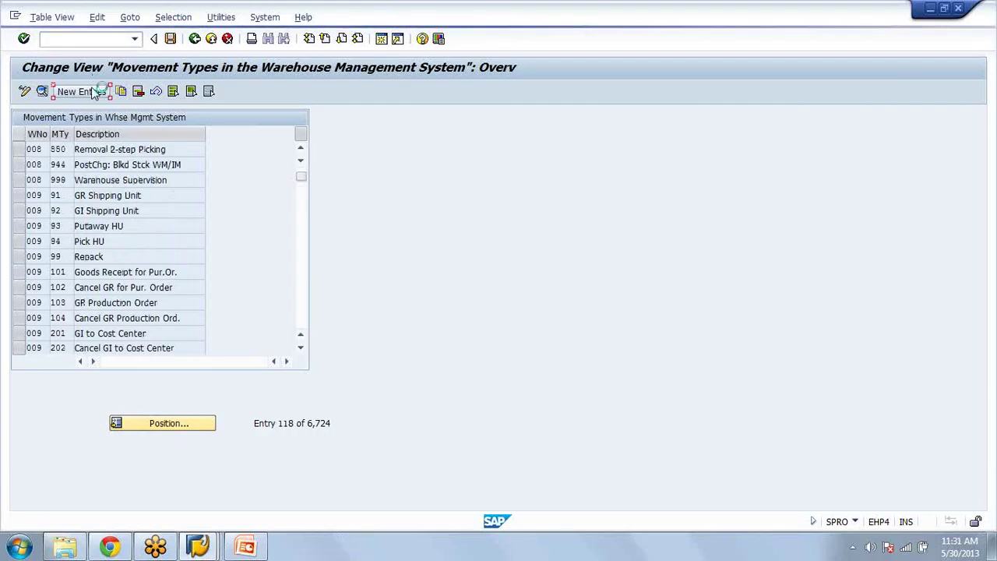
Step: Describe the new AZA movement type 801 as 'fixed' and mark the source as a fixed bin
{"action": "left_click", "coordinate": [192, 138]}
{"action": "type", "text": "fixed"}
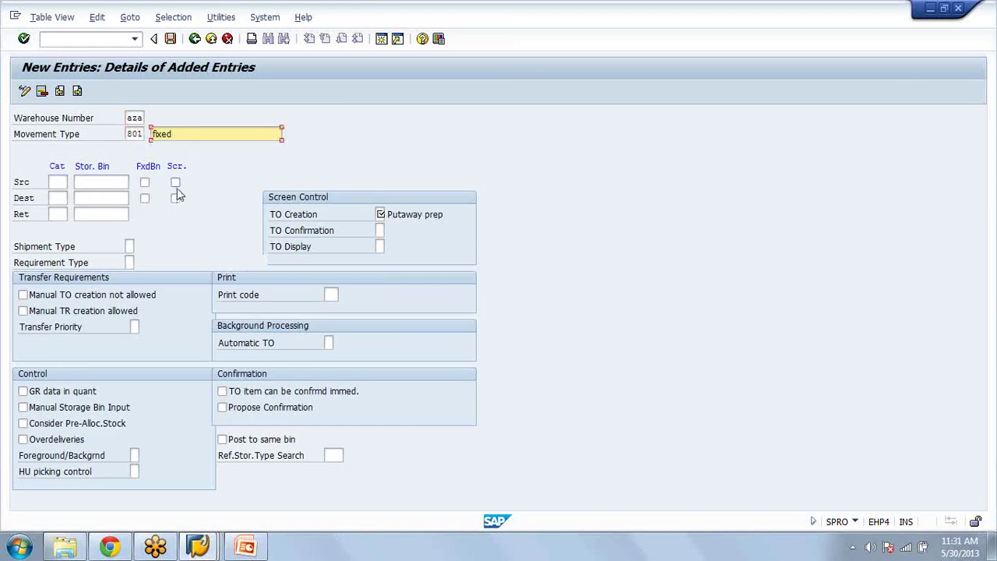
{"action": "left_click", "coordinate": [145, 182]}
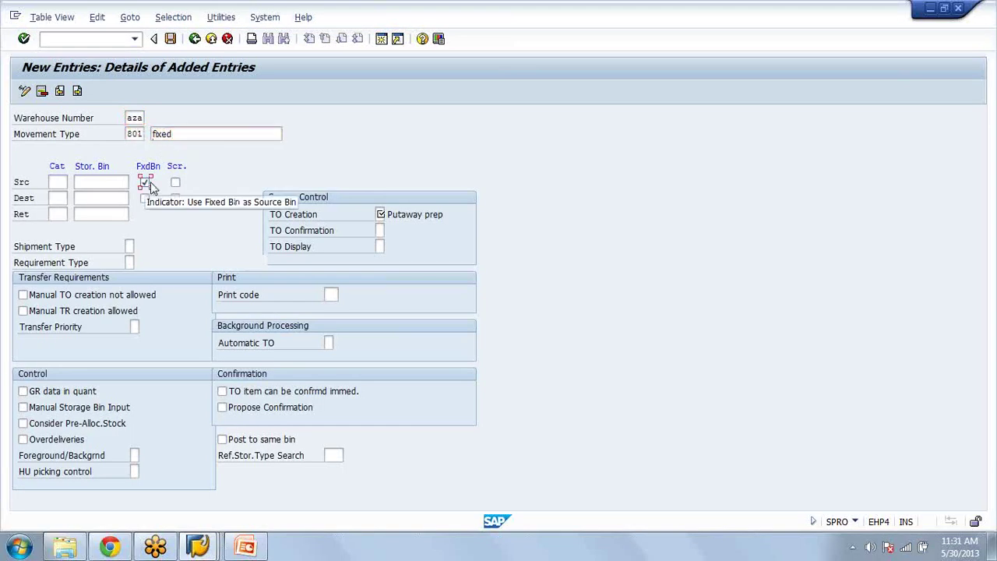
{"action": "left_click", "coordinate": [101, 185]}
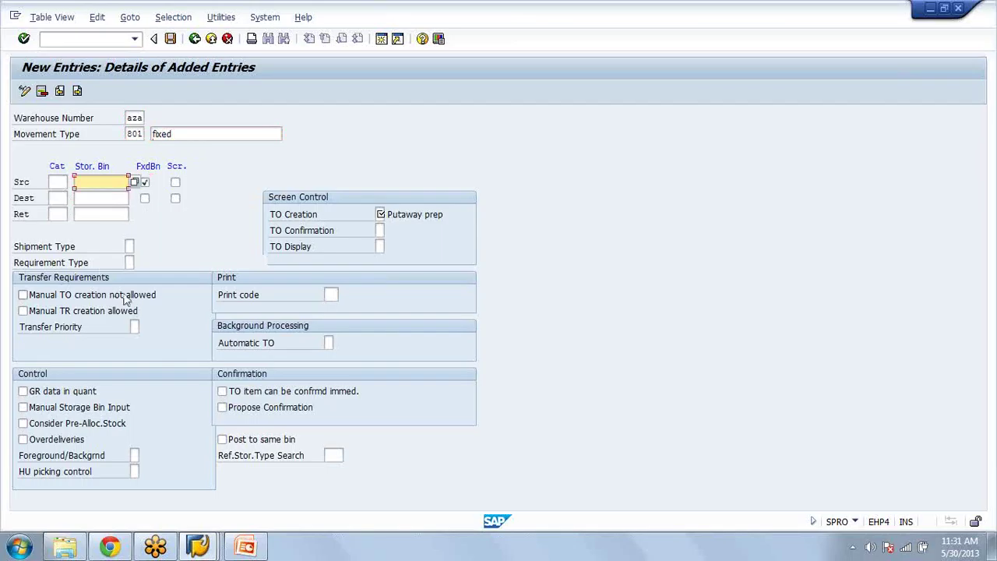
{"action": "left_click", "coordinate": [380, 214]}
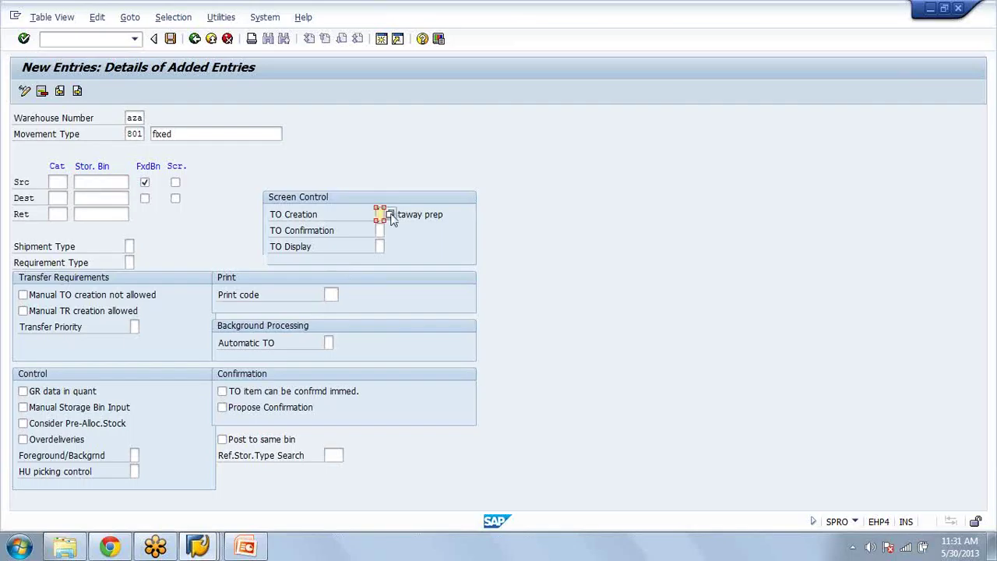
{"action": "left_click", "coordinate": [381, 214]}
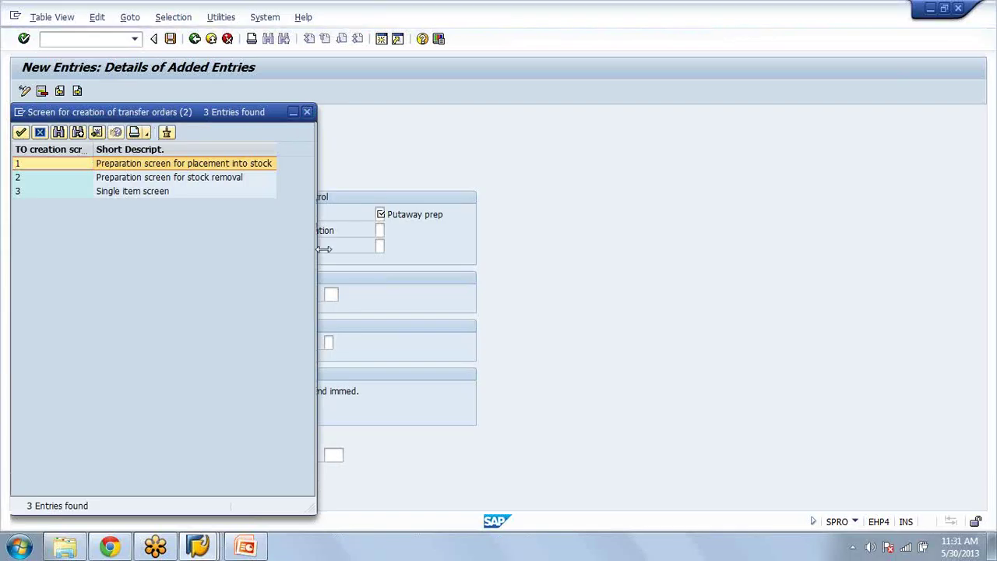
{"action": "key", "text": "Return"}
Step: Set TO creation screen 1, putaway preparation, and validate the movement type entry
{"action": "left_click", "coordinate": [145, 183]}
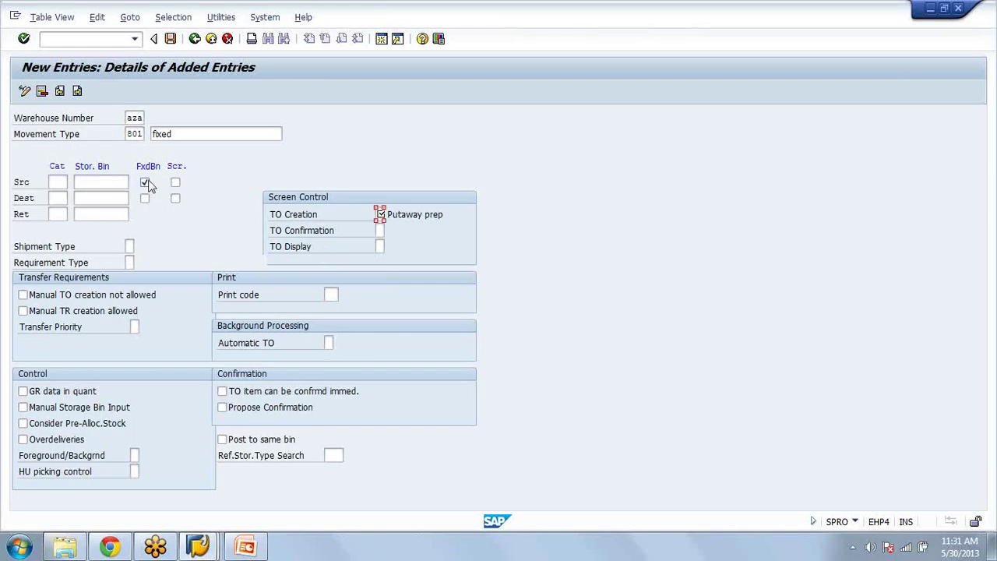
{"action": "key", "text": "Return"}
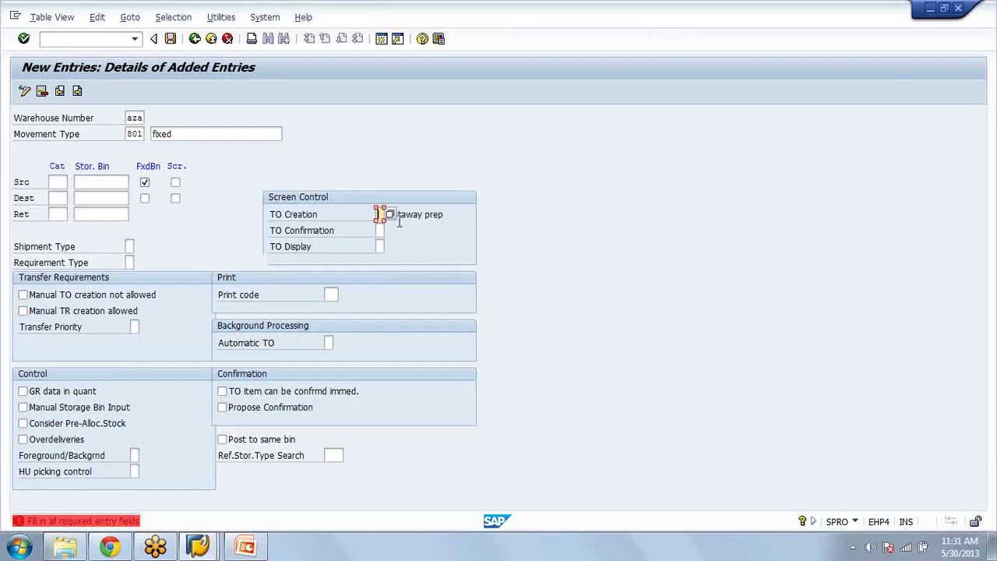
{"action": "left_click", "coordinate": [390, 215]}
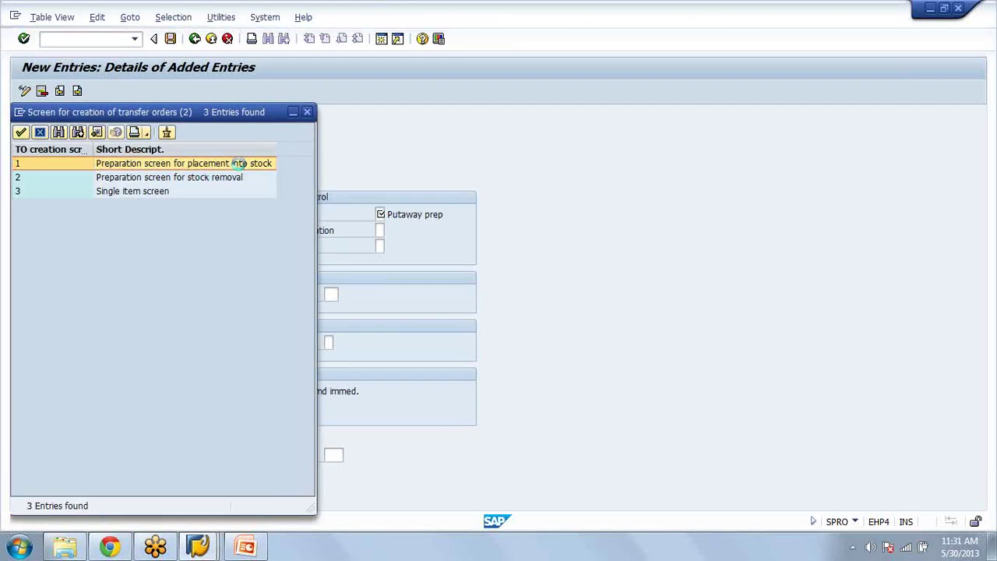
{"action": "double_click", "coordinate": [237, 162]}
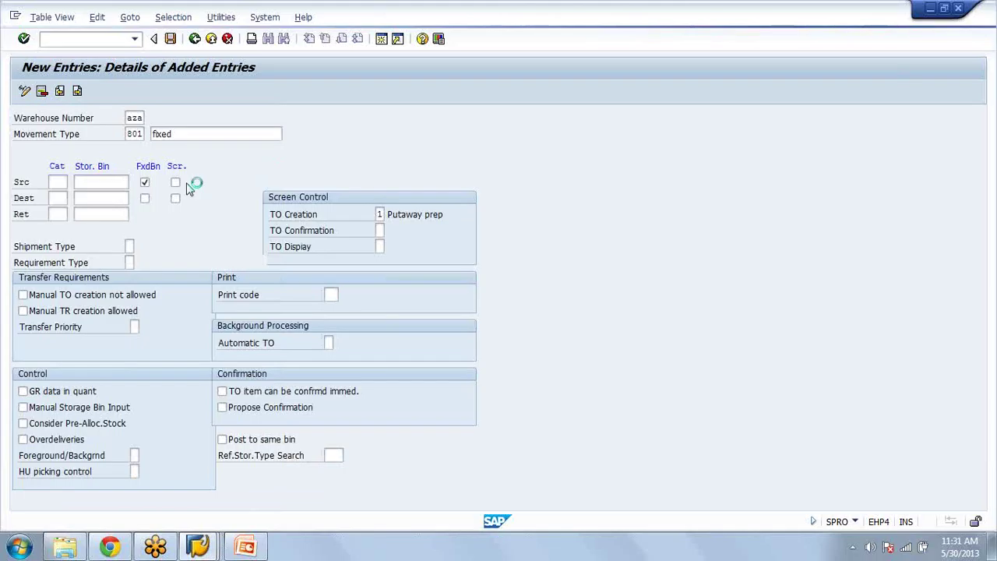
{"action": "key", "text": "Return"}
{"action": "left_click", "coordinate": [56, 181]}
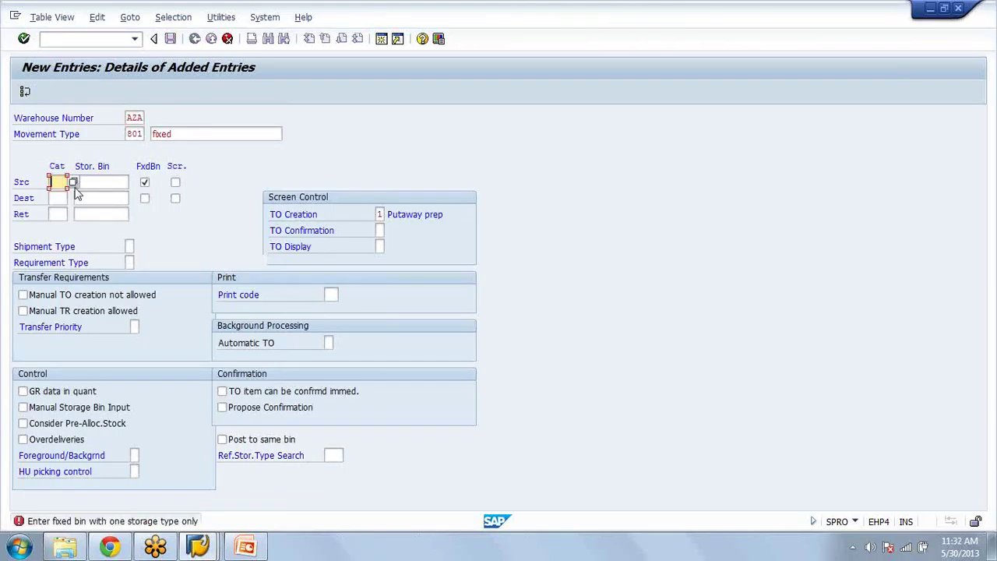
Step: Set the source storage type to 005 Fixed bin storage and open a second session
{"action": "key", "text": "Return"}
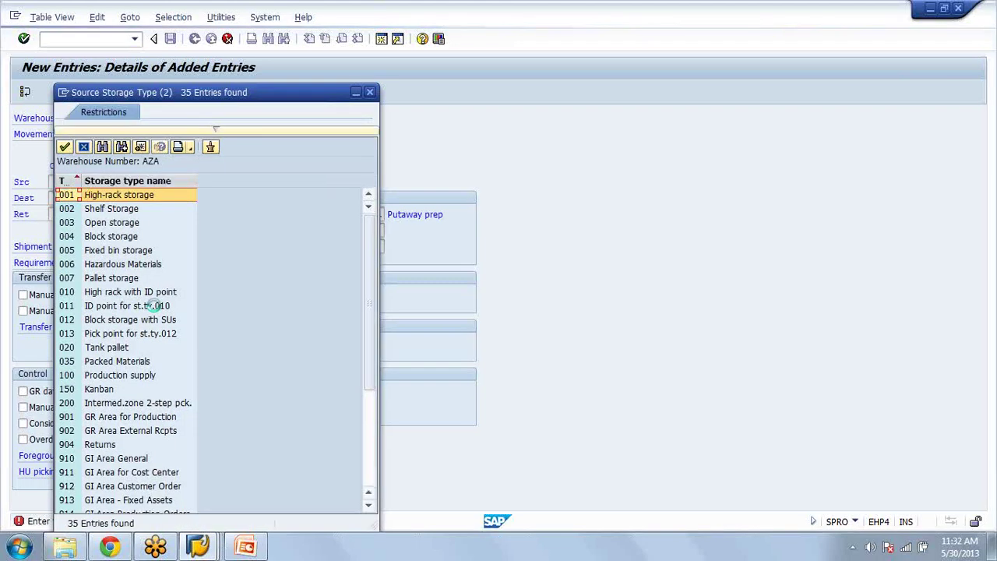
{"action": "left_click", "coordinate": [110, 251]}
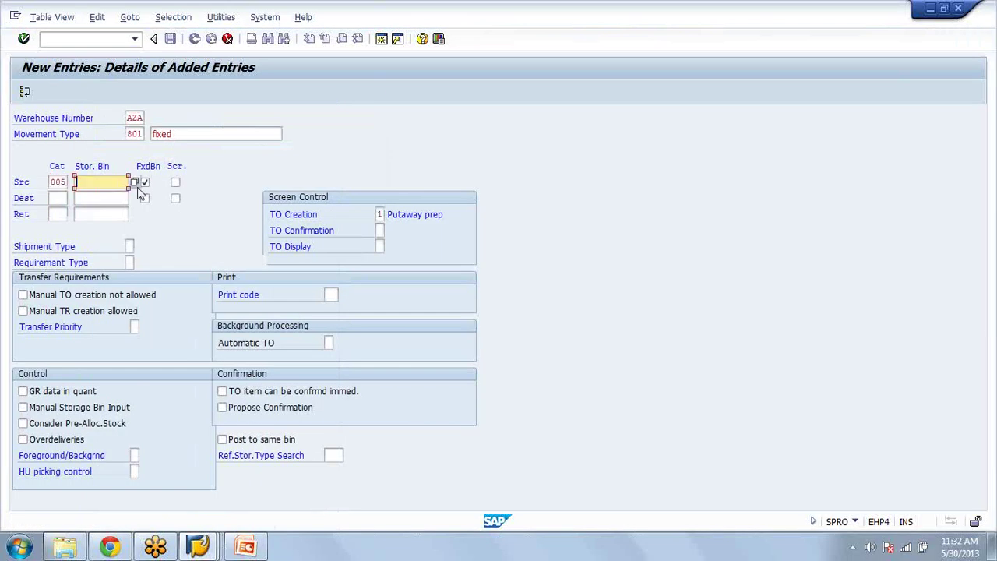
{"action": "left_click", "coordinate": [382, 39]}
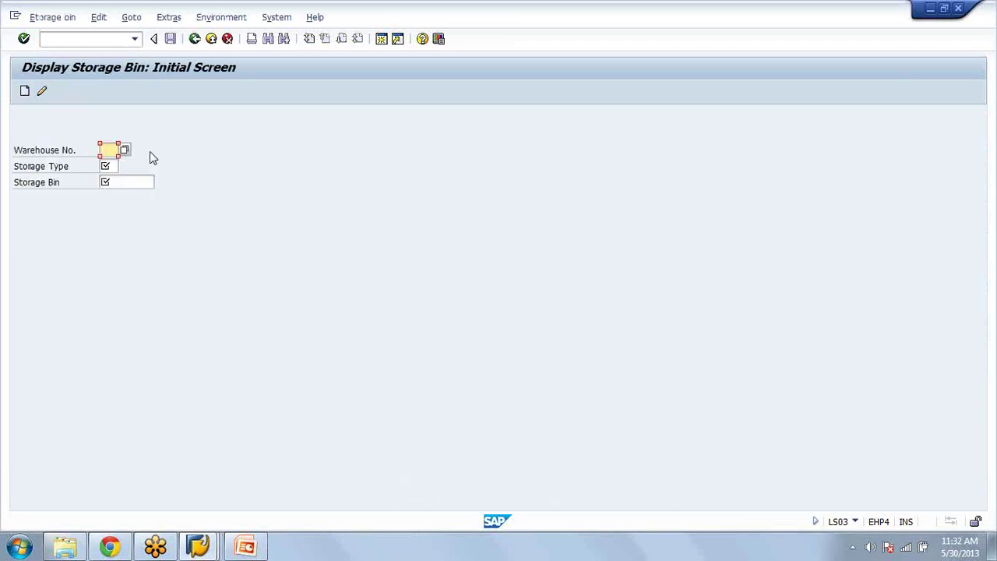
Step: In LS03, pick bin A-01 from warehouse AZA type 005's bins, then switch back to the entry
{"action": "left_click", "coordinate": [154, 184]}
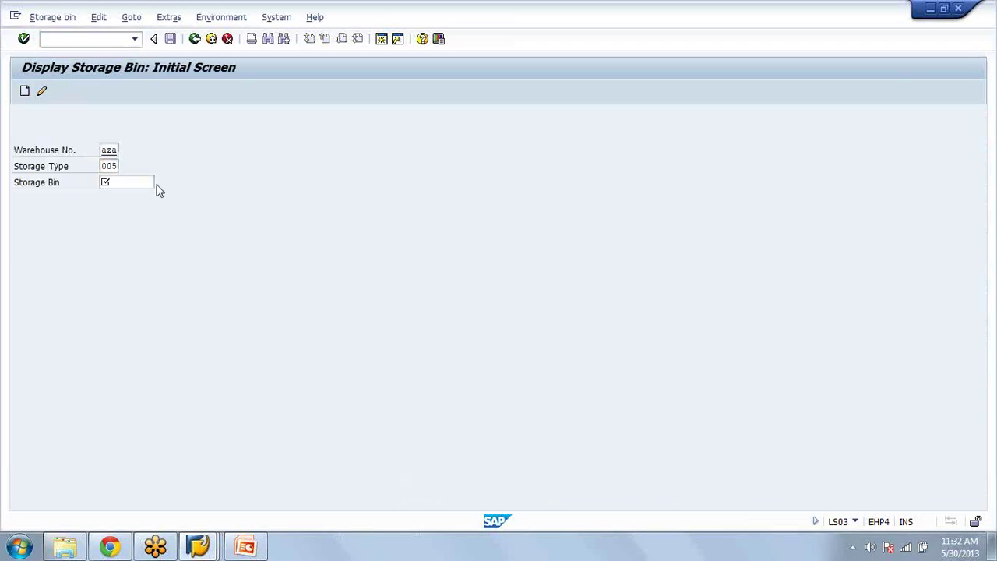
{"action": "key", "text": "F4"}
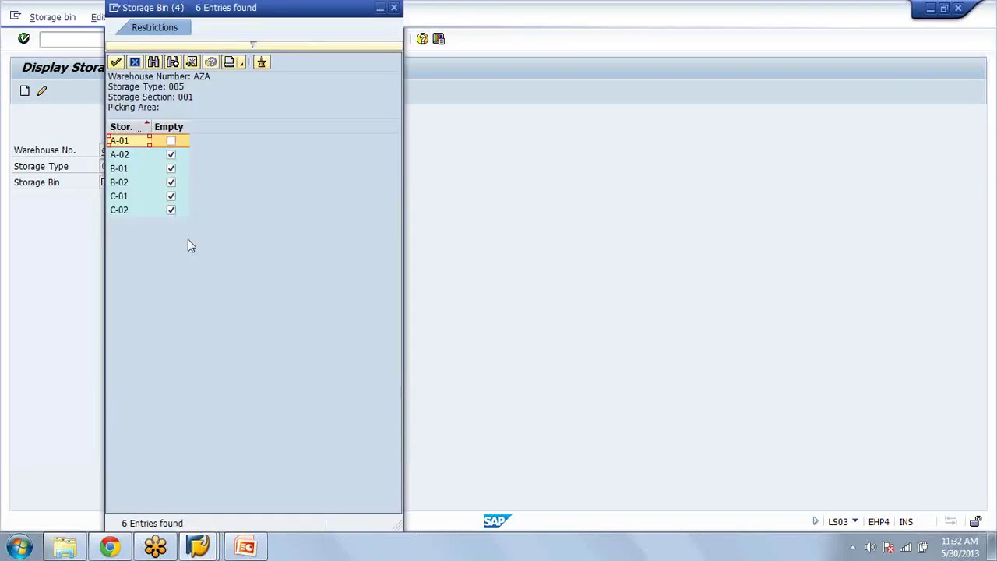
{"action": "double_click", "coordinate": [139, 157]}
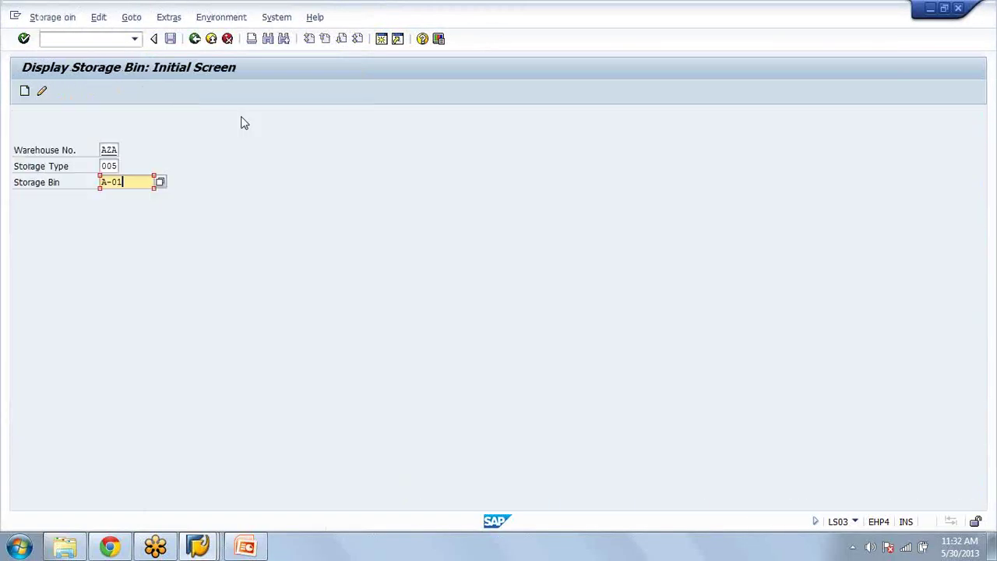
{"action": "key", "text": "alt+Tab"}
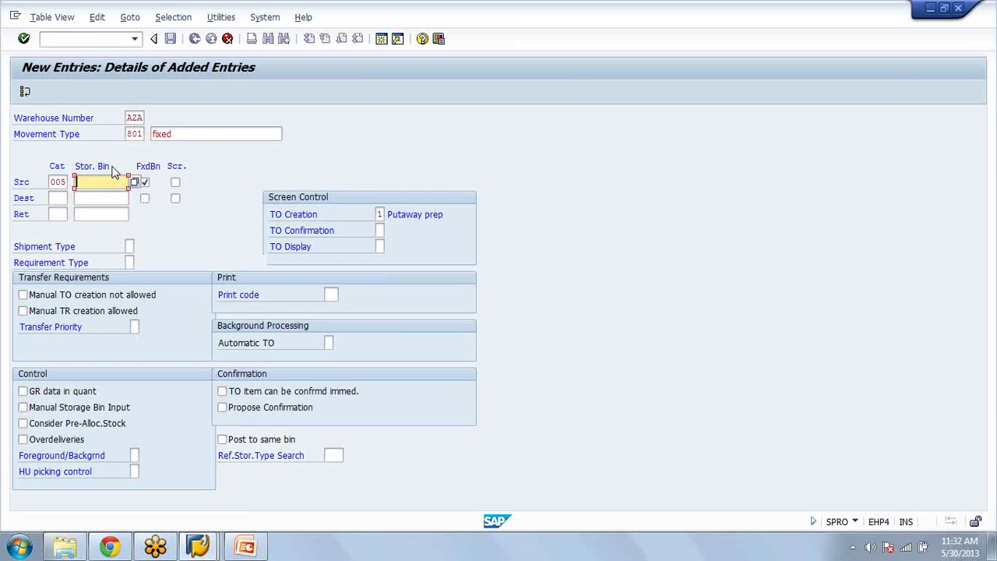
Step: Remove the source bin value, recheck the entry, and discard the duplicate movement type 801
{"action": "key", "text": "Return"}
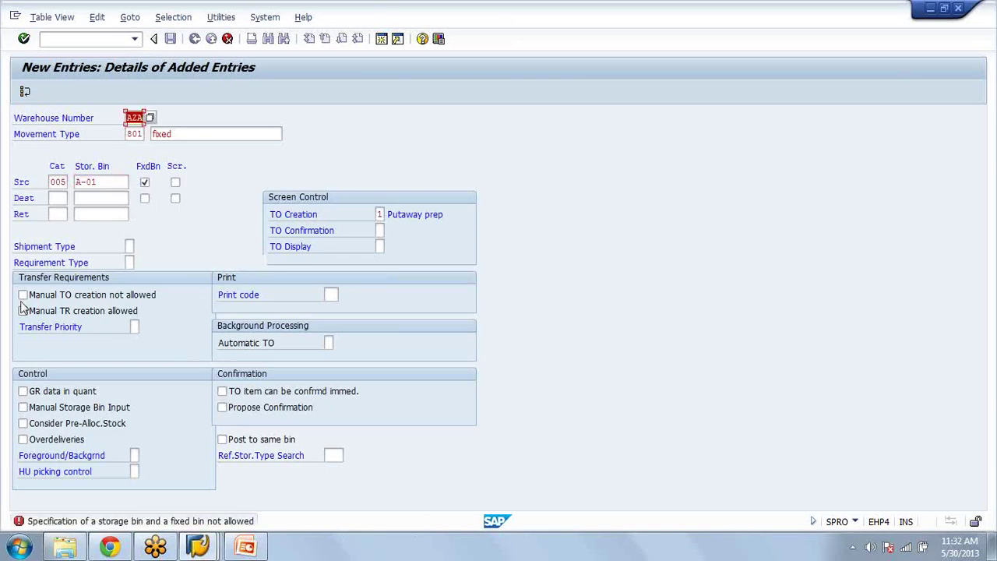
{"action": "left_click", "coordinate": [116, 182]}
{"action": "key", "text": "BackSpace"}
{"action": "key", "text": "BackSpace"}
{"action": "key", "text": "BackSpace"}
{"action": "key", "text": "BackSpace"}
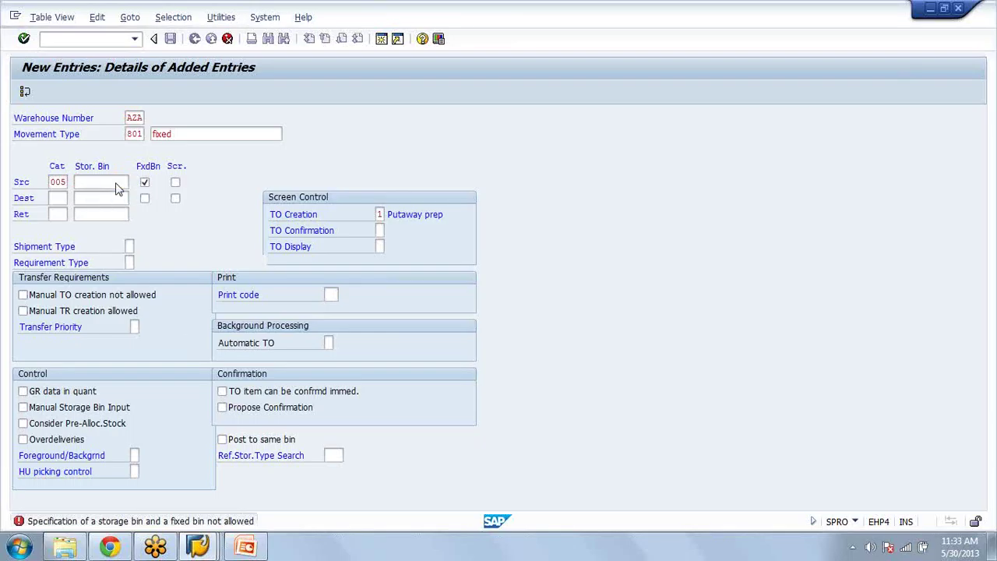
{"action": "key", "text": "Return"}
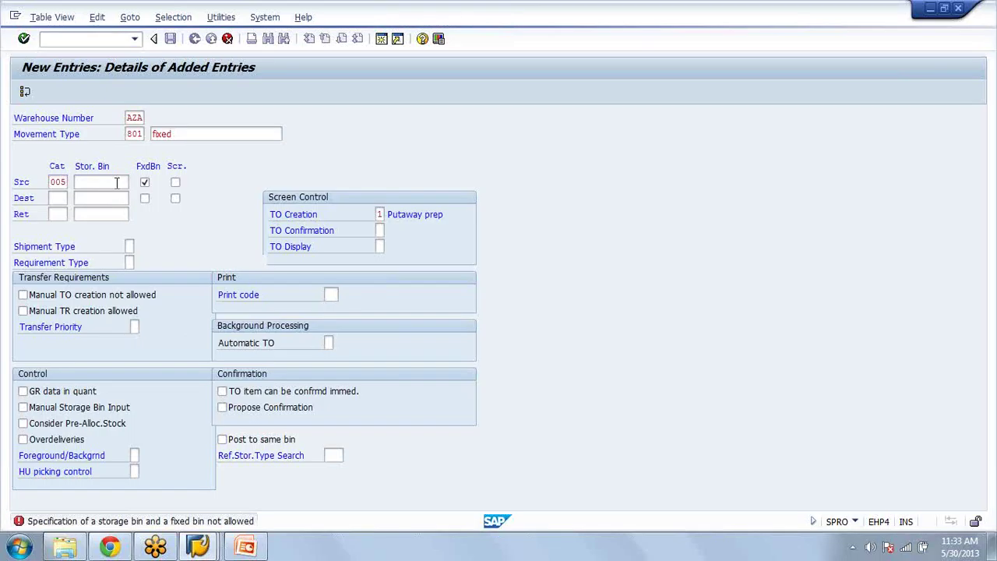
{"action": "key", "text": "Return"}
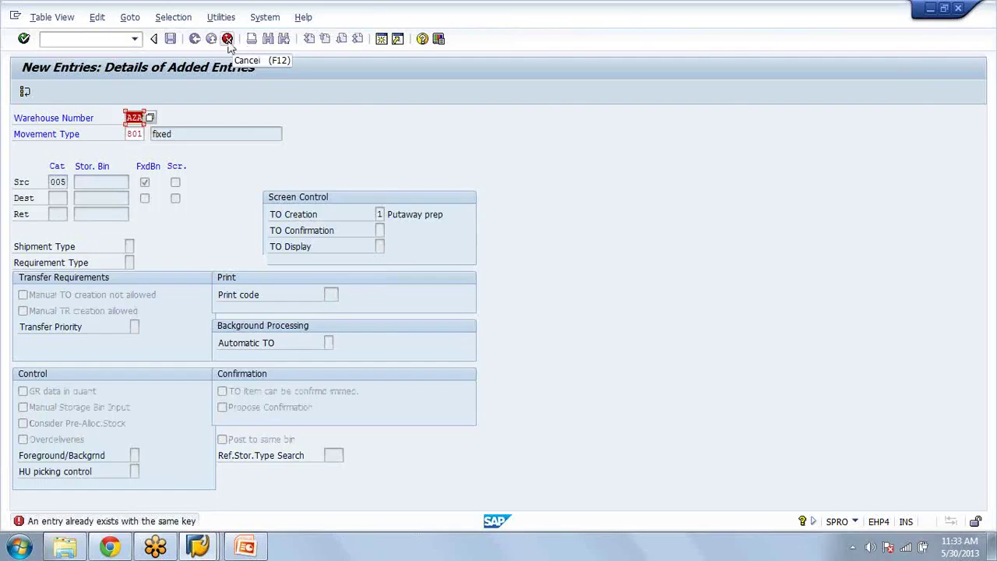
{"action": "left_click", "coordinate": [228, 39]}
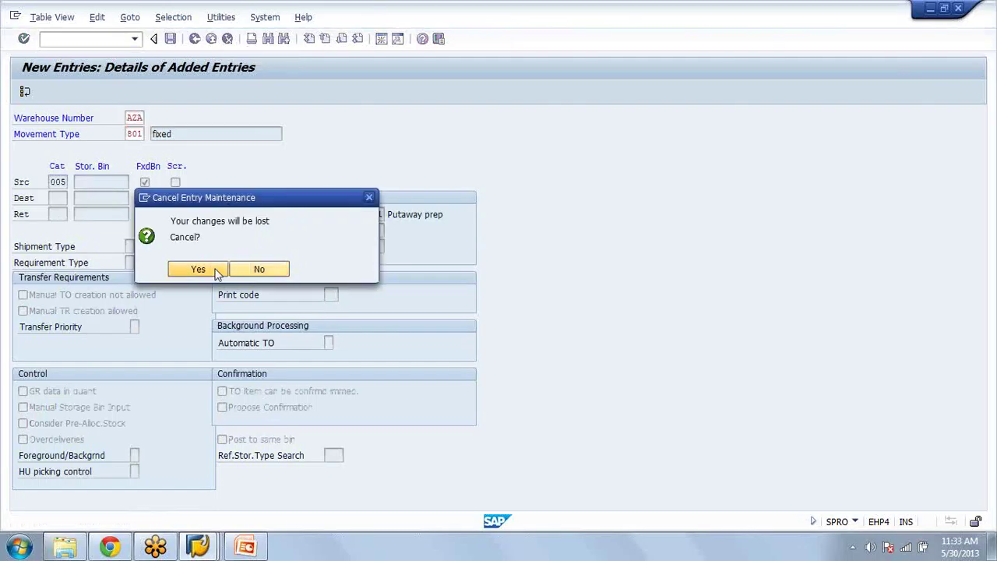
{"action": "left_click", "coordinate": [217, 272]}
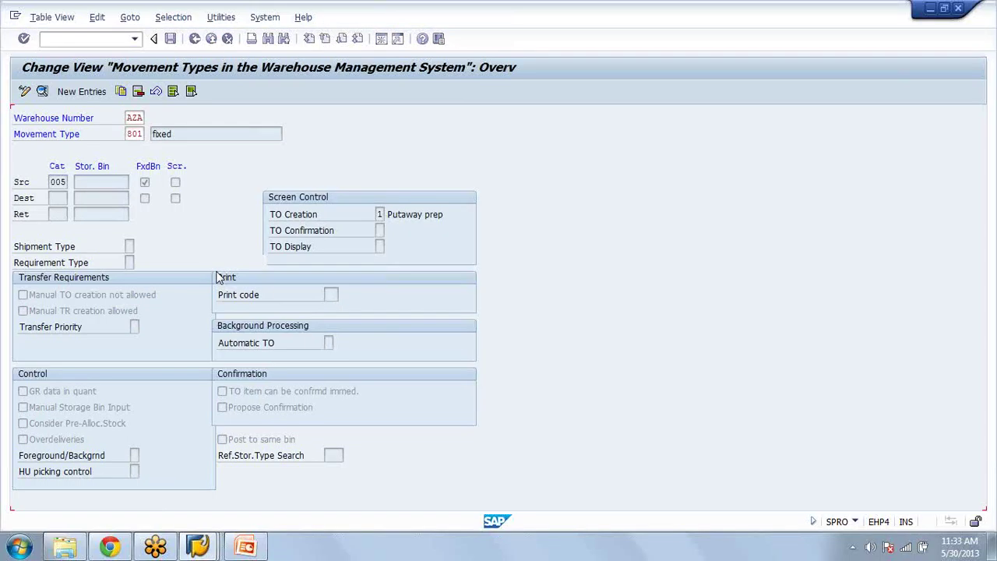
Step: Position the movement types overview at warehouse AZA and scroll down to its 999 Warehouse Supervision entry
{"action": "left_click", "coordinate": [185, 426]}
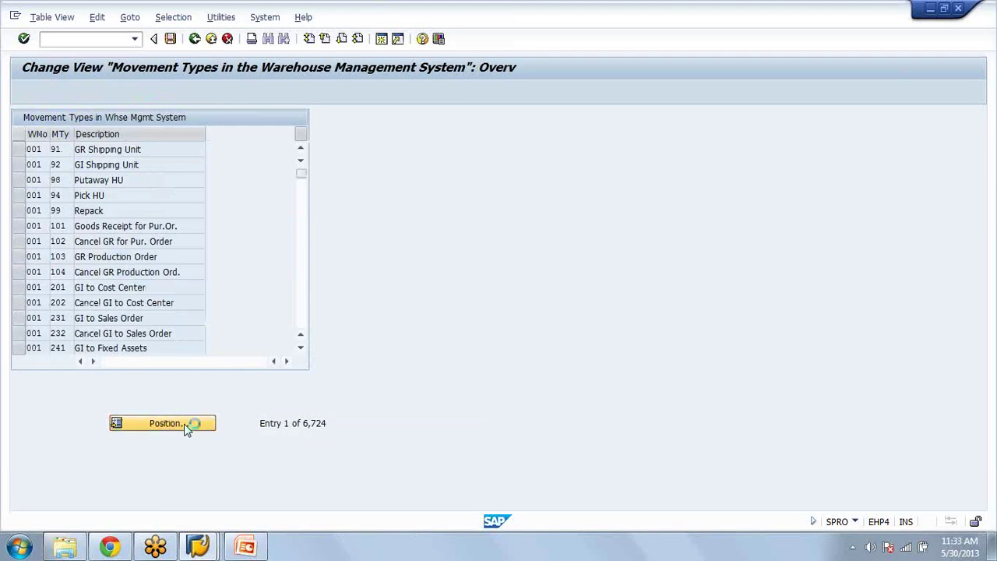
{"action": "type", "text": "a"}
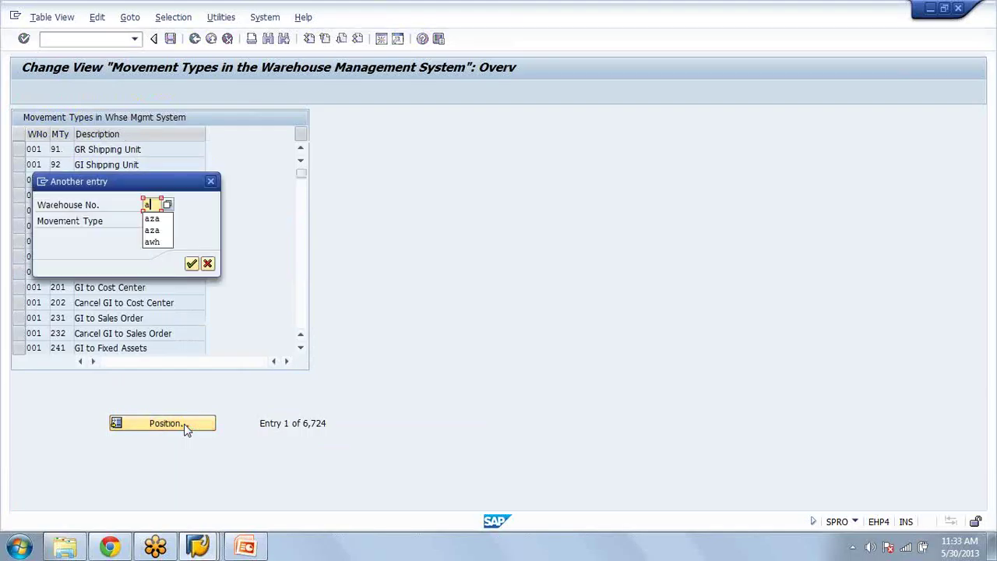
{"action": "type", "text": "za"}
{"action": "key", "text": "Return"}
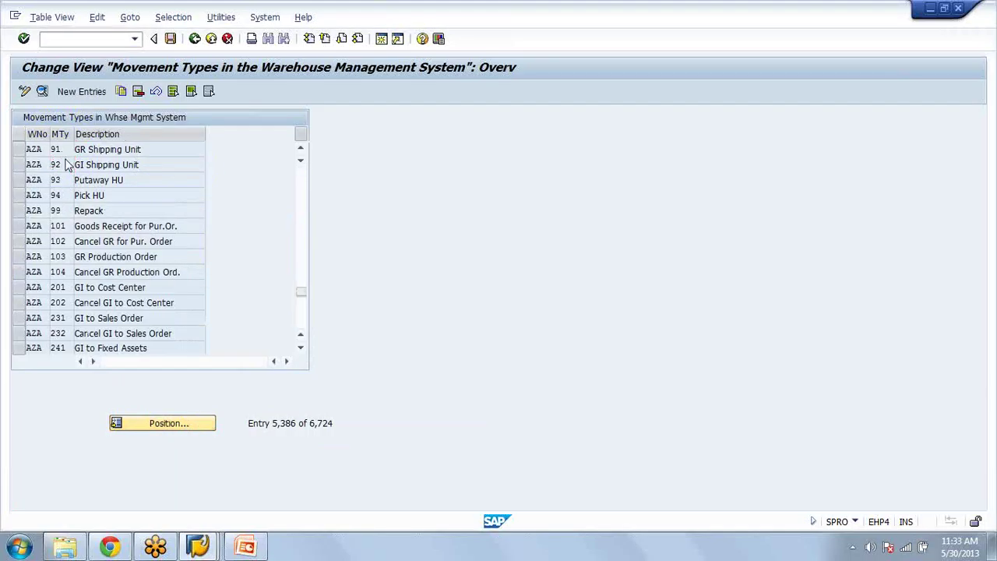
{"action": "scroll", "coordinate": [66, 164], "scroll_direction": "down", "scroll_amount": 1}
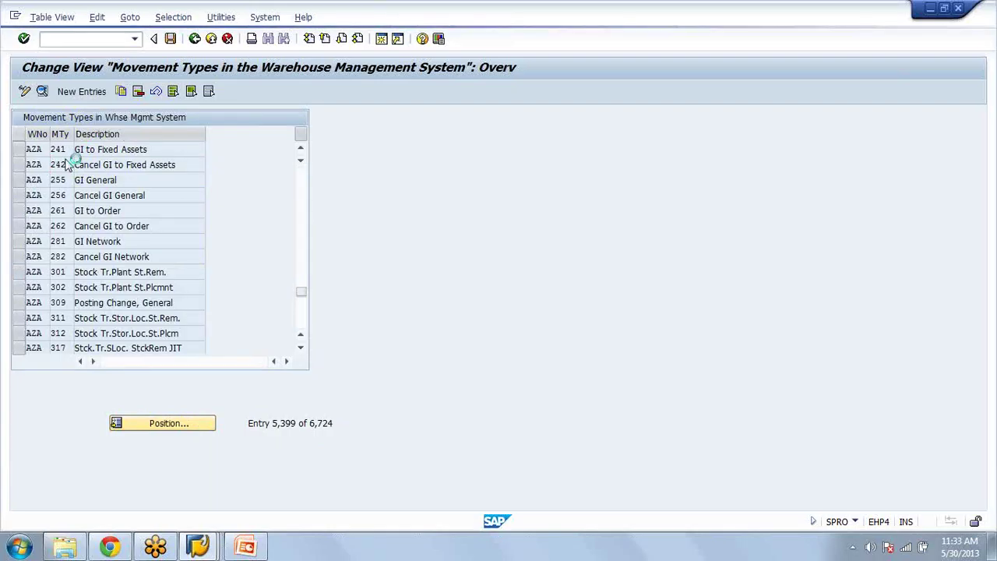
{"action": "scroll", "coordinate": [69, 162], "scroll_direction": "down", "scroll_amount": 1}
{"action": "scroll", "coordinate": [67, 164], "scroll_direction": "down", "scroll_amount": 2}
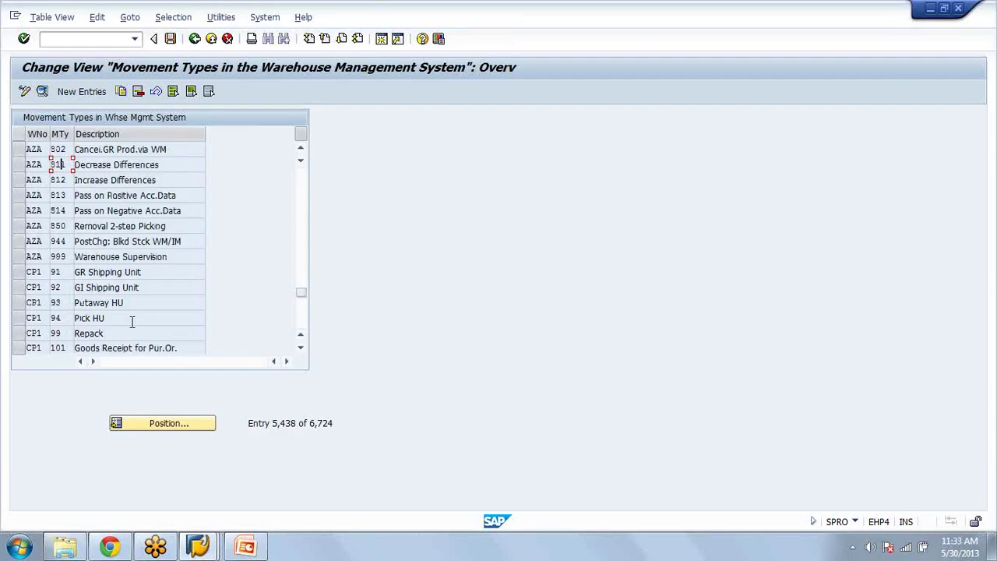
Step: Add a new movement type entry 851 with the description 'fxed'
{"action": "left_click", "coordinate": [82, 91]}
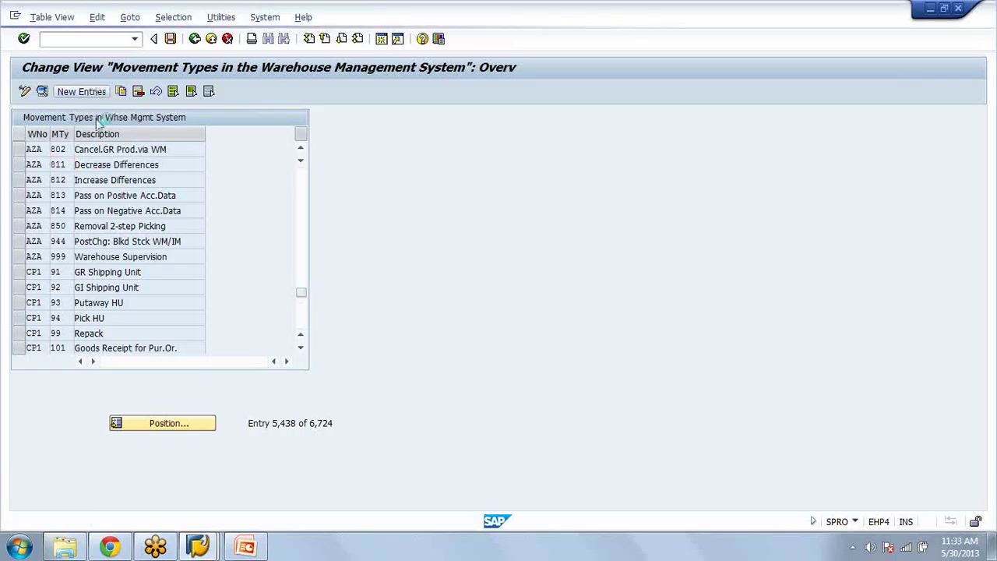
{"action": "type", "text": "851"}
{"action": "left_click", "coordinate": [189, 136]}
{"action": "type", "text": "fxed"}
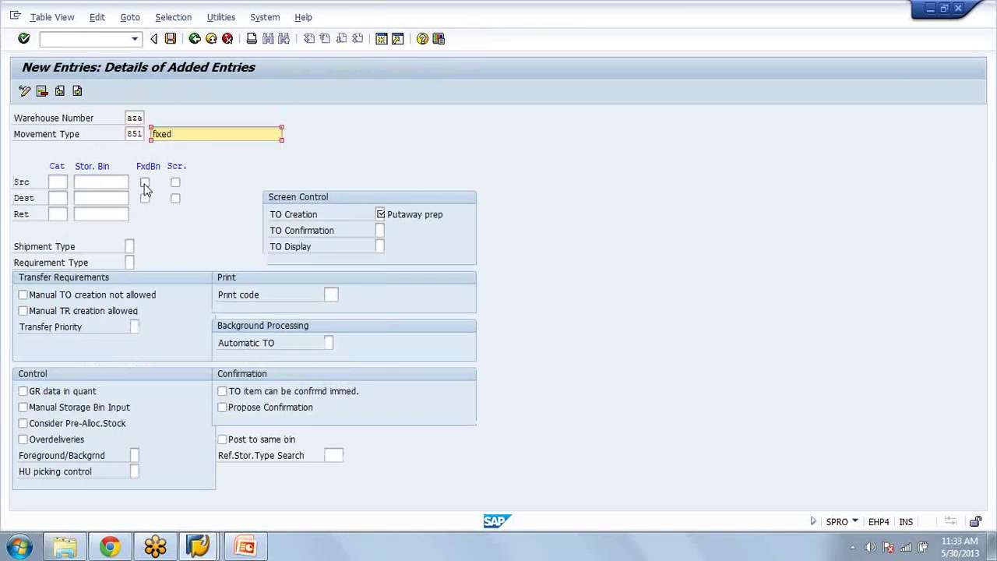
Step: Give 851 a fixed source bin and TO creation screen 1, Putaway prep
{"action": "left_click", "coordinate": [144, 182]}
{"action": "left_click", "coordinate": [381, 214]}
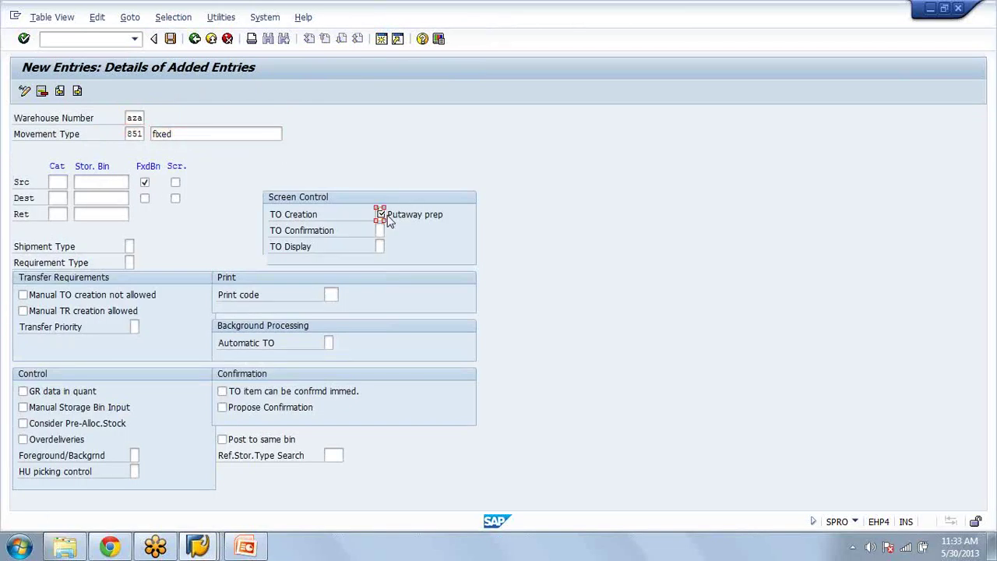
{"action": "left_click", "coordinate": [390, 220]}
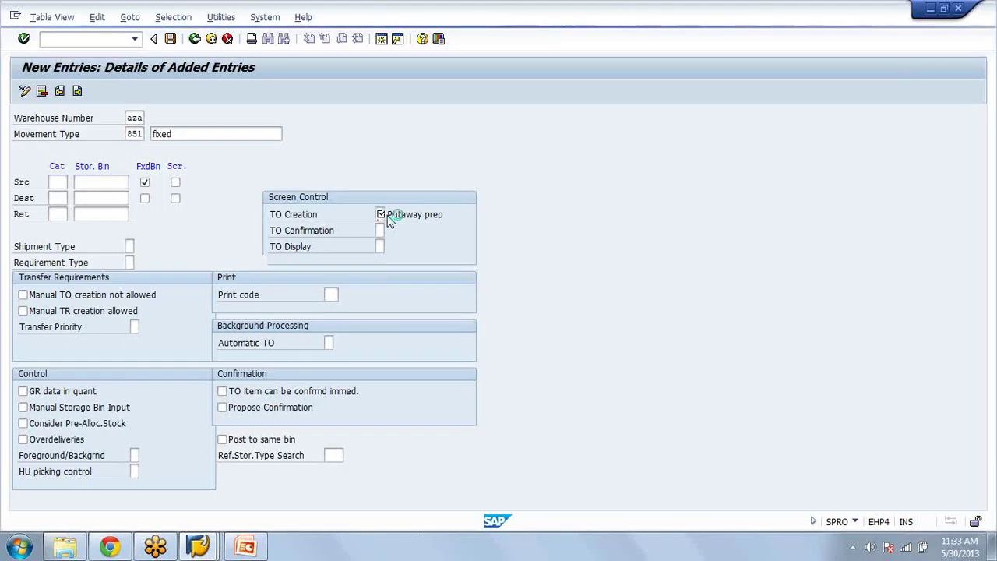
{"action": "left_click", "coordinate": [378, 230]}
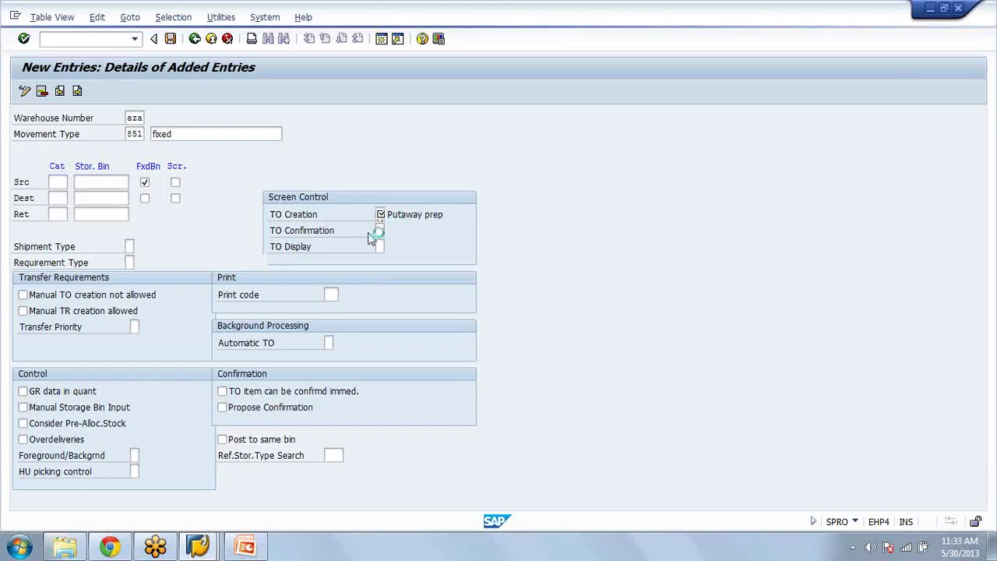
{"action": "key", "text": "F4"}
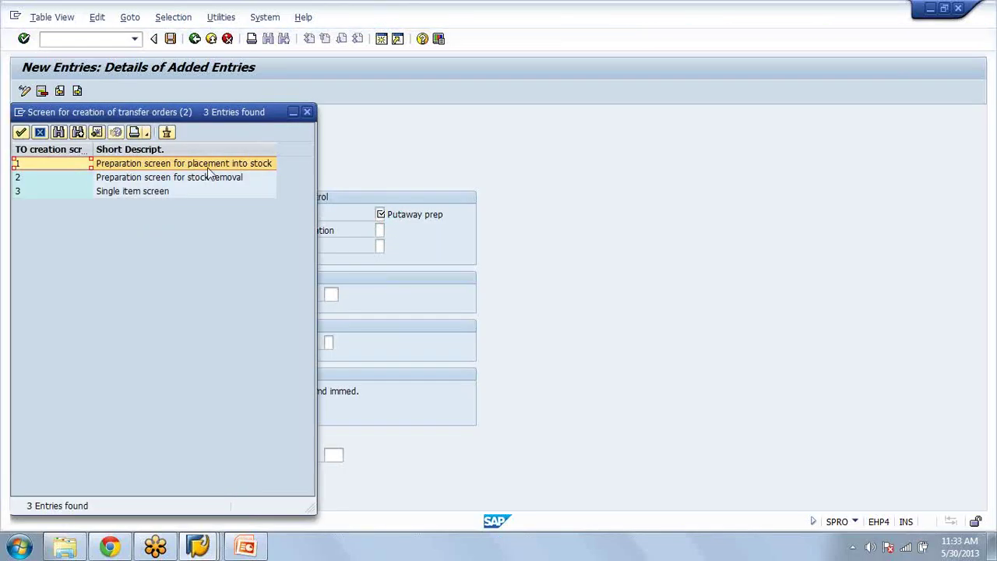
{"action": "left_click", "coordinate": [208, 166]}
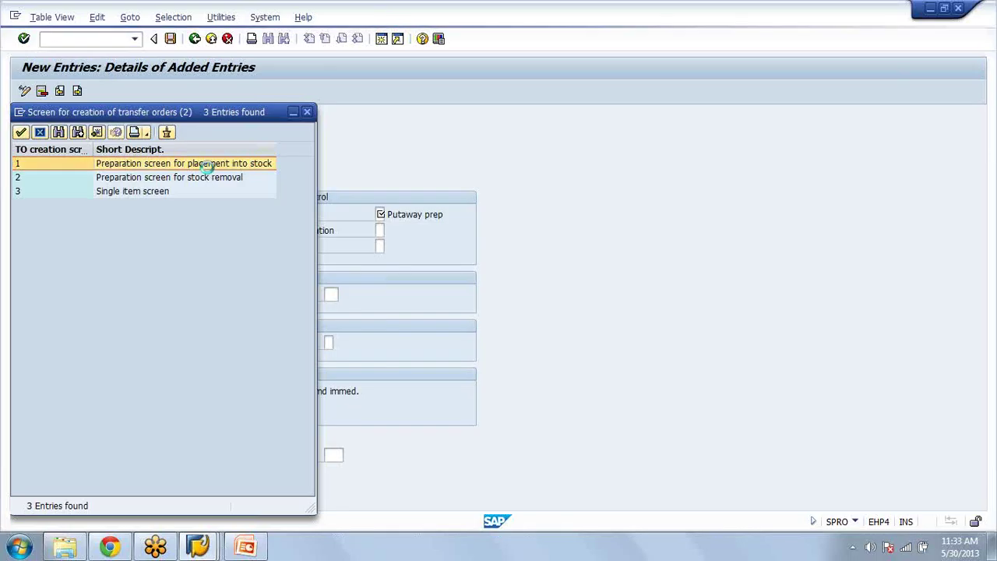
{"action": "left_click", "coordinate": [208, 165]}
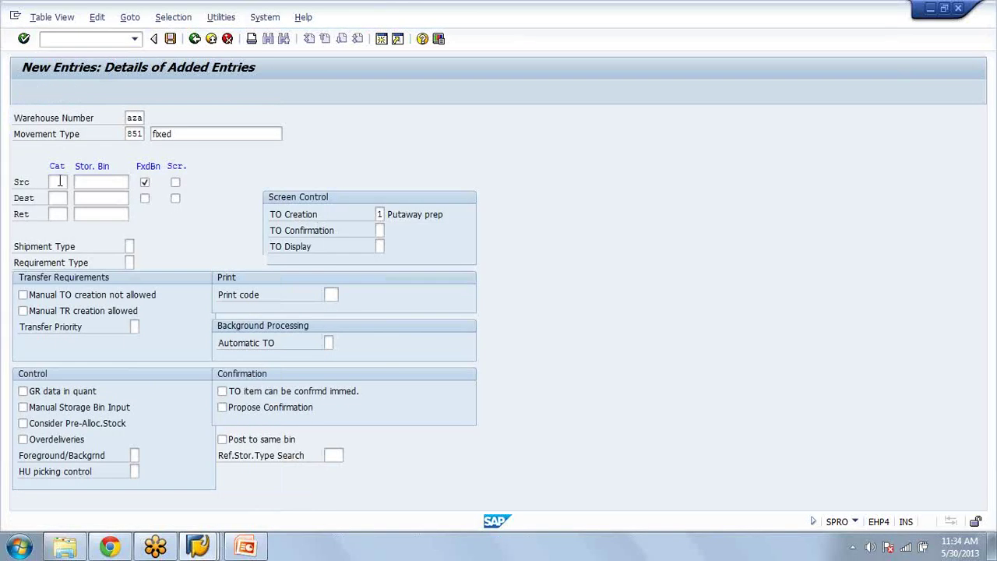
Step: Enter source storage type 005 with source bin A-01 for movement type 851 and validate
{"action": "key", "text": "Return"}
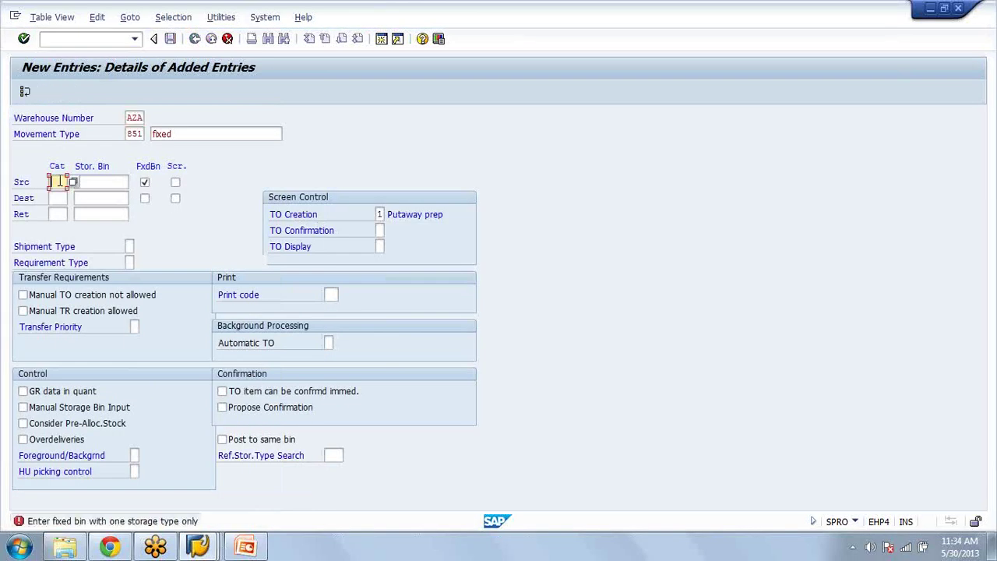
{"action": "type", "text": "005"}
{"action": "left_click", "coordinate": [95, 181]}
{"action": "left_click", "coordinate": [95, 189]}
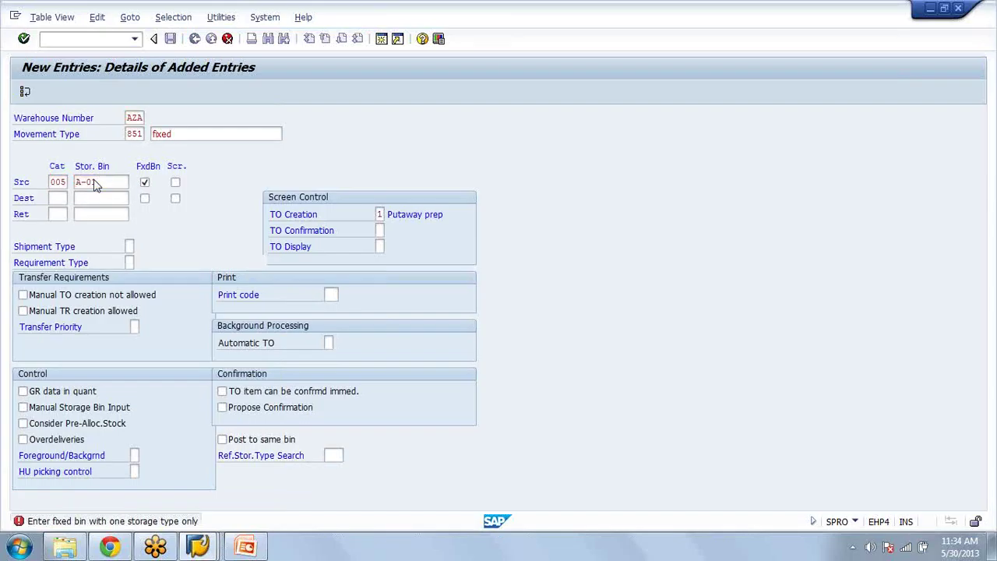
{"action": "key", "text": "Return"}
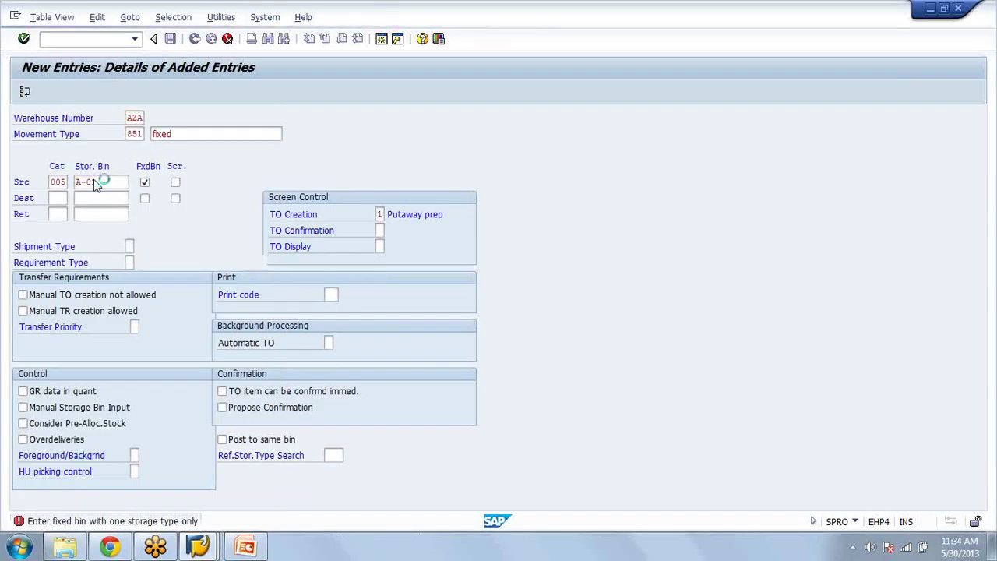
{"action": "key", "text": "Return"}
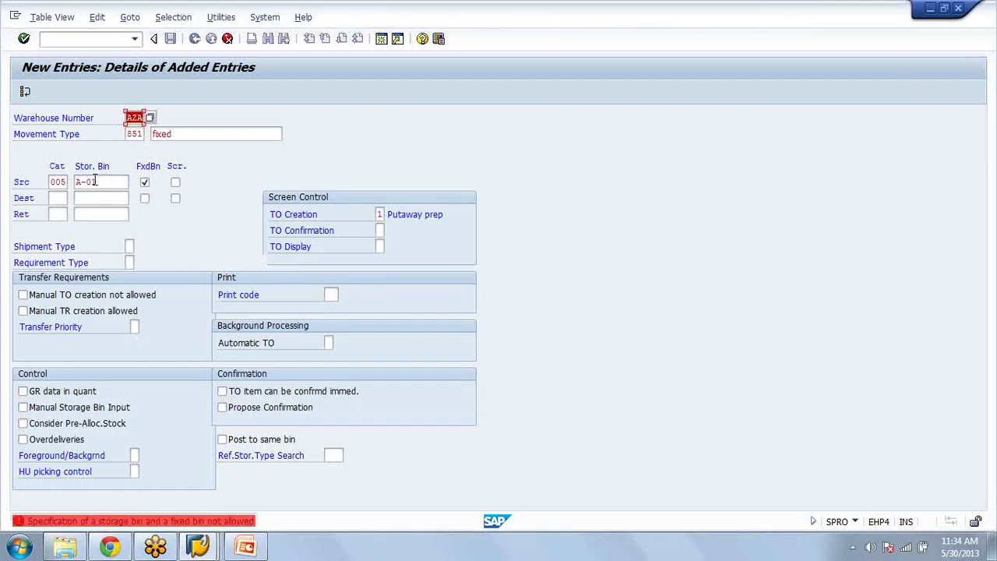
Step: Clear the source storage bin after the fixed-bin error, confirm, and save movement type 851
{"action": "left_click", "coordinate": [118, 179]}
{"action": "key", "text": "BackSpace"}
{"action": "key", "text": "BackSpace"}
{"action": "key", "text": "BackSpace"}
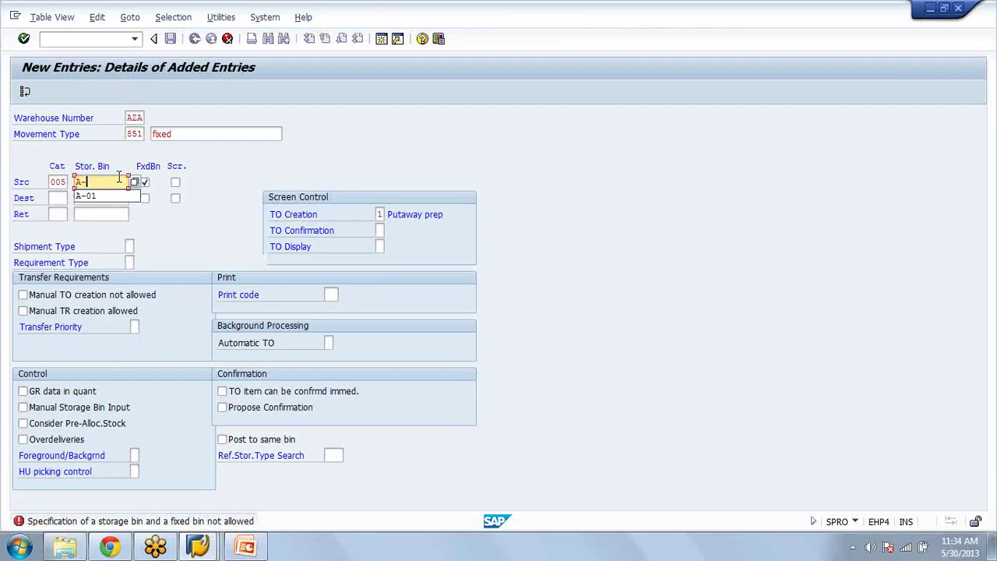
{"action": "key", "text": "BackSpace"}
{"action": "key", "text": "Return"}
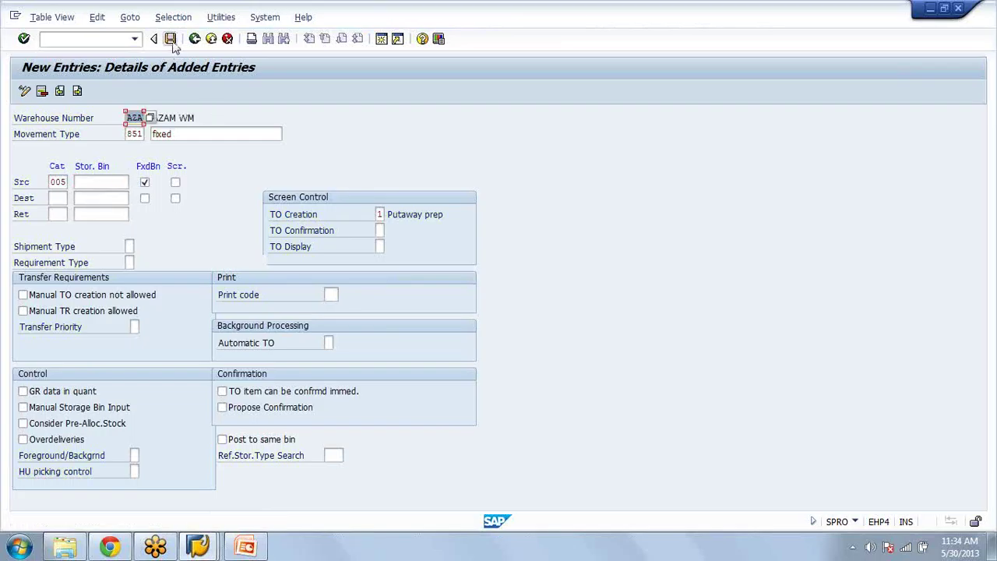
{"action": "left_click", "coordinate": [172, 40]}
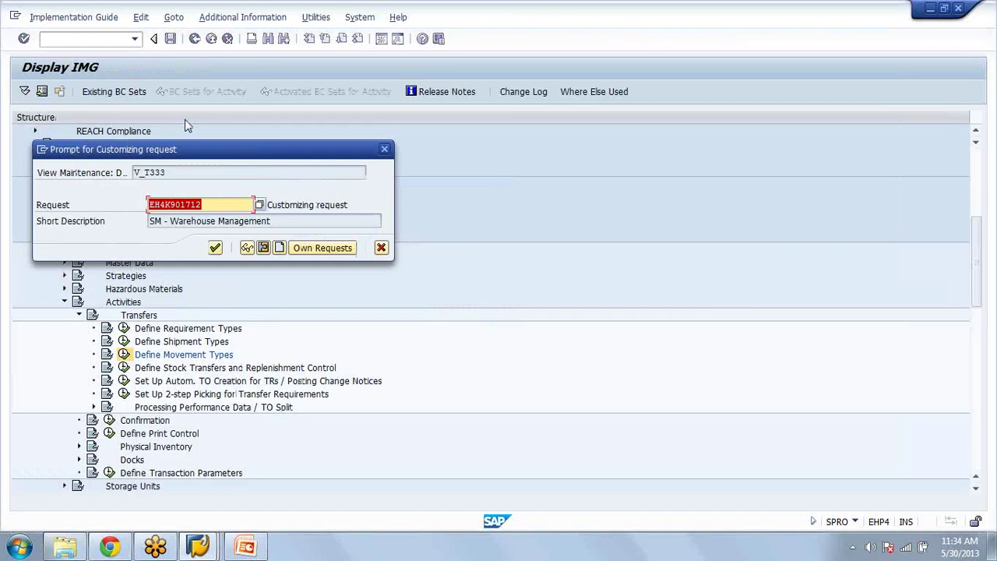
Step: Confirm the customizing request for movement type 851 and back out to the Display IMG tree
{"action": "left_click", "coordinate": [215, 248]}
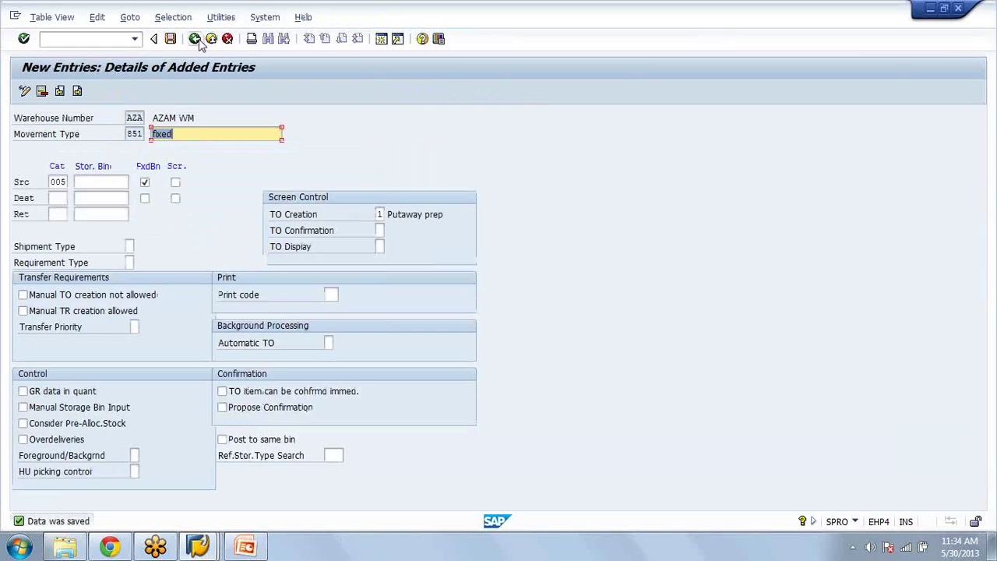
{"action": "left_click", "coordinate": [197, 39]}
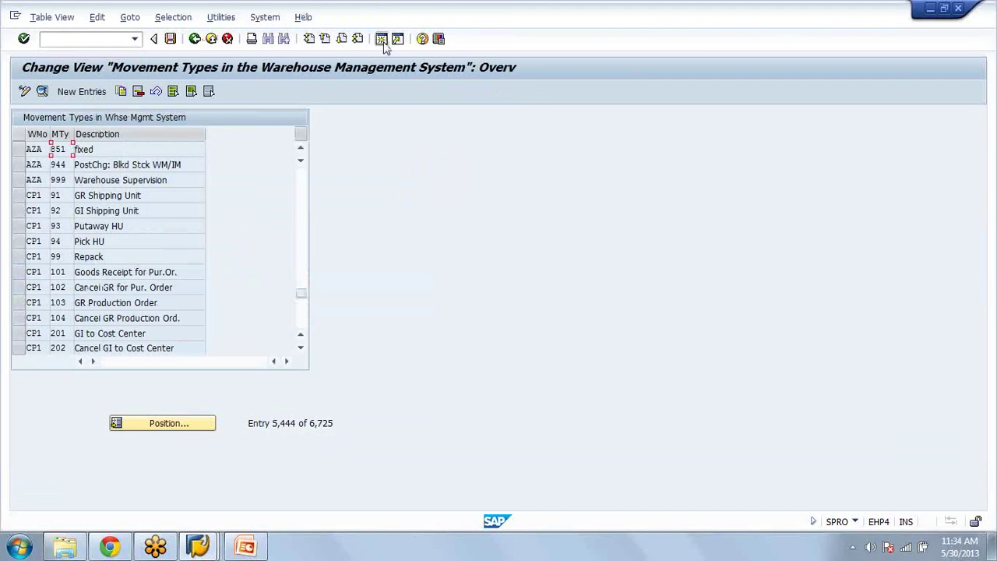
{"action": "left_click", "coordinate": [191, 45]}
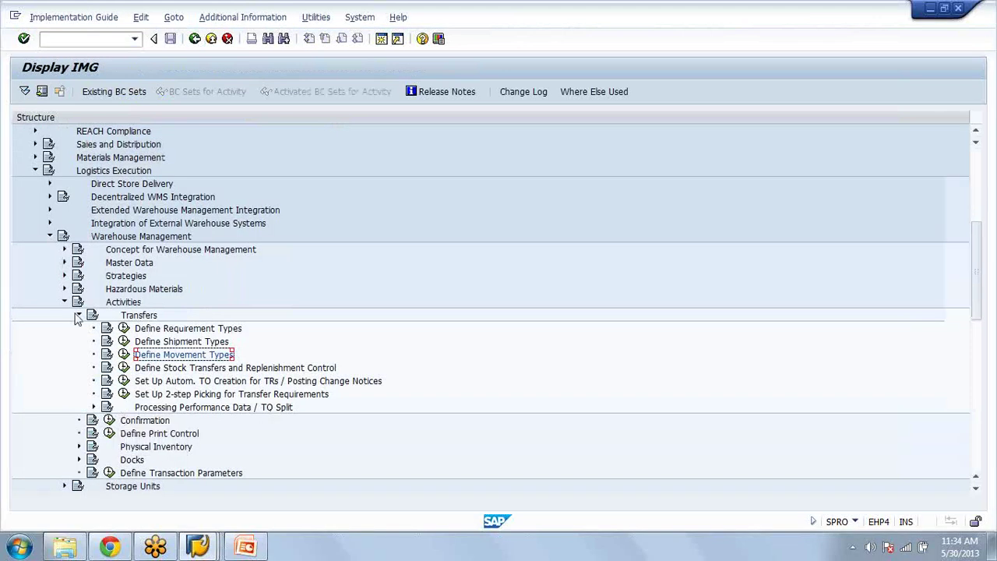
Step: Open 'Assign WM Movement Type References to IM Movement Types' under Interfaces > Inventory Management
{"action": "left_click", "coordinate": [78, 316]}
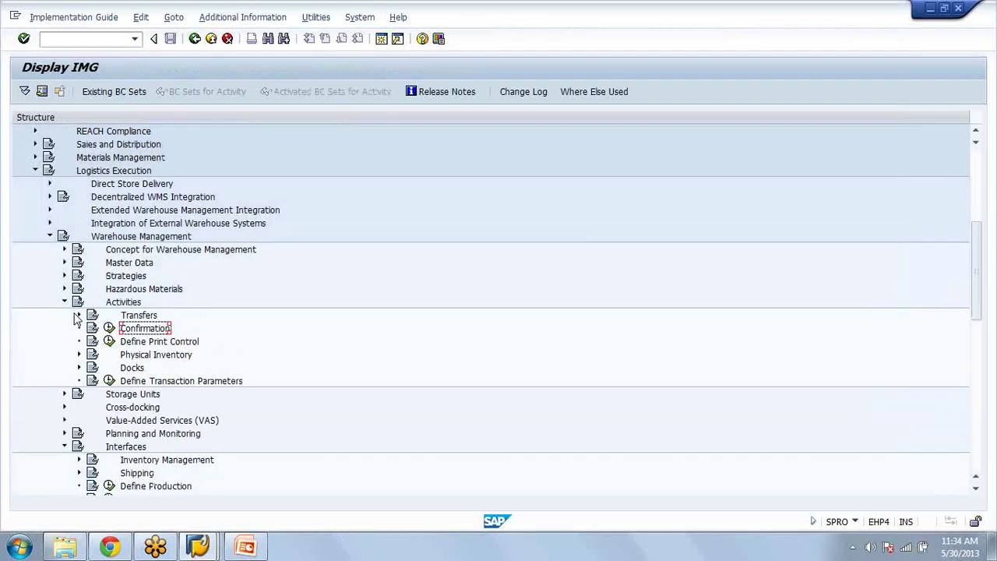
{"action": "left_click", "coordinate": [78, 315]}
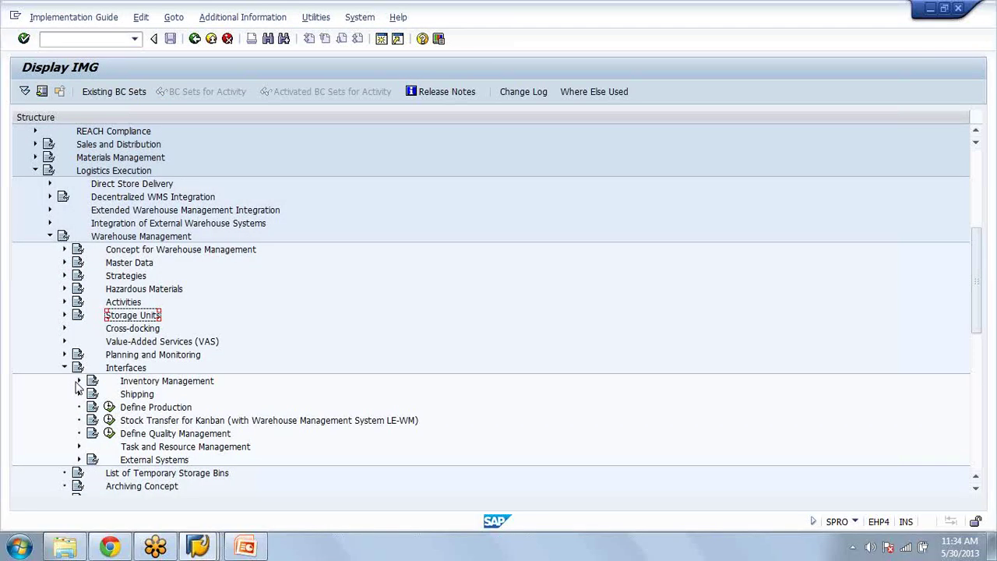
{"action": "left_click", "coordinate": [78, 382]}
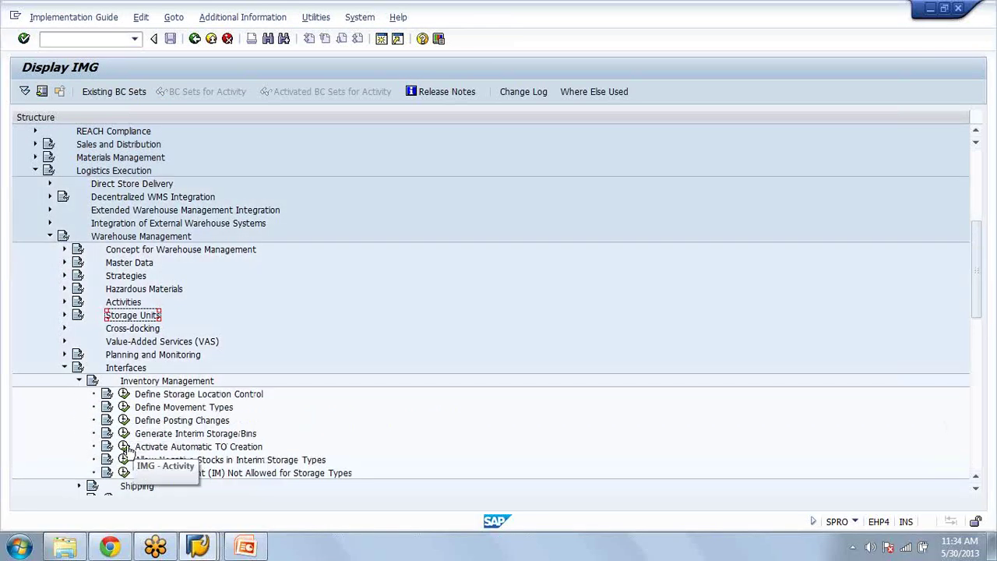
{"action": "left_click", "coordinate": [124, 407]}
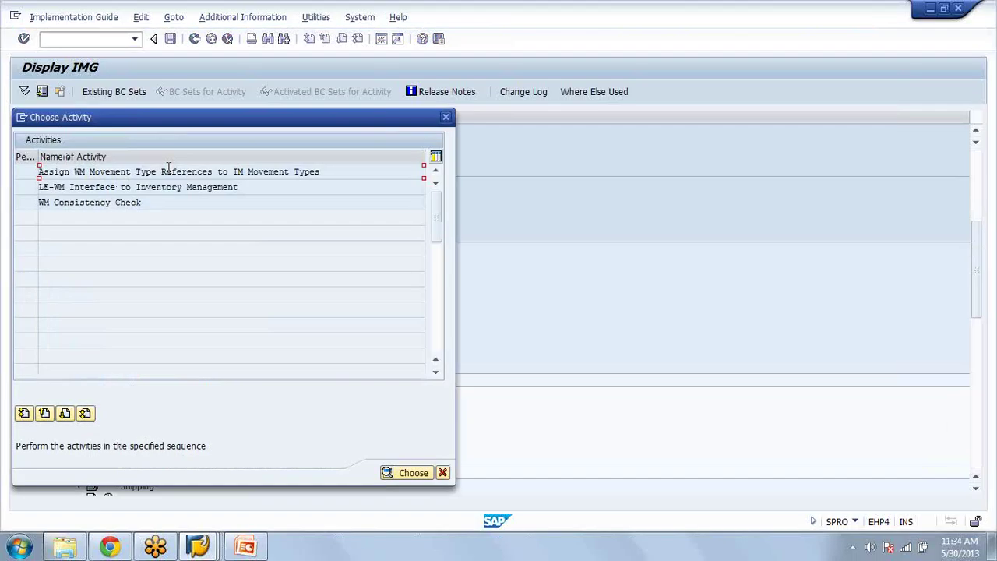
{"action": "double_click", "coordinate": [168, 171]}
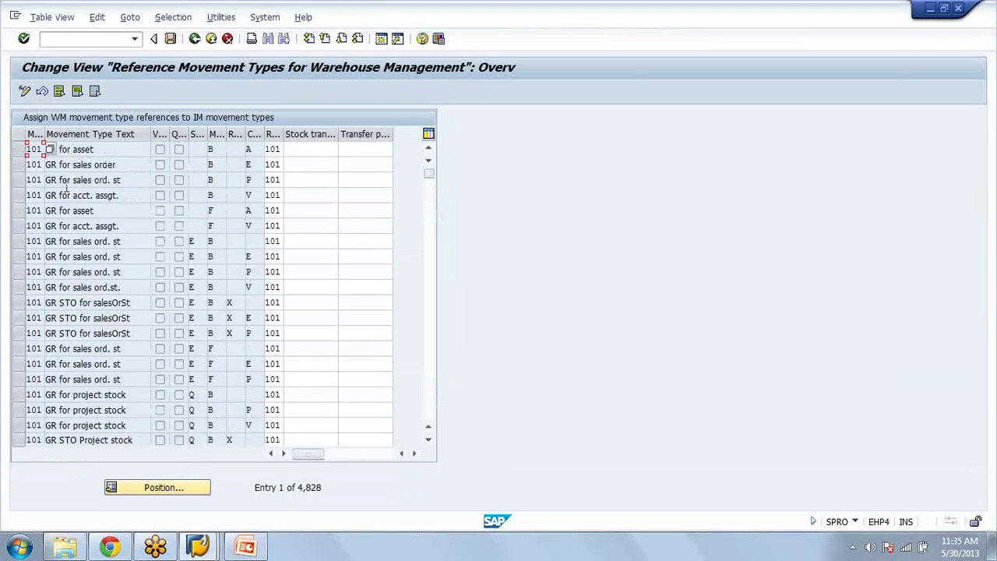
{"action": "left_click", "coordinate": [67, 184]}
Step: Page and scroll down through the reference movement type assignments
{"action": "key", "text": "Page_Down"}
{"action": "left_click", "coordinate": [67, 187]}
{"action": "key", "text": "Page_Down"}
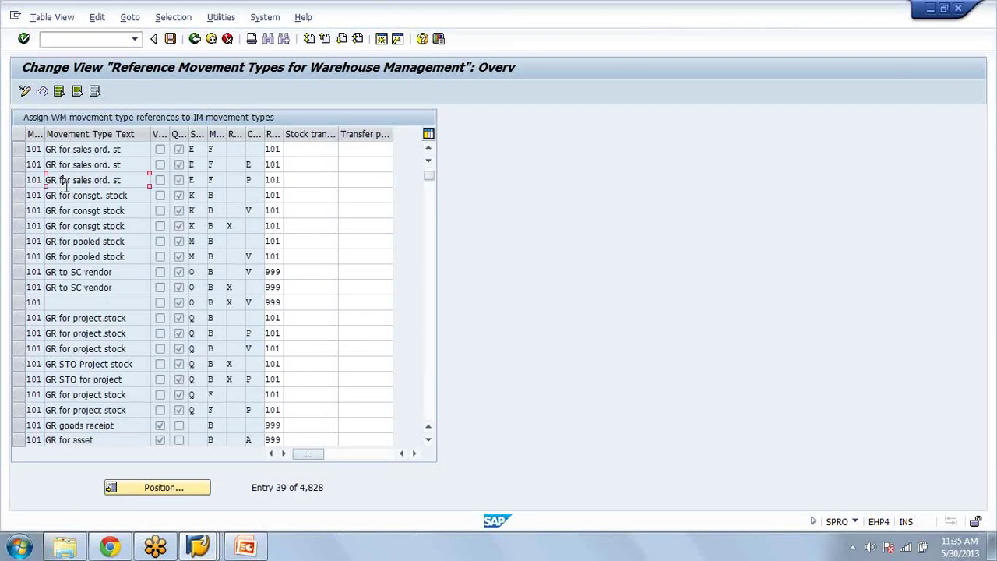
{"action": "left_click", "coordinate": [69, 187]}
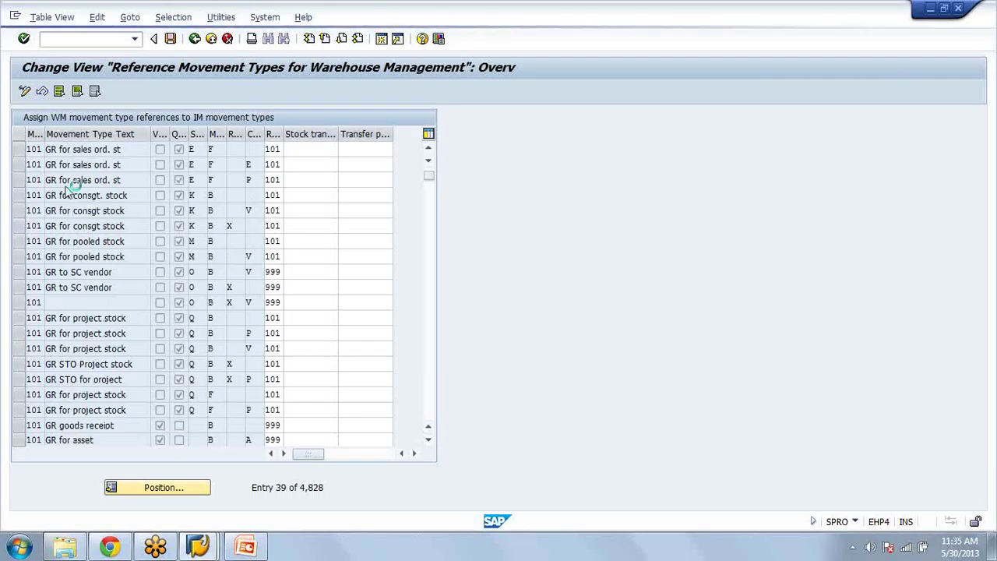
{"action": "scroll", "coordinate": [68, 187], "scroll_direction": "down", "scroll_amount": 10}
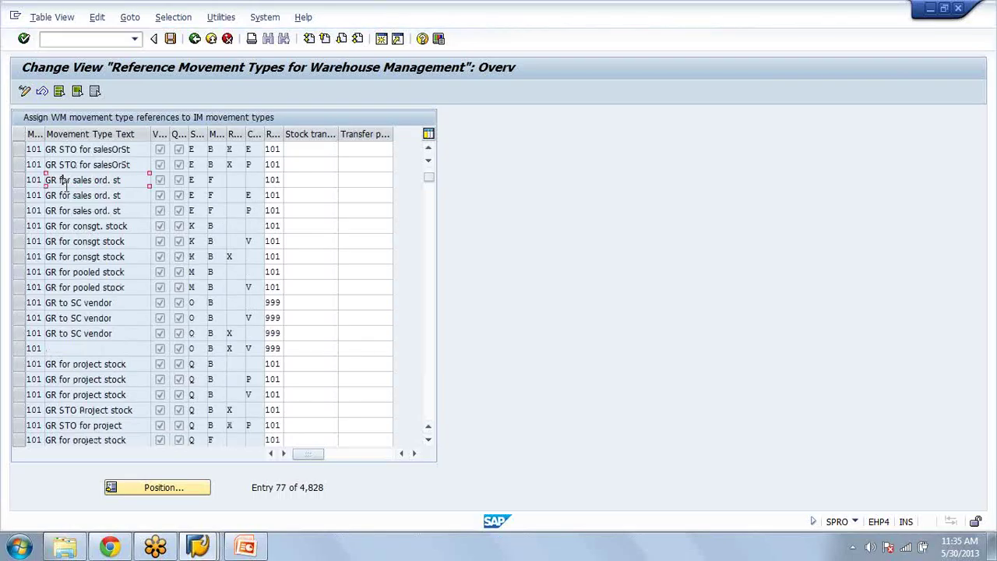
{"action": "left_click", "coordinate": [68, 186]}
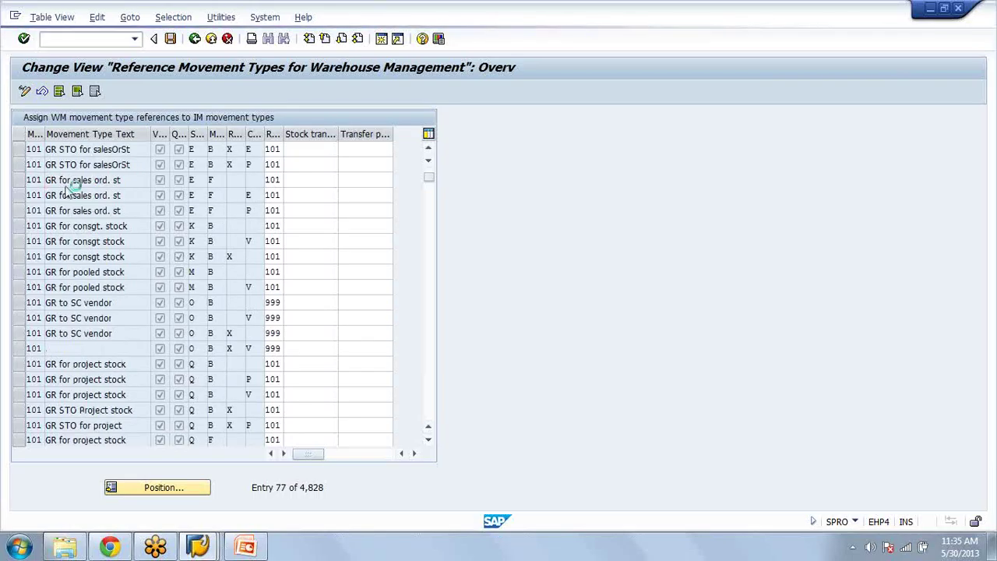
{"action": "scroll", "coordinate": [67, 188], "scroll_direction": "down", "scroll_amount": 5}
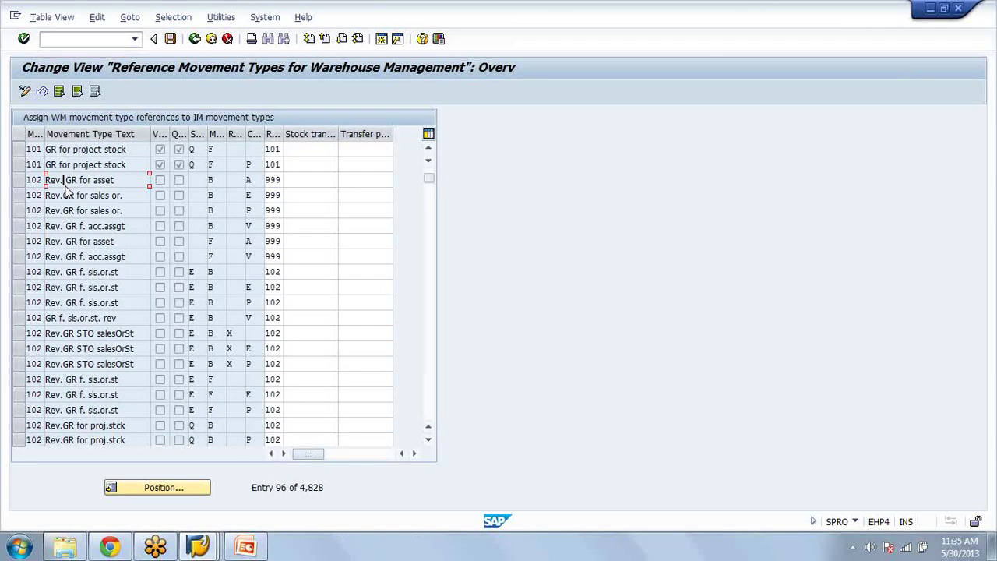
{"action": "scroll", "coordinate": [69, 193], "scroll_direction": "down", "scroll_amount": 5}
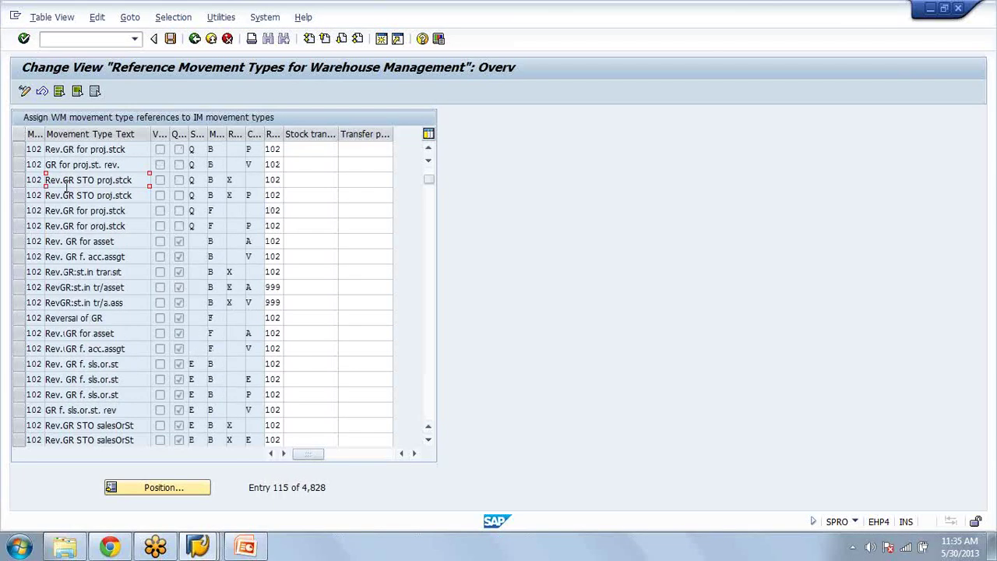
{"action": "scroll", "coordinate": [67, 185], "scroll_direction": "down", "scroll_amount": 5}
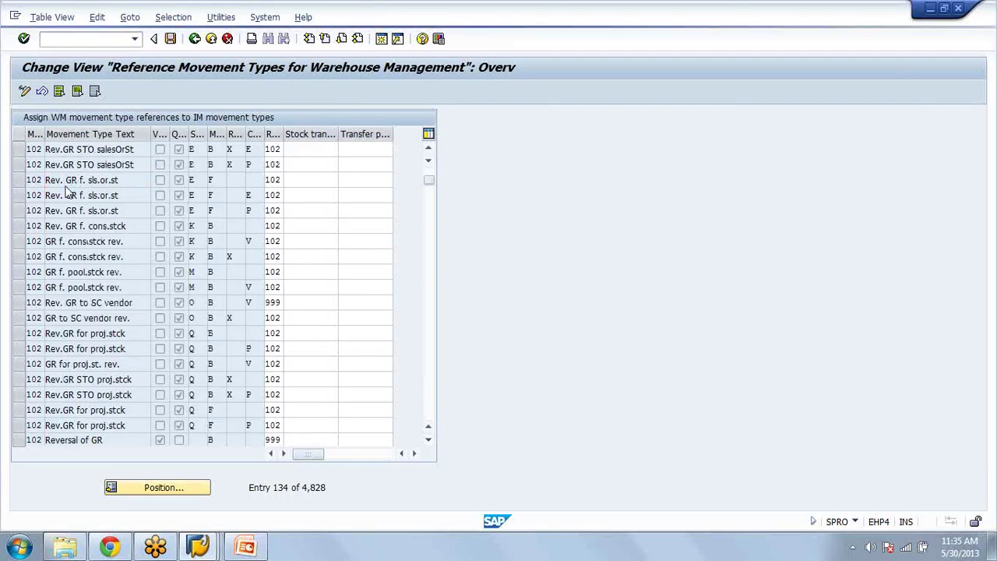
Step: Scroll back to entry 1 of 4,828 and check the allowed movement indicator values
{"action": "scroll", "coordinate": [66, 195], "scroll_direction": "up", "scroll_amount": 5}
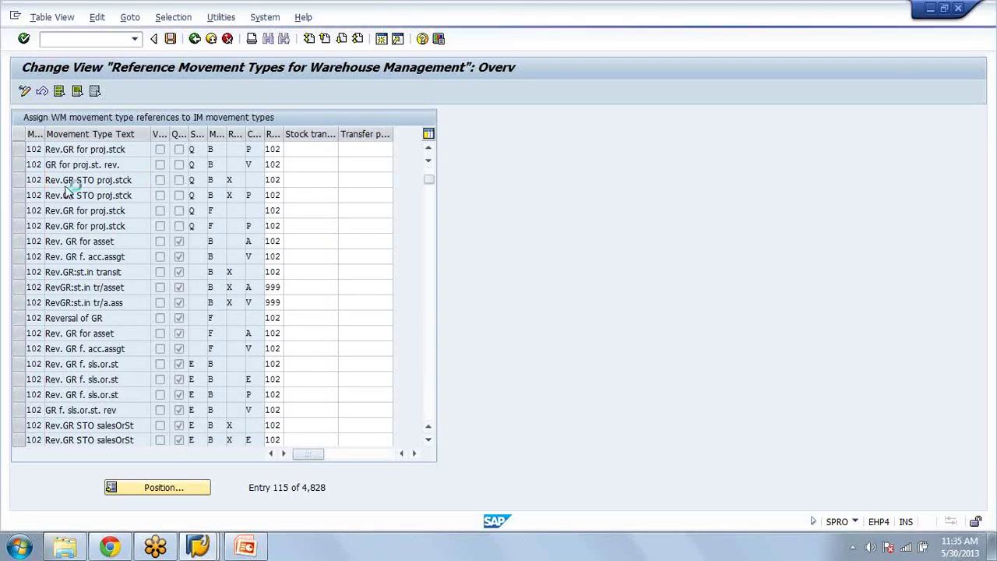
{"action": "scroll", "coordinate": [67, 187], "scroll_direction": "up", "scroll_amount": 6}
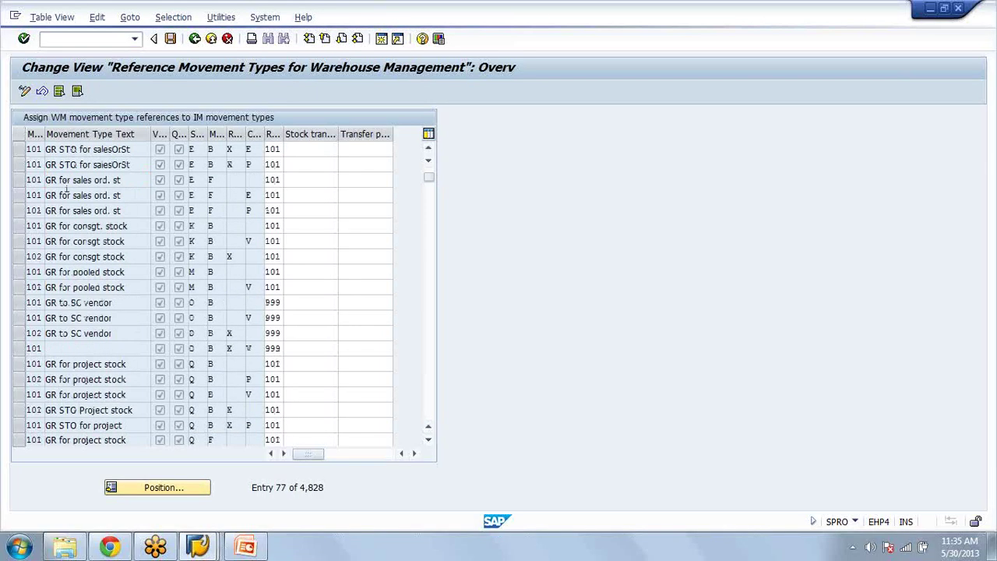
{"action": "scroll", "coordinate": [66, 191], "scroll_direction": "up", "scroll_amount": 3}
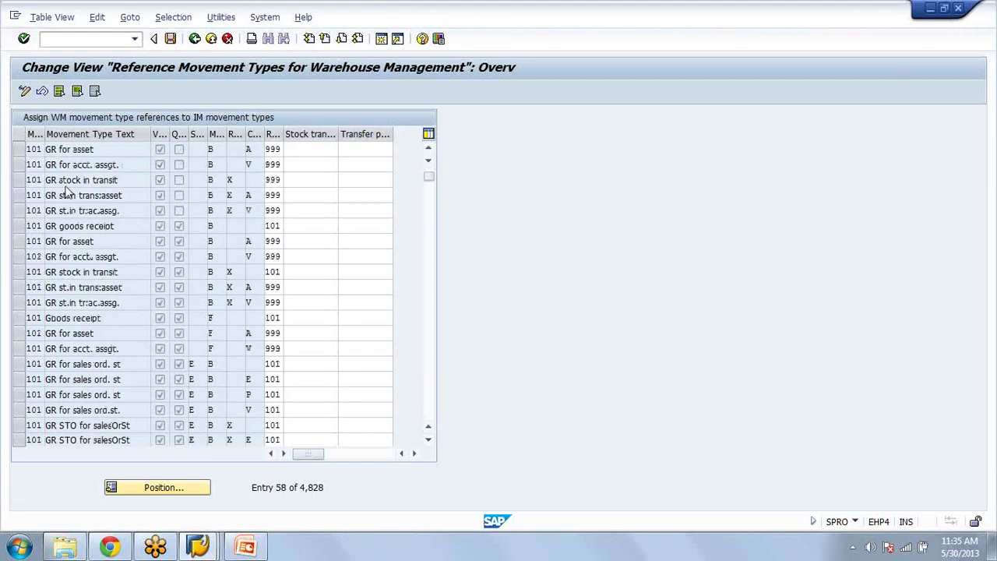
{"action": "scroll", "coordinate": [67, 190], "scroll_direction": "up", "scroll_amount": 9}
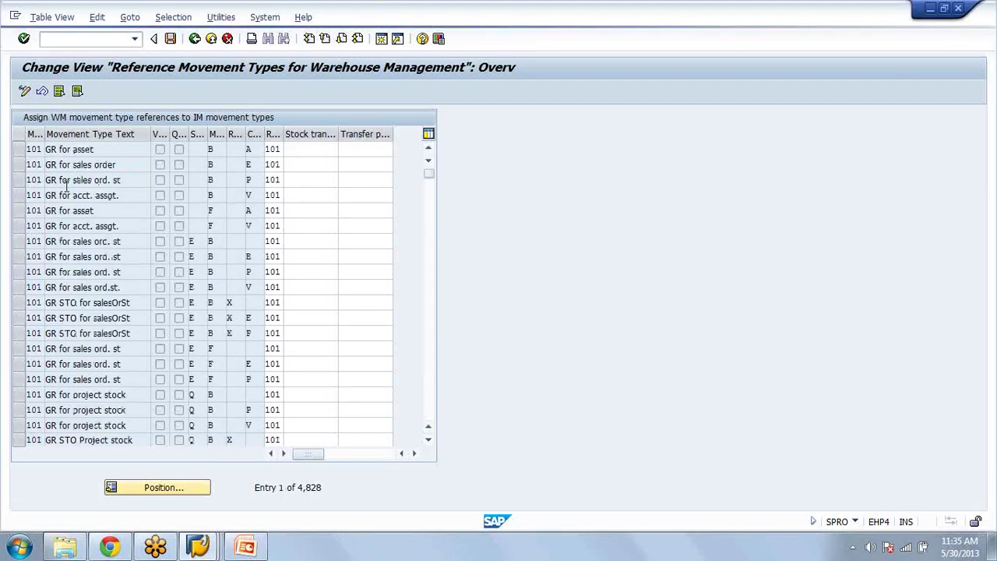
{"action": "left_click", "coordinate": [231, 149]}
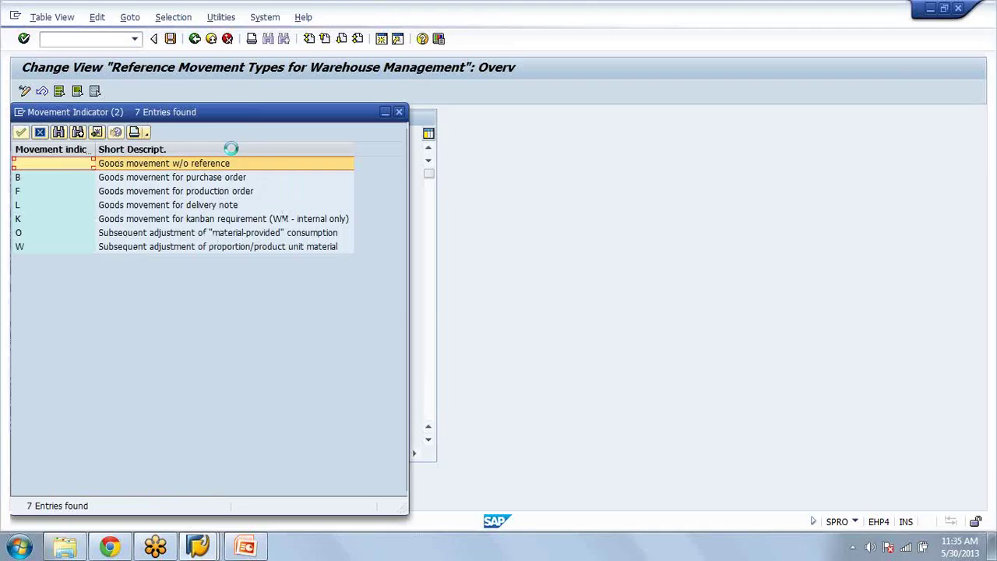
{"action": "left_click", "coordinate": [397, 113]}
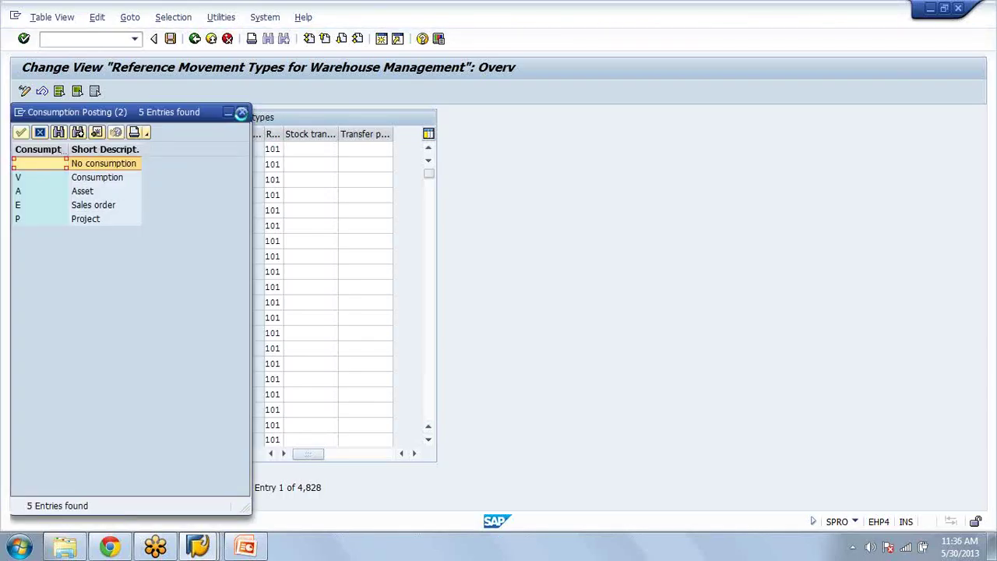
{"action": "left_click", "coordinate": [242, 113]}
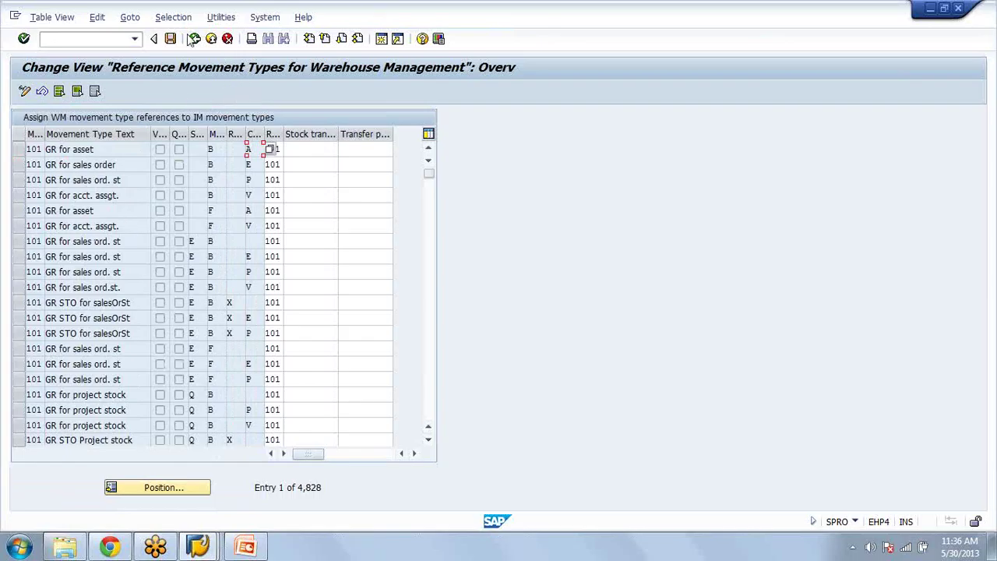
Step: Leave the reference table and open the 'LE-WM Interface to Inventory Management' activity
{"action": "left_click", "coordinate": [193, 39]}
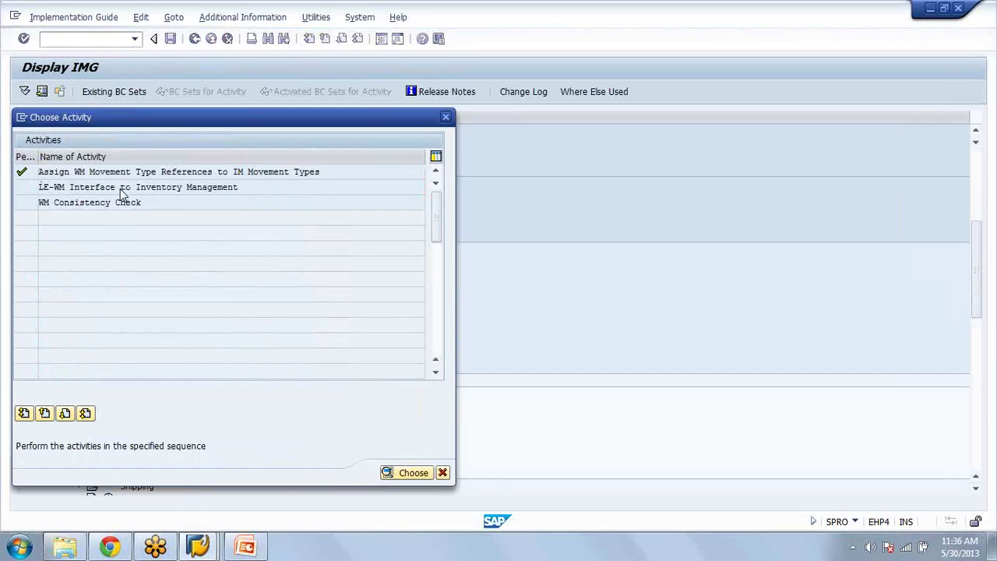
{"action": "double_click", "coordinate": [123, 191]}
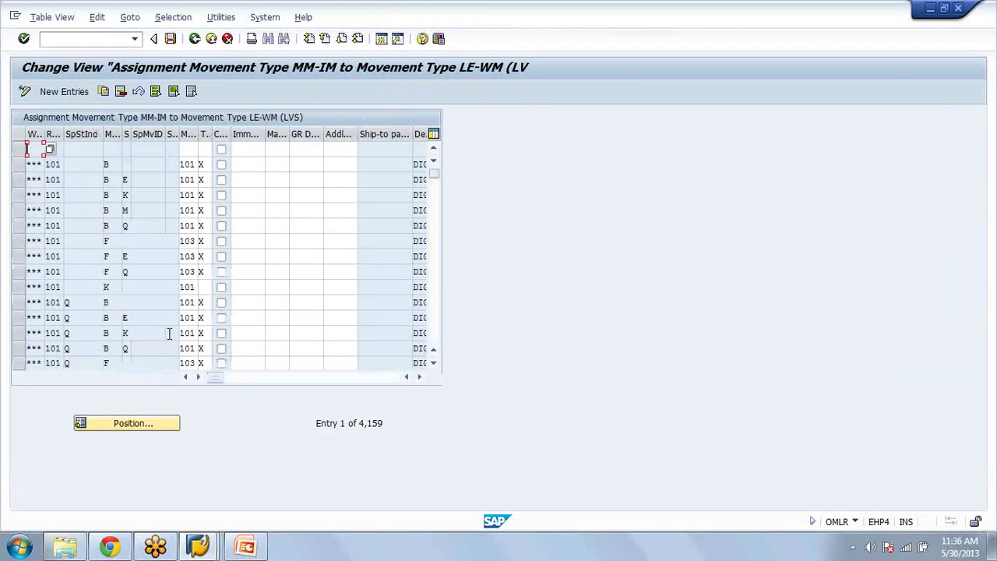
{"action": "left_click", "coordinate": [86, 39]}
{"action": "type", "text": "/nme23n"}
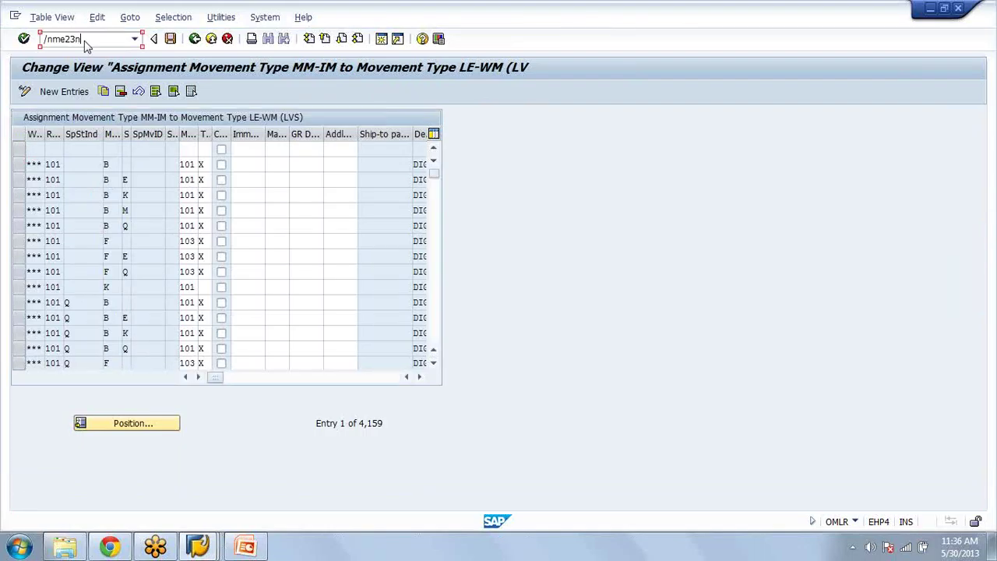
{"action": "key", "text": "Return"}
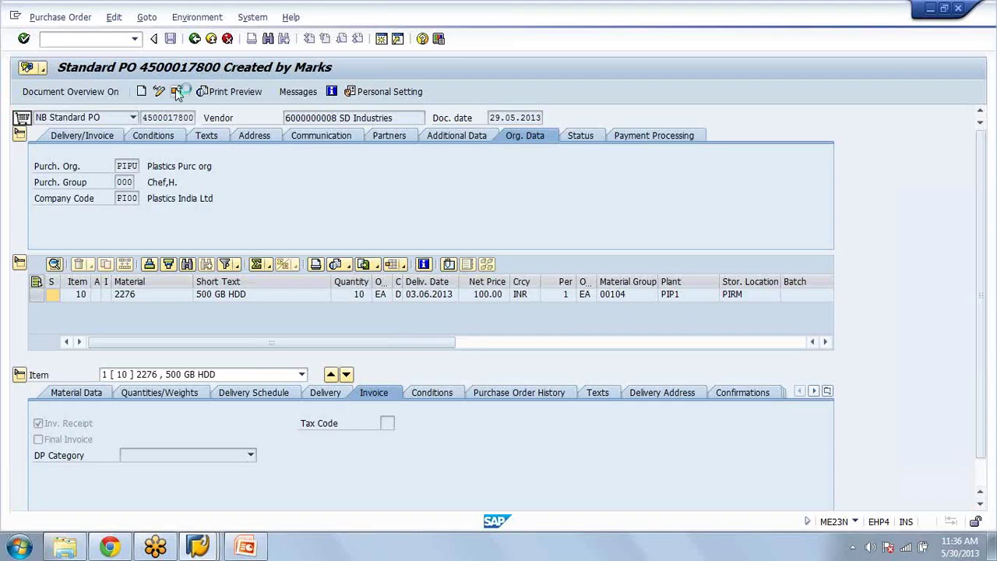
{"action": "type", "text": "45000"}
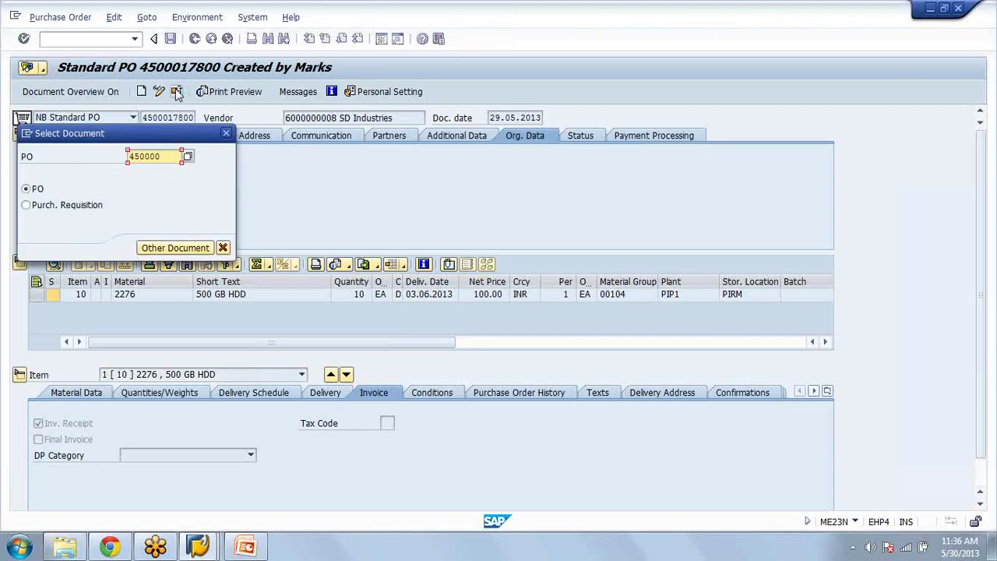
{"action": "type", "text": "17796"}
{"action": "key", "text": "Return"}
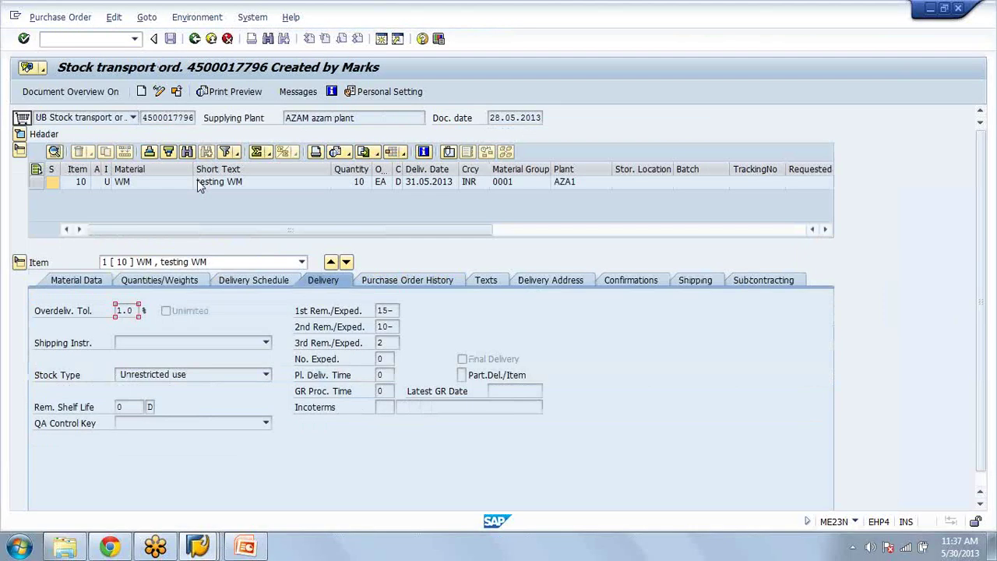
{"action": "left_click", "coordinate": [618, 284]}
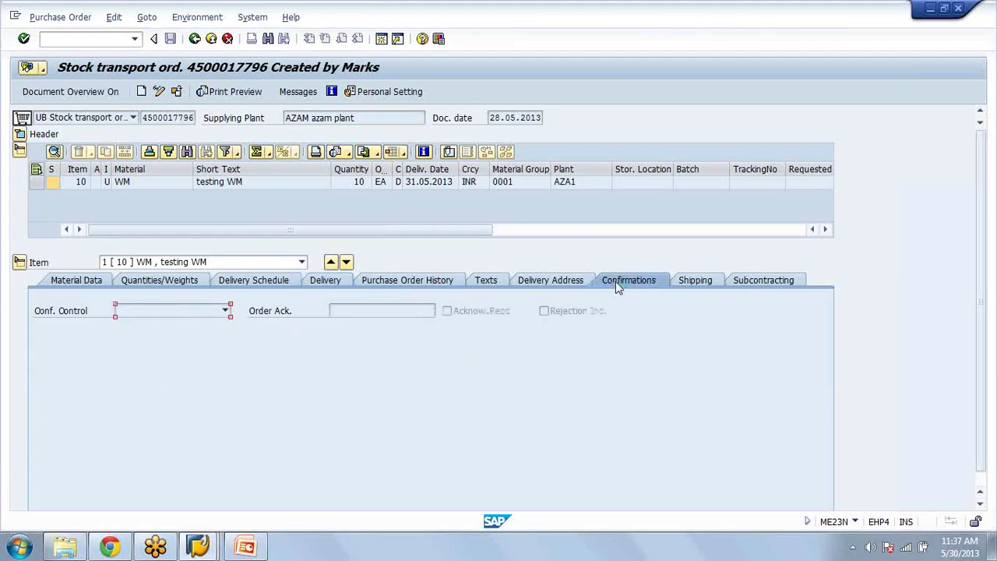
{"action": "left_click", "coordinate": [702, 284]}
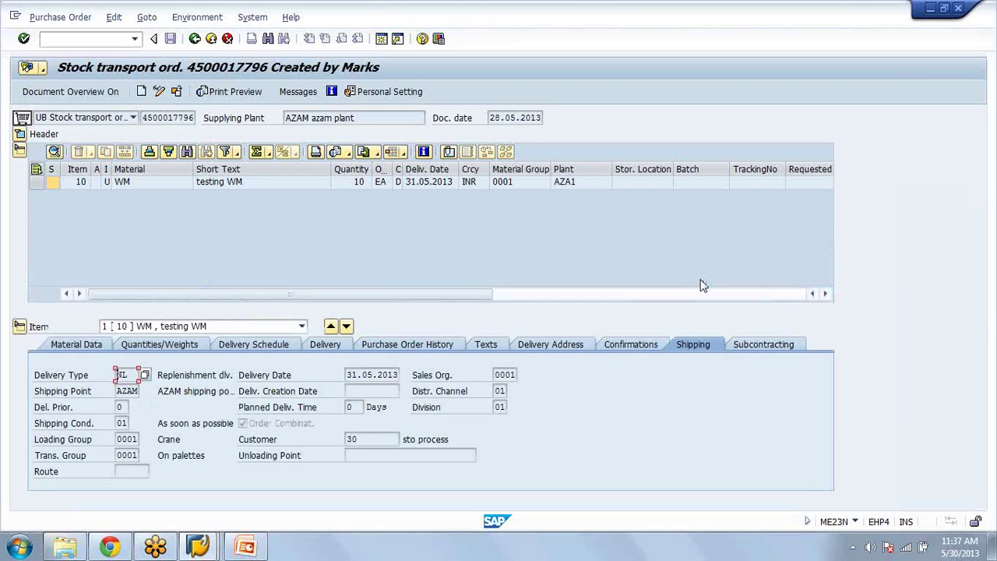
{"action": "left_click", "coordinate": [444, 348]}
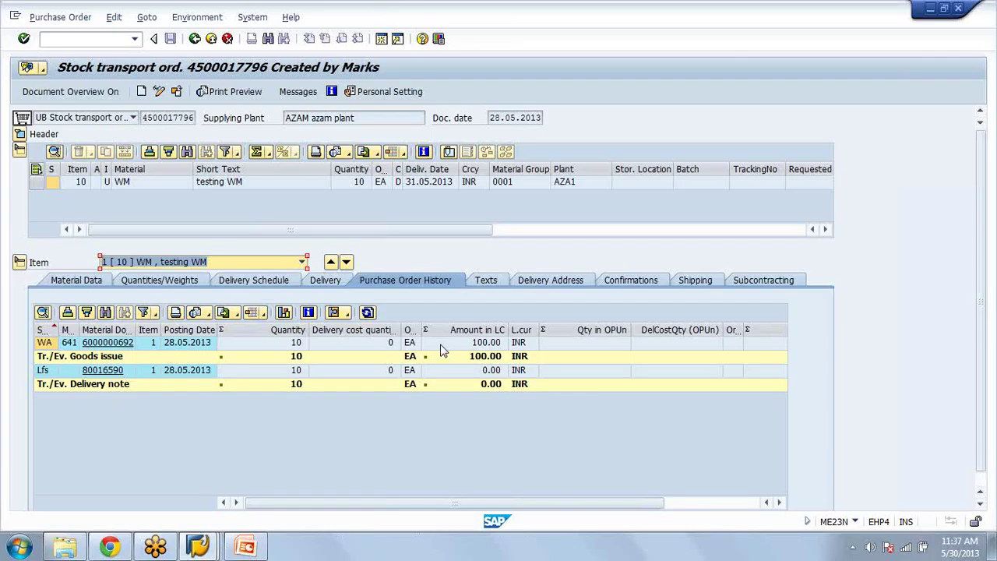
{"action": "left_click", "coordinate": [126, 379]}
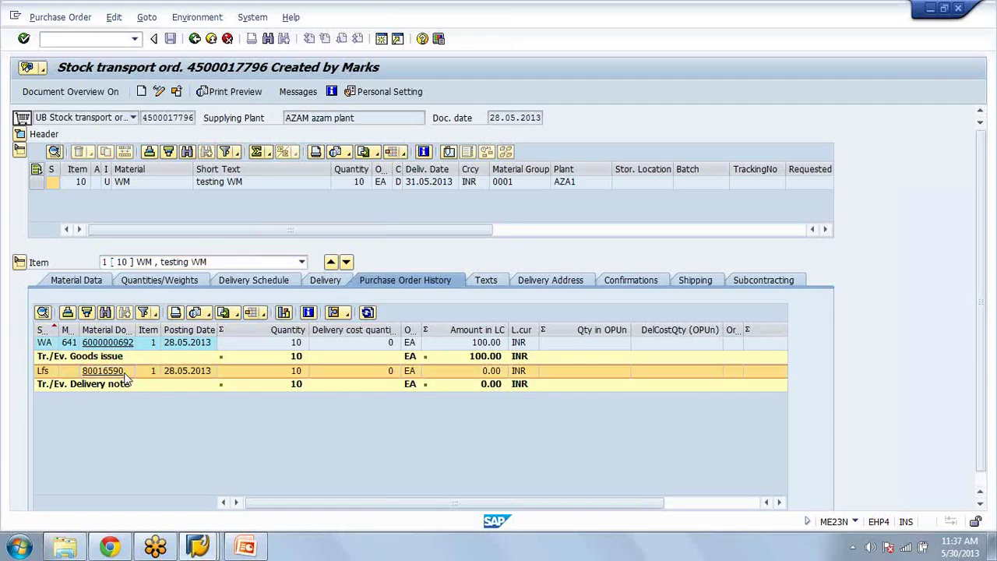
{"action": "left_click", "coordinate": [126, 375]}
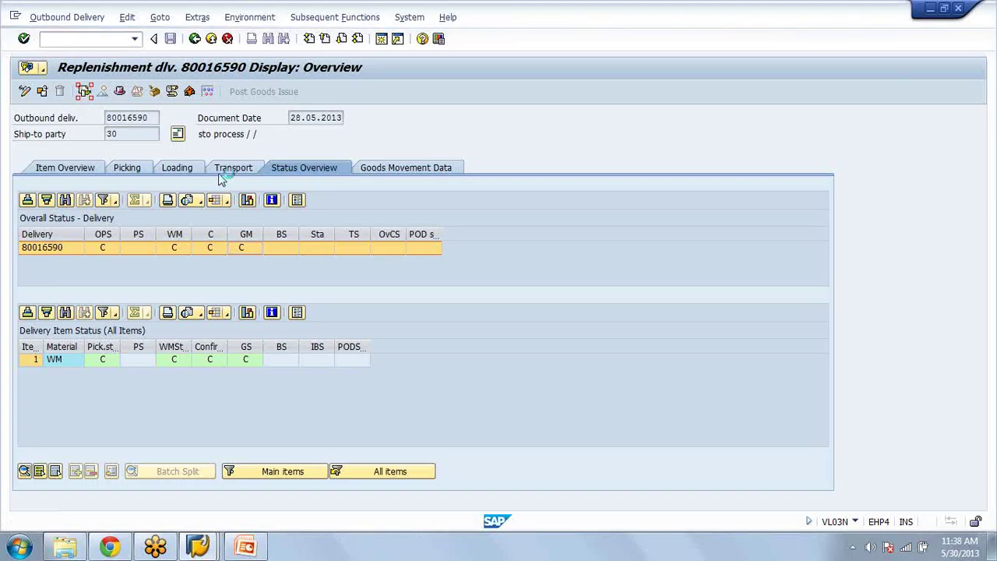
{"action": "key", "text": "F7"}
{"action": "left_click", "coordinate": [136, 204]}
{"action": "left_click", "coordinate": [166, 218]}
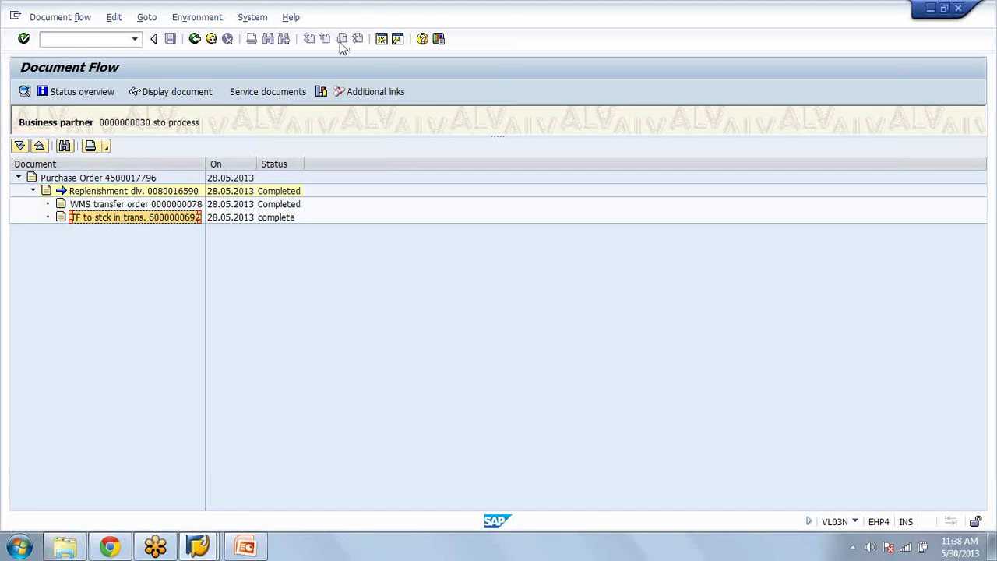
{"action": "left_click", "coordinate": [383, 40]}
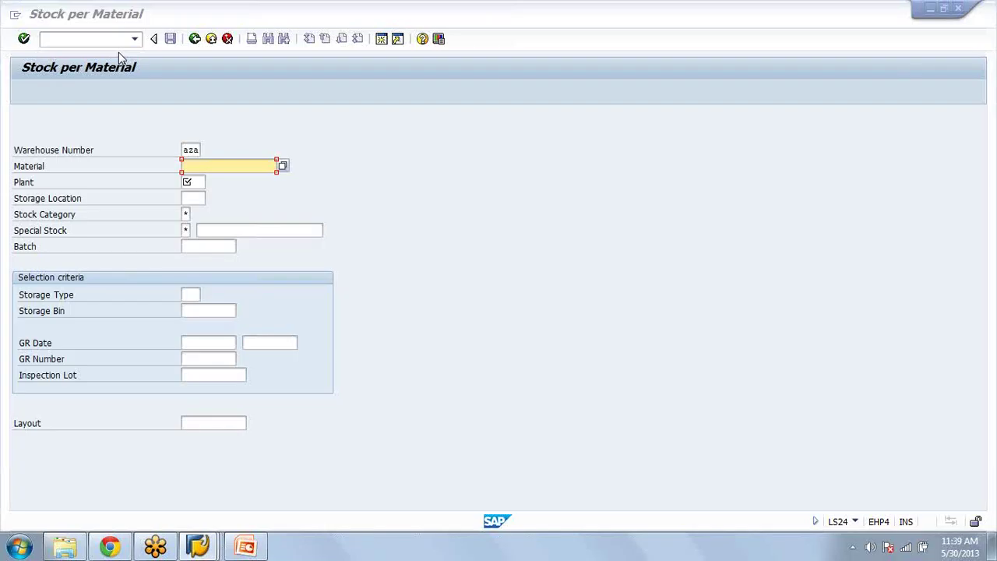
Step: Switch between SAP windows and back out of the document flow and delivery screens
{"action": "key", "text": "alt+Tab"}
{"action": "key", "text": "alt+shift+Tab"}
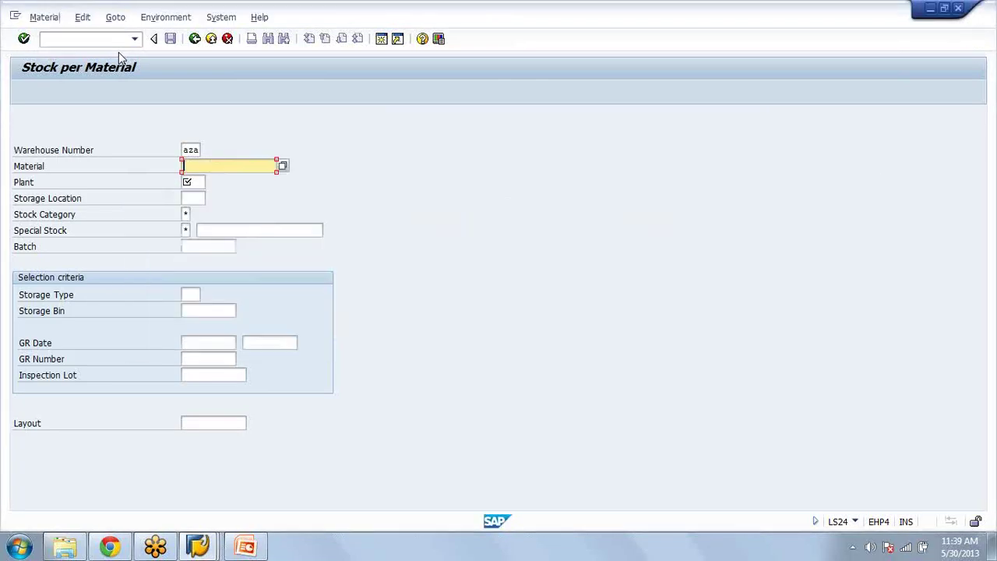
{"action": "key", "text": "alt+Tab"}
{"action": "key", "text": "alt+shift+Tab"}
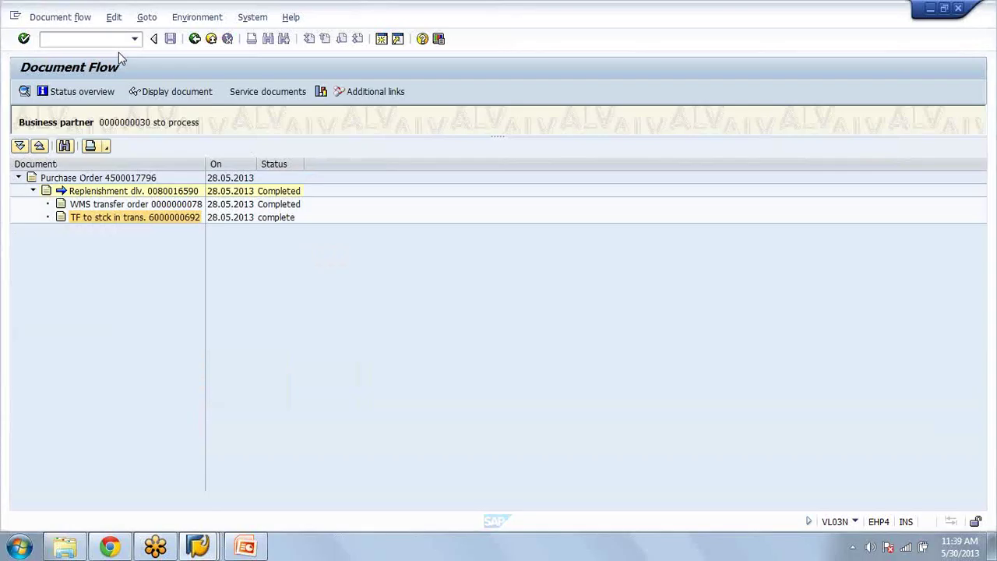
{"action": "left_click", "coordinate": [195, 39]}
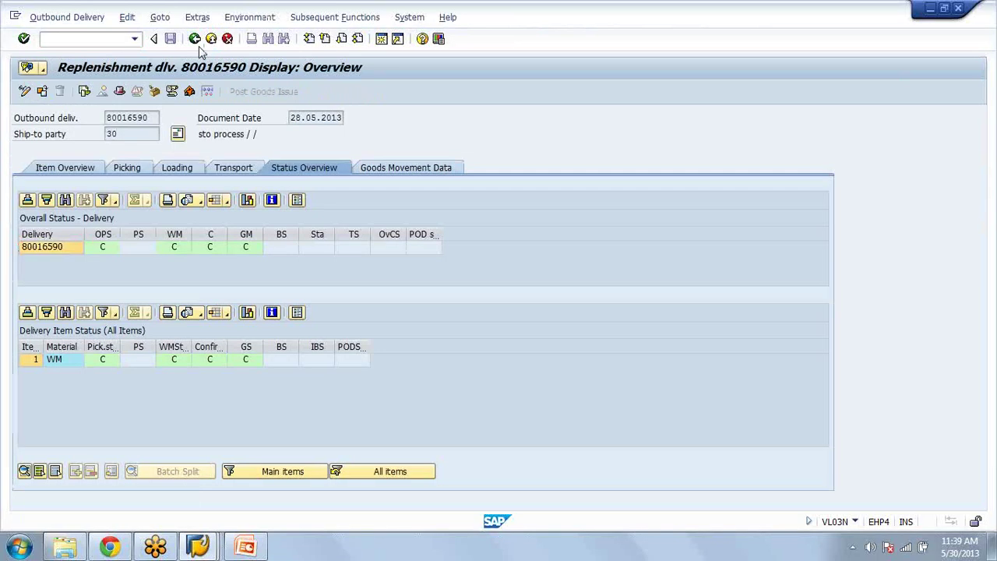
{"action": "left_click", "coordinate": [196, 40]}
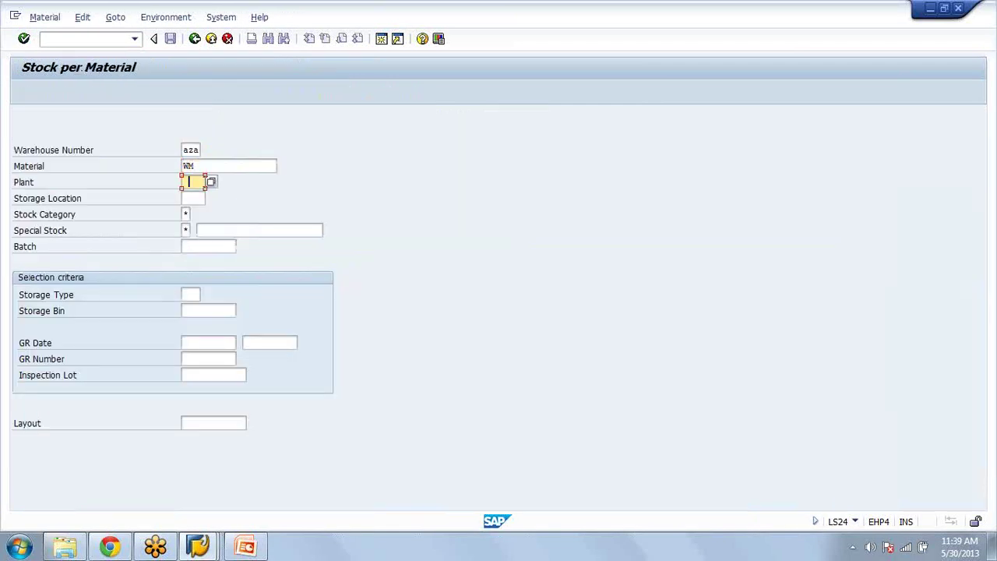
Step: Fill storage location 0001 from input history and run Stock per Material for material WM
{"action": "left_click", "coordinate": [199, 199]}
{"action": "left_click", "coordinate": [198, 200]}
{"action": "key", "text": "Down"}
{"action": "key", "text": "Return"}
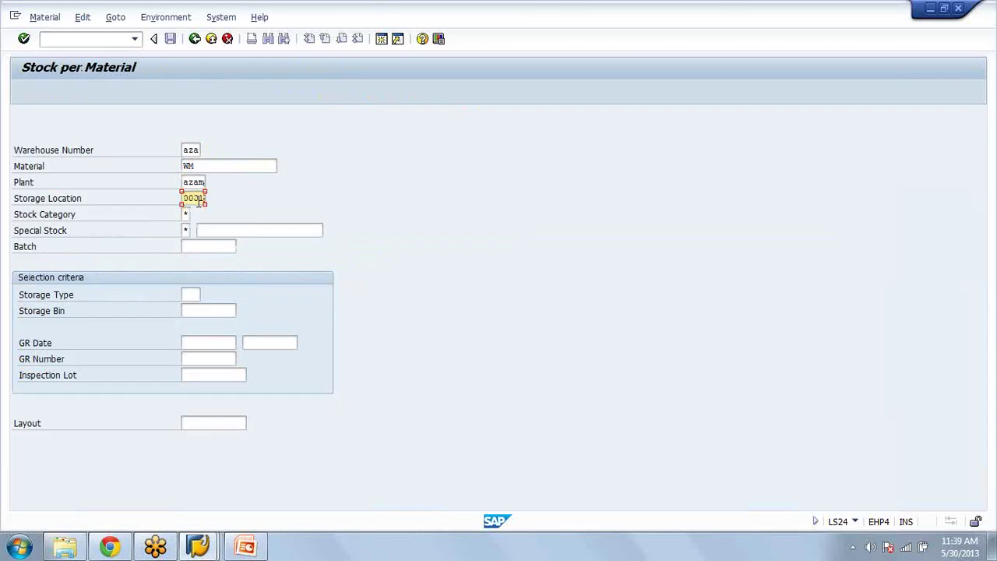
{"action": "key", "text": "F8"}
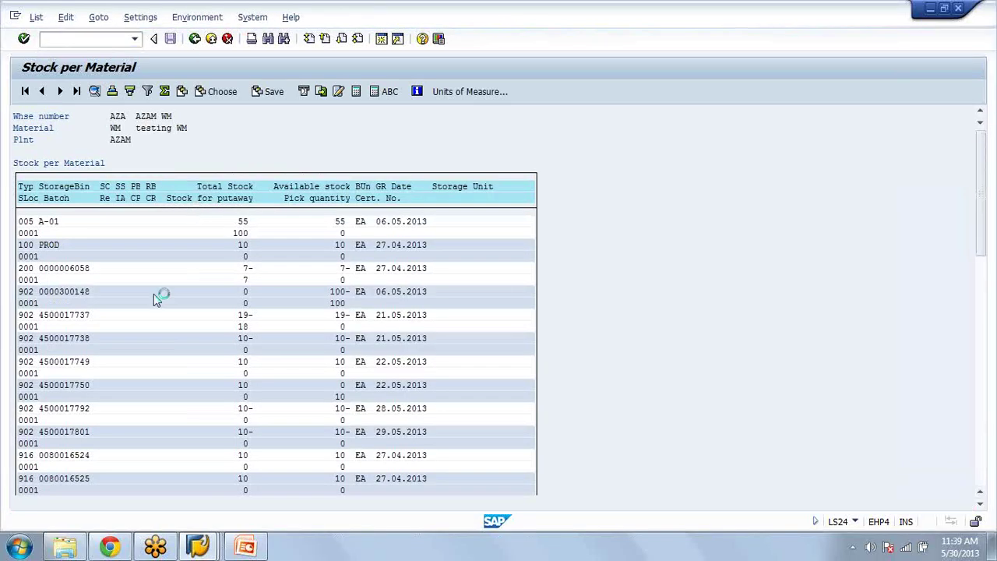
Step: Rerun the LS24 report for bin 01-06-03 and open quant 13 (119 total, 50 available)
{"action": "key", "text": "F3"}
{"action": "left_click", "coordinate": [200, 312]}
{"action": "type", "text": "01"}
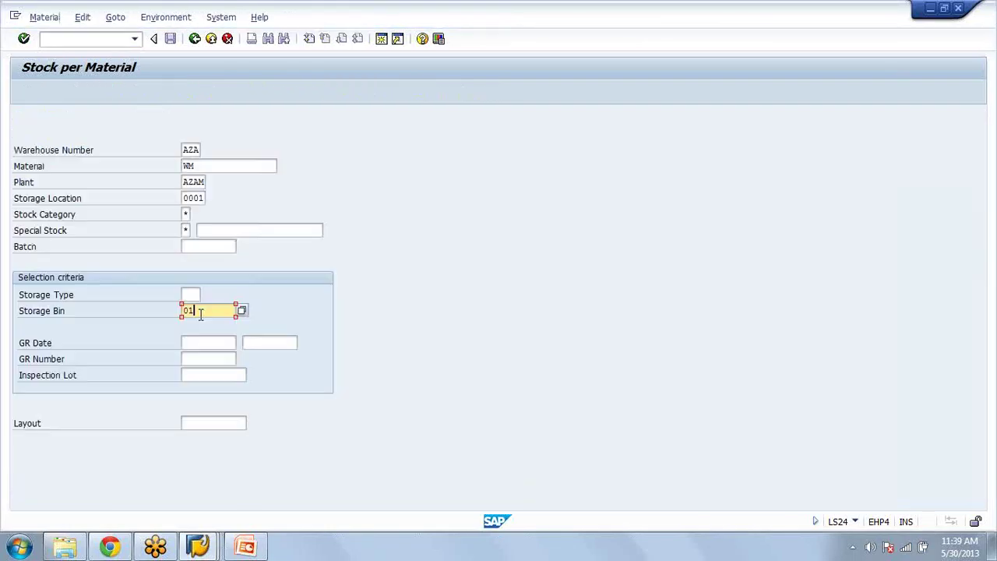
{"action": "type", "text": "-06-03"}
{"action": "key", "text": "F8"}
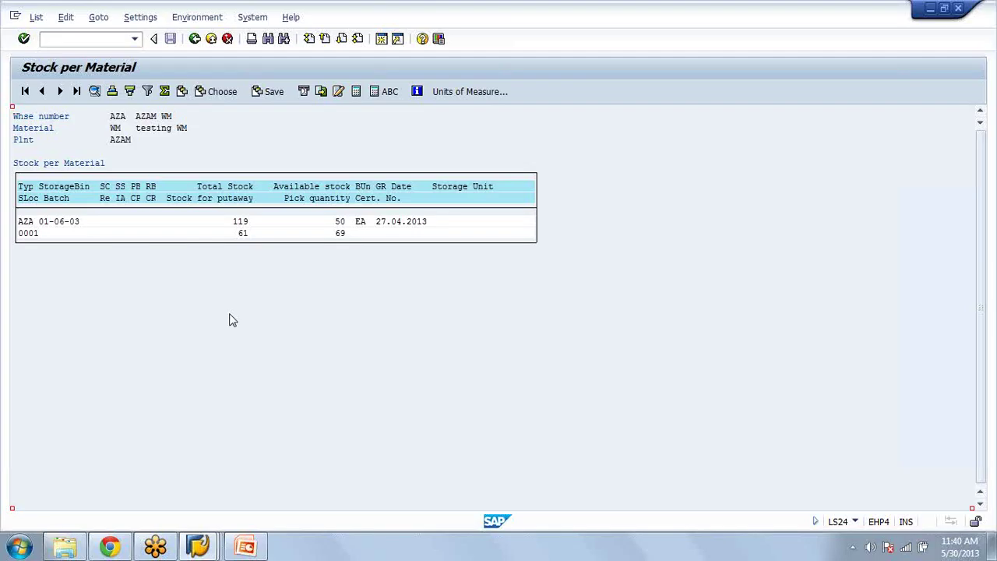
{"action": "left_click", "coordinate": [341, 236]}
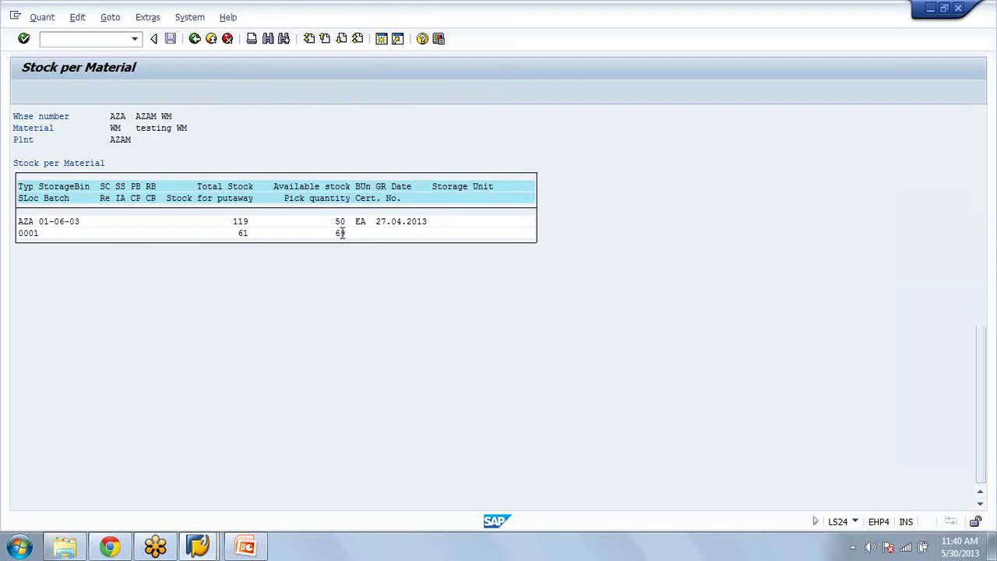
{"action": "double_click", "coordinate": [341, 233]}
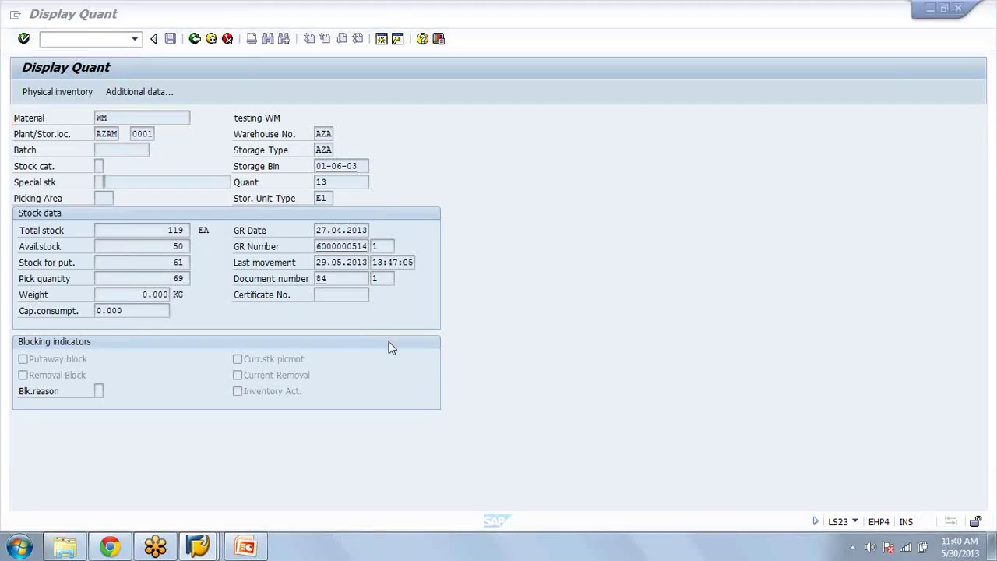
Step: From the order history, open item 1 of delivery 80016590 and view its material data
{"action": "key", "text": "alt+Tab"}
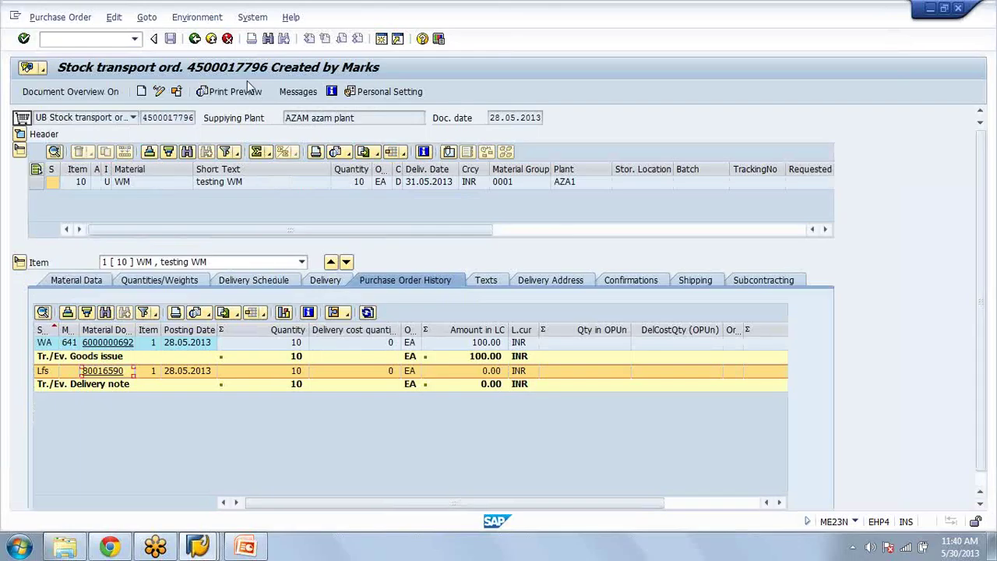
{"action": "left_click", "coordinate": [299, 194]}
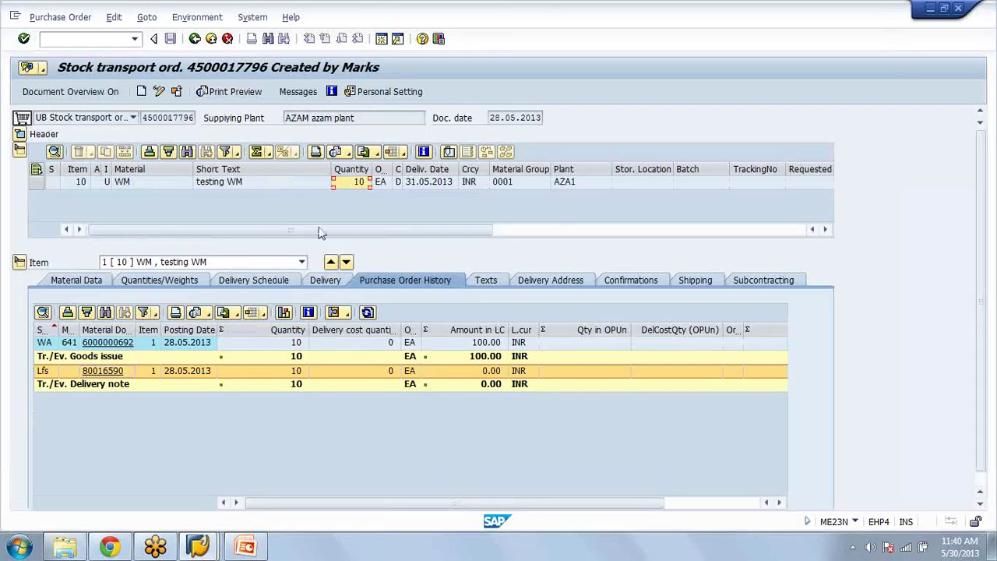
{"action": "left_click", "coordinate": [109, 371]}
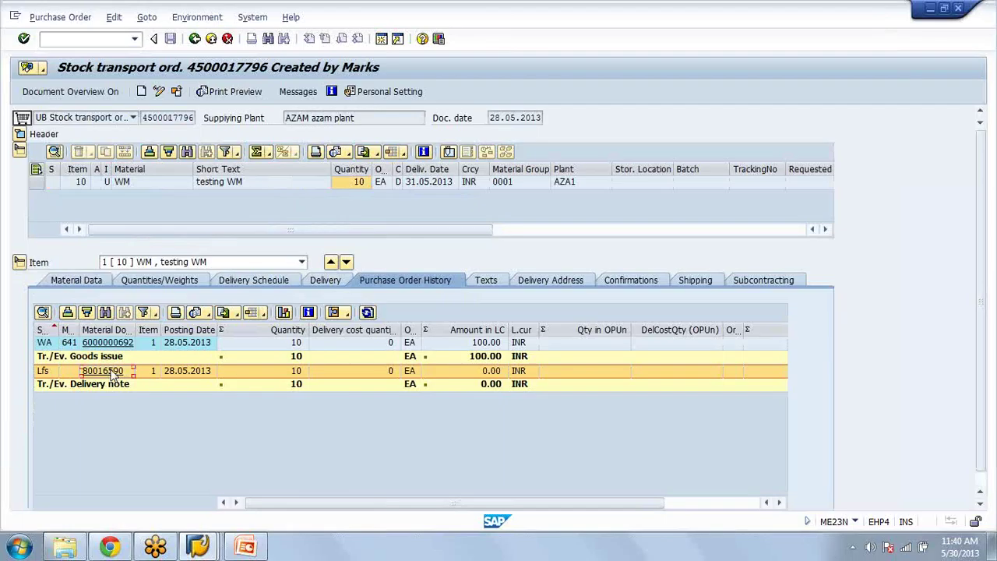
{"action": "double_click", "coordinate": [115, 372]}
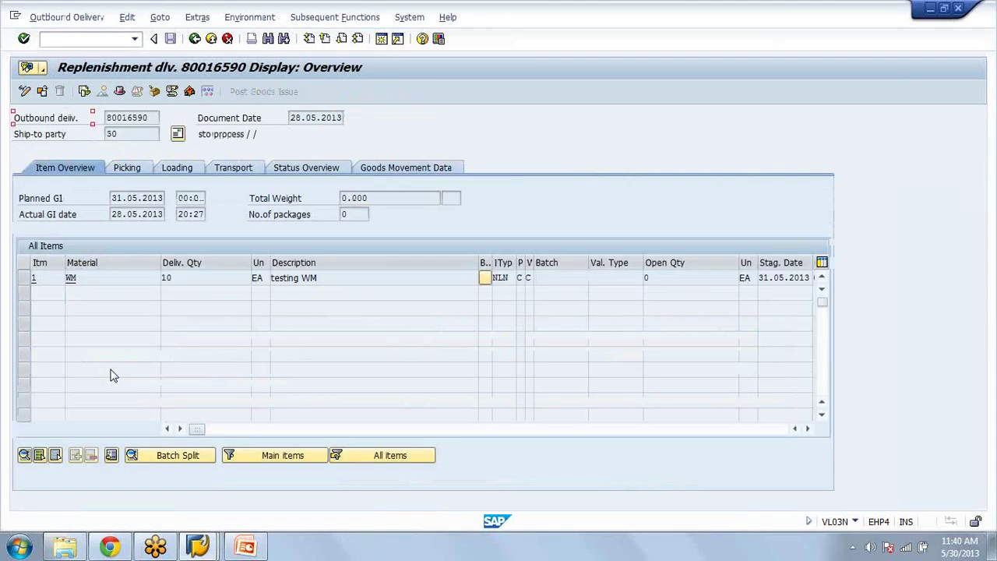
{"action": "double_click", "coordinate": [98, 282]}
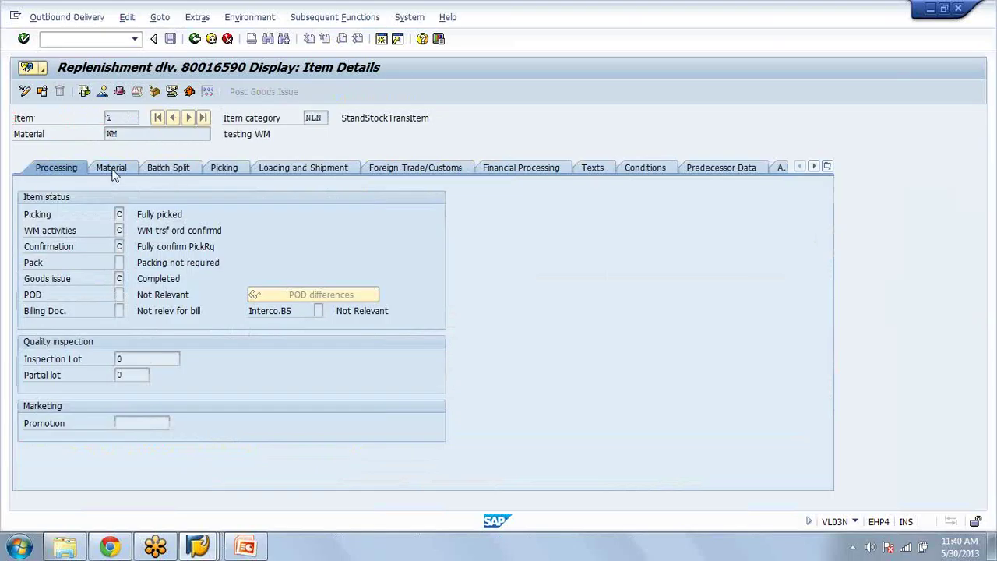
{"action": "left_click", "coordinate": [111, 169]}
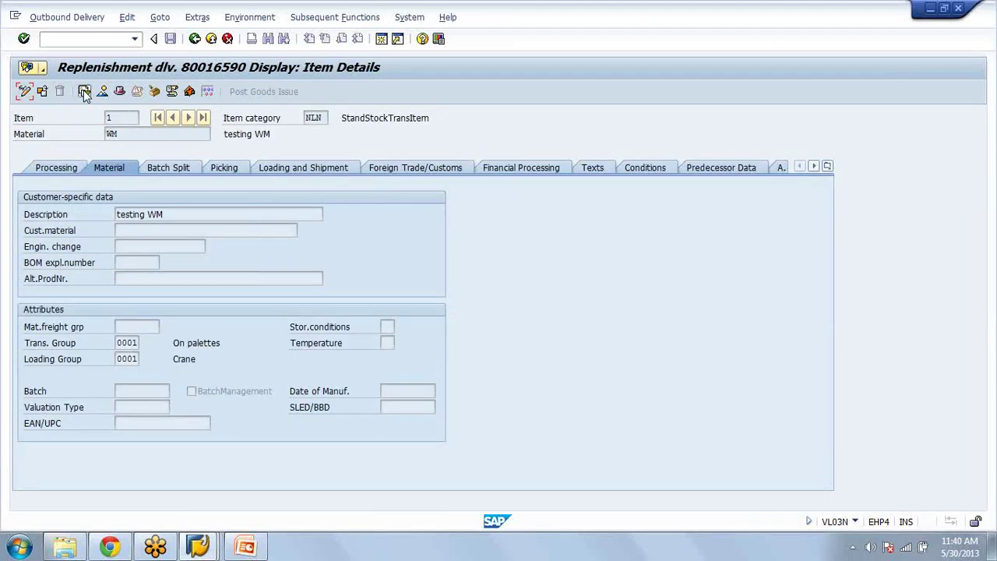
{"action": "left_click", "coordinate": [84, 92]}
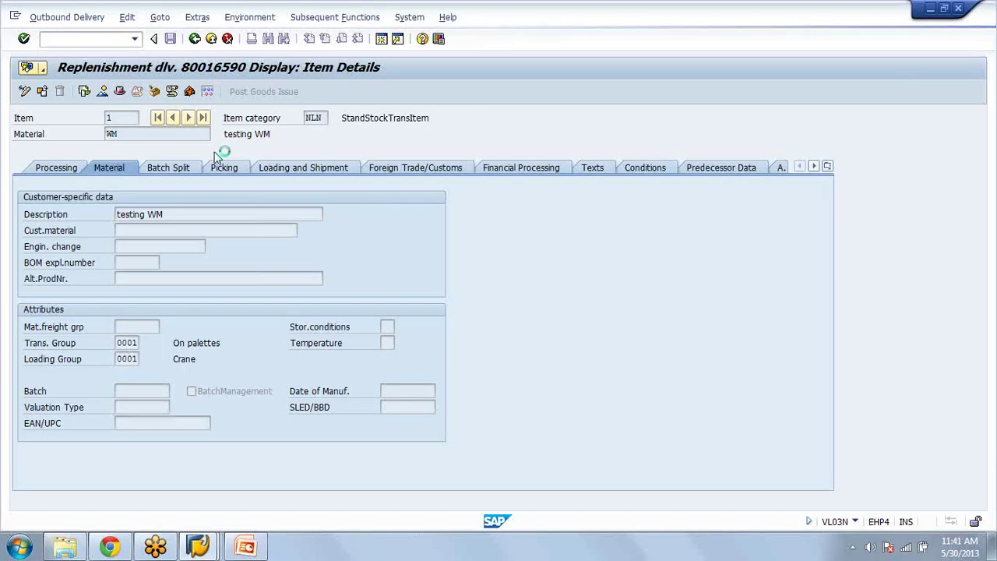
{"action": "left_click", "coordinate": [327, 226]}
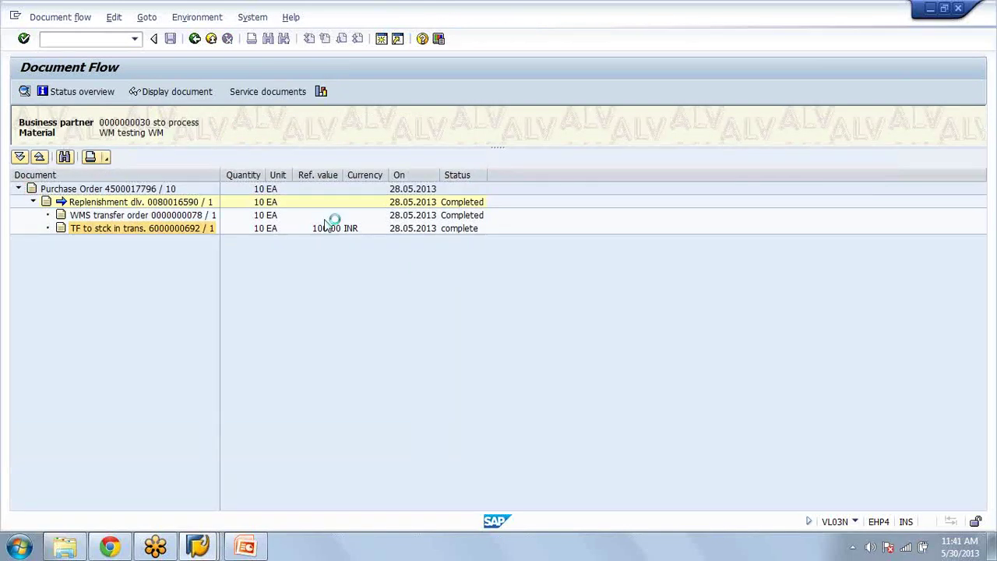
{"action": "left_click", "coordinate": [196, 39]}
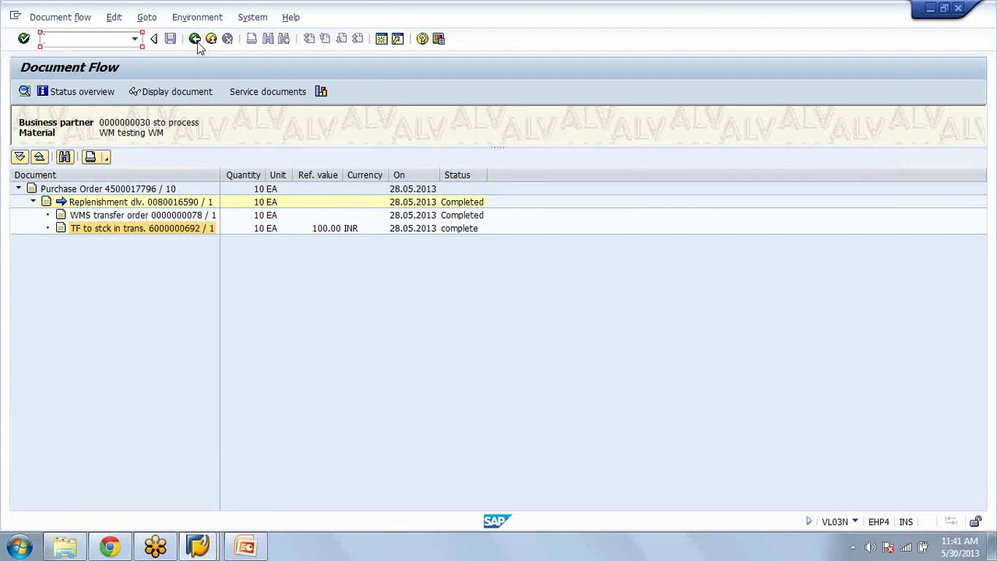
{"action": "left_click", "coordinate": [195, 39]}
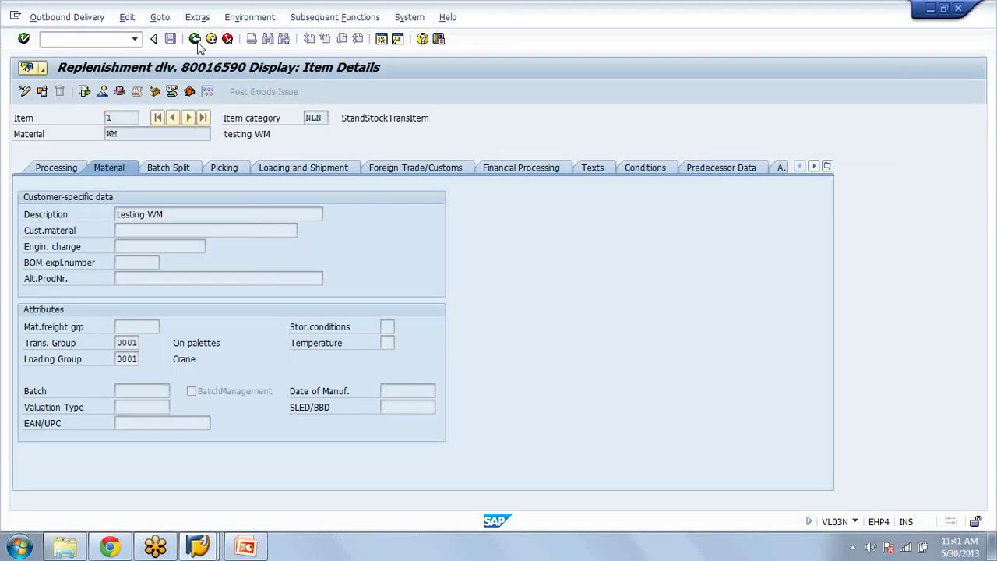
{"action": "left_click", "coordinate": [195, 39]}
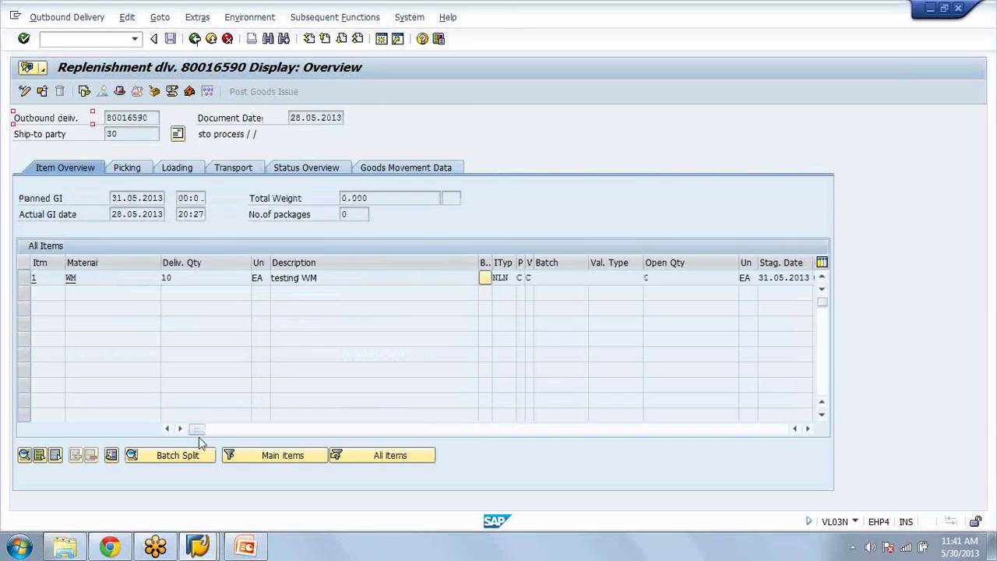
{"action": "left_click", "coordinate": [132, 173]}
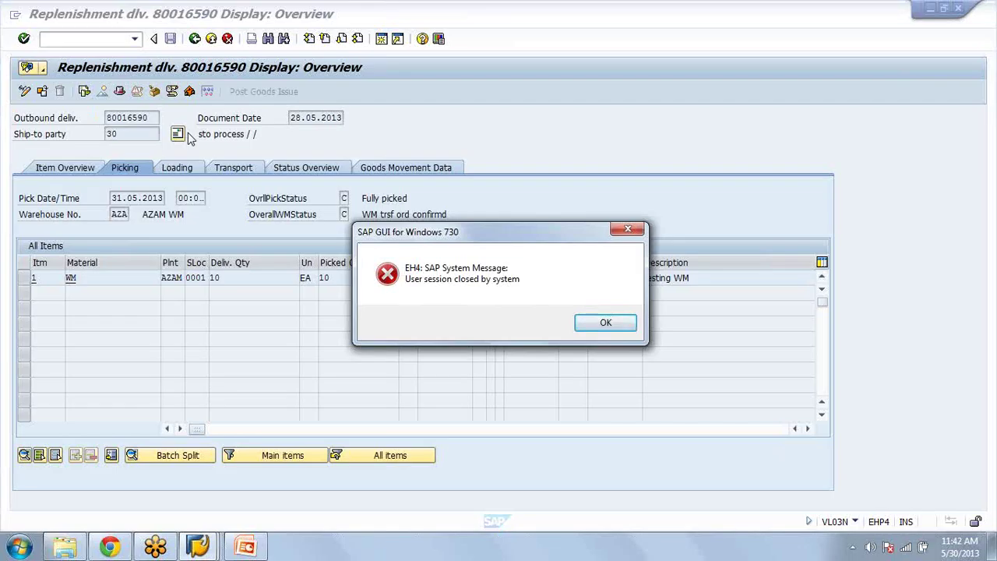
Step: Dismiss the session-closed message and close SAP back to the Windows desktop
{"action": "left_click", "coordinate": [607, 326]}
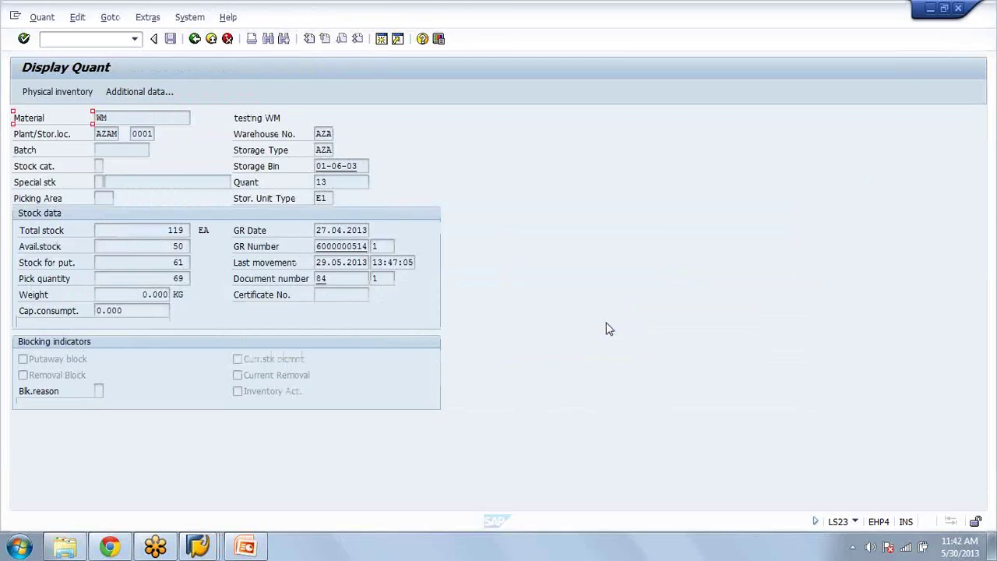
{"action": "key", "text": "super+d"}
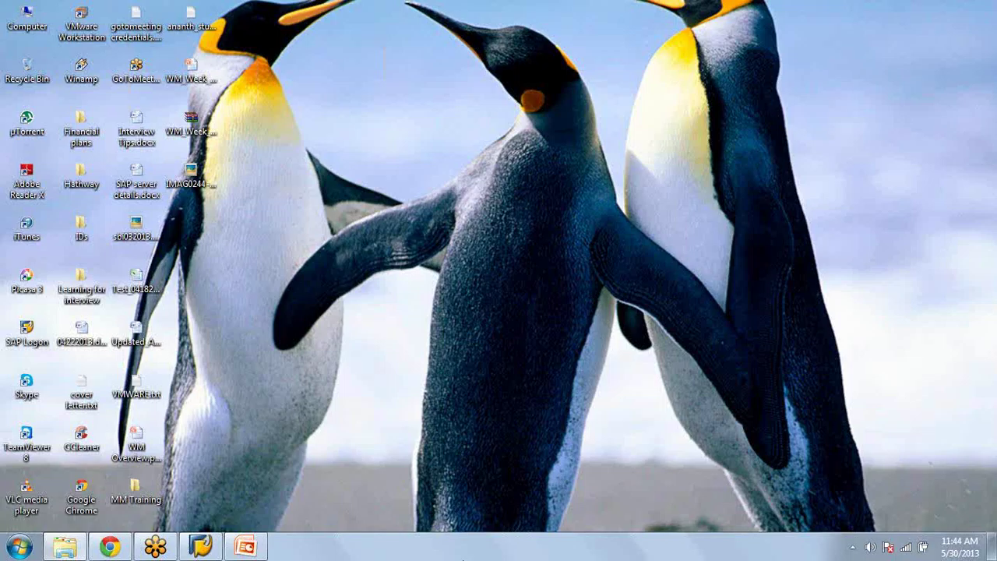
Step: Log on to the SAP ECC system from SAP Logon with the user ID and password
{"action": "left_click", "coordinate": [192, 550]}
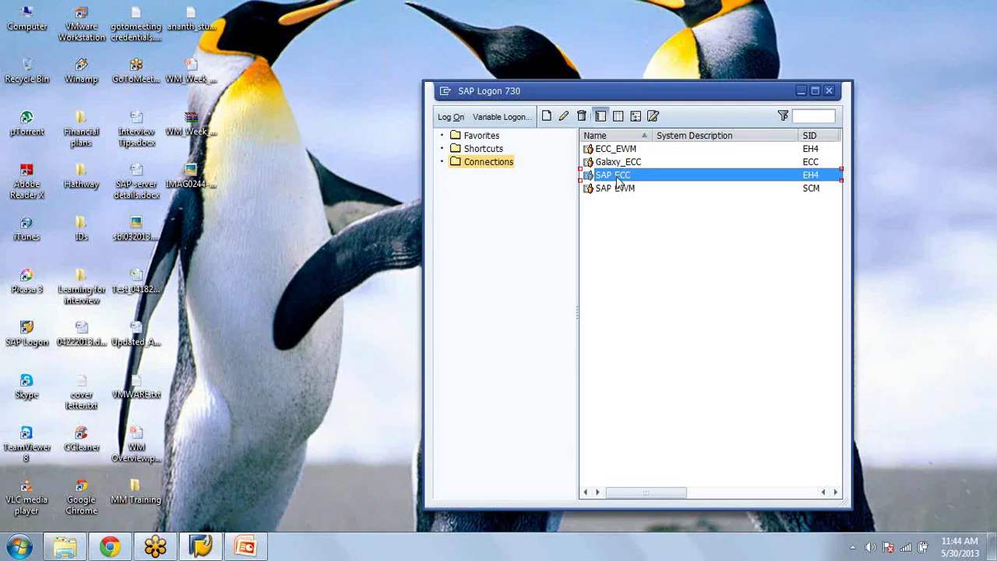
{"action": "double_click", "coordinate": [617, 176]}
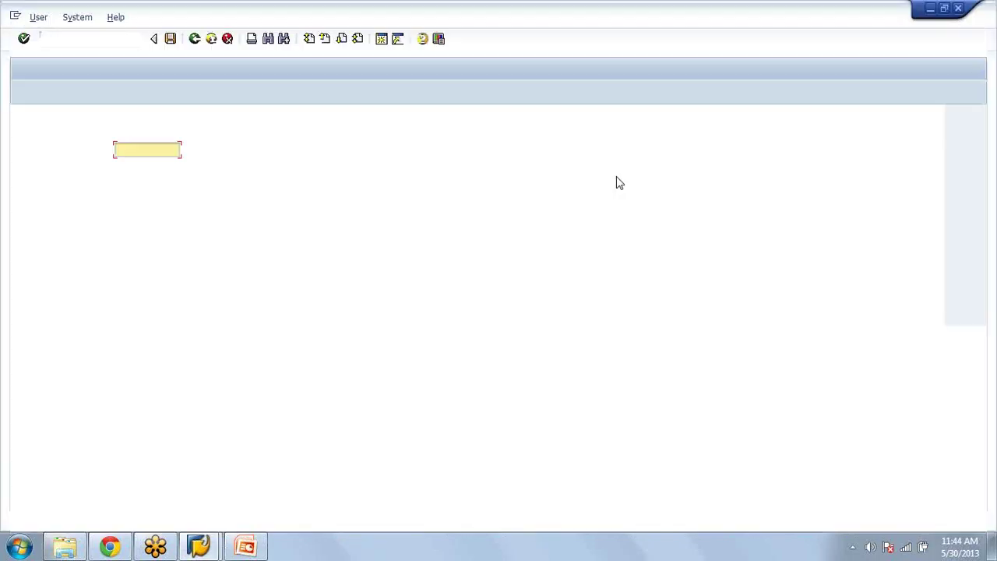
{"action": "type", "text": "marksecc5"}
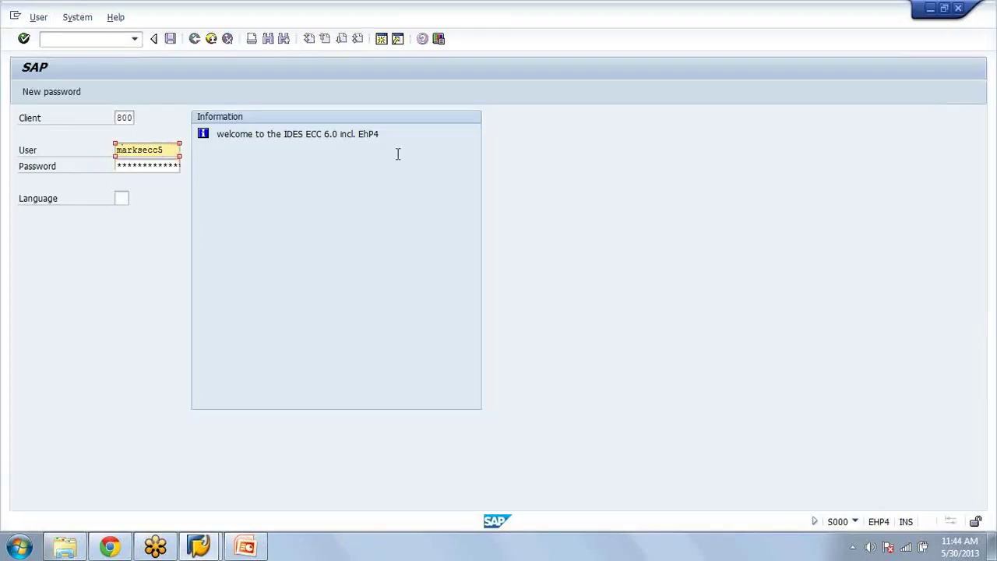
{"action": "key", "text": "Tab"}
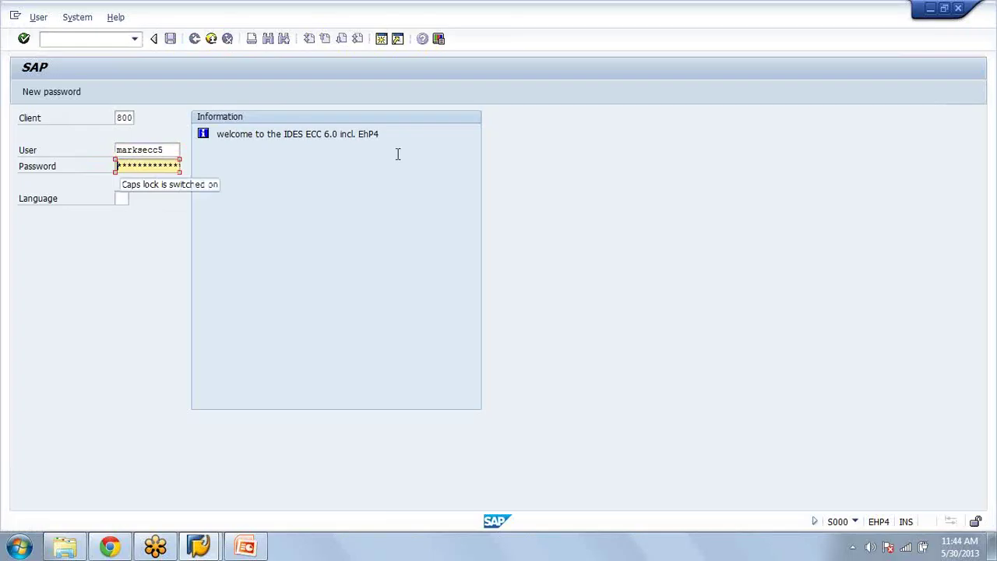
{"action": "type", "text": "*********"}
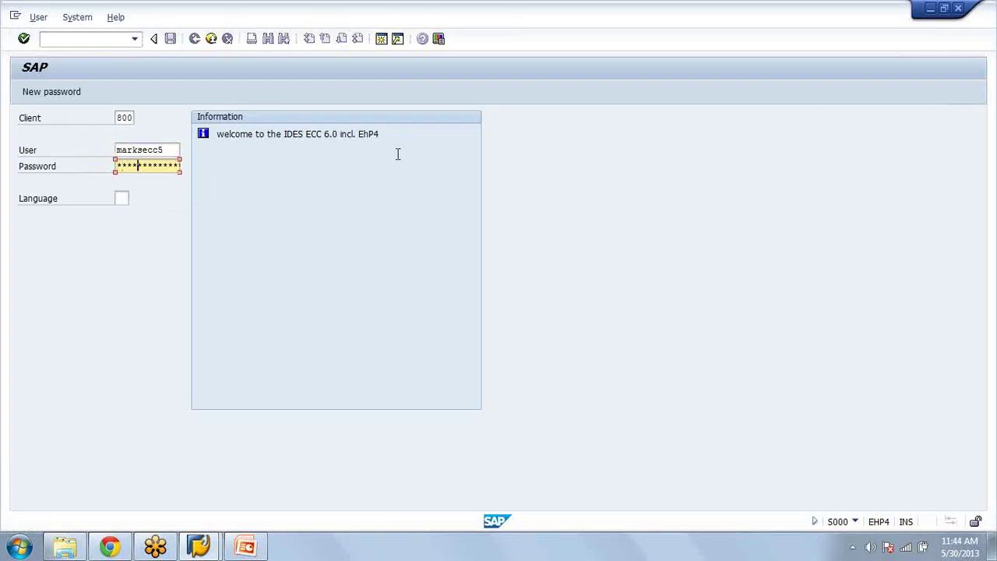
{"action": "key", "text": "Return"}
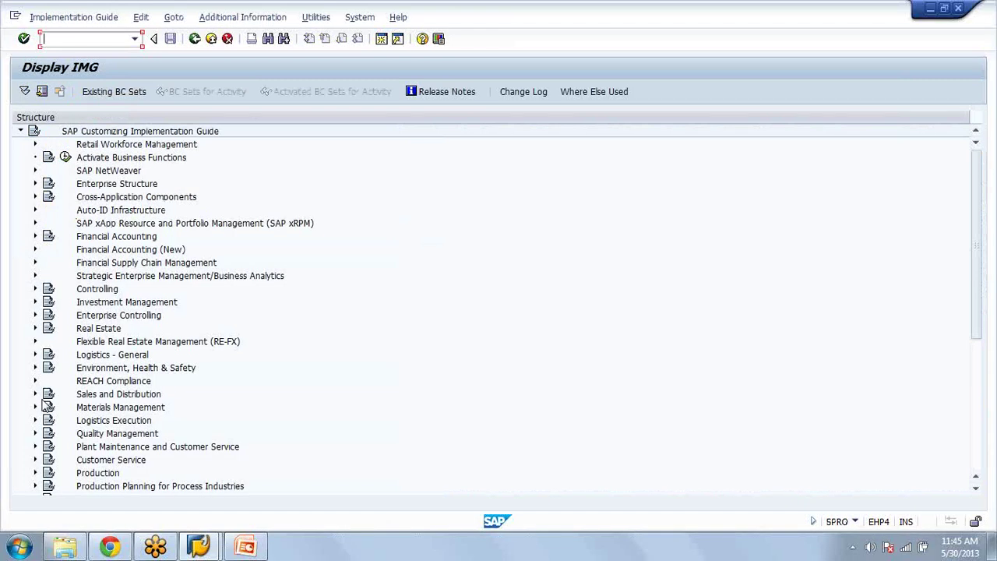
Step: Review fixed-bin storage type 005's strategies (putaway F, removal P), then exit the settings
{"action": "left_click", "coordinate": [34, 420]}
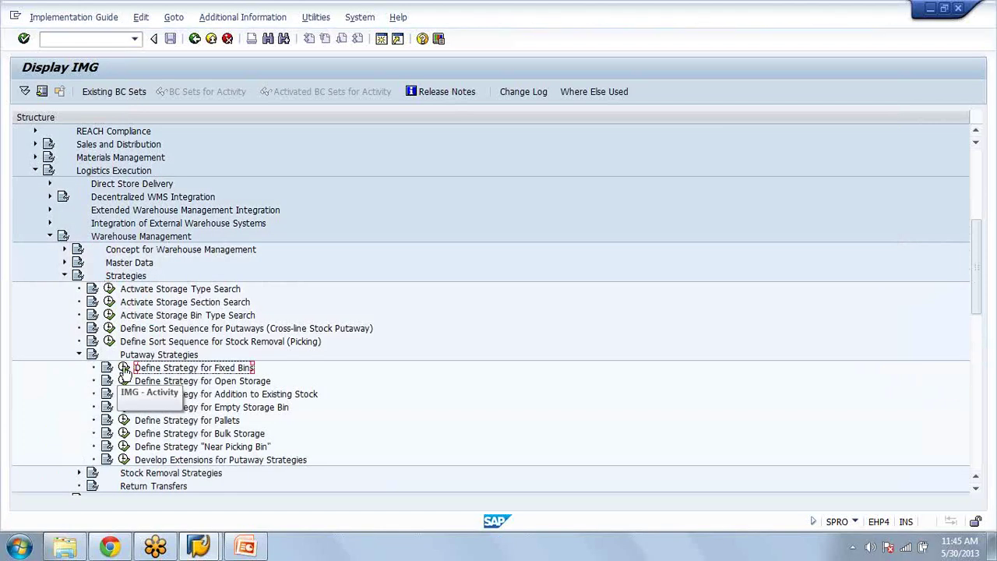
{"action": "left_click", "coordinate": [124, 369]}
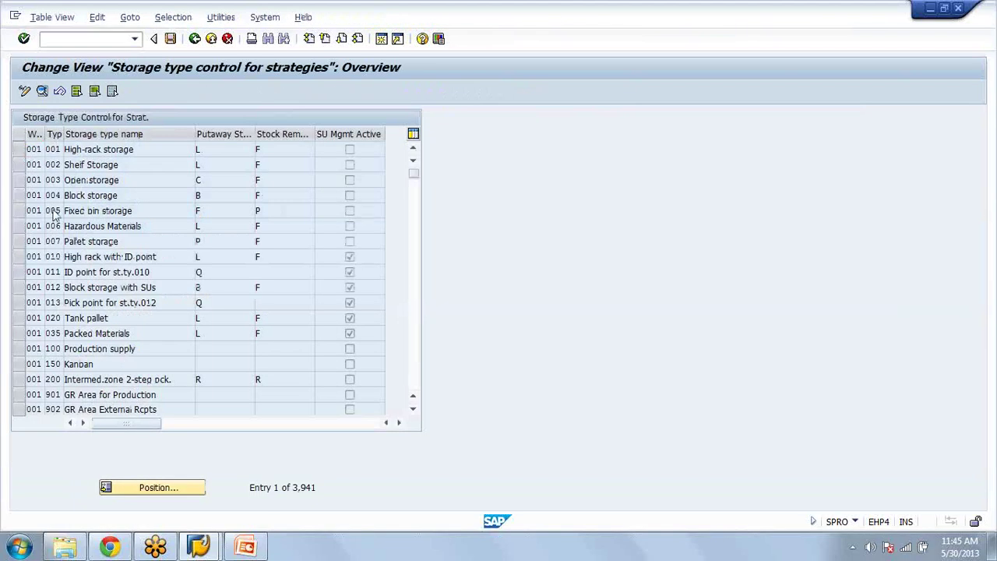
{"action": "double_click", "coordinate": [54, 216]}
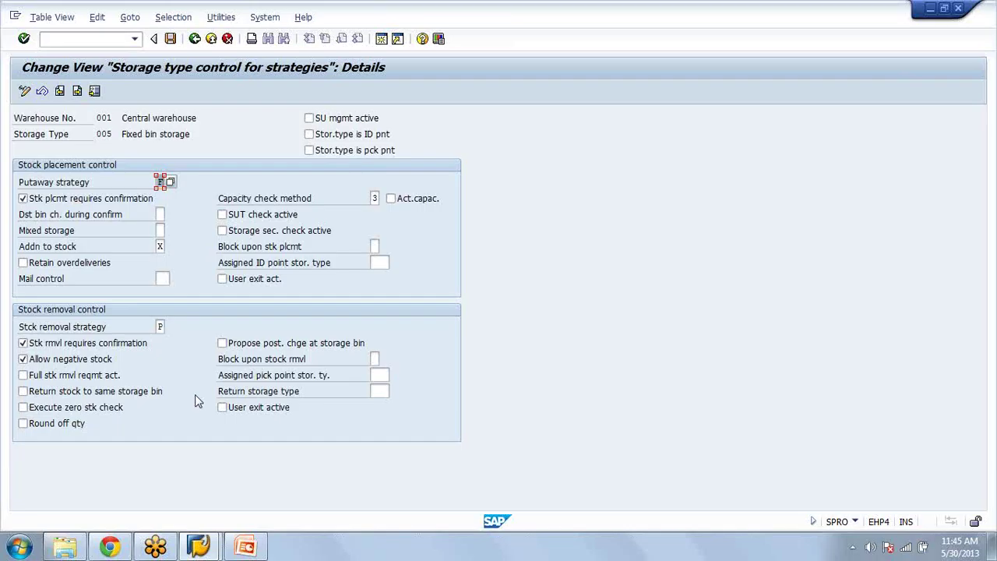
{"action": "left_click", "coordinate": [199, 546]}
{"action": "left_click", "coordinate": [304, 454]}
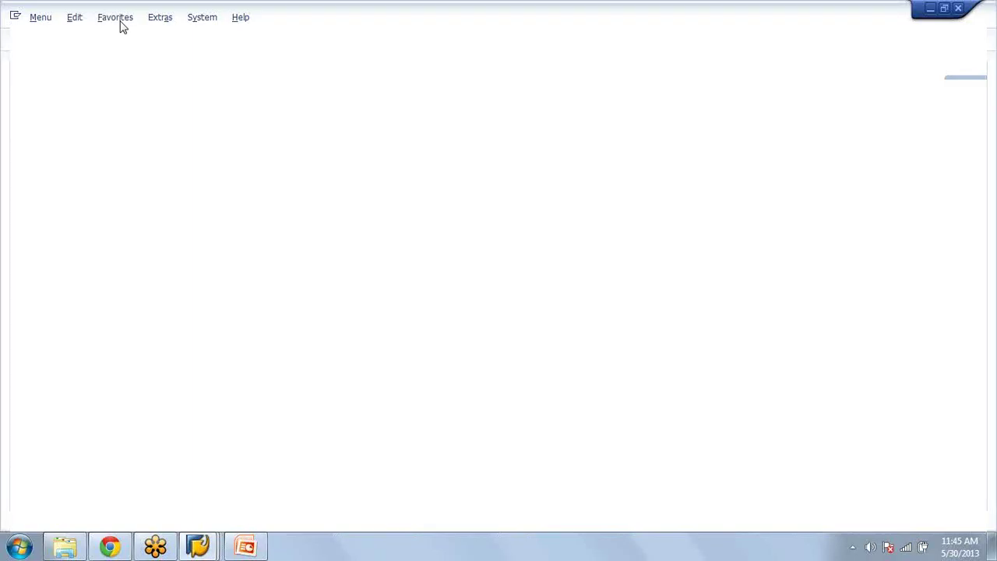
Step: Start LS24 for material WM, plant azam, storage location 0001
{"action": "type", "text": "ls2"}
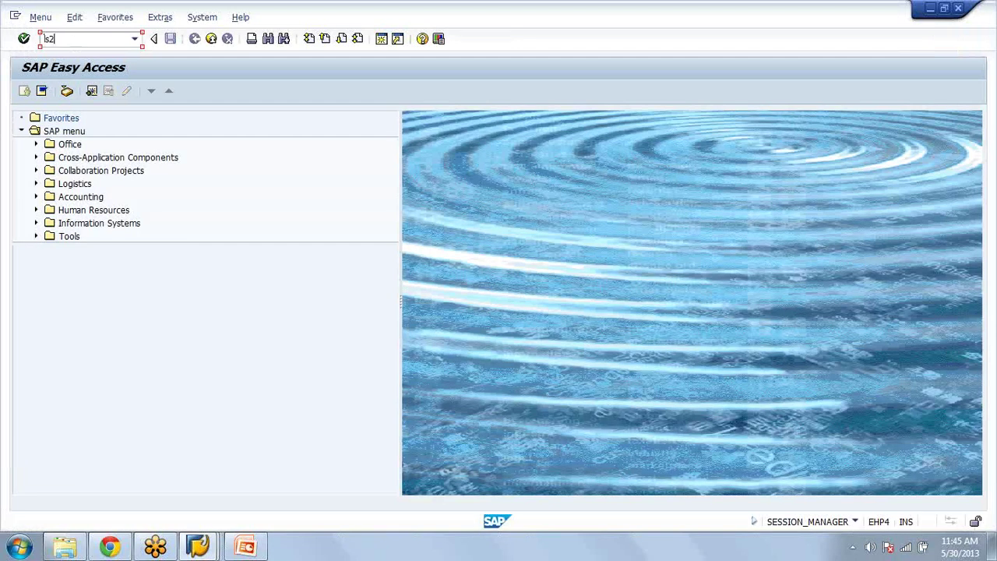
{"action": "type", "text": "4"}
{"action": "key", "text": "Return"}
{"action": "type", "text": "WM"}
{"action": "key", "text": "Tab"}
{"action": "type", "text": "azam"}
{"action": "key", "text": "Tab"}
{"action": "type", "text": "0001"}
{"action": "key", "text": "Tab"}
{"action": "key", "text": "Tab"}
{"action": "key", "text": "Tab"}
{"action": "key", "text": "Tab"}
{"action": "key", "text": "Tab"}
{"action": "key", "text": "Tab"}
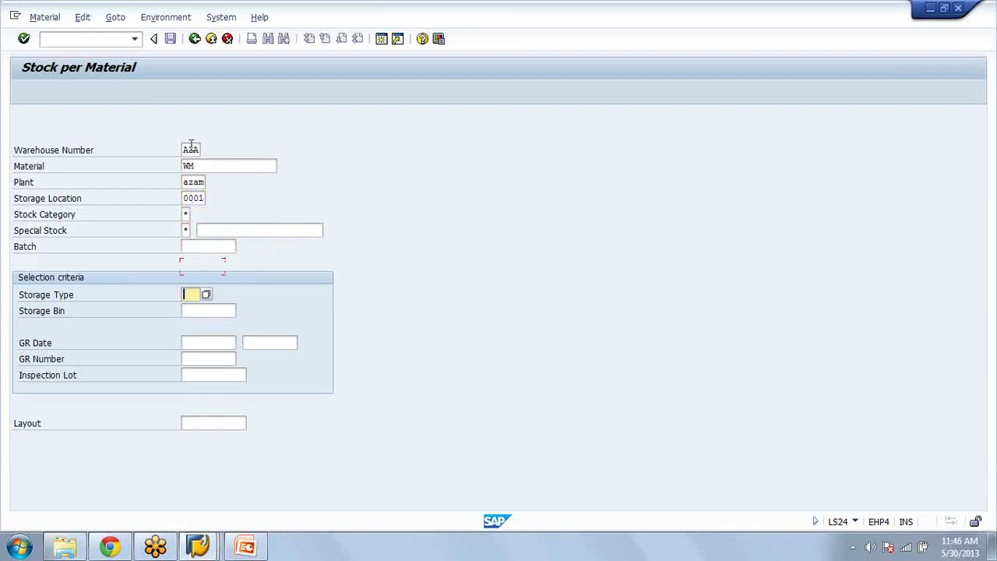
{"action": "type", "text": "01-06-03"}
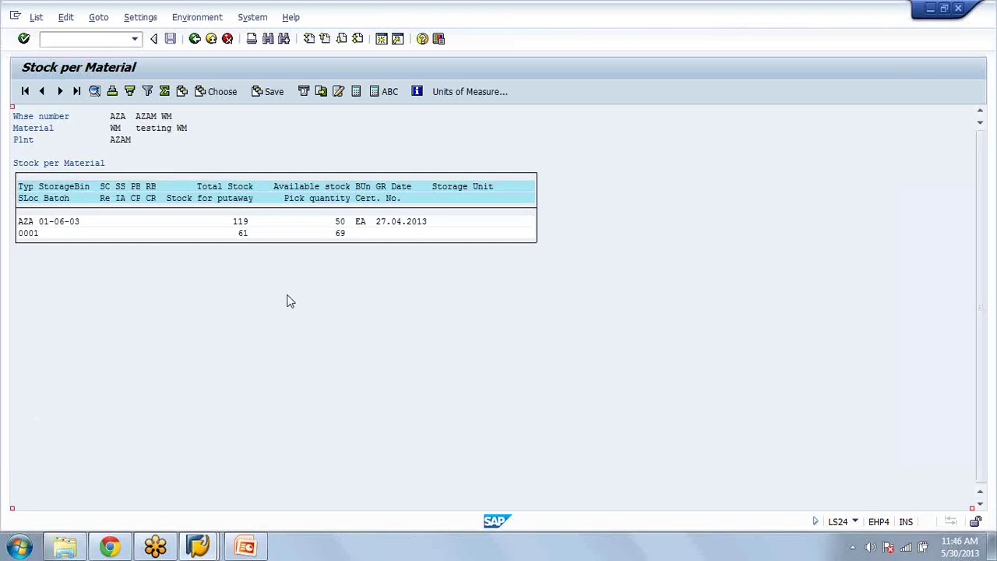
{"action": "double_click", "coordinate": [246, 227]}
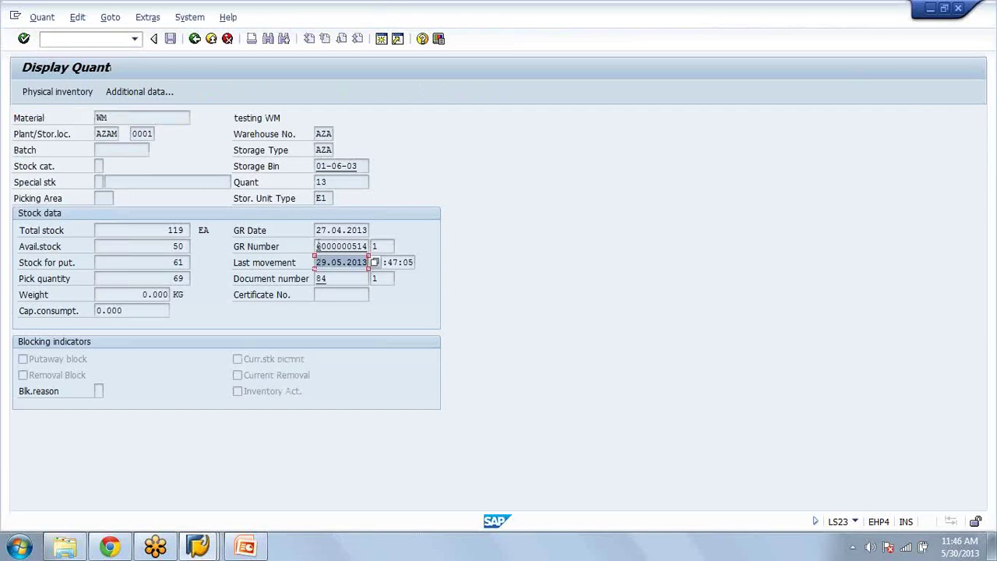
{"action": "double_click", "coordinate": [365, 247]}
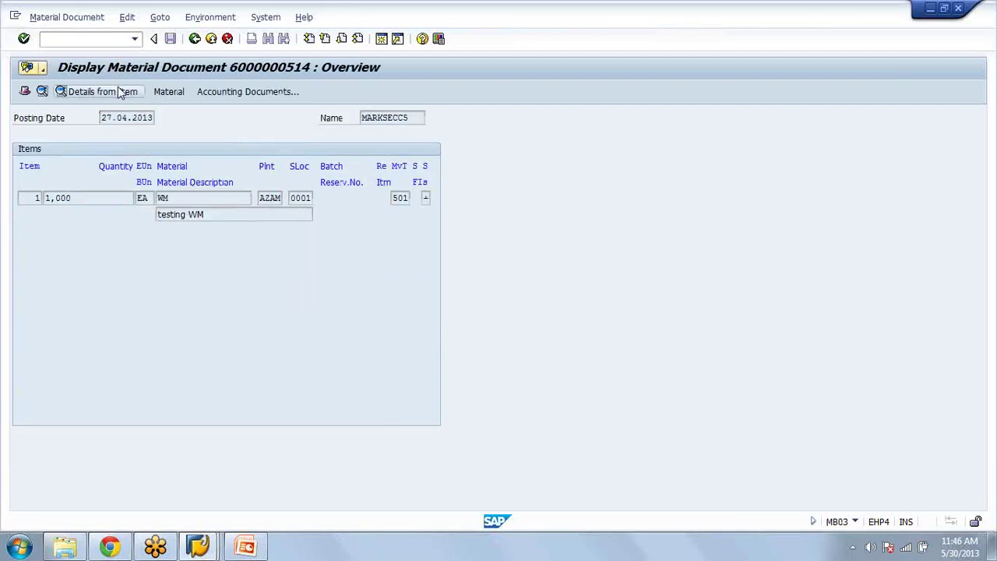
Step: Inspect item 1's movement type 501 and its list of possible values
{"action": "left_click", "coordinate": [121, 92]}
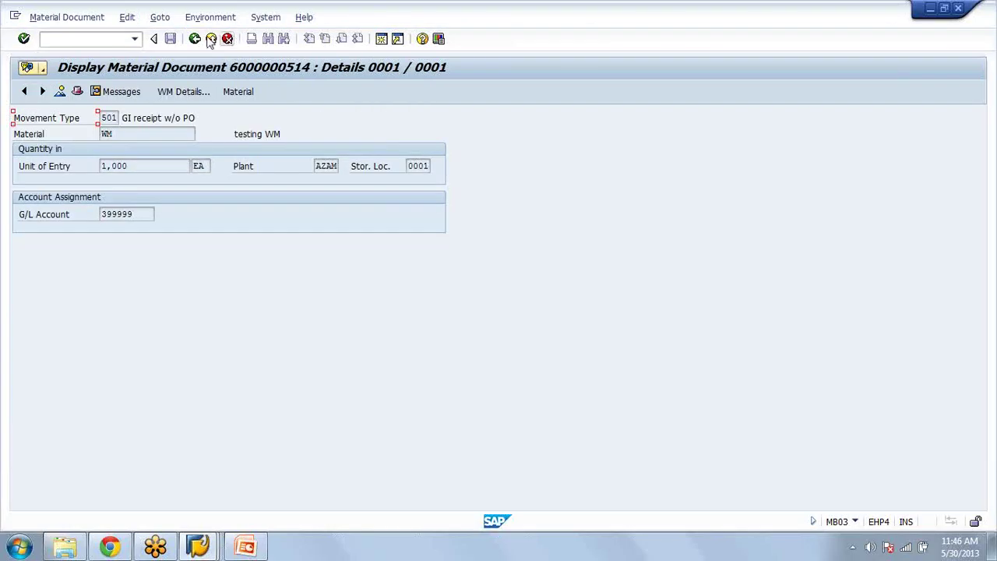
{"action": "left_click", "coordinate": [191, 117]}
{"action": "left_click", "coordinate": [113, 118]}
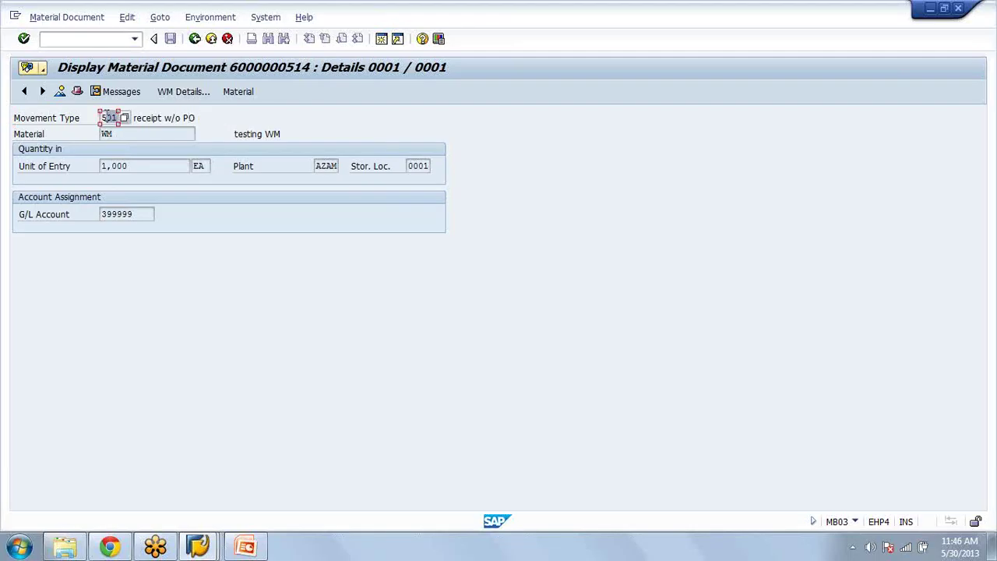
{"action": "left_click", "coordinate": [124, 118]}
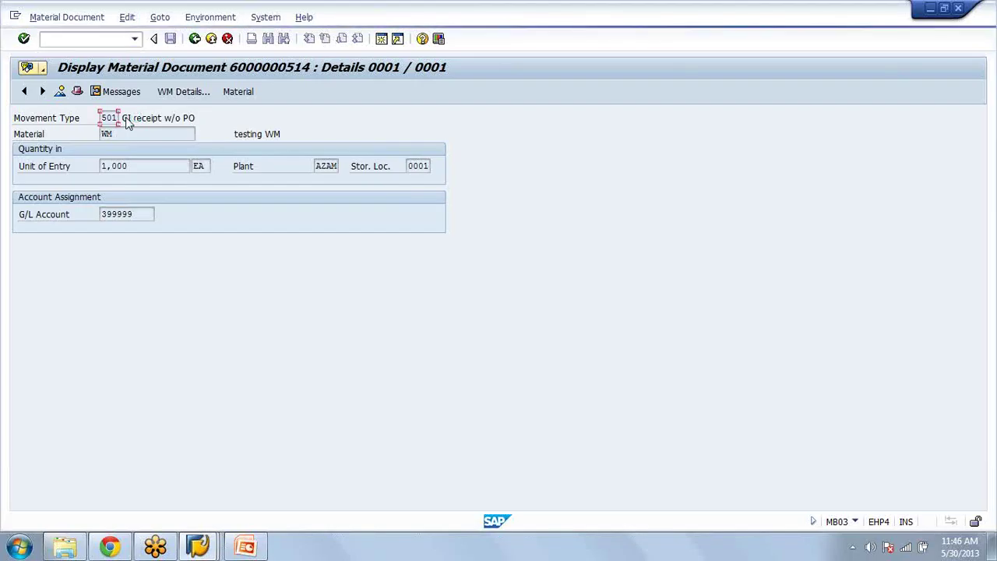
{"action": "left_click", "coordinate": [125, 118]}
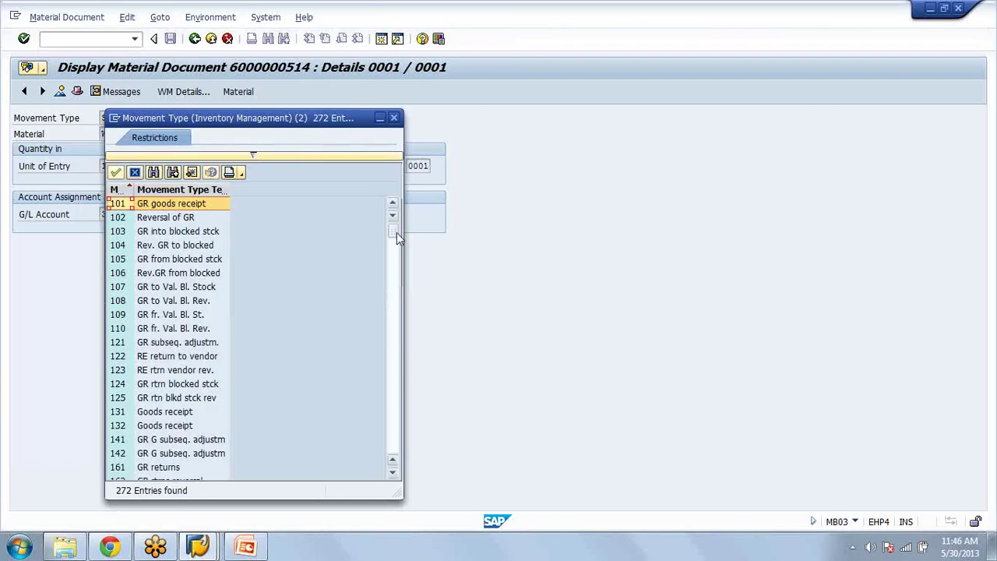
{"action": "left_click_drag", "start_coordinate": [397, 232], "coordinate": [395, 324]}
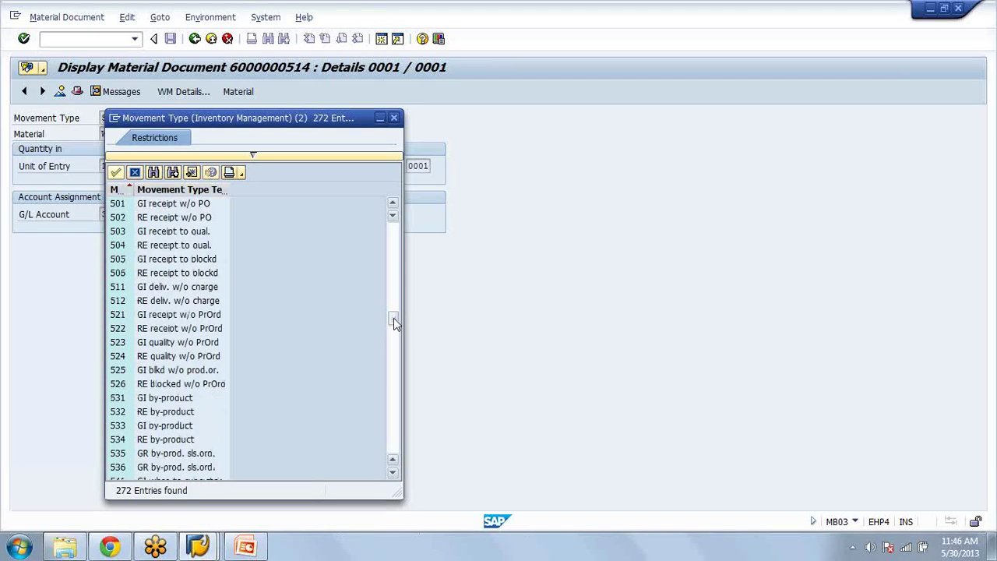
{"action": "left_click_drag", "start_coordinate": [395, 323], "coordinate": [392, 345]}
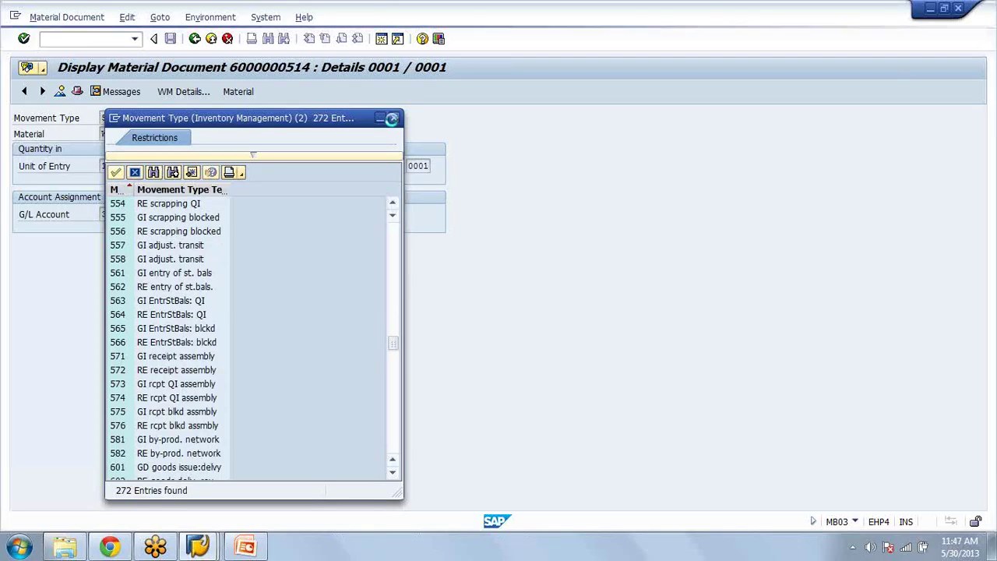
{"action": "left_click", "coordinate": [392, 118]}
{"action": "left_click", "coordinate": [195, 39]}
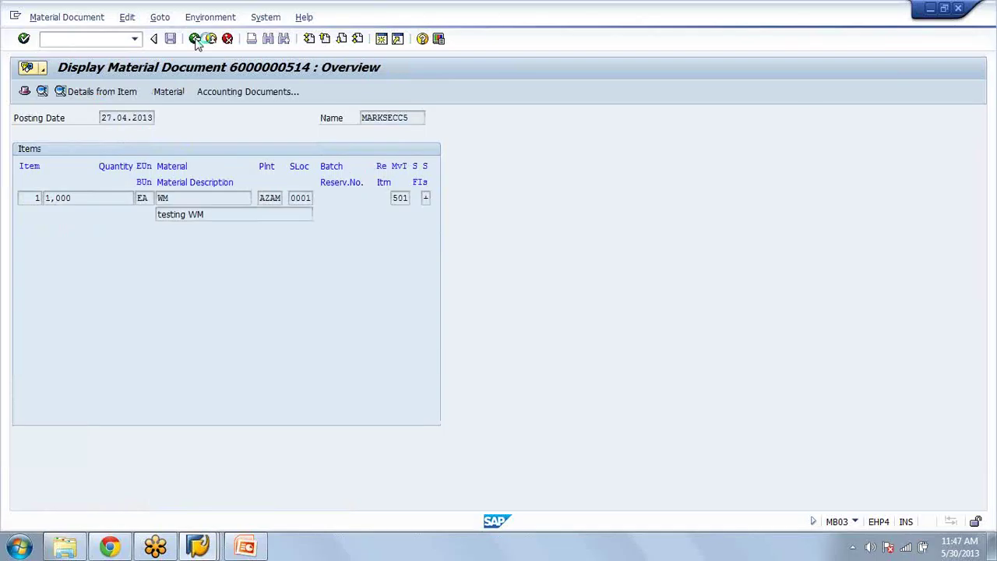
{"action": "left_click", "coordinate": [196, 39]}
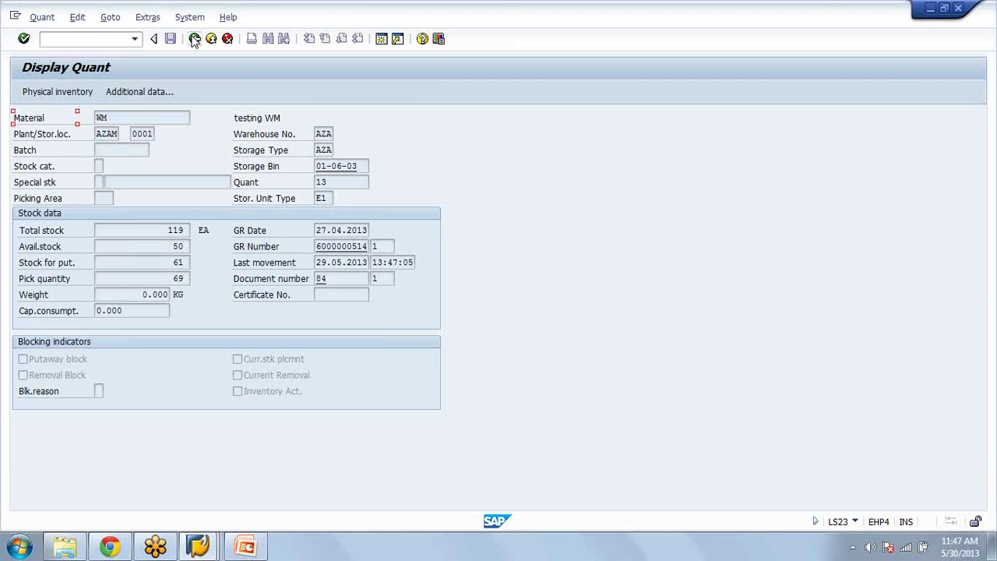
Step: Open storage bin 01-06-03 from the stock list and display its WM quant
{"action": "left_click", "coordinate": [194, 39]}
{"action": "left_click", "coordinate": [64, 223]}
{"action": "double_click", "coordinate": [147, 227]}
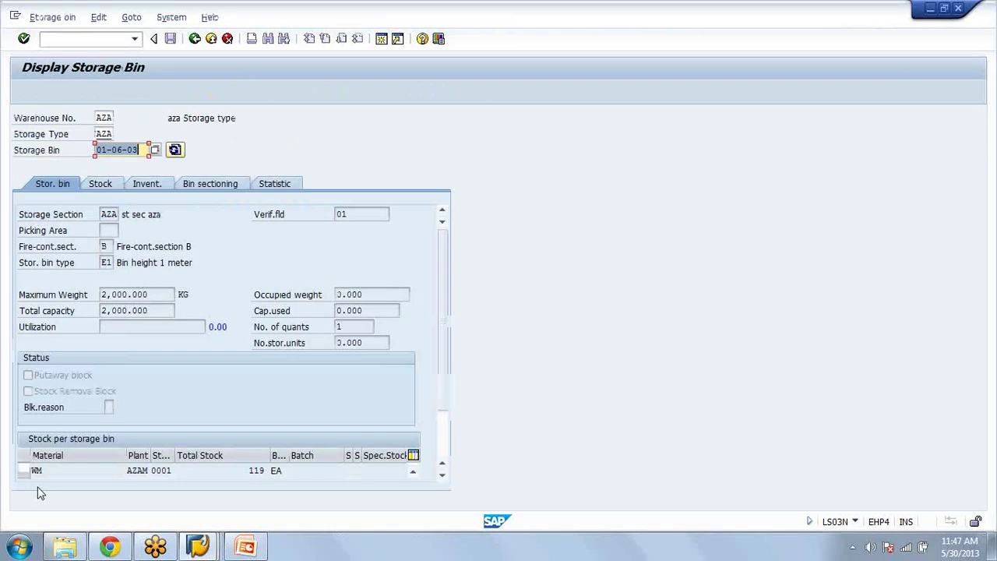
{"action": "left_click", "coordinate": [31, 470]}
{"action": "left_click", "coordinate": [67, 455]}
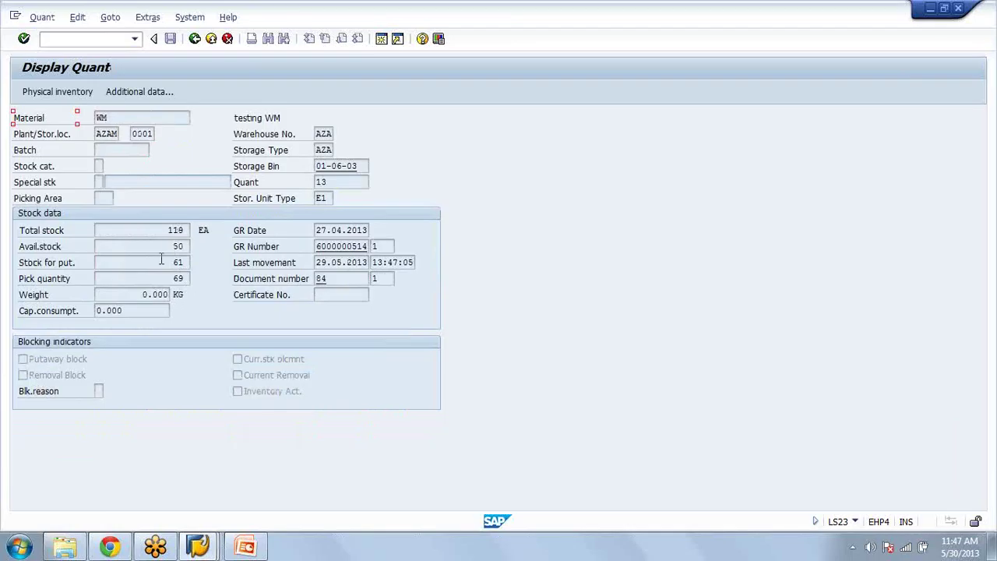
Step: In a new session, start transfer order display (LT22) for warehouse AZA
{"action": "left_click", "coordinate": [382, 39]}
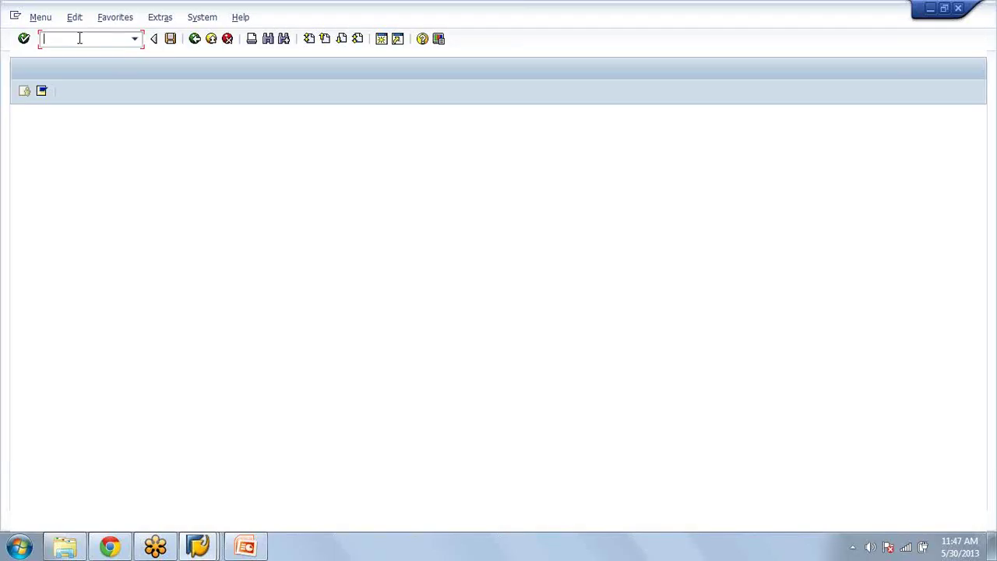
{"action": "type", "text": "LT22"}
{"action": "key", "text": "Return"}
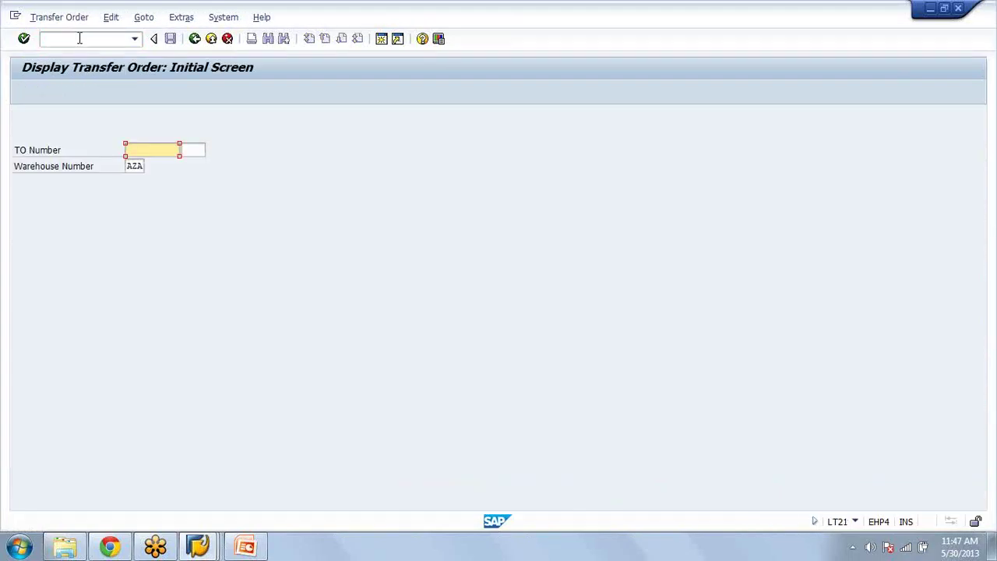
Step: Load transfer order 78 and check its item's source bin 01-06-03 with quantity 20
{"action": "type", "text": "78"}
{"action": "key", "text": "Return"}
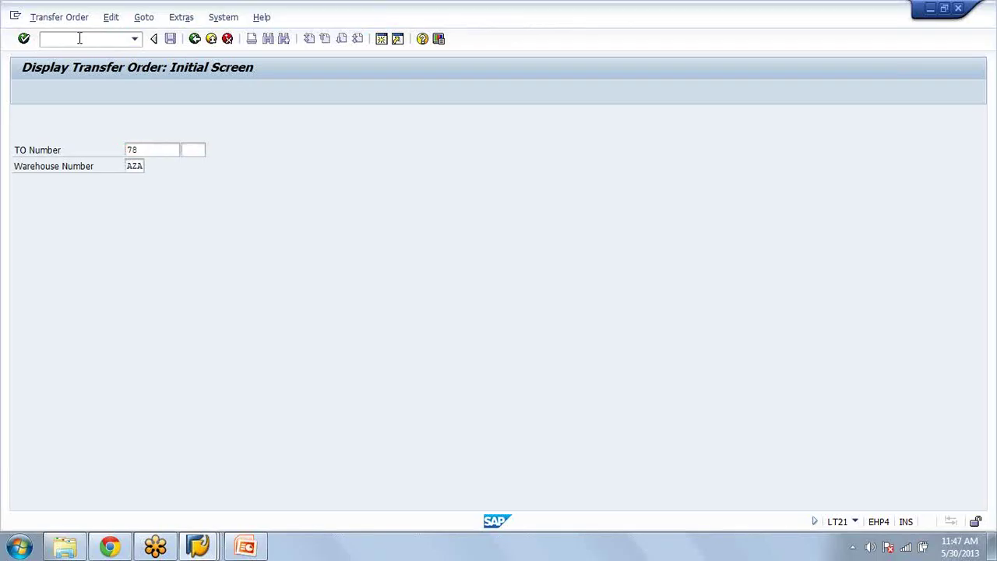
{"action": "key", "text": "Return"}
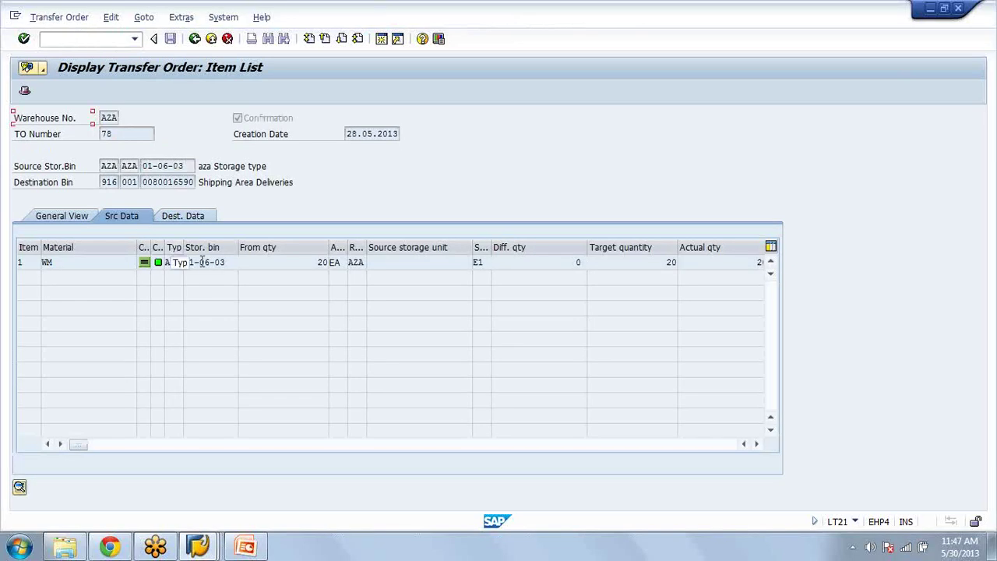
{"action": "double_click", "coordinate": [225, 263]}
{"action": "left_click_drag", "start_coordinate": [272, 261], "coordinate": [345, 262]}
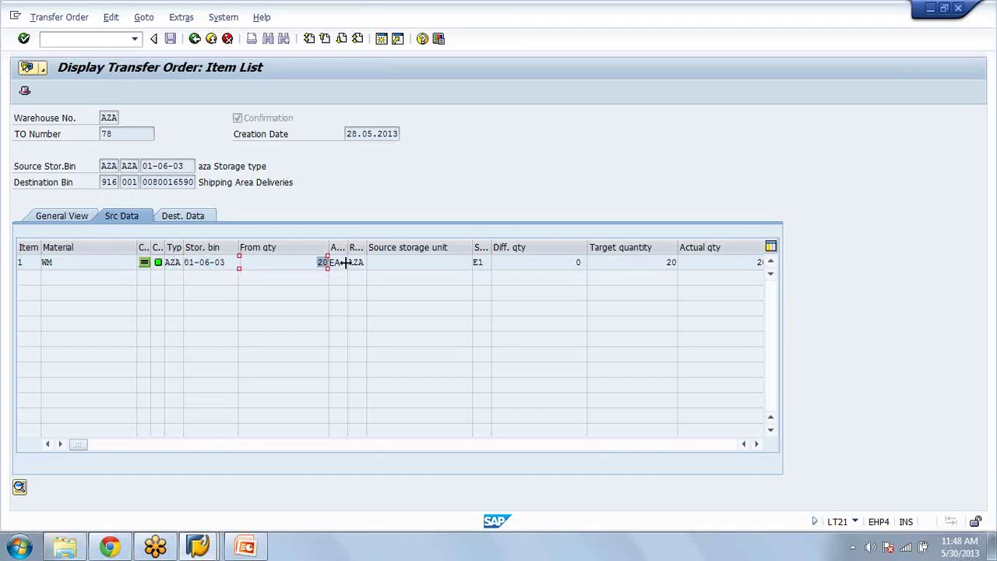
{"action": "left_click", "coordinate": [285, 264]}
{"action": "left_click", "coordinate": [148, 181]}
{"action": "left_click_drag", "start_coordinate": [148, 181], "coordinate": [194, 181]}
{"action": "left_click", "coordinate": [176, 180]}
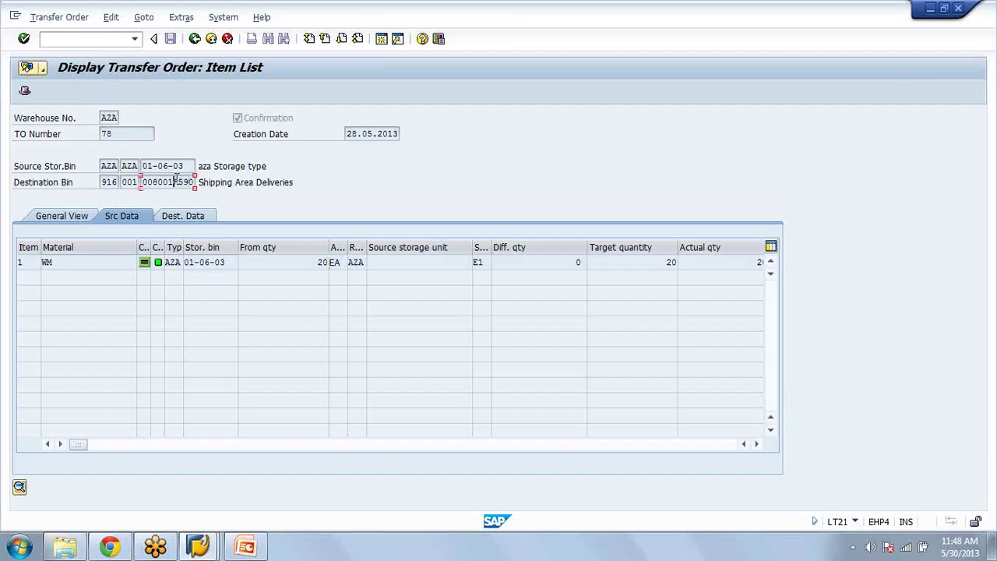
{"action": "left_click", "coordinate": [197, 218]}
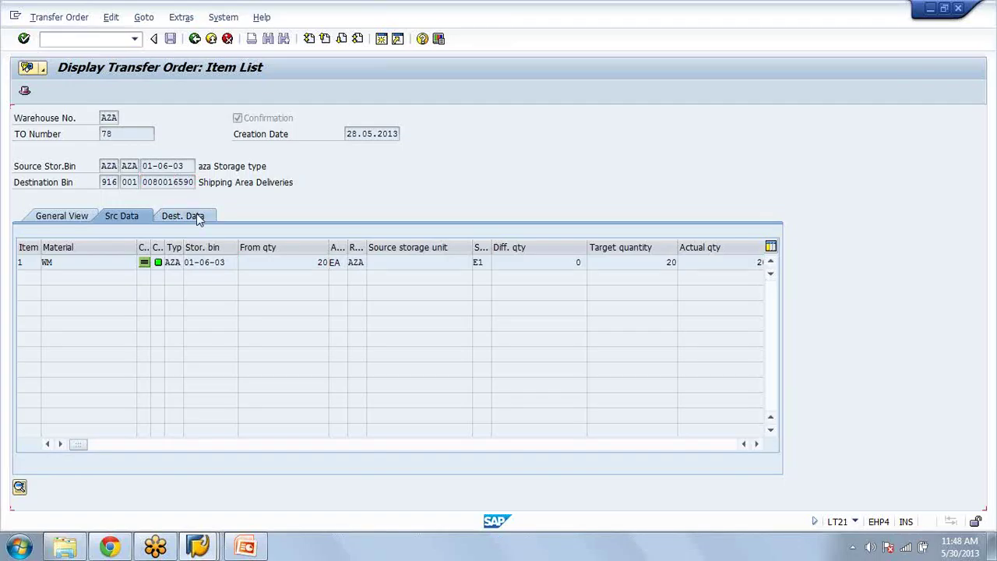
{"action": "left_click", "coordinate": [128, 220]}
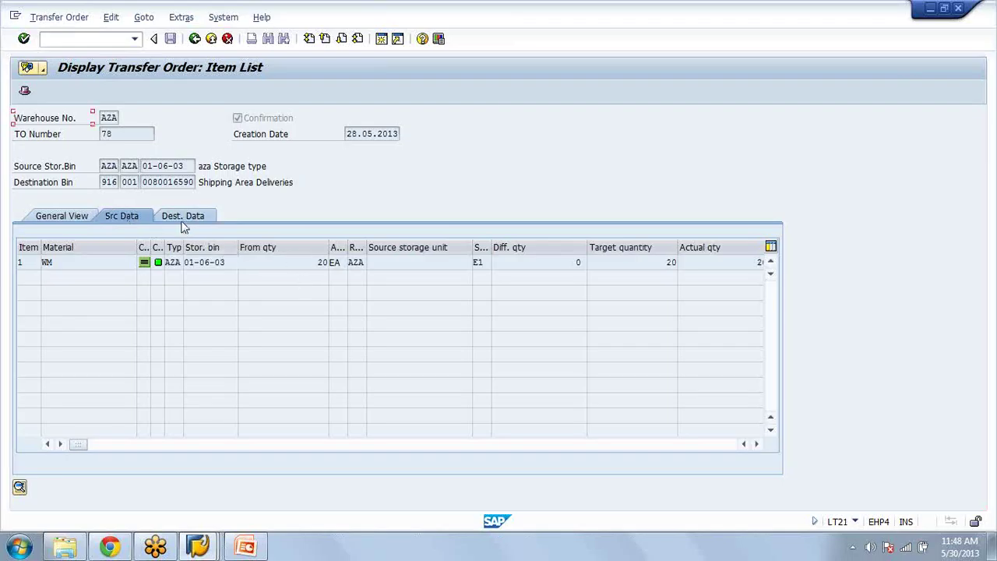
Step: Compare source quantity 20 with destination quantity 10, then return to the quant display
{"action": "left_click", "coordinate": [168, 166]}
{"action": "double_click", "coordinate": [168, 166]}
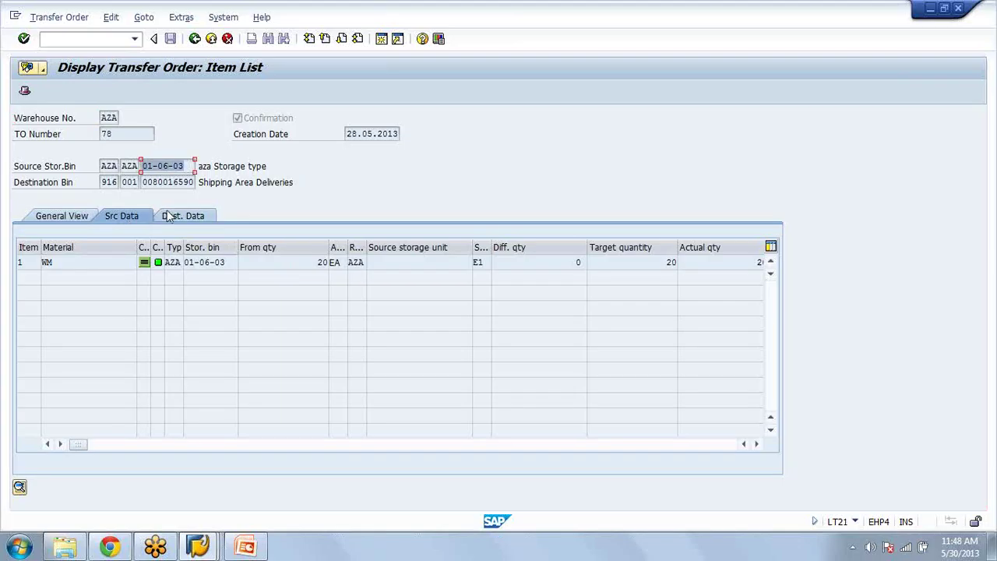
{"action": "double_click", "coordinate": [321, 262]}
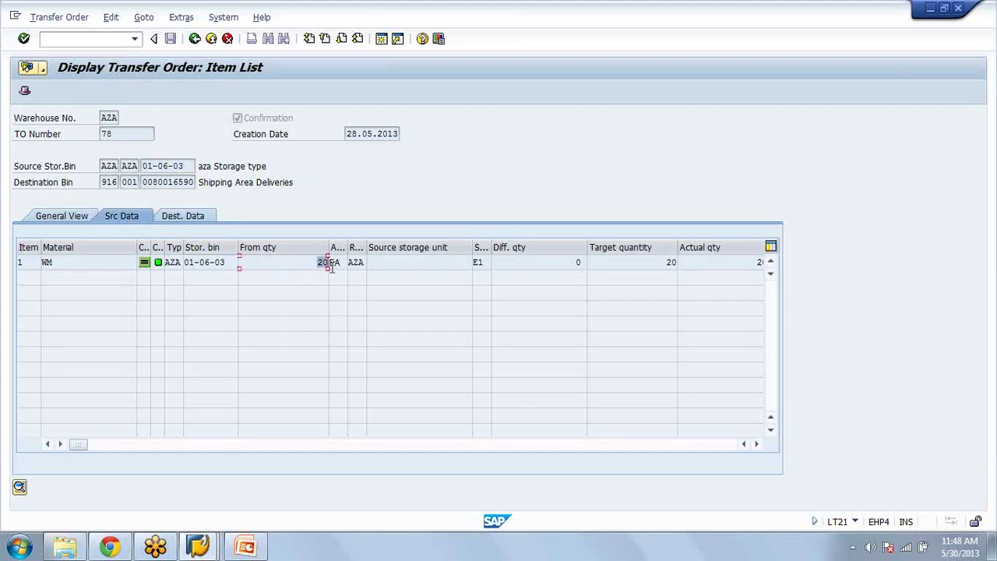
{"action": "left_click", "coordinate": [177, 221]}
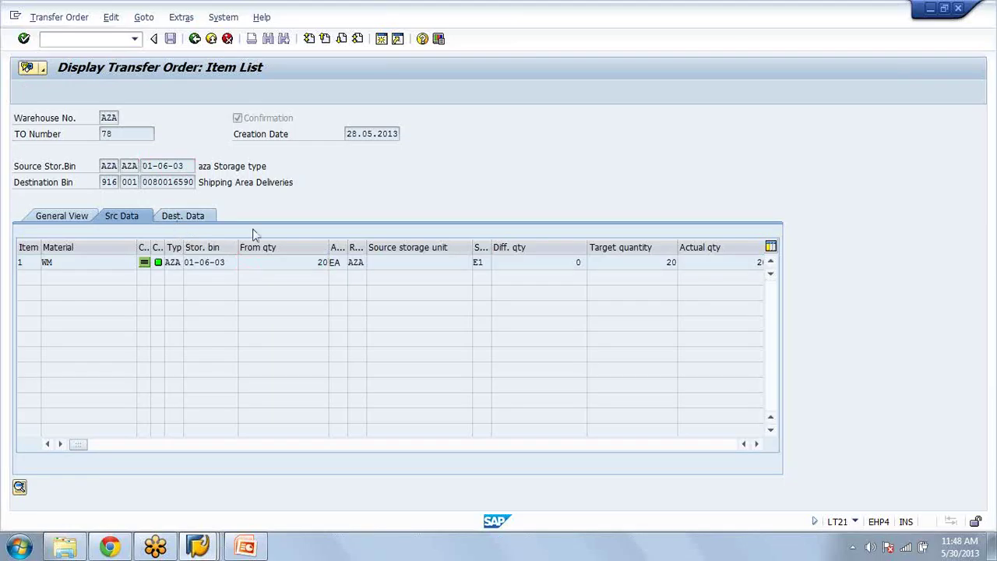
{"action": "double_click", "coordinate": [321, 262]}
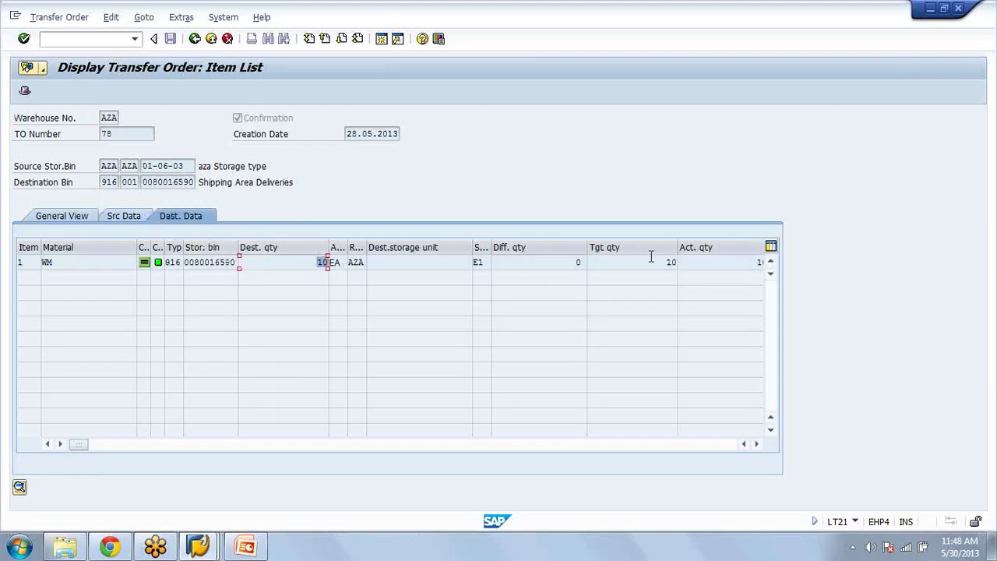
{"action": "left_click", "coordinate": [123, 216]}
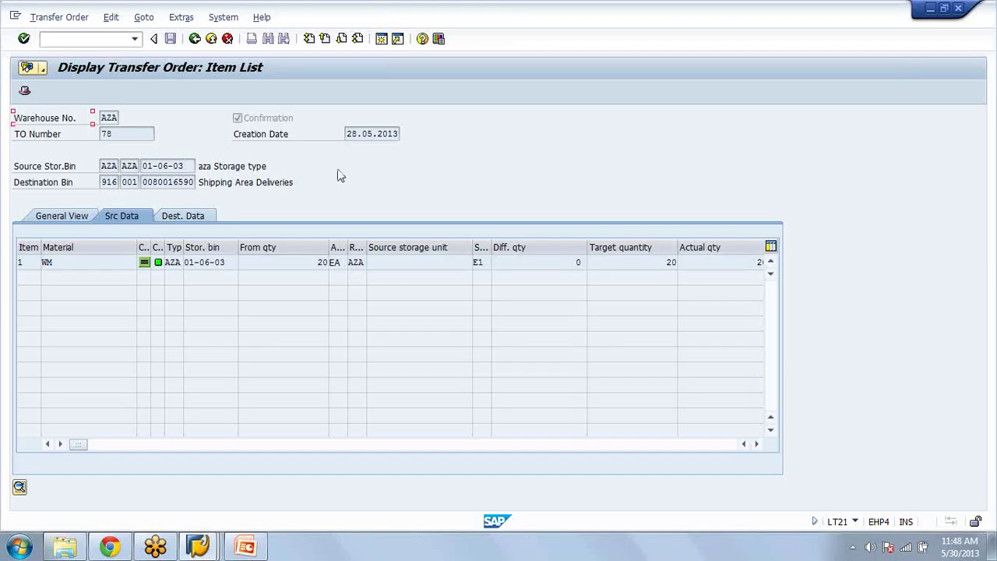
{"action": "double_click", "coordinate": [280, 262]}
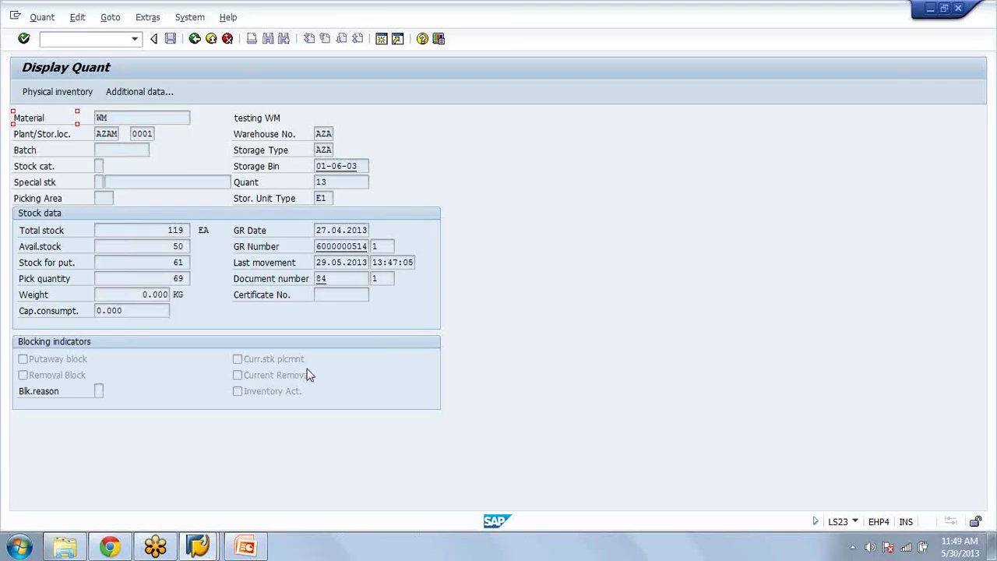
Step: Display the F1 help for the From qty field on transfer order 78's item
{"action": "key", "text": "alt+Tab"}
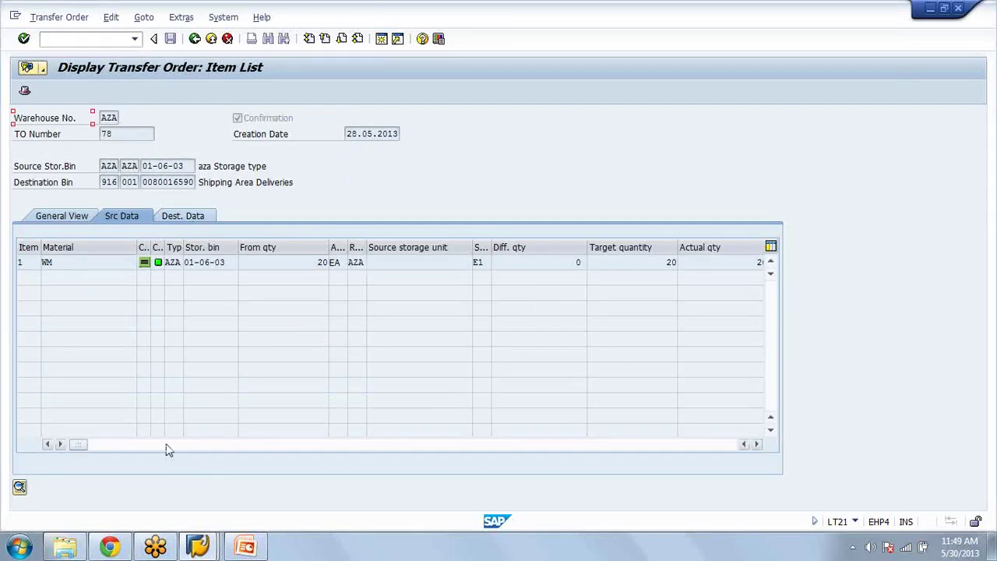
{"action": "left_click_drag", "start_coordinate": [91, 448], "coordinate": [39, 442]}
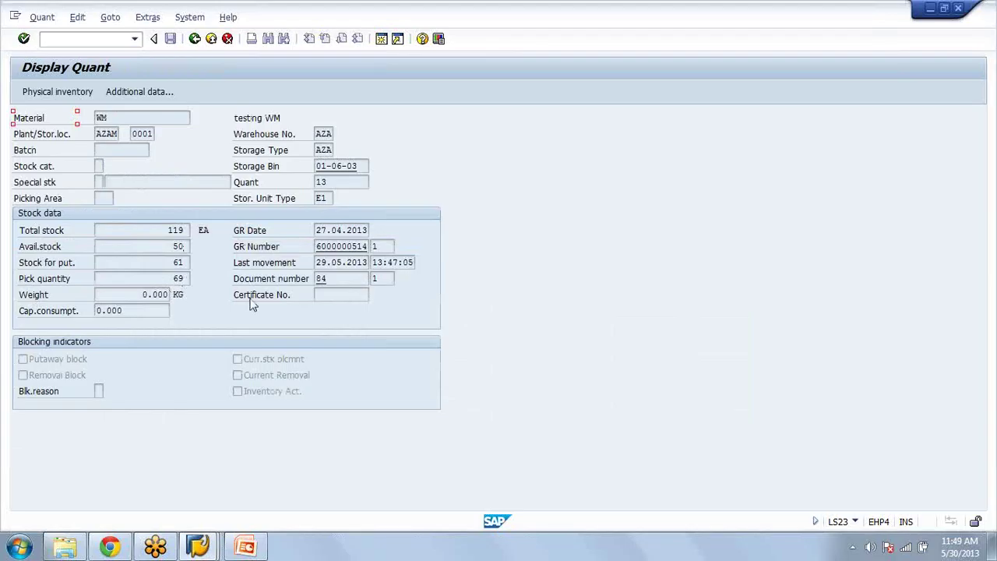
{"action": "key", "text": "alt+Tab"}
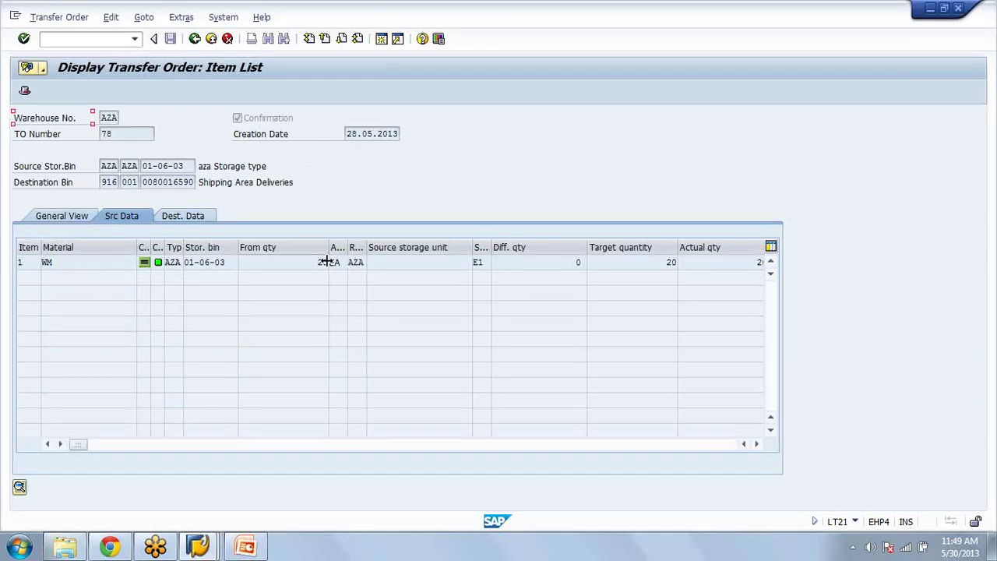
{"action": "left_click", "coordinate": [324, 262]}
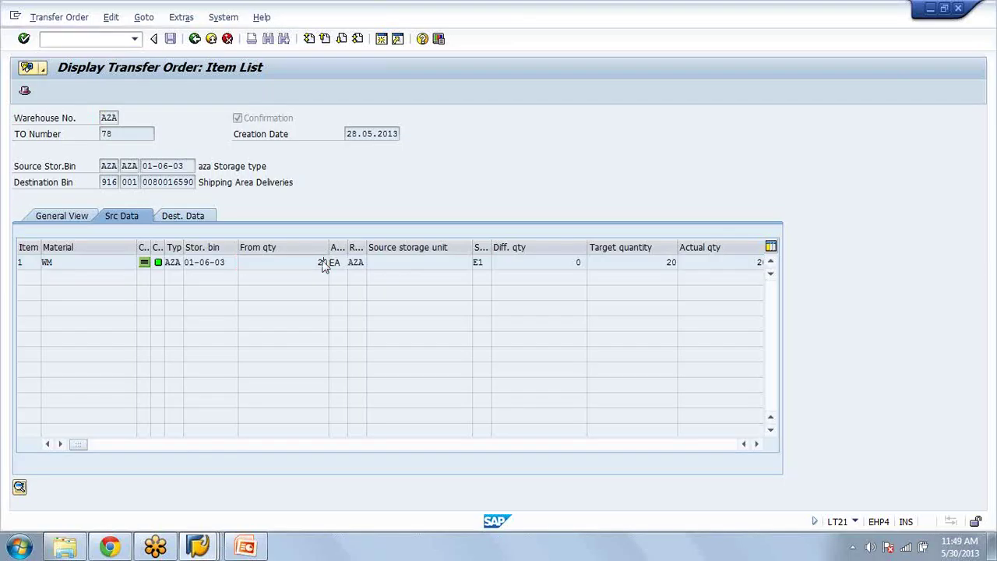
{"action": "double_click", "coordinate": [324, 263]}
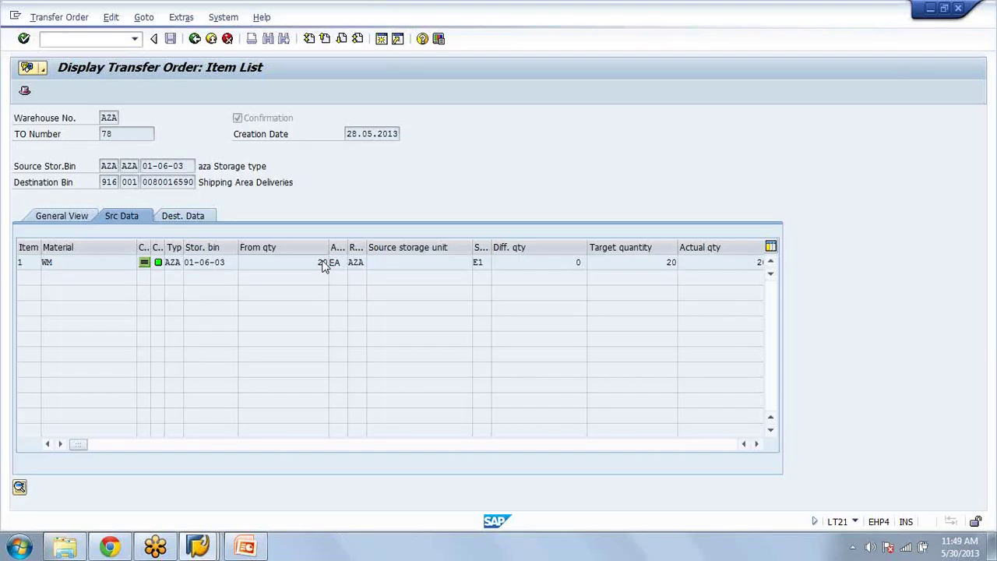
{"action": "key", "text": "F1"}
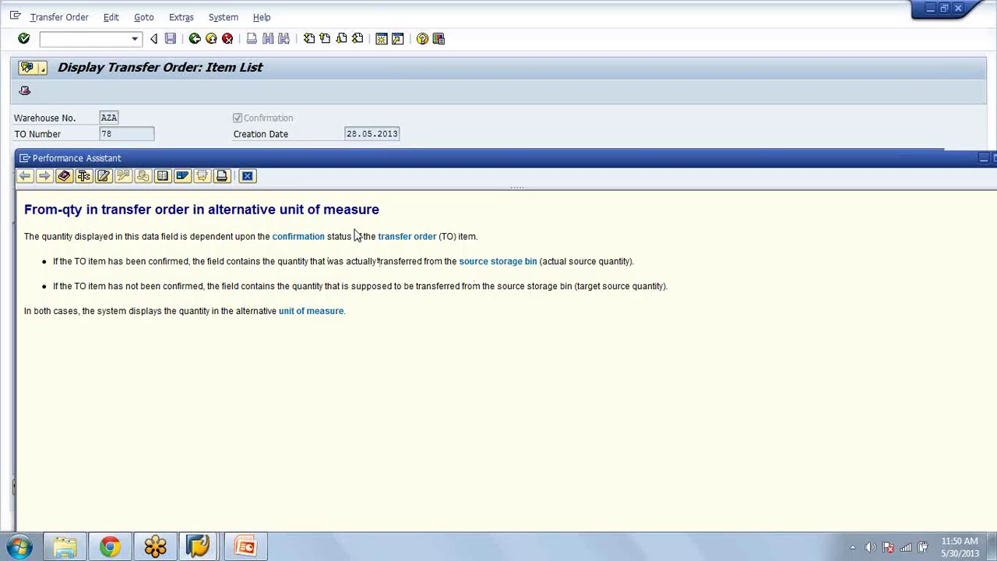
Step: Close the Performance Assistant for From qty and start a new, empty SAP session screen
{"action": "left_click", "coordinate": [248, 177]}
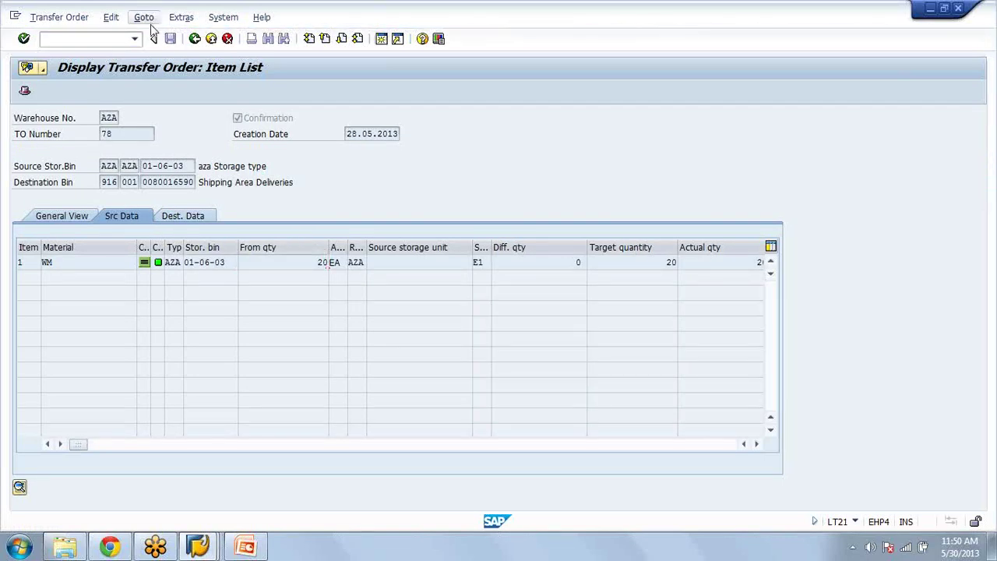
{"action": "key", "text": "shift+F3"}
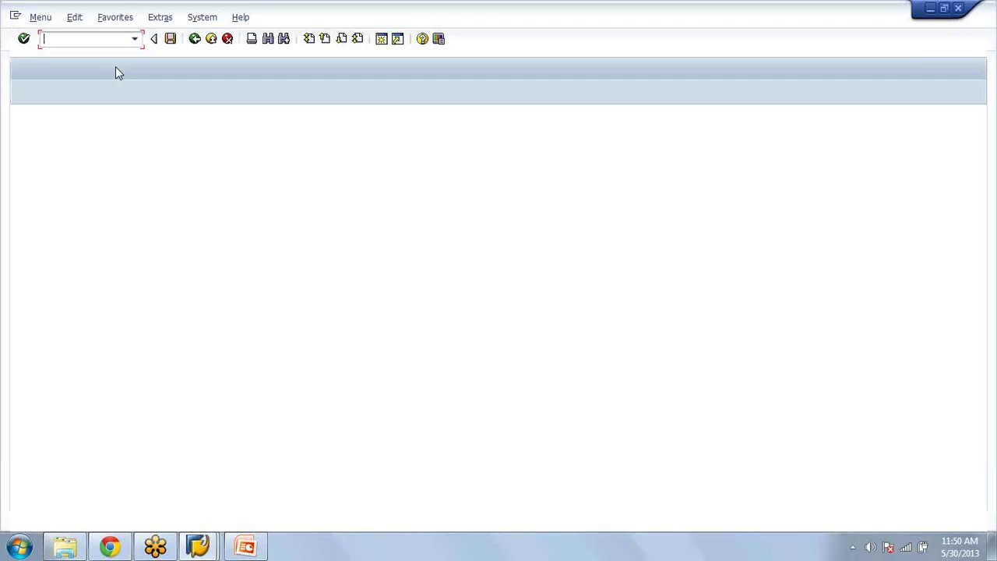
Step: Display material WM in MM03 with the Basic Data 1 and Warehouse Management 1 and 2 views
{"action": "type", "text": "MM03"}
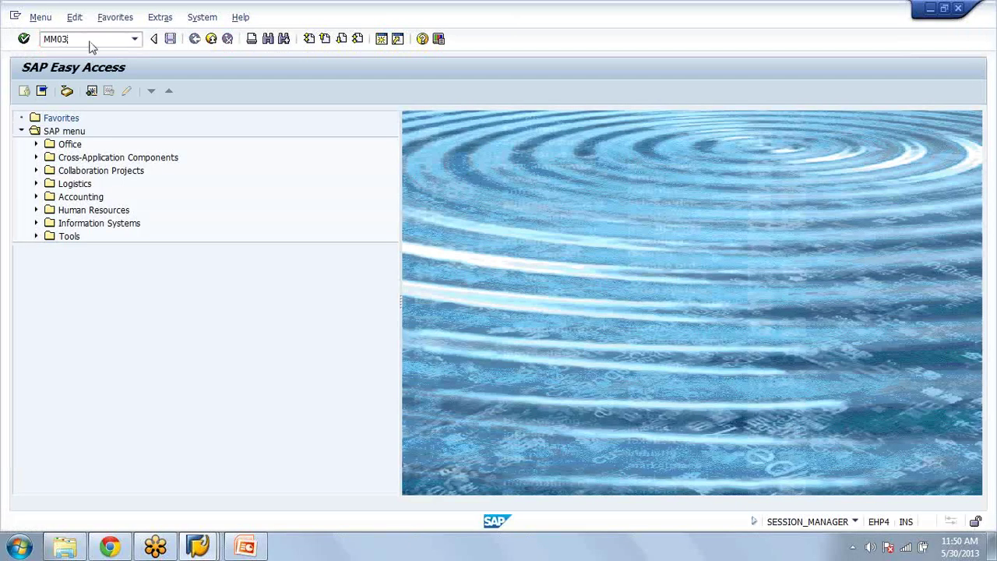
{"action": "key", "text": "Return"}
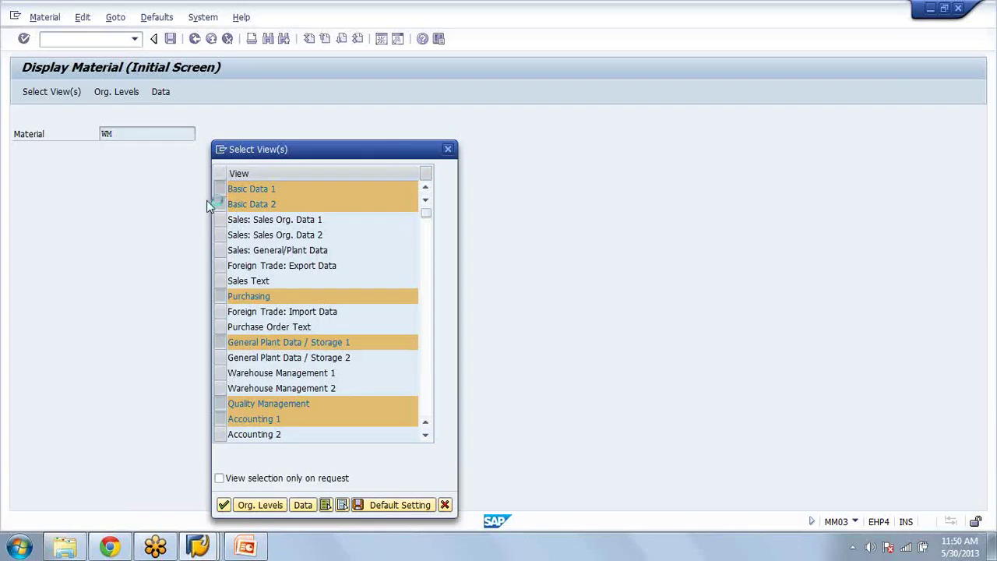
{"action": "left_click", "coordinate": [219, 175]}
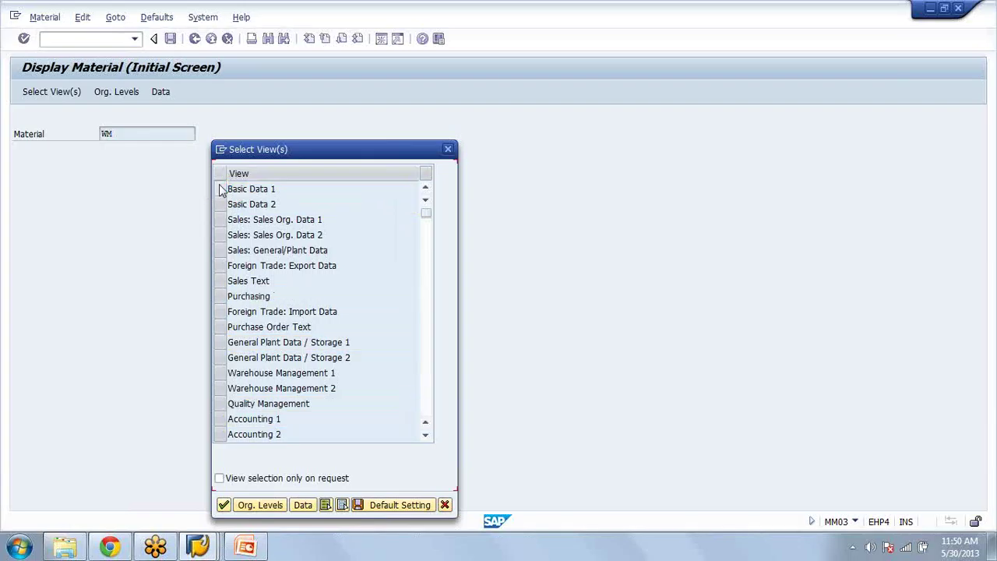
{"action": "left_click", "coordinate": [220, 188]}
{"action": "left_click_drag", "start_coordinate": [220, 373], "coordinate": [220, 389]}
{"action": "key", "text": "Return"}
Step: Enter org levels AZA and review the warehouse data (LE 10 EA, unit type E1), then return to transfer order 78
{"action": "type", "text": "azam"}
{"action": "key", "text": "Tab"}
{"action": "type", "text": "aza"}
{"action": "key", "text": "Return"}
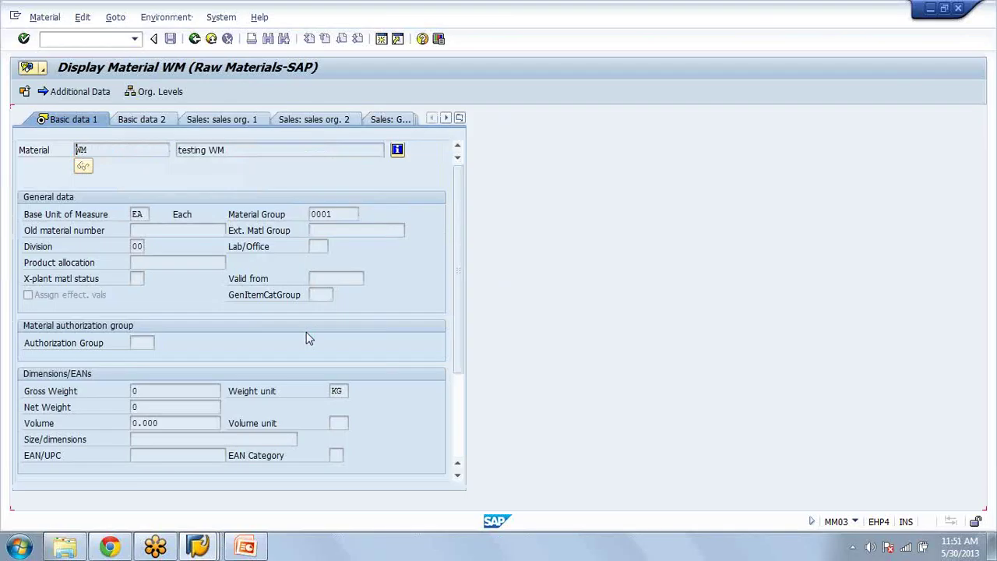
{"action": "key", "text": "Return"}
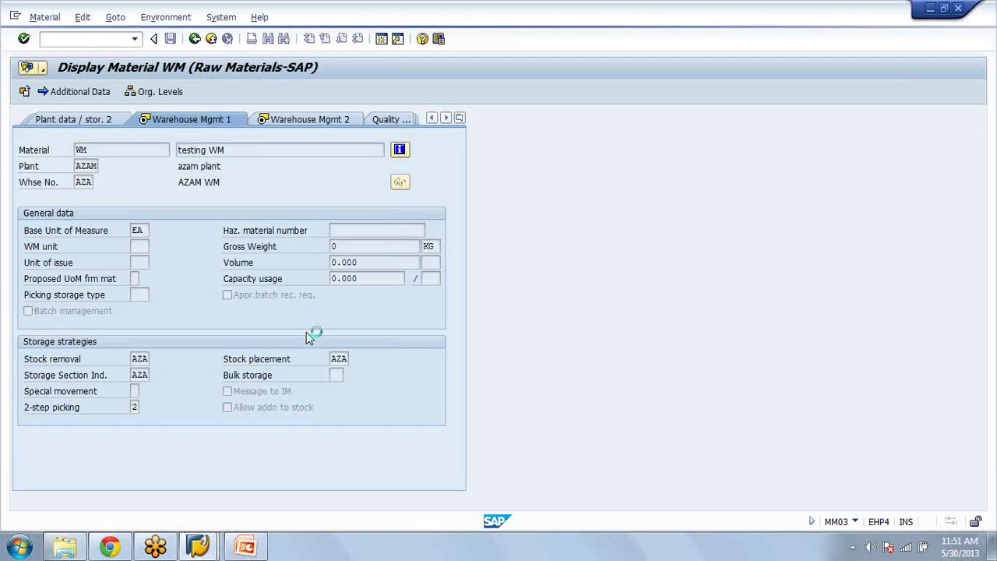
{"action": "key", "text": "Return"}
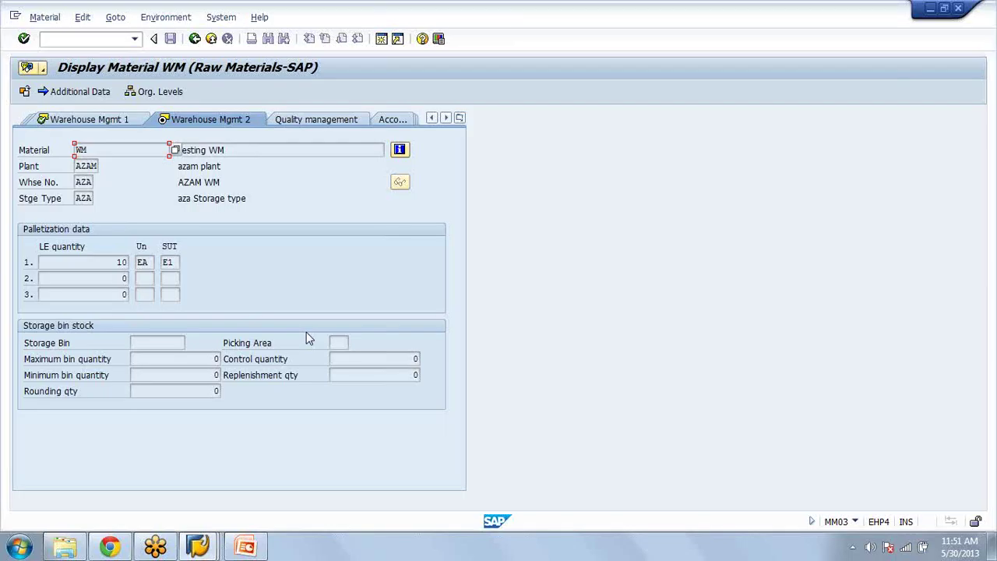
{"action": "key", "text": "alt+Tab"}
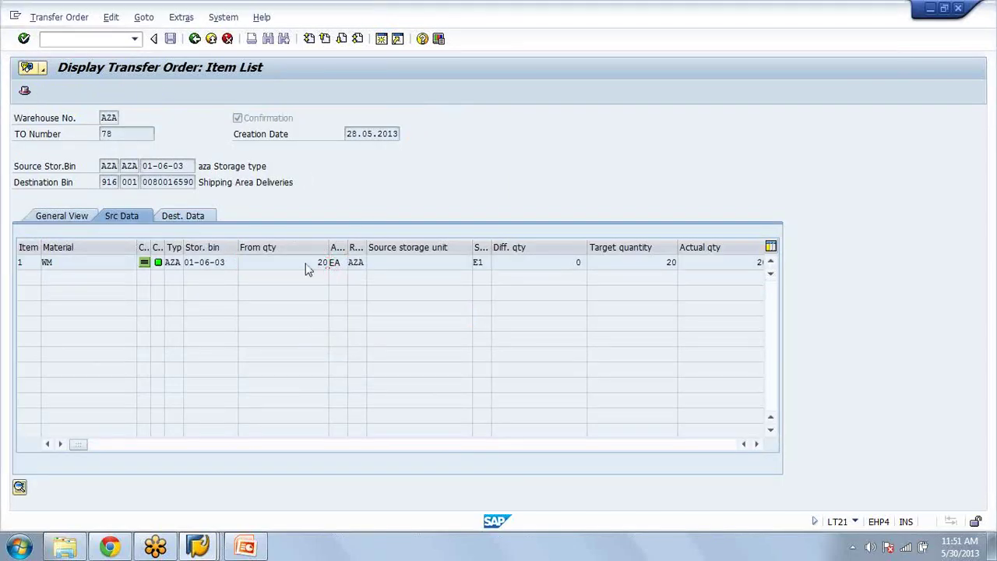
Step: Show the F1 help for transfer order 78's From qty value, then close it
{"action": "left_click", "coordinate": [306, 265]}
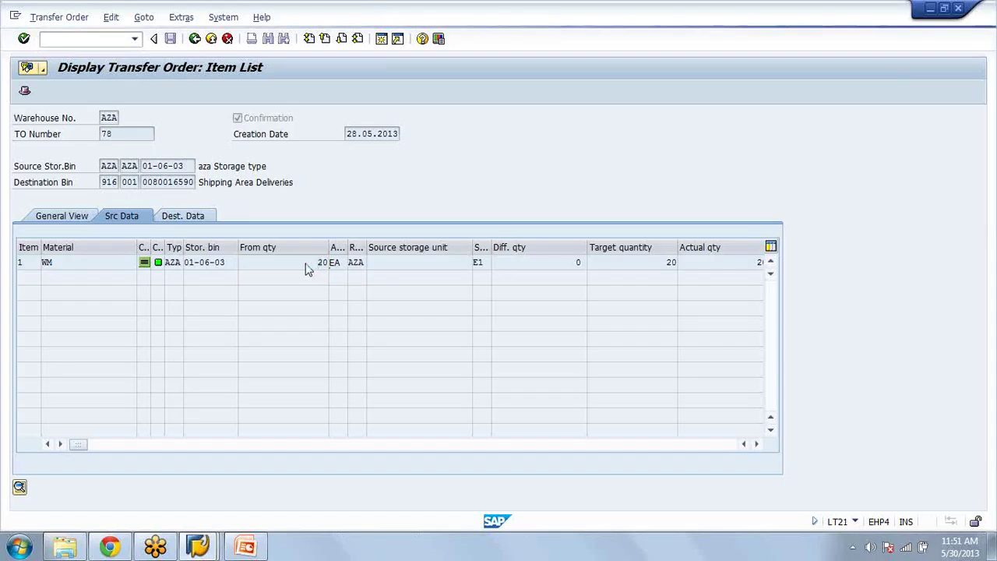
{"action": "left_click", "coordinate": [306, 265]}
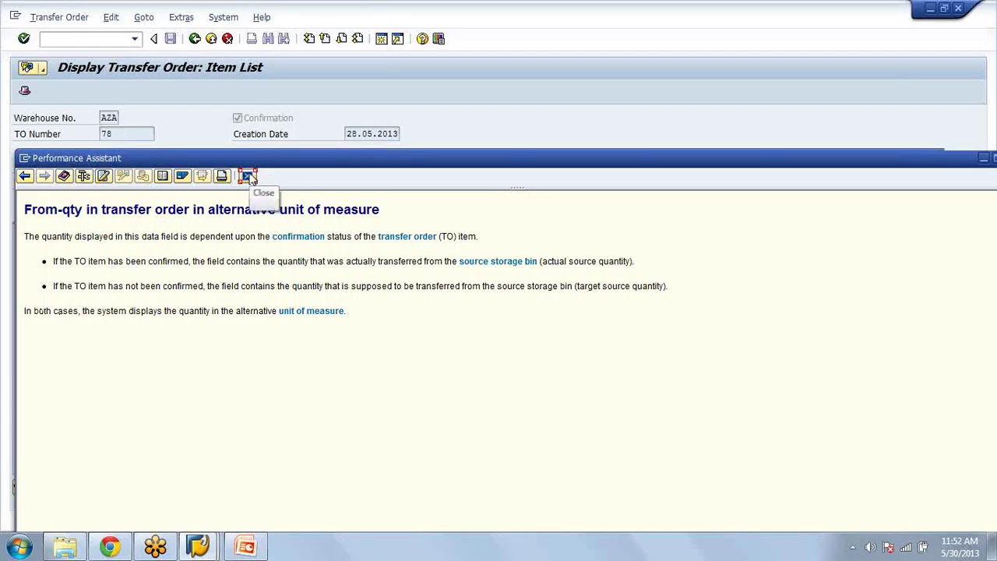
{"action": "left_click", "coordinate": [248, 177]}
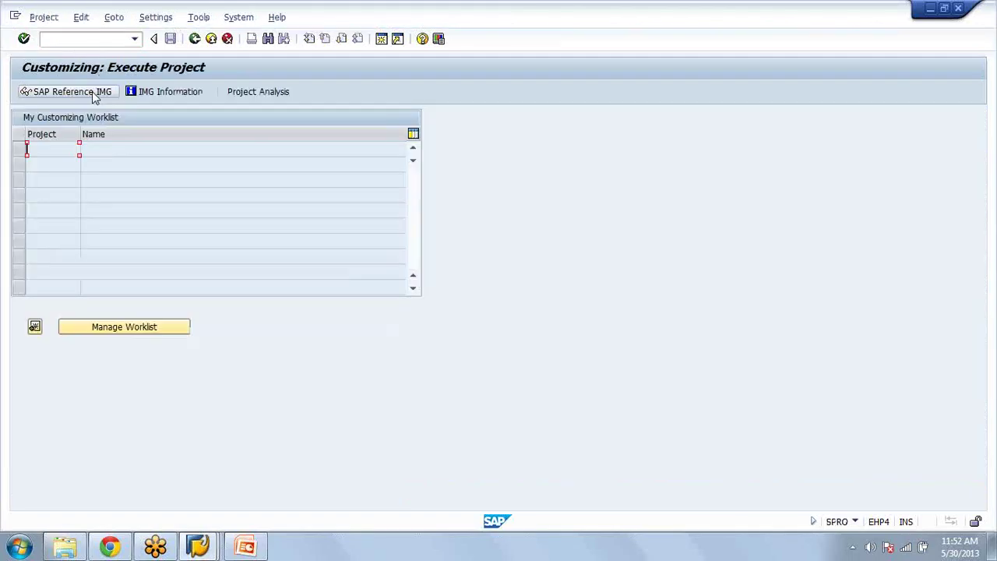
Step: In the IMG, open Logistics Execution > Warehouse Management > Master Data > Define Control Parameters for Warehouse Number
{"action": "left_click", "coordinate": [94, 92]}
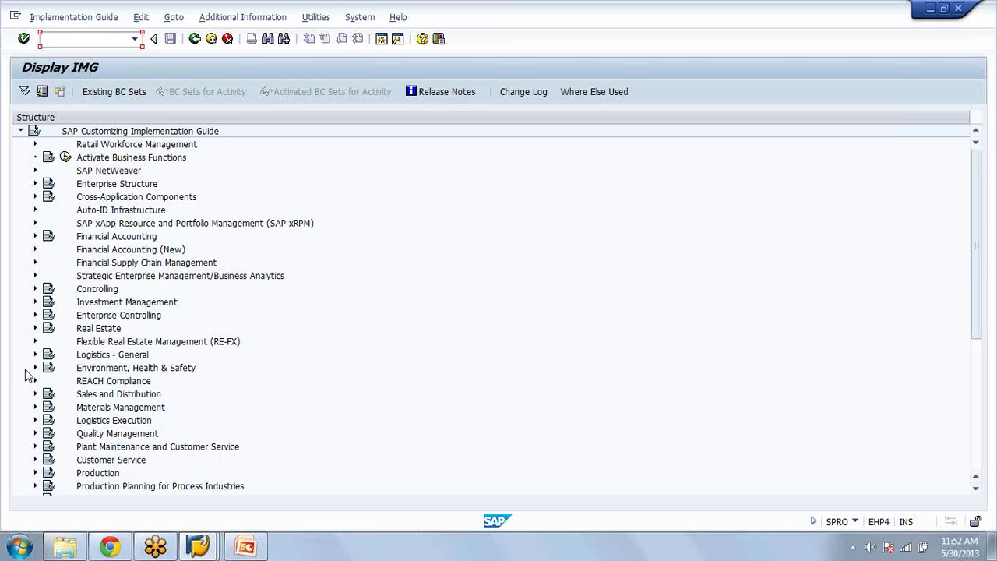
{"action": "left_click", "coordinate": [35, 421]}
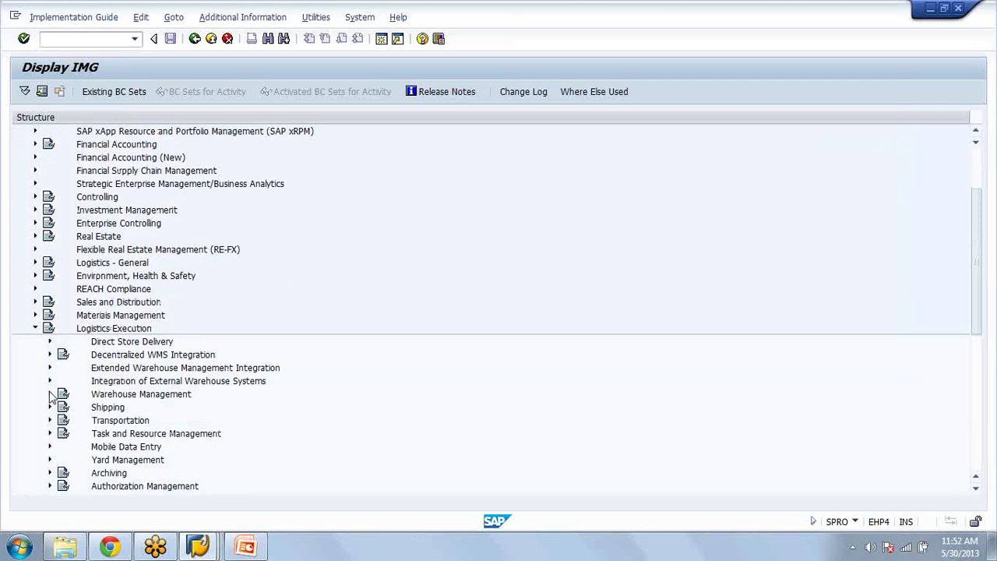
{"action": "left_click", "coordinate": [50, 395]}
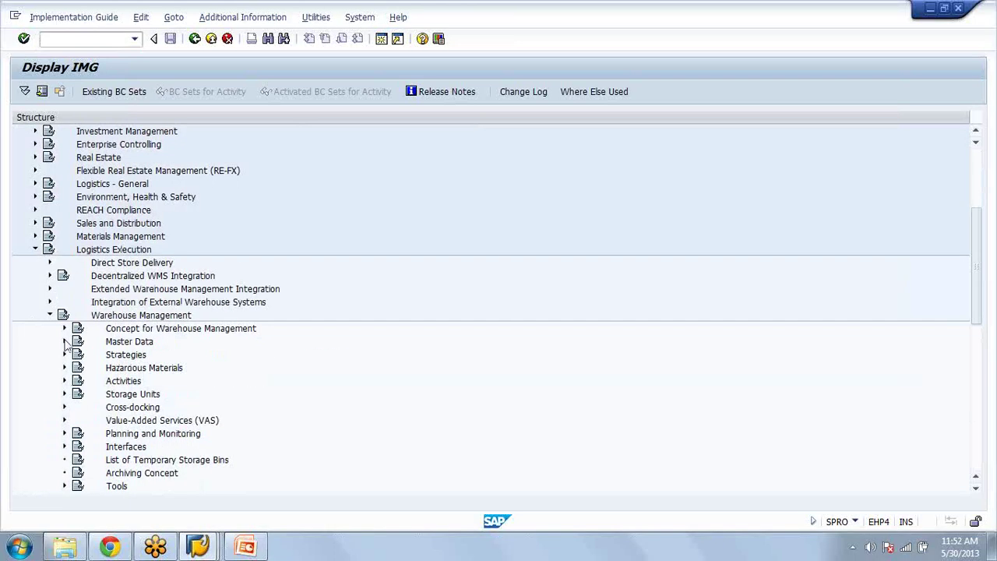
{"action": "left_click", "coordinate": [65, 343]}
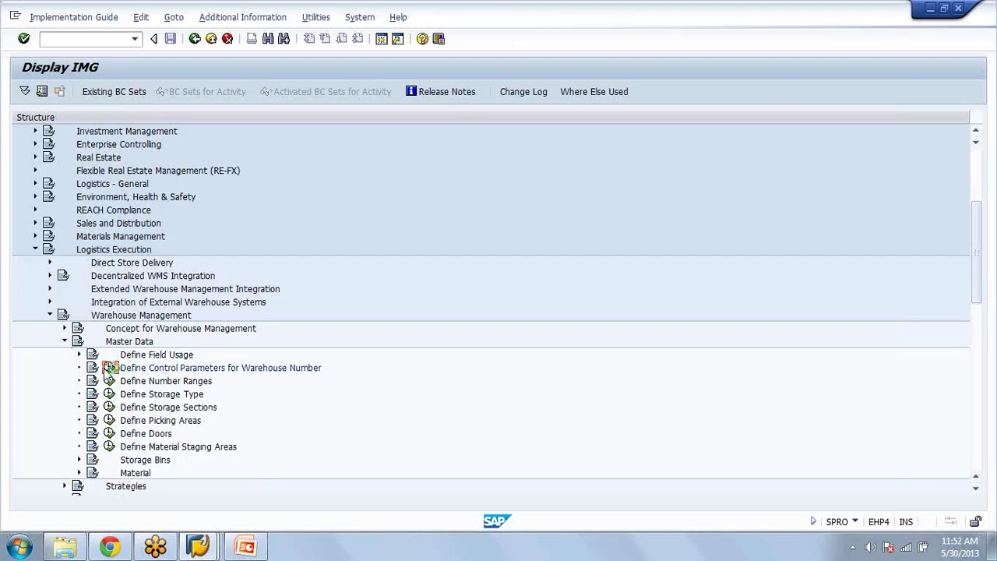
{"action": "left_click", "coordinate": [109, 368]}
{"action": "left_click", "coordinate": [161, 487]}
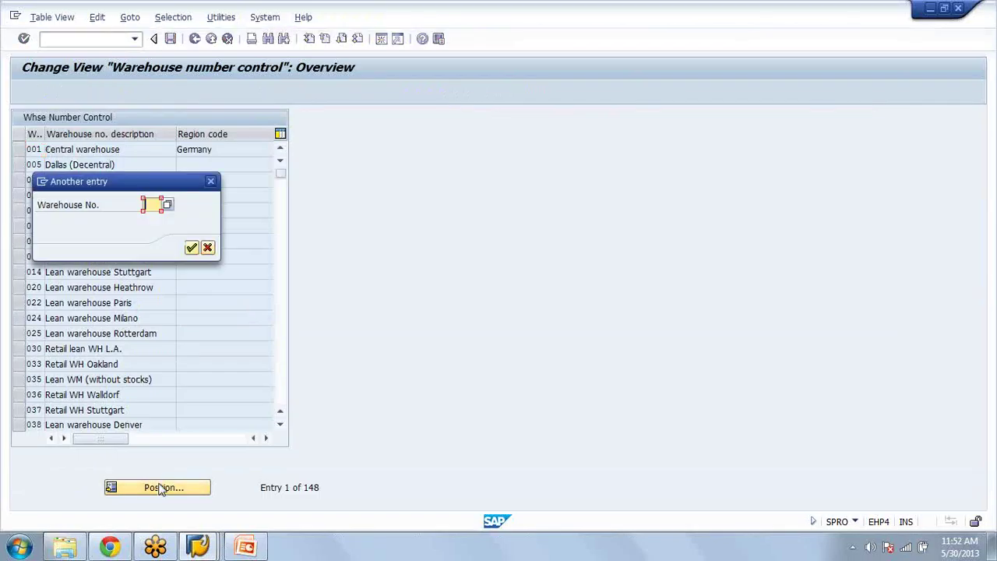
Step: Open warehouse AZA's control parameters, inspect the default UoM options, then go back to transfer order 78
{"action": "type", "text": "aza"}
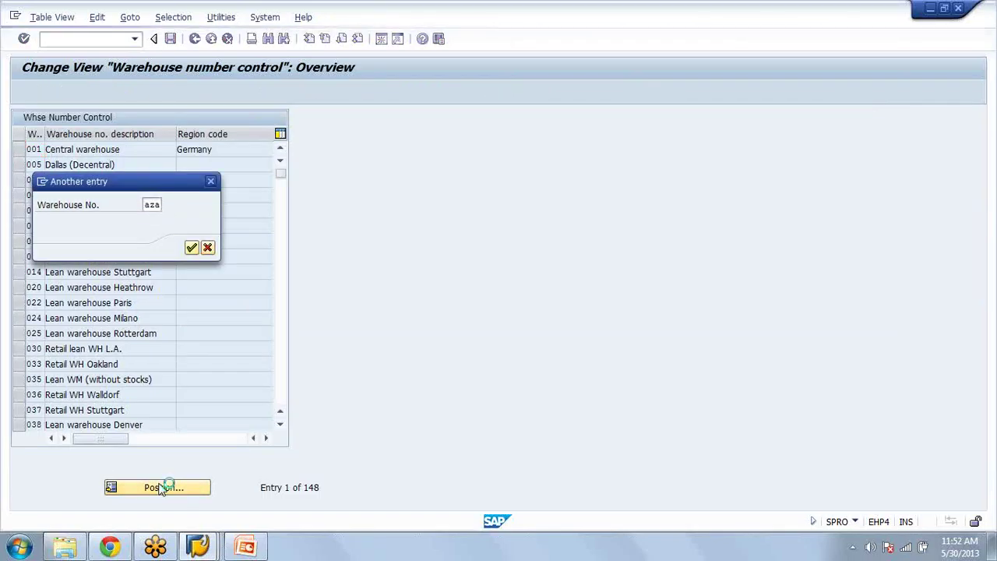
{"action": "key", "text": "Return"}
{"action": "double_click", "coordinate": [30, 152]}
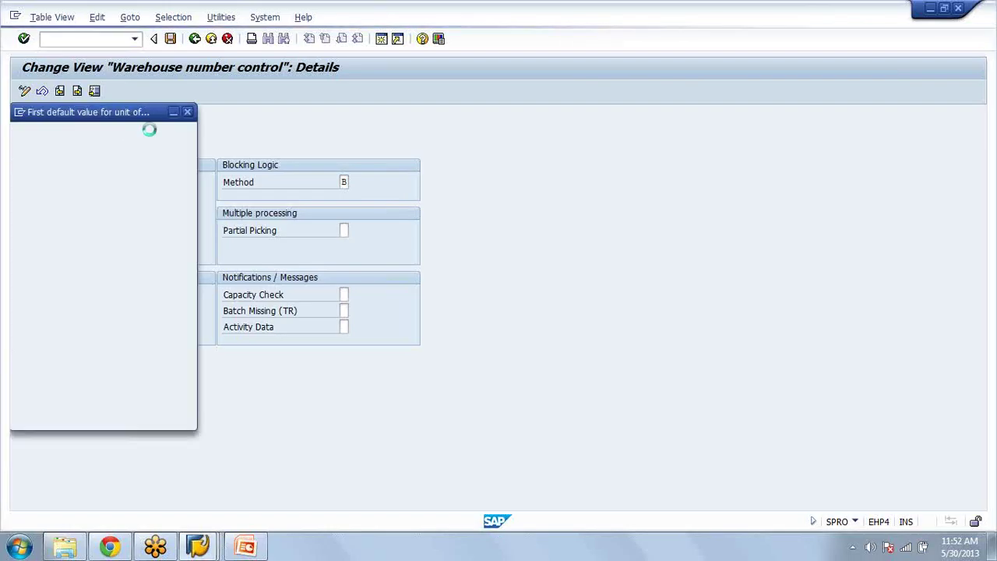
{"action": "key", "text": "Down"}
{"action": "key", "text": "Down"}
{"action": "key", "text": "Down"}
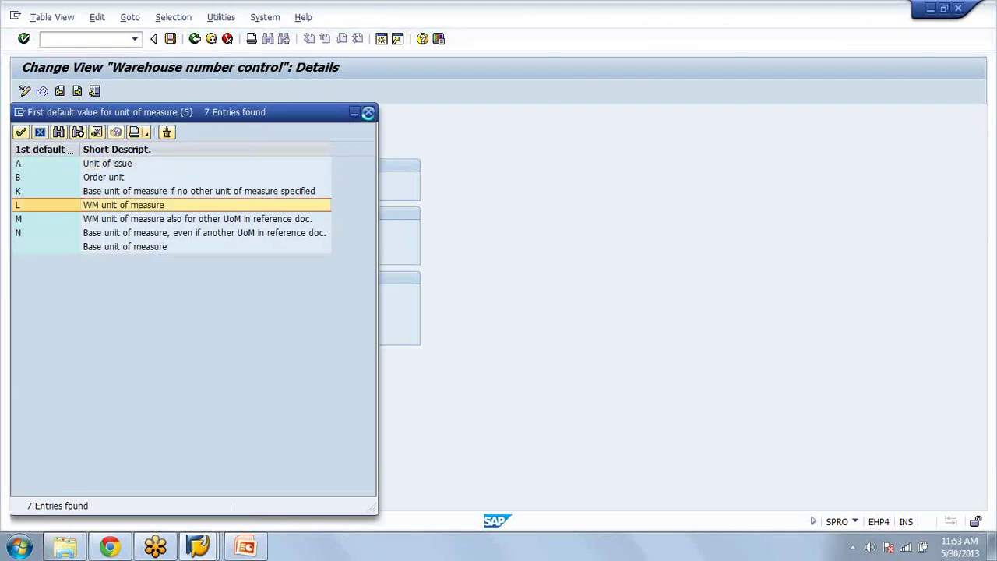
{"action": "left_click", "coordinate": [367, 113]}
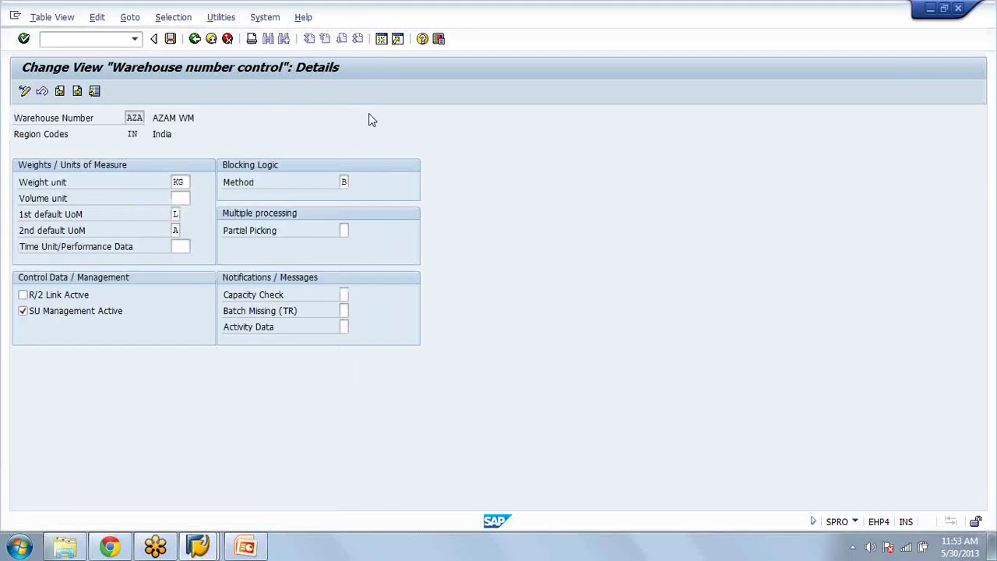
{"action": "key", "text": "ctrl+s"}
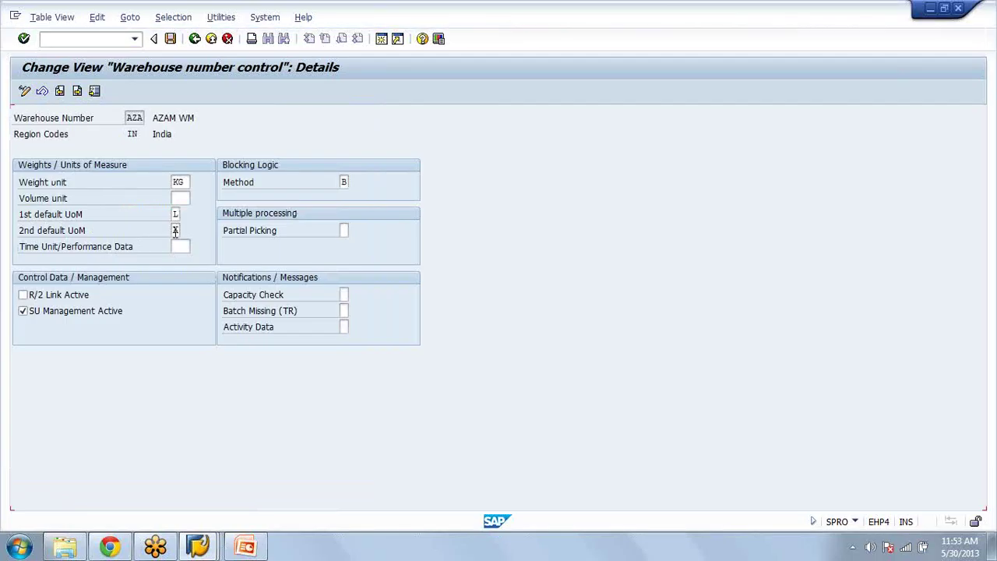
{"action": "key", "text": "F3"}
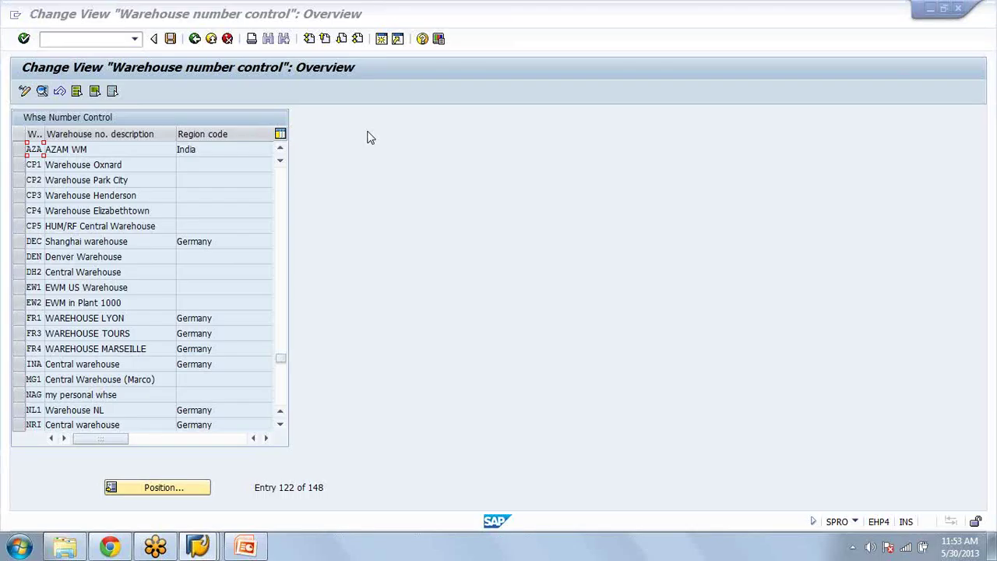
{"action": "key", "text": "alt+Tab"}
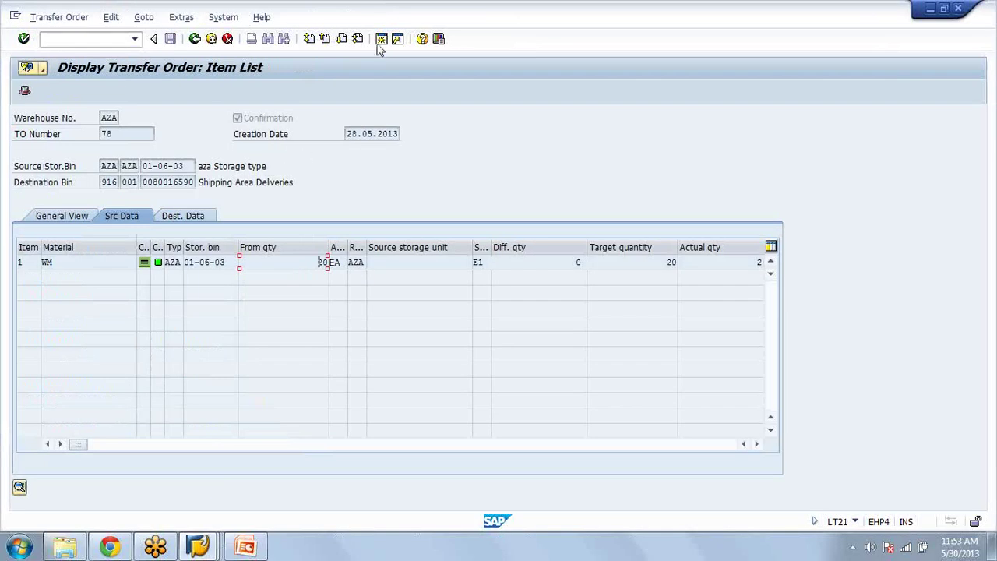
Step: Bring material WM forward and view its additional data EANs and units of measure (1 EA = 1 EA)
{"action": "left_click", "coordinate": [199, 549]}
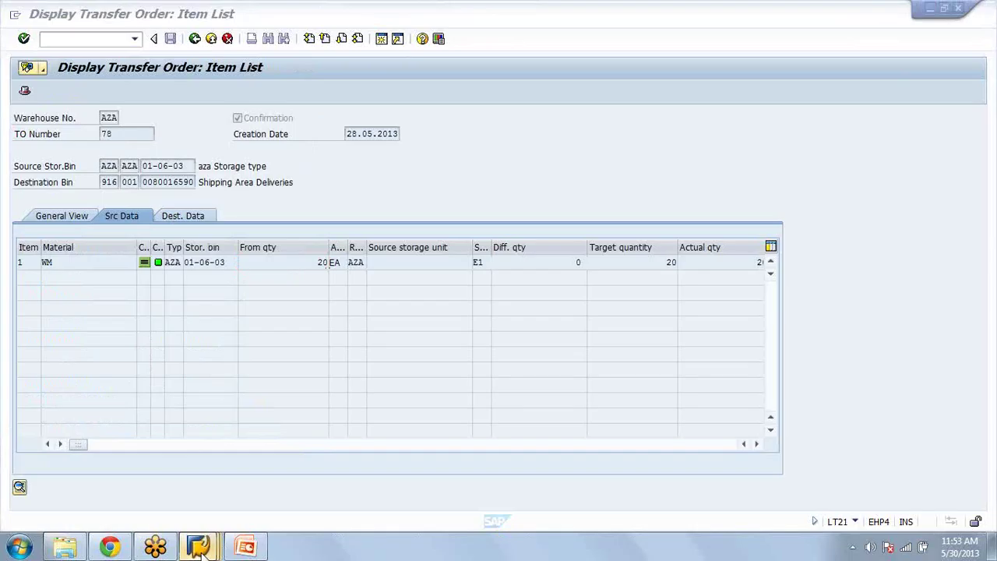
{"action": "mouse_move", "coordinate": [198, 549]}
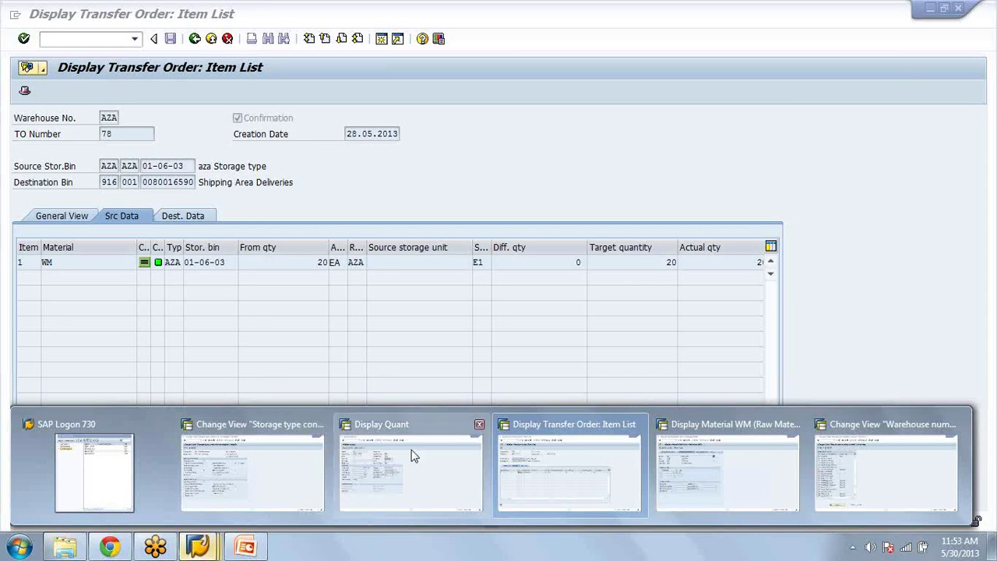
{"action": "left_click", "coordinate": [696, 480]}
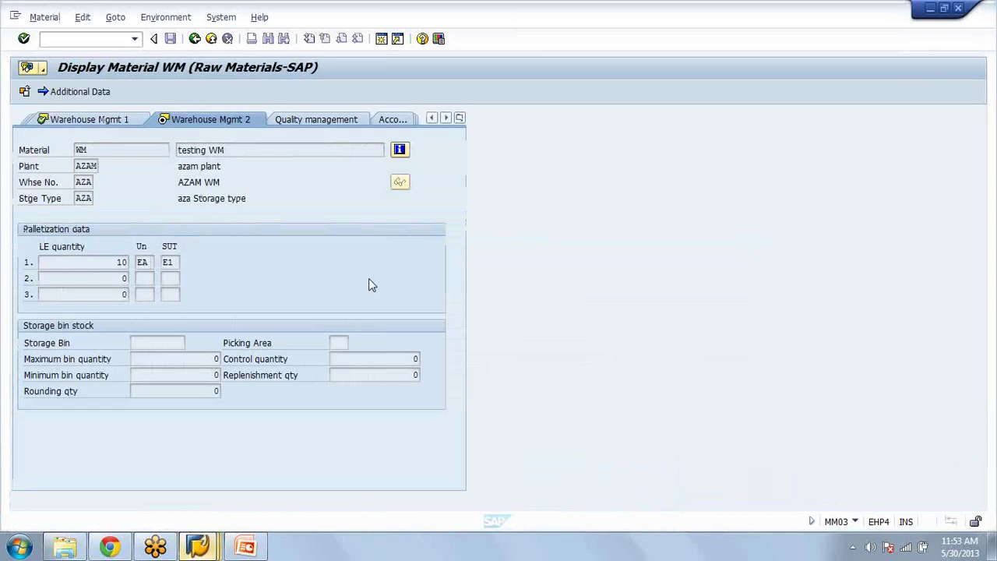
{"action": "left_click", "coordinate": [99, 93]}
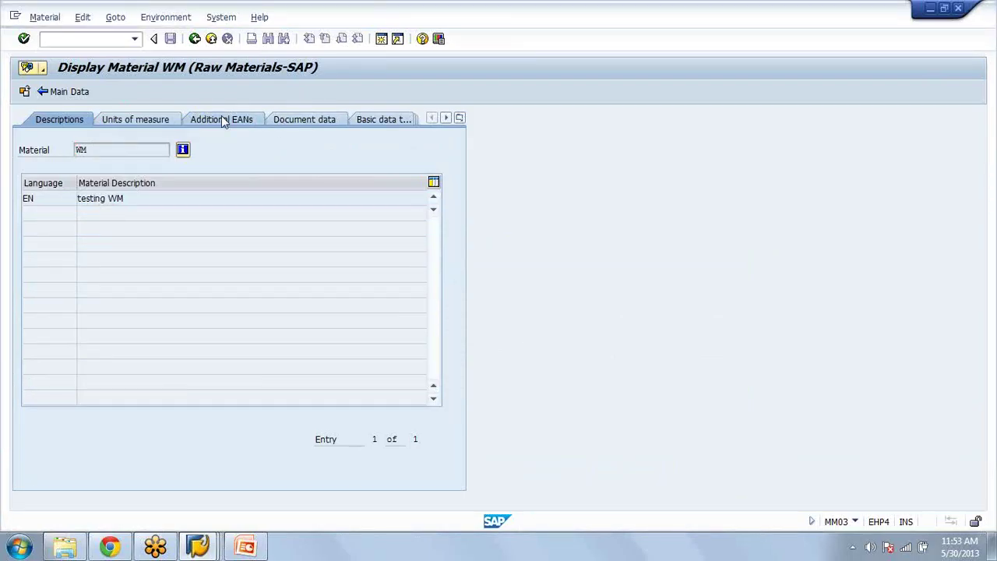
{"action": "left_click", "coordinate": [221, 119]}
{"action": "left_click", "coordinate": [137, 125]}
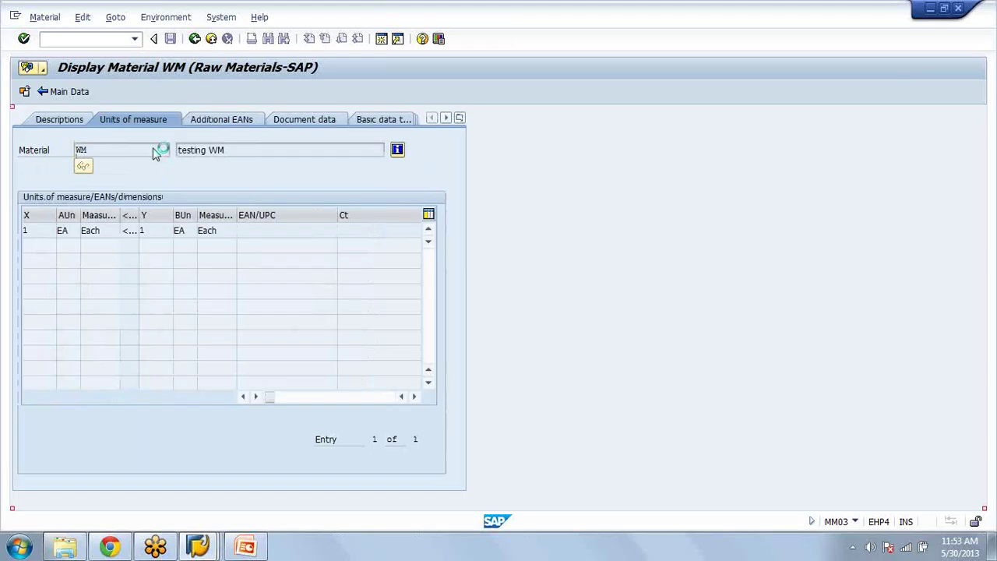
Step: Scroll through the remaining additional-data tabs and back, then call up the list of open SAP windows
{"action": "left_click", "coordinate": [445, 118]}
{"action": "left_click", "coordinate": [446, 117]}
{"action": "left_click", "coordinate": [446, 118]}
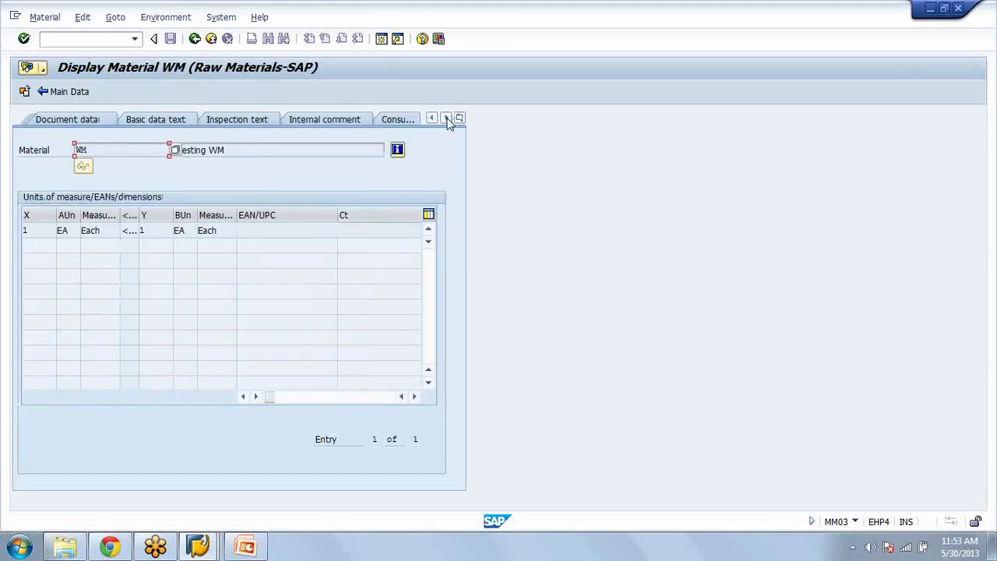
{"action": "left_click", "coordinate": [447, 119]}
{"action": "left_click", "coordinate": [431, 120]}
{"action": "left_click", "coordinate": [431, 119]}
{"action": "left_click", "coordinate": [430, 119]}
{"action": "left_click", "coordinate": [431, 119]}
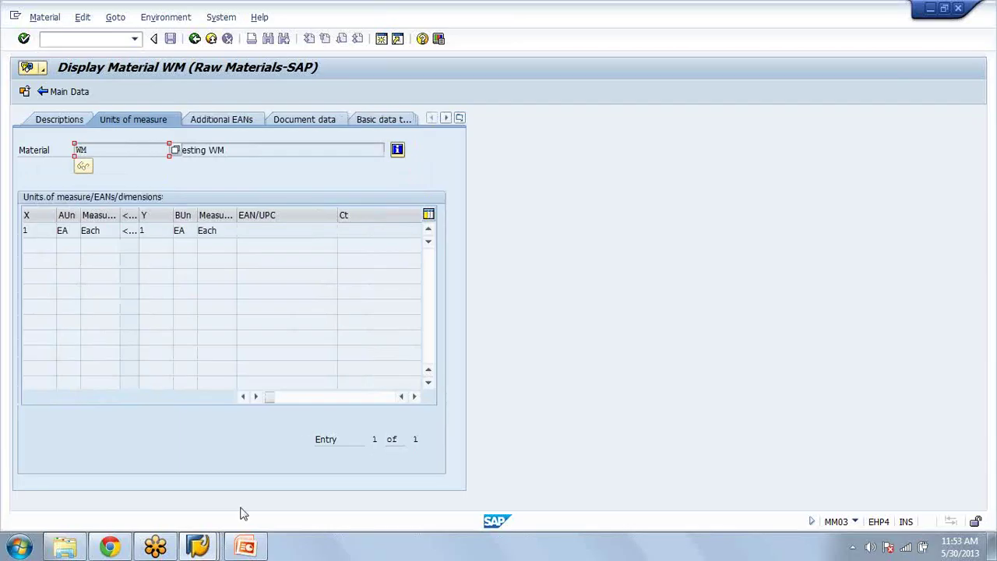
{"action": "left_click", "coordinate": [204, 546]}
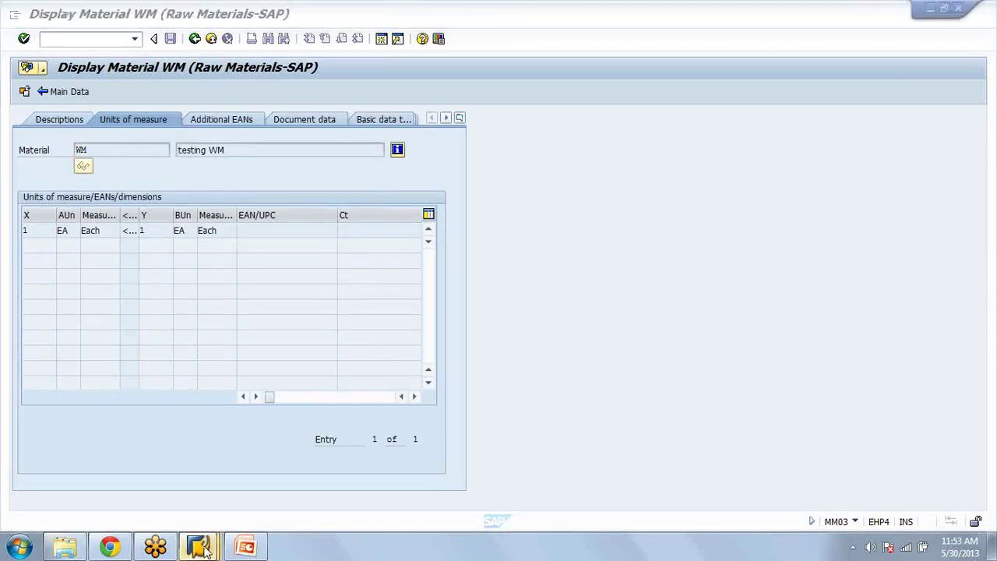
{"action": "left_click", "coordinate": [205, 548]}
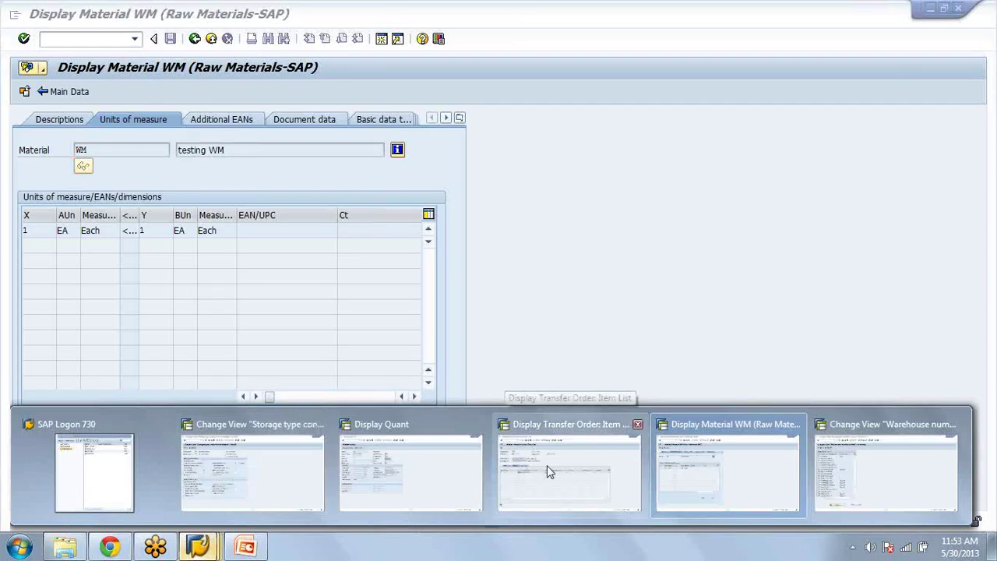
Step: Switch to the LS23 quant display for bin 01-06-03 (119 EA) and select the storage unit type
{"action": "left_click", "coordinate": [440, 462]}
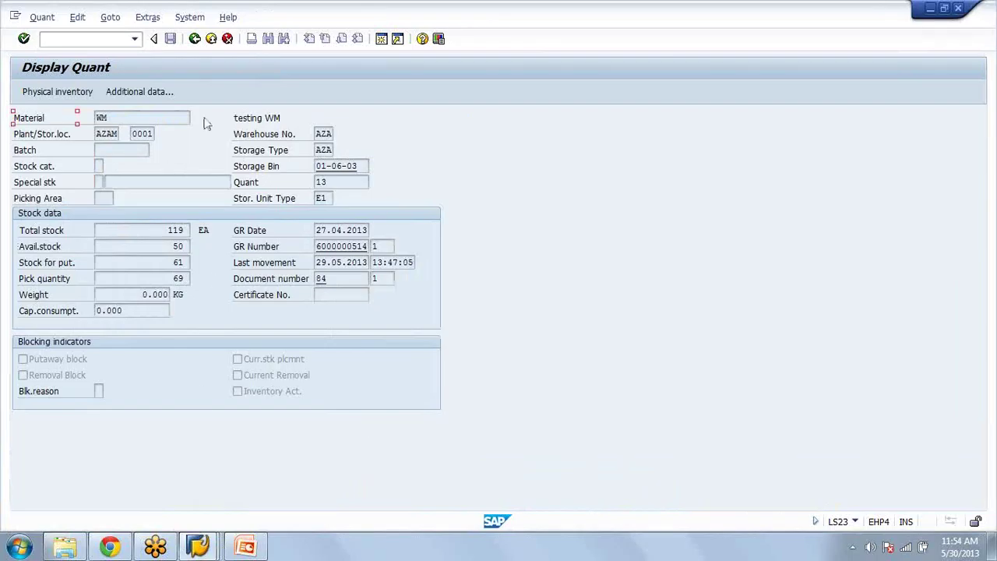
{"action": "left_click", "coordinate": [325, 198]}
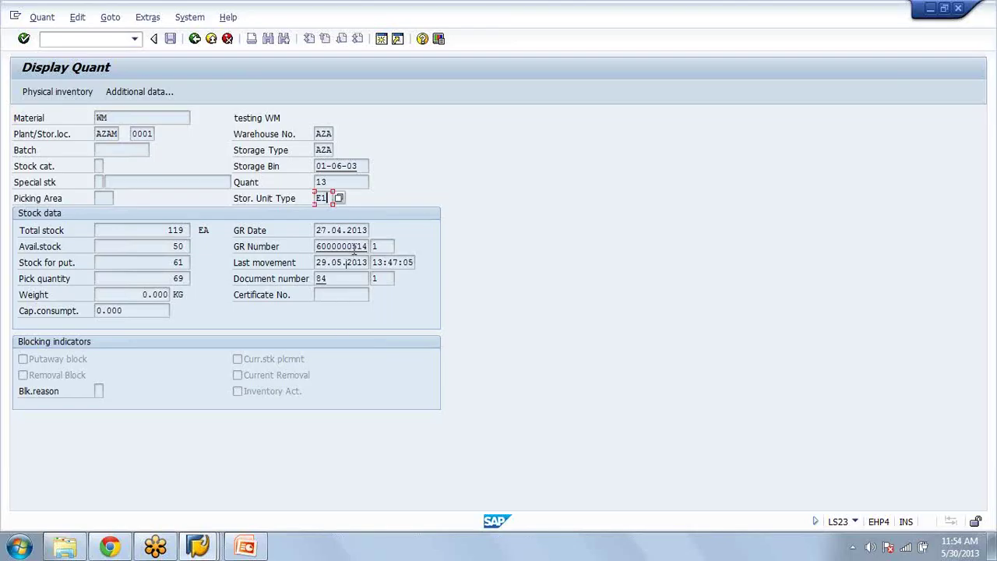
Step: Open storage bin 01-06-03 and view the stock held in it
{"action": "left_click", "coordinate": [339, 166]}
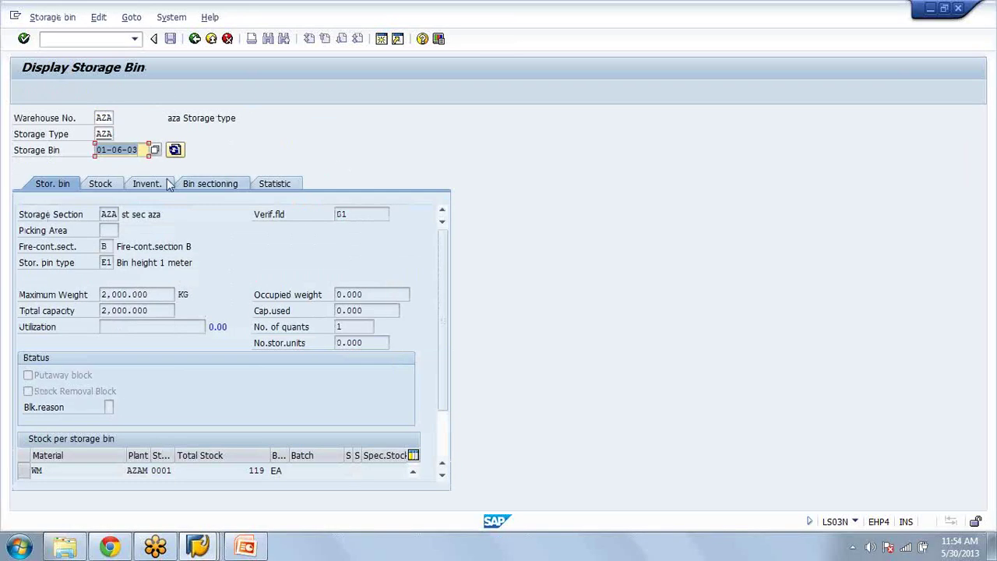
{"action": "left_click", "coordinate": [117, 186]}
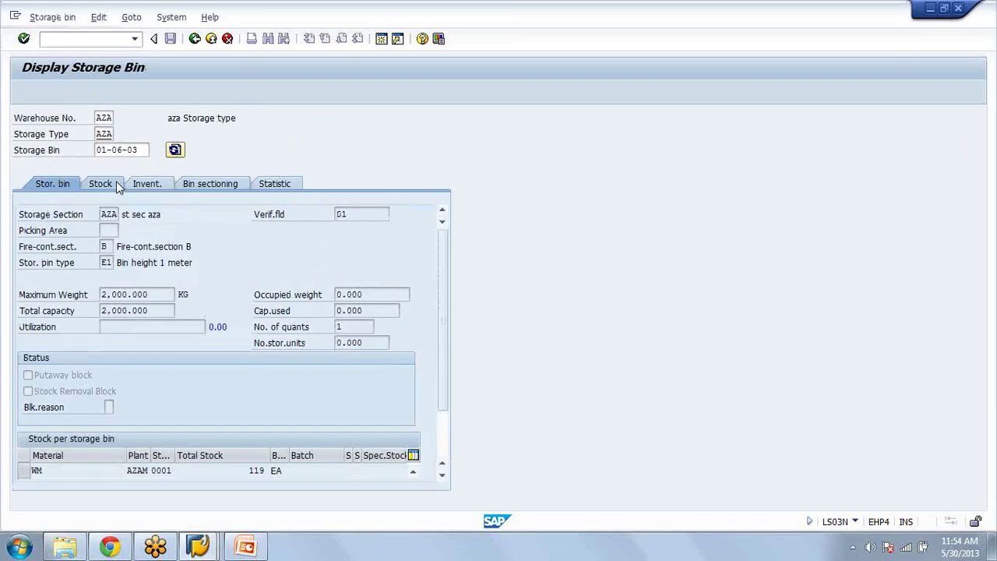
{"action": "left_click", "coordinate": [52, 185]}
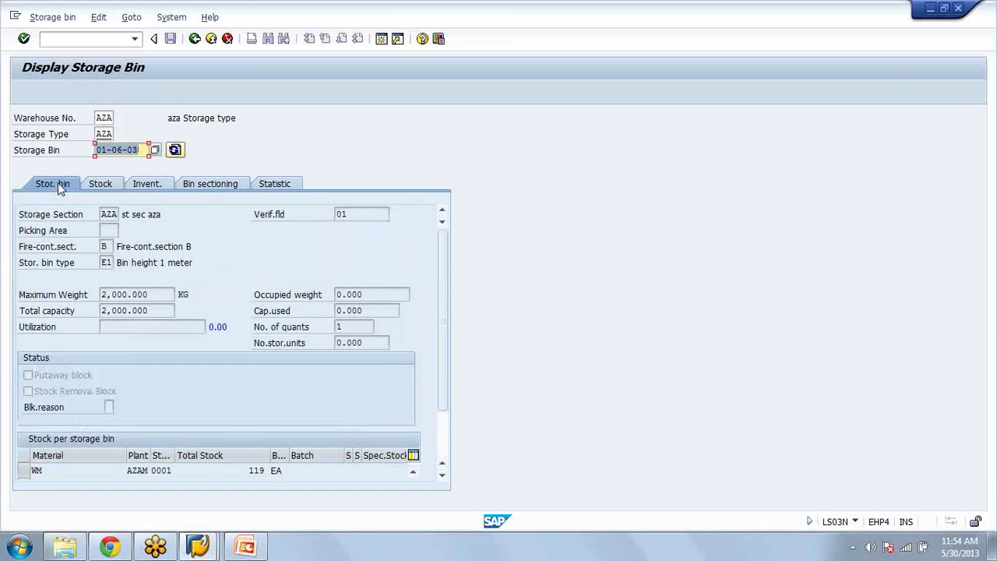
{"action": "left_click", "coordinate": [119, 185]}
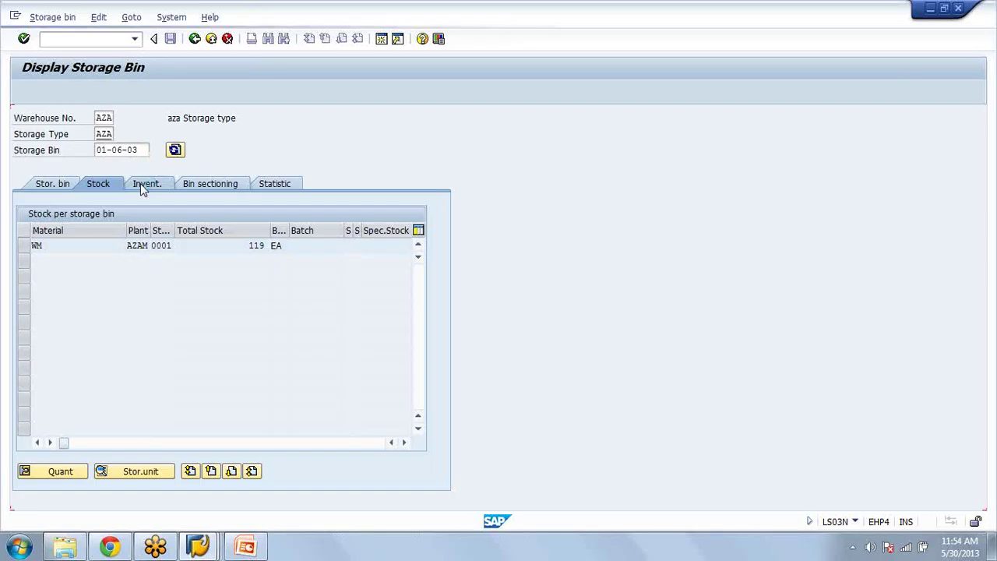
Step: Check the bin's inventory history with count versions, sectioning and statistics, then open transfer order 84
{"action": "left_click", "coordinate": [140, 184]}
{"action": "left_click", "coordinate": [338, 325]}
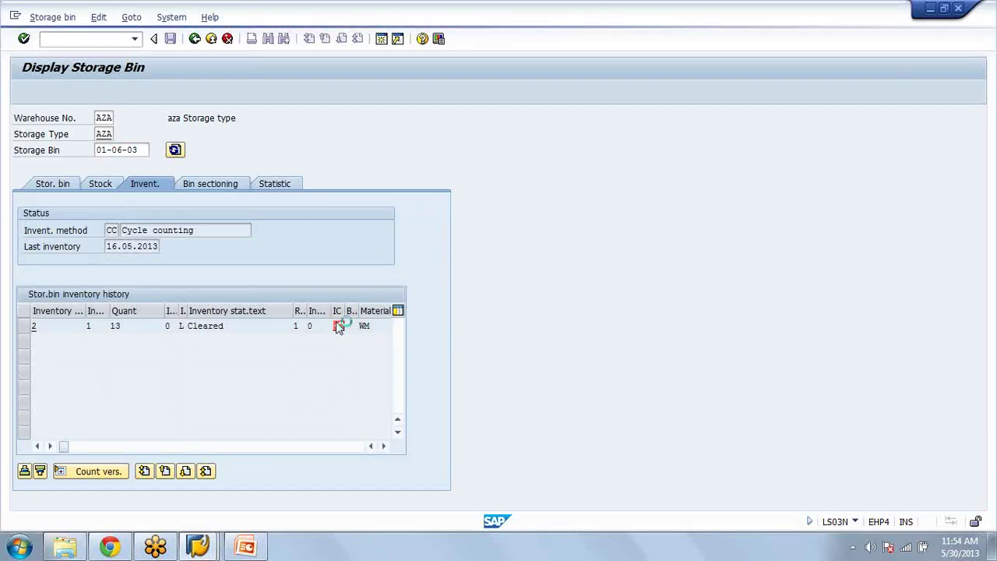
{"action": "left_click", "coordinate": [117, 472]}
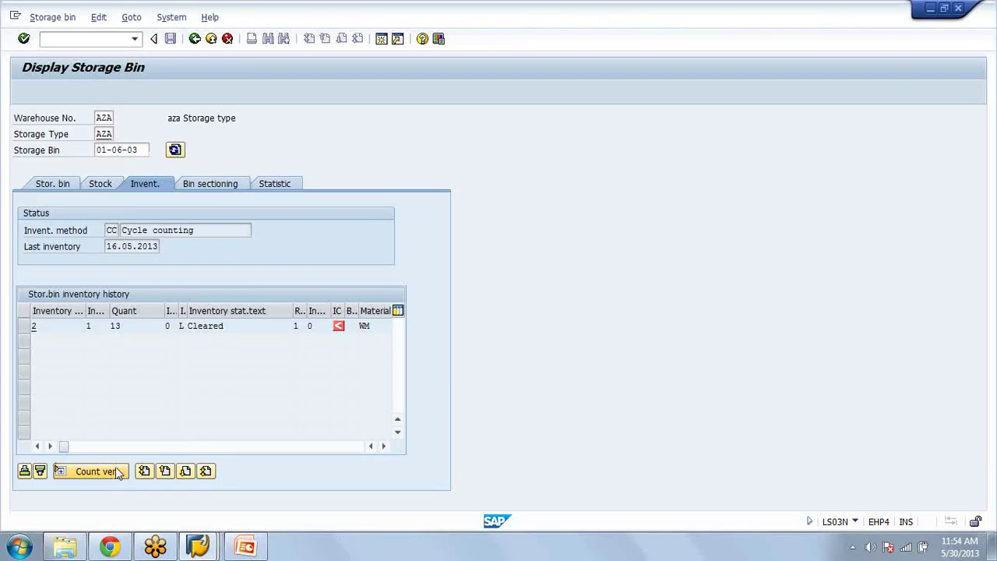
{"action": "left_click", "coordinate": [117, 472]}
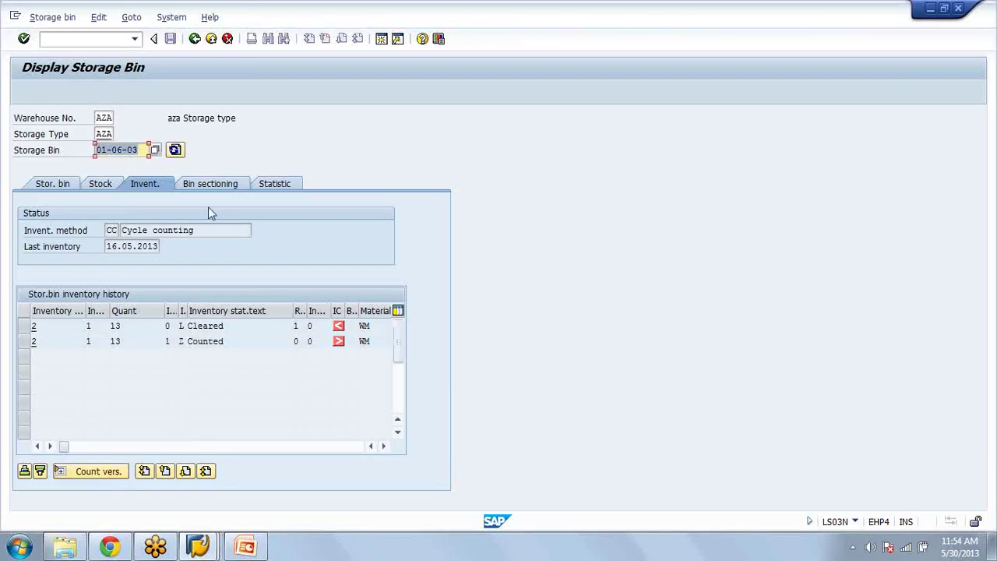
{"action": "left_click", "coordinate": [211, 183]}
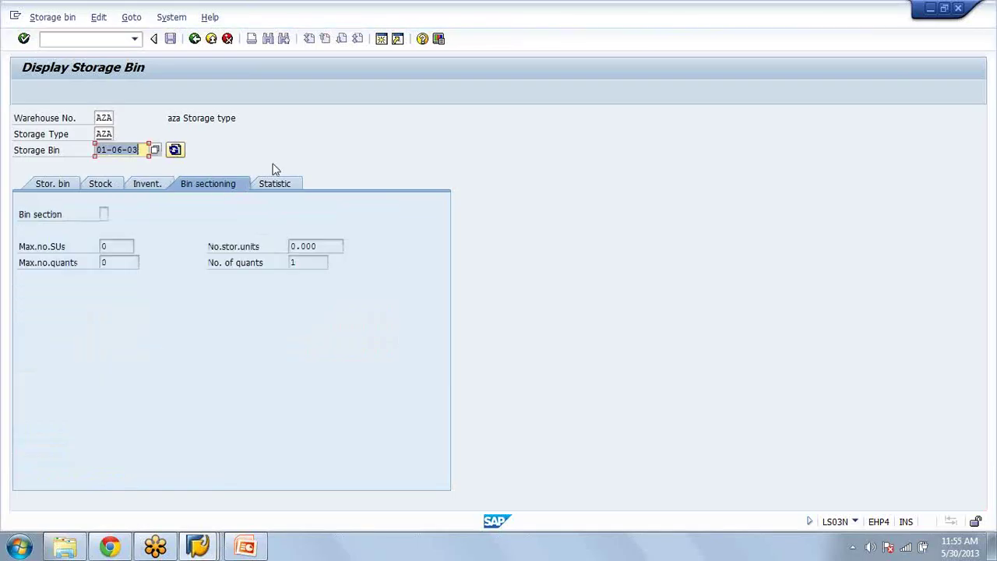
{"action": "left_click", "coordinate": [276, 183]}
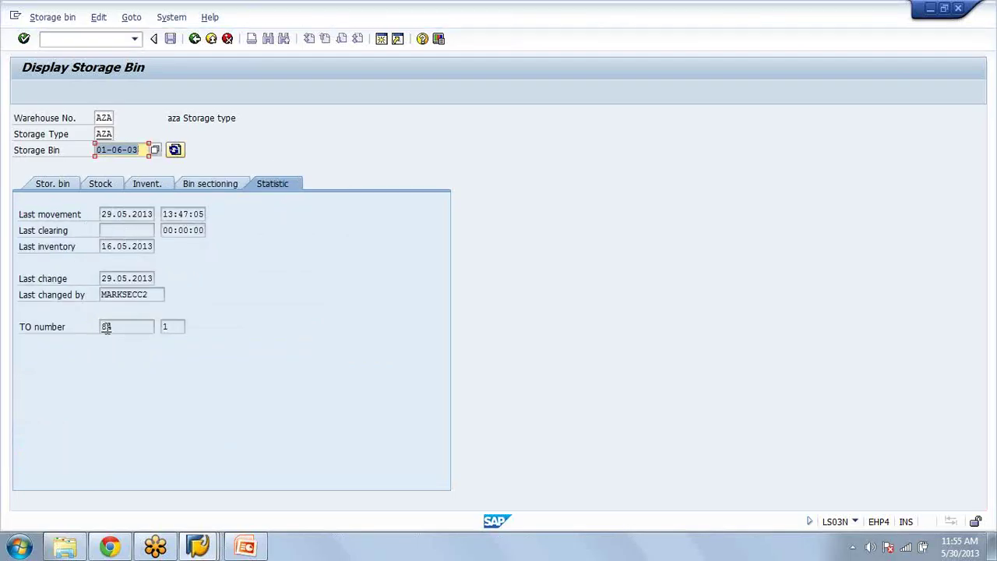
{"action": "double_click", "coordinate": [106, 327]}
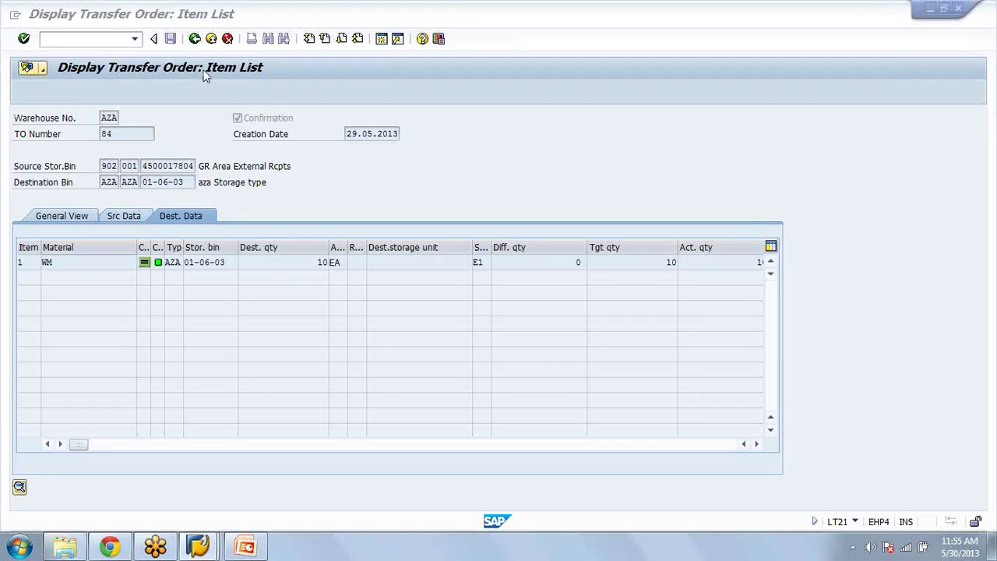
{"action": "key", "text": "alt+Tab"}
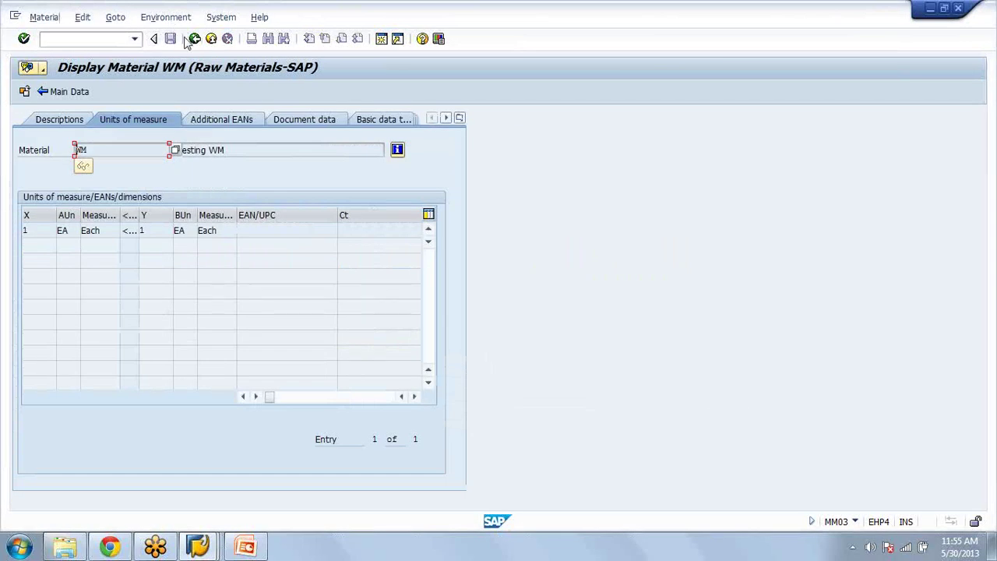
{"action": "key", "text": "alt+Tab"}
{"action": "left_click", "coordinate": [195, 39]}
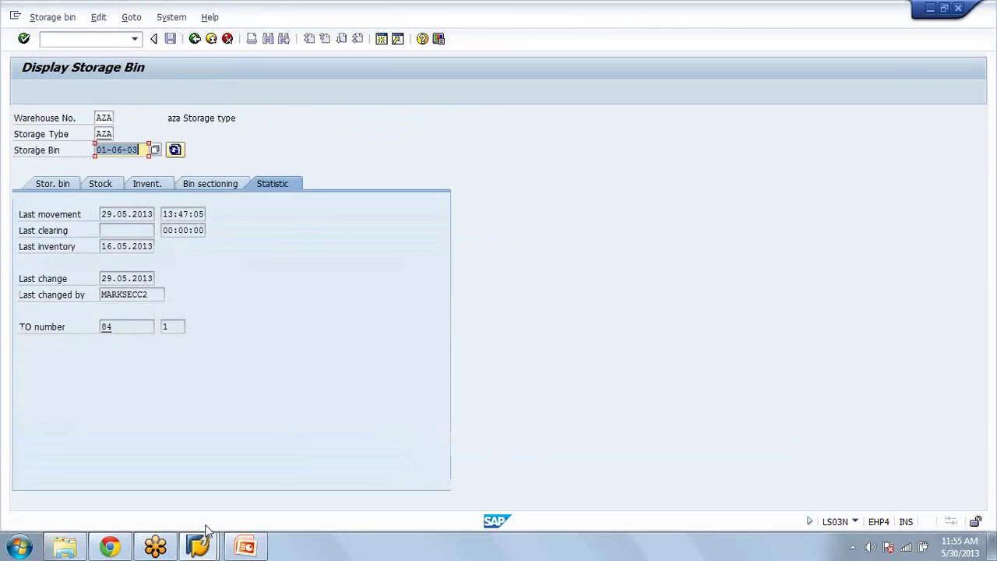
{"action": "left_click", "coordinate": [200, 544]}
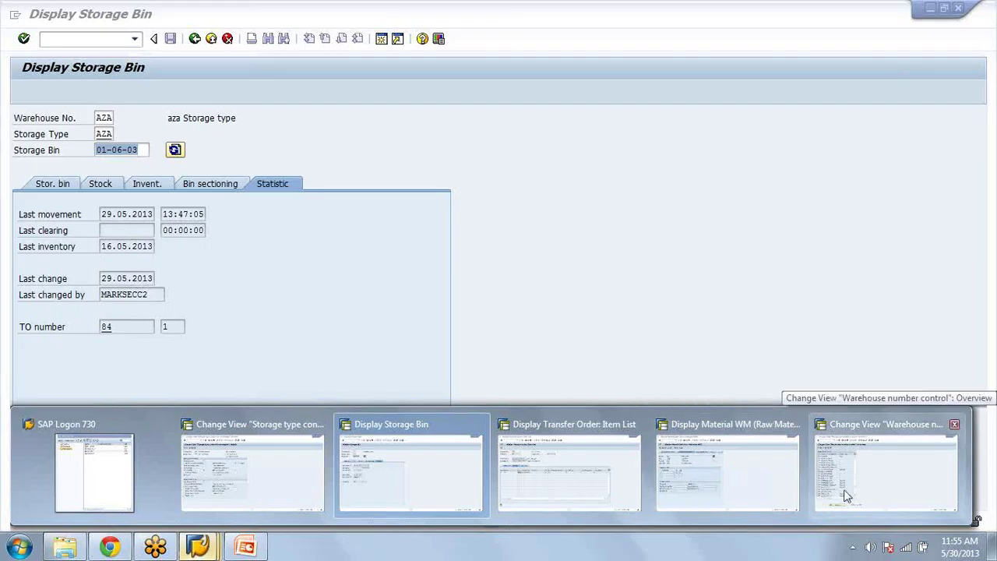
Step: Switch windows to bring back transfer order 78's item list showing 20 EA from bin 01-06-03
{"action": "left_click", "coordinate": [711, 478]}
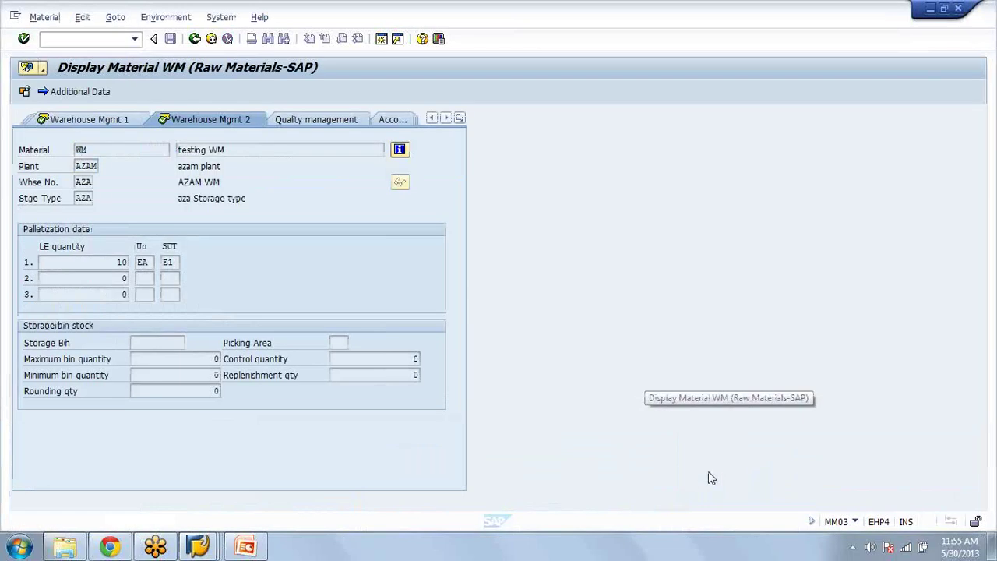
{"action": "left_click", "coordinate": [200, 540]}
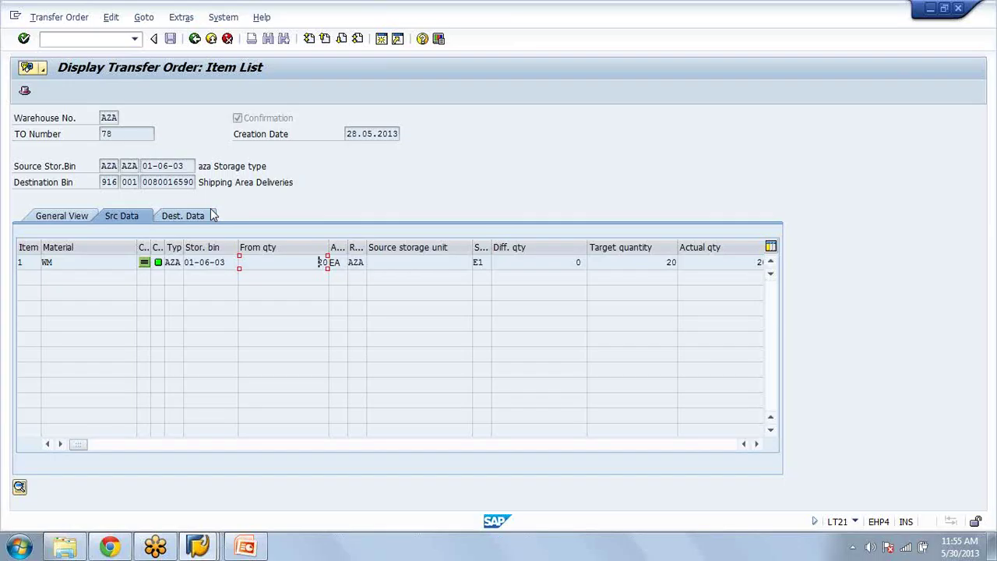
{"action": "left_click", "coordinate": [198, 547]}
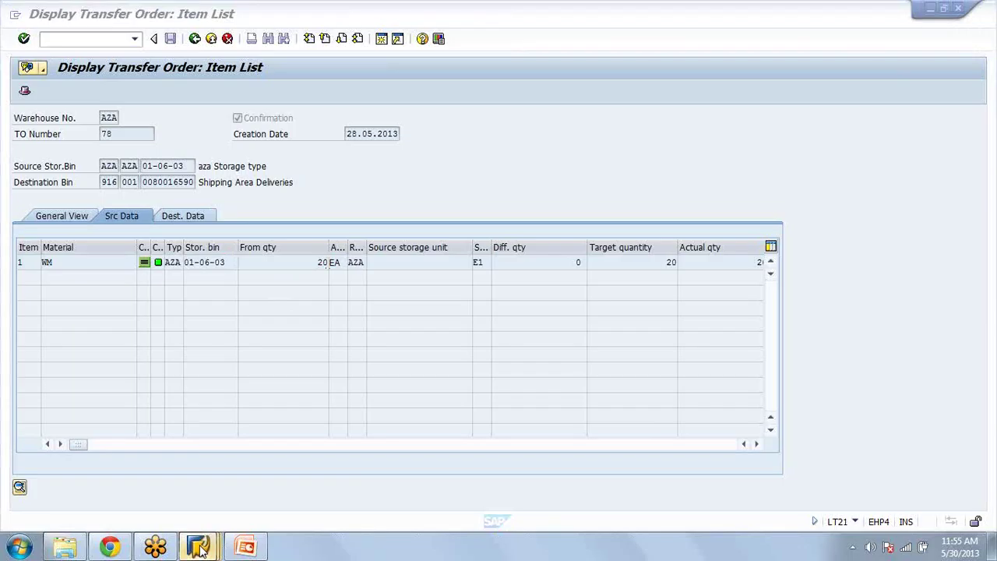
{"action": "mouse_move", "coordinate": [198, 548]}
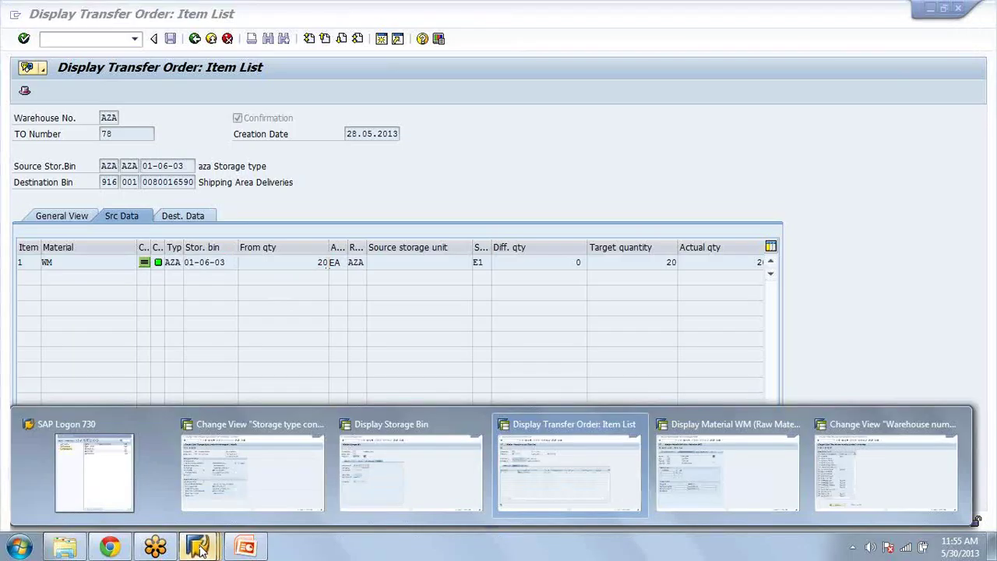
Step: Position on storage type AZA to check its strategies (putaway I, stock removal F), then back out to the IMG tree
{"action": "left_click", "coordinate": [267, 468]}
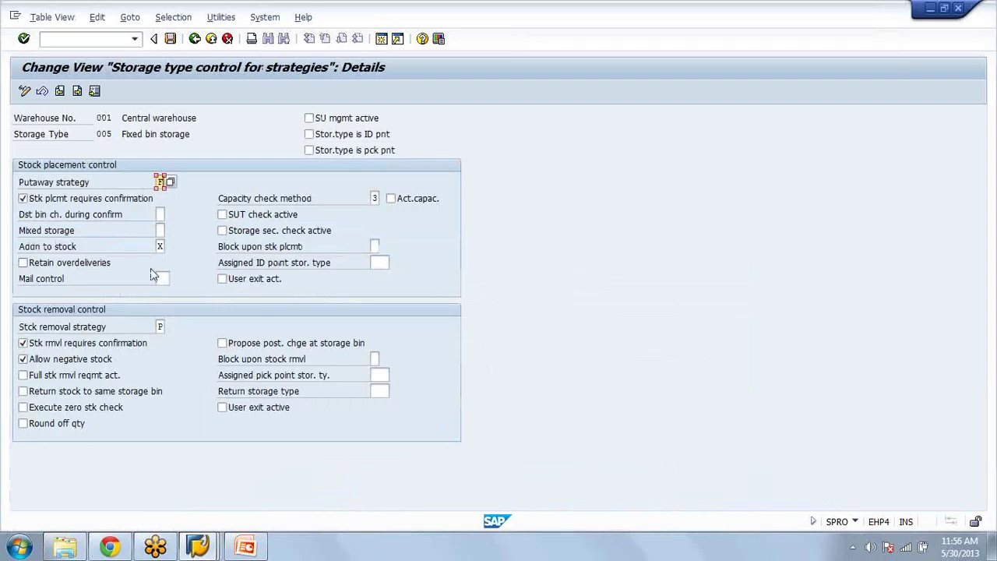
{"action": "left_click", "coordinate": [197, 43]}
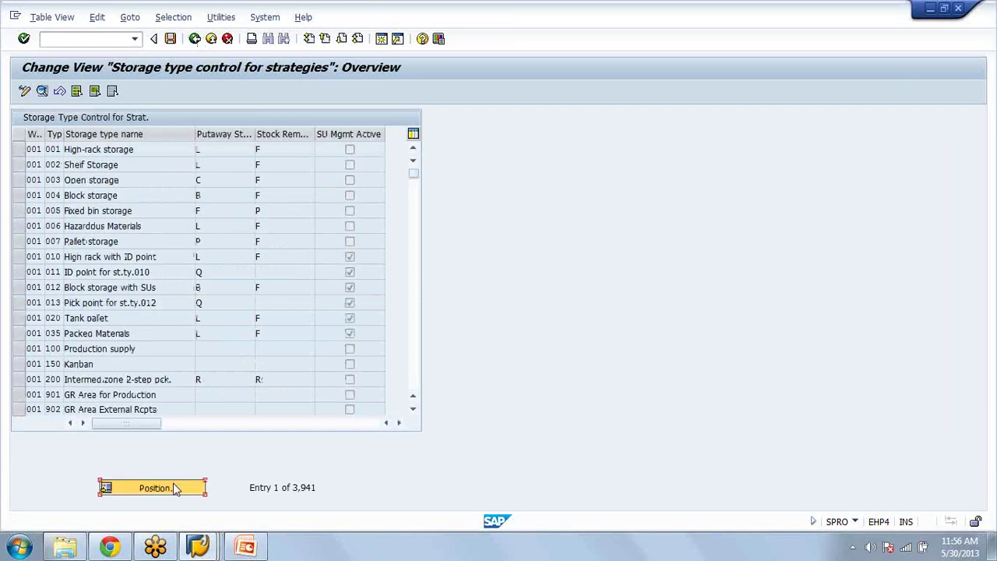
{"action": "left_click", "coordinate": [152, 487]}
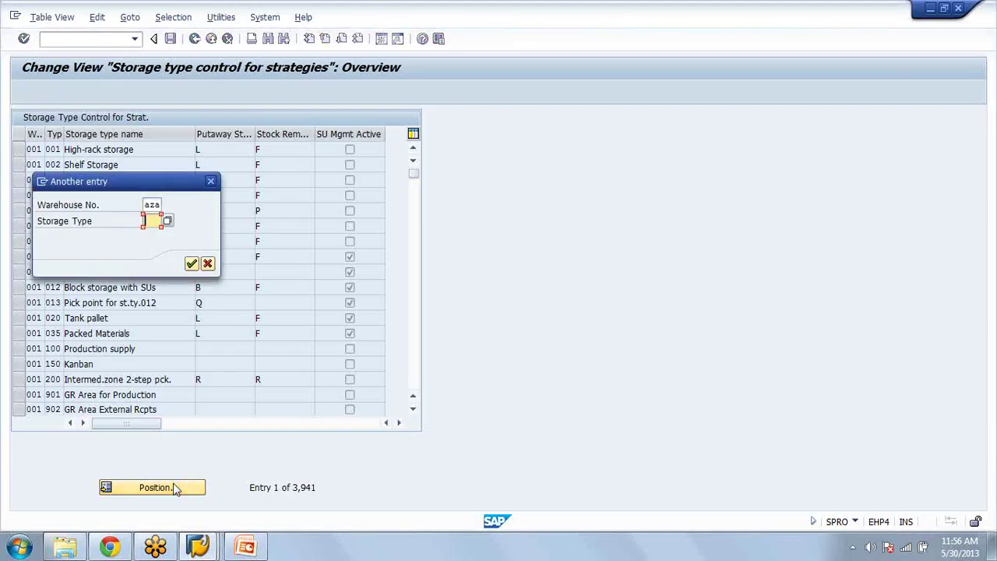
{"action": "type", "text": "aza"}
{"action": "key", "text": "Return"}
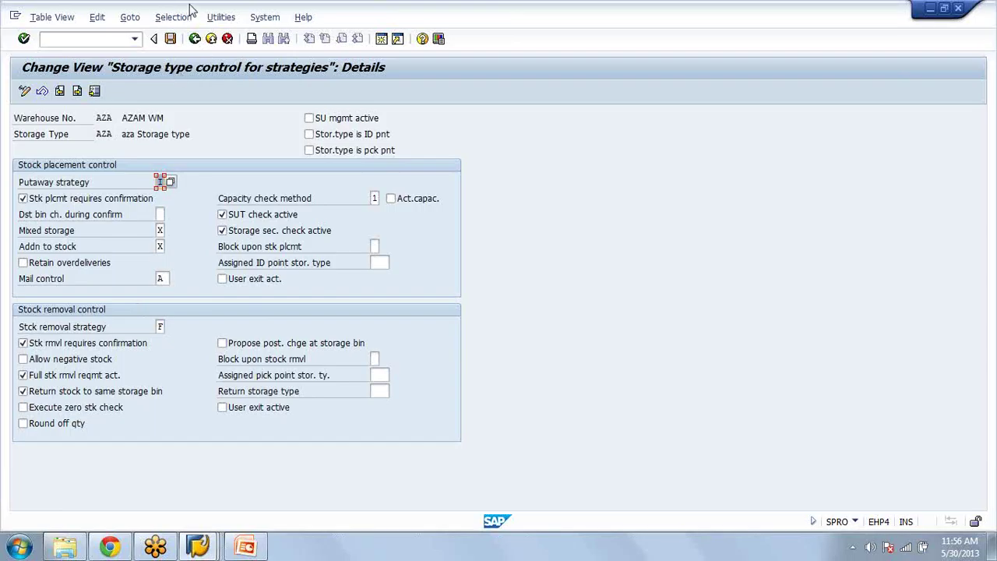
{"action": "left_click", "coordinate": [194, 40]}
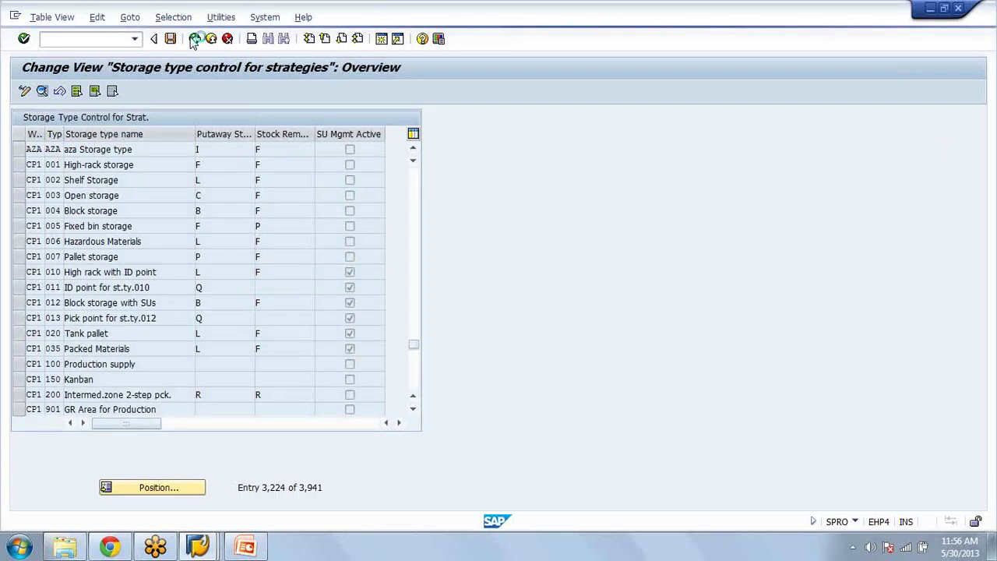
{"action": "left_click", "coordinate": [193, 38]}
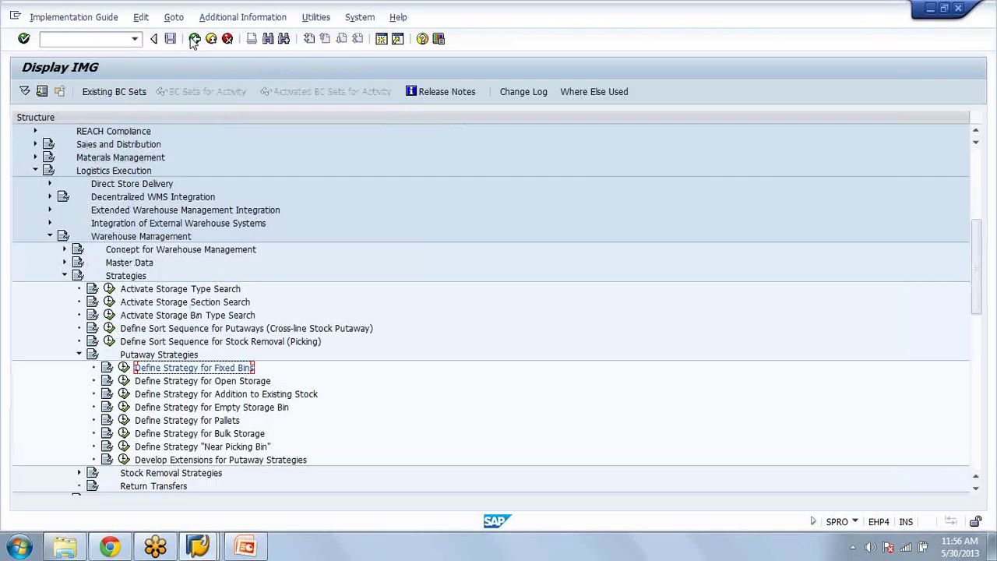
Step: Expand Master Data in the implementation guide, briefly opening and closing Storage Bins
{"action": "left_click", "coordinate": [65, 263]}
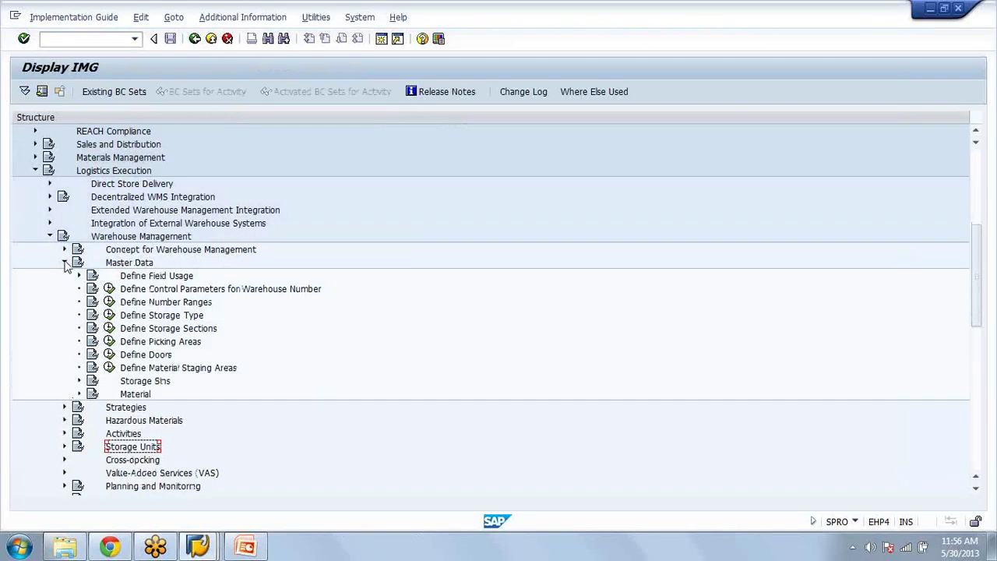
{"action": "left_click", "coordinate": [78, 381]}
{"action": "left_click", "coordinate": [78, 381]}
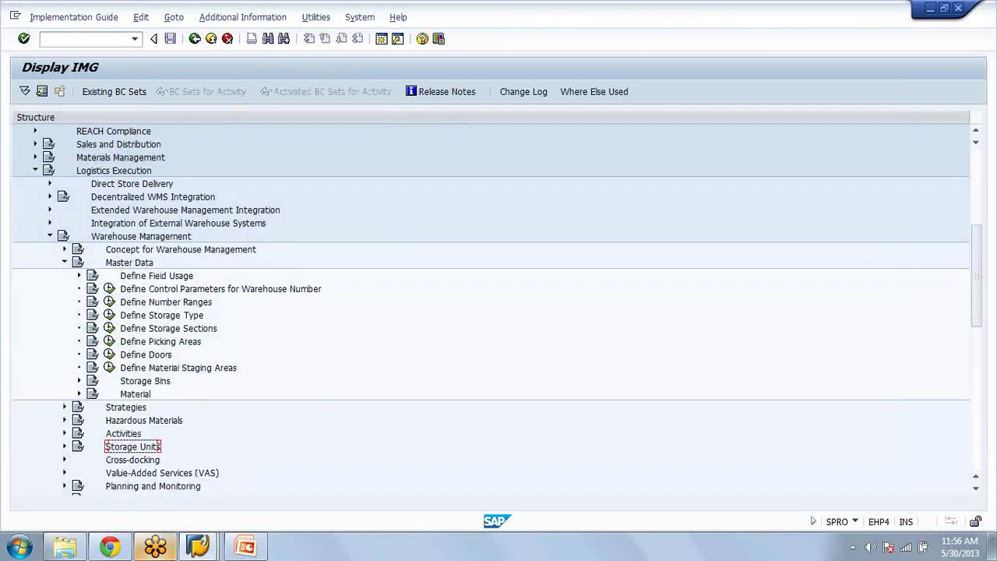
Step: Bring forward the open storage bin display window for bin 01-06-03 of storage type AZA
{"action": "left_click", "coordinate": [199, 548]}
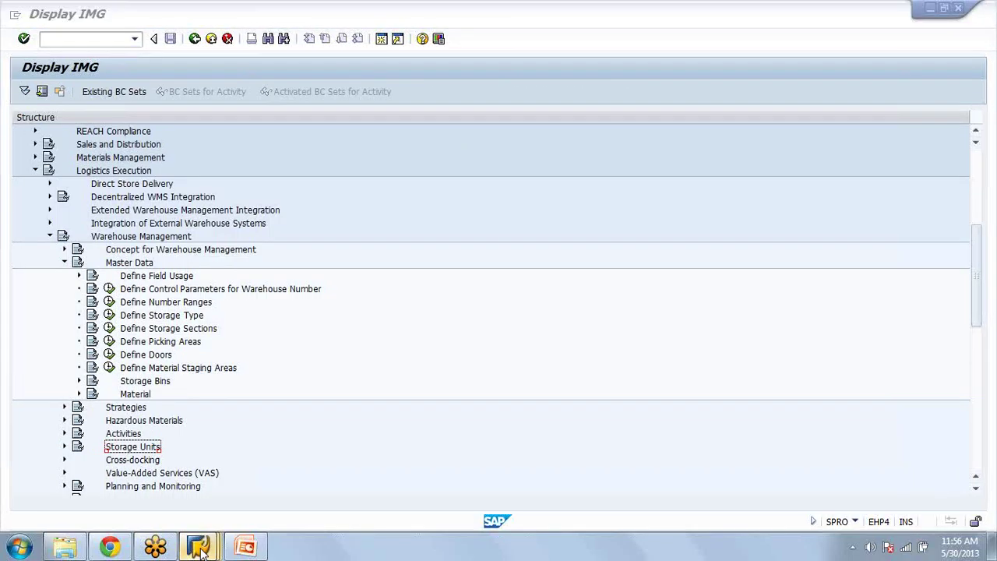
{"action": "left_click", "coordinate": [199, 548]}
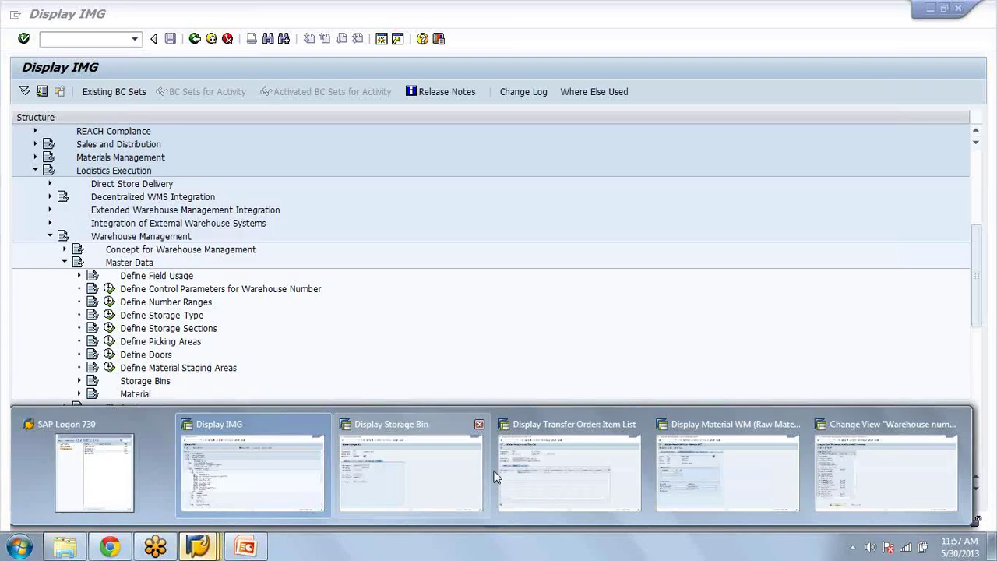
{"action": "left_click", "coordinate": [495, 473]}
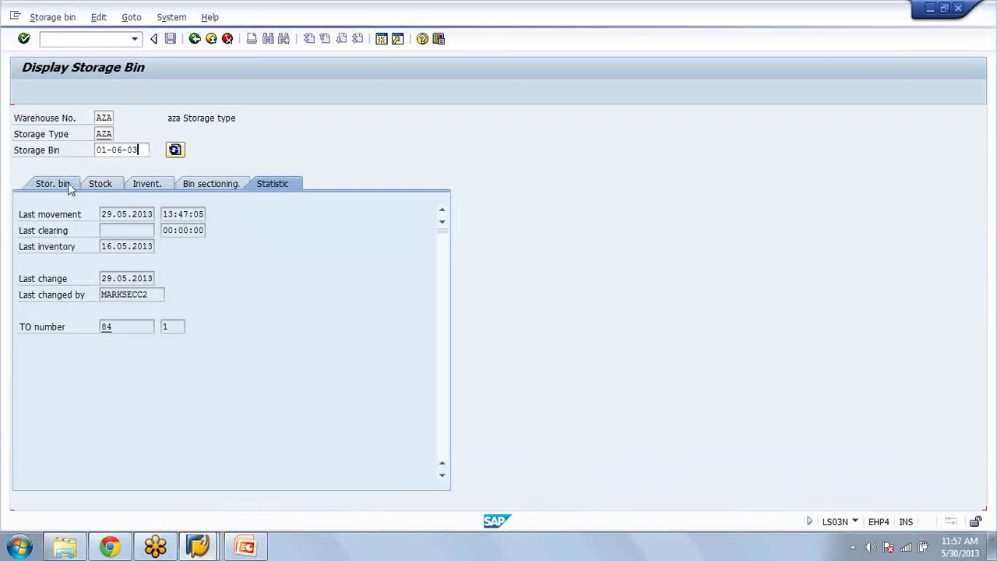
Step: Check quant 13 for the WM stock row (50 EA available, 69 EA to pick), then return to bin 01-06-03
{"action": "left_click", "coordinate": [53, 183]}
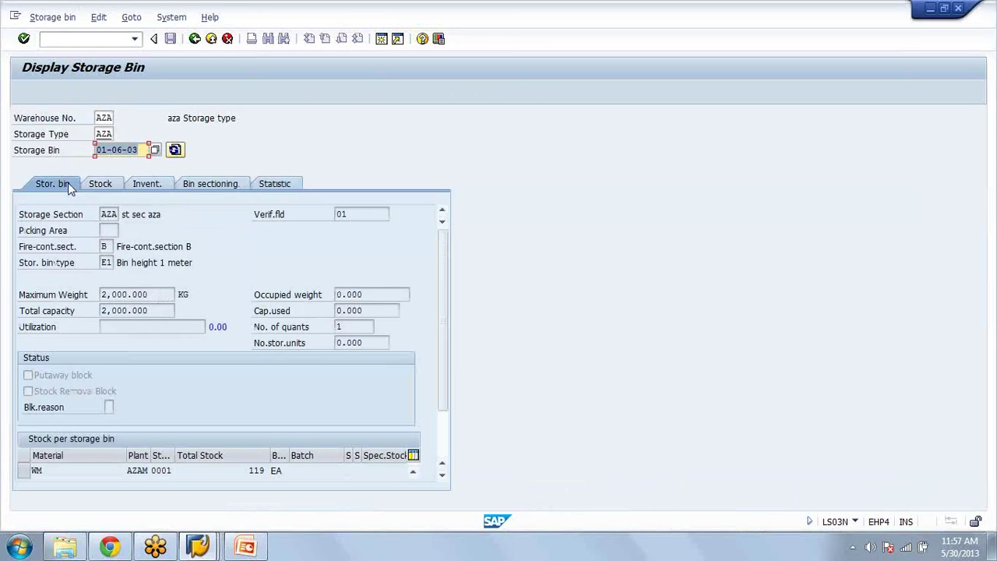
{"action": "left_click", "coordinate": [23, 472]}
{"action": "left_click", "coordinate": [22, 470]}
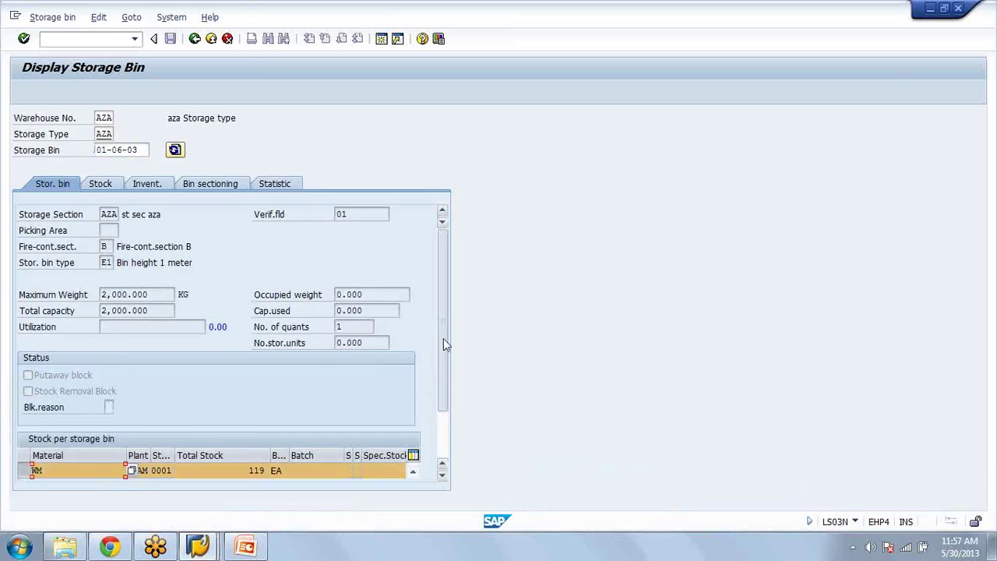
{"action": "scroll", "coordinate": [444, 366], "scroll_direction": "down", "scroll_amount": 1}
{"action": "scroll", "coordinate": [445, 398], "scroll_direction": "down", "scroll_amount": 1}
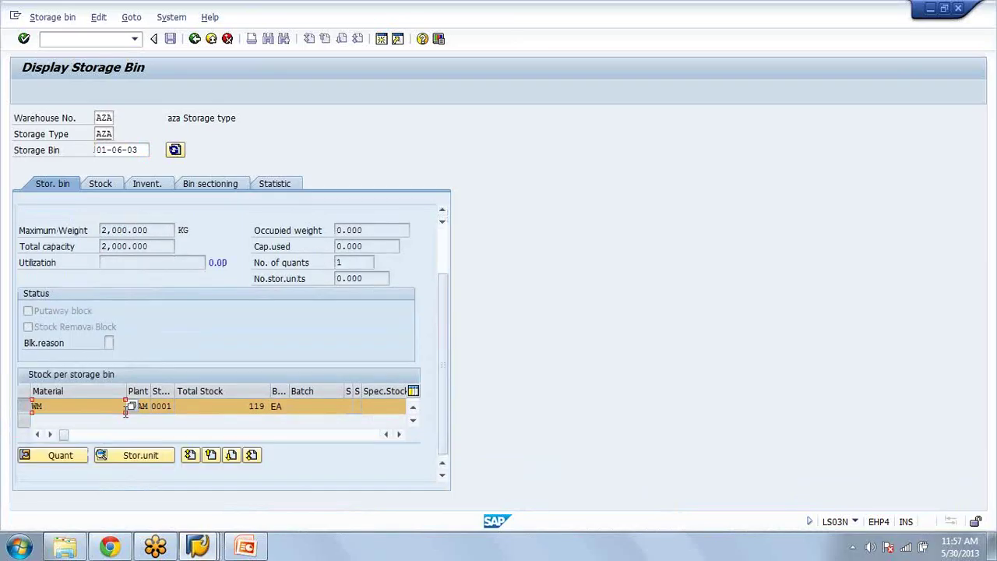
{"action": "left_click", "coordinate": [71, 465]}
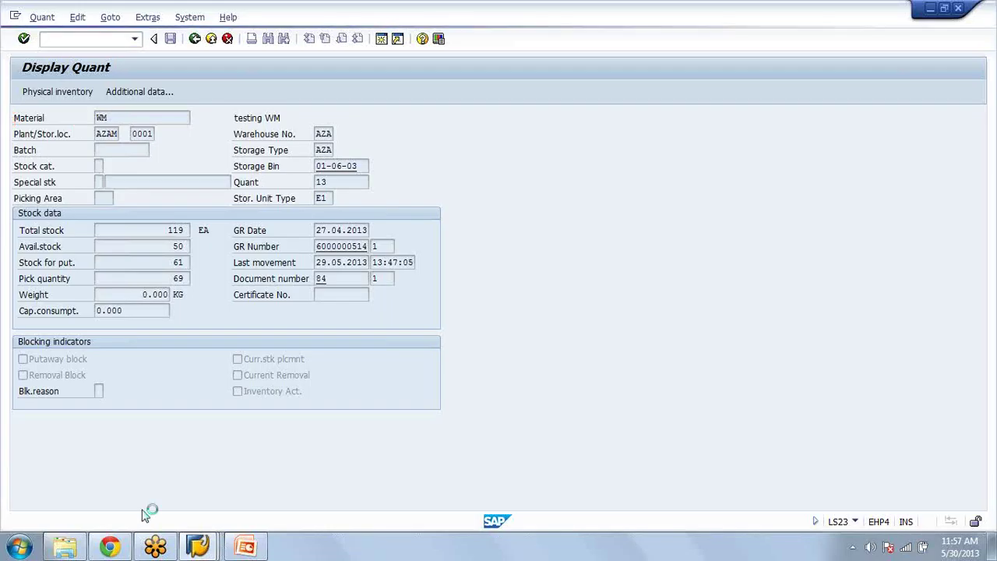
{"action": "key", "text": "F3"}
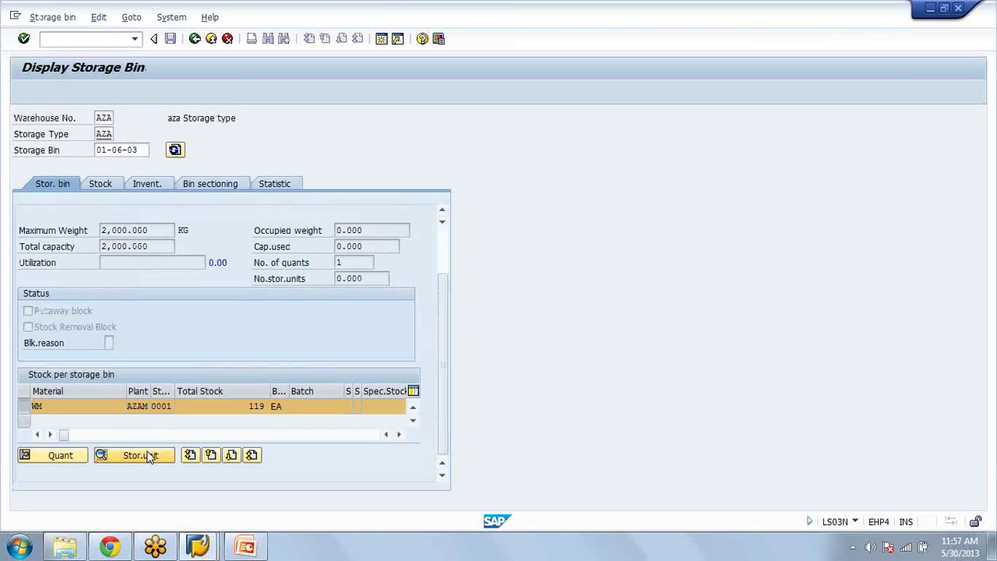
Step: Check the WM stock's storage unit, open quant 13's details, and start a new SAP session
{"action": "left_click", "coordinate": [148, 456]}
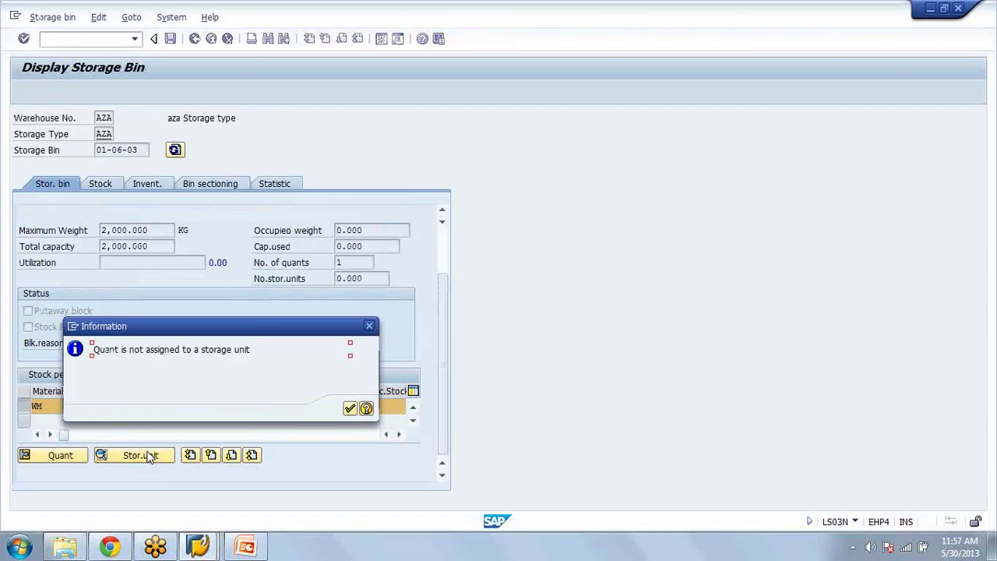
{"action": "left_click", "coordinate": [350, 410]}
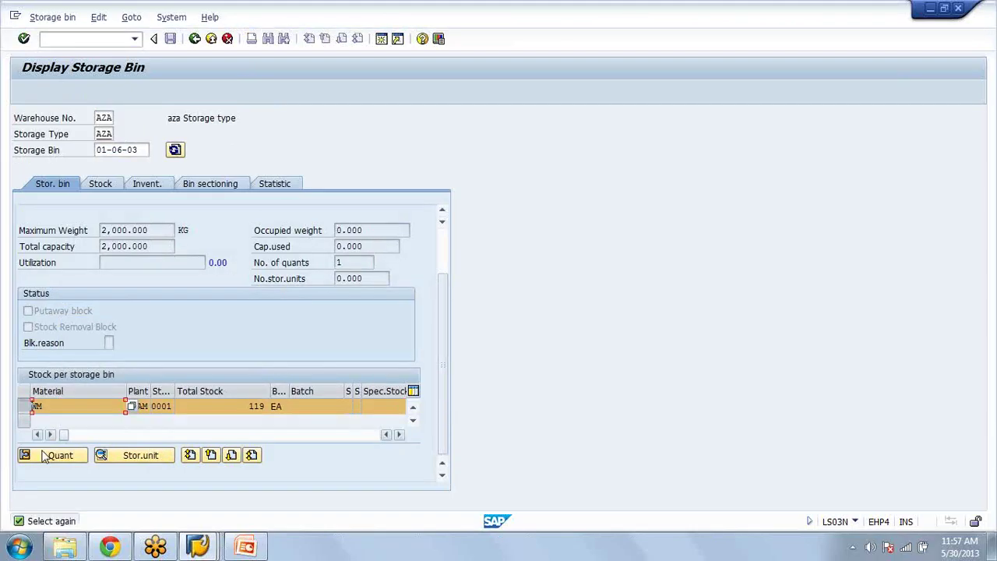
{"action": "left_click", "coordinate": [53, 456]}
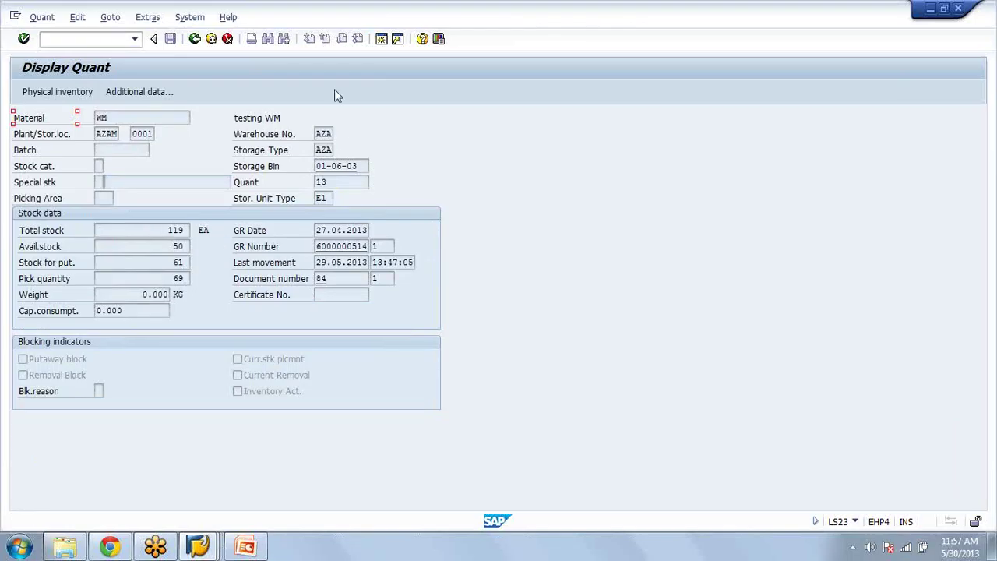
{"action": "left_click", "coordinate": [381, 39]}
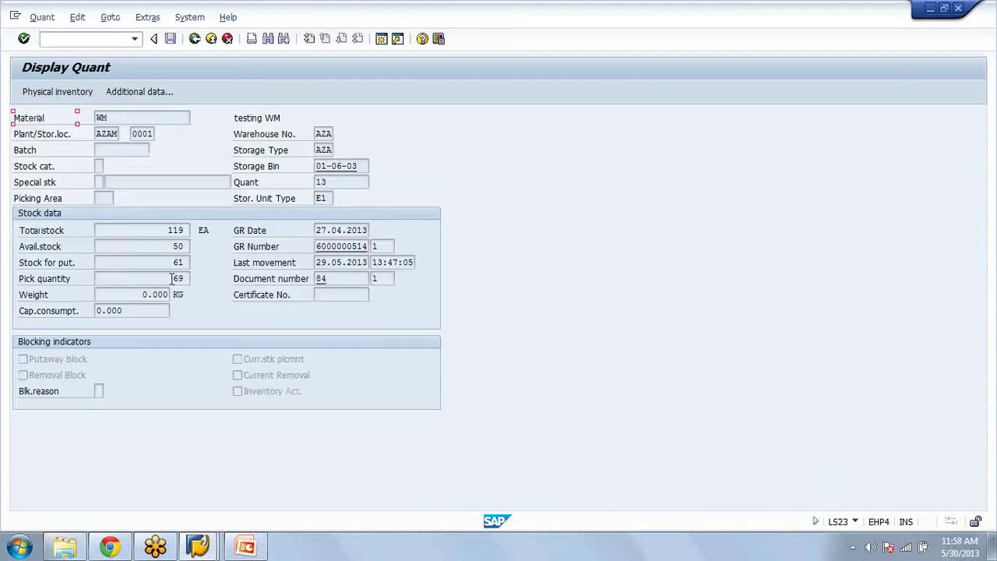
Step: Compare transfer order 78's item (20 EA of WM from bin 01-06-03) with quant 13
{"action": "left_click", "coordinate": [173, 278]}
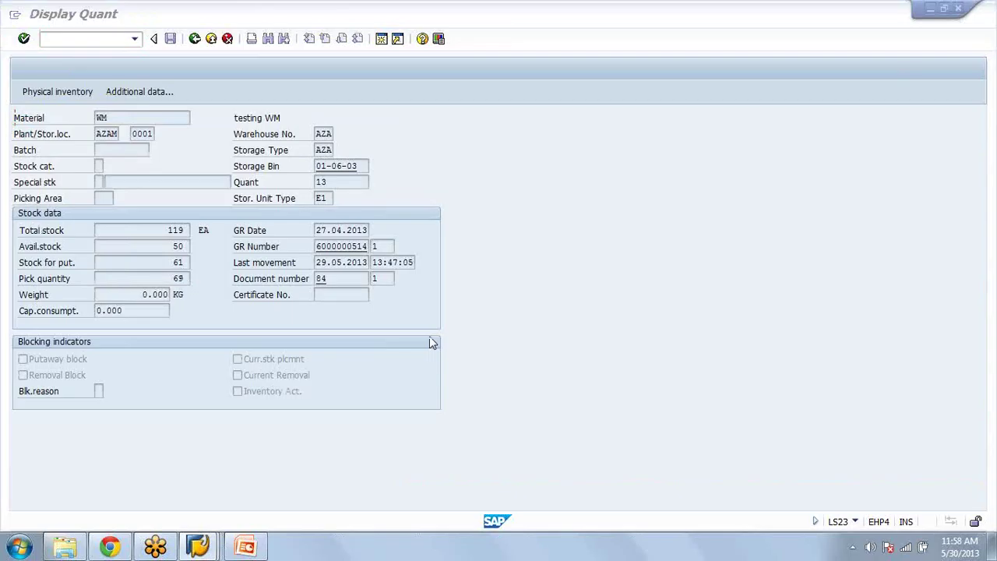
{"action": "key", "text": "alt+Tab"}
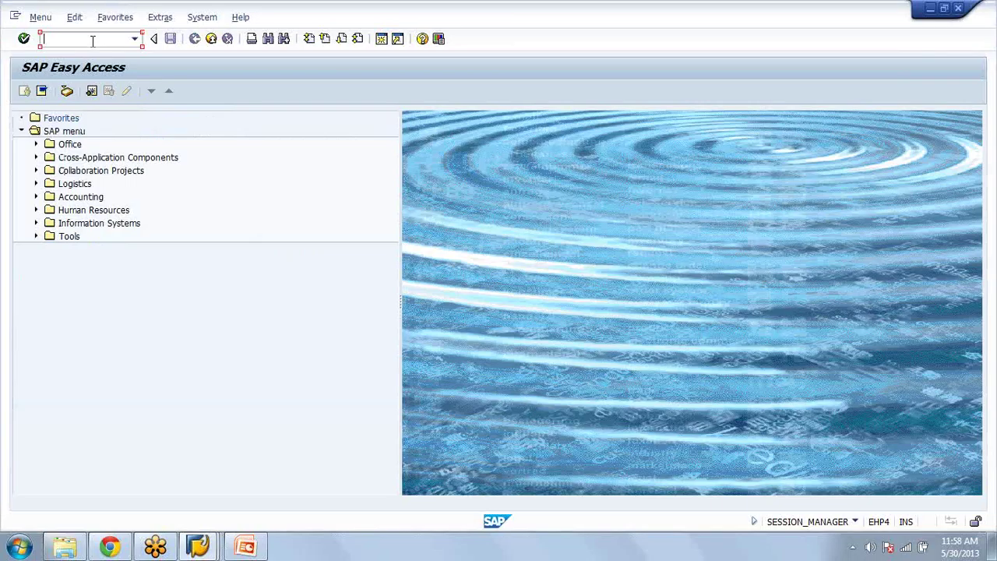
{"action": "key", "text": "alt+Tab"}
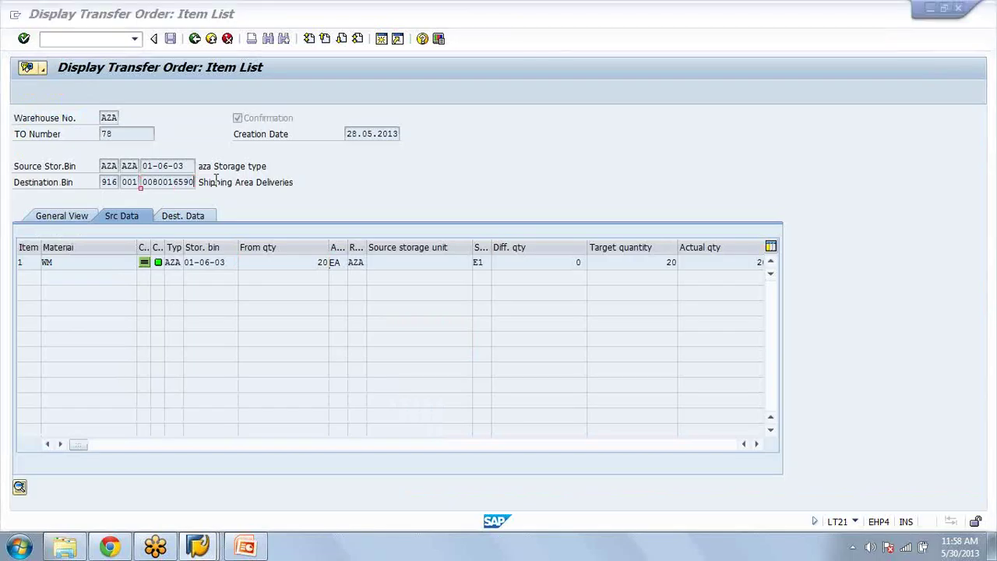
{"action": "key", "text": "alt+Tab"}
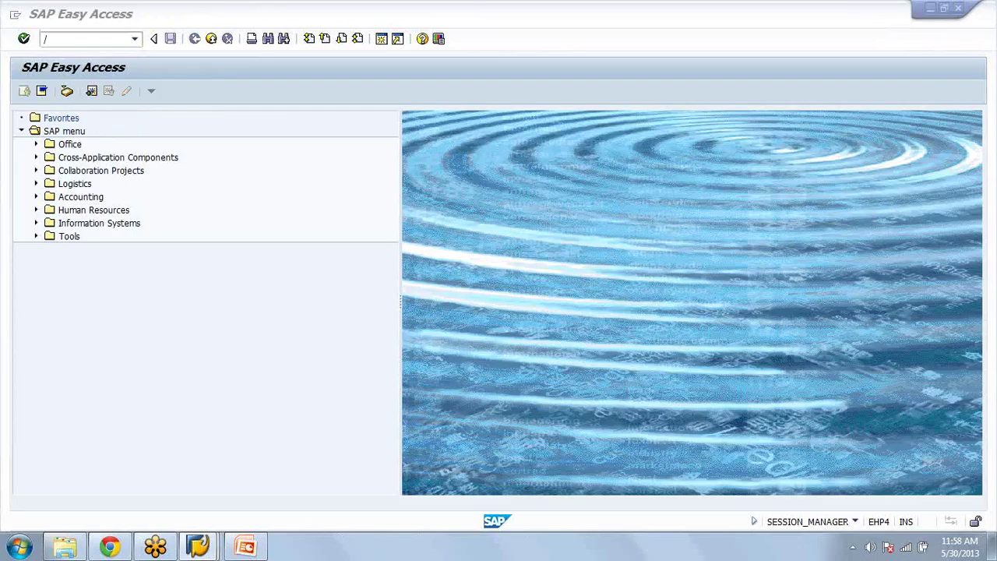
{"action": "key", "text": "alt+Tab"}
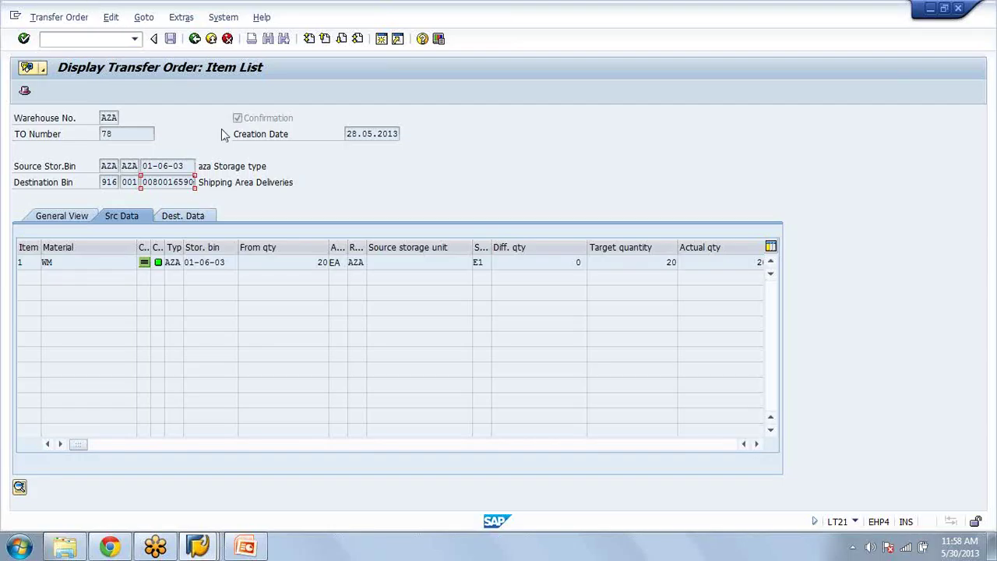
{"action": "key", "text": "alt+Tab"}
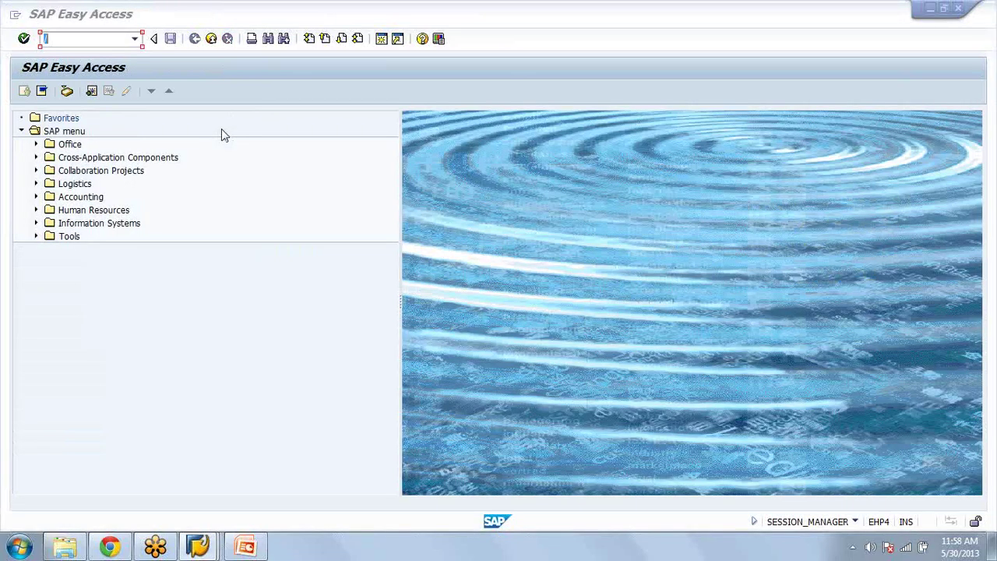
{"action": "key", "text": "alt+Tab"}
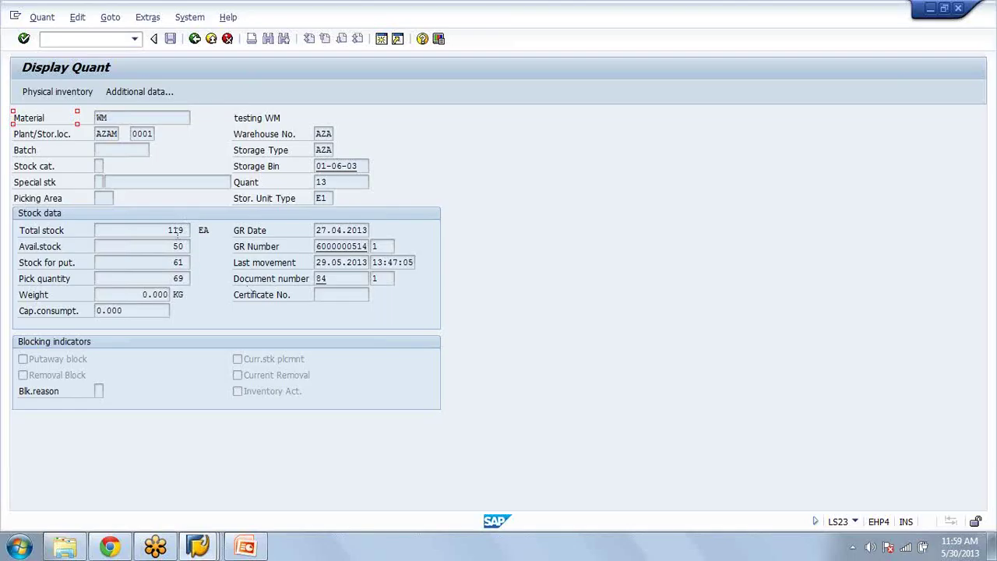
Step: Read the F1 help for quant 13's Pick quantity field, then close it
{"action": "left_click", "coordinate": [146, 227]}
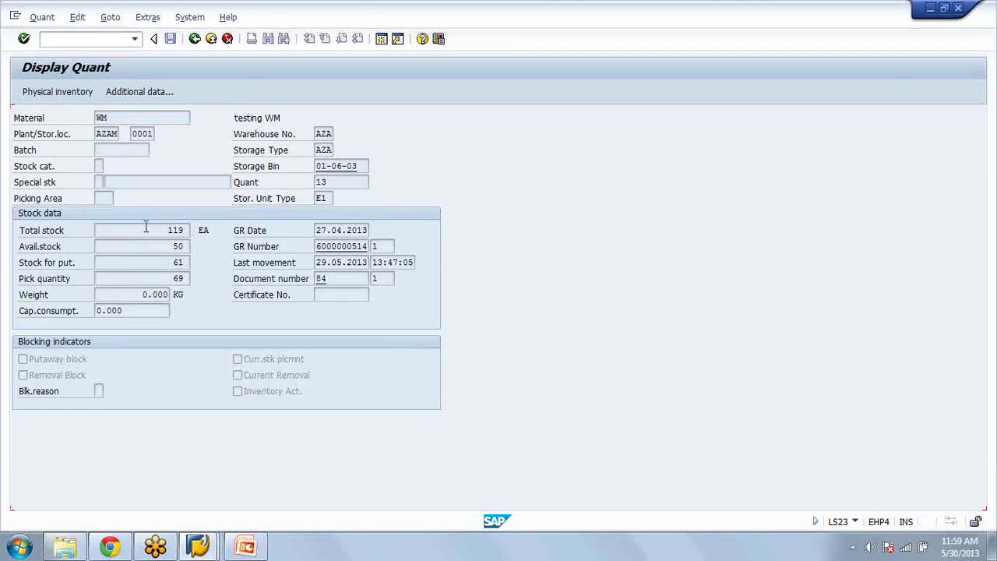
{"action": "key", "text": "F1"}
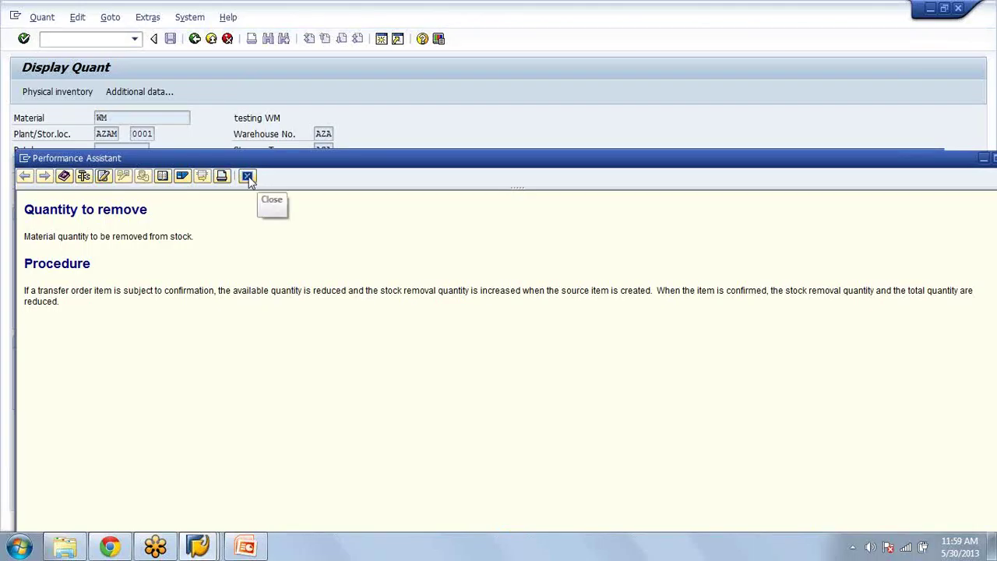
{"action": "left_click", "coordinate": [248, 177]}
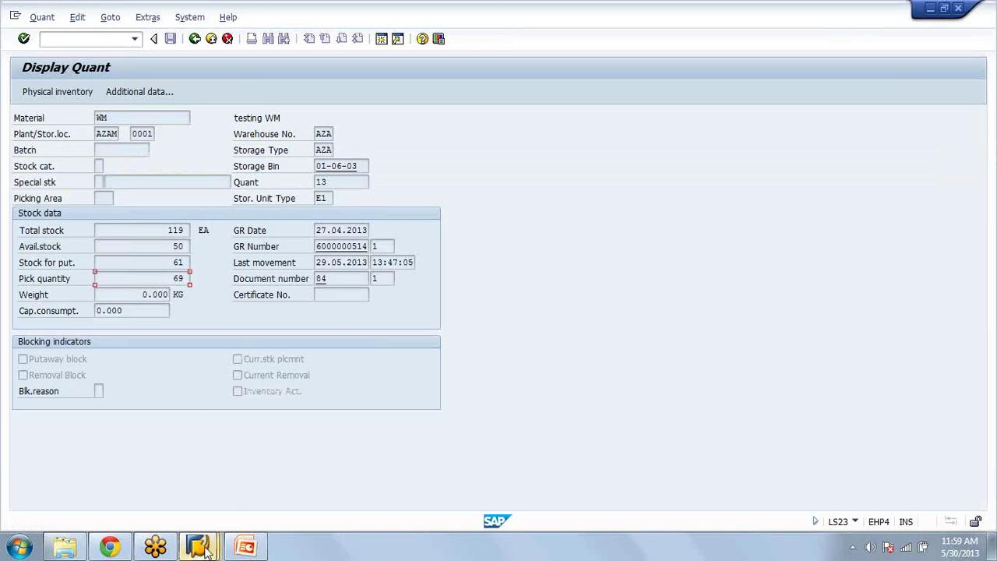
{"action": "left_click", "coordinate": [205, 549]}
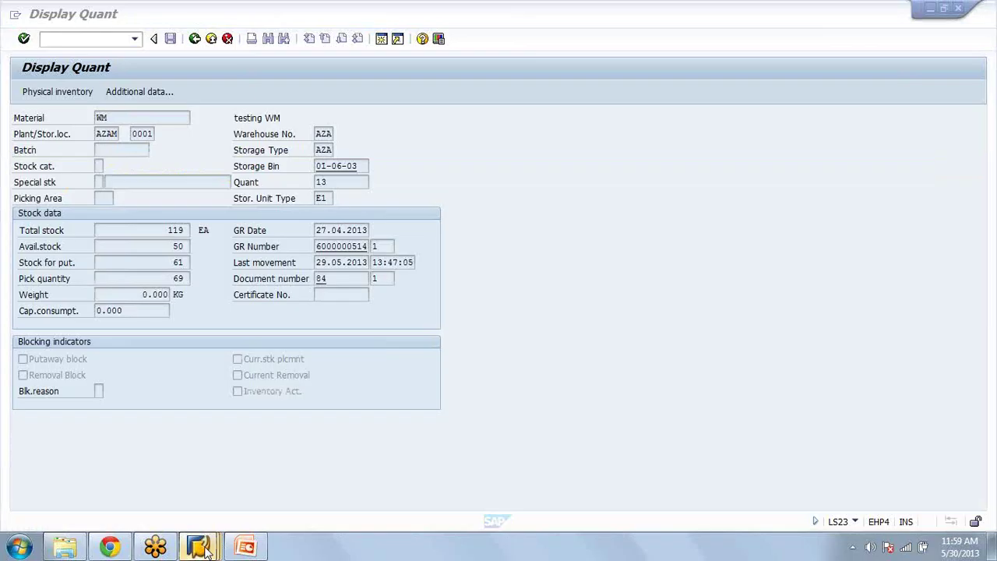
Step: In the implementation guide, collapse Master Data and expand Activities > Transfers
{"action": "left_click", "coordinate": [204, 548]}
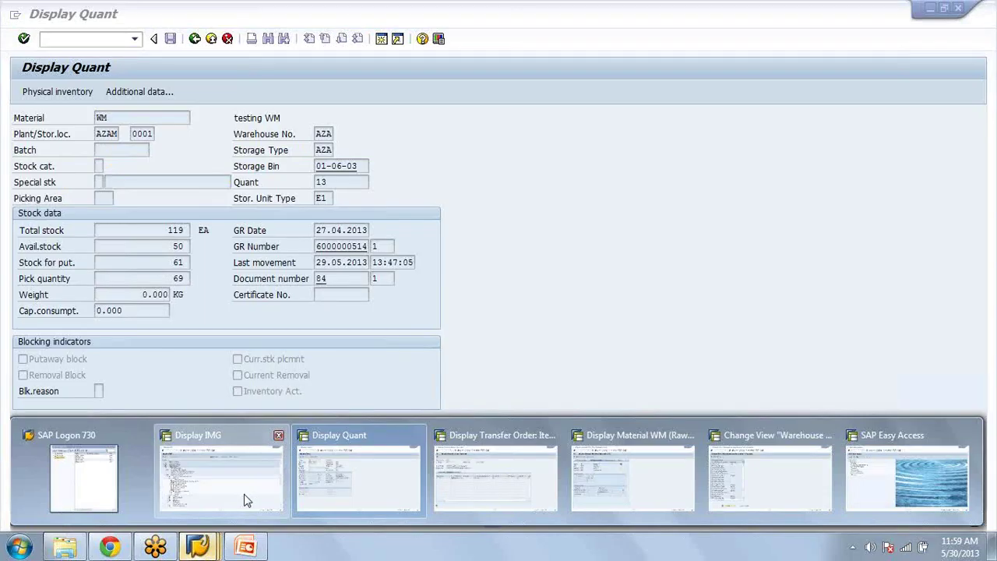
{"action": "left_click", "coordinate": [244, 500]}
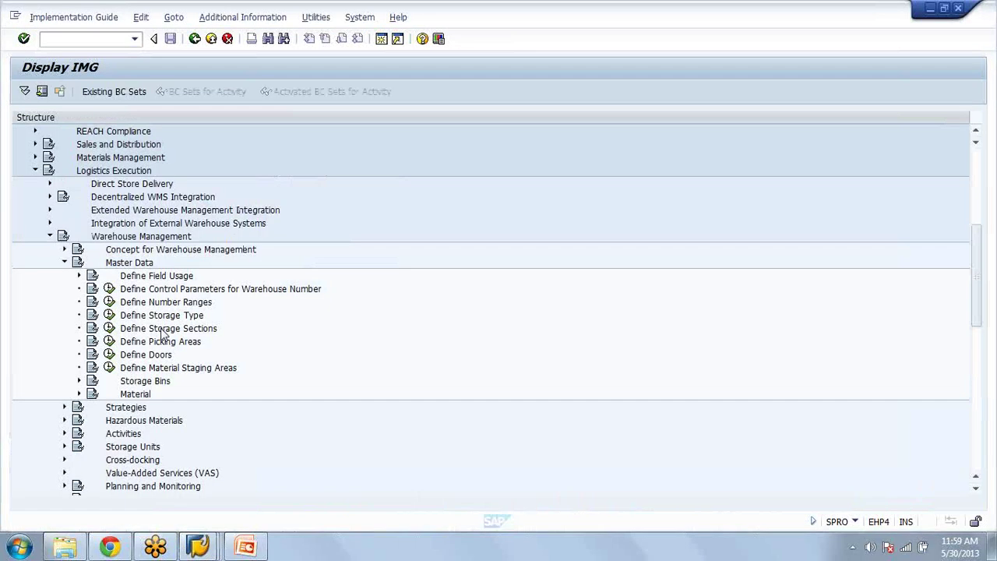
{"action": "left_click", "coordinate": [64, 262]}
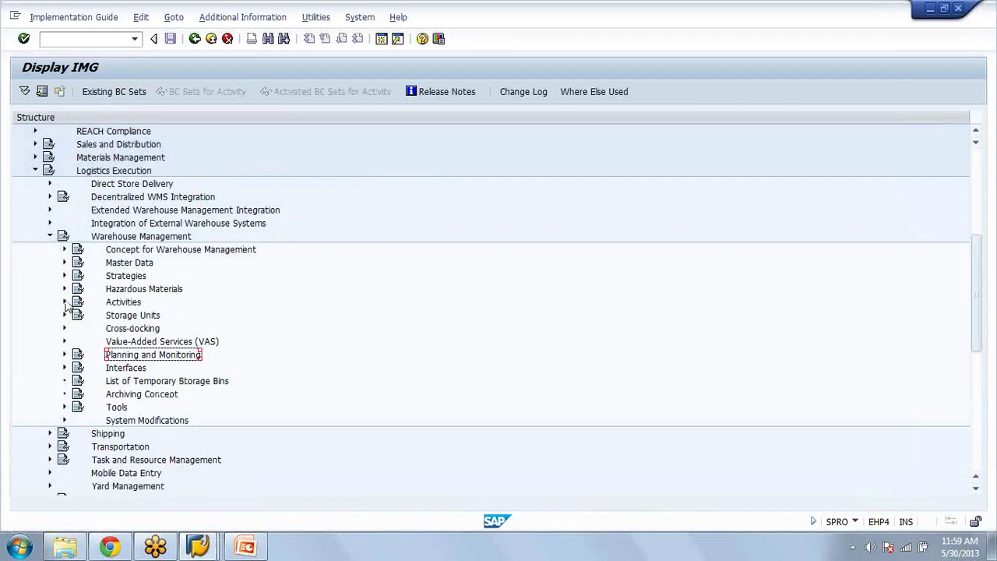
{"action": "left_click", "coordinate": [64, 302]}
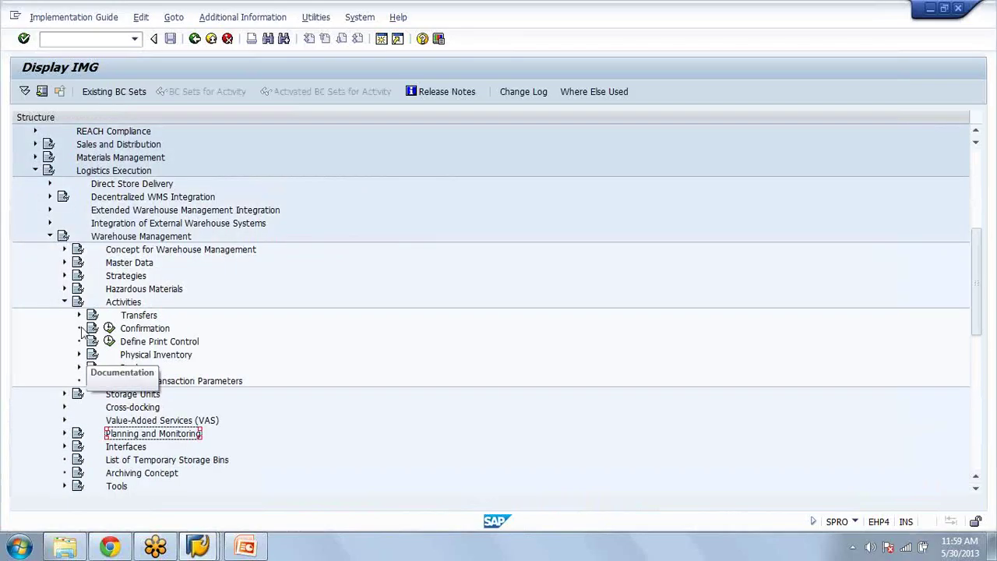
{"action": "left_click", "coordinate": [78, 316]}
Step: Review the Interfaces > Inventory Management settings under Warehouse Management
{"action": "left_click", "coordinate": [65, 303]}
{"action": "left_click", "coordinate": [64, 367]}
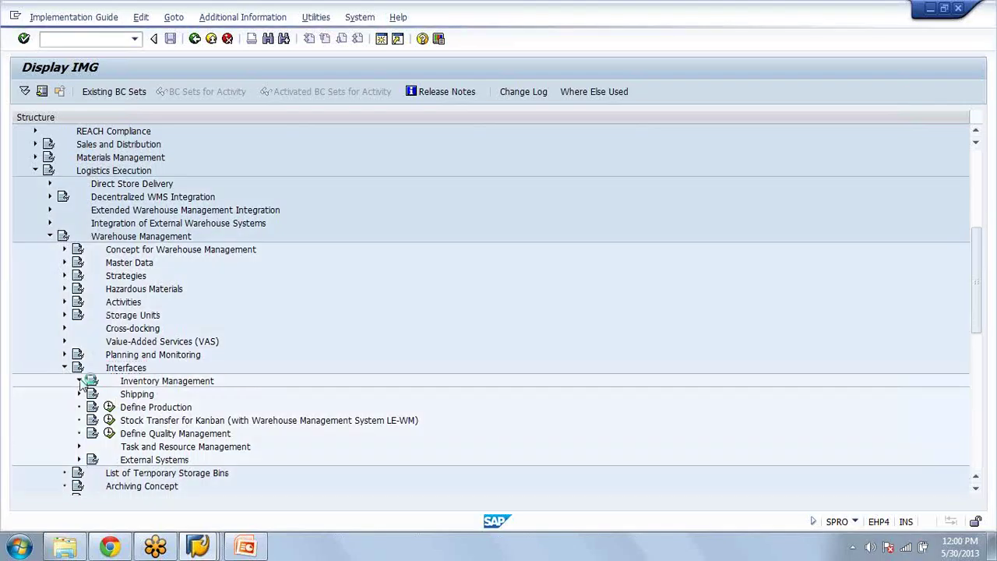
{"action": "left_click", "coordinate": [79, 381]}
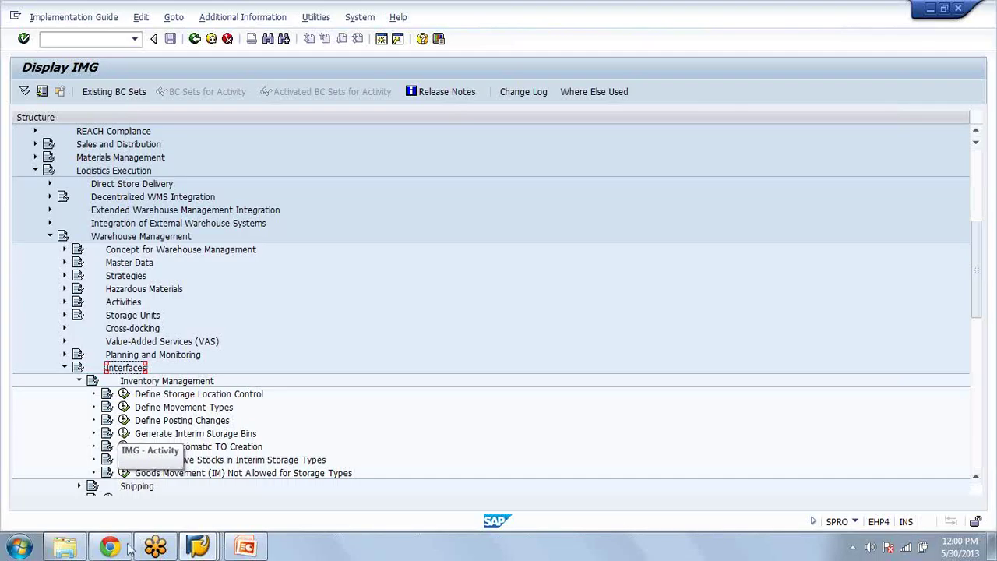
{"action": "left_click", "coordinate": [79, 381]}
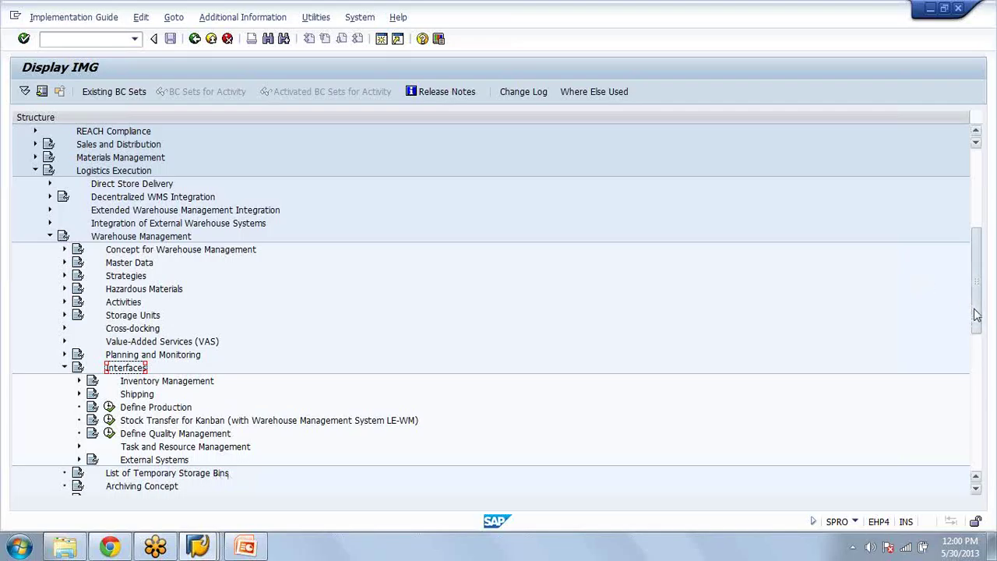
Step: Return to transfer order 78's source data: 20 EA from bin 01-06-03, storage unit type E1
{"action": "left_click_drag", "start_coordinate": [978, 314], "coordinate": [979, 343]}
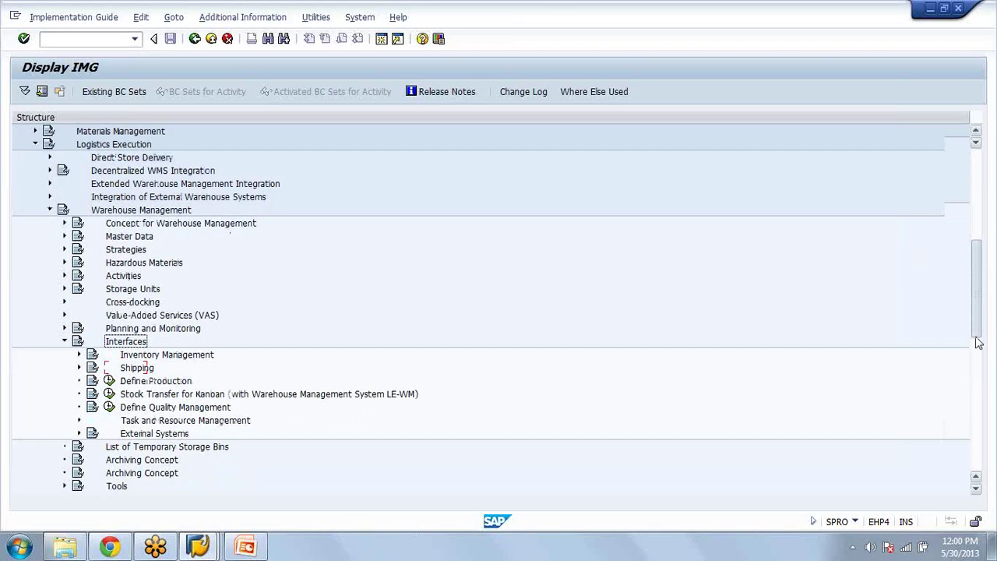
{"action": "left_click_drag", "start_coordinate": [978, 343], "coordinate": [980, 358]}
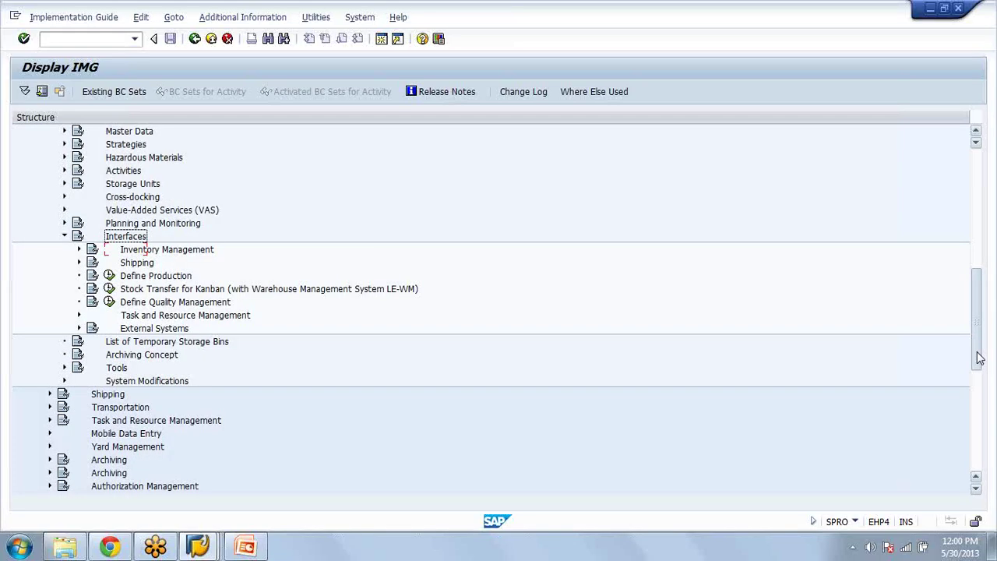
{"action": "left_click_drag", "start_coordinate": [980, 358], "coordinate": [980, 388]}
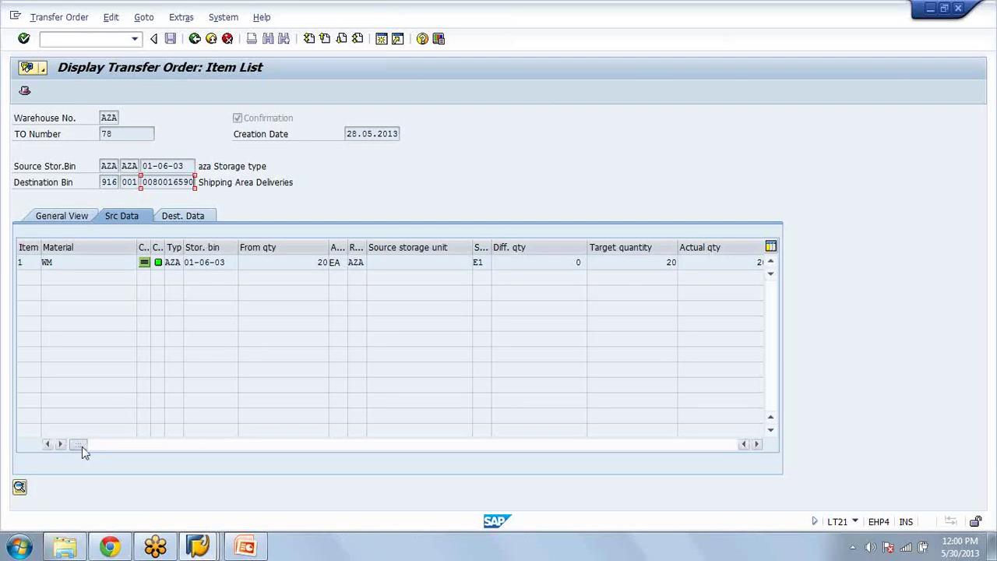
{"action": "mouse_move", "coordinate": [82, 446]}
{"action": "left_mouse_down"}
{"action": "mouse_move", "coordinate": [518, 416]}
{"action": "mouse_move", "coordinate": [488, 430]}
{"action": "mouse_move", "coordinate": [82, 438]}
{"action": "left_mouse_up"}
{"action": "left_click", "coordinate": [480, 263]}
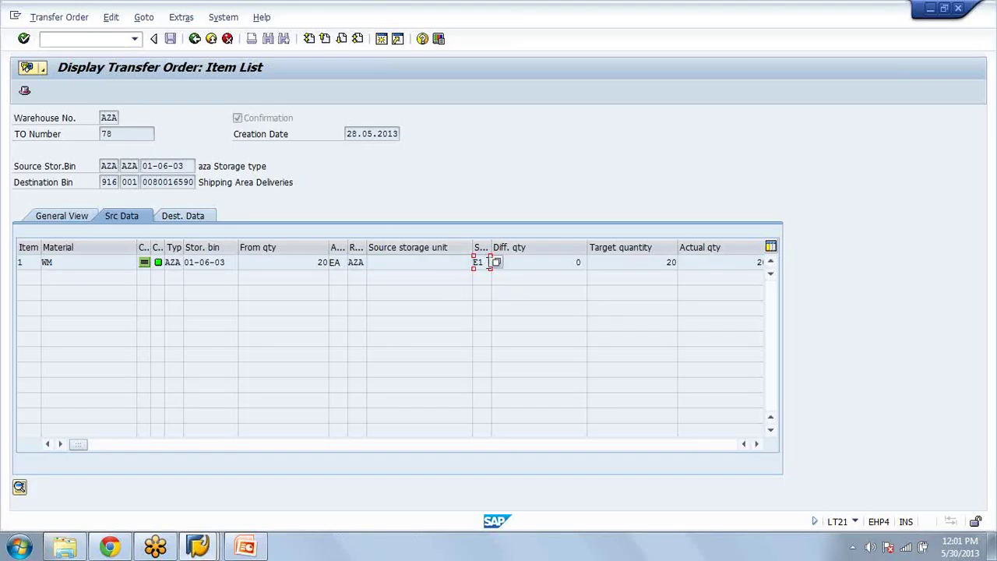
{"action": "left_click", "coordinate": [497, 264]}
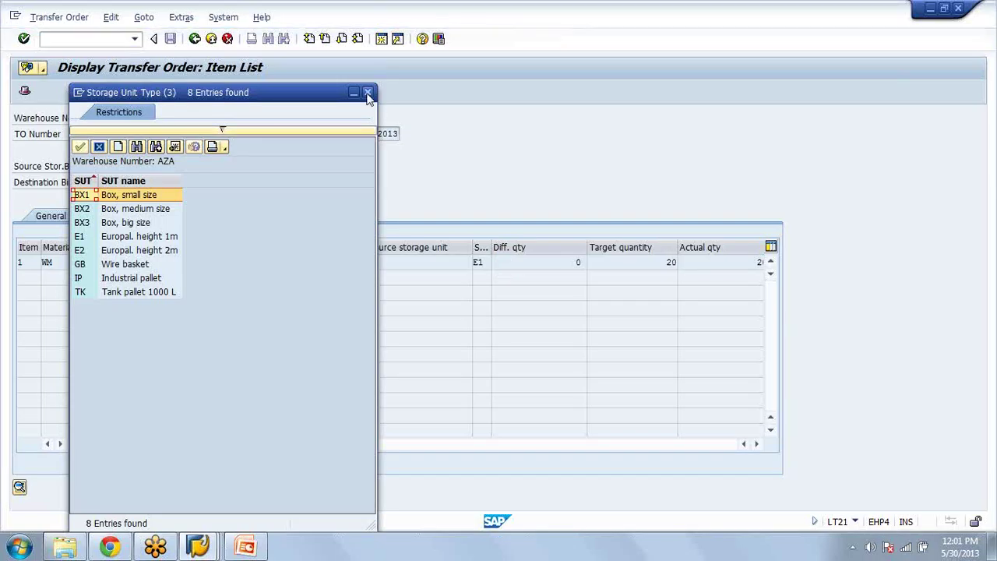
{"action": "left_click", "coordinate": [369, 93]}
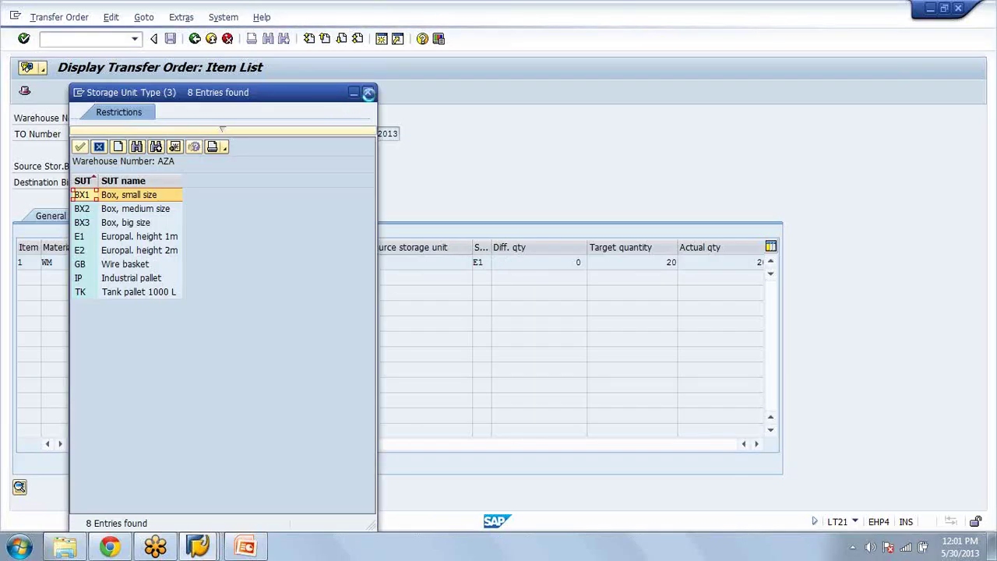
{"action": "left_click", "coordinate": [369, 92]}
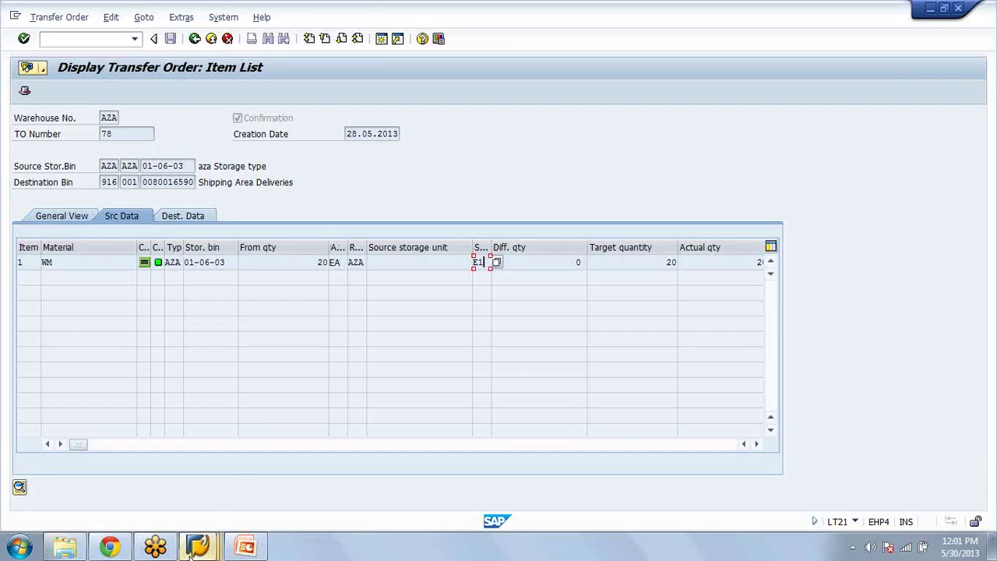
{"action": "mouse_move", "coordinate": [195, 553]}
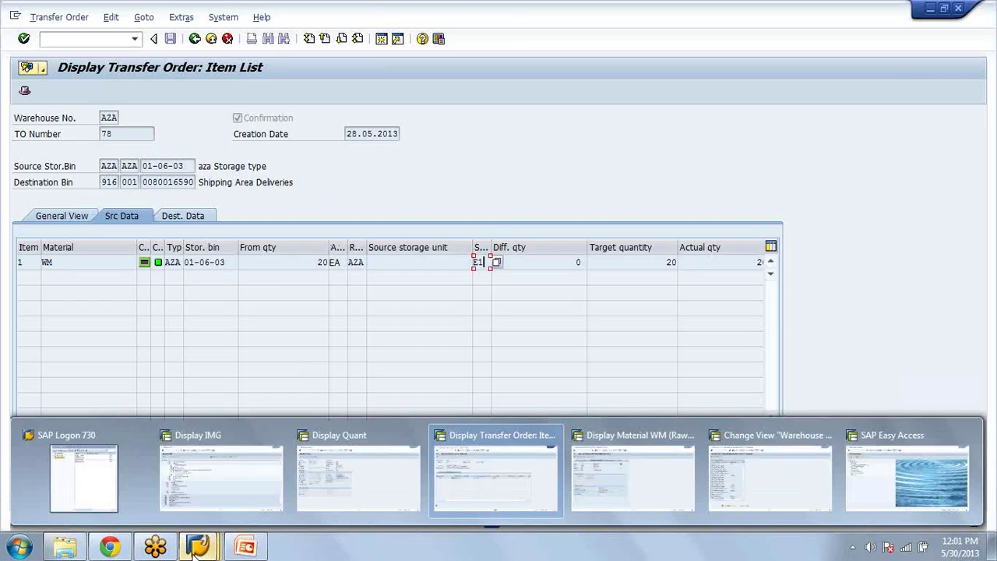
Step: Check material WM's palletization of 10 EA per E1 unit, then return to the implementation guide
{"action": "left_click", "coordinate": [669, 476]}
{"action": "left_click", "coordinate": [185, 263]}
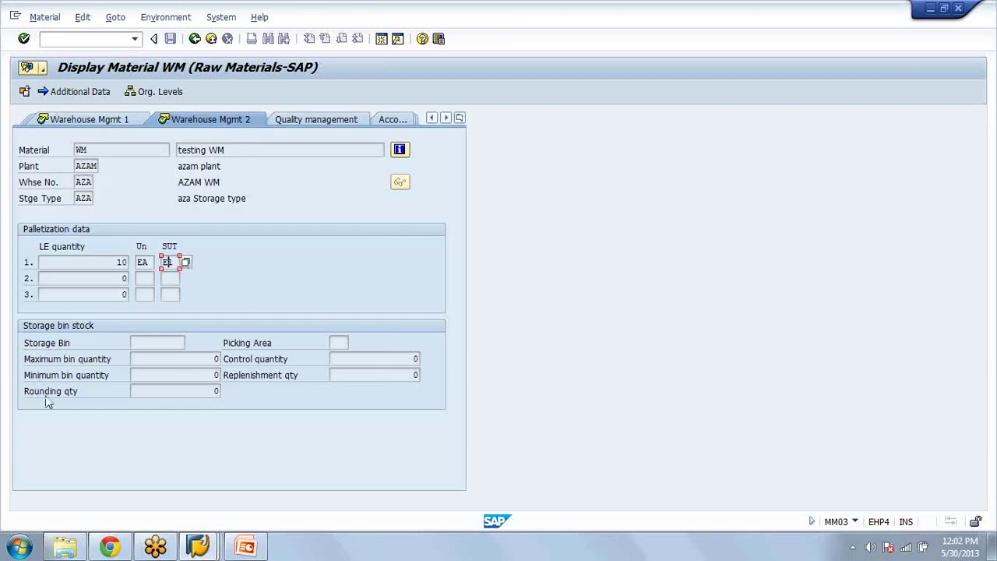
{"action": "left_click", "coordinate": [198, 548]}
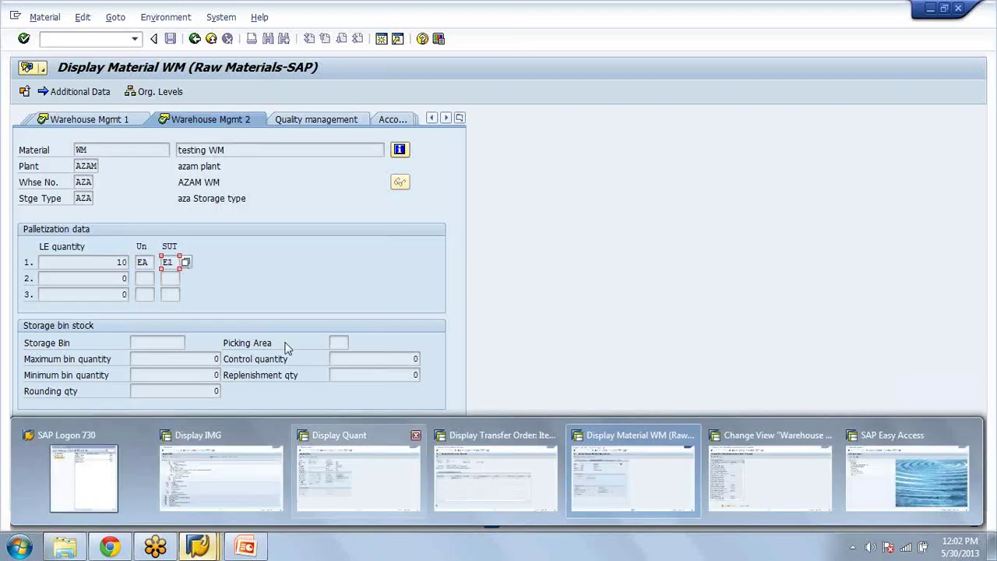
{"action": "left_click", "coordinate": [198, 547]}
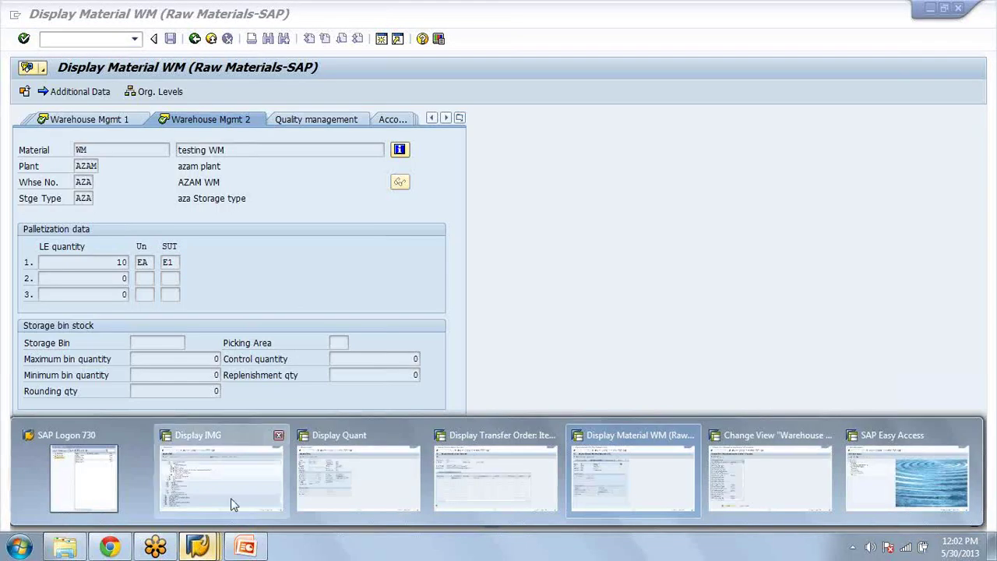
{"action": "left_click", "coordinate": [231, 499]}
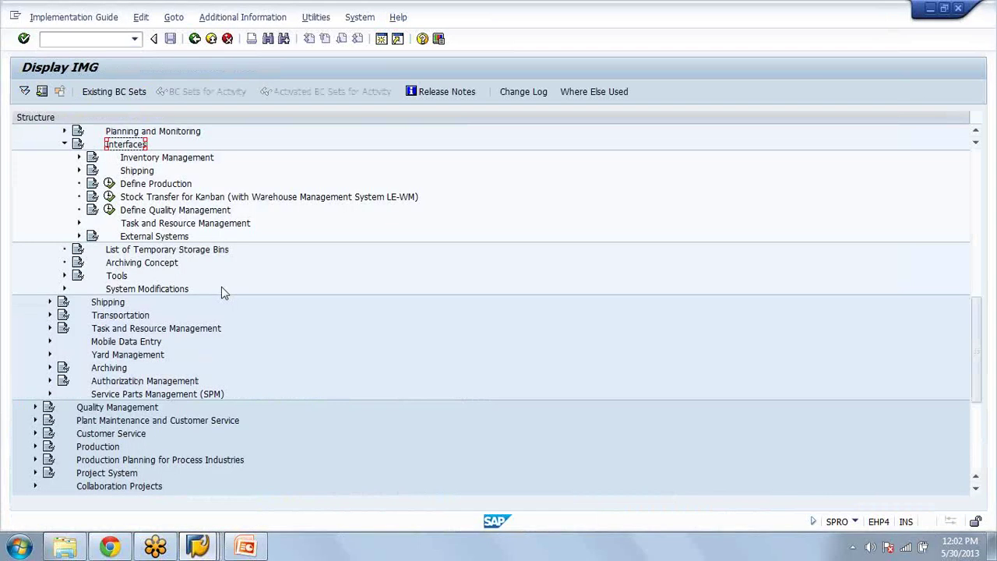
Step: Collapse Interfaces and expand Warehouse Management > Master Data > Material to show Define Storage Unit Types
{"action": "left_click", "coordinate": [65, 145]}
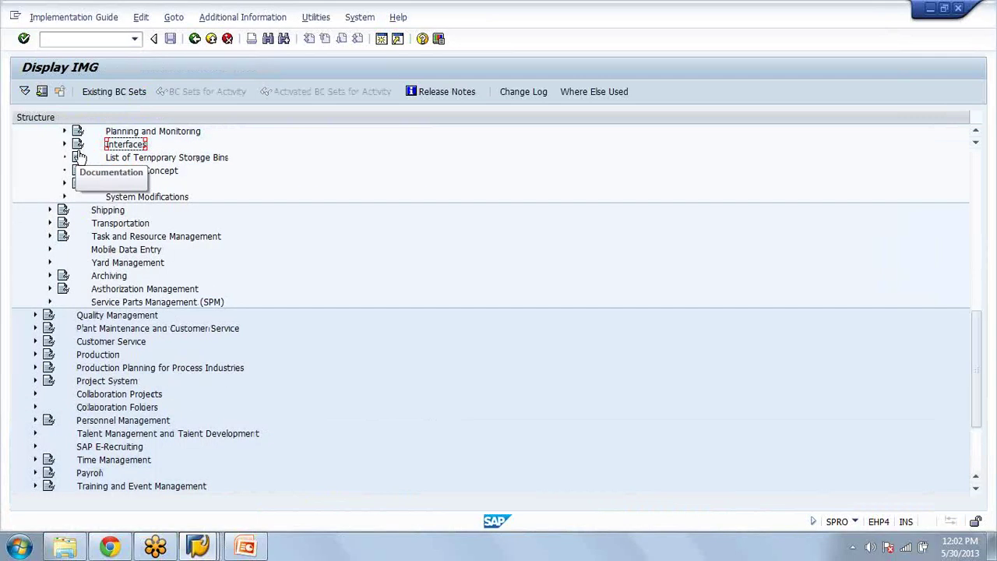
{"action": "key", "text": "Left"}
{"action": "key", "text": "Left"}
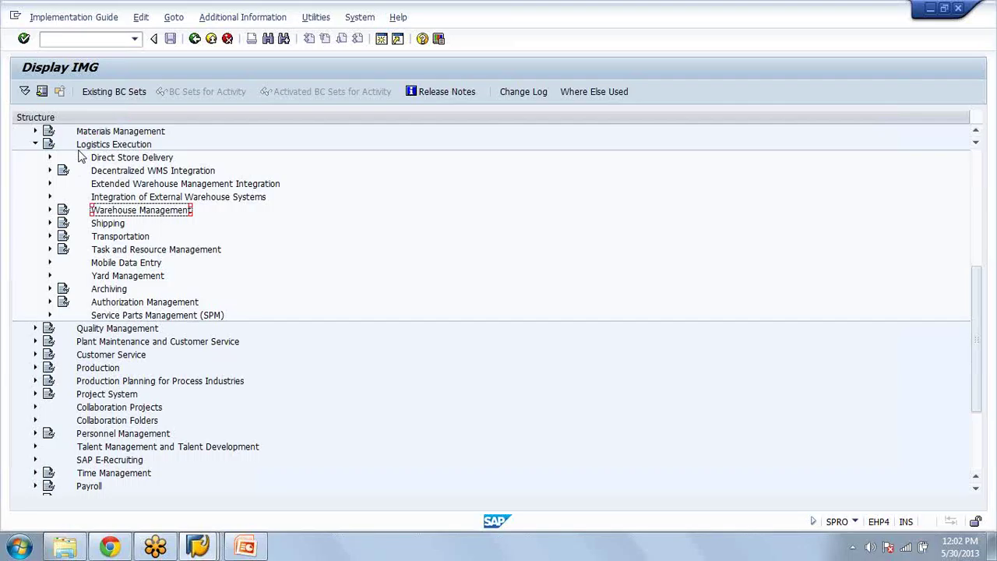
{"action": "key", "text": "Right"}
{"action": "key", "text": "Down"}
{"action": "key", "text": "Down"}
{"action": "key", "text": "Down"}
{"action": "key", "text": "Down"}
{"action": "key", "text": "Down"}
{"action": "key", "text": "Down"}
{"action": "key", "text": "Down"}
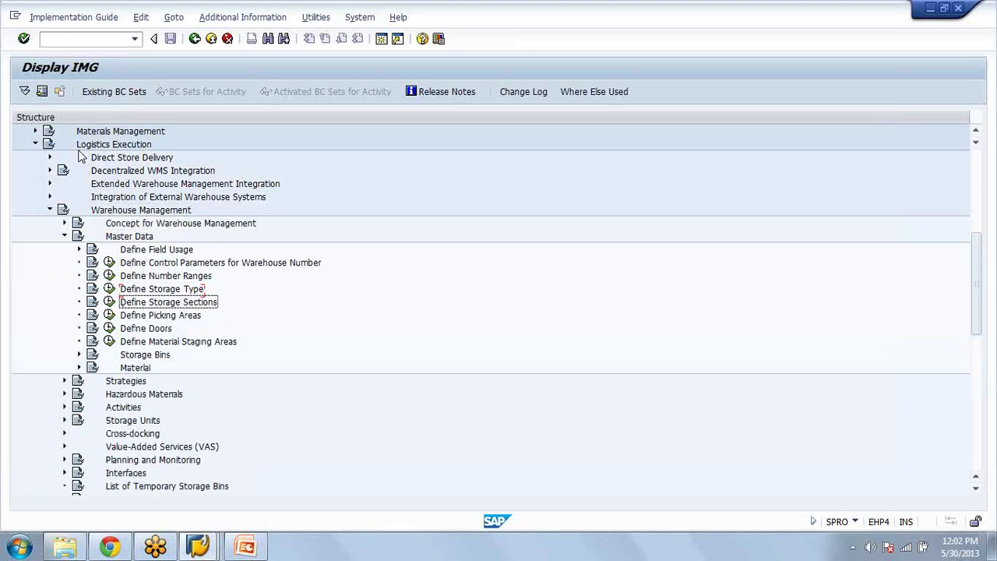
{"action": "key", "text": "Down"}
{"action": "key", "text": "Down"}
{"action": "key", "text": "Down"}
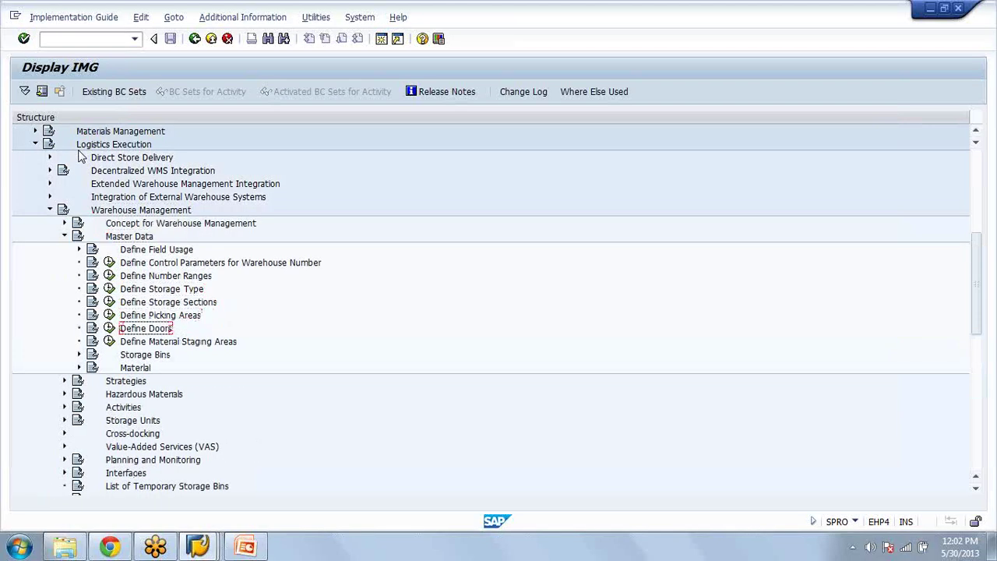
{"action": "key", "text": "Down"}
{"action": "key", "text": "Down"}
{"action": "key", "text": "Up"}
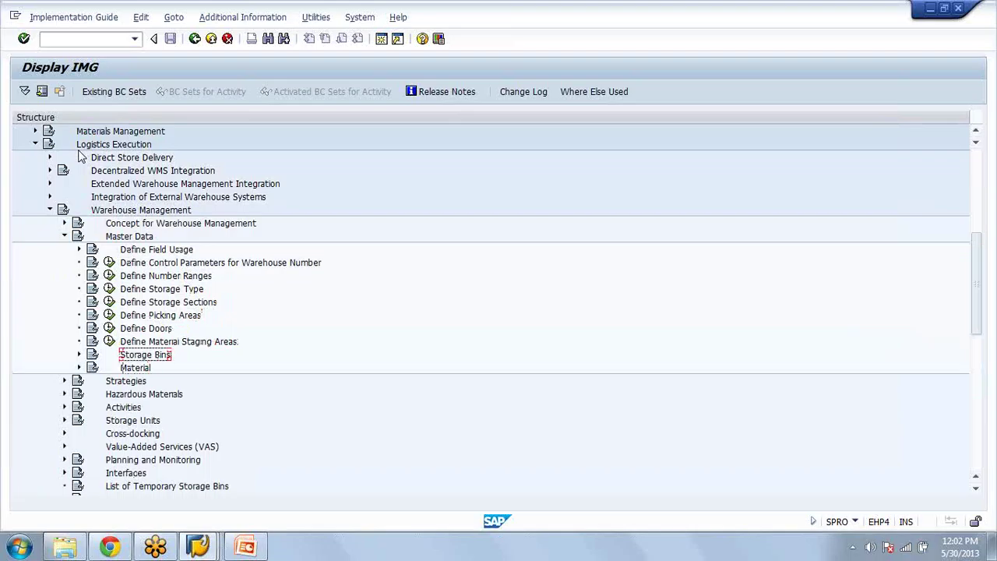
{"action": "key", "text": "Right"}
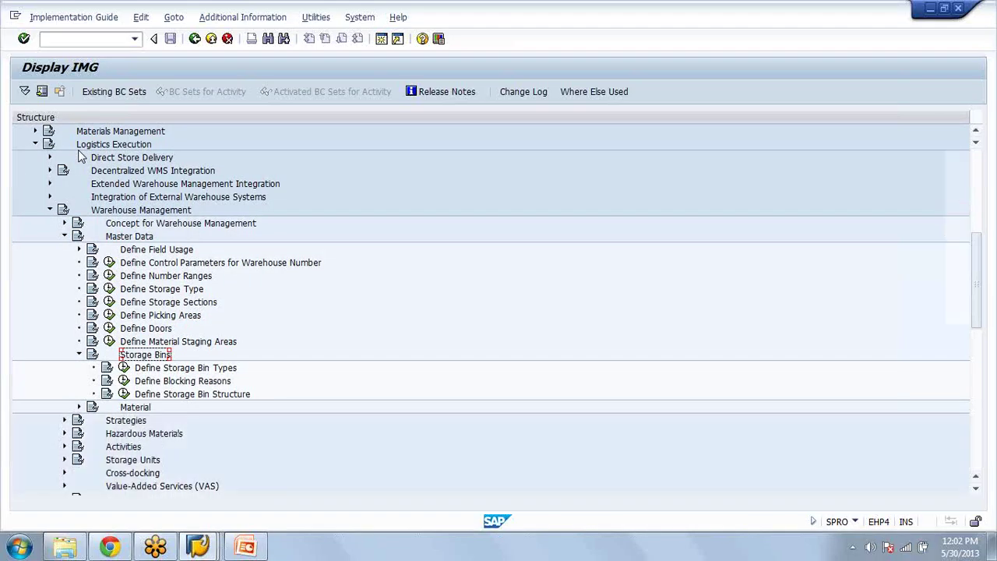
{"action": "key", "text": "Left"}
{"action": "key", "text": "Down"}
{"action": "key", "text": "Right"}
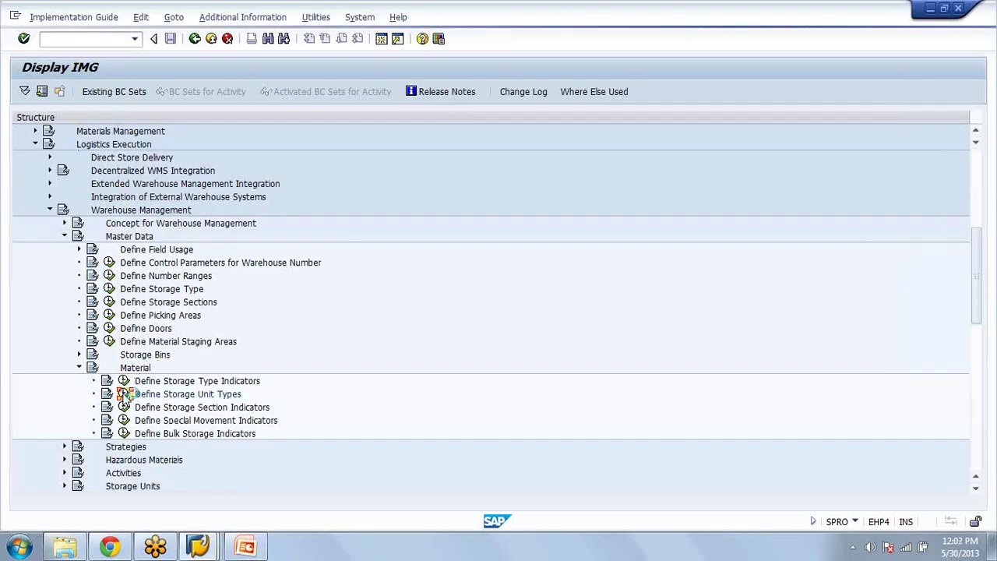
Step: Open Define Storage Unit Types and review the load categories available to storage unit types
{"action": "left_click", "coordinate": [123, 393]}
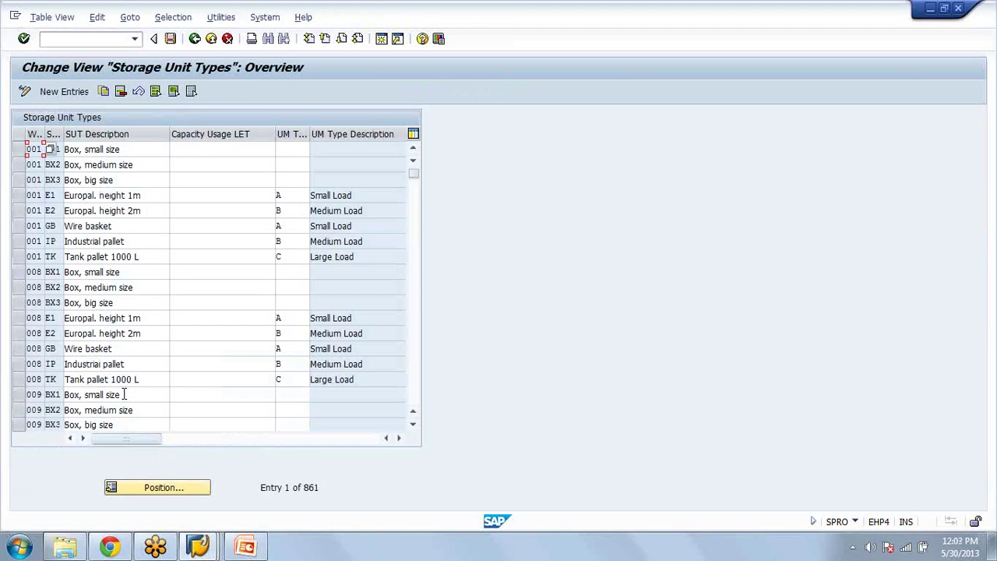
{"action": "double_click", "coordinate": [49, 196]}
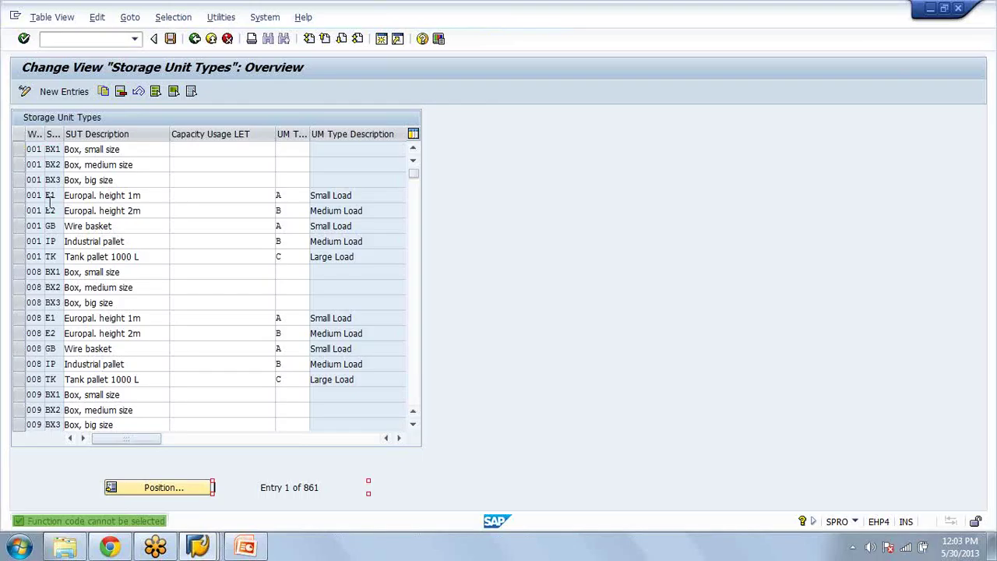
{"action": "double_click", "coordinate": [315, 200]}
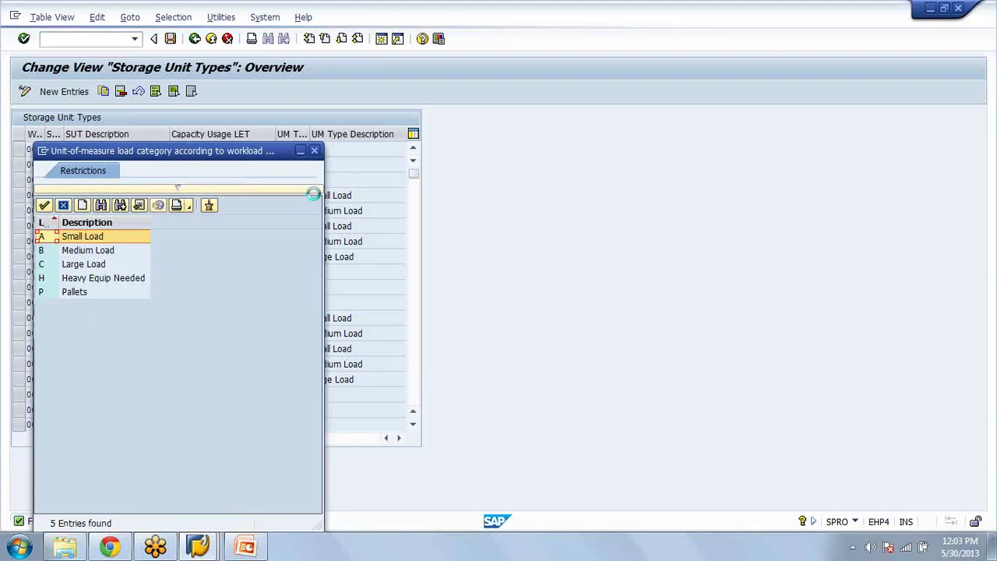
{"action": "left_click", "coordinate": [315, 152]}
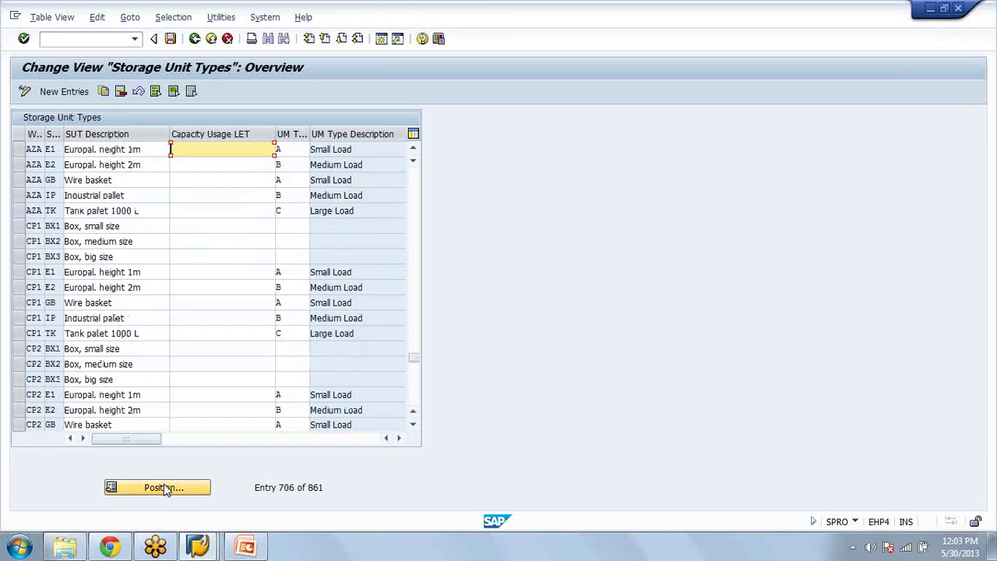
Step: Leave the storage unit types table and try a new session, hitting the maximum sessions limit
{"action": "left_click", "coordinate": [195, 40]}
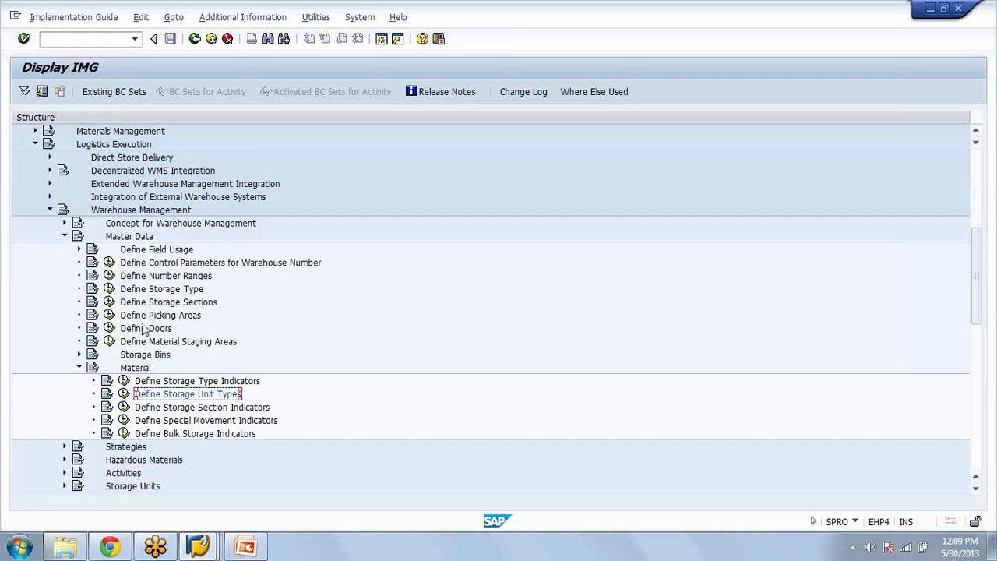
{"action": "left_click", "coordinate": [382, 39]}
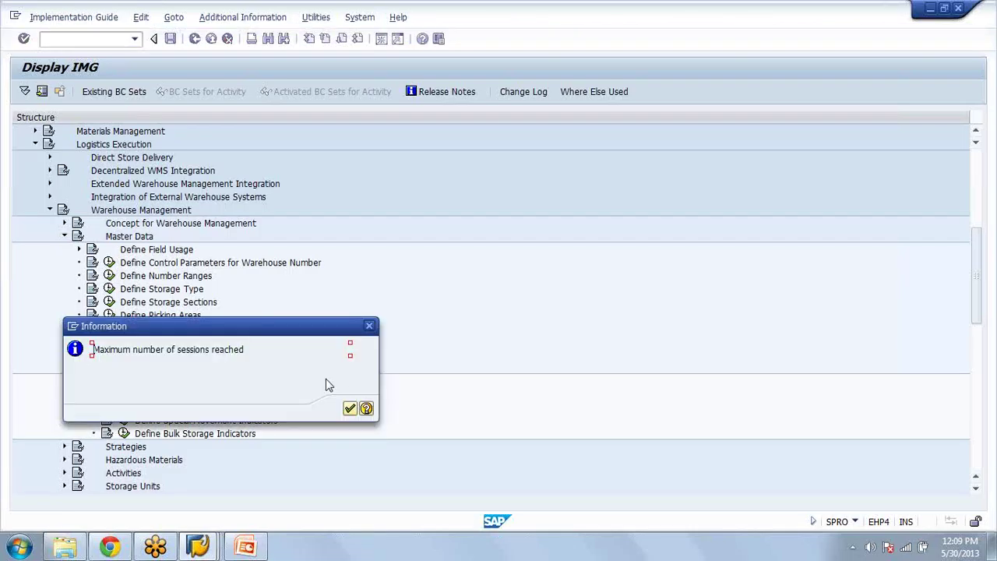
Step: In the ME21N session, enter purchasing organization AZAM and material WM for the first item
{"action": "left_click", "coordinate": [201, 549]}
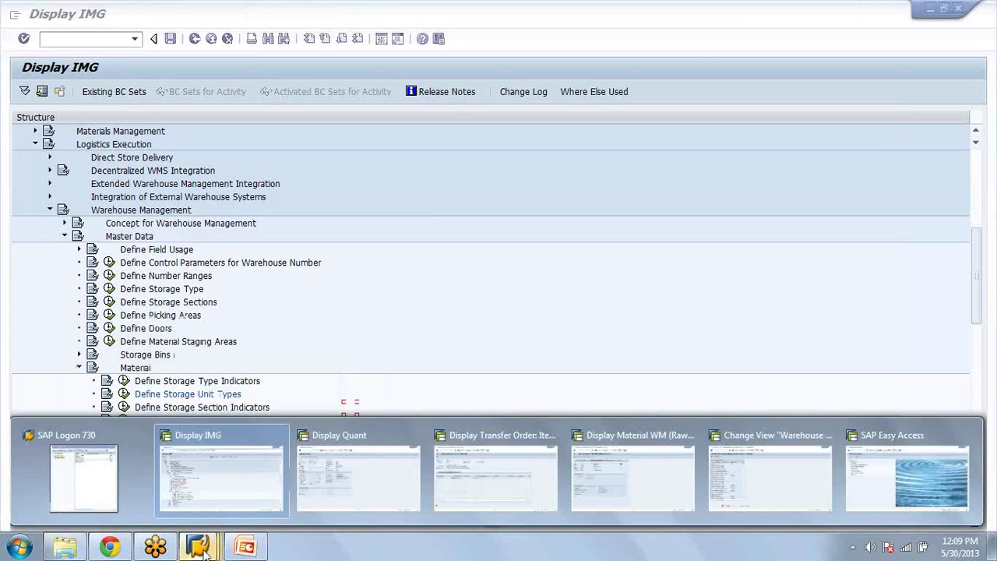
{"action": "left_click", "coordinate": [633, 477]}
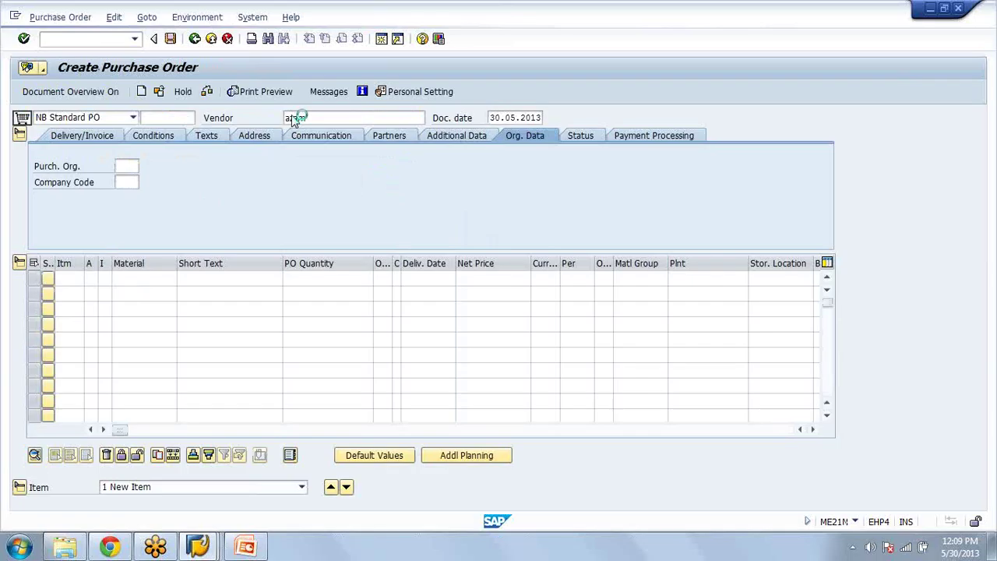
{"action": "type", "text": "azam"}
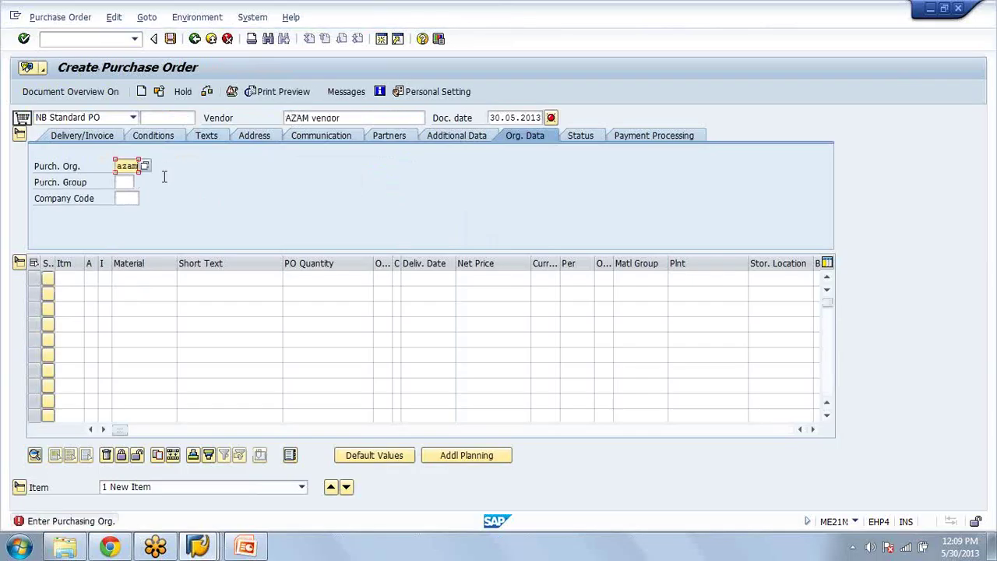
{"action": "key", "text": "Return"}
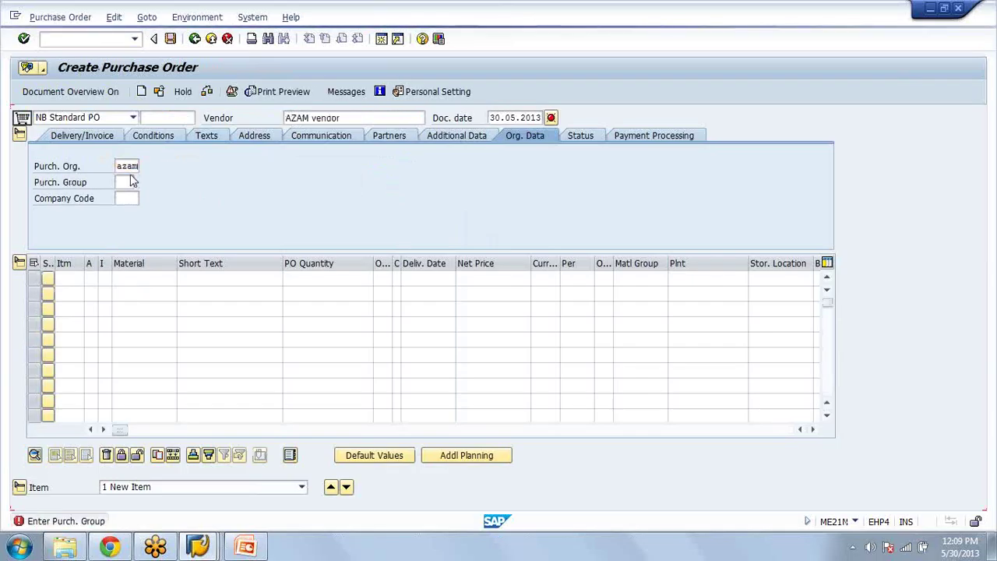
{"action": "left_click", "coordinate": [162, 277]}
{"action": "type", "text": "w"}
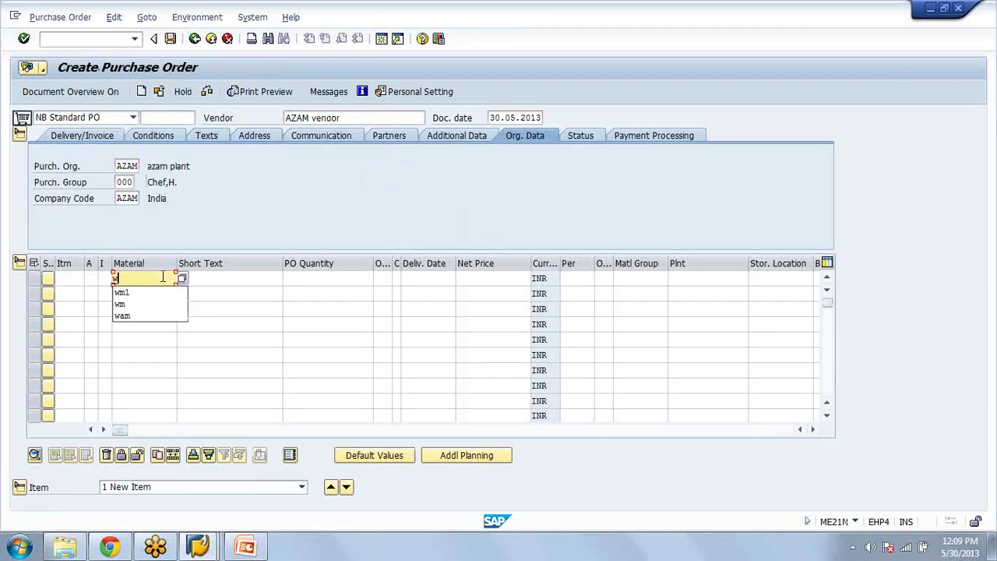
{"action": "type", "text": "m"}
{"action": "key", "text": "Return"}
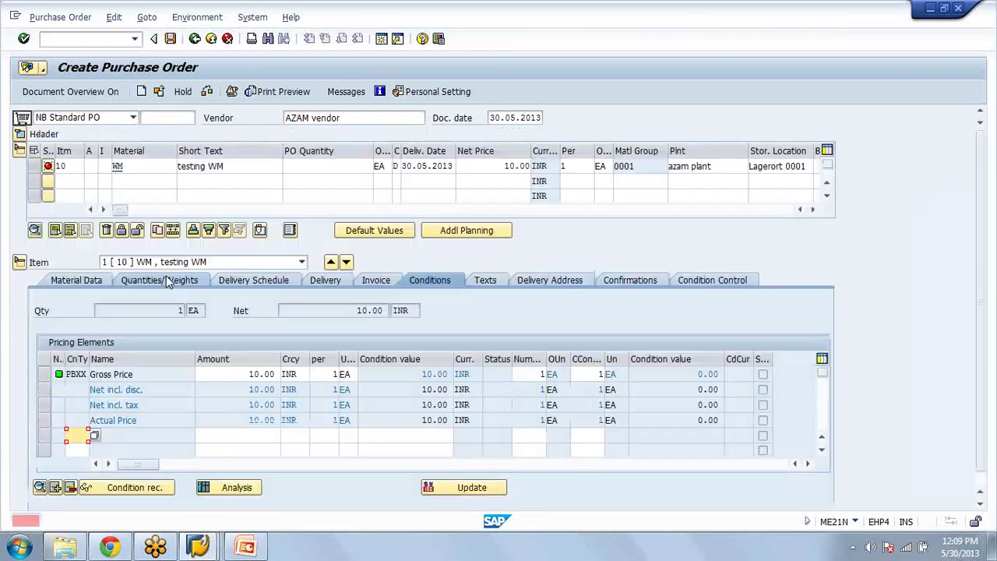
Step: Set item 10's order quantity to 10 EA, correcting the mistyped 30
{"action": "left_click", "coordinate": [333, 170]}
{"action": "type", "text": "30"}
{"action": "key", "text": "Return"}
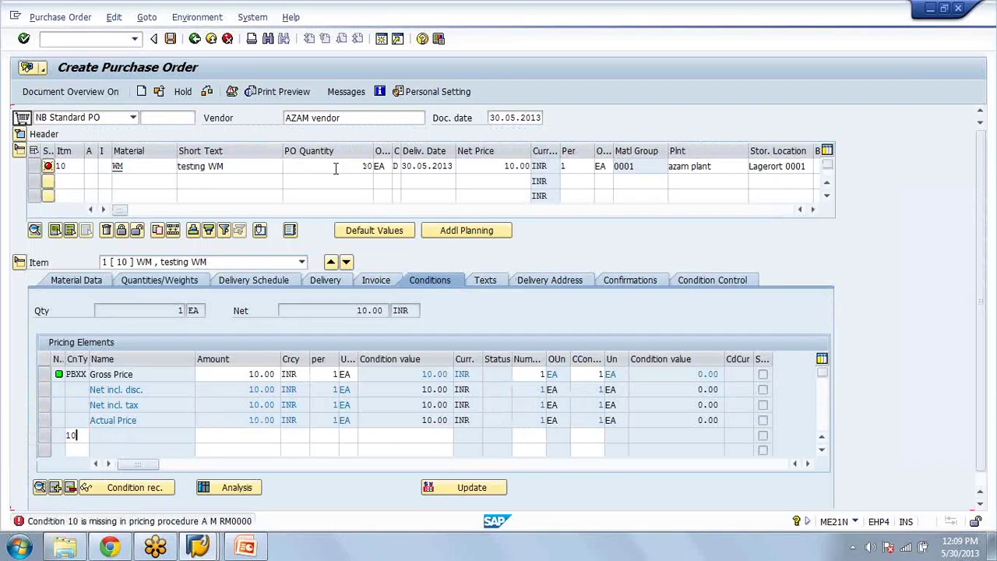
{"action": "key", "text": "BackSpace"}
{"action": "key", "text": "BackSpace"}
{"action": "key", "text": "Return"}
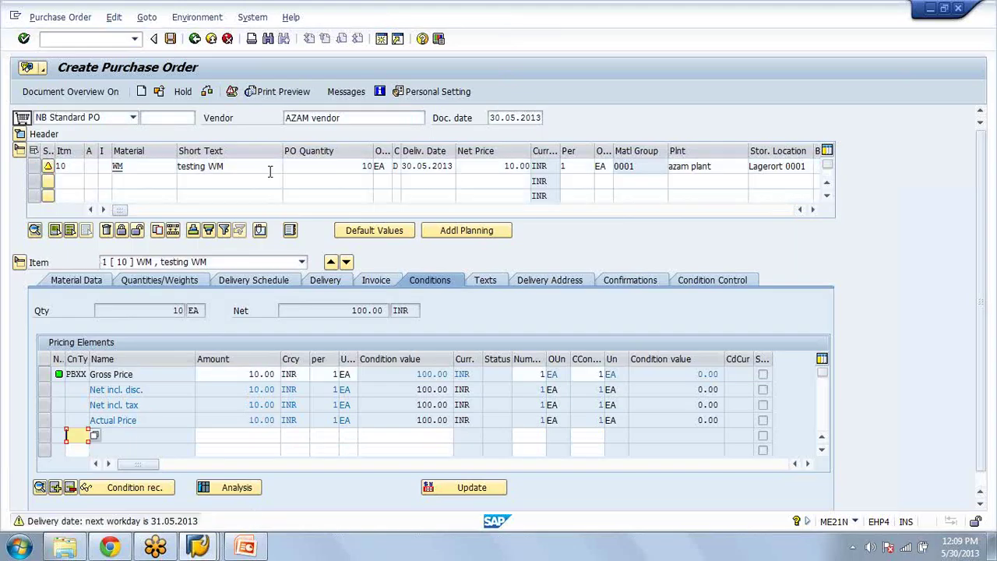
{"action": "left_click", "coordinate": [172, 39]}
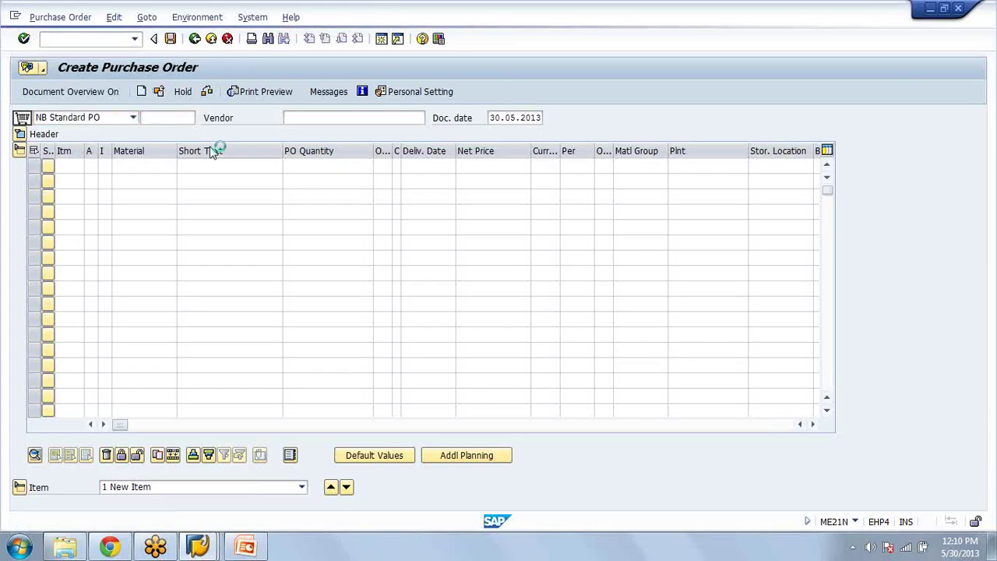
{"action": "key", "text": "Return"}
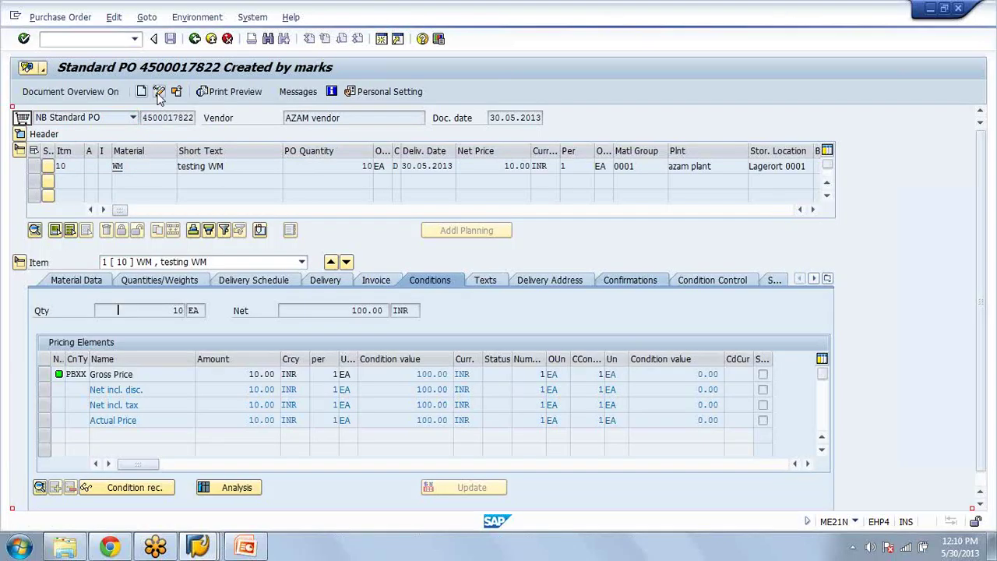
{"action": "left_click", "coordinate": [159, 92]}
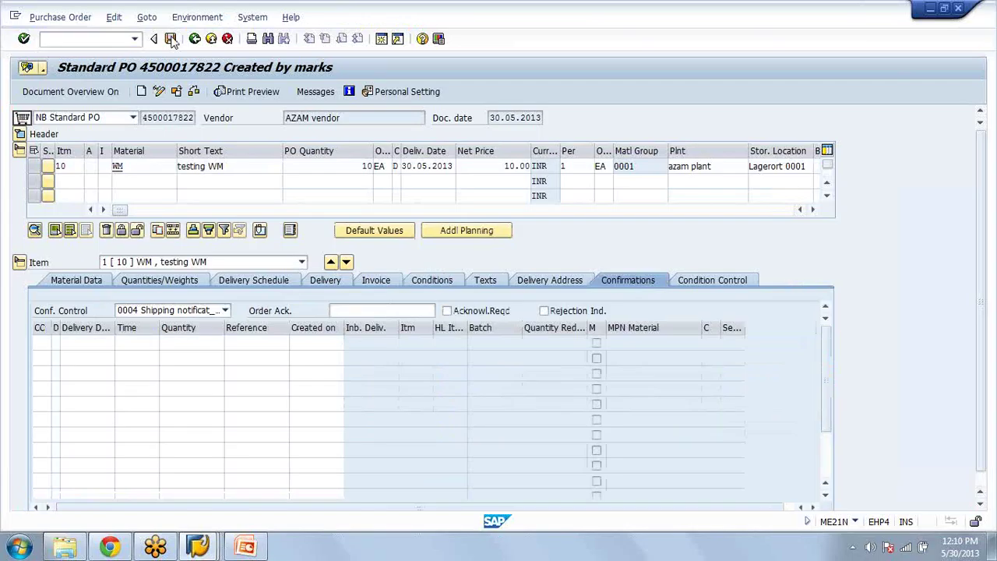
{"action": "left_click", "coordinate": [171, 38]}
{"action": "type", "text": "/nvl31n"}
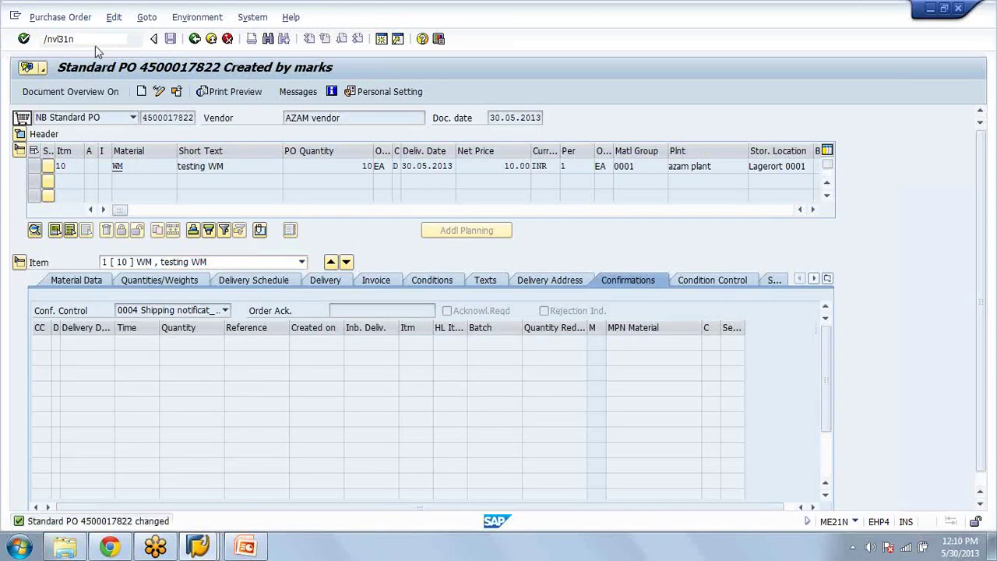
{"action": "key", "text": "Return"}
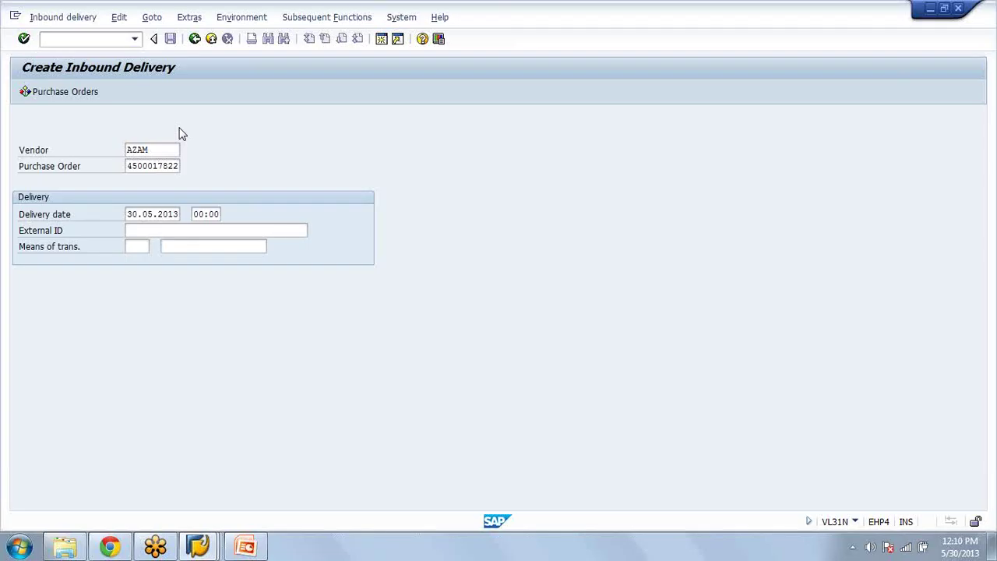
{"action": "key", "text": "Return"}
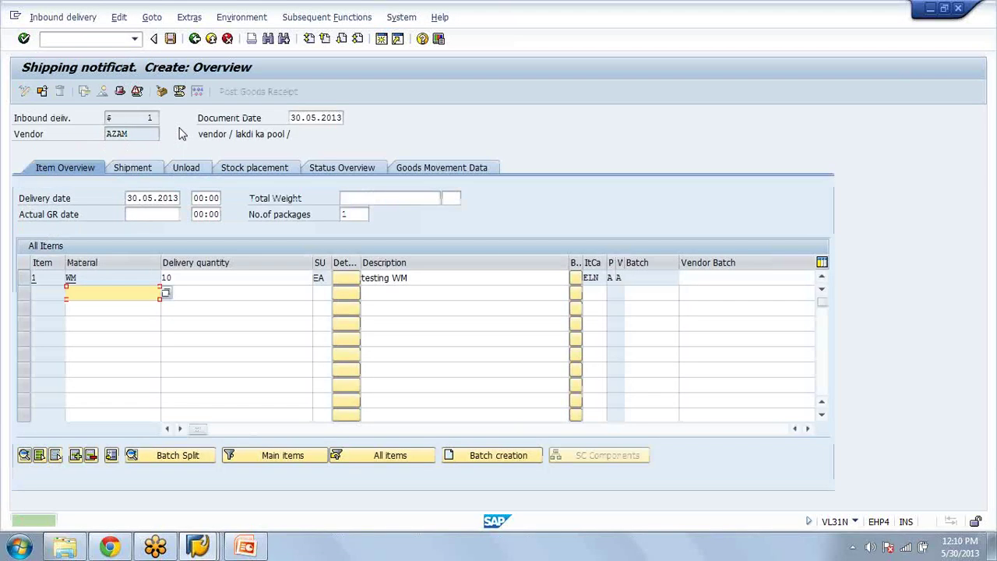
{"action": "left_click", "coordinate": [163, 91]}
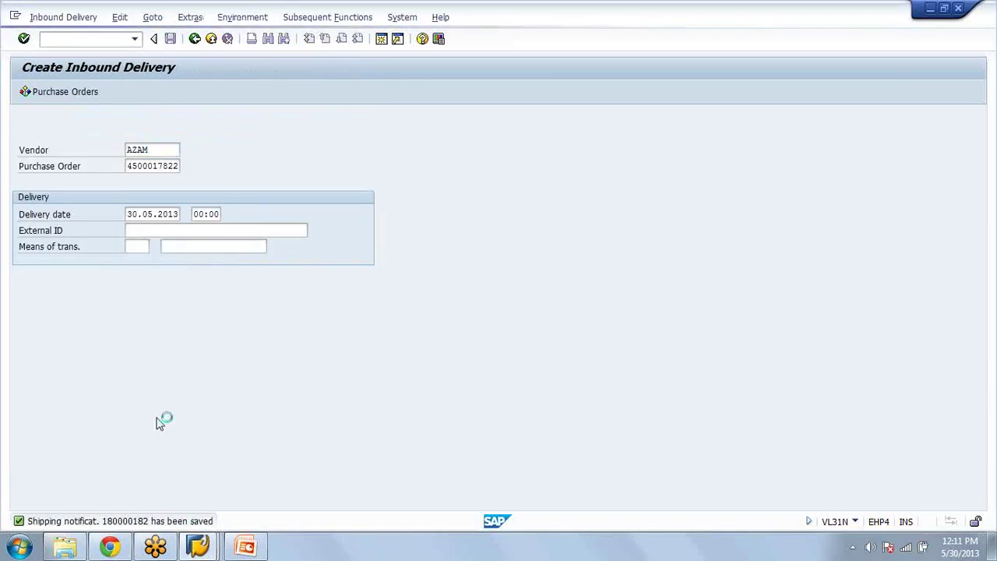
Step: Read delivery number 180000182 from the save message and open it in VL32N
{"action": "double_click", "coordinate": [178, 210]}
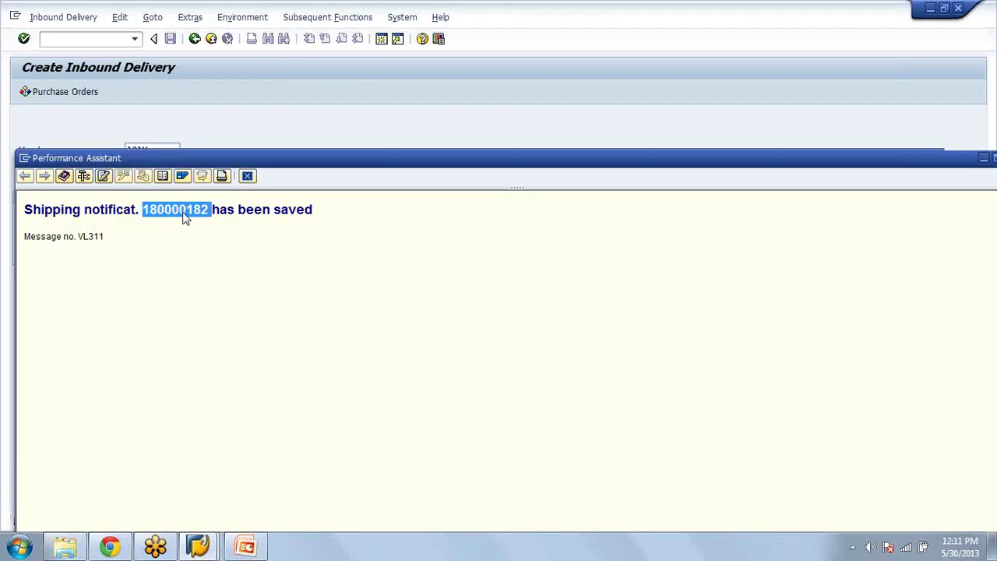
{"action": "left_click", "coordinate": [248, 177]}
{"action": "type", "text": "/"}
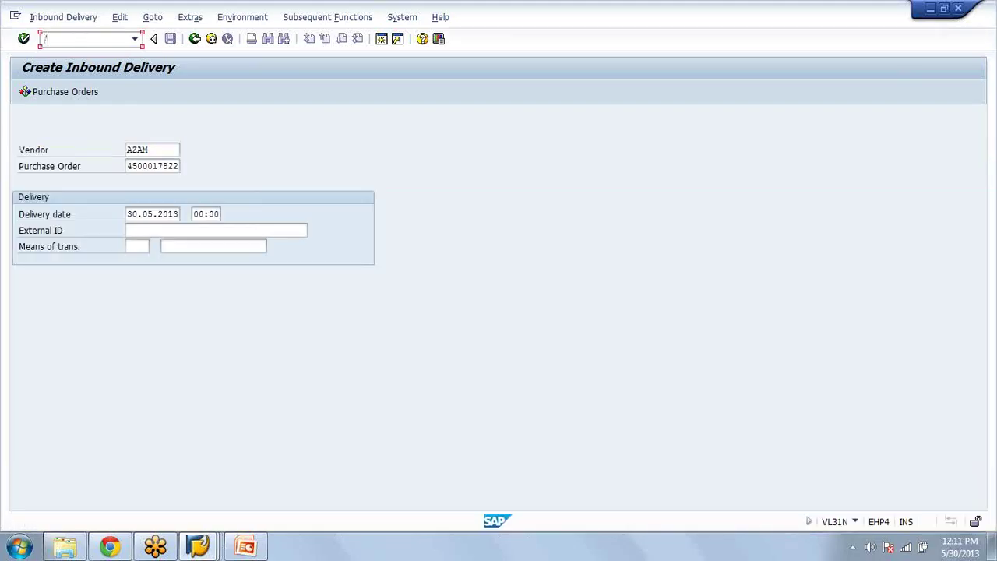
{"action": "type", "text": "nvl32n"}
{"action": "key", "text": "Return"}
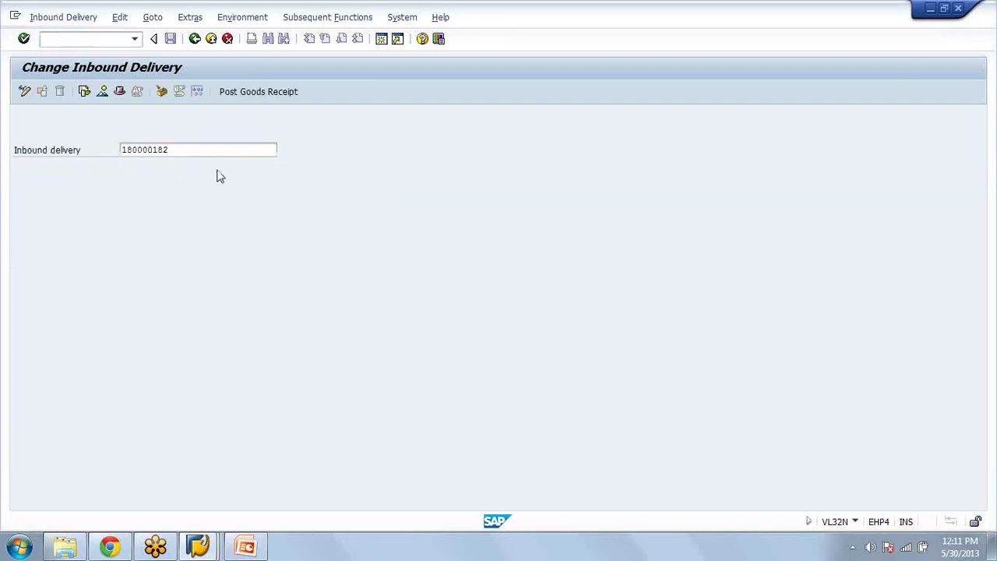
{"action": "key", "text": "Return"}
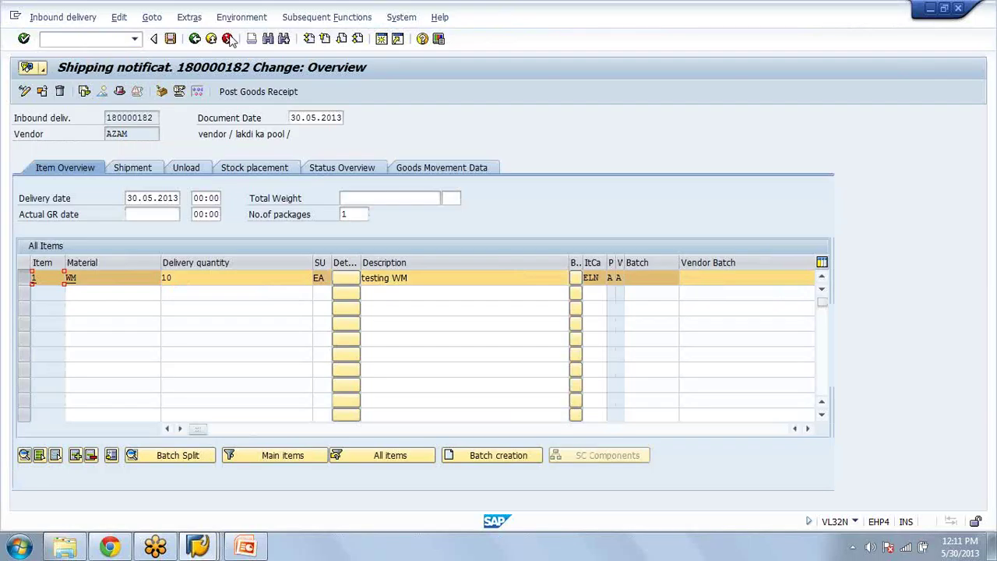
{"action": "left_click", "coordinate": [327, 16]}
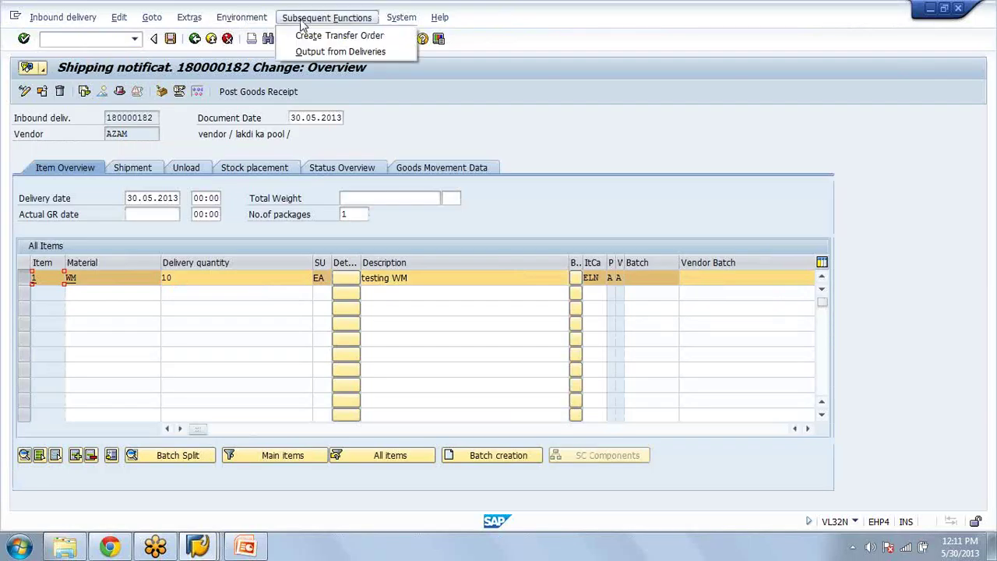
Step: Create and save the putaway transfer order for 10 EA of WM on delivery 180000182
{"action": "left_click", "coordinate": [315, 35]}
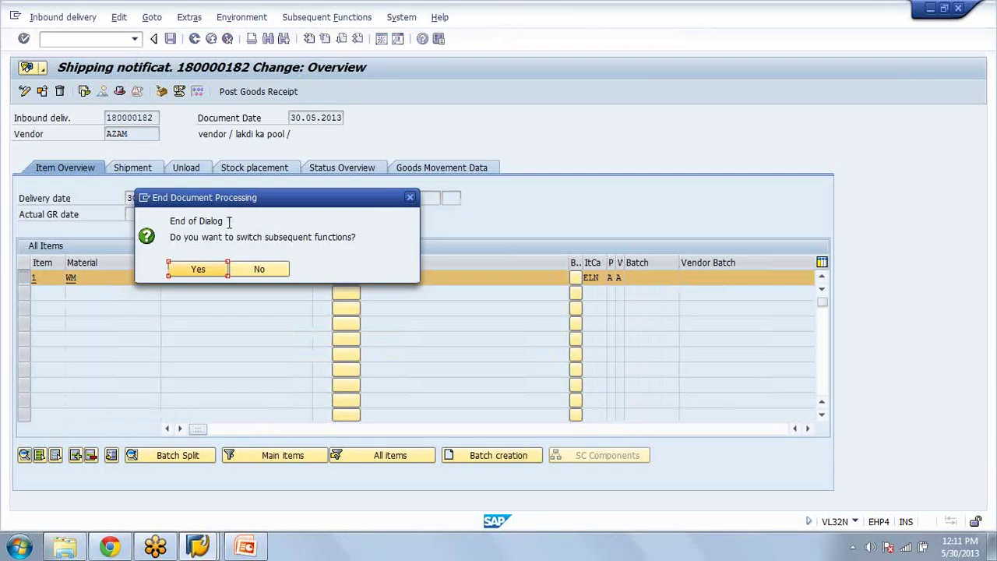
{"action": "left_click", "coordinate": [200, 269]}
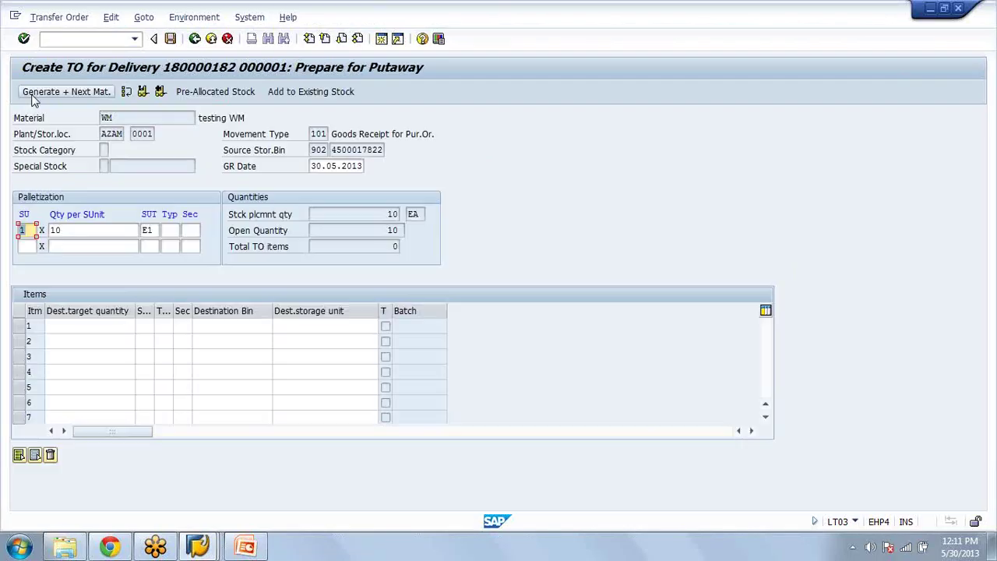
{"action": "left_click", "coordinate": [33, 96]}
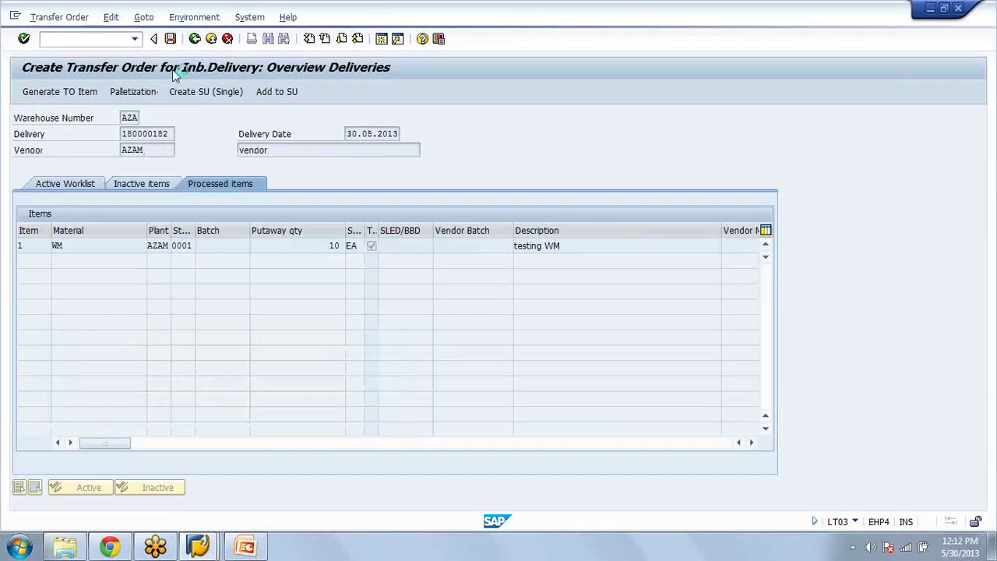
{"action": "left_click", "coordinate": [169, 38]}
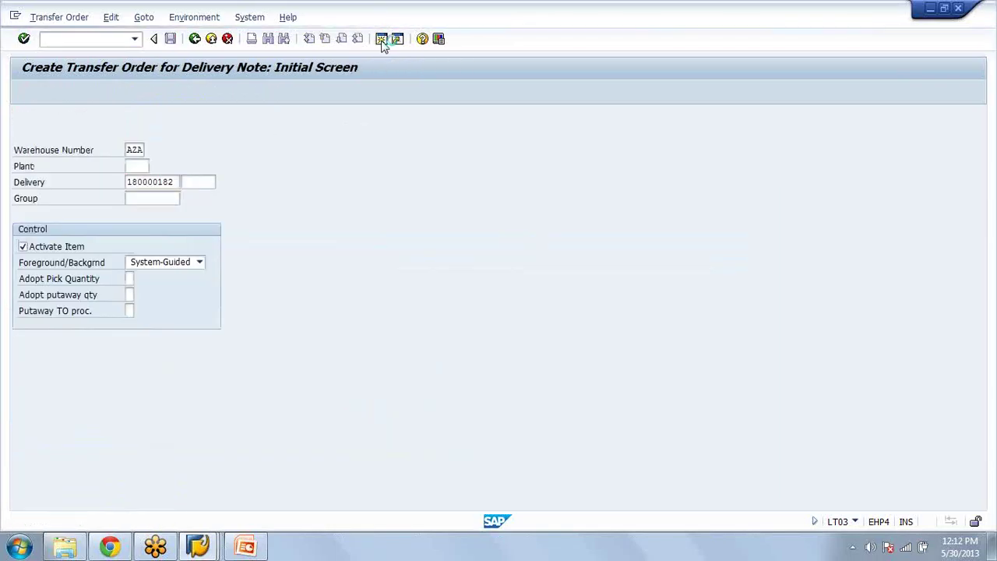
Step: Run LS24 stock per bin for material WM, restricted to storage type 902
{"action": "left_click", "coordinate": [382, 41]}
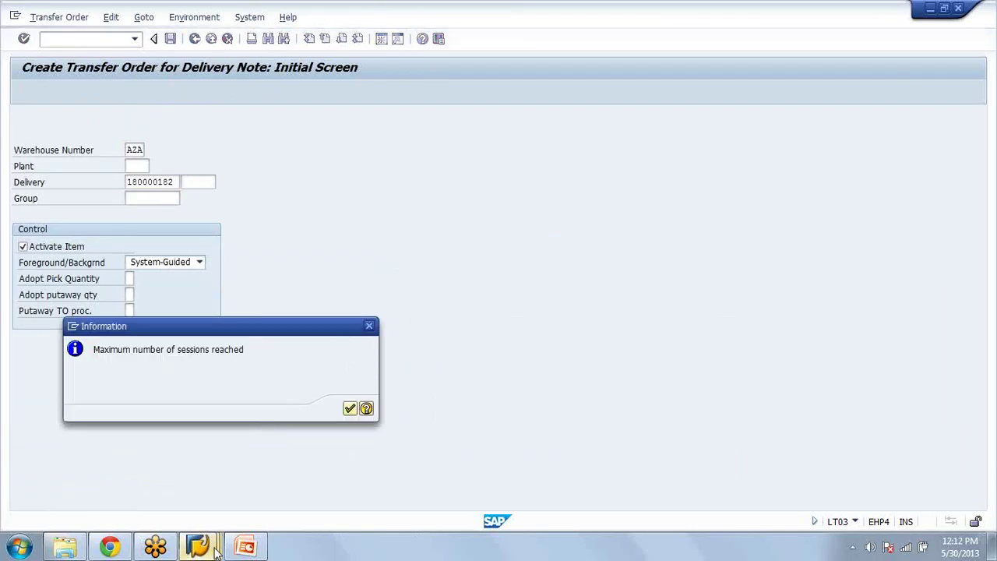
{"action": "left_click", "coordinate": [215, 548]}
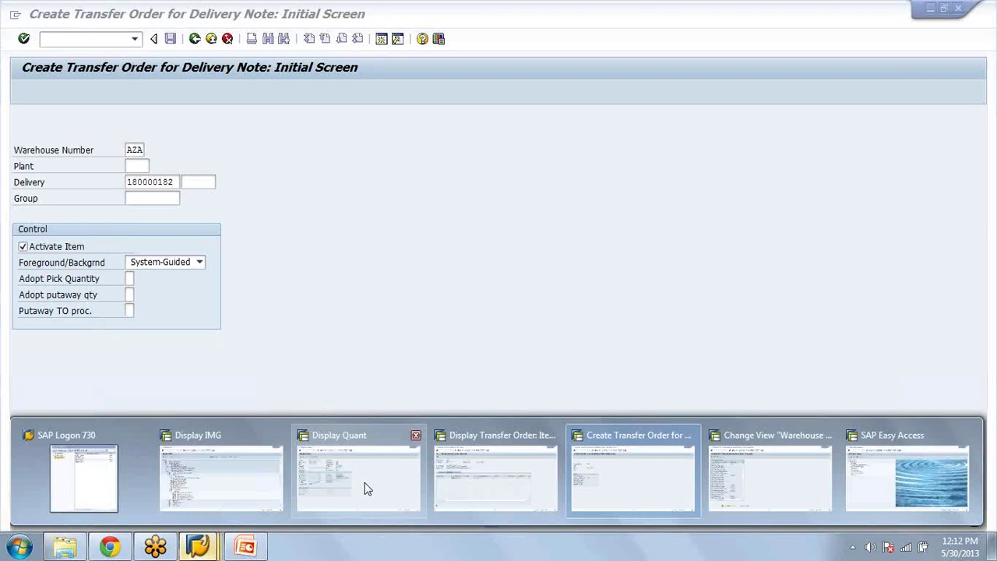
{"action": "left_click", "coordinate": [496, 477]}
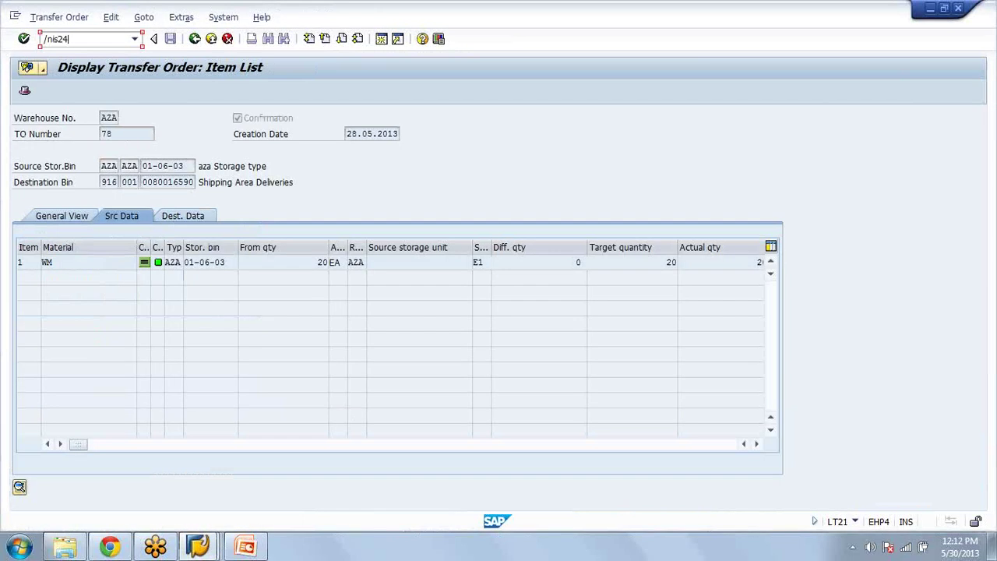
{"action": "type", "text": "/nls24"}
{"action": "key", "text": "Return"}
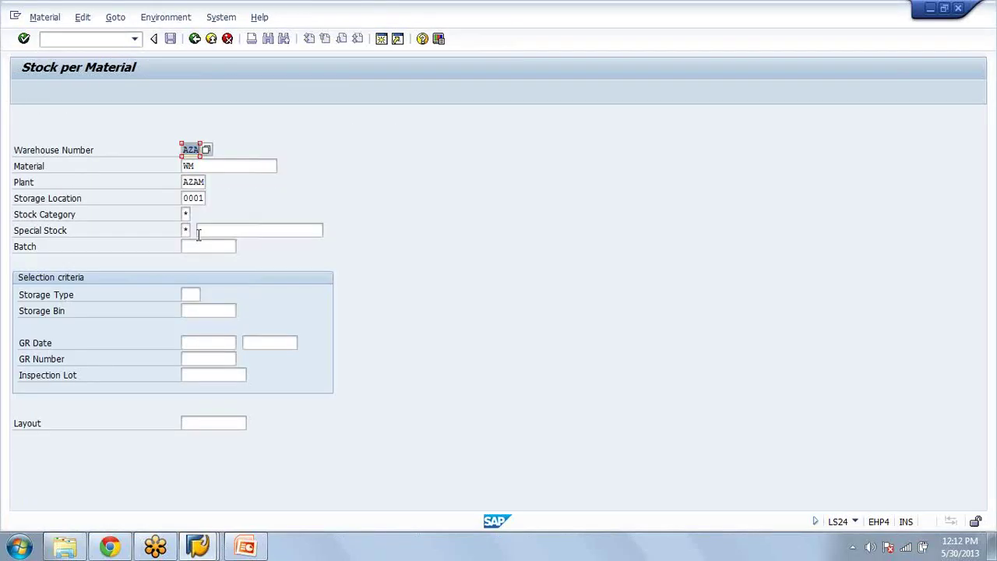
{"action": "left_click", "coordinate": [190, 294]}
{"action": "type", "text": "902"}
{"action": "key", "text": "Return"}
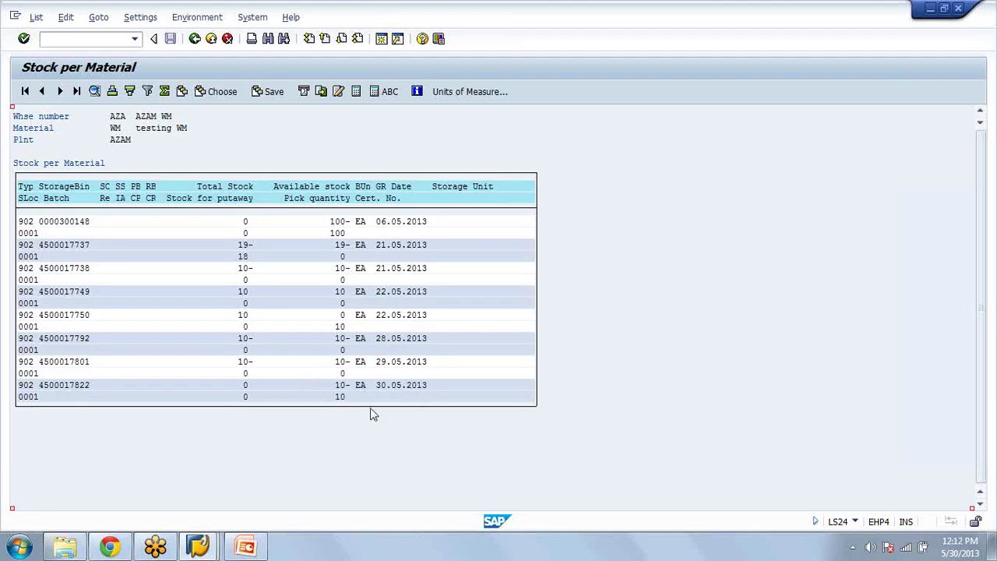
Step: Return from the stock list to the delivery transfer-order screen
{"action": "key", "text": "F3"}
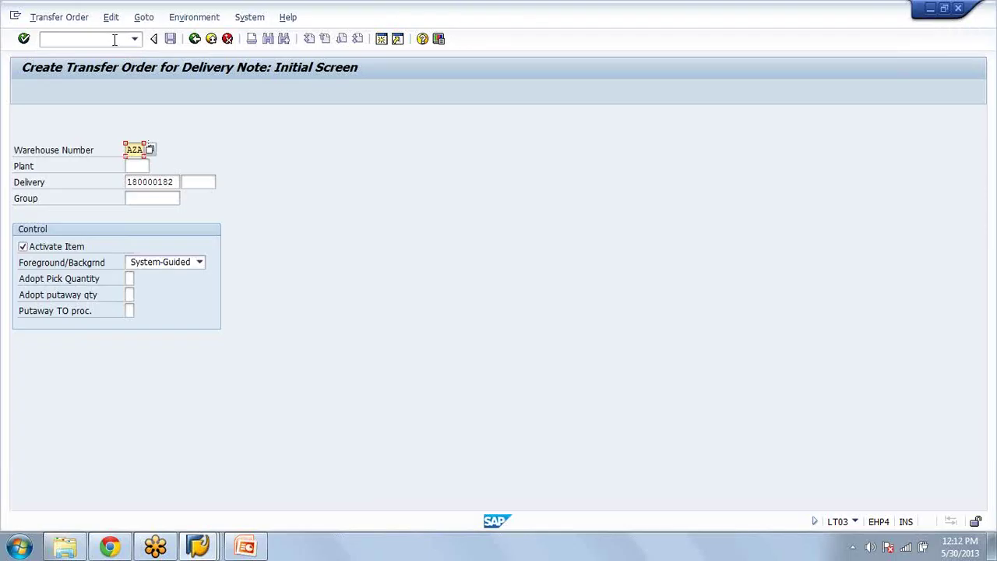
{"action": "key", "text": "alt+Tab"}
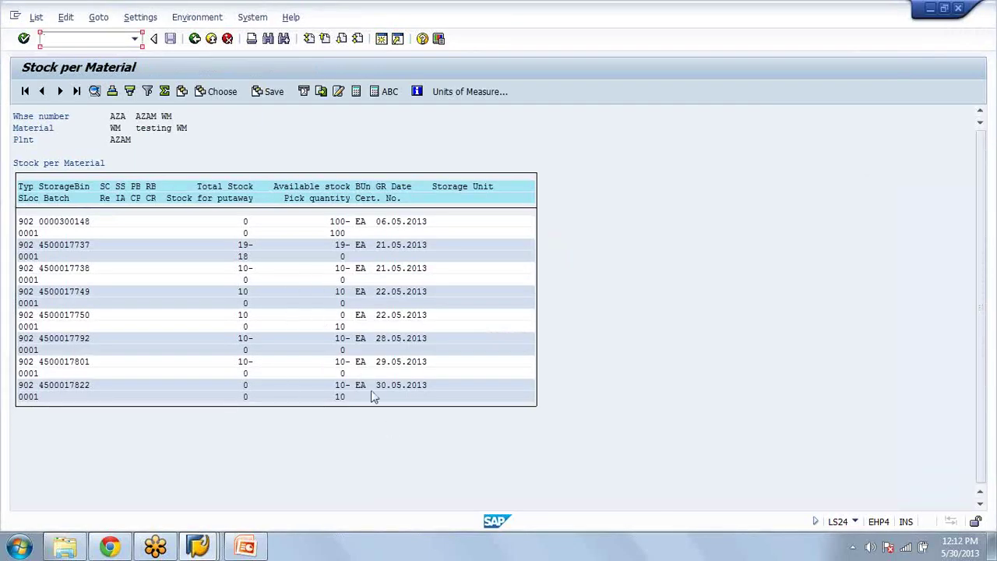
{"action": "key", "text": "alt+Tab"}
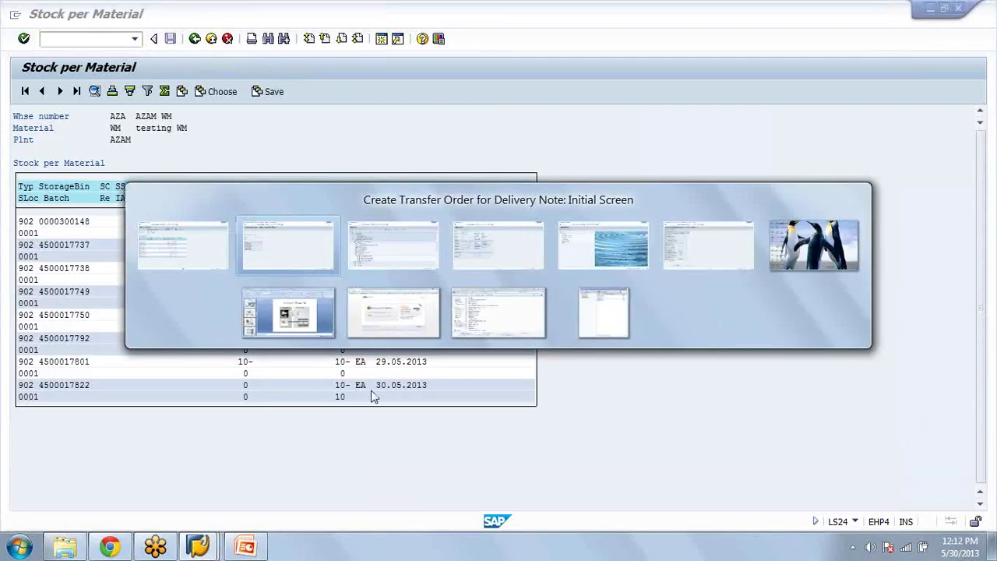
Step: Leave the transfer-order transaction with /n and bring up inbound delivery 180000182 in VL32N
{"action": "type", "text": "/nl"}
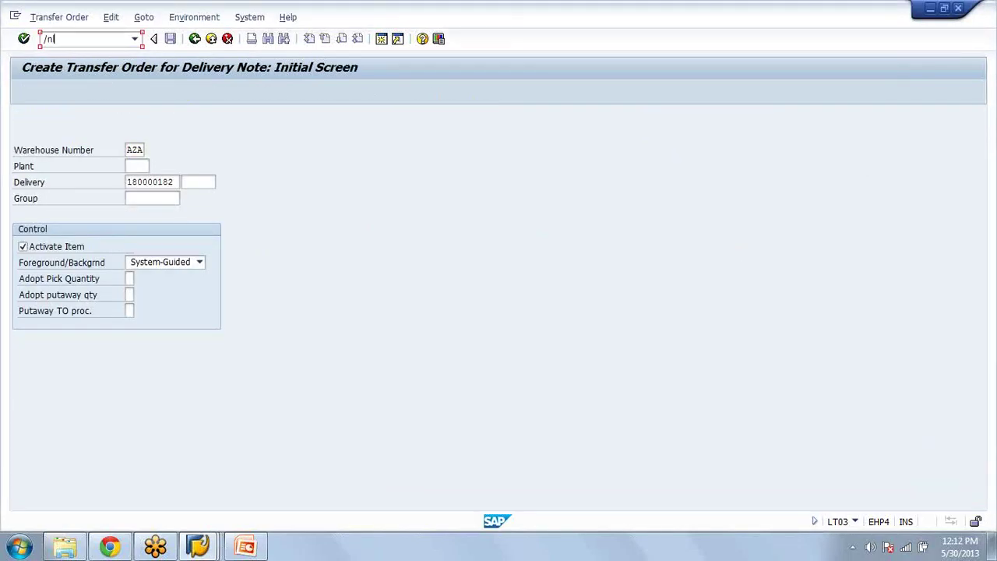
{"action": "key", "text": "Return"}
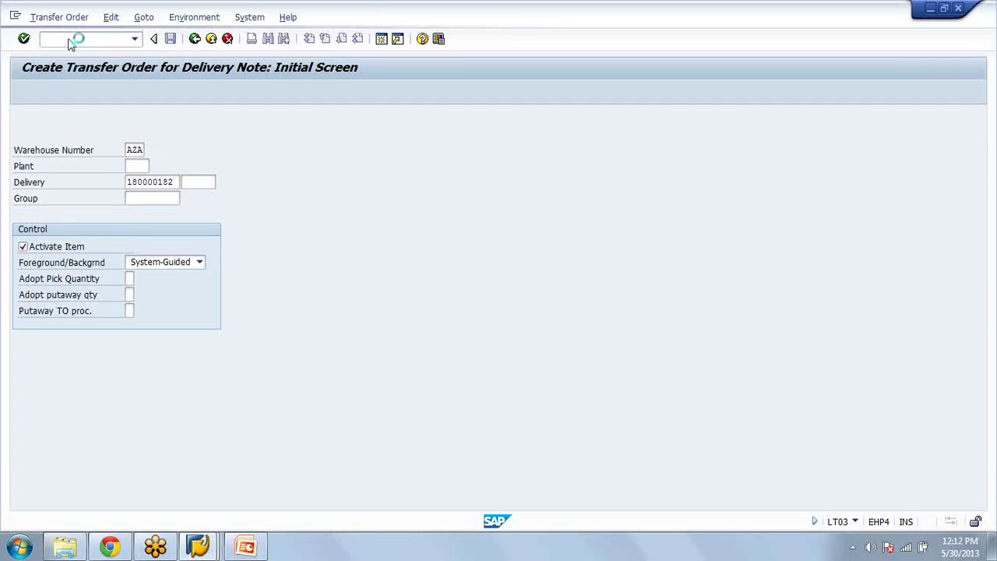
{"action": "key", "text": "BackSpace"}
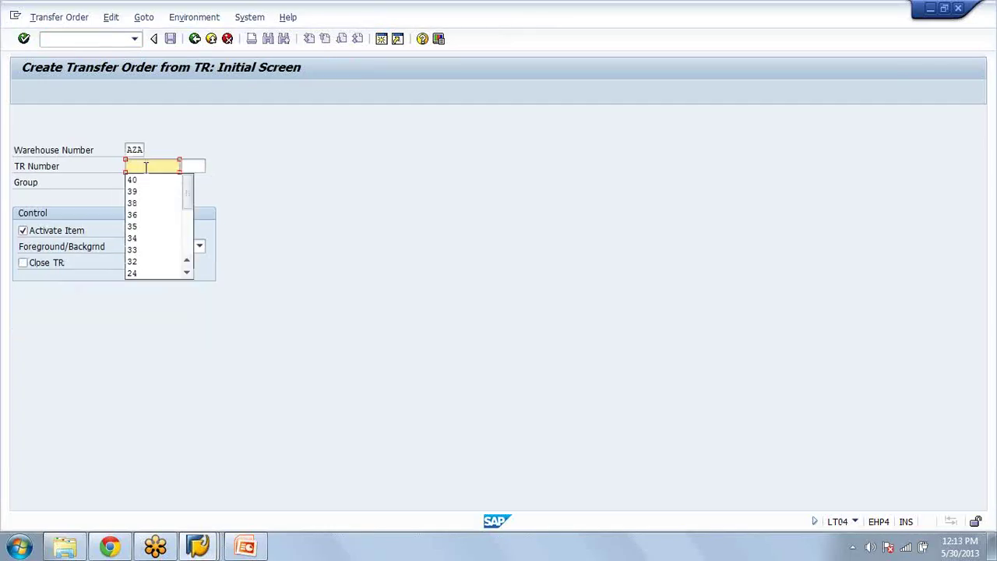
{"action": "key", "text": "Escape"}
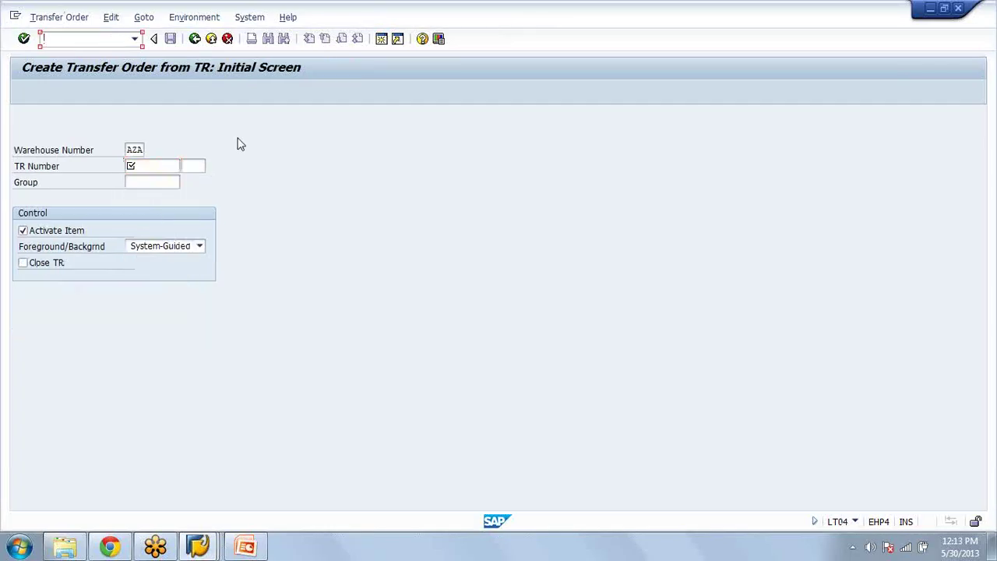
{"action": "key", "text": "F10"}
{"action": "key", "text": "Down"}
{"action": "key", "text": "Escape"}
{"action": "left_click", "coordinate": [99, 39]}
{"action": "type", "text": "/n"}
{"action": "key", "text": "Return"}
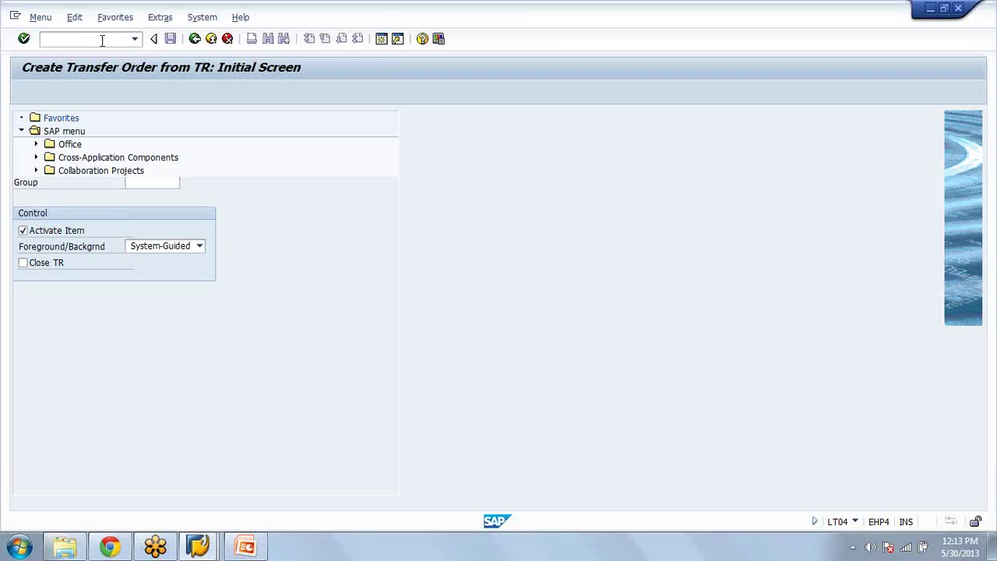
{"action": "key", "text": "F3"}
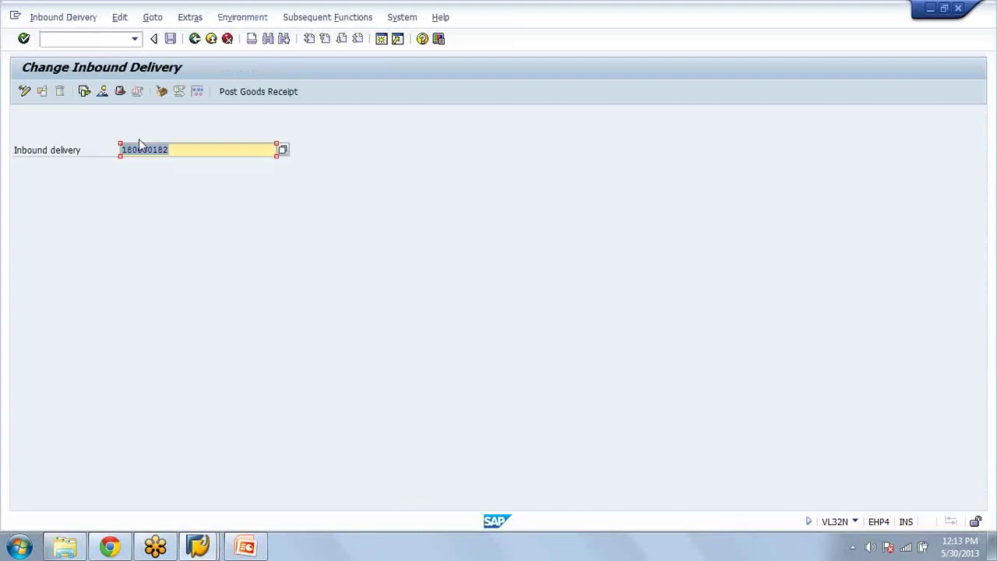
Step: Check item 1's document flow on delivery 180000182, showing transfer order 87 open, then view Display Quant
{"action": "key", "text": "Return"}
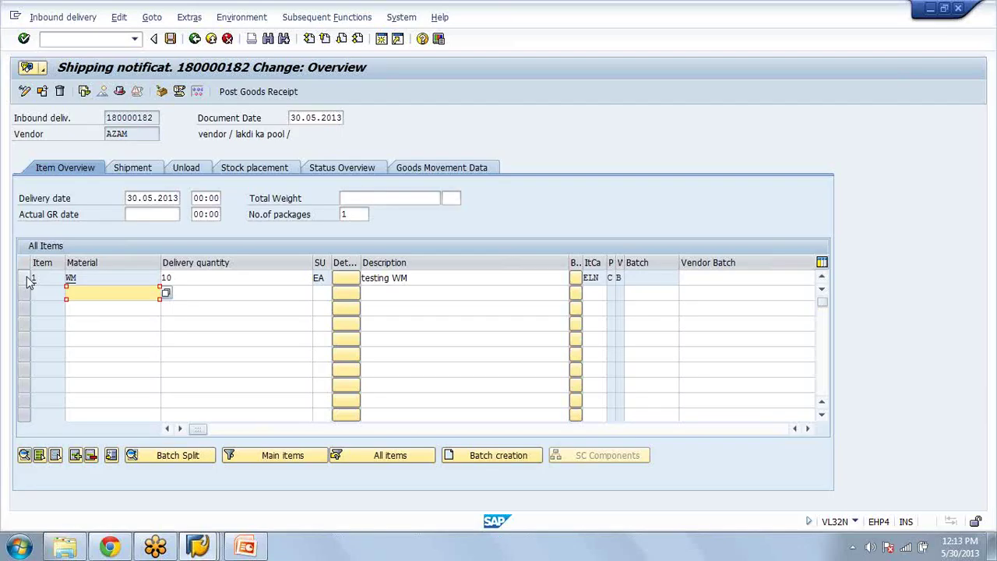
{"action": "left_click", "coordinate": [26, 278]}
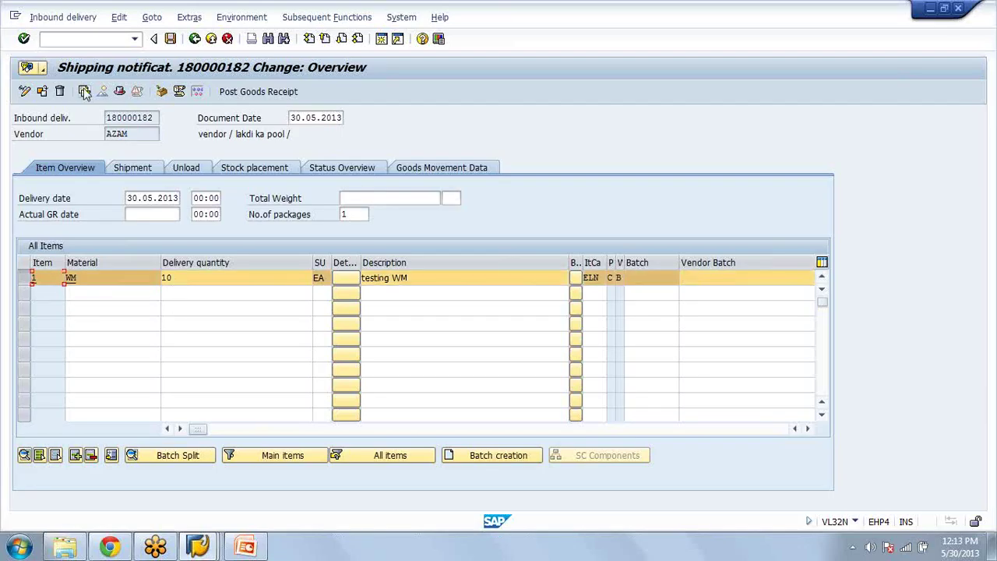
{"action": "left_click", "coordinate": [84, 92]}
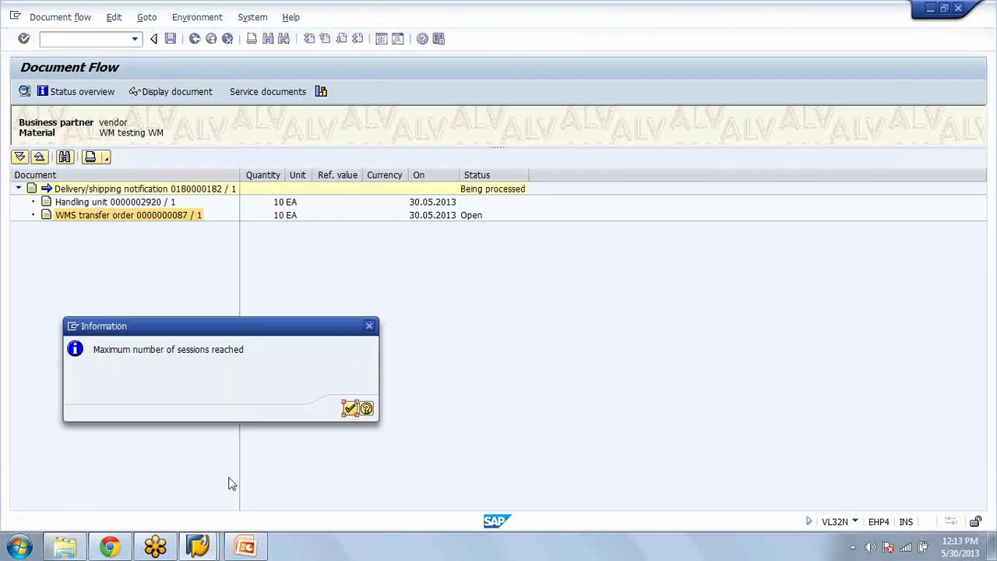
{"action": "mouse_move", "coordinate": [197, 547]}
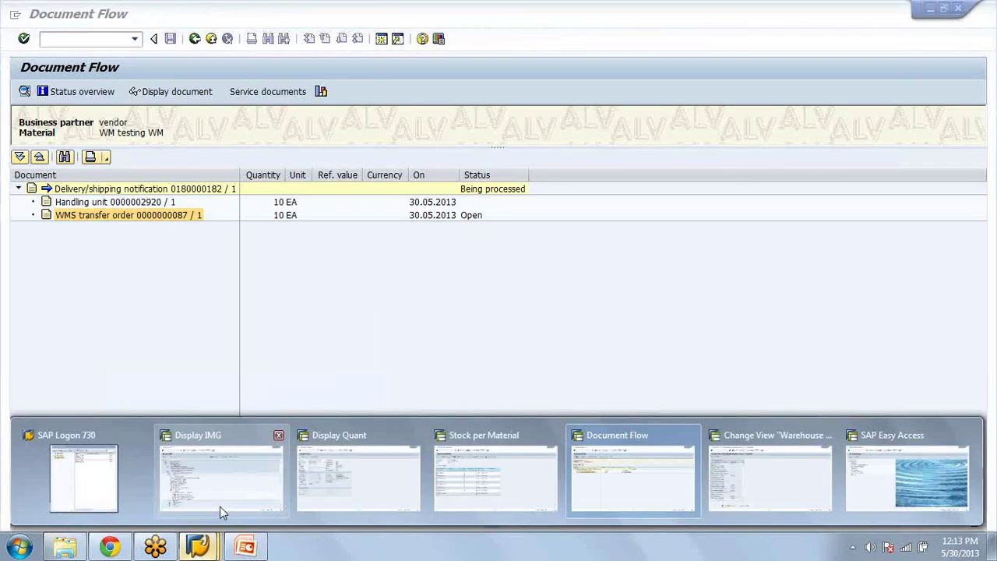
{"action": "left_click", "coordinate": [343, 491]}
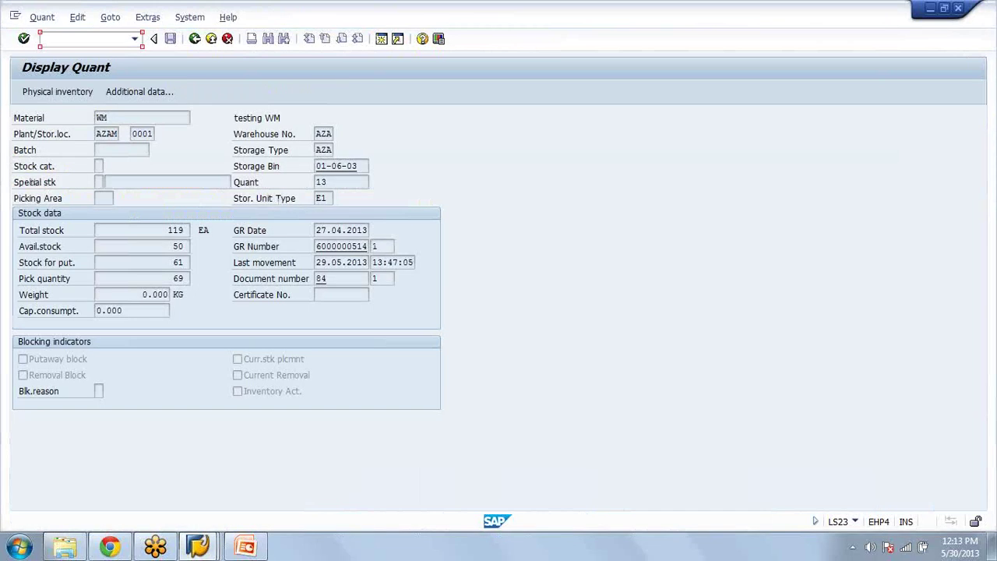
Step: Try confirming transfer order 87 in LT12, then back out of delivery 180000182's change screens
{"action": "key", "text": "alt+Tab"}
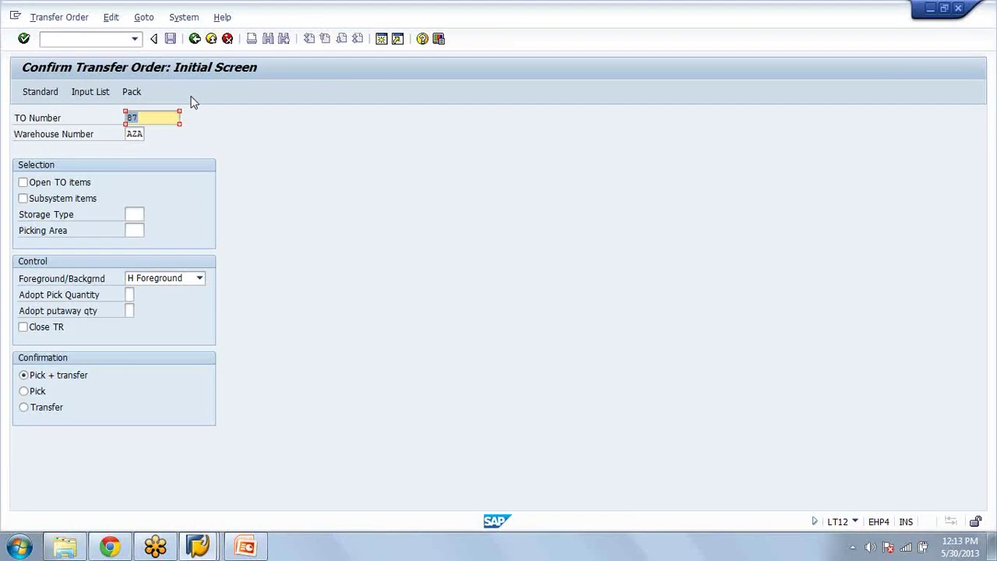
{"action": "key", "text": "Return"}
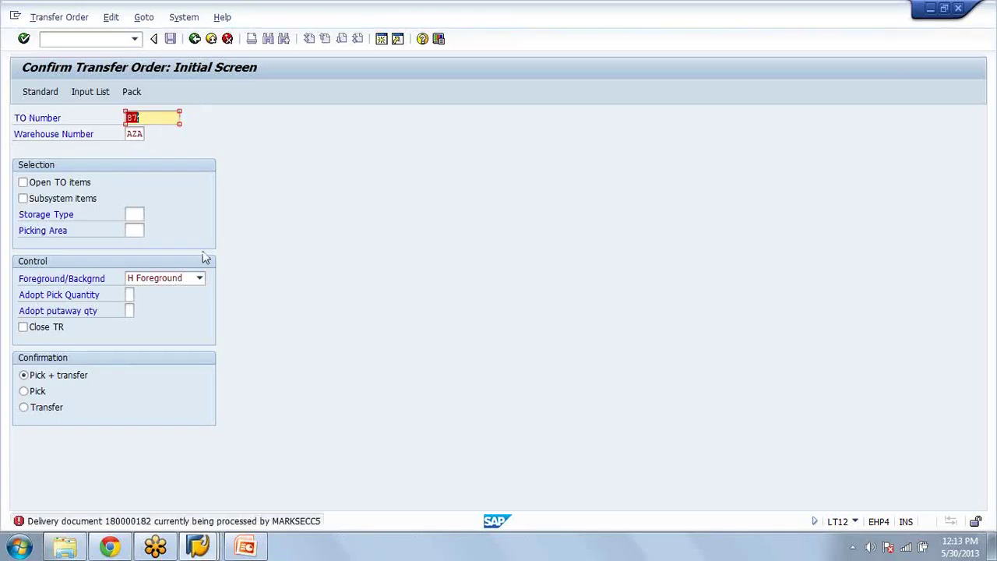
{"action": "left_click", "coordinate": [198, 548]}
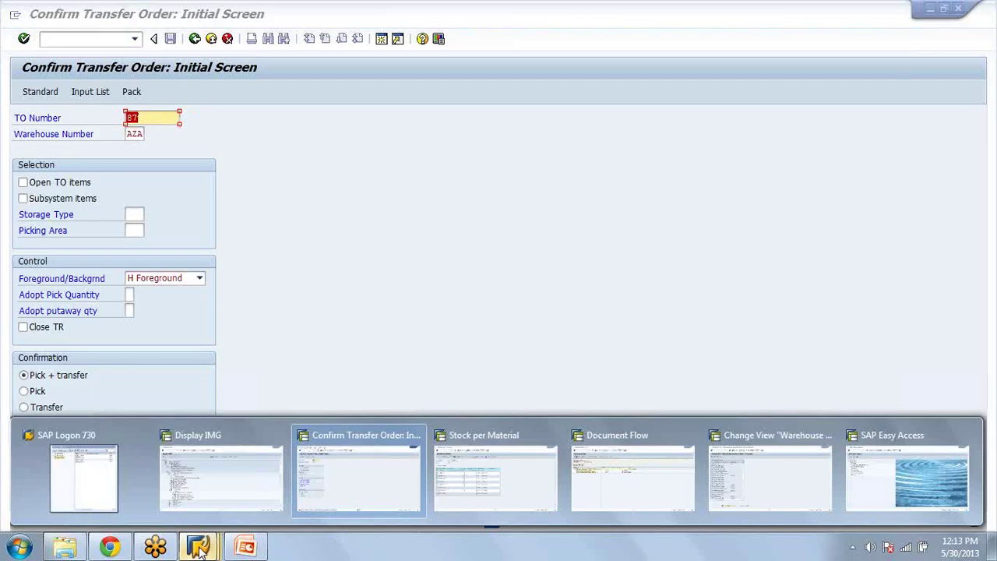
{"action": "left_click", "coordinate": [651, 484]}
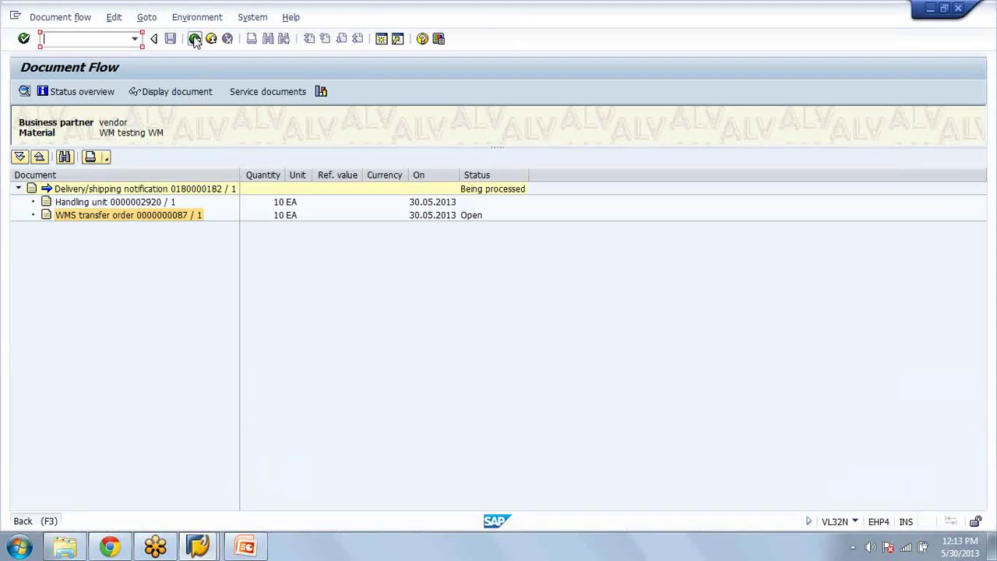
{"action": "left_click", "coordinate": [195, 39]}
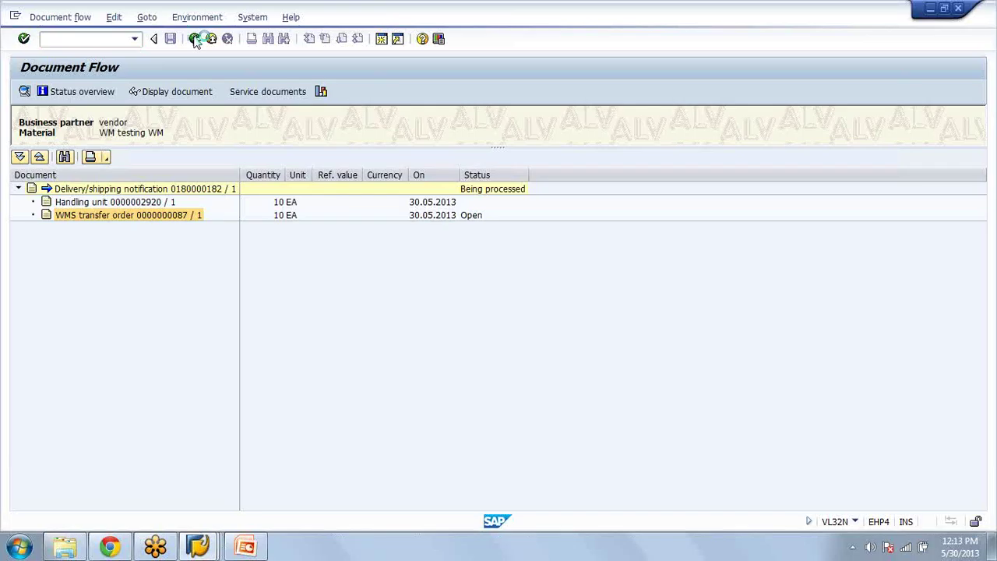
{"action": "left_click", "coordinate": [194, 39]}
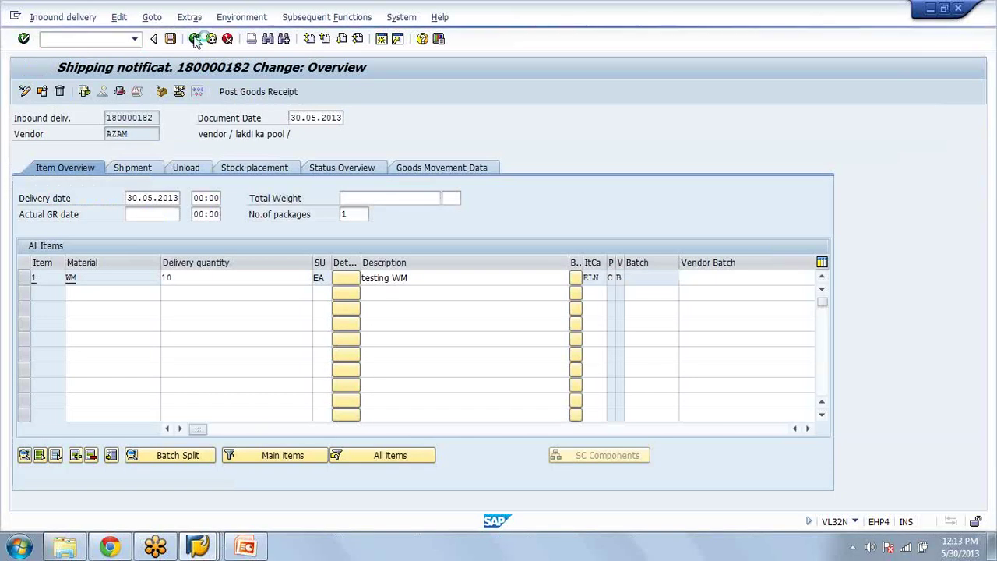
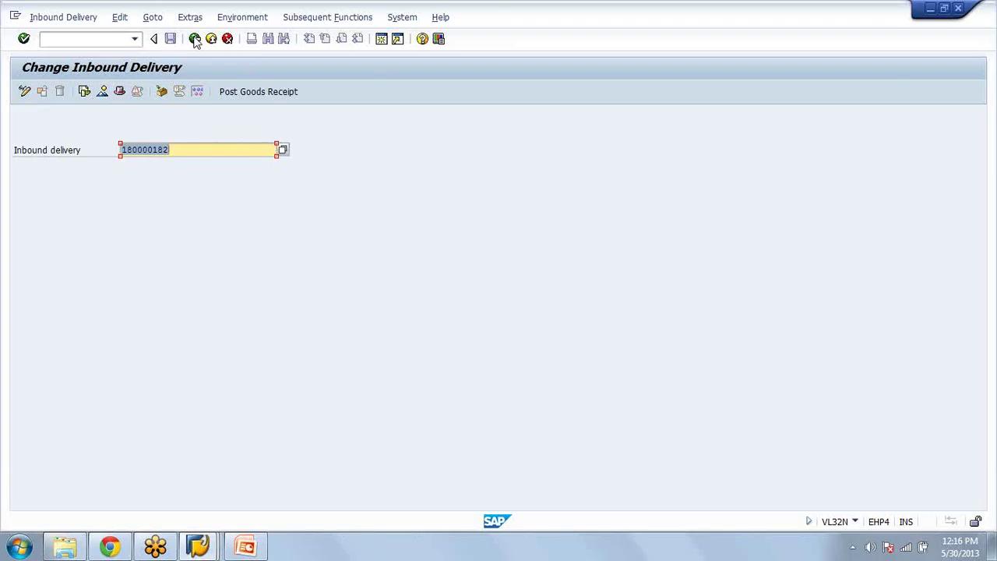
Step: Start transaction LT12 to confirm transfer order 87 in warehouse AZA
{"action": "left_click", "coordinate": [62, 39]}
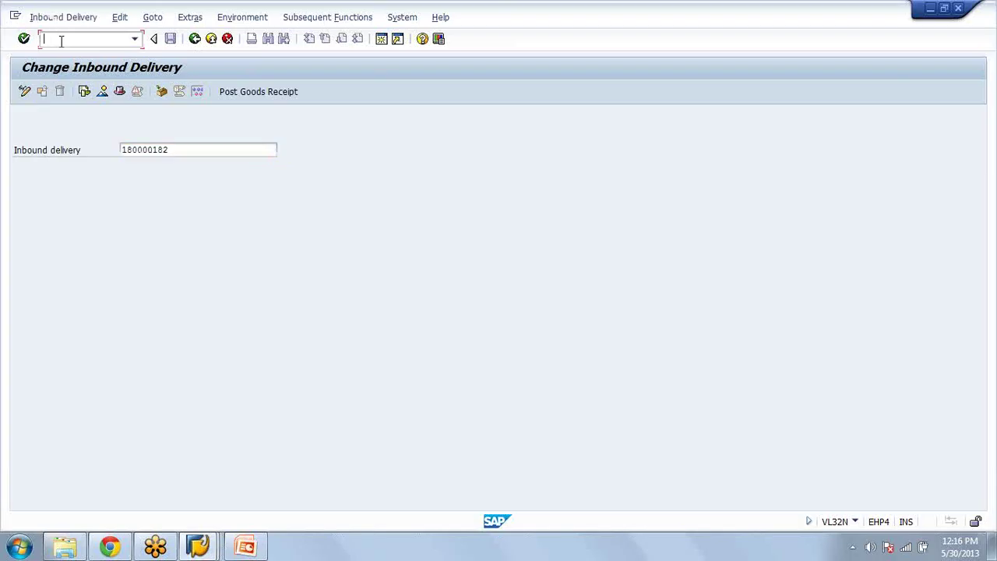
{"action": "type", "text": "/b"}
{"action": "key", "text": "BackSpace"}
{"action": "type", "text": "nlt12"}
{"action": "key", "text": "Return"}
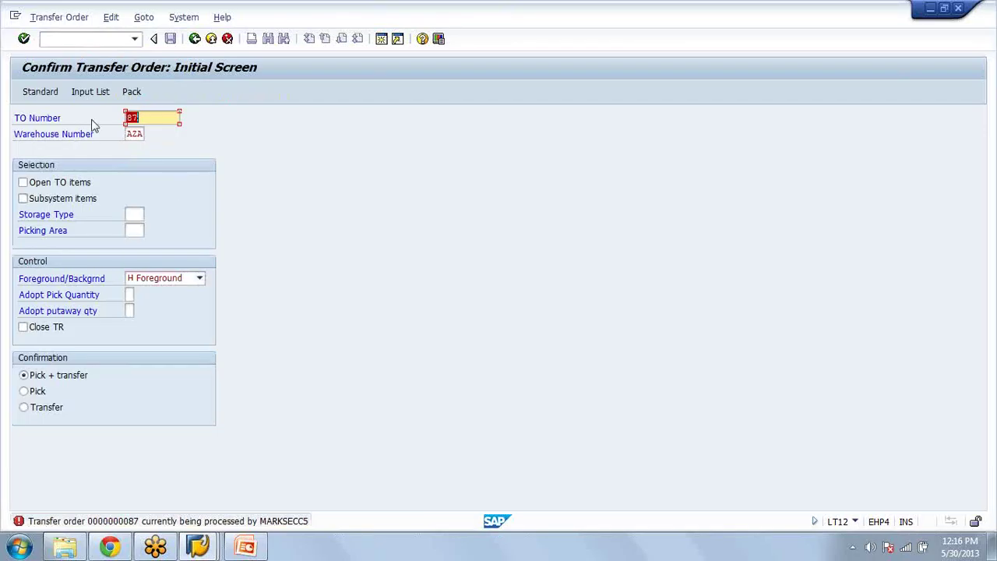
{"action": "left_click", "coordinate": [201, 545]}
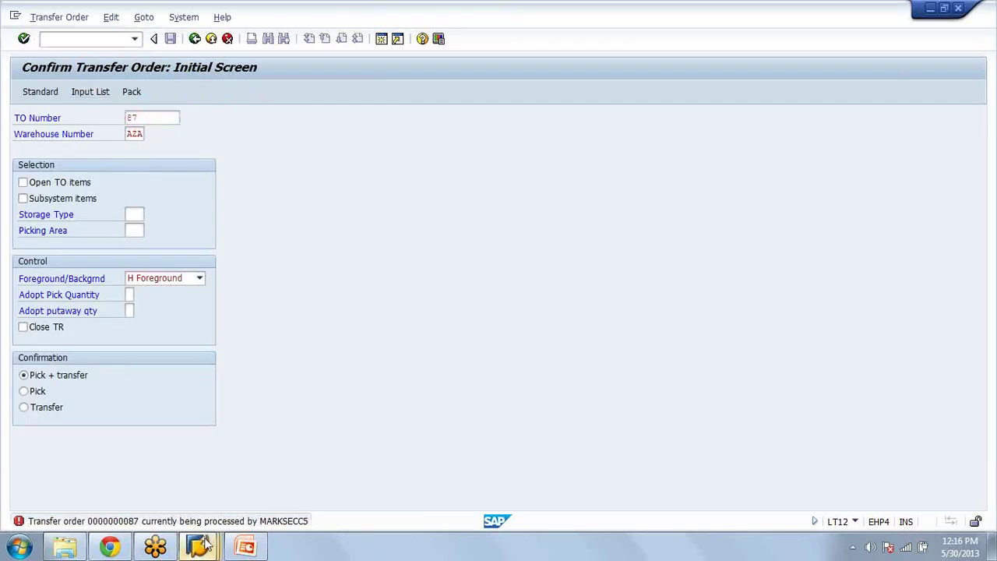
{"action": "mouse_move", "coordinate": [207, 543]}
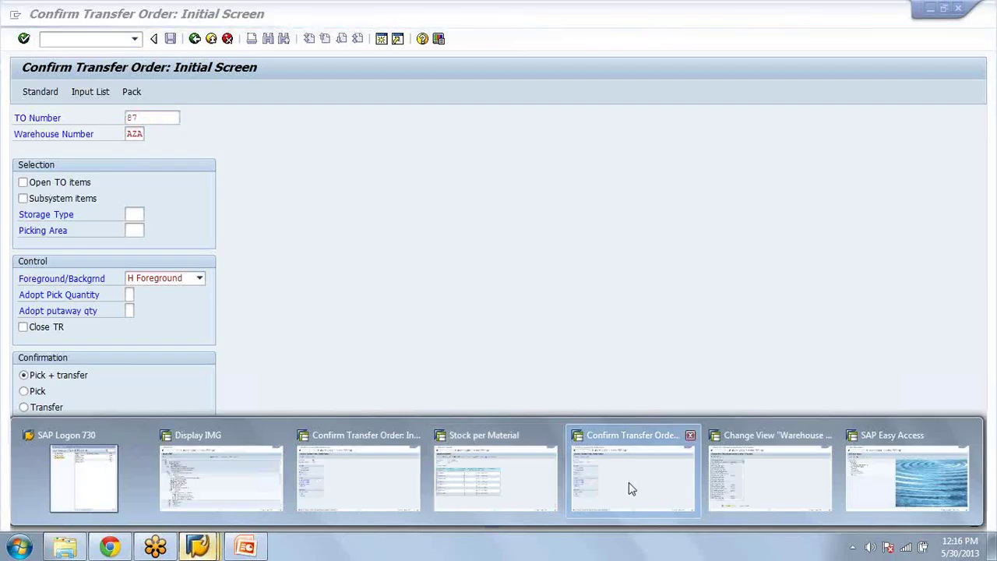
{"action": "left_click", "coordinate": [629, 482]}
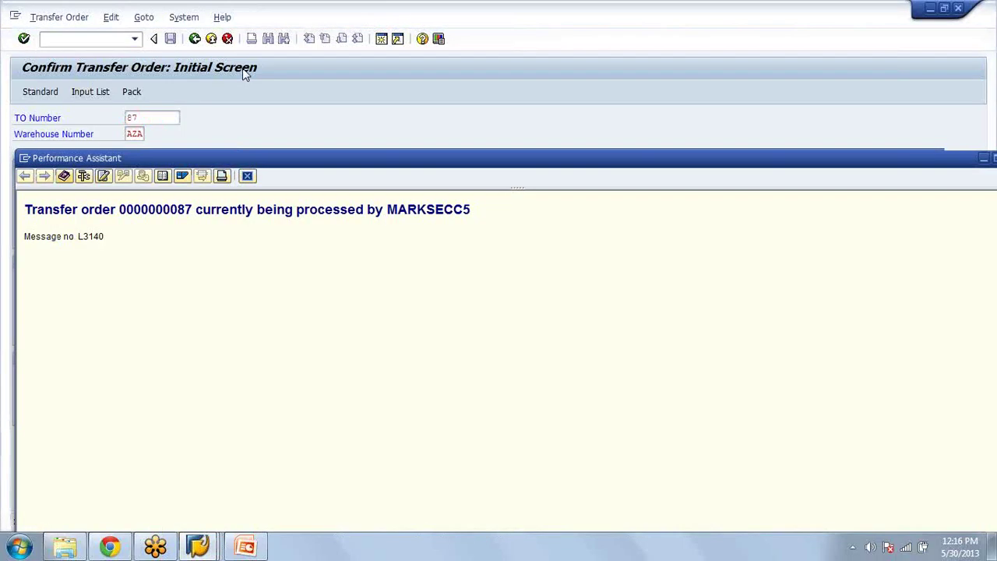
{"action": "left_click", "coordinate": [194, 41]}
{"action": "left_click", "coordinate": [194, 41]}
{"action": "left_click", "coordinate": [194, 40]}
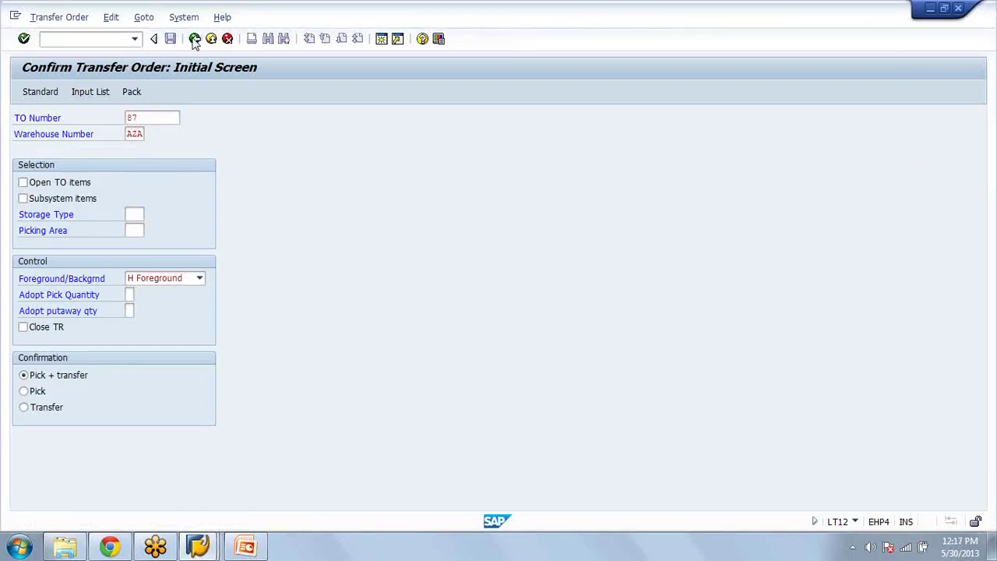
{"action": "left_click", "coordinate": [199, 549]}
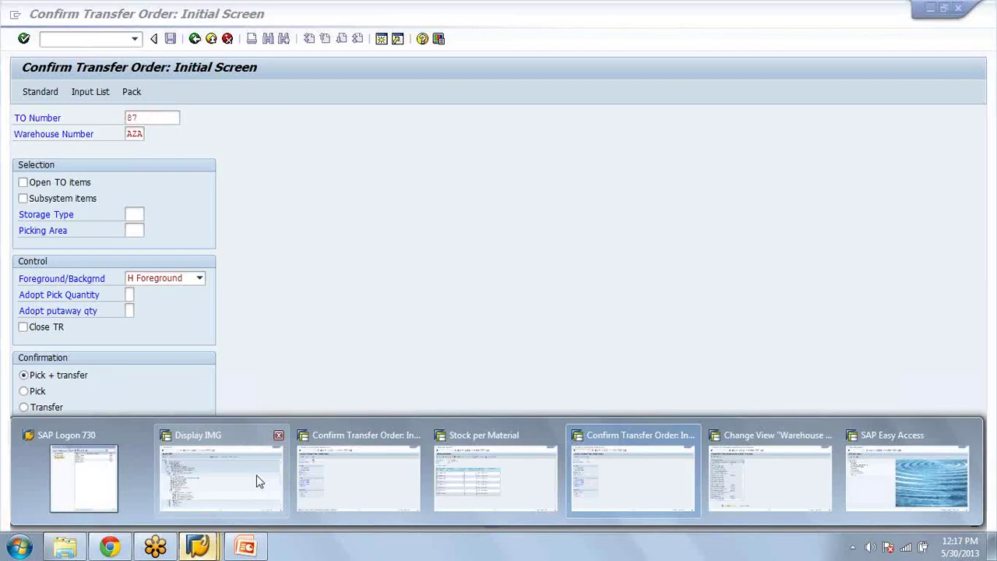
{"action": "left_click", "coordinate": [195, 38]}
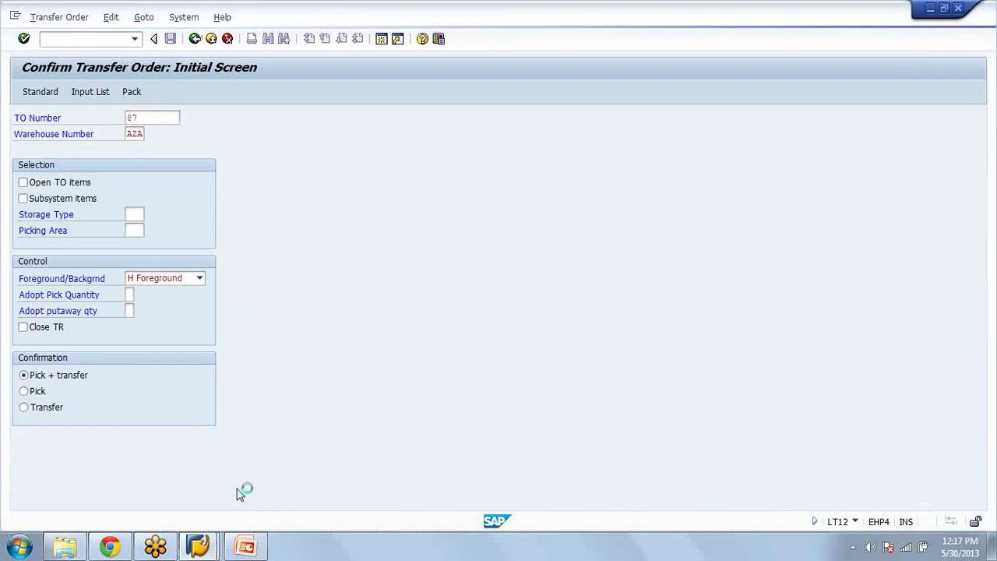
Step: Confirm transfer order 87 internally in LT12 from the warehouse control window and save
{"action": "left_click", "coordinate": [198, 546]}
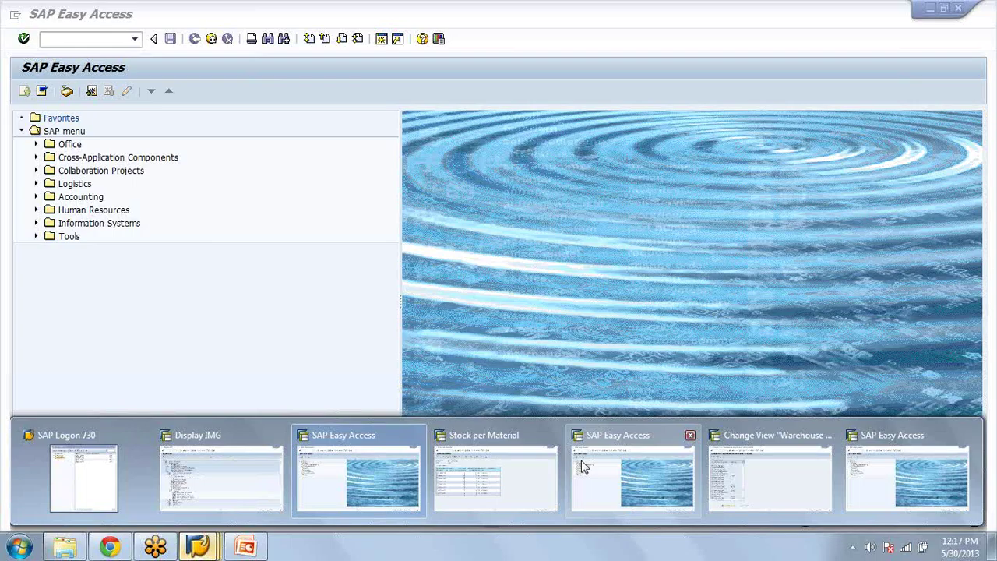
{"action": "left_click", "coordinate": [770, 476]}
{"action": "type", "text": "/nlt12"}
{"action": "key", "text": "Return"}
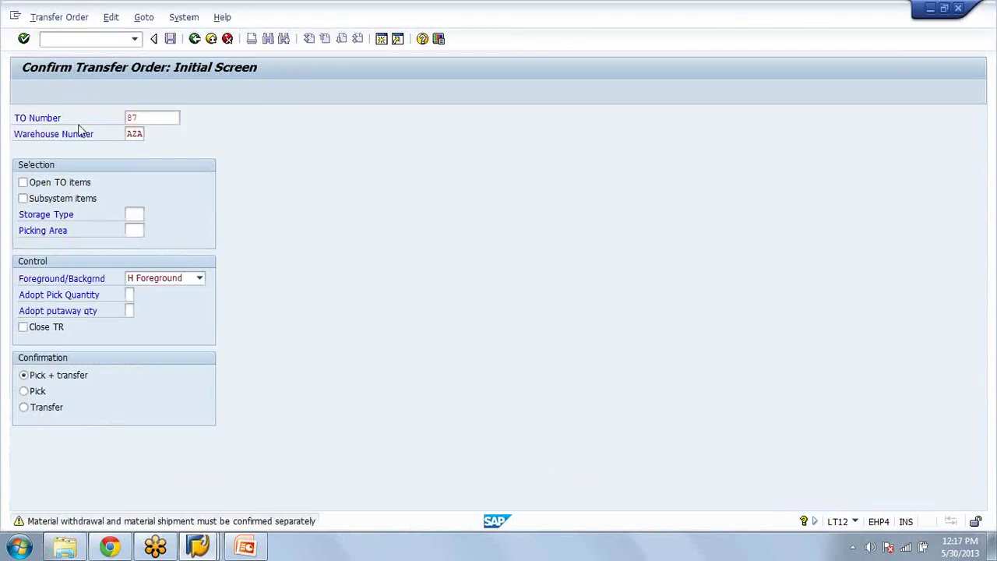
{"action": "key", "text": "Return"}
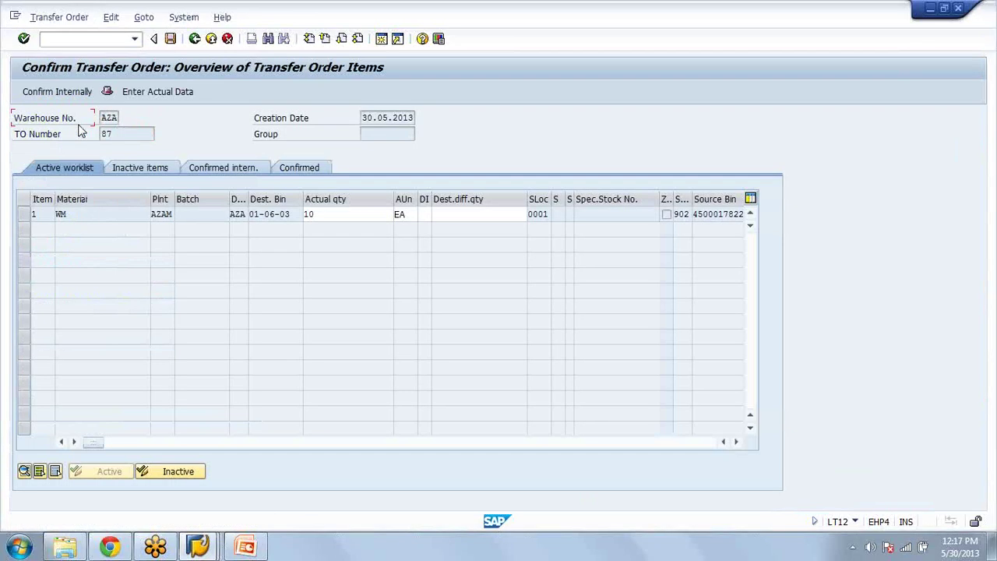
{"action": "left_click", "coordinate": [47, 95]}
{"action": "left_click", "coordinate": [170, 39]}
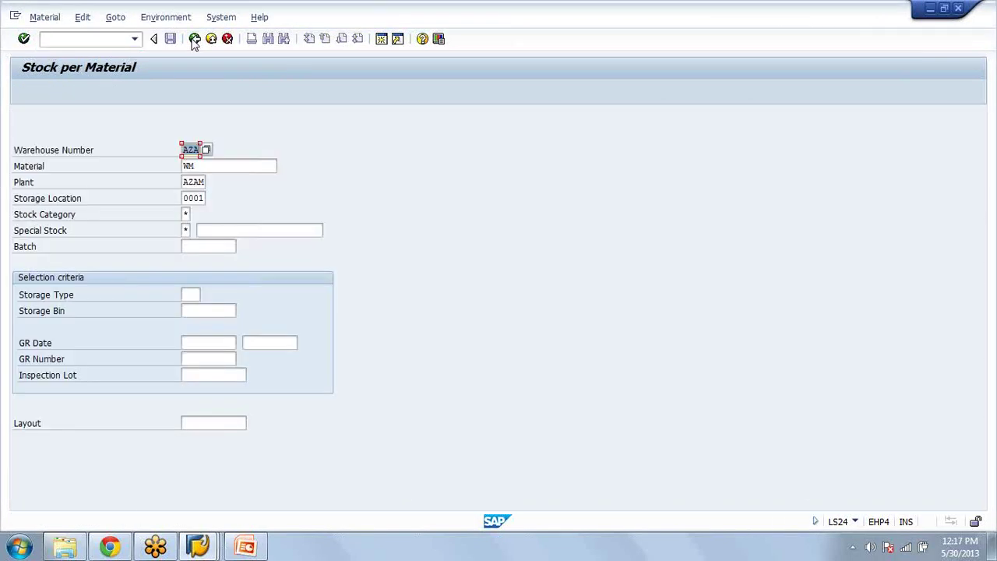
Step: Run the stock report for material WM restricted to storage type 902
{"action": "left_click", "coordinate": [194, 39]}
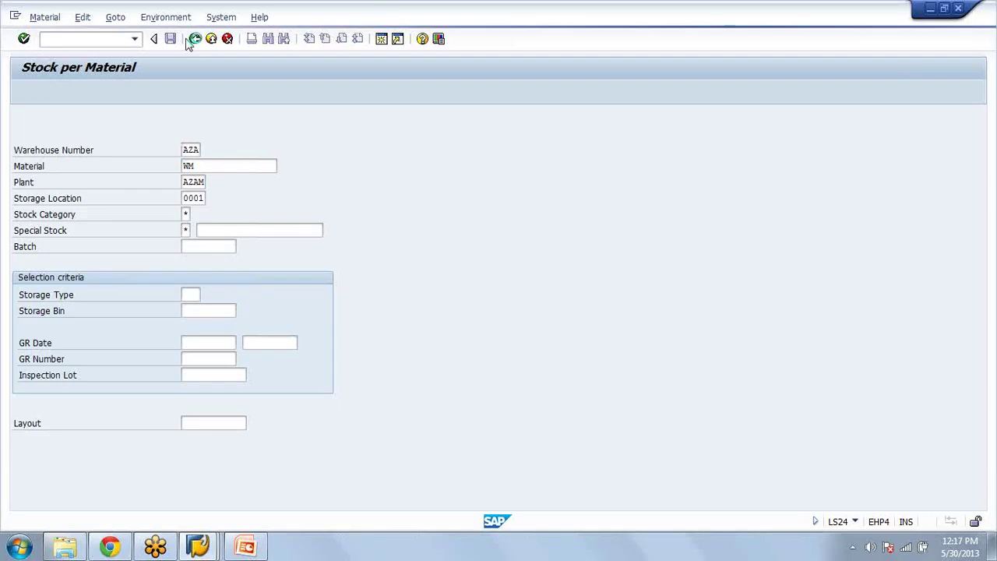
{"action": "left_click", "coordinate": [191, 295]}
{"action": "type", "text": "902"}
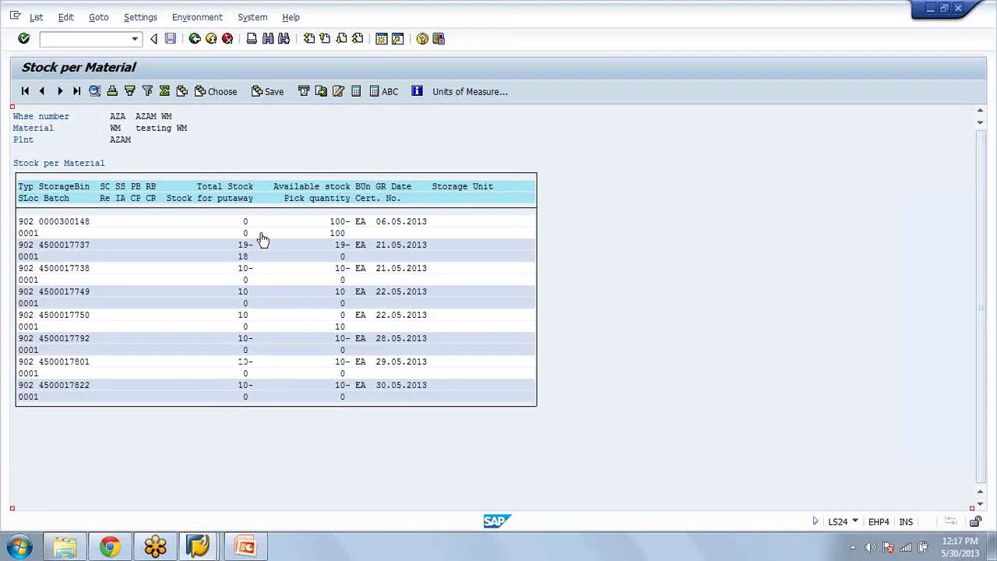
{"action": "left_click", "coordinate": [214, 551]}
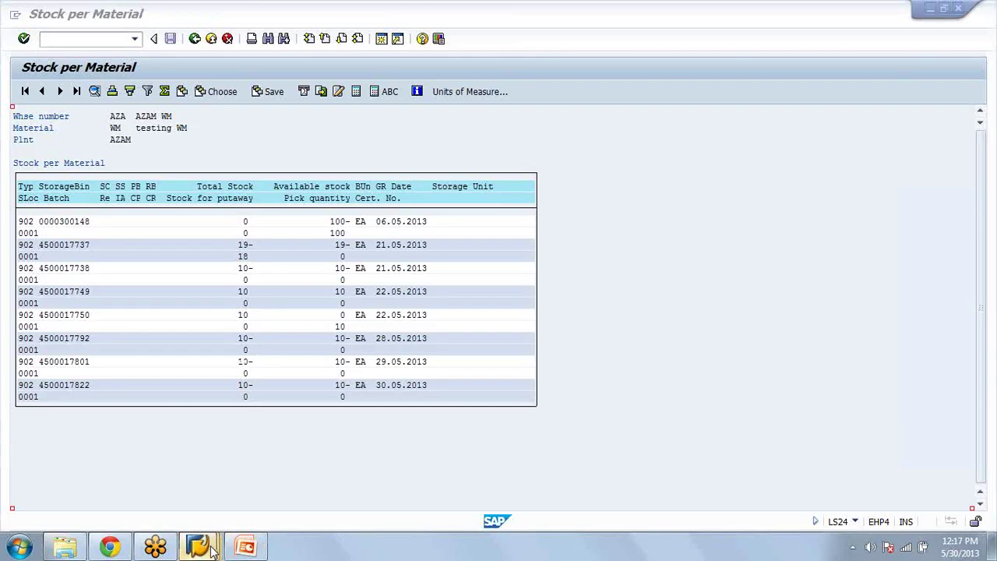
{"action": "mouse_move", "coordinate": [212, 549]}
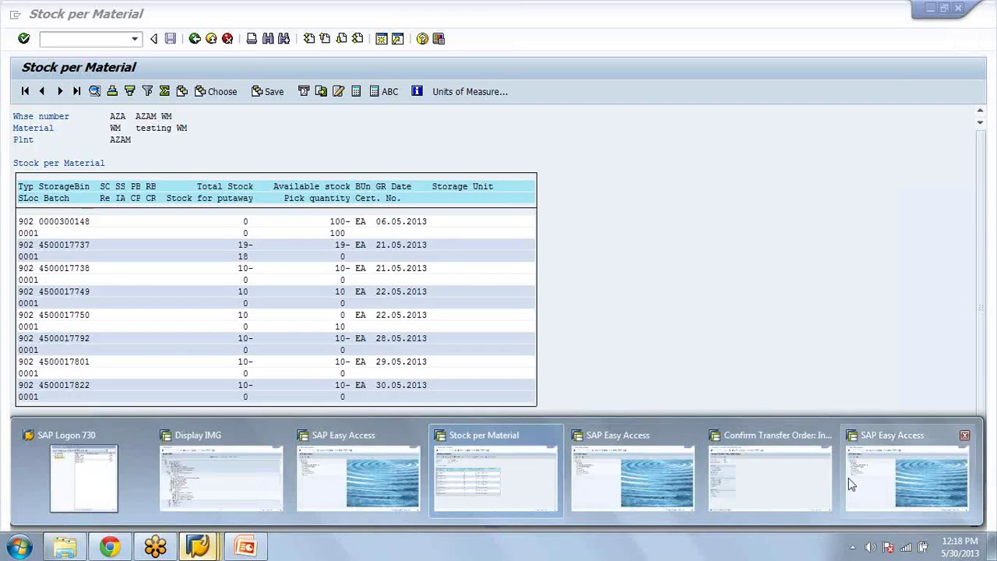
Step: Post the goods receipt for inbound delivery 180000182 in VL32N
{"action": "left_click", "coordinate": [355, 508]}
{"action": "type", "text": "vl32n"}
{"action": "key", "text": "Return"}
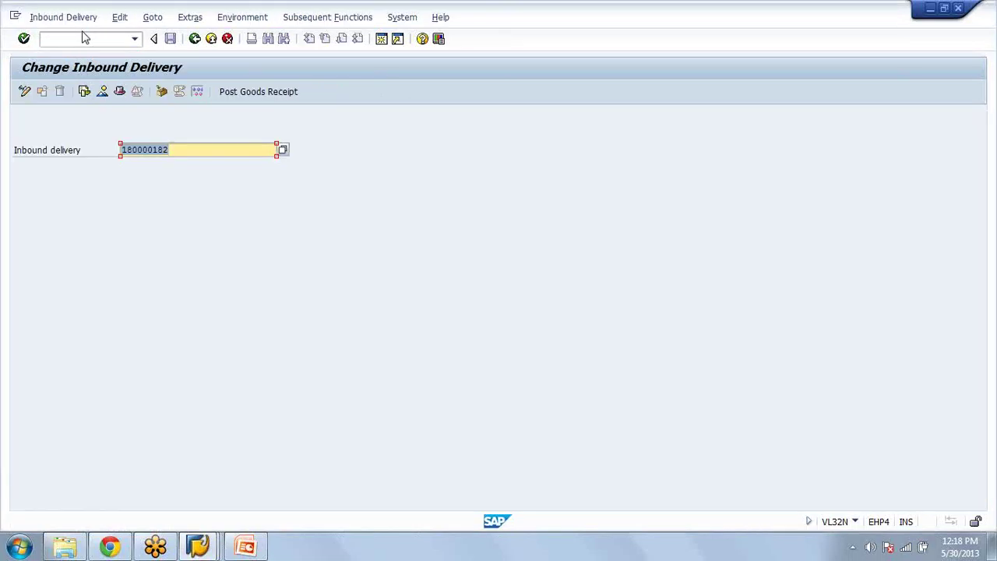
{"action": "key", "text": "alt+Tab"}
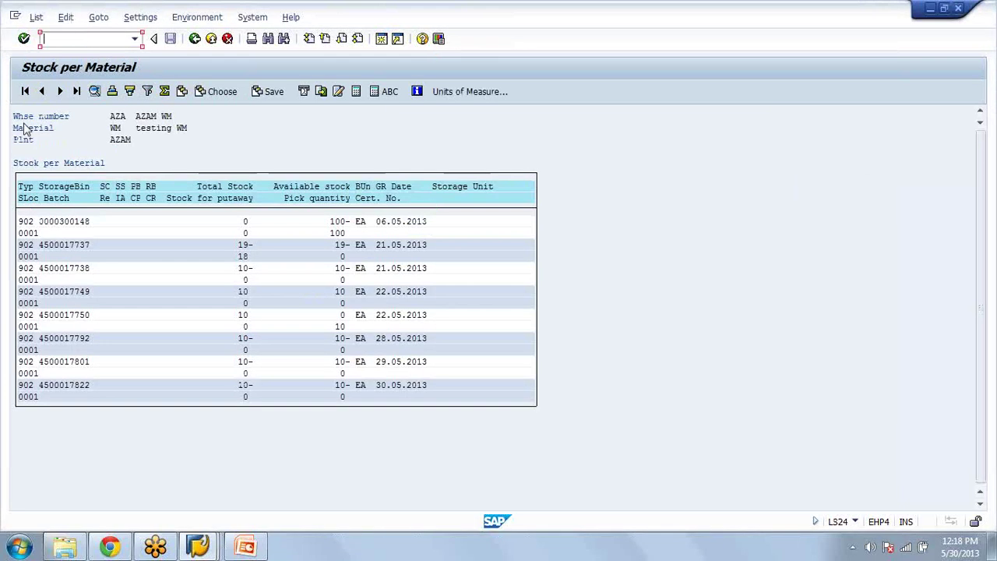
{"action": "key", "text": "alt+Tab"}
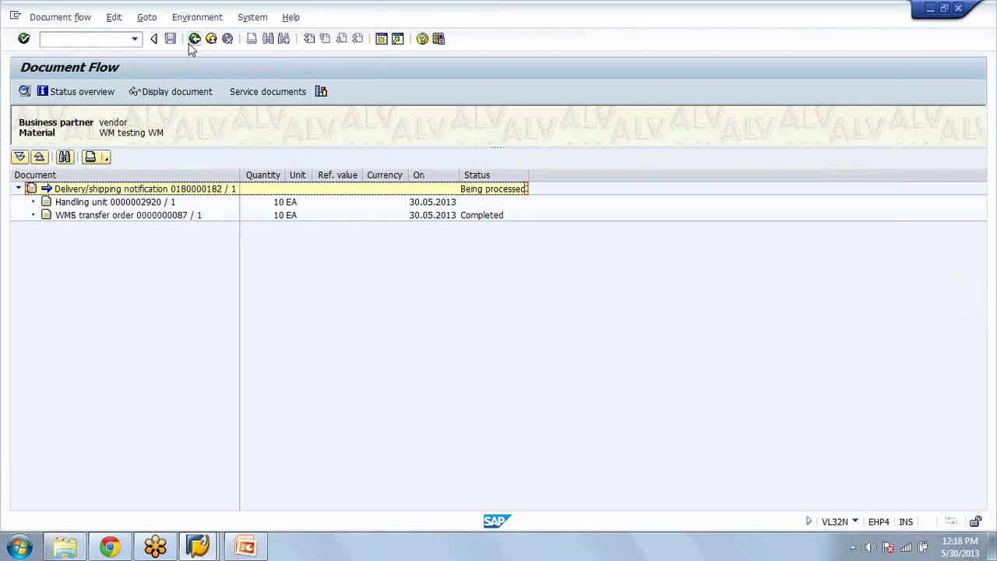
{"action": "left_click", "coordinate": [193, 41]}
{"action": "left_click", "coordinate": [257, 91]}
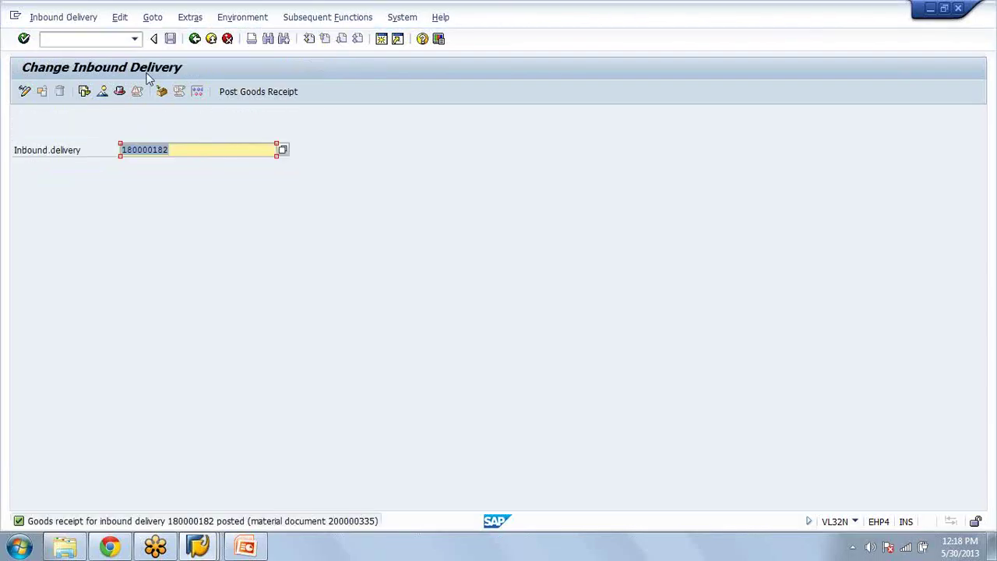
Step: Rerun the Stock per Material list for WM, then return to delivery 180000182
{"action": "key", "text": "Return"}
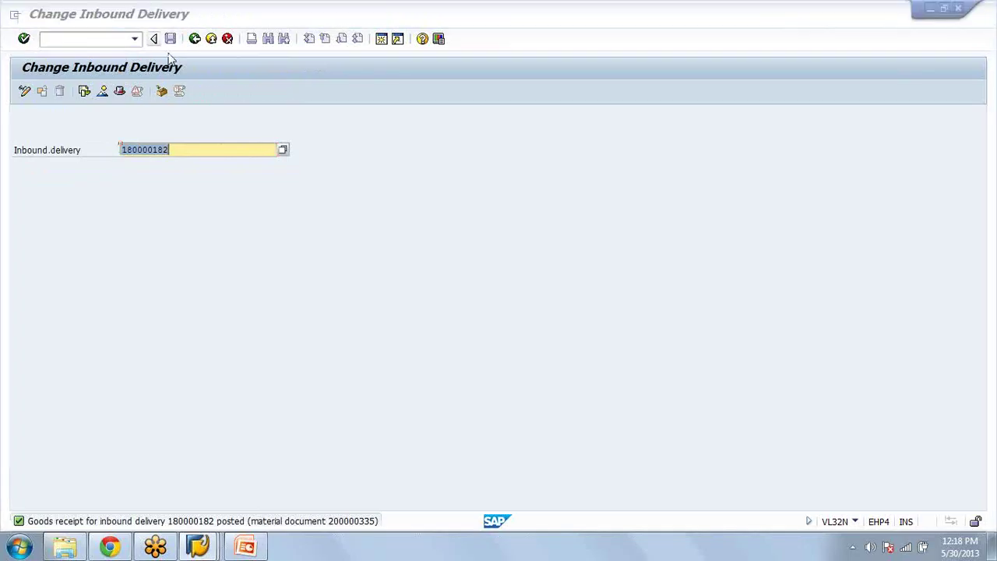
{"action": "key", "text": "alt+Tab"}
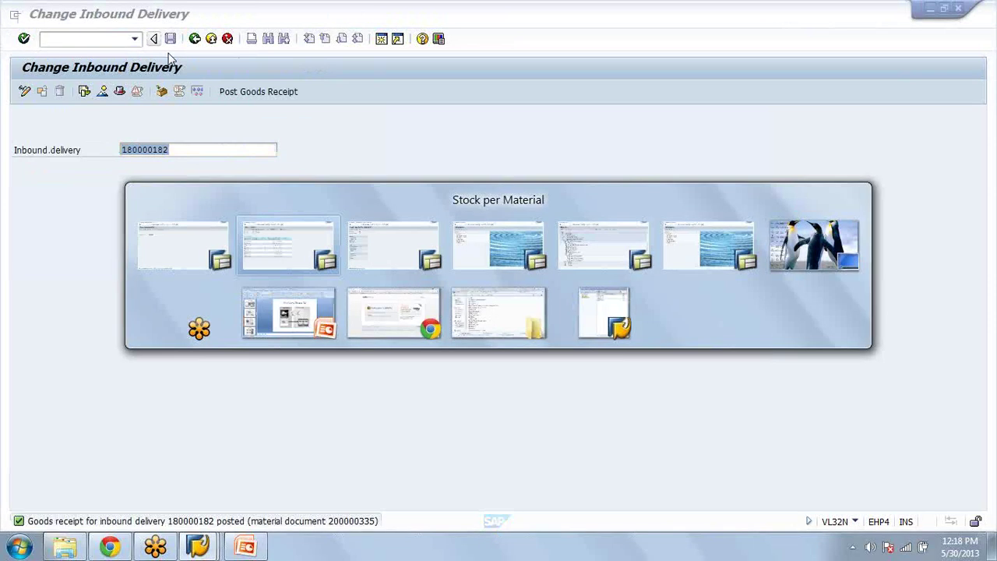
{"action": "left_click", "coordinate": [194, 40]}
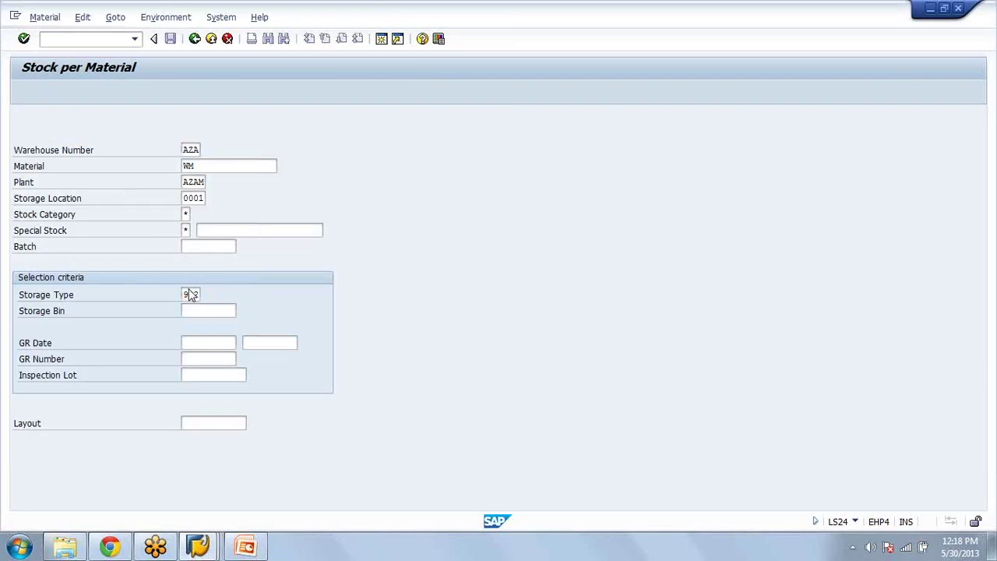
{"action": "key", "text": "F8"}
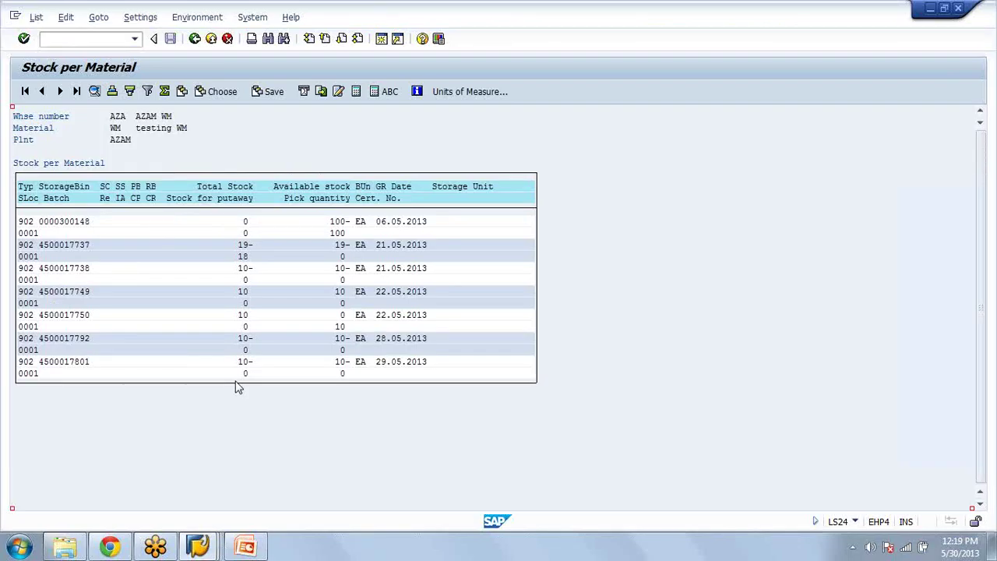
{"action": "key", "text": "F3"}
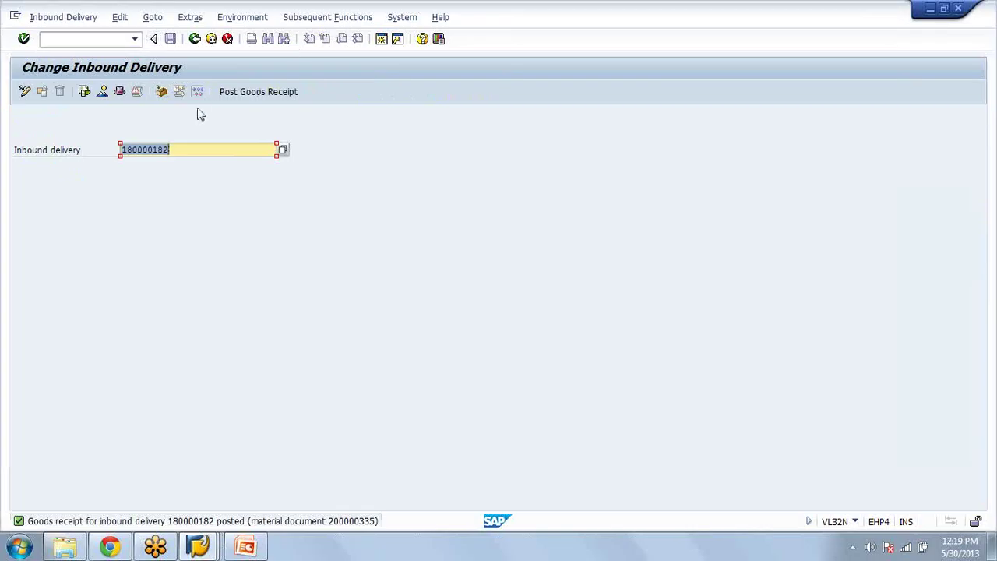
Step: Reopen the overview of inbound delivery 180000182 and select its delivery date field
{"action": "key", "text": "Return"}
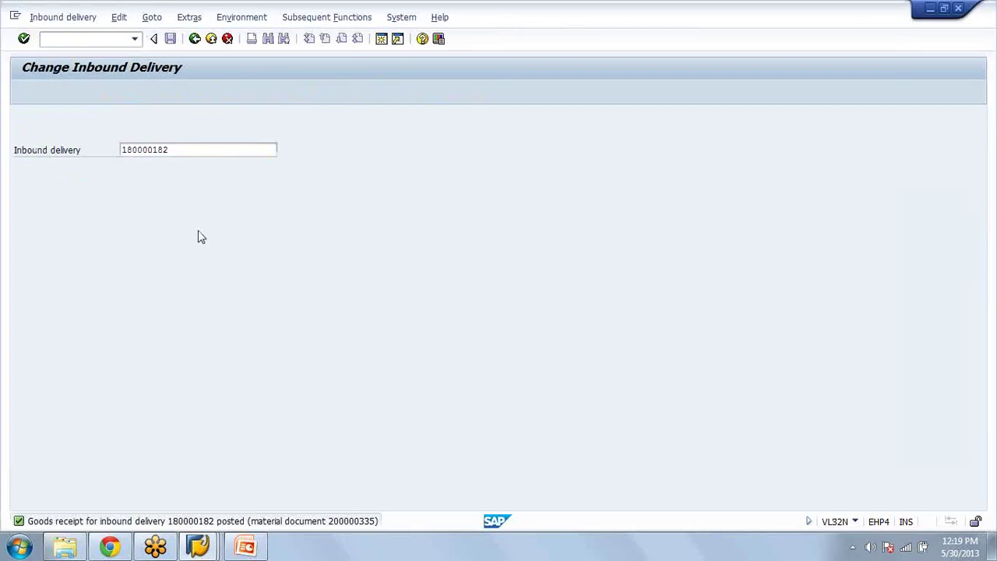
{"action": "key", "text": "Return"}
{"action": "left_click", "coordinate": [137, 198]}
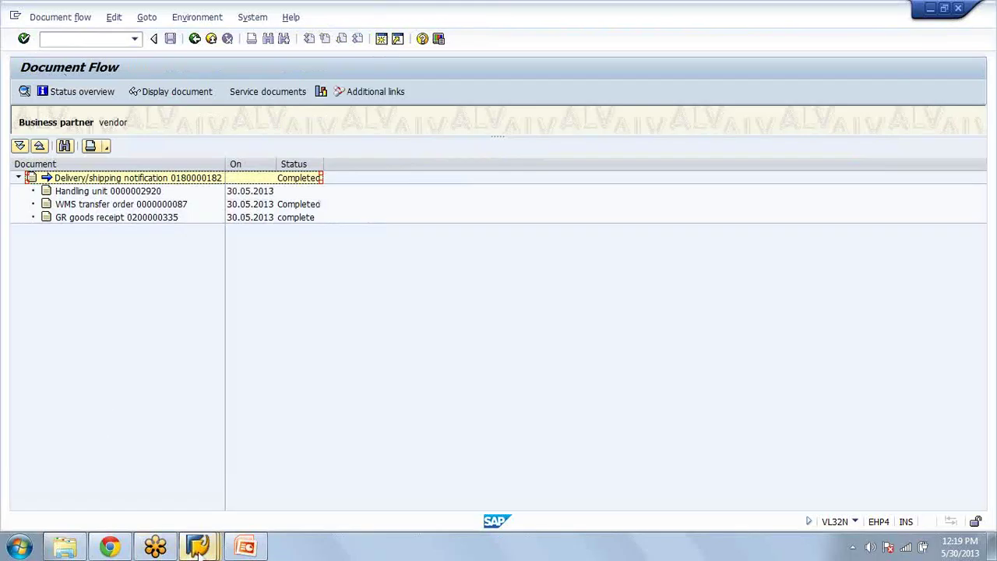
Step: Bring the Display IMG window to the front in place of Document Flow
{"action": "left_click", "coordinate": [197, 548]}
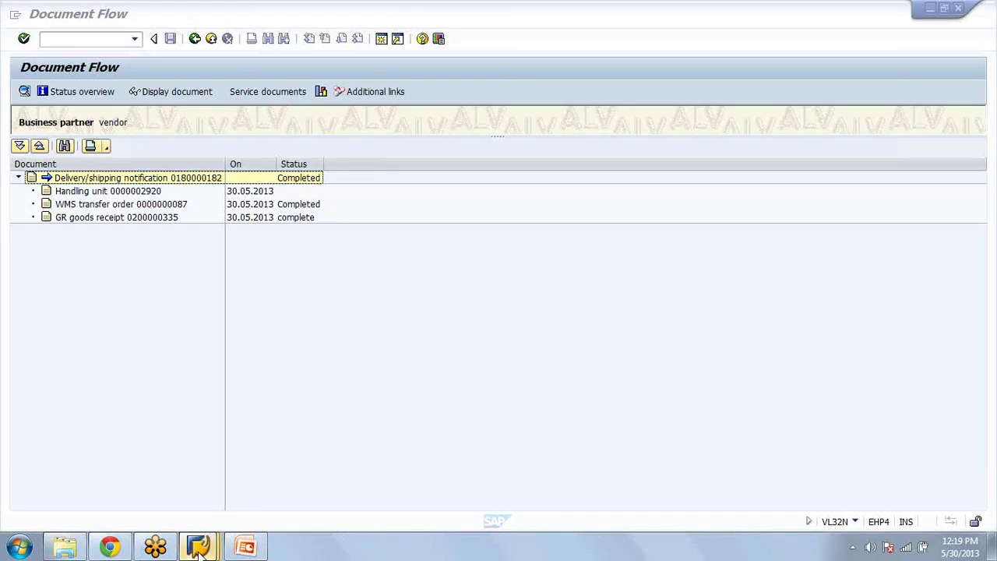
{"action": "mouse_move", "coordinate": [199, 549]}
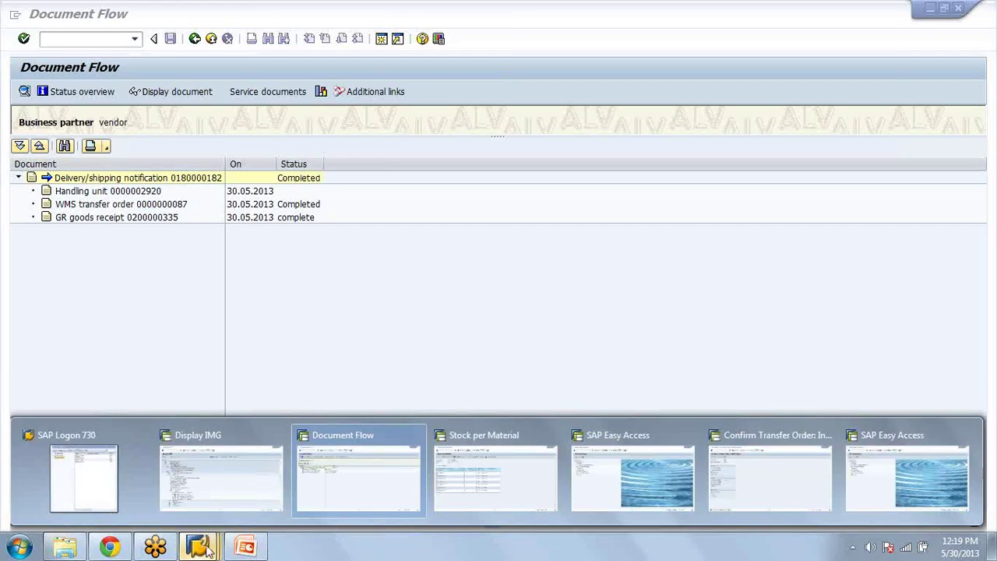
{"action": "left_click", "coordinate": [270, 483]}
Step: List LS24 stock of material WM in plant AZAM, warehouse AZA, reaching bin 01-06-03
{"action": "left_click", "coordinate": [111, 42]}
{"action": "type", "text": "LS24"}
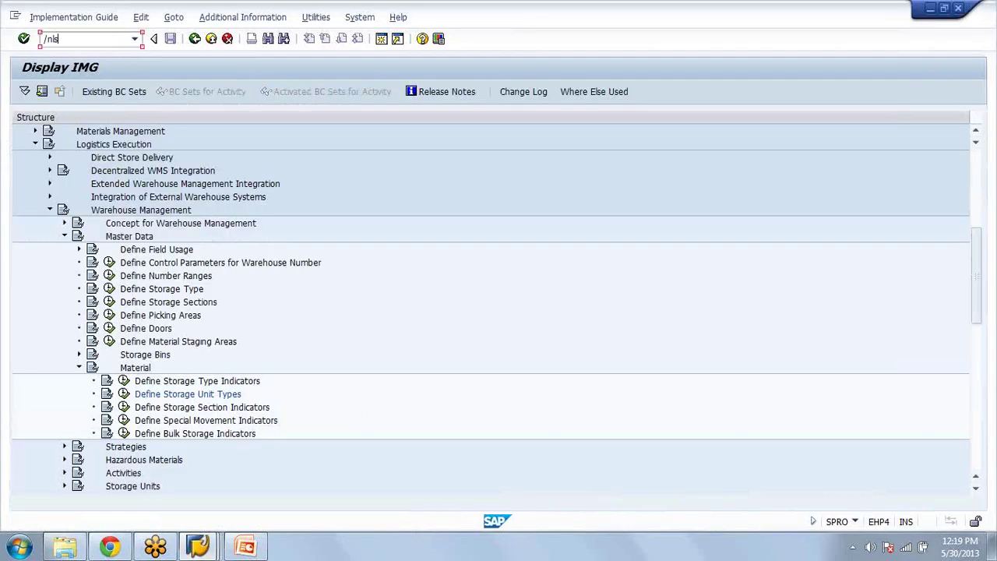
{"action": "key", "text": "Return"}
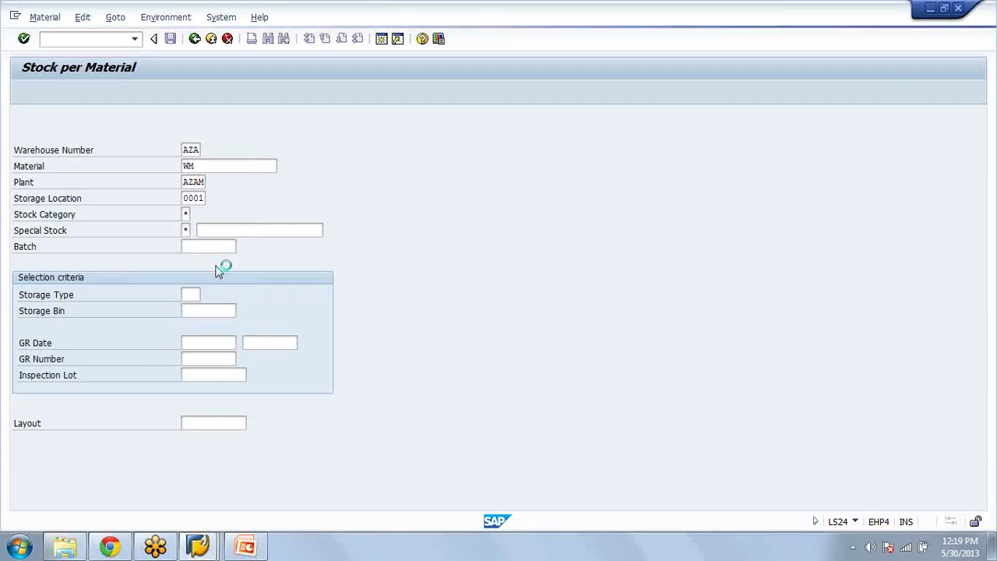
{"action": "double_click", "coordinate": [218, 271]}
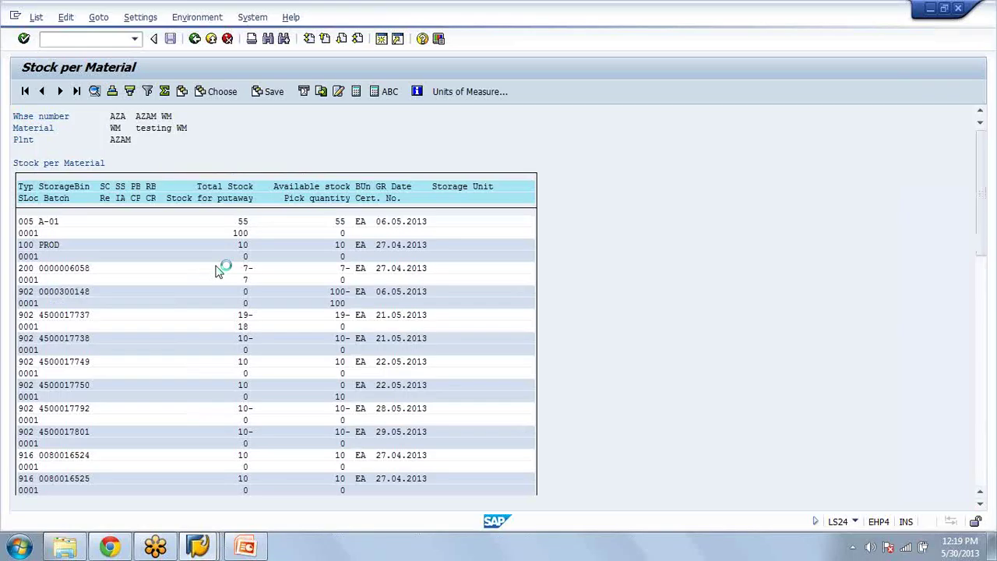
{"action": "scroll", "coordinate": [218, 271], "scroll_direction": "down", "scroll_amount": 8}
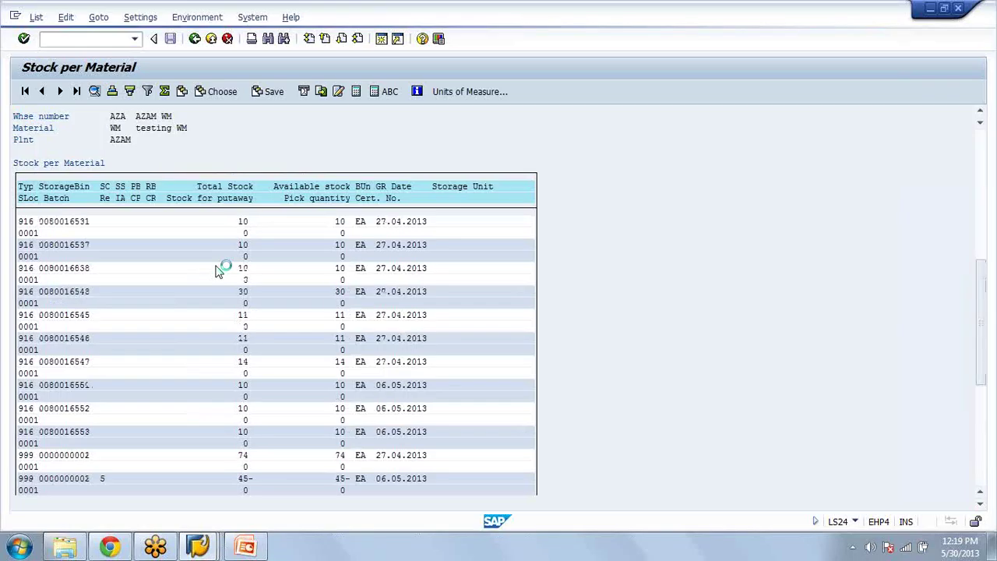
{"action": "left_click_drag", "start_coordinate": [975, 419], "coordinate": [990, 341]}
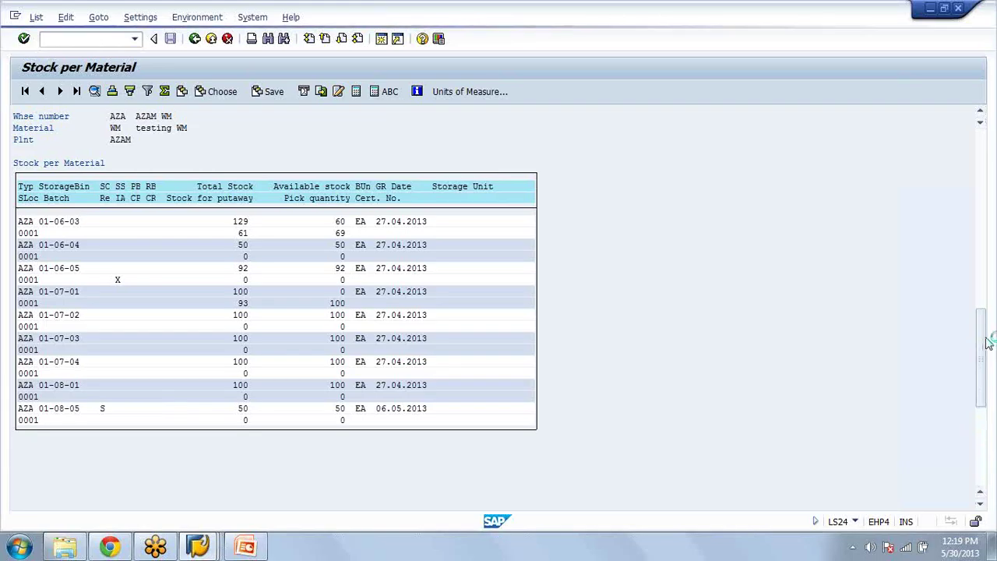
{"action": "scroll", "coordinate": [987, 347], "scroll_direction": "up", "scroll_amount": 8}
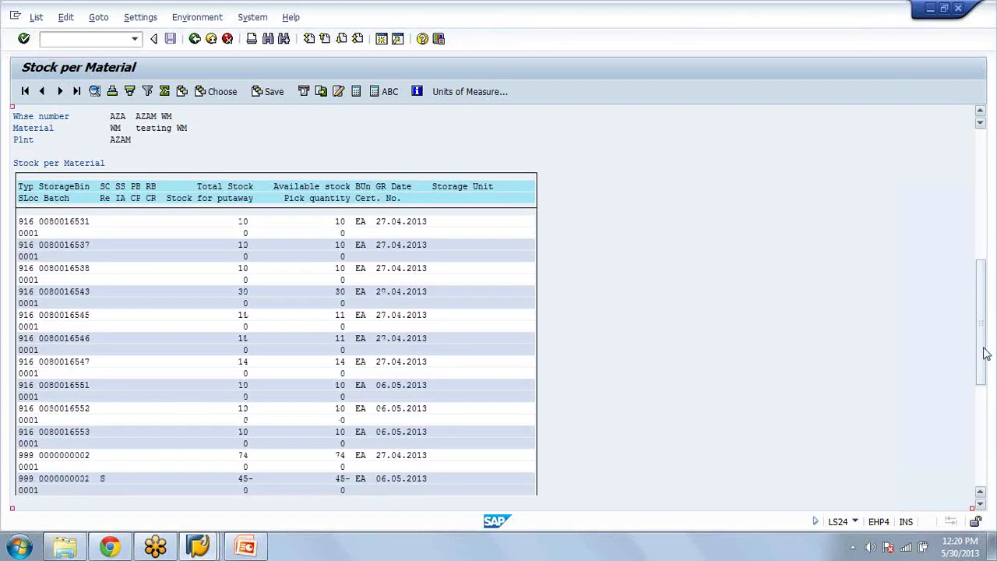
{"action": "scroll", "coordinate": [986, 353], "scroll_direction": "down", "scroll_amount": 2}
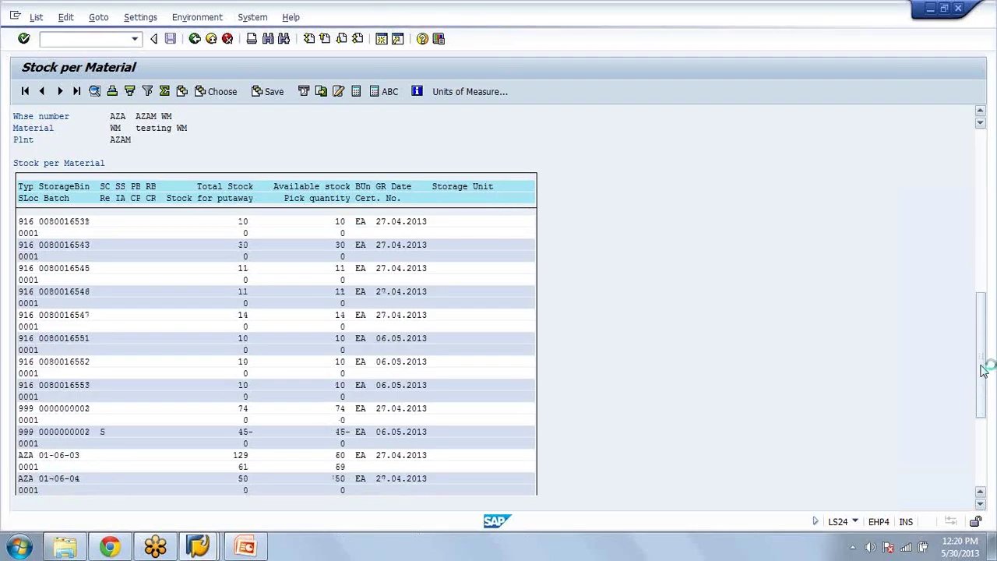
{"action": "scroll", "coordinate": [984, 370], "scroll_direction": "down", "scroll_amount": 1}
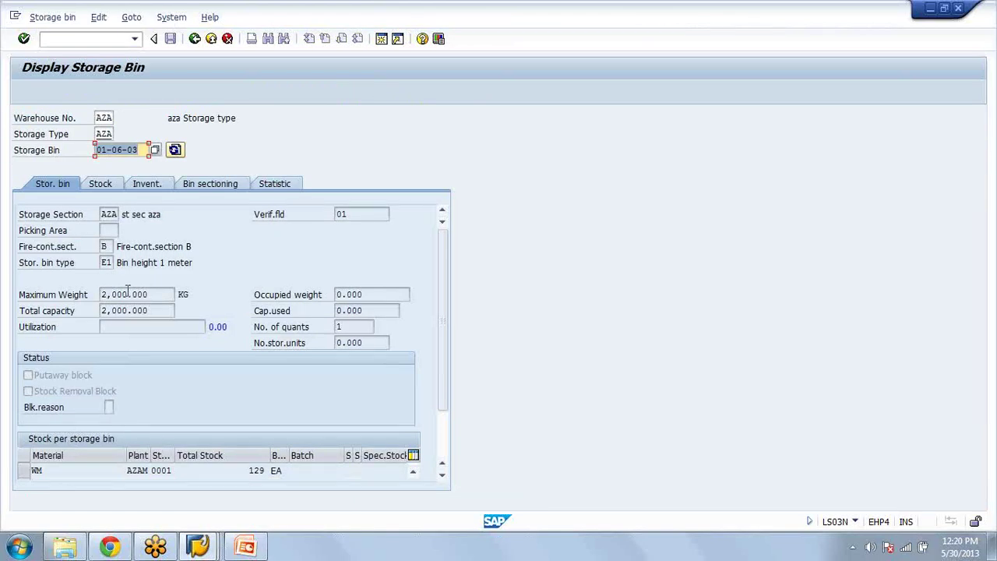
Step: Return from bin 01-06-03 to the WM stock list, dismissing the session-limit message
{"action": "left_click", "coordinate": [196, 43]}
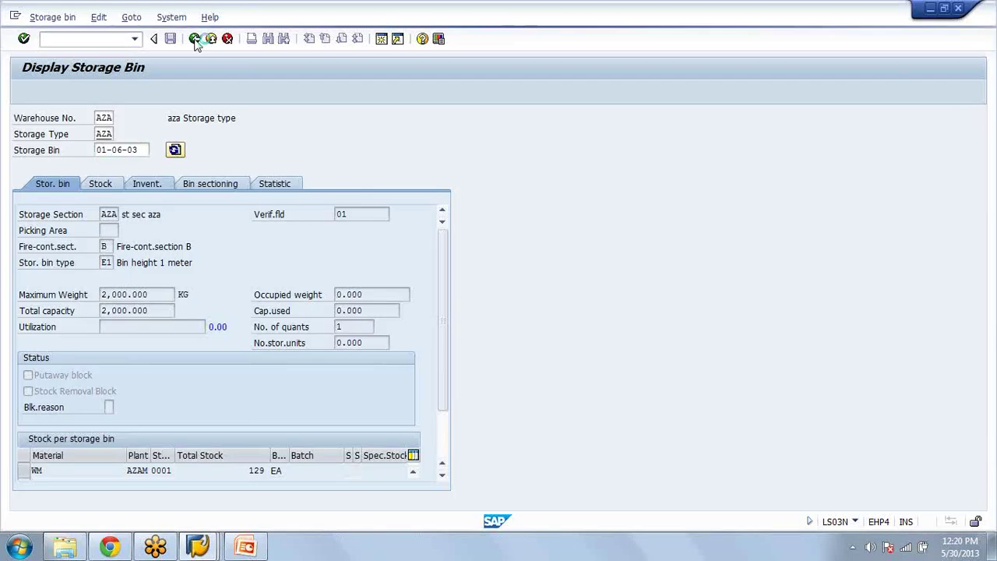
{"action": "left_click", "coordinate": [363, 42]}
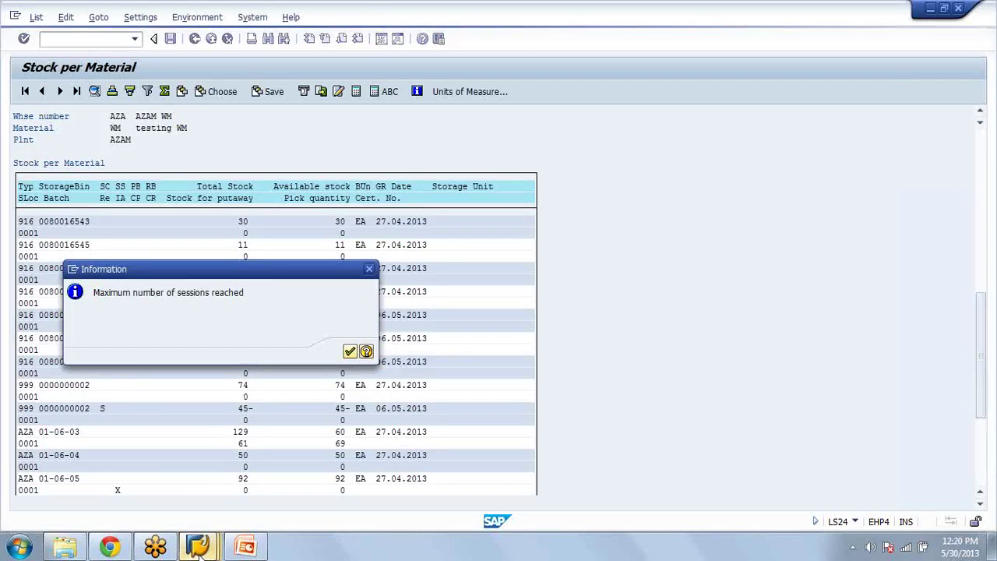
{"action": "left_click", "coordinate": [197, 547]}
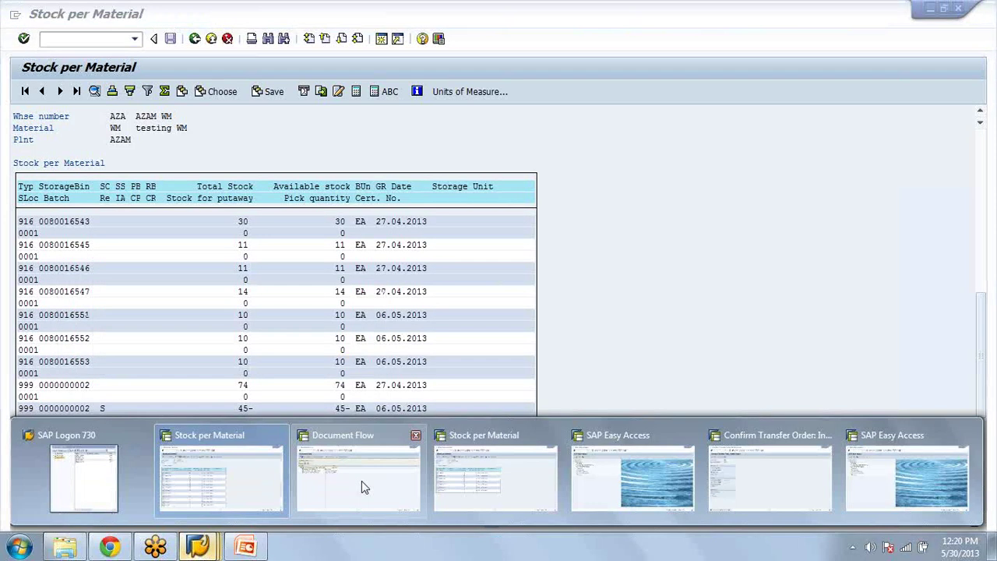
Step: Open Display Transfer Order (LT21) from the Document Flow window
{"action": "left_click", "coordinate": [361, 481]}
{"action": "left_click", "coordinate": [51, 39]}
{"action": "type", "text": "/nlt21"}
{"action": "key", "text": "Return"}
{"action": "key", "text": "Return"}
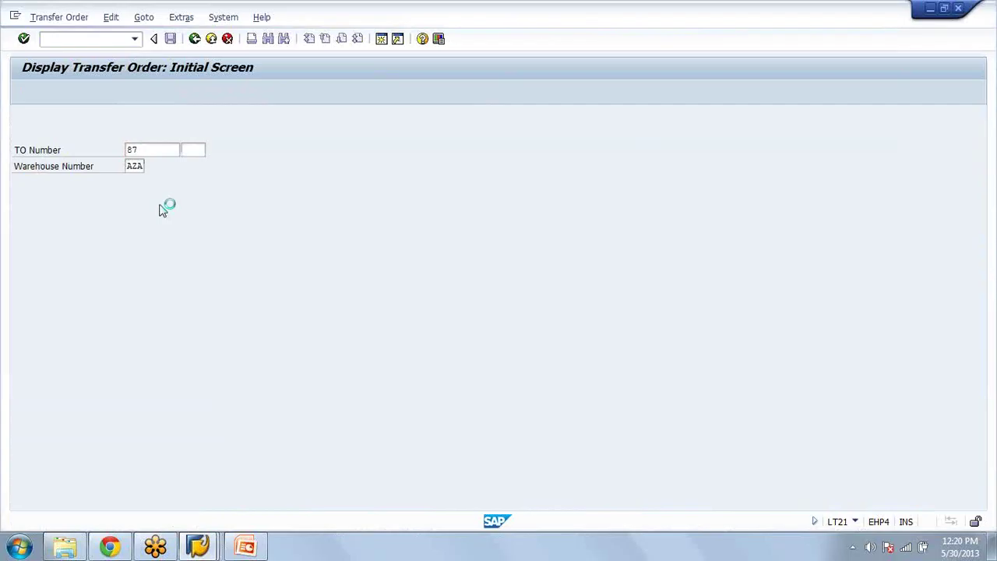
Step: Drill from transfer order 87 to bin 01-06-03 and show its WM quant
{"action": "double_click", "coordinate": [165, 179]}
{"action": "double_click", "coordinate": [71, 434]}
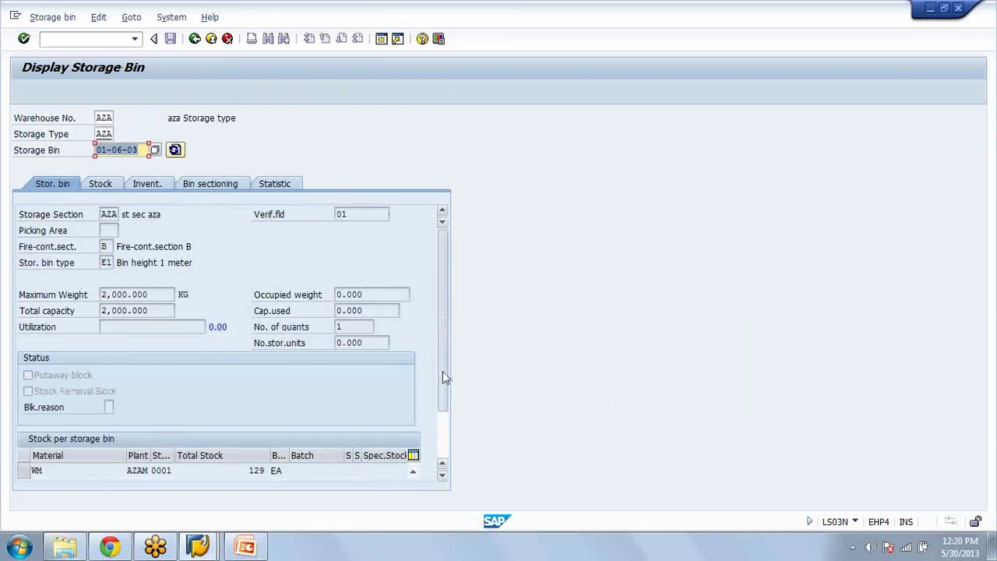
{"action": "left_click_drag", "start_coordinate": [443, 371], "coordinate": [436, 453]}
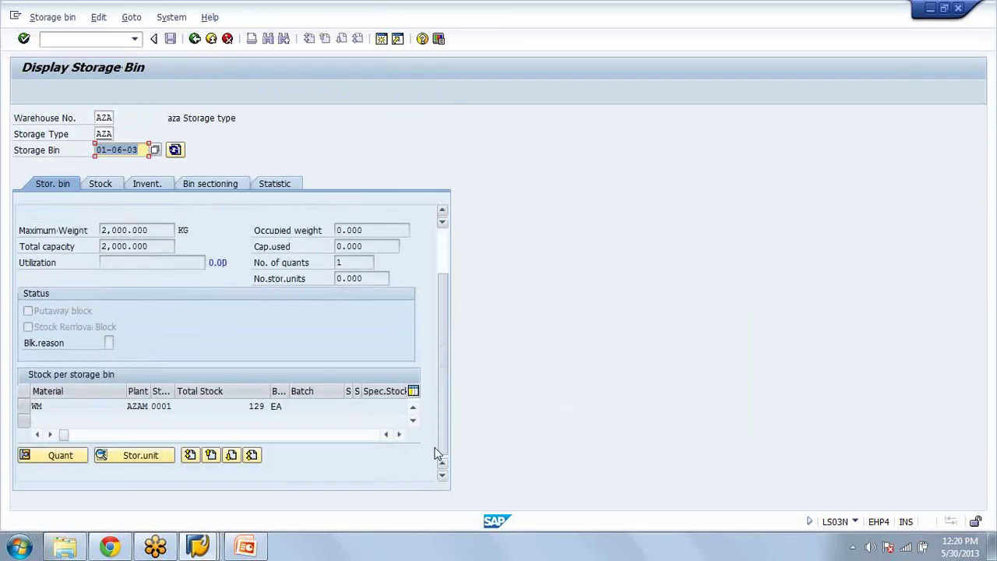
{"action": "left_click", "coordinate": [37, 406]}
{"action": "left_click", "coordinate": [42, 460]}
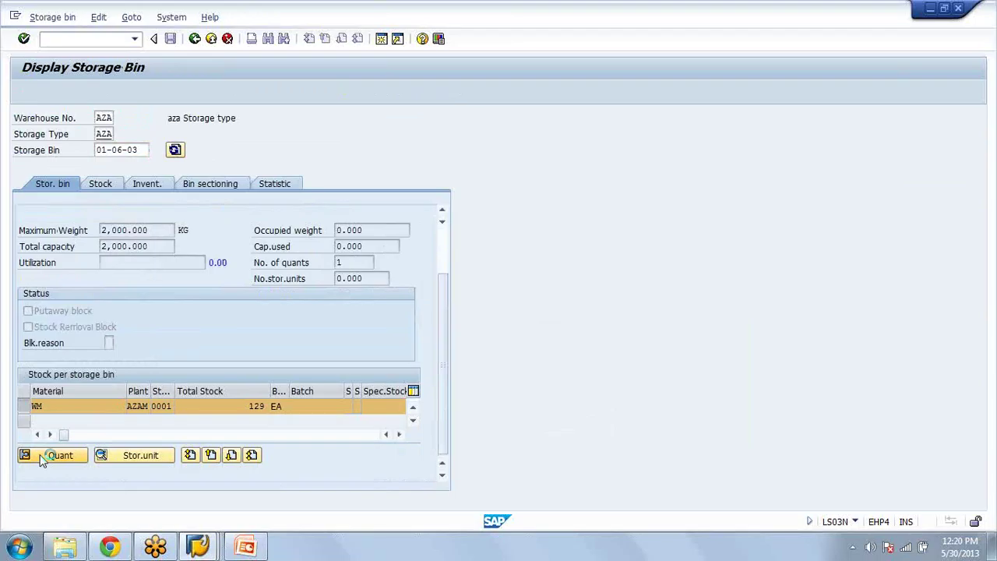
Step: Check quant 13's last movement date and time, then return to Easy Access with /n
{"action": "double_click", "coordinate": [350, 263]}
{"action": "left_click", "coordinate": [391, 265]}
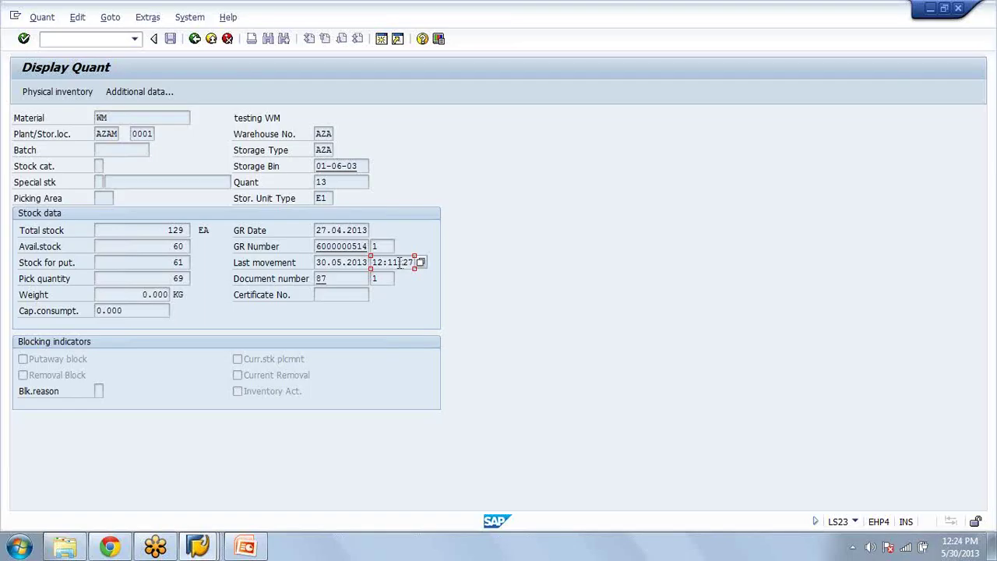
{"action": "left_click", "coordinate": [117, 42]}
{"action": "type", "text": "/n"}
{"action": "key", "text": "Return"}
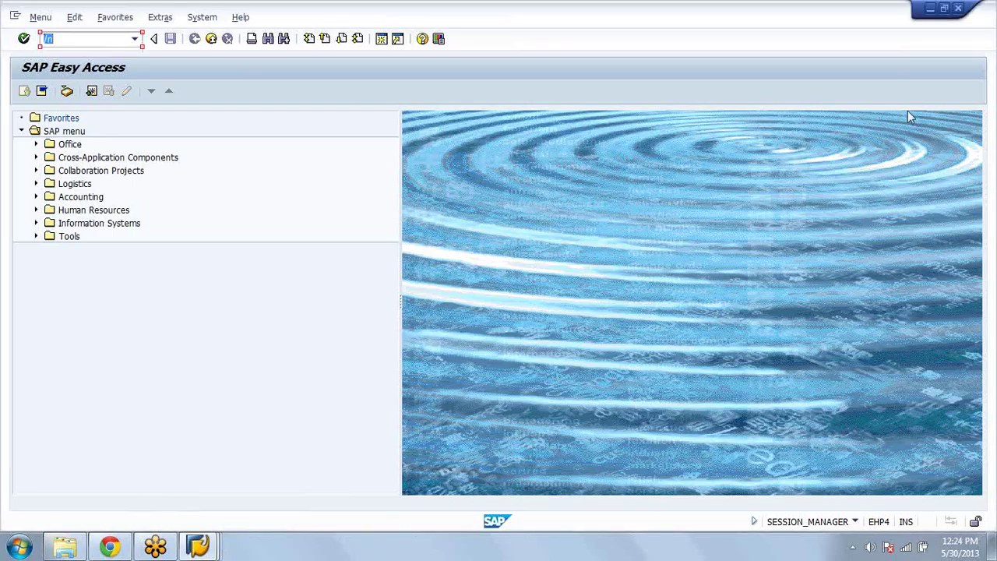
{"action": "left_click", "coordinate": [87, 39]}
{"action": "mouse_move", "coordinate": [200, 555]}
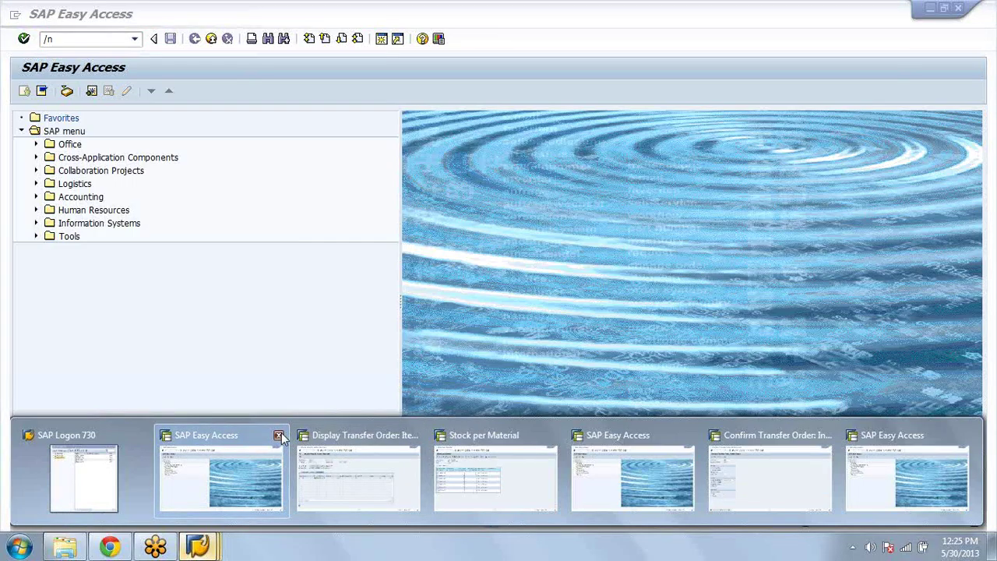
Step: Close the extra Easy Access, Display Transfer Order and Stock per Material windows, then open Customizing: Execute Project
{"action": "left_click", "coordinate": [279, 436]}
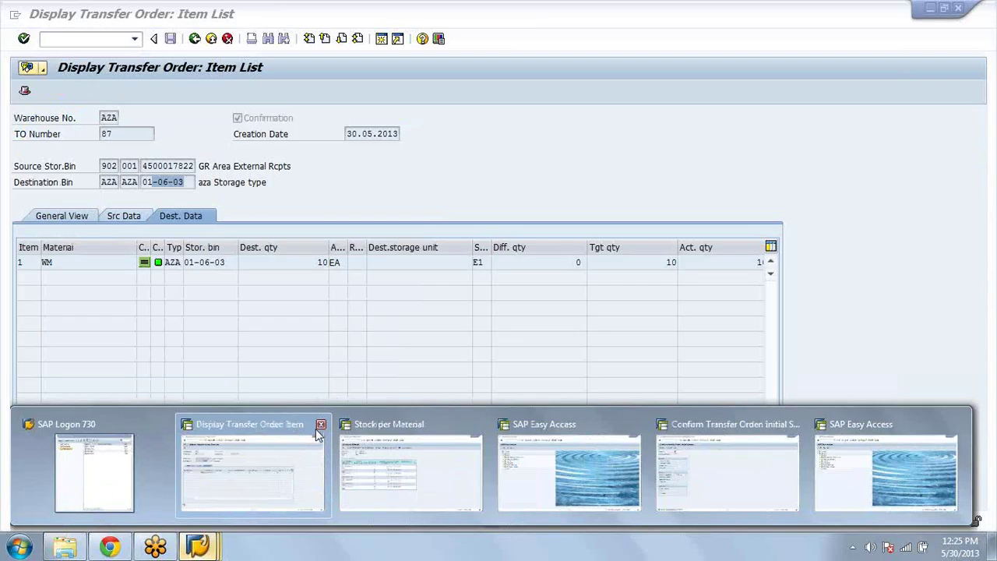
{"action": "left_click", "coordinate": [320, 426]}
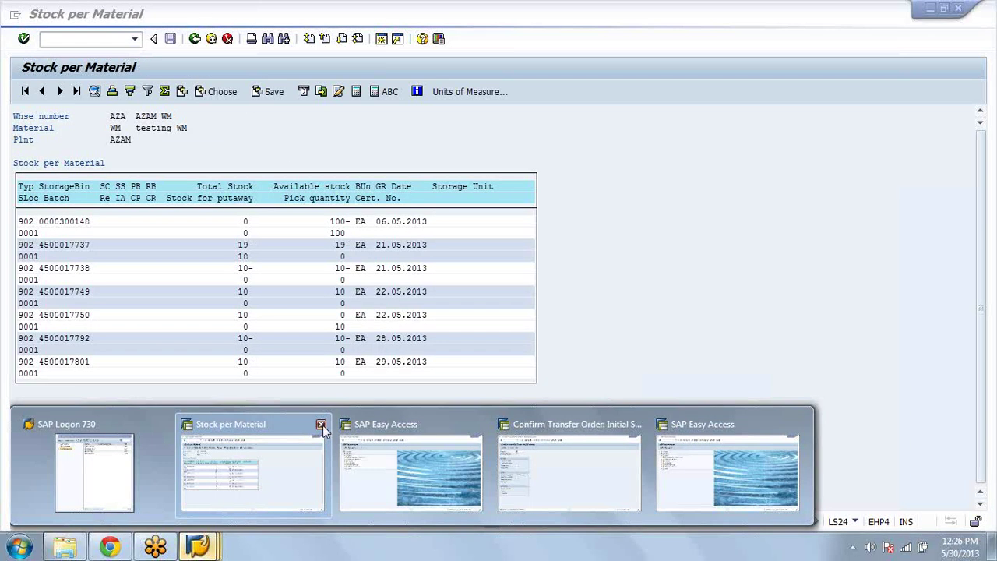
{"action": "left_click", "coordinate": [320, 425]}
{"action": "type", "text": "ls24"}
{"action": "key", "text": "Return"}
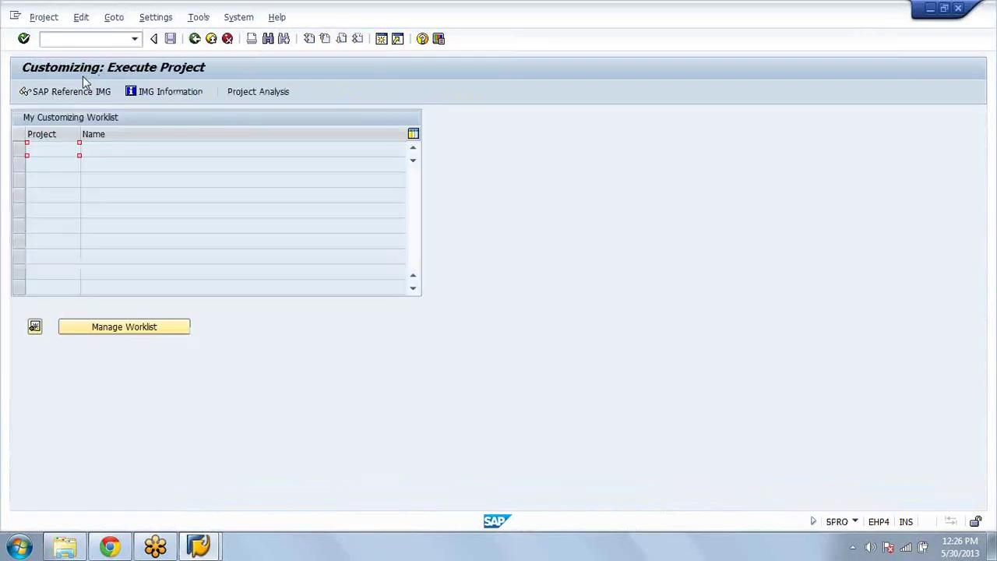
{"action": "left_click", "coordinate": [86, 91]}
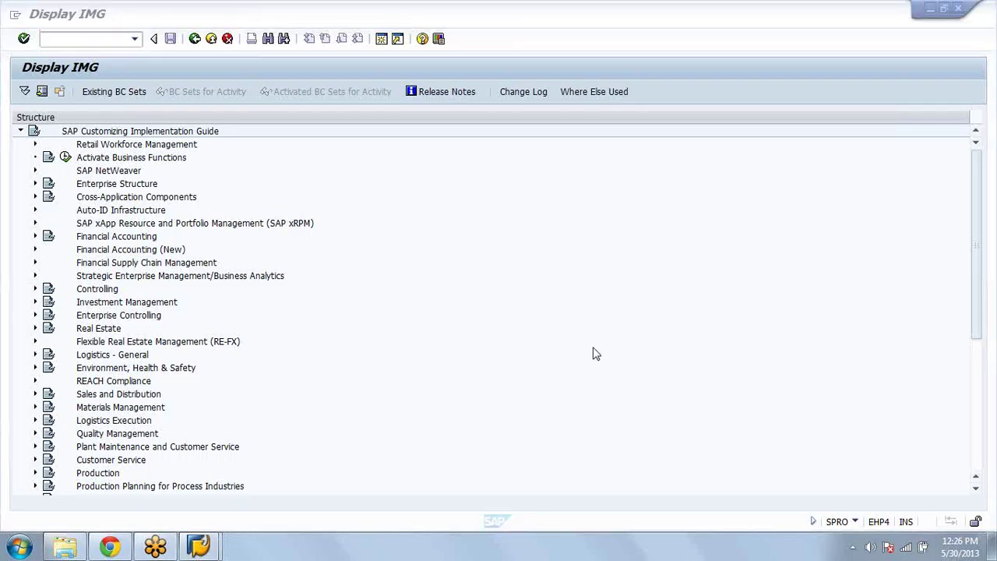
{"action": "left_click", "coordinate": [463, 197]}
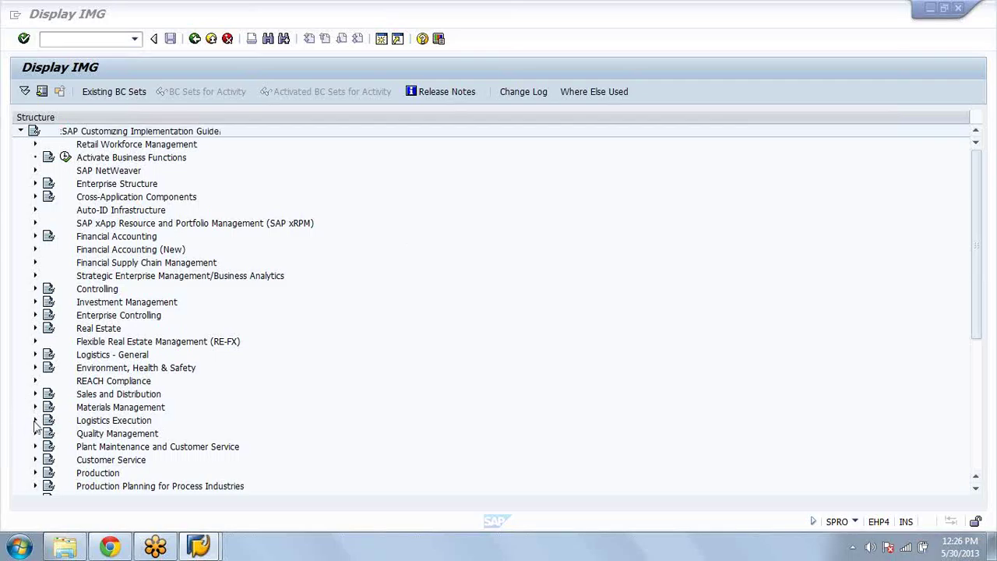
{"action": "left_click", "coordinate": [35, 422]}
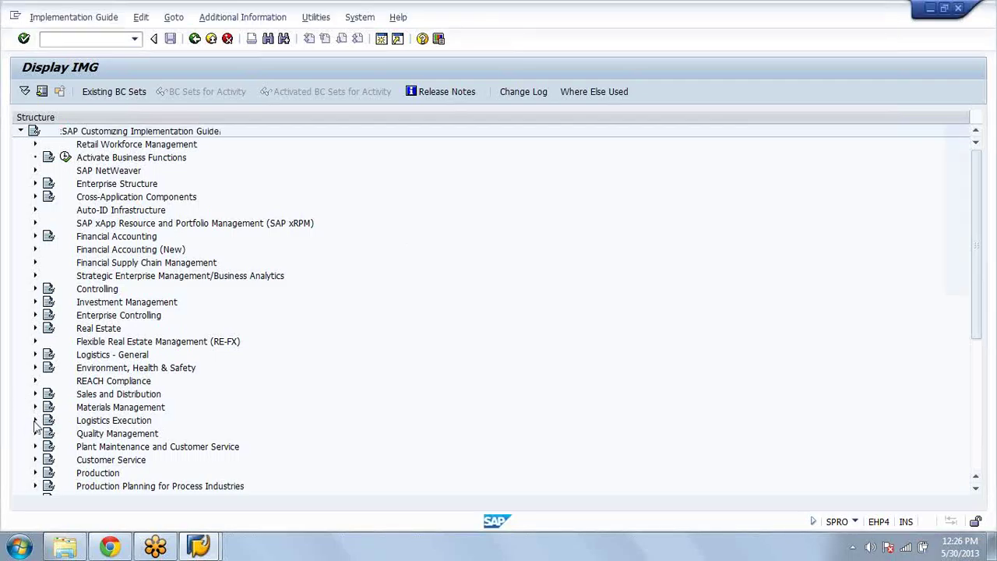
{"action": "left_click", "coordinate": [35, 421]}
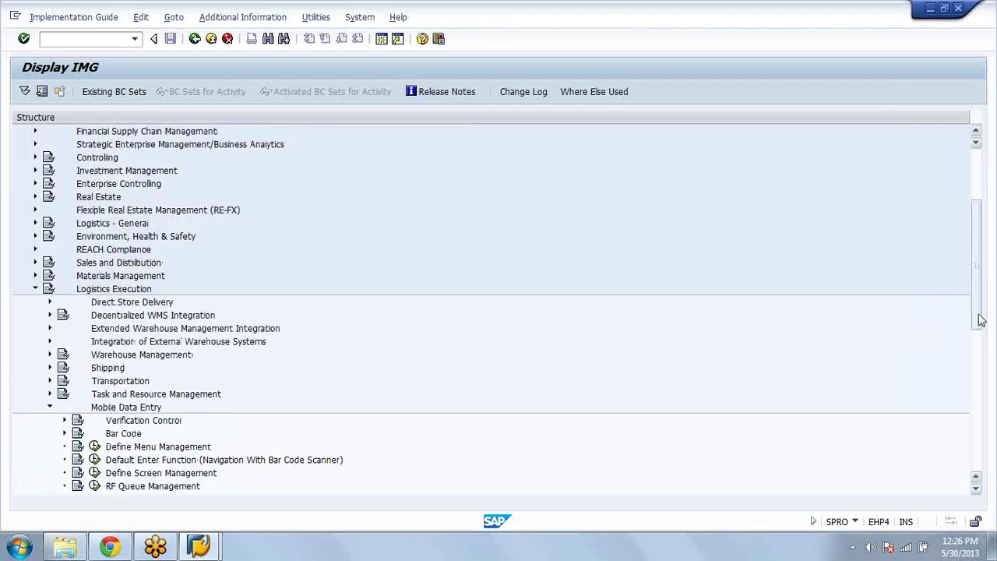
{"action": "left_click_drag", "start_coordinate": [980, 319], "coordinate": [983, 360]}
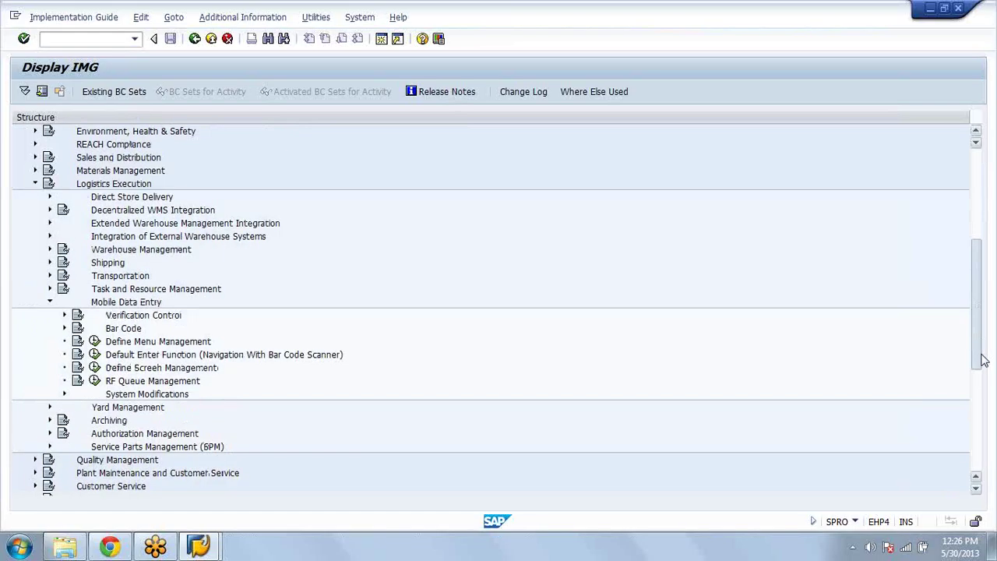
{"action": "scroll", "coordinate": [984, 360], "scroll_direction": "down", "scroll_amount": 1}
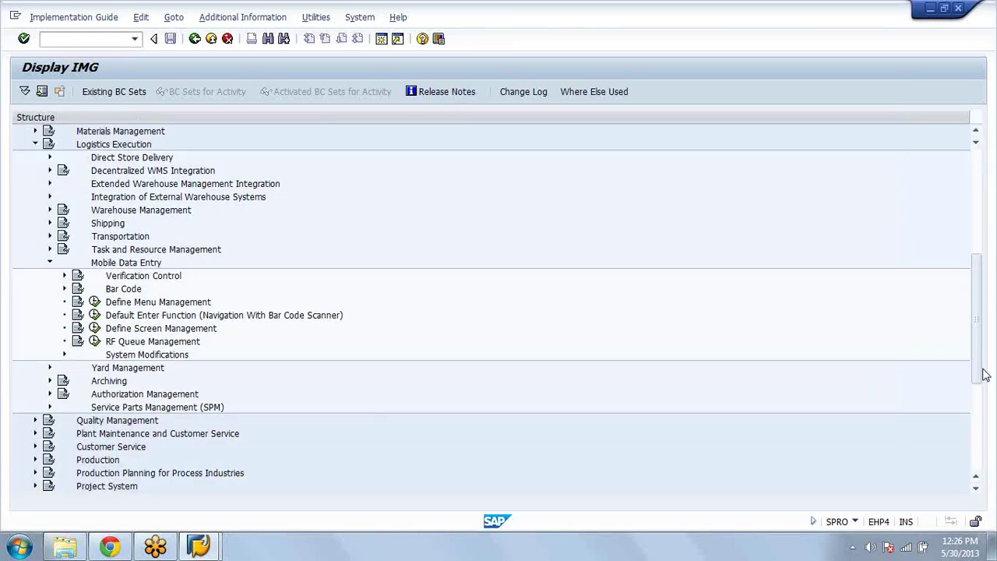
{"action": "mouse_move", "coordinate": [217, 552]}
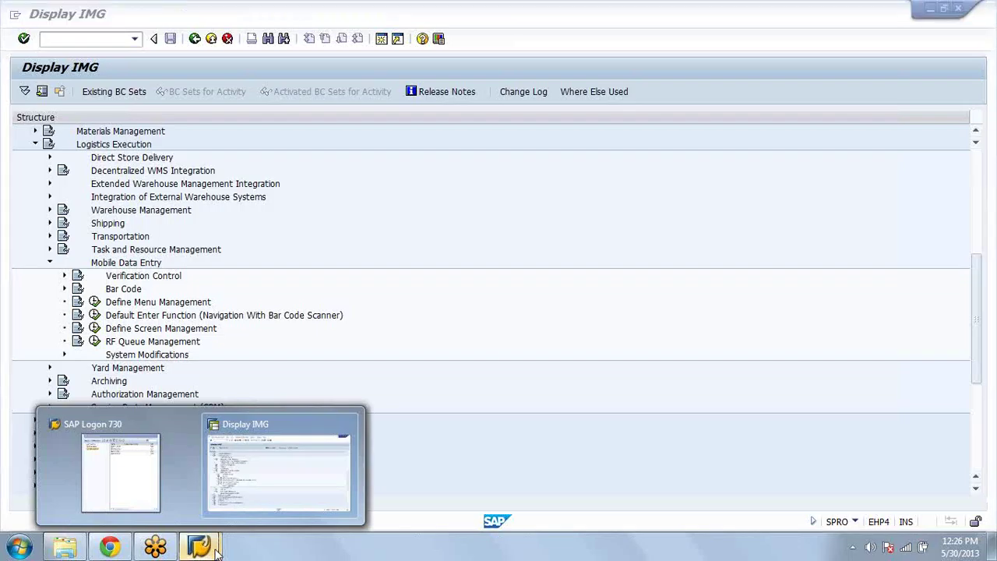
{"action": "left_click", "coordinate": [931, 8]}
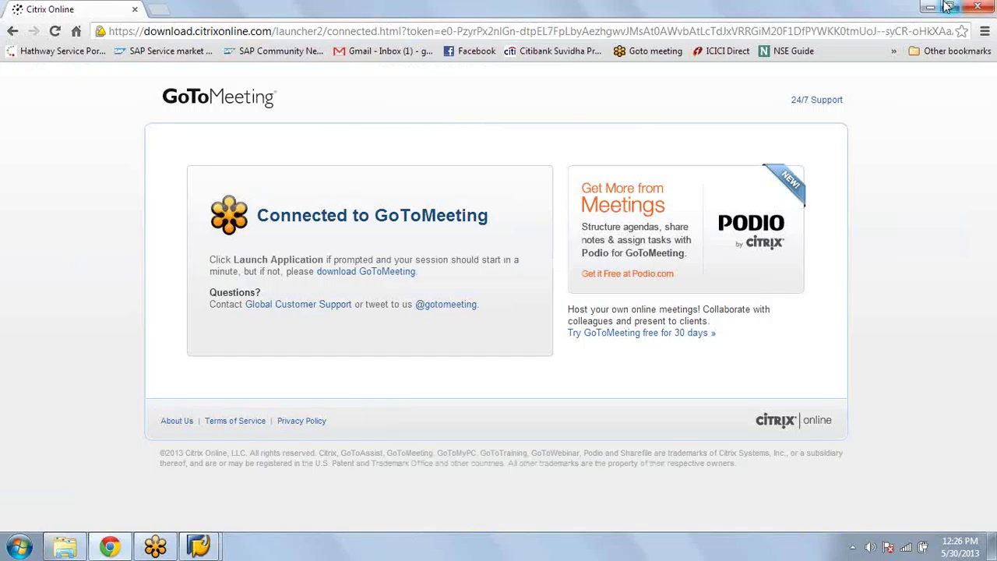
{"action": "left_click", "coordinate": [937, 8]}
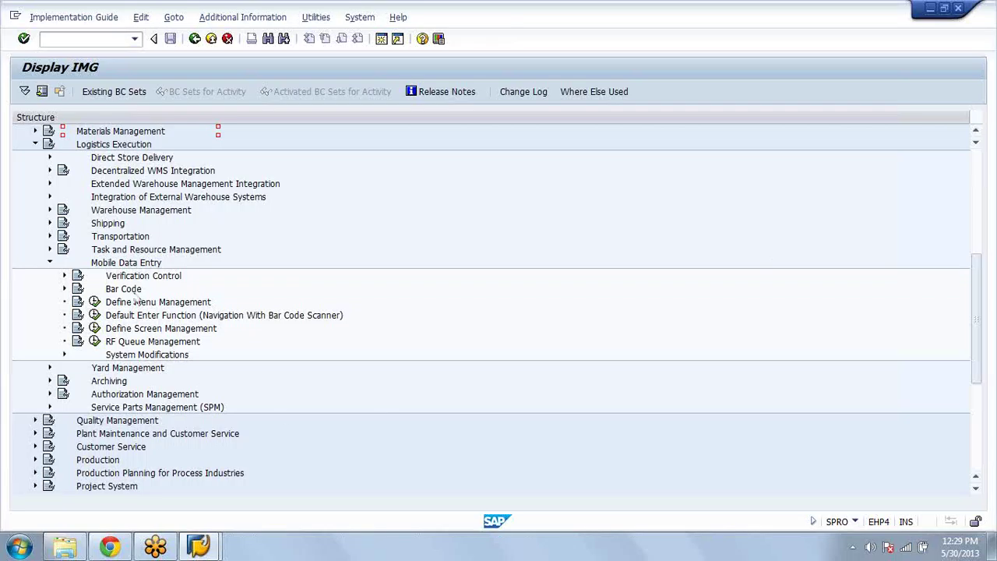
Step: Fold Logistics Execution and run Set Up Partner Profile under Materials Management > Purchasing > Messages > EDI
{"action": "left_click", "coordinate": [49, 264]}
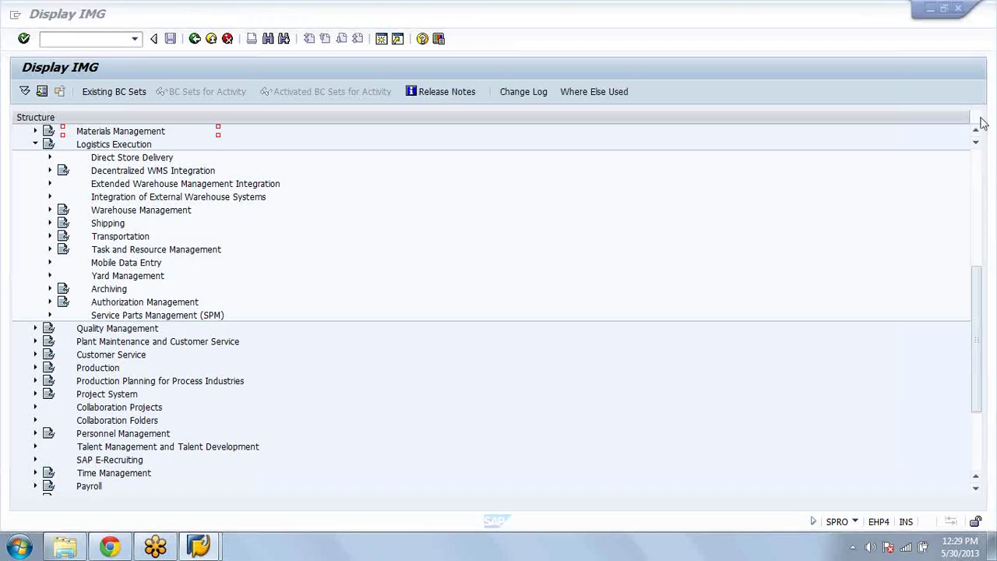
{"action": "left_click", "coordinate": [36, 146]}
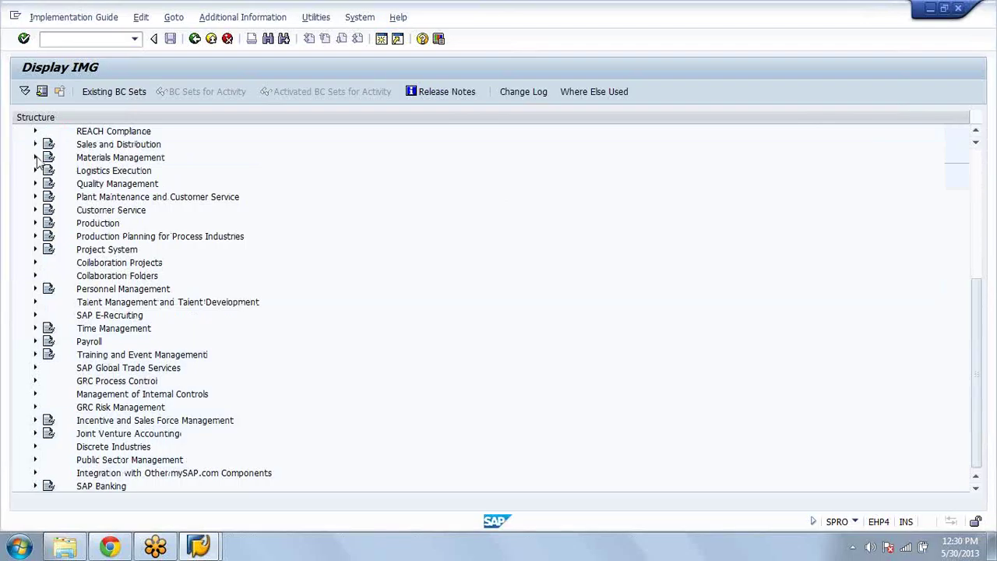
{"action": "left_click", "coordinate": [35, 157]}
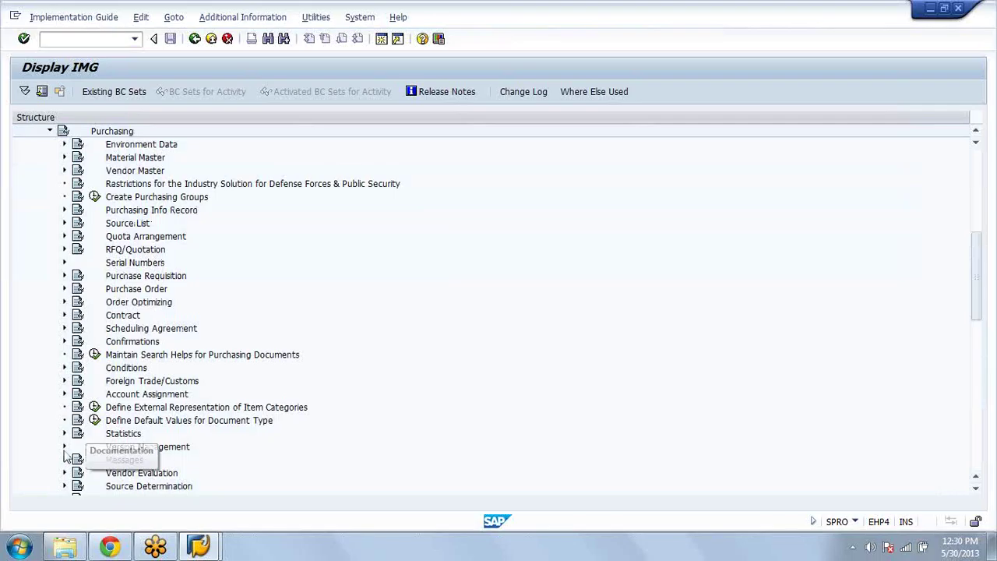
{"action": "left_click", "coordinate": [66, 460]}
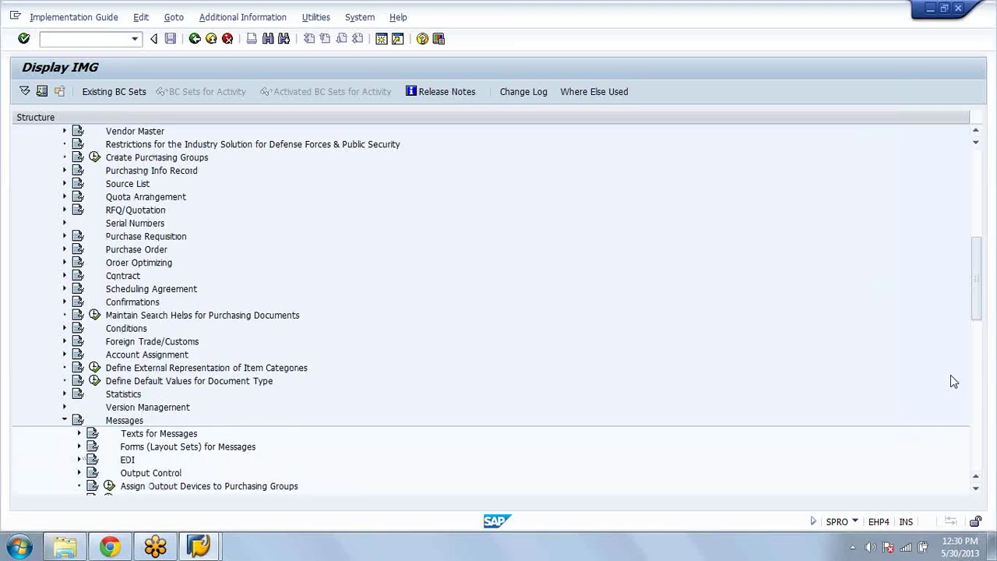
{"action": "scroll", "coordinate": [954, 381], "scroll_direction": "down", "scroll_amount": 5}
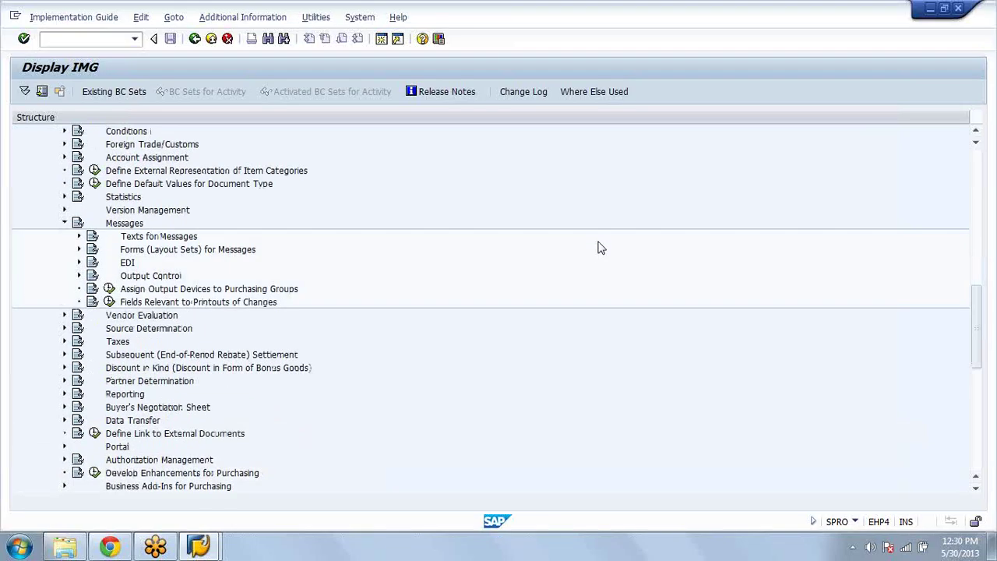
{"action": "left_click", "coordinate": [79, 262]}
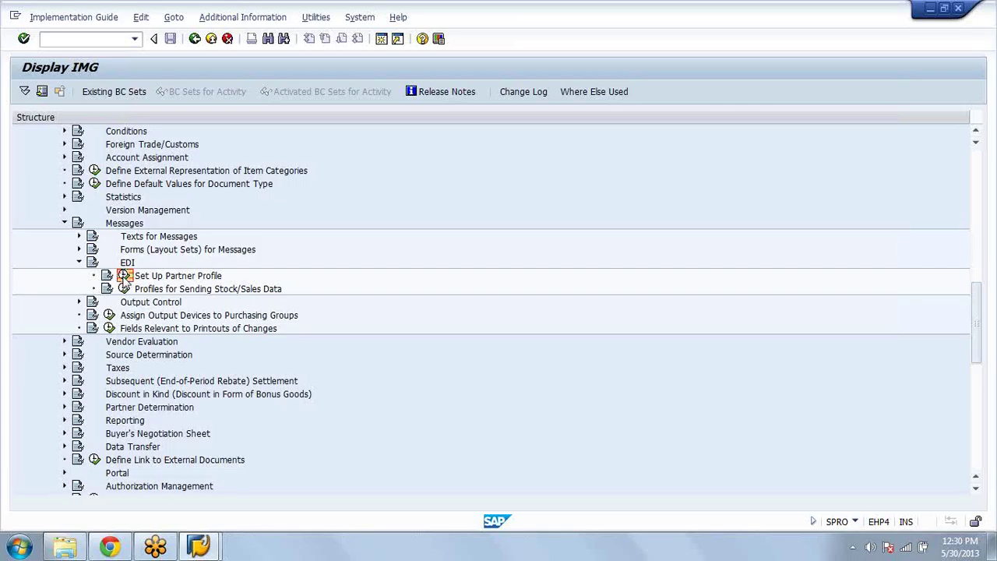
{"action": "left_click", "coordinate": [124, 275]}
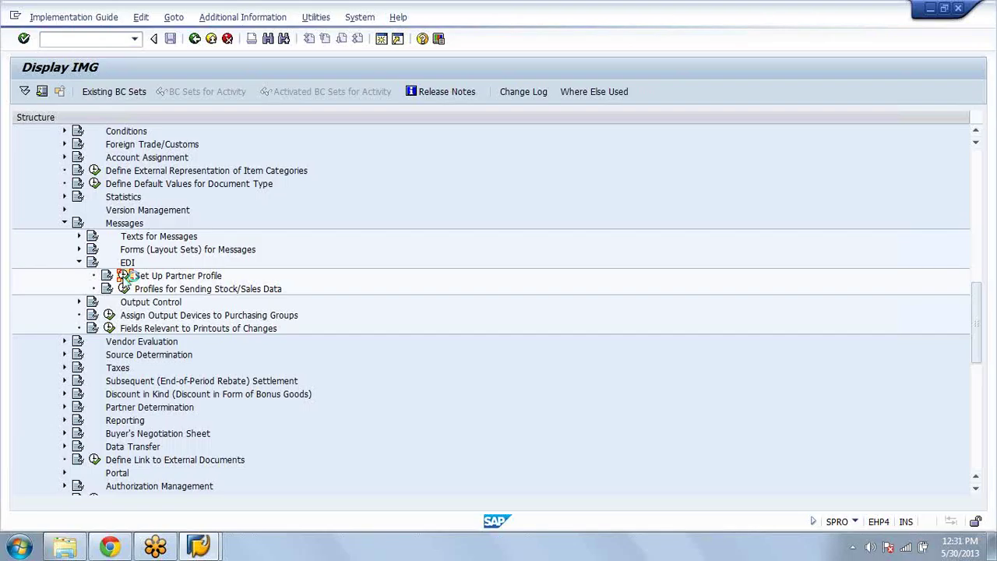
{"action": "left_click", "coordinate": [37, 196]}
Step: Open vendor partner 100's profile and start a new outbound parameter to view its message control
{"action": "left_click", "coordinate": [37, 194]}
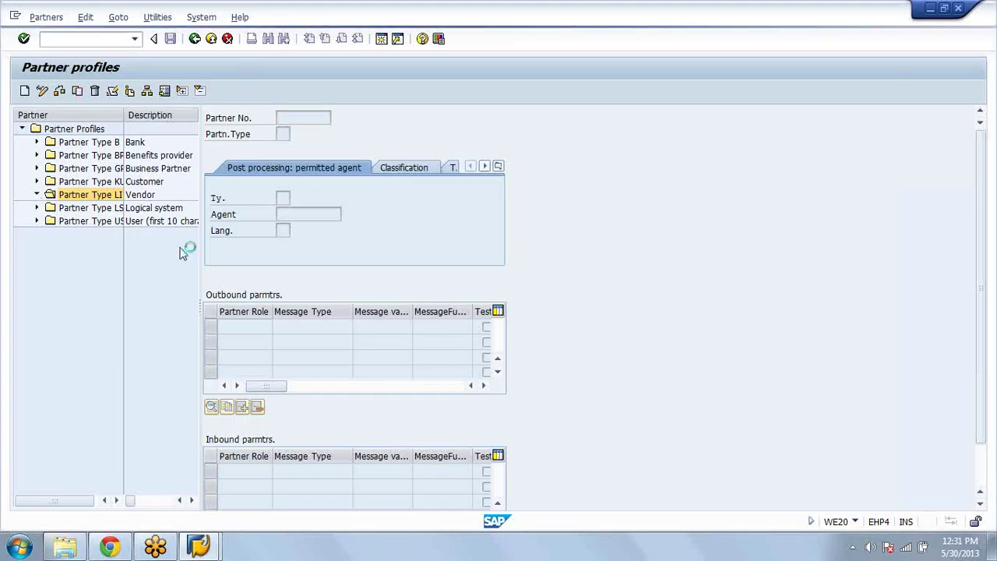
{"action": "double_click", "coordinate": [66, 209]}
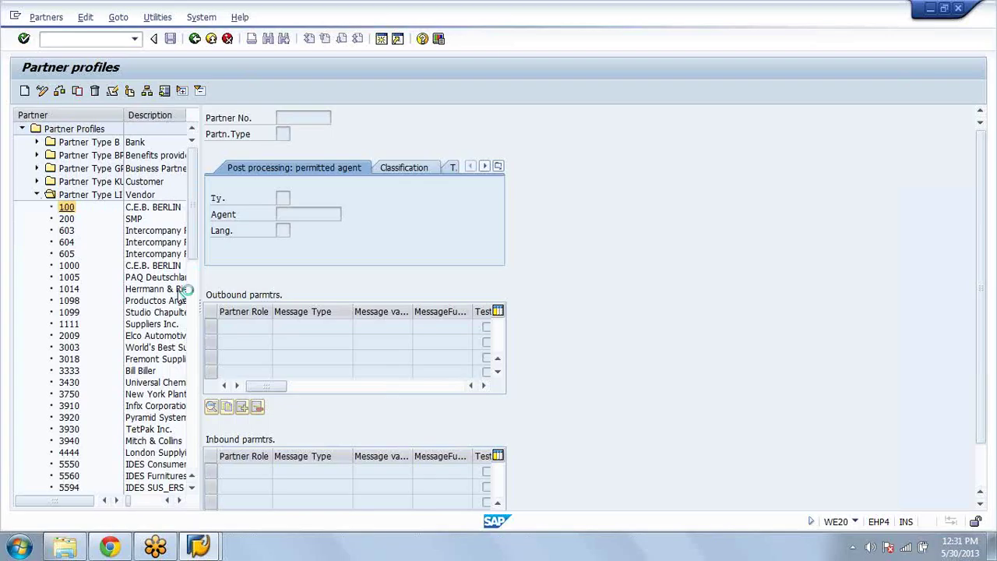
{"action": "left_click", "coordinate": [242, 406]}
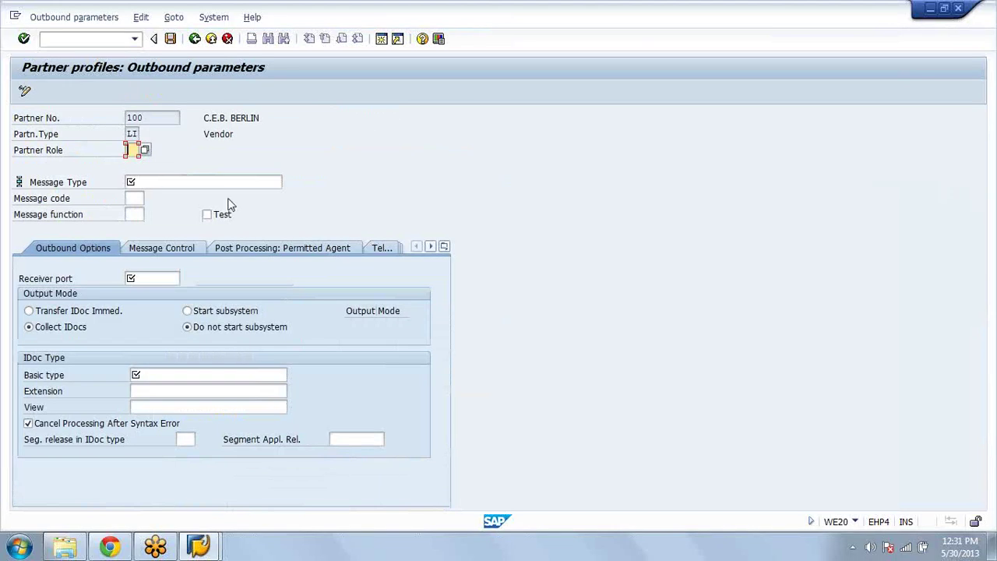
{"action": "left_click", "coordinate": [194, 250]}
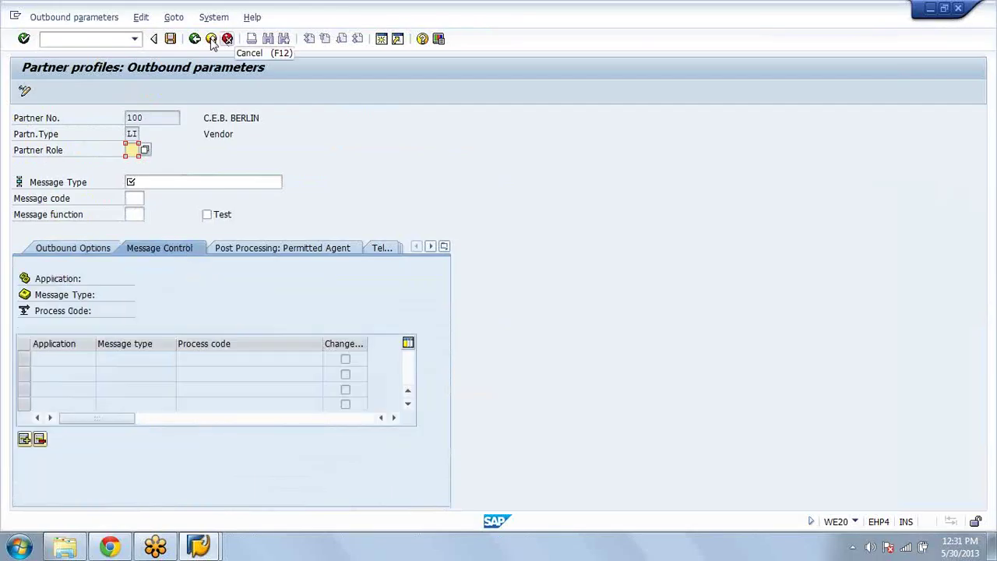
Step: Discard the unfinished outbound parameter without saving and return to the IMG structure
{"action": "left_click", "coordinate": [196, 38]}
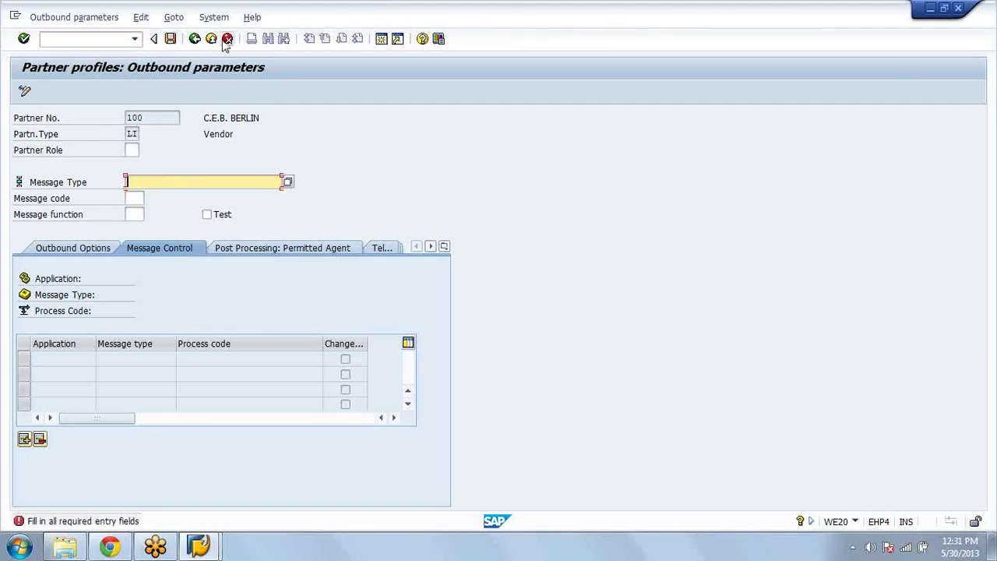
{"action": "left_click", "coordinate": [227, 39]}
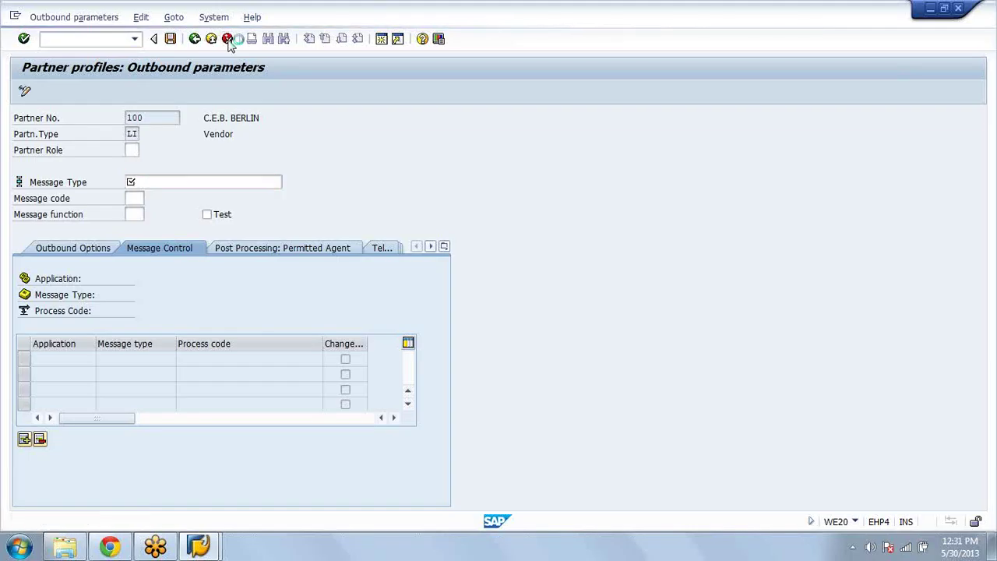
{"action": "left_click", "coordinate": [196, 269]}
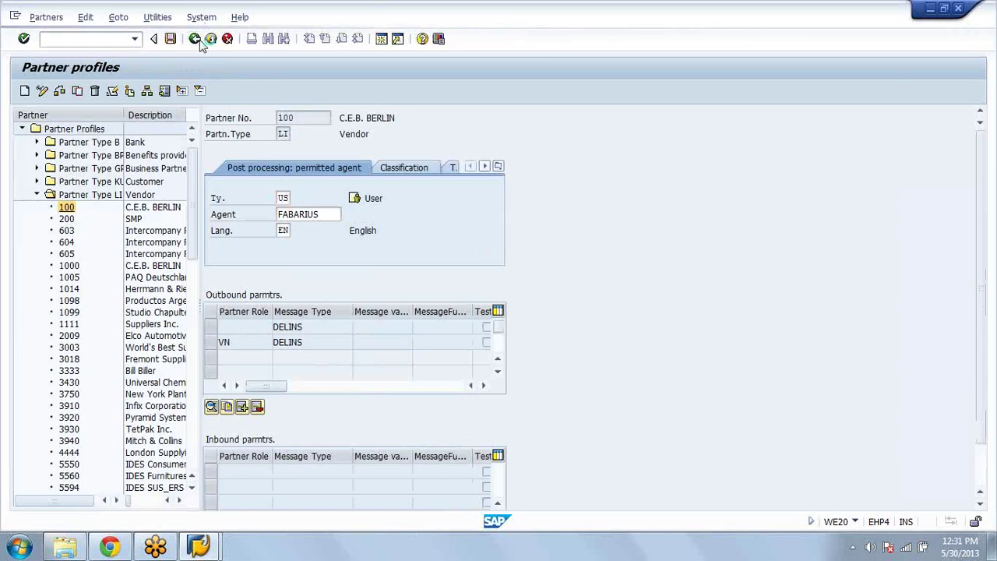
{"action": "left_click", "coordinate": [199, 42]}
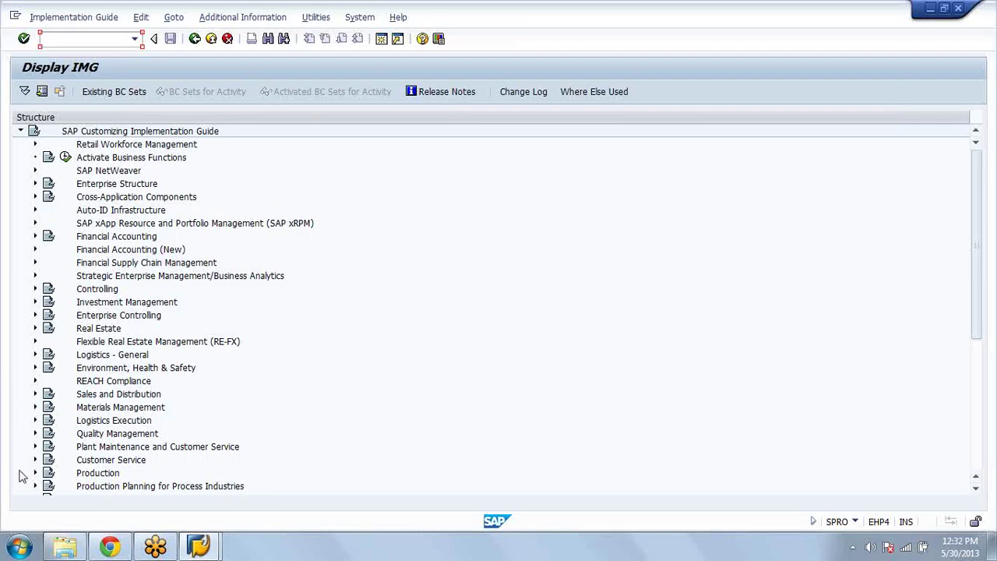
Step: Re-expand Materials Management > Purchasing > Messages > EDI and run Set Up Partner Profile again
{"action": "left_click", "coordinate": [33, 410]}
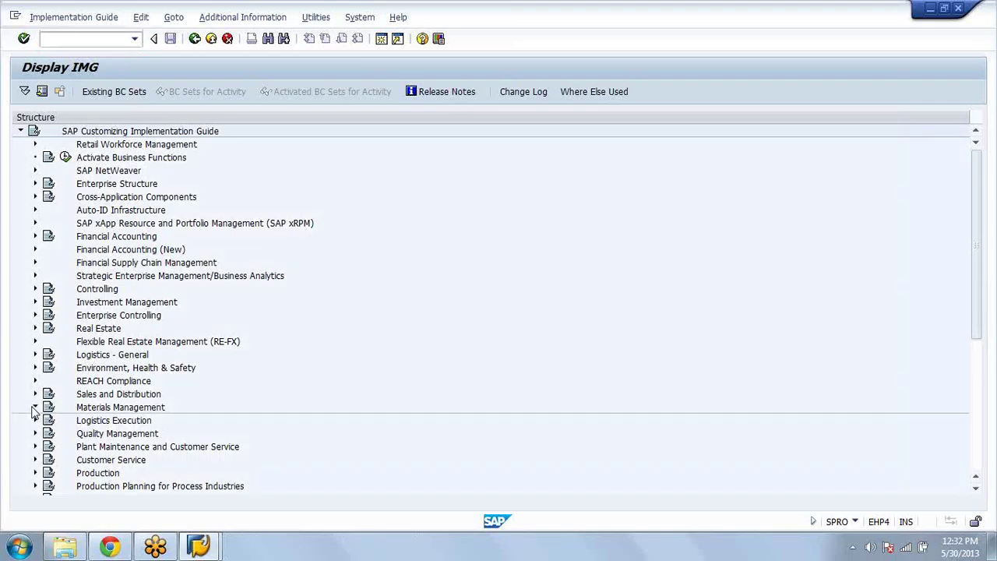
{"action": "left_click", "coordinate": [33, 408]}
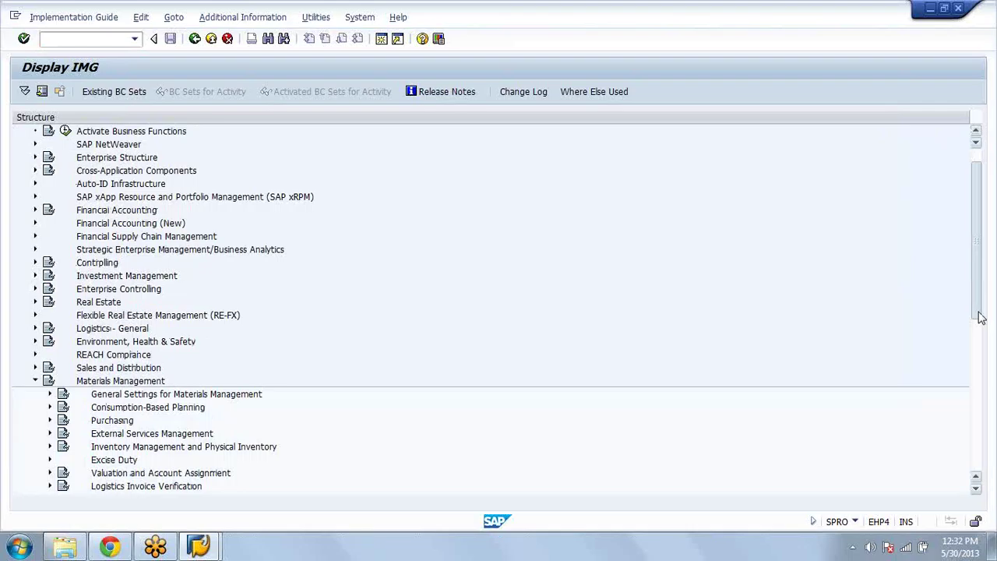
{"action": "left_click_drag", "start_coordinate": [981, 318], "coordinate": [981, 372]}
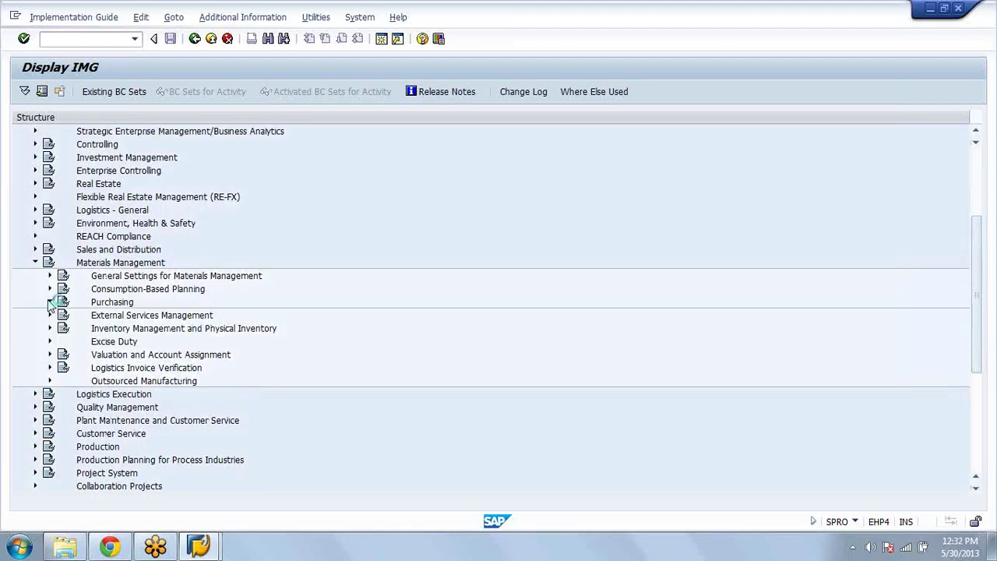
{"action": "left_click", "coordinate": [49, 303]}
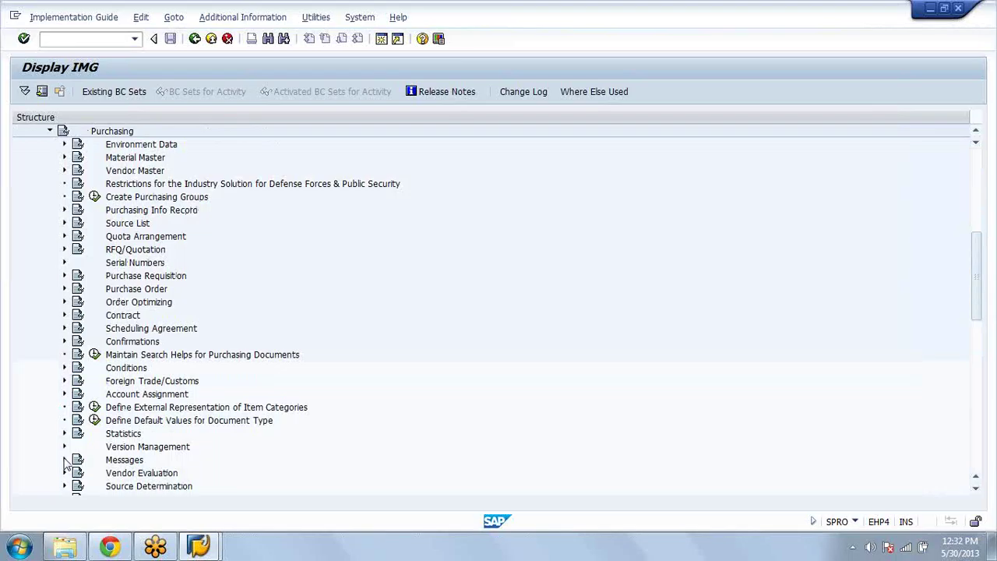
{"action": "left_click", "coordinate": [65, 459]}
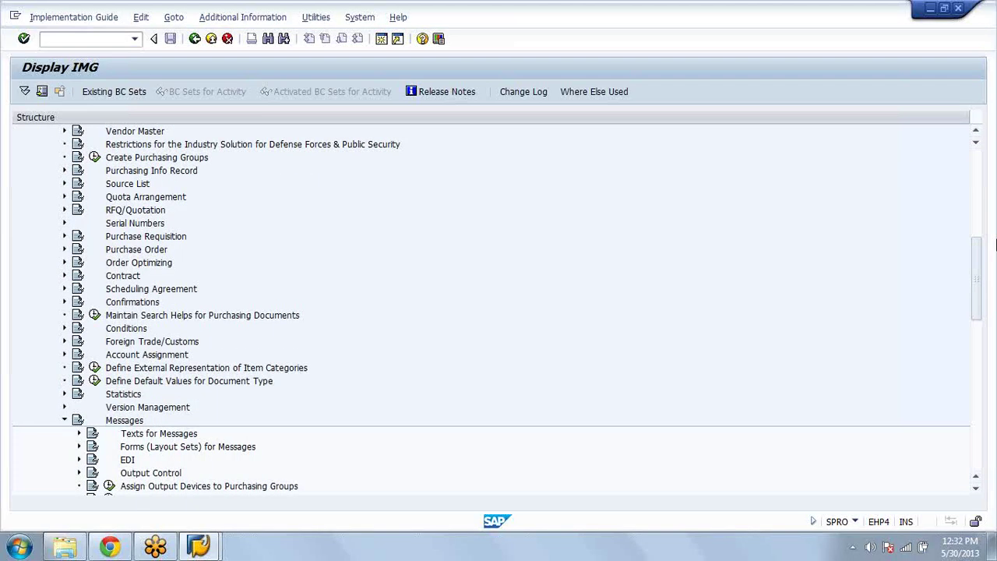
{"action": "scroll", "coordinate": [331, 333], "scroll_direction": "down", "scroll_amount": 5}
{"action": "left_click", "coordinate": [78, 263]}
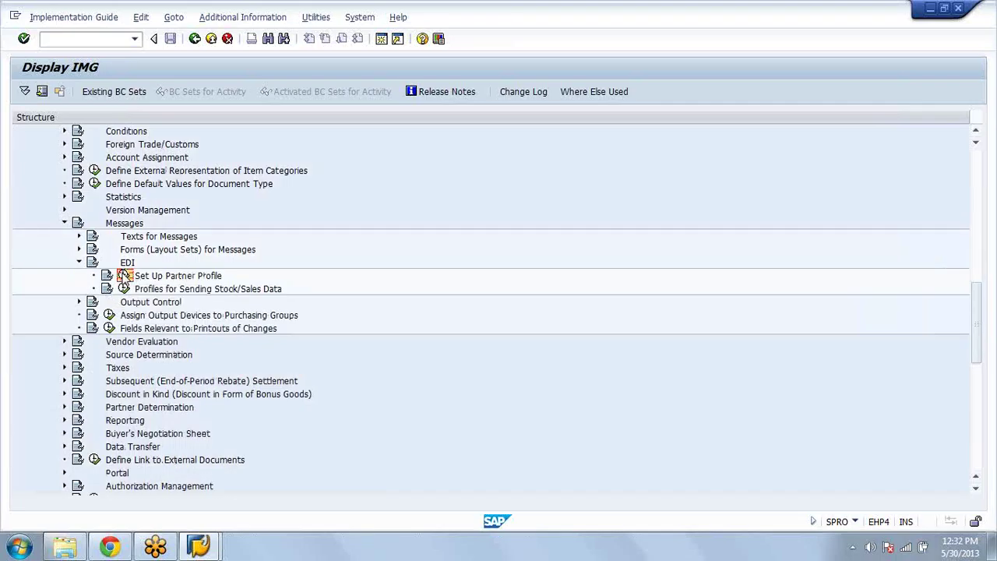
{"action": "left_click", "coordinate": [125, 276]}
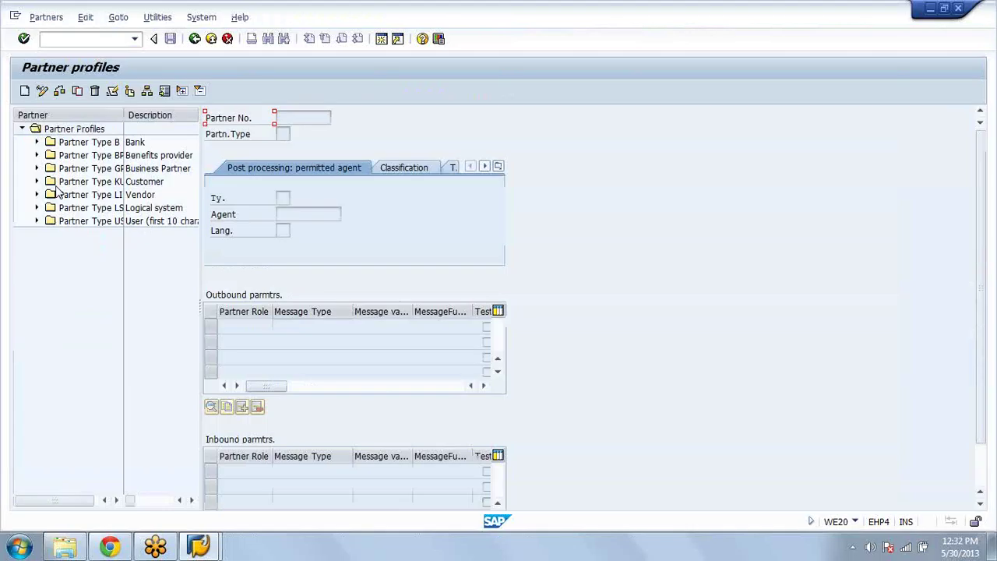
Step: Open vendor PITT-16's profile, check the GSVERF outbound message types, and go back to the IMG
{"action": "left_click", "coordinate": [37, 195]}
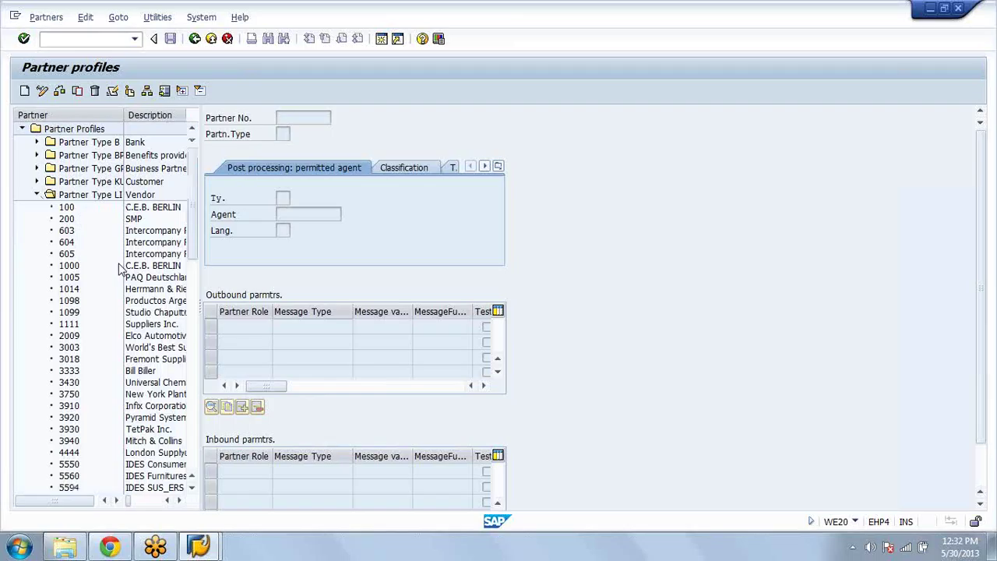
{"action": "scroll", "coordinate": [94, 296], "scroll_direction": "down", "scroll_amount": 10}
{"action": "left_click", "coordinate": [70, 315]}
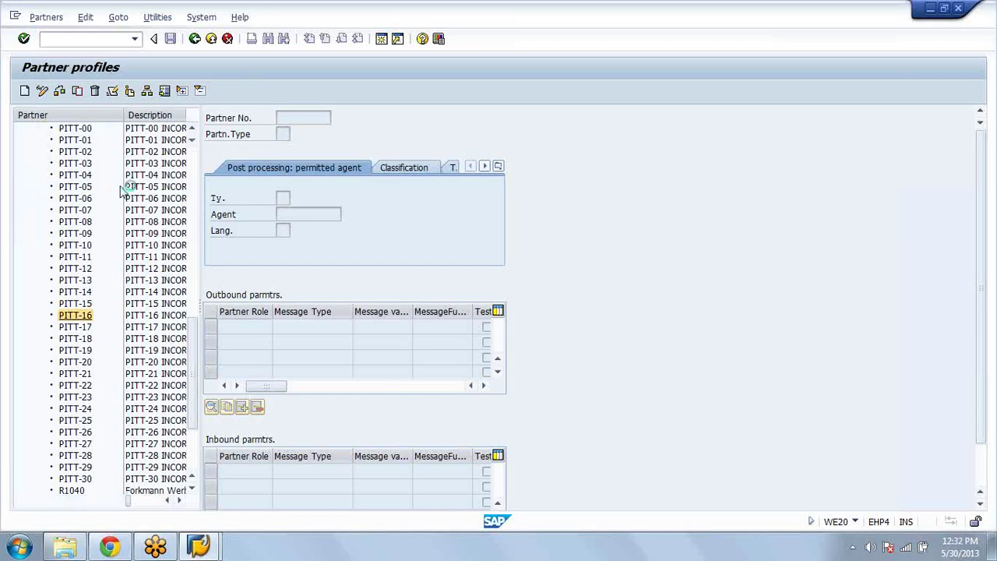
{"action": "double_click", "coordinate": [362, 330]}
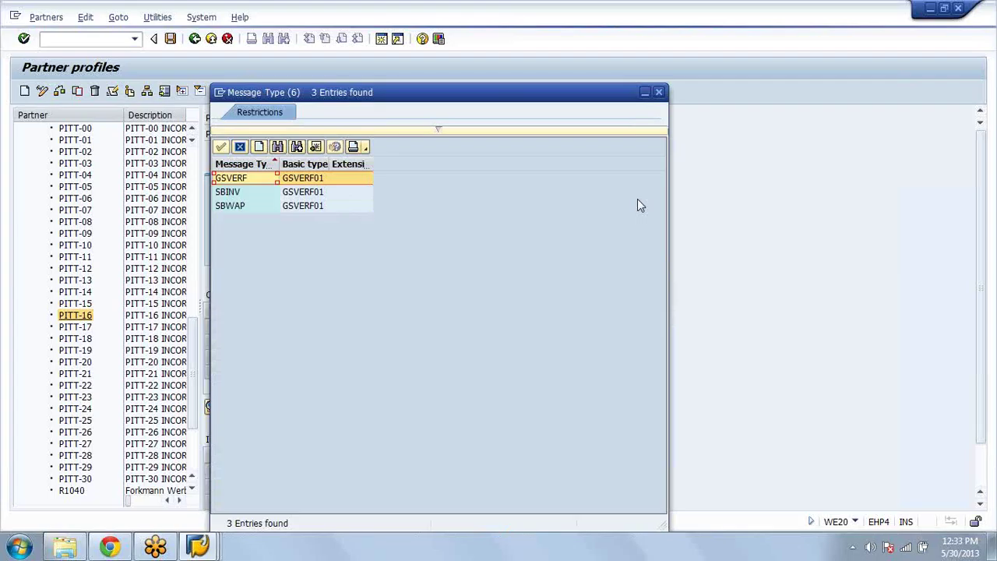
{"action": "key", "text": "Return"}
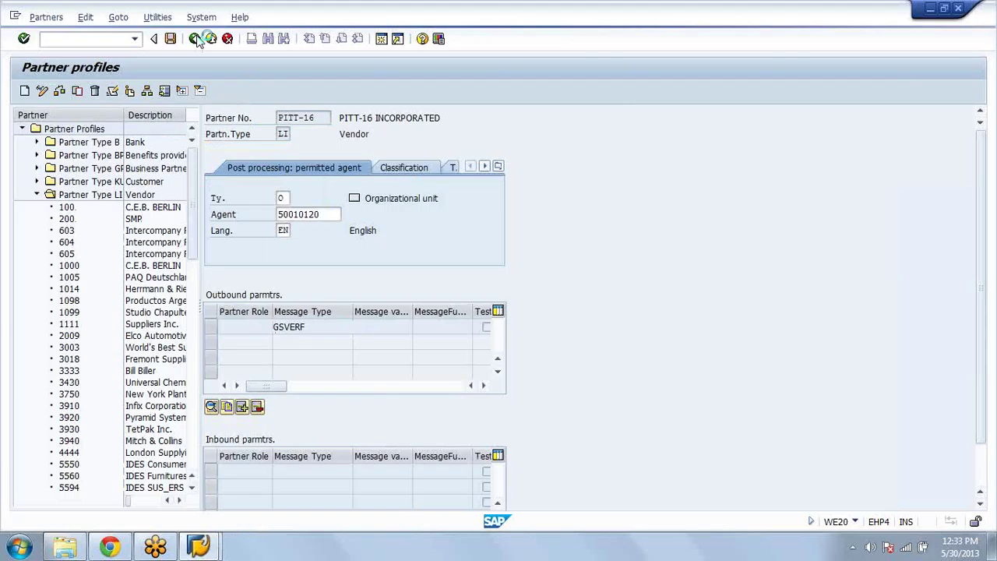
{"action": "left_click", "coordinate": [196, 39]}
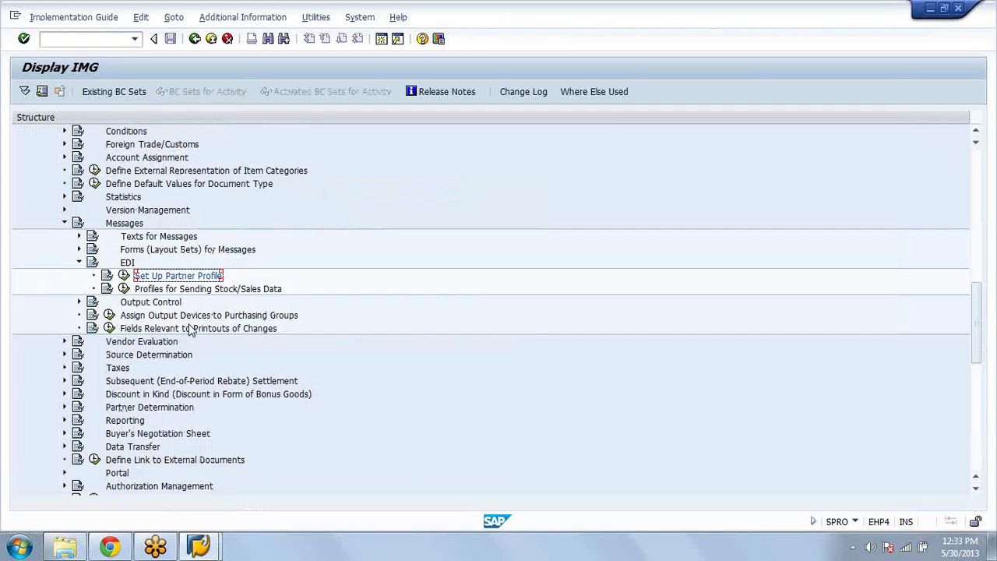
Step: Collapse the EDI and Messages branches and expand Mobile Data Entry under Logistics Execution
{"action": "left_click", "coordinate": [79, 262]}
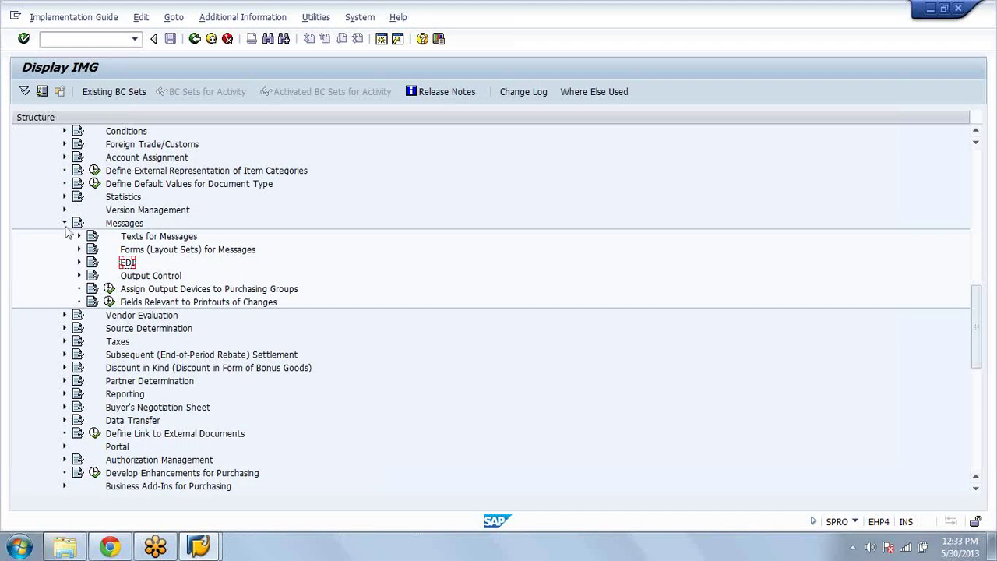
{"action": "left_click", "coordinate": [65, 224]}
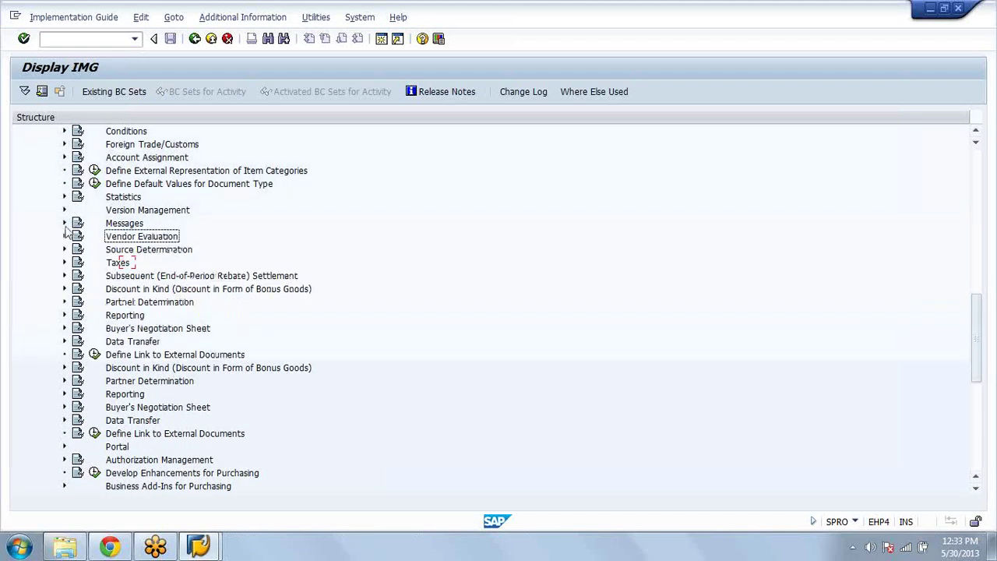
{"action": "scroll", "coordinate": [67, 232], "scroll_direction": "up", "scroll_amount": 6}
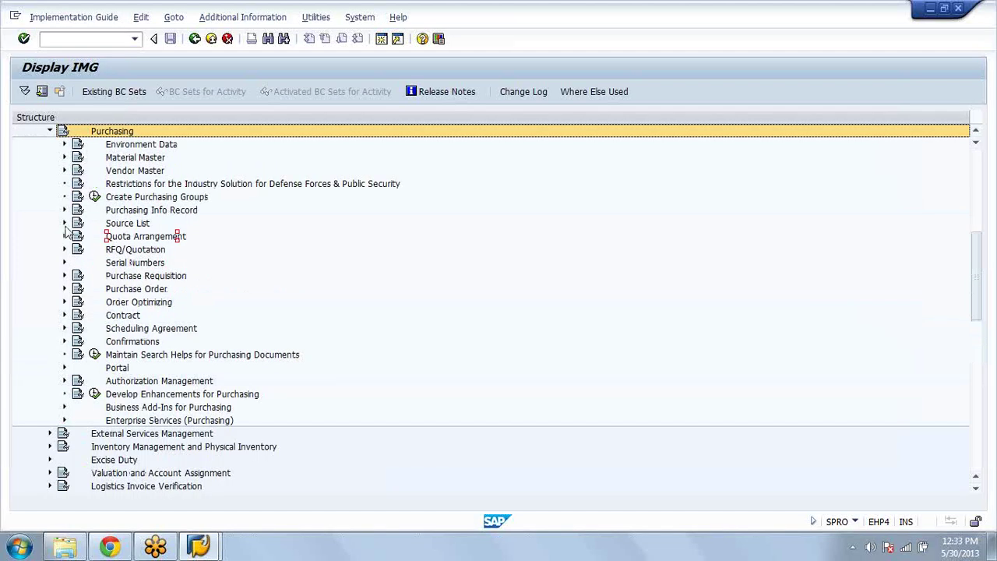
{"action": "scroll", "coordinate": [66, 233], "scroll_direction": "up", "scroll_amount": 1}
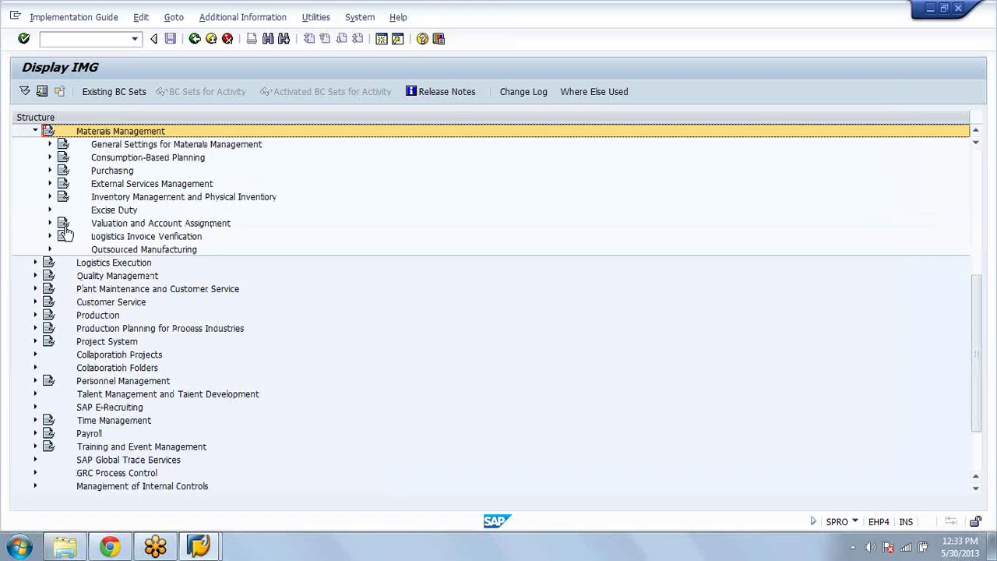
{"action": "scroll", "coordinate": [67, 234], "scroll_direction": "up", "scroll_amount": 2}
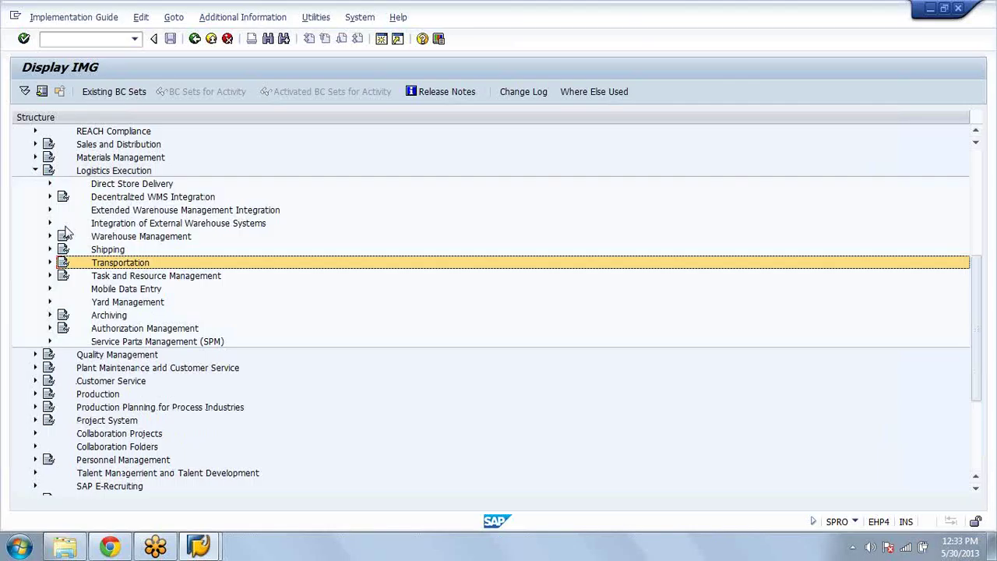
{"action": "key", "text": "Down"}
{"action": "key", "text": "Down"}
{"action": "key", "text": "Right"}
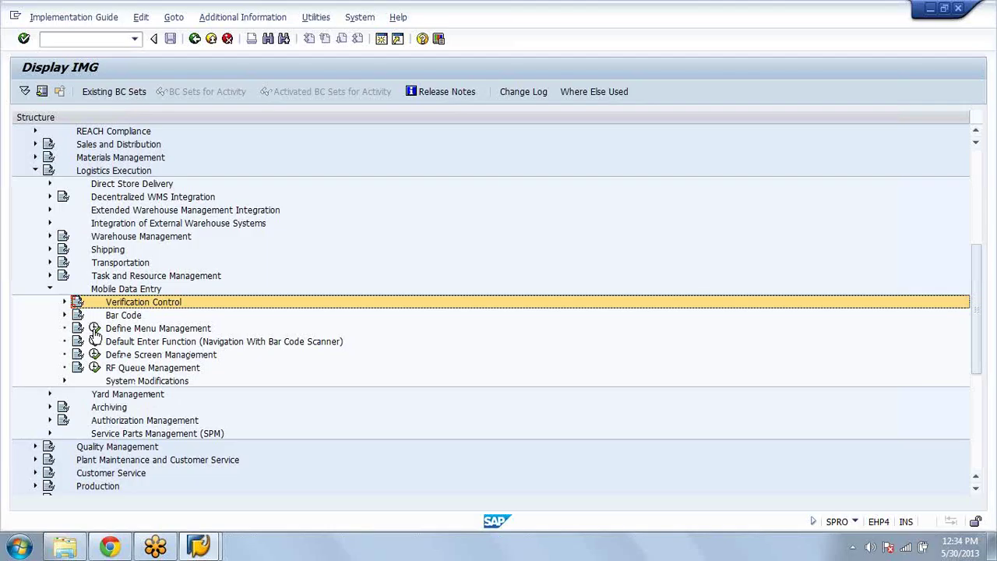
Step: Review and refold Verification Control, then expand Bar Code to list its activities
{"action": "left_click", "coordinate": [65, 302]}
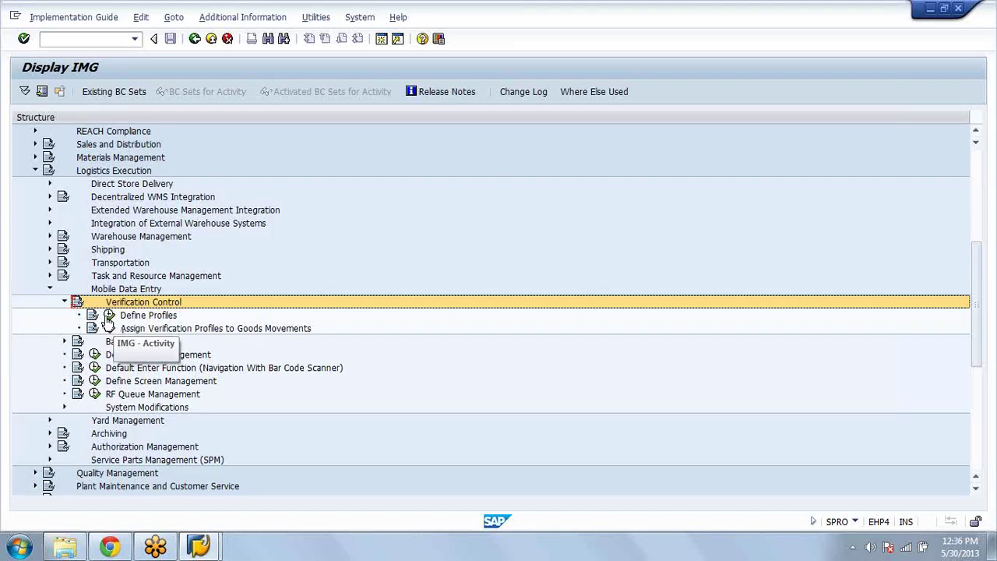
{"action": "left_click", "coordinate": [65, 303]}
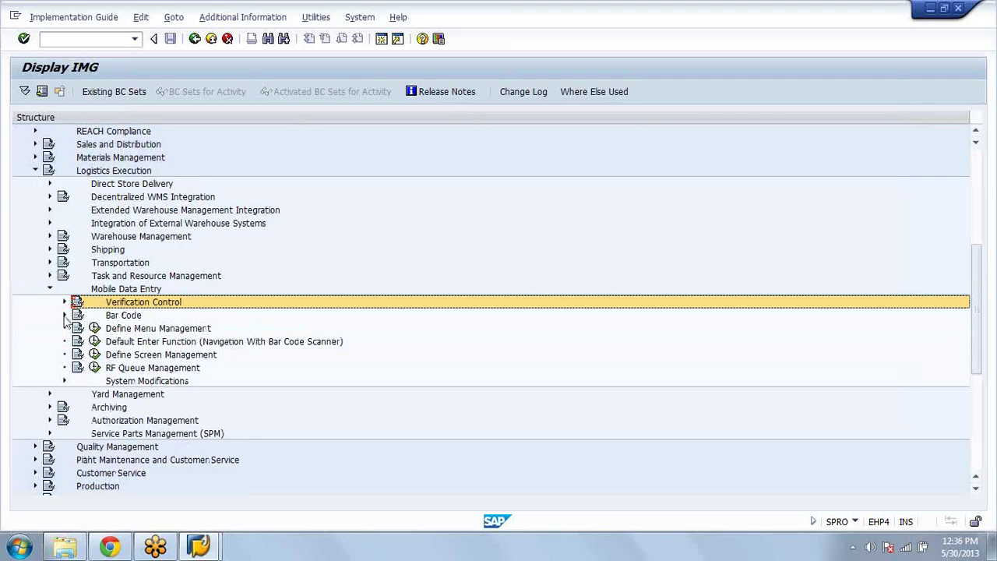
{"action": "left_click", "coordinate": [65, 315]}
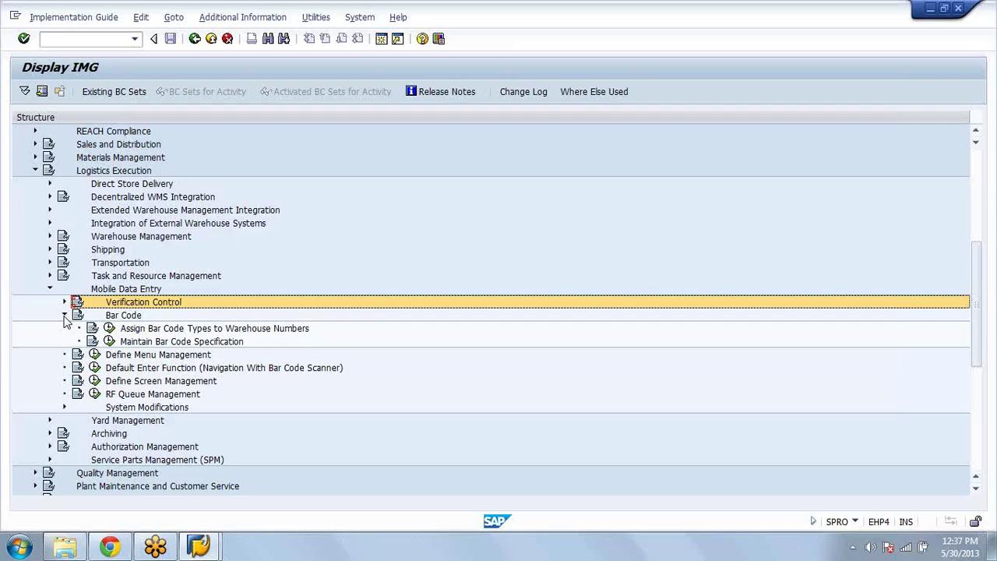
{"action": "left_click", "coordinate": [110, 321]}
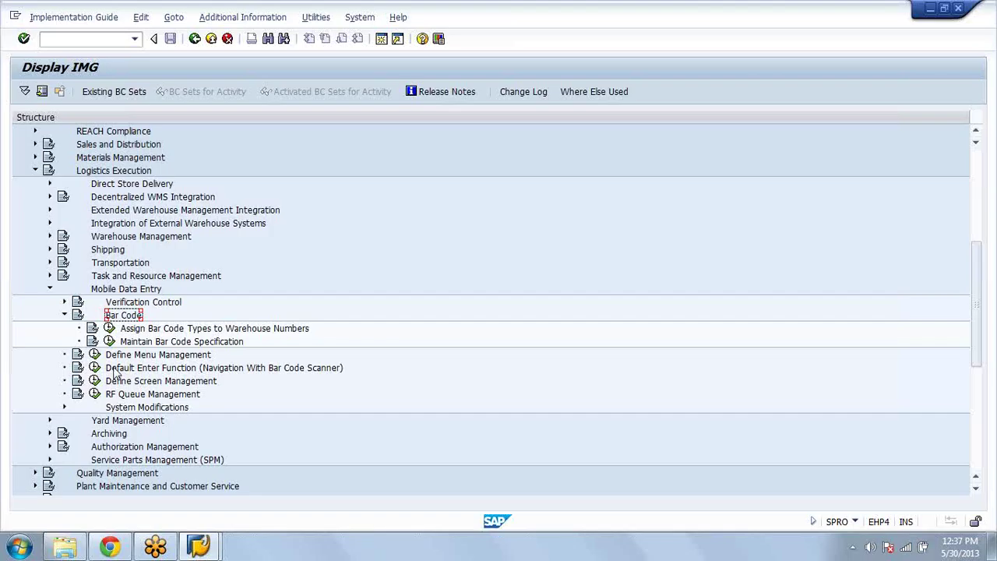
{"action": "left_click", "coordinate": [64, 315]}
Step: Point out Define Menu Management, Define Screen Management and RF Queue Management under Mobile Data Entry
{"action": "left_click", "coordinate": [139, 328]}
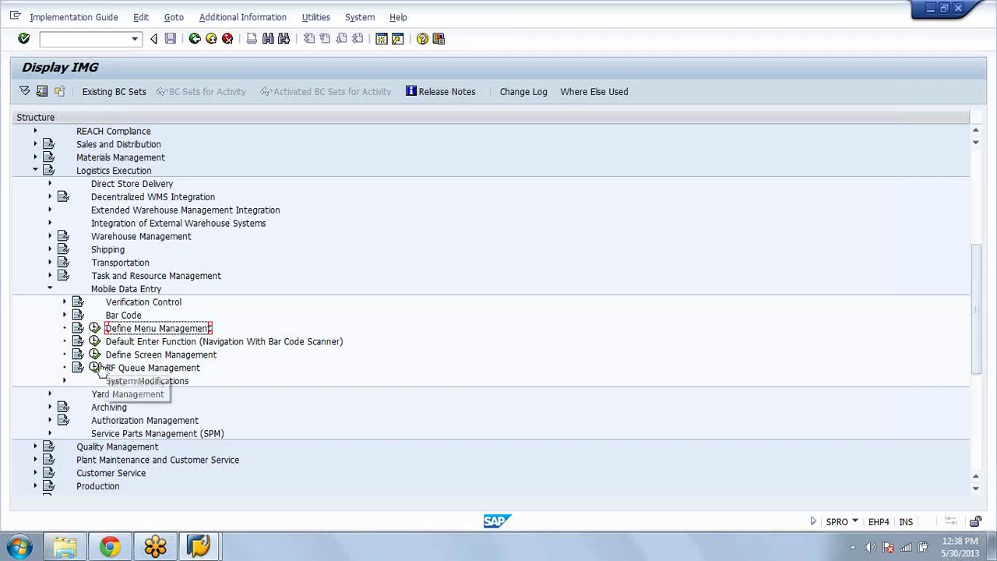
{"action": "left_click", "coordinate": [141, 369]}
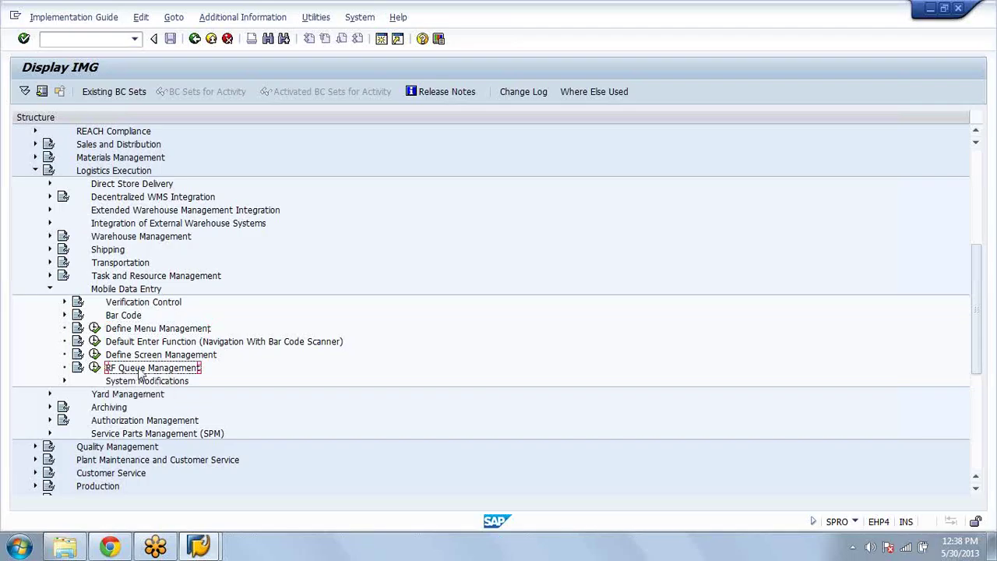
{"action": "left_click", "coordinate": [149, 357]}
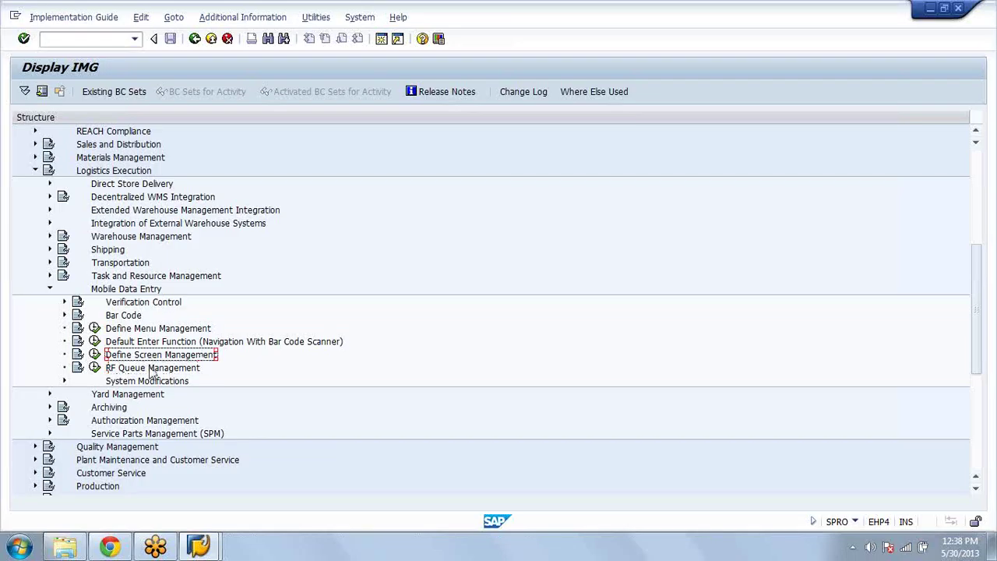
{"action": "left_click", "coordinate": [152, 371]}
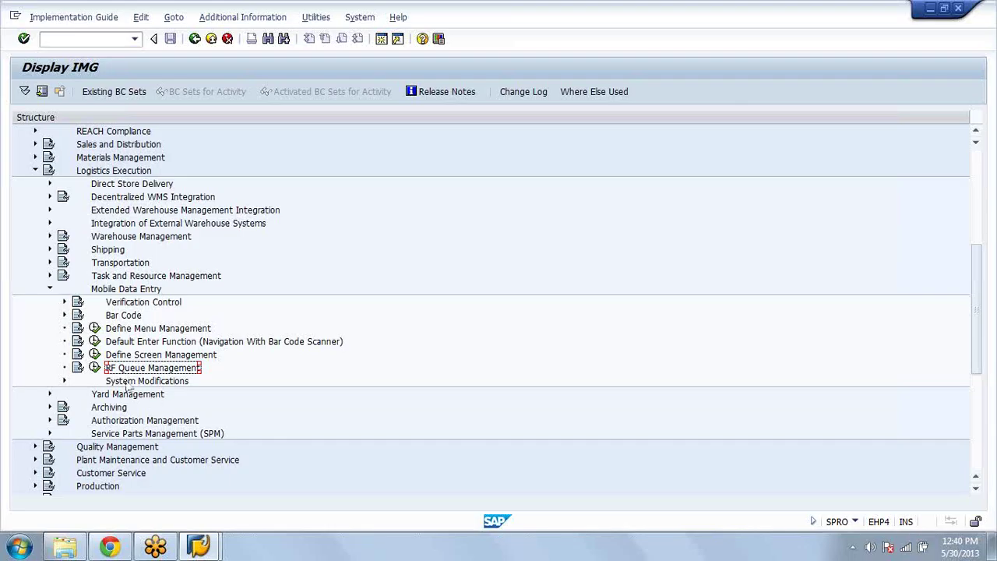
Step: Expand Verification Control and run Define Profiles to list the verification profiles
{"action": "left_click", "coordinate": [66, 303]}
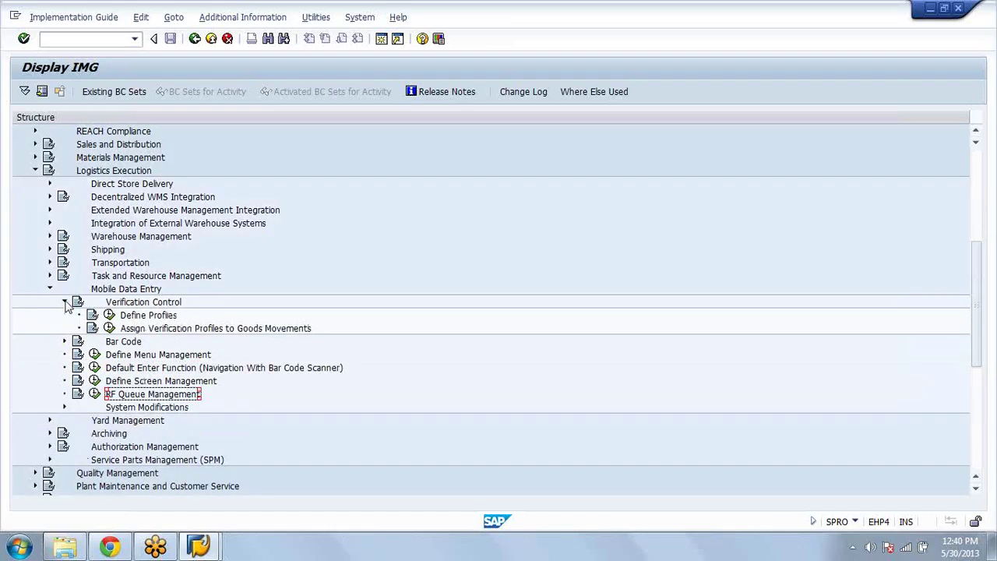
{"action": "left_click", "coordinate": [109, 315]}
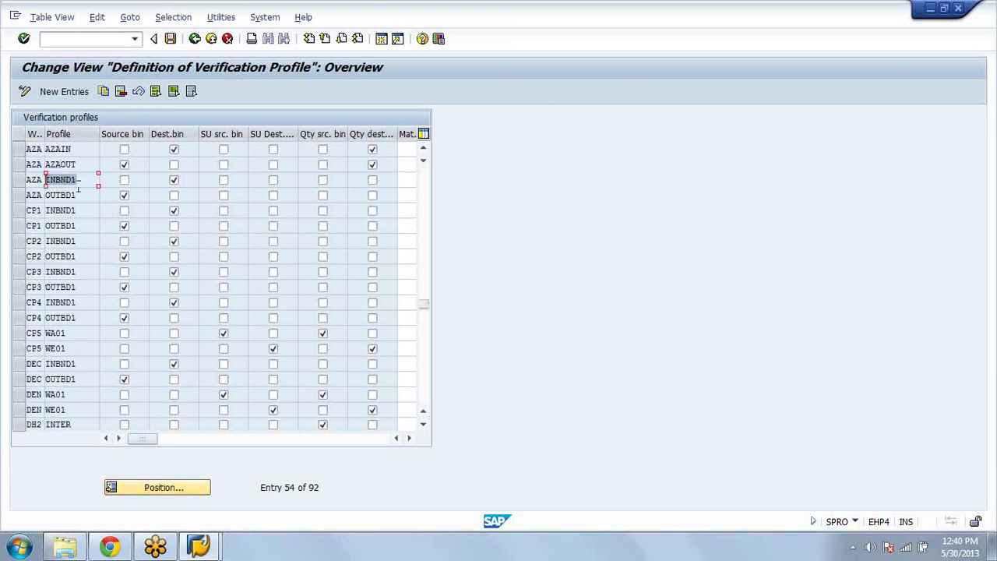
Step: Jump to warehouse AZA's profiles, examine the INBND1 entry, and leave the profile table
{"action": "left_click", "coordinate": [77, 195]}
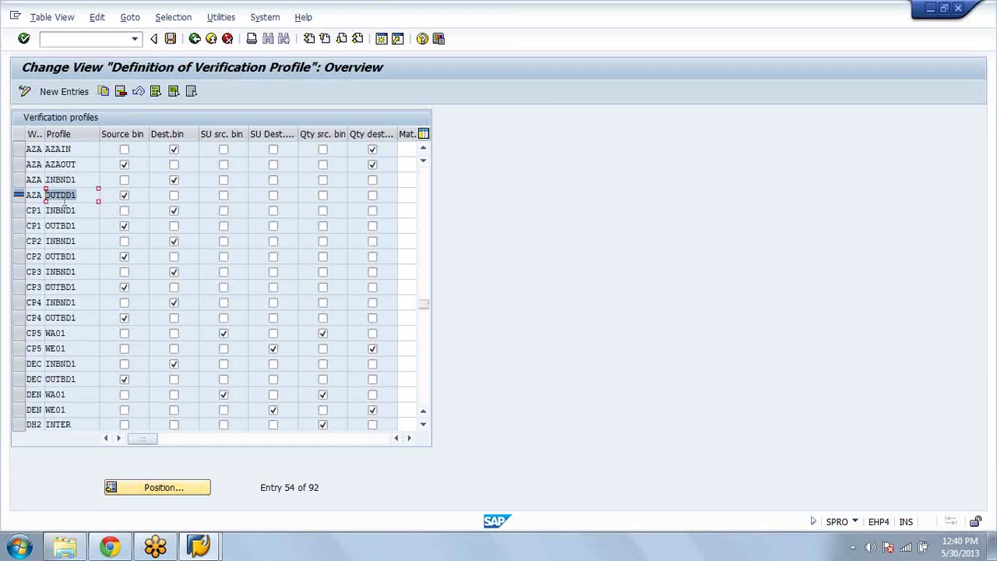
{"action": "double_click", "coordinate": [56, 182]}
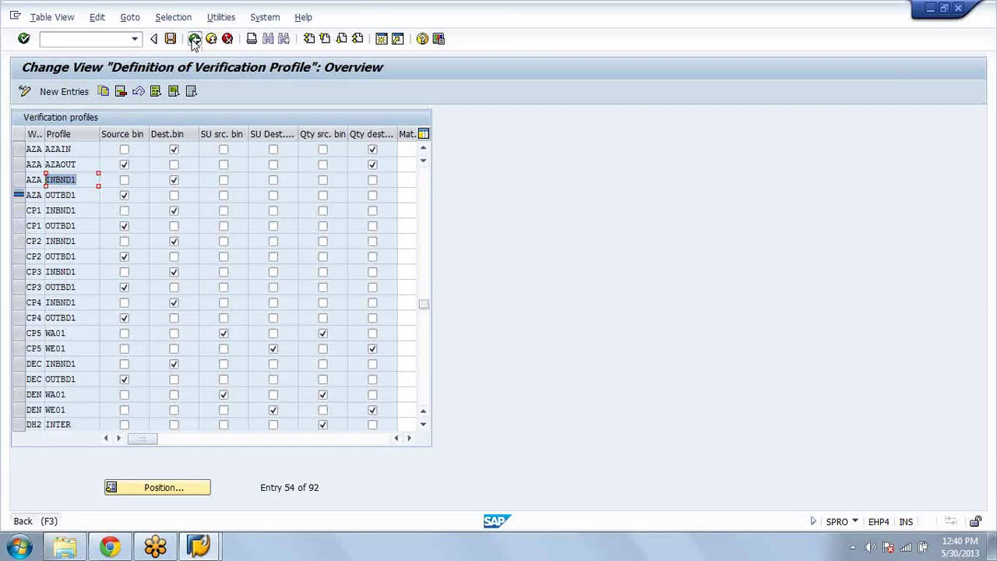
{"action": "left_click", "coordinate": [194, 39]}
Step: Jump to warehouse AZA, inspect its INBND1 entry for movement type 101, then go back
{"action": "left_click", "coordinate": [194, 39]}
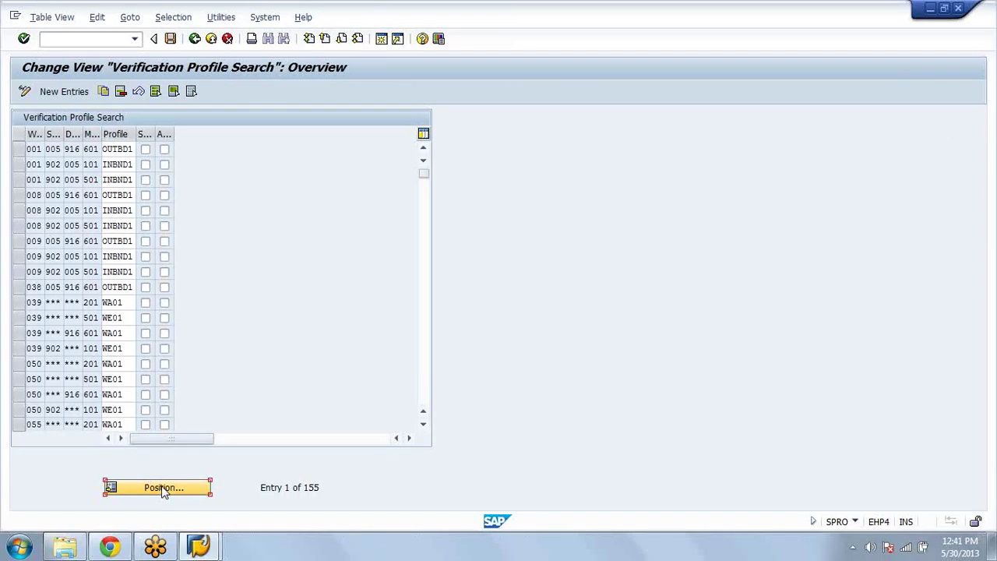
{"action": "left_click", "coordinate": [162, 489]}
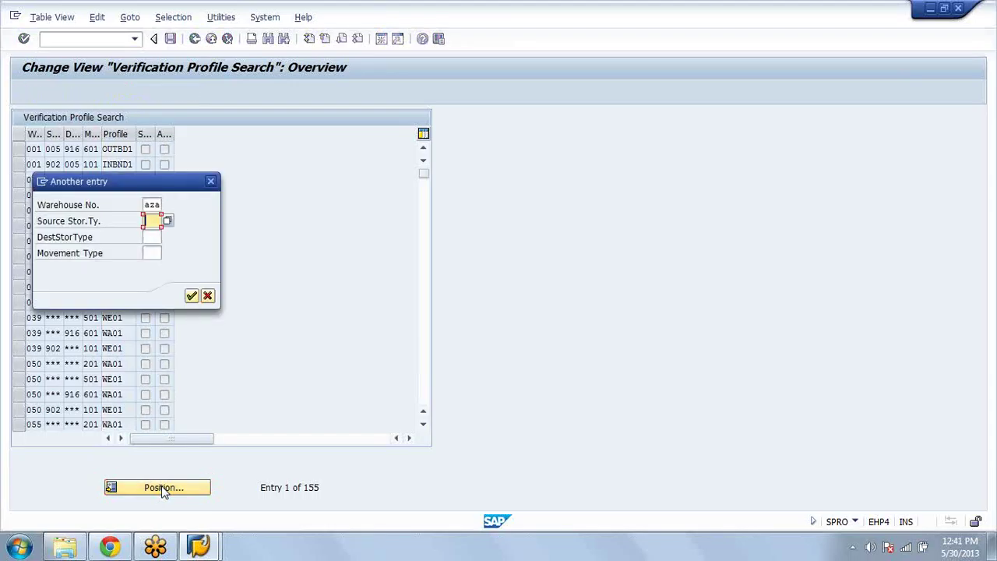
{"action": "key", "text": "Return"}
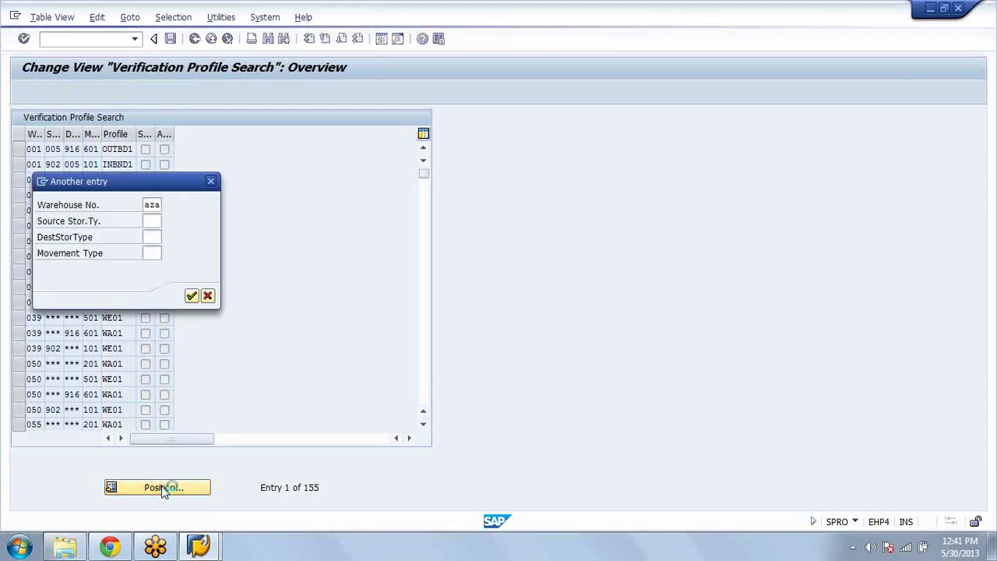
{"action": "left_click", "coordinate": [123, 164]}
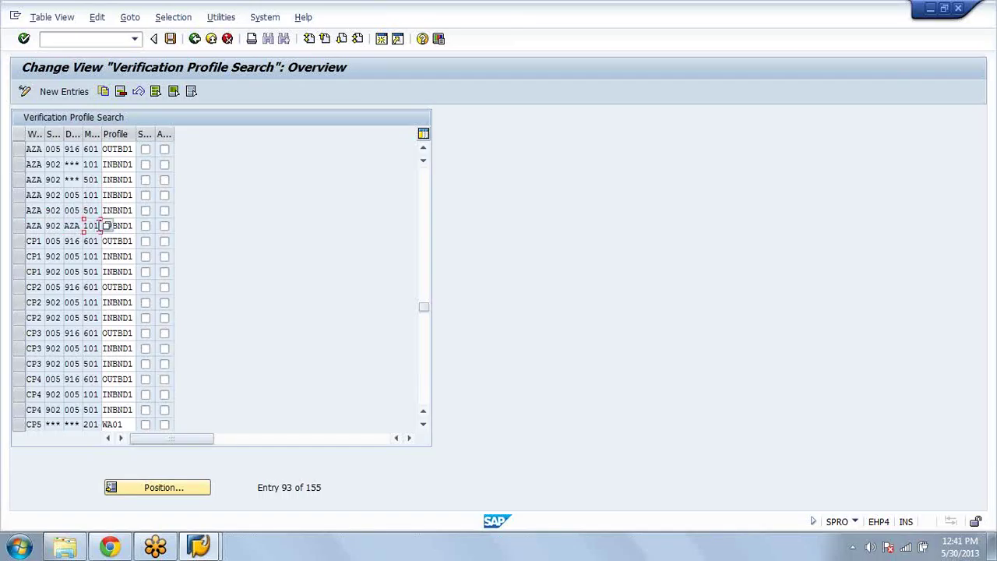
{"action": "double_click", "coordinate": [90, 227]}
{"action": "double_click", "coordinate": [133, 225]}
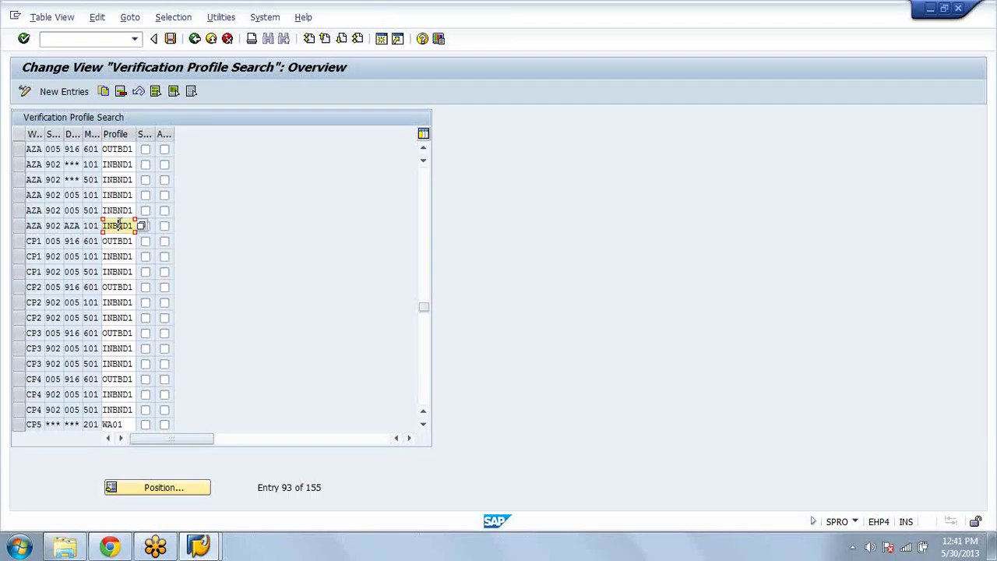
{"action": "left_click", "coordinate": [189, 46]}
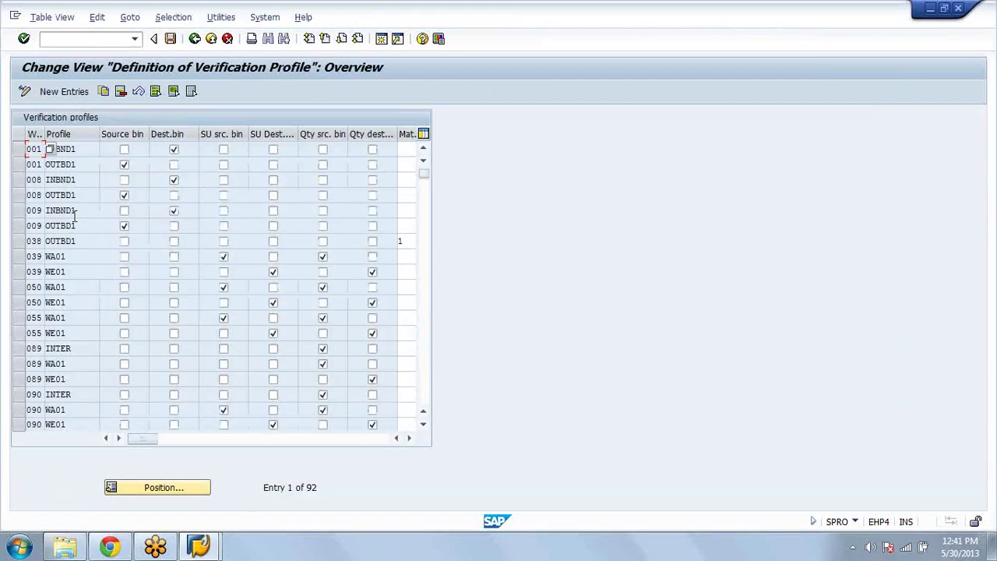
Step: Note warehouse 009's INBND1 profile, then return to the Display IMG tree
{"action": "left_click", "coordinate": [75, 214]}
{"action": "left_click", "coordinate": [194, 39]}
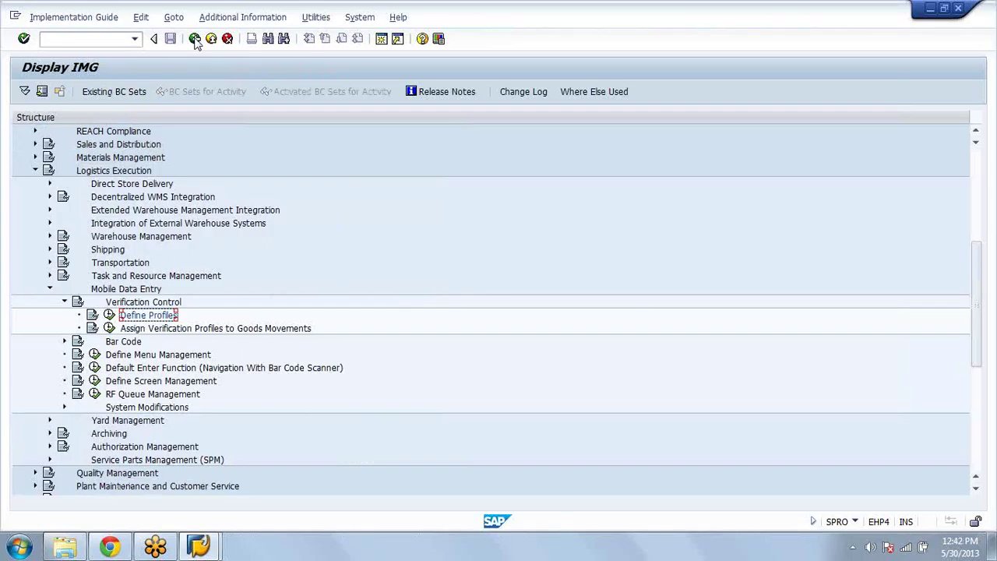
Step: Fold away Verification Control and run Define Menu Management
{"action": "left_click", "coordinate": [65, 301]}
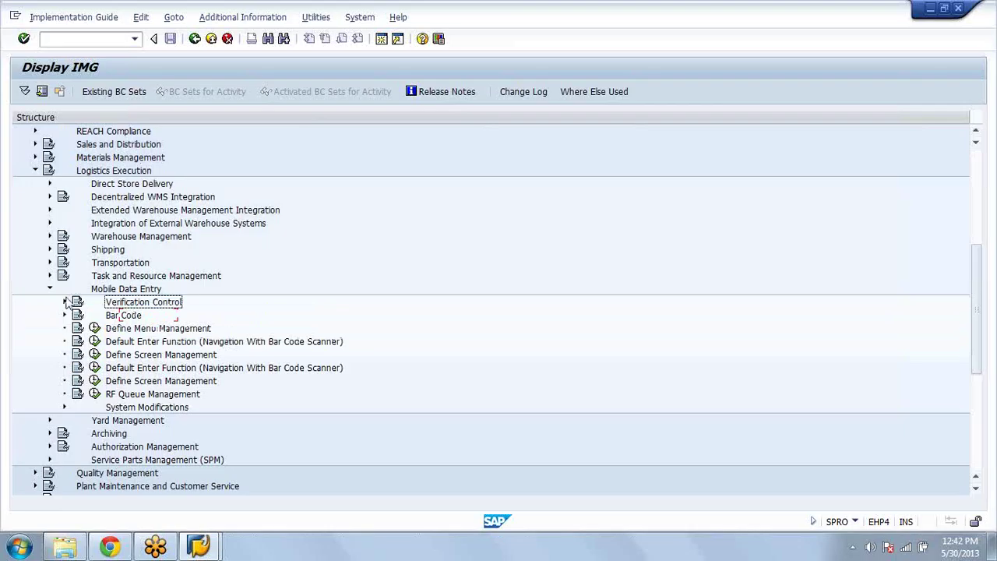
{"action": "left_click", "coordinate": [113, 316]}
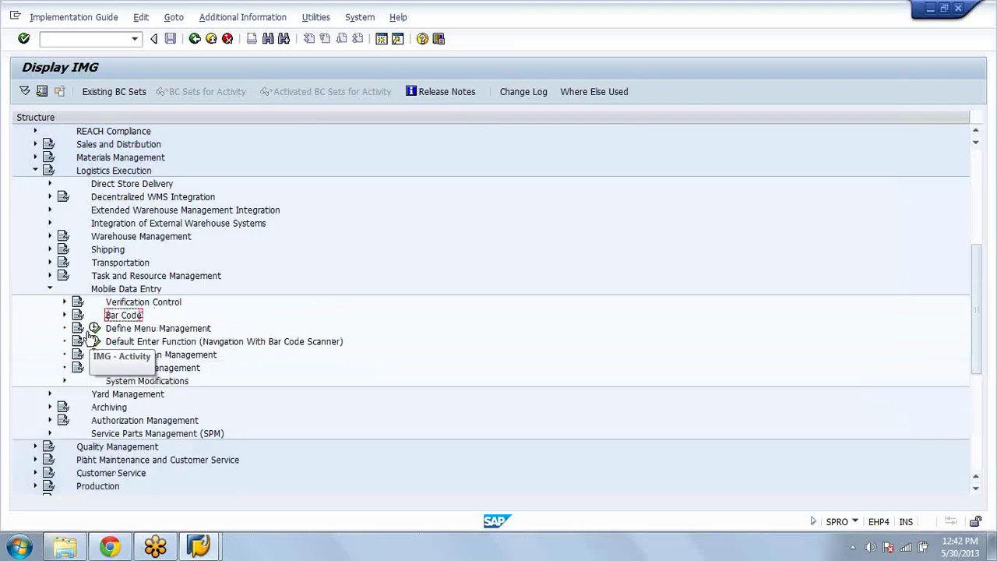
{"action": "left_click", "coordinate": [93, 328]}
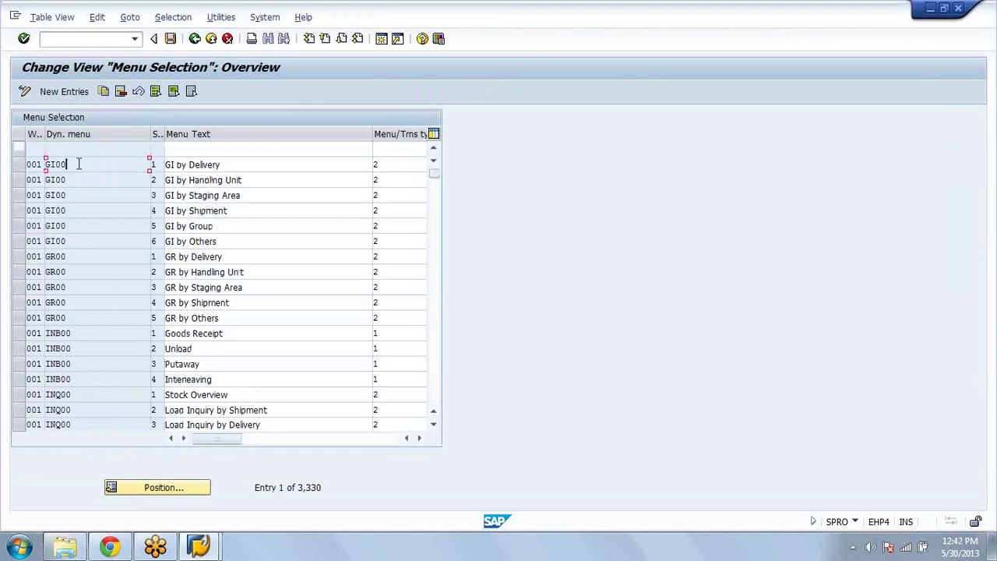
Step: Review the GI00 and GR00 menu entries, including GI by Handling Unit and GR by Others
{"action": "left_click_drag", "start_coordinate": [82, 163], "coordinate": [17, 169]}
{"action": "left_click", "coordinate": [62, 170]}
{"action": "left_click_drag", "start_coordinate": [78, 180], "coordinate": [45, 180]}
{"action": "left_click", "coordinate": [264, 180]}
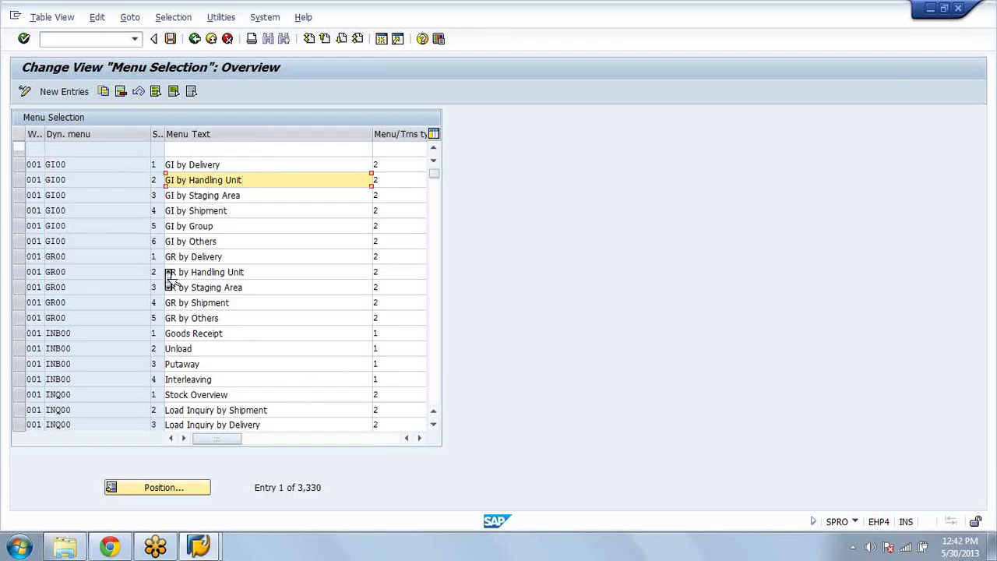
{"action": "left_click", "coordinate": [101, 271]}
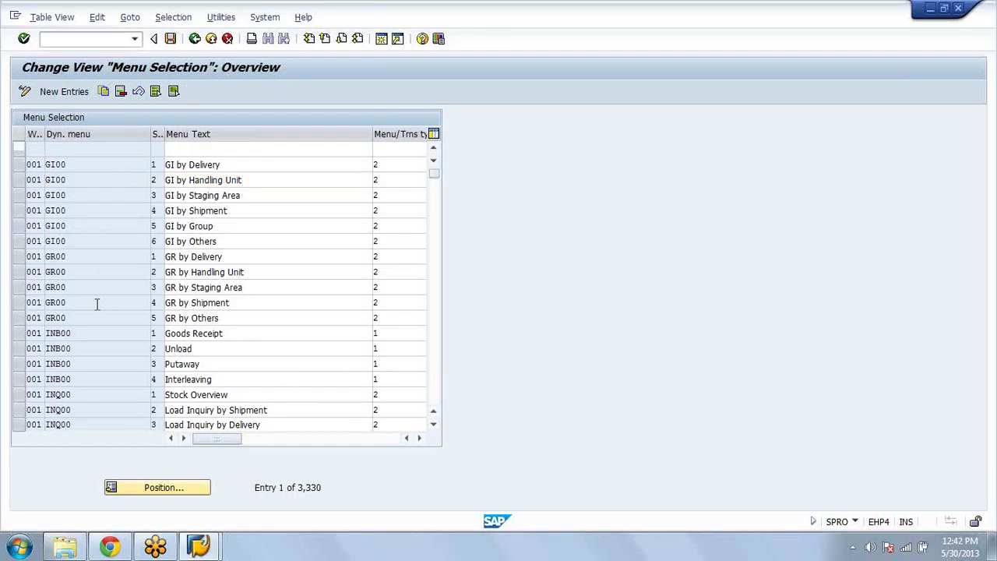
{"action": "left_click", "coordinate": [97, 304]}
{"action": "scroll", "coordinate": [97, 304], "scroll_direction": "down", "scroll_amount": 1}
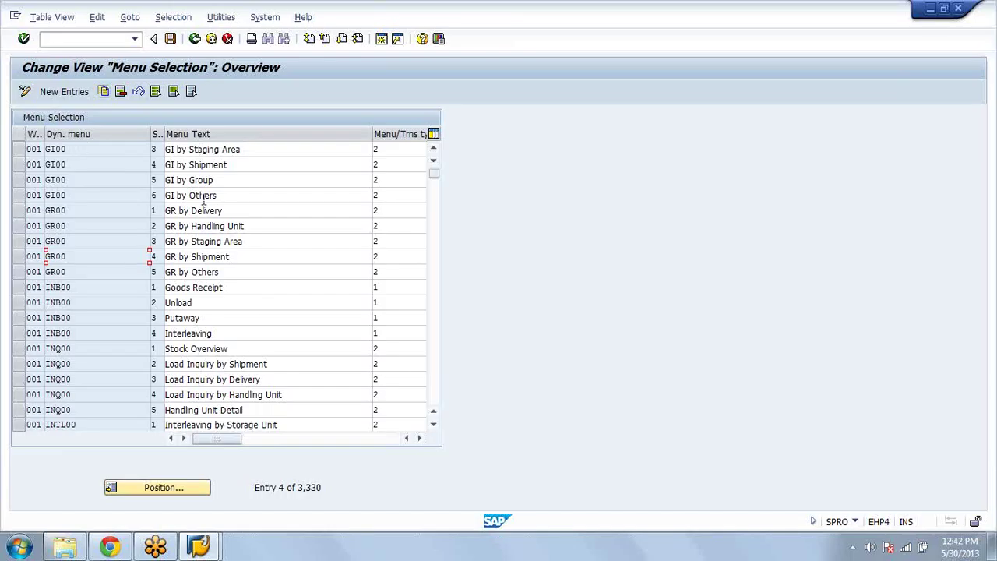
{"action": "left_click", "coordinate": [110, 267]}
{"action": "double_click", "coordinate": [111, 269]}
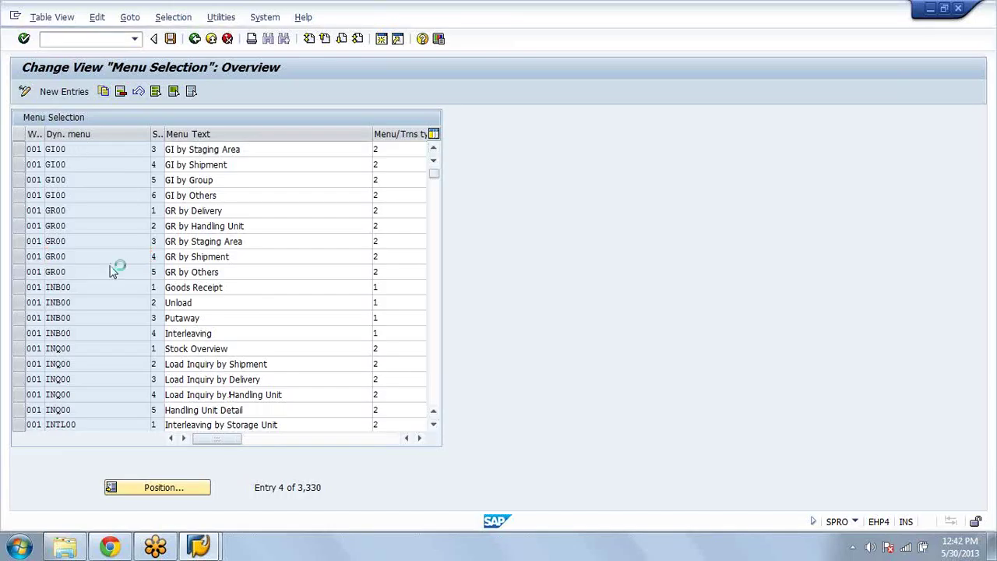
Step: Scroll down to the MAIN menu rows for Inbound Process and Outbound Process
{"action": "scroll", "coordinate": [110, 266], "scroll_direction": "down", "scroll_amount": 3}
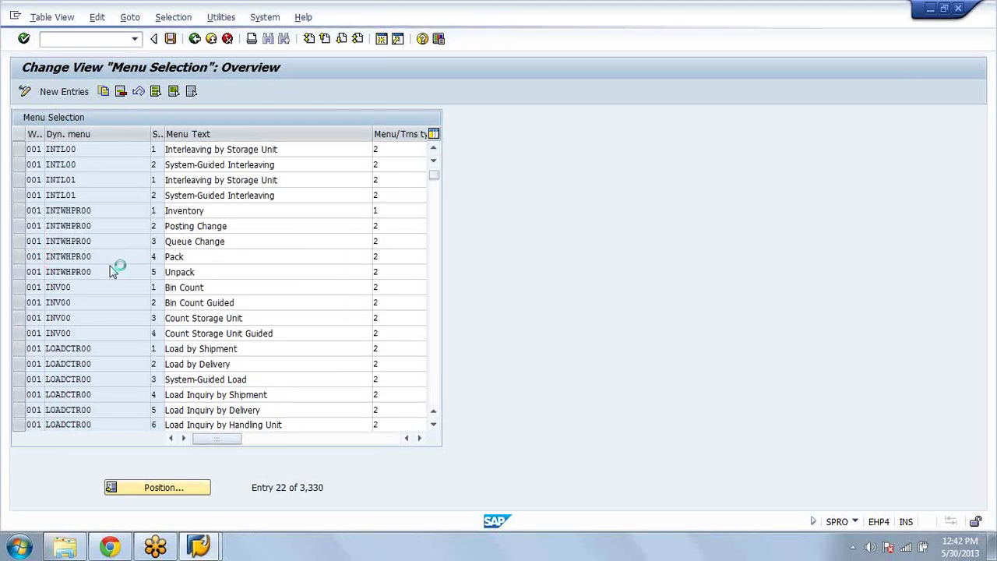
{"action": "scroll", "coordinate": [111, 268], "scroll_direction": "down", "scroll_amount": 3}
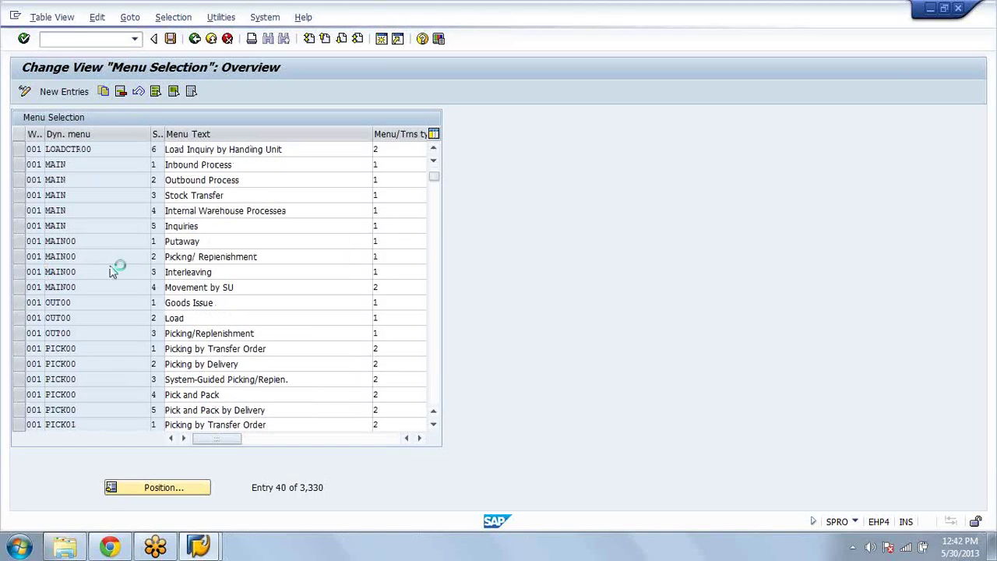
{"action": "left_click", "coordinate": [111, 268]}
{"action": "left_click", "coordinate": [72, 181]}
{"action": "left_click", "coordinate": [81, 163]}
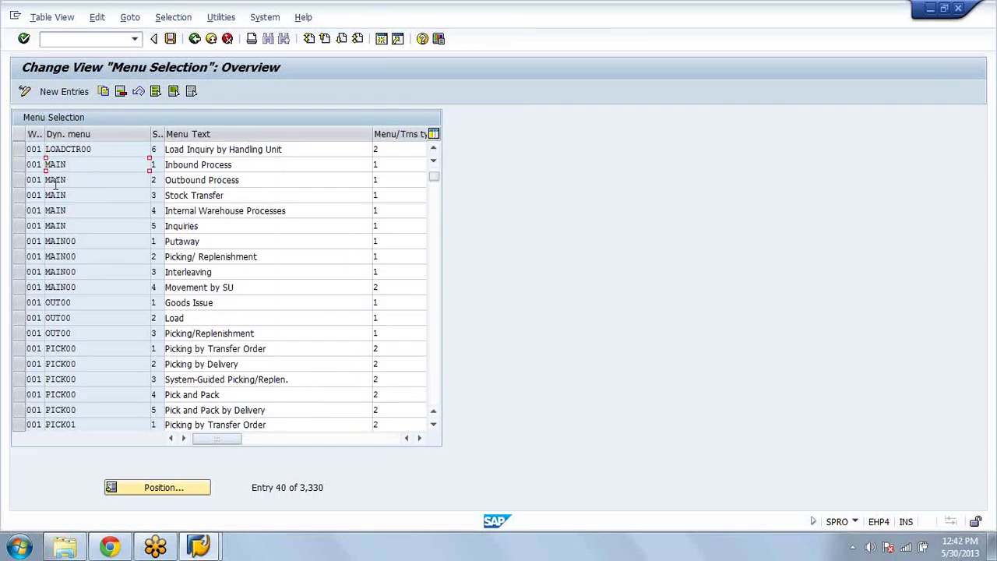
{"action": "left_click", "coordinate": [78, 180]}
{"action": "double_click", "coordinate": [46, 163]}
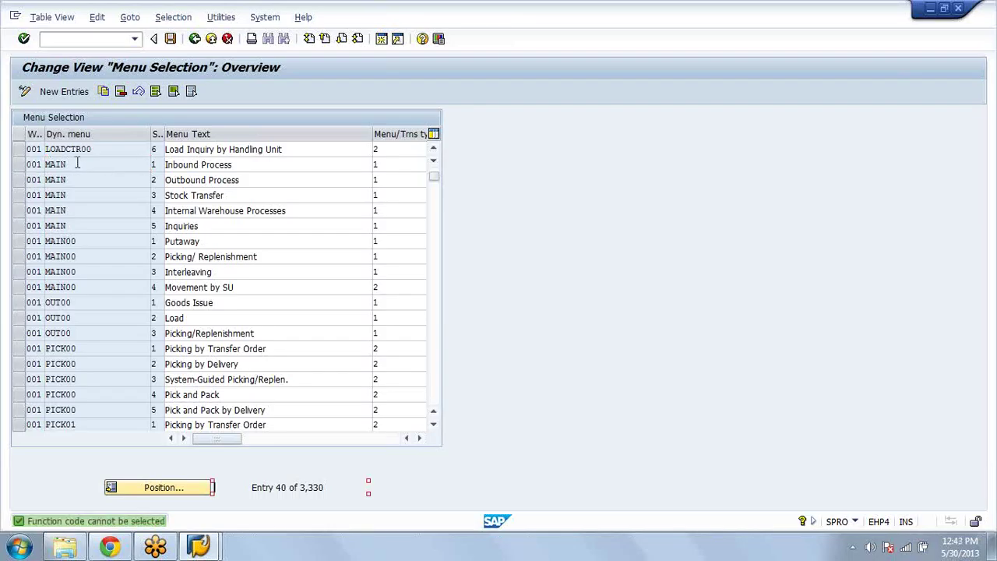
Step: Check the MAIN targets INB00, OUT00, MAIN00, INTWHPR00 and INQ00, then return to the IMG
{"action": "left_click", "coordinate": [77, 162]}
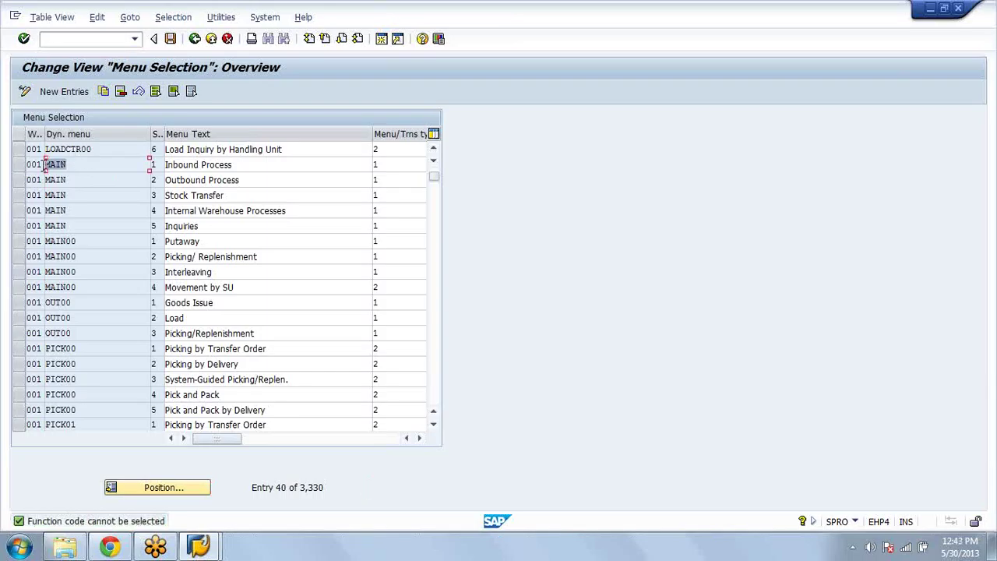
{"action": "left_click_drag", "start_coordinate": [224, 440], "coordinate": [288, 449]}
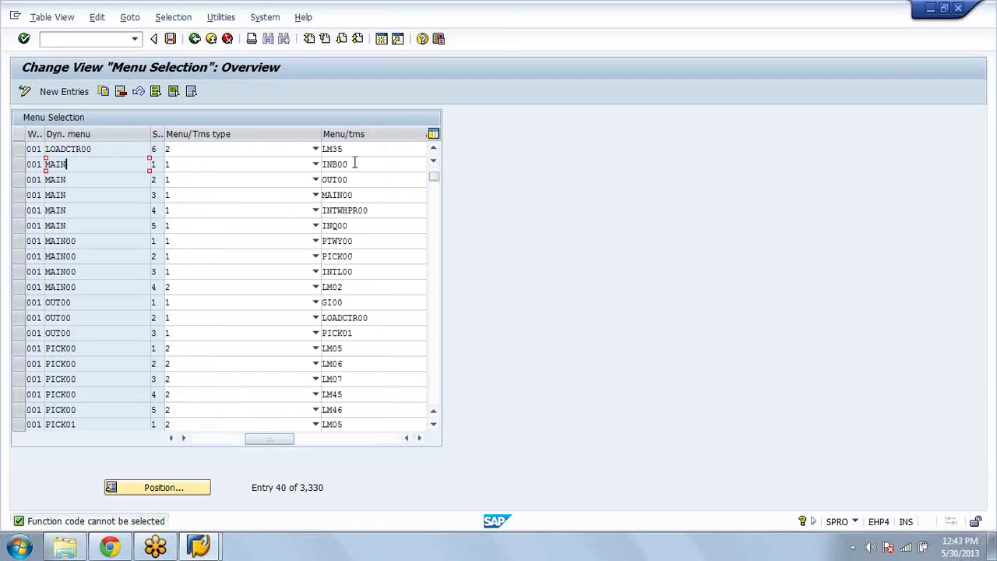
{"action": "double_click", "coordinate": [318, 164]}
{"action": "left_click", "coordinate": [341, 180]}
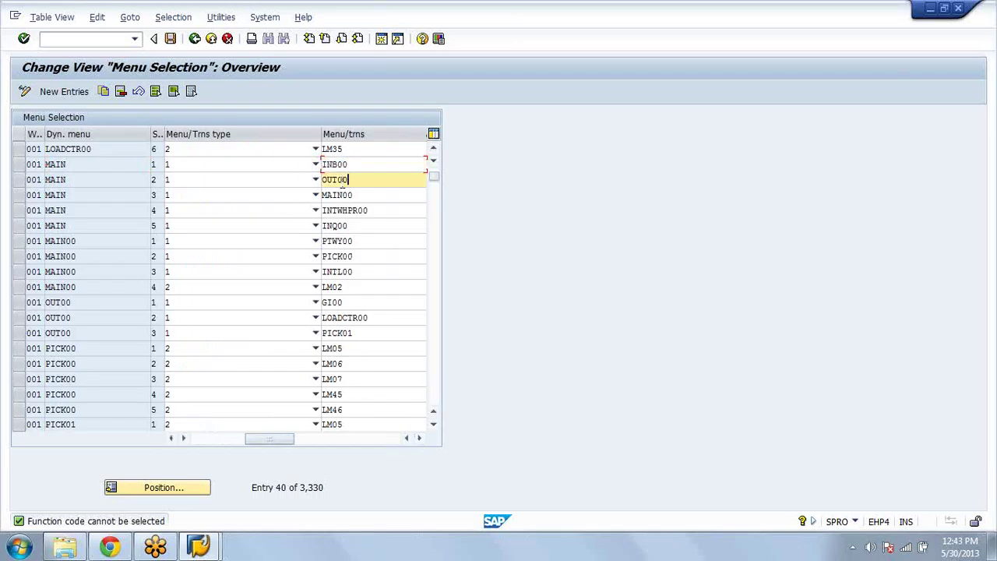
{"action": "double_click", "coordinate": [319, 194]}
{"action": "double_click", "coordinate": [374, 210]}
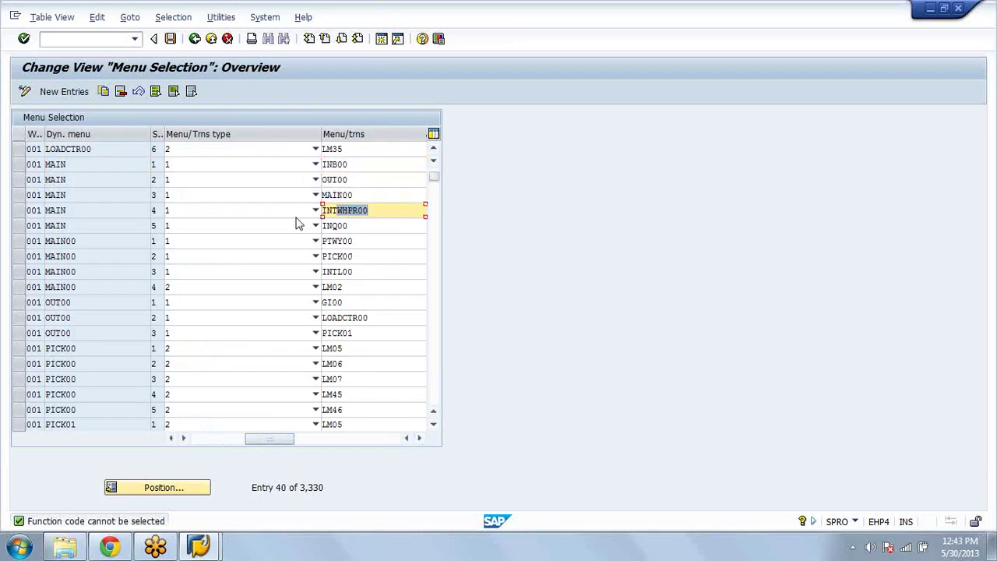
{"action": "double_click", "coordinate": [366, 228]}
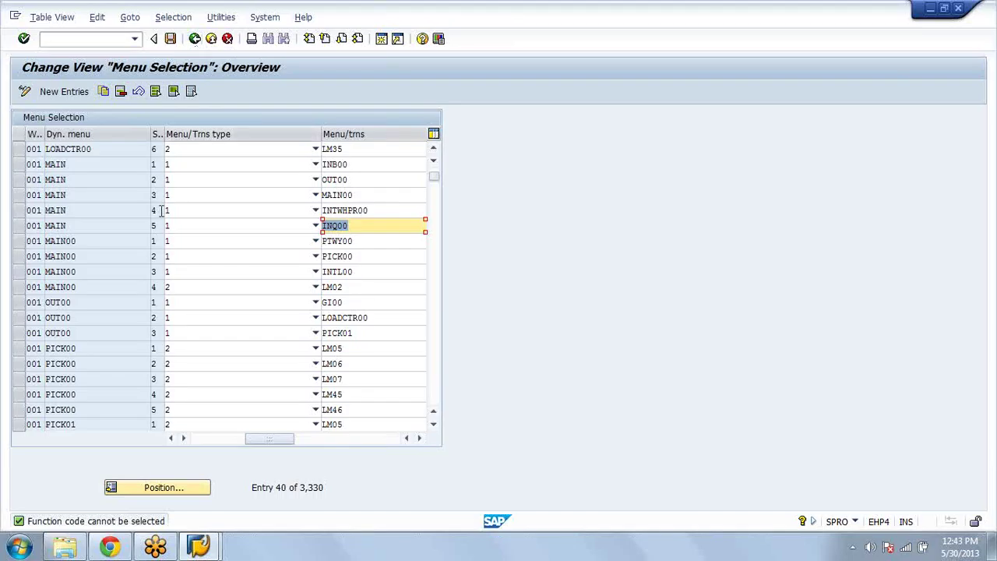
{"action": "left_click", "coordinate": [196, 41]}
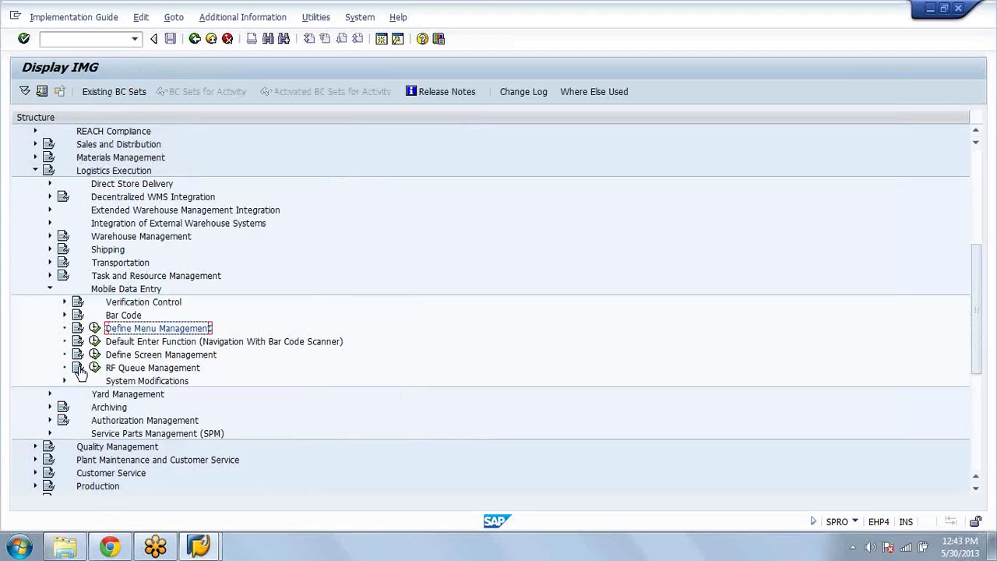
Step: Open Define Queues, position on warehouse AZA to view its PUTAWAY01 queue, then go back
{"action": "left_click", "coordinate": [95, 369]}
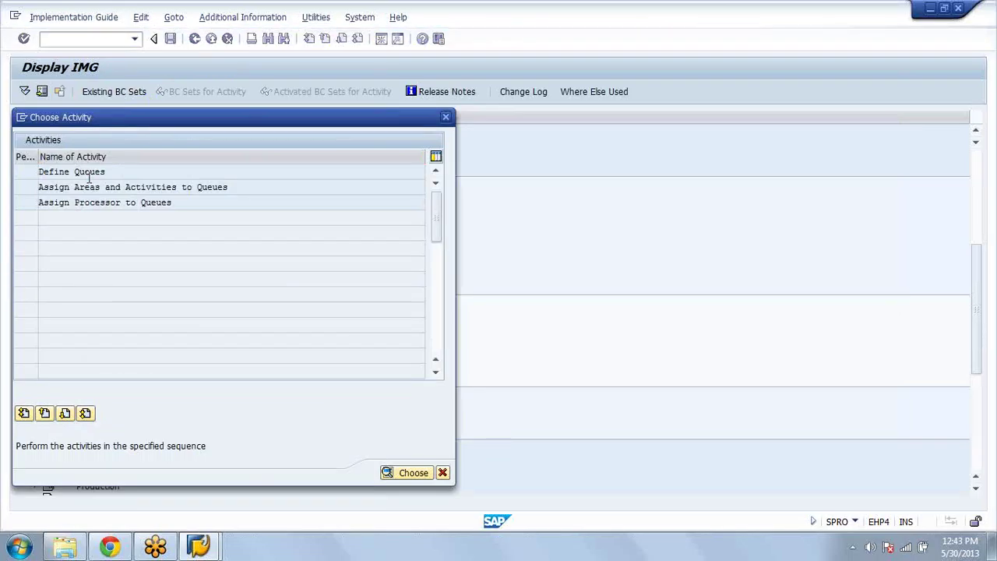
{"action": "double_click", "coordinate": [89, 173]}
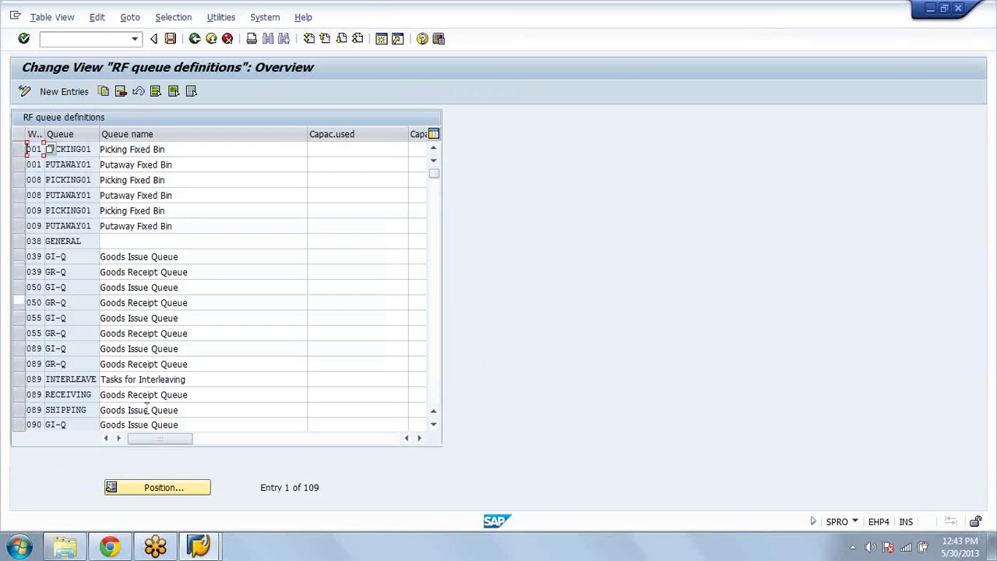
{"action": "left_click", "coordinate": [159, 491]}
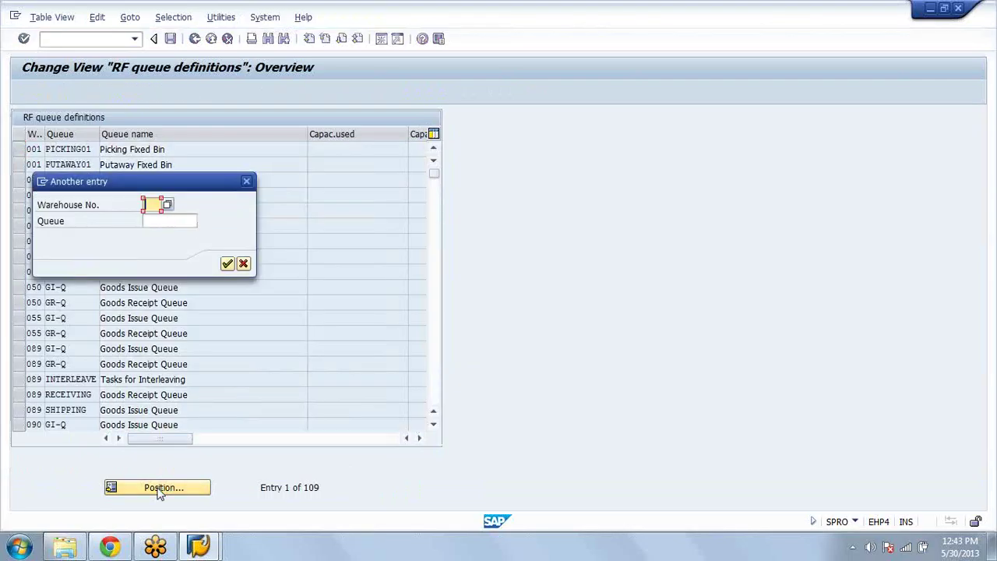
{"action": "type", "text": "AZA"}
{"action": "key", "text": "Return"}
{"action": "left_click_drag", "start_coordinate": [92, 165], "coordinate": [19, 164]}
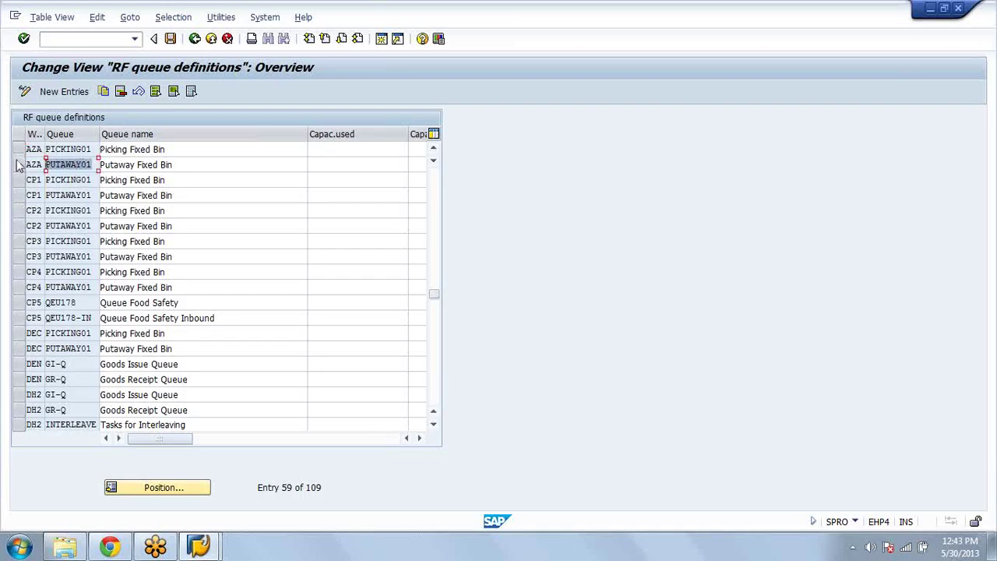
{"action": "left_click", "coordinate": [88, 141]}
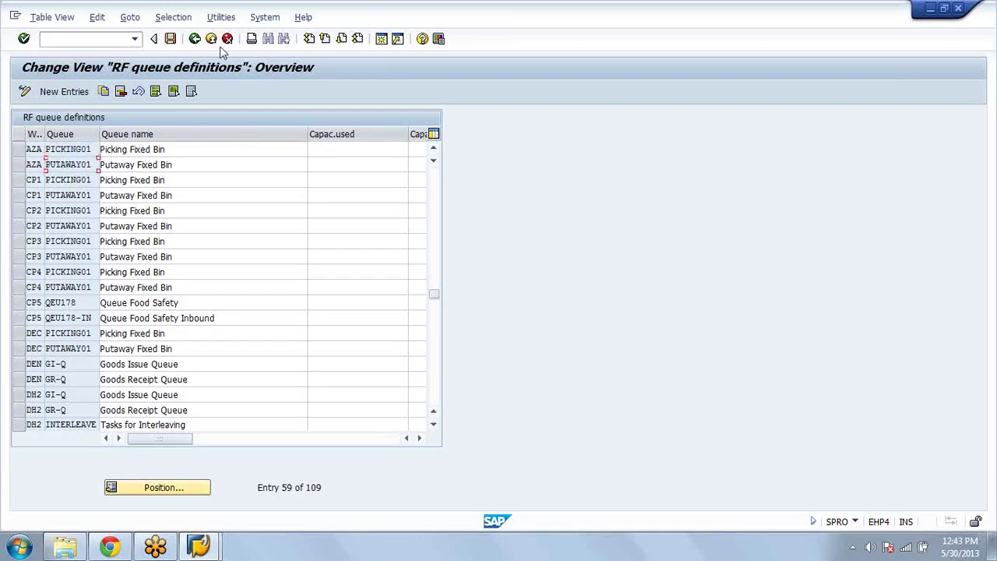
{"action": "left_click", "coordinate": [192, 41]}
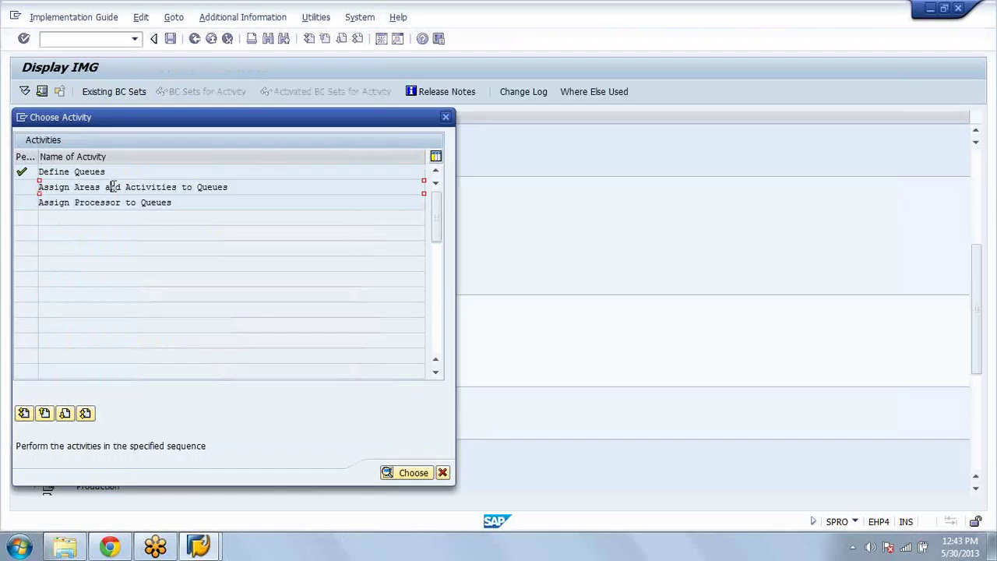
Step: Position Assign Areas and Activities to Queues on AZA, widen the Queue column, review PUTAWAY01, then return
{"action": "key", "text": "Escape"}
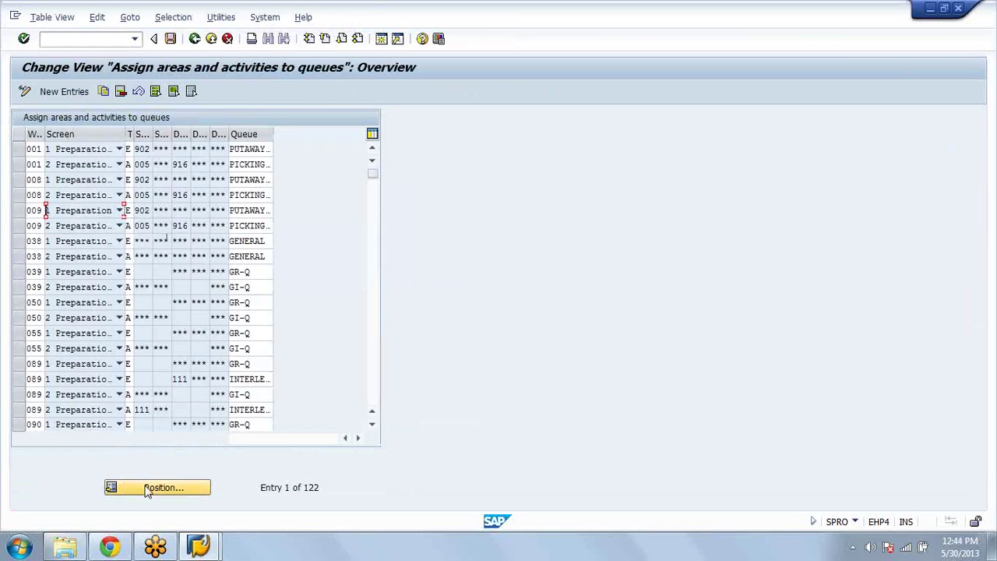
{"action": "left_click", "coordinate": [146, 489]}
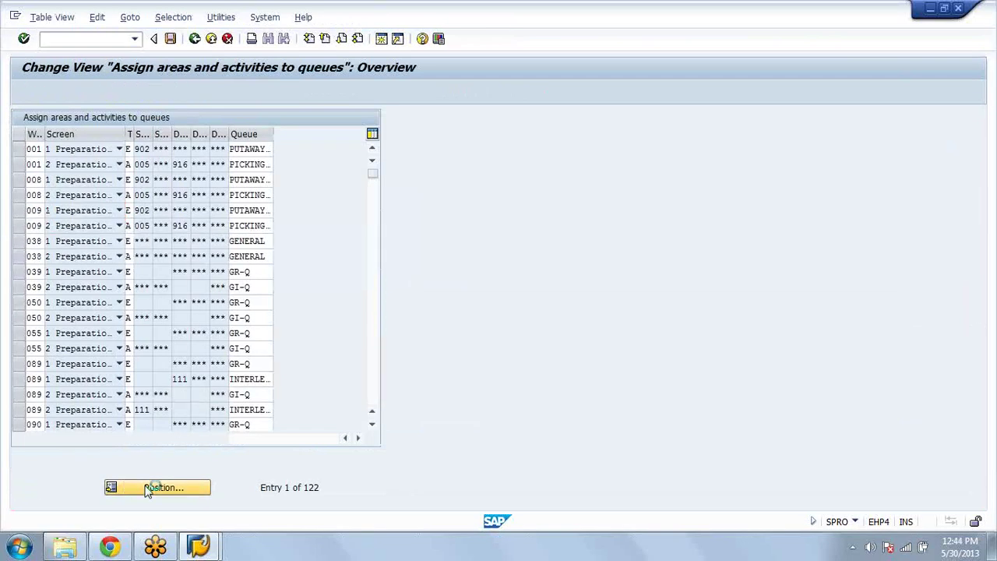
{"action": "type", "text": "aza"}
{"action": "key", "text": "Return"}
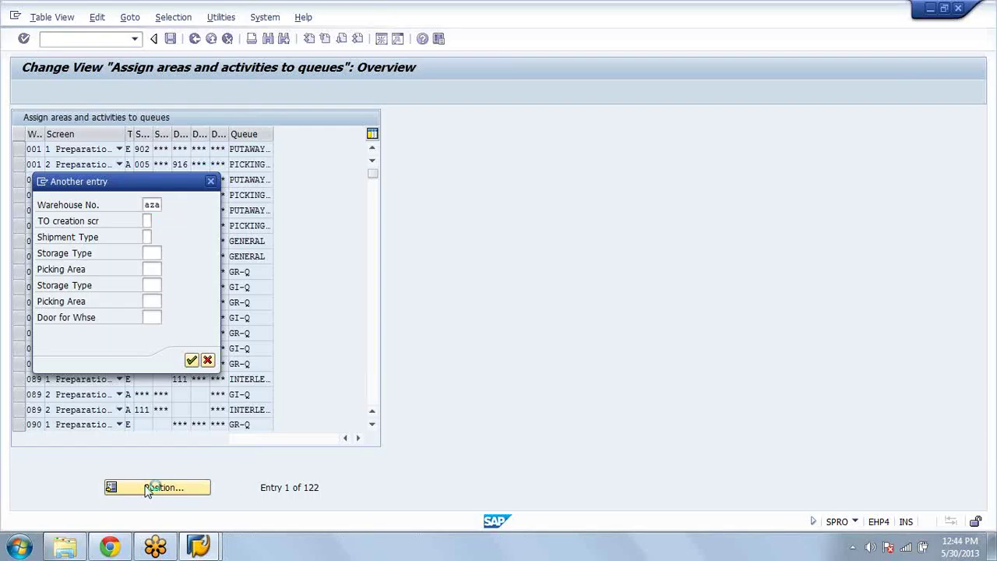
{"action": "left_click", "coordinate": [120, 149]}
{"action": "left_click", "coordinate": [98, 161]}
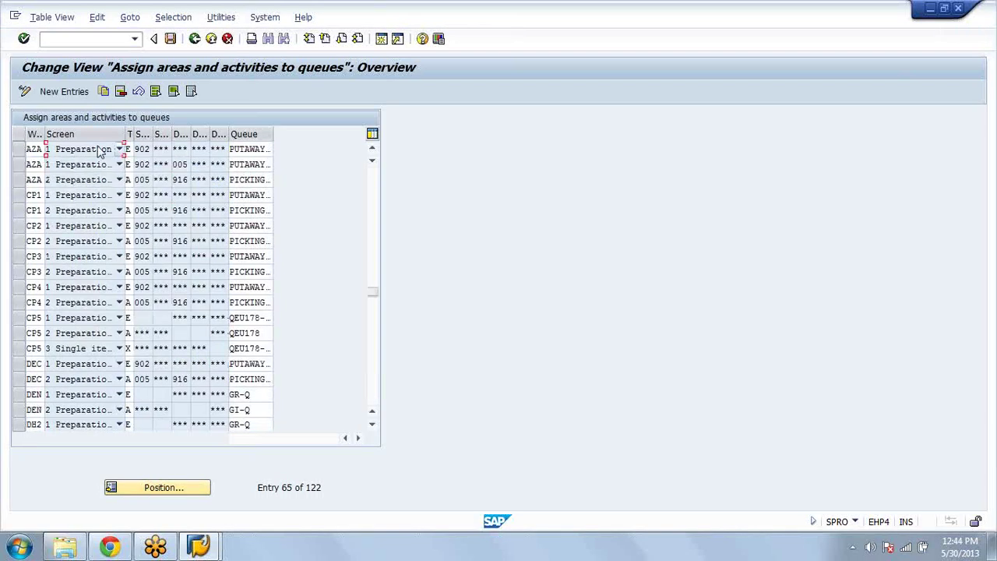
{"action": "left_click", "coordinate": [129, 149]}
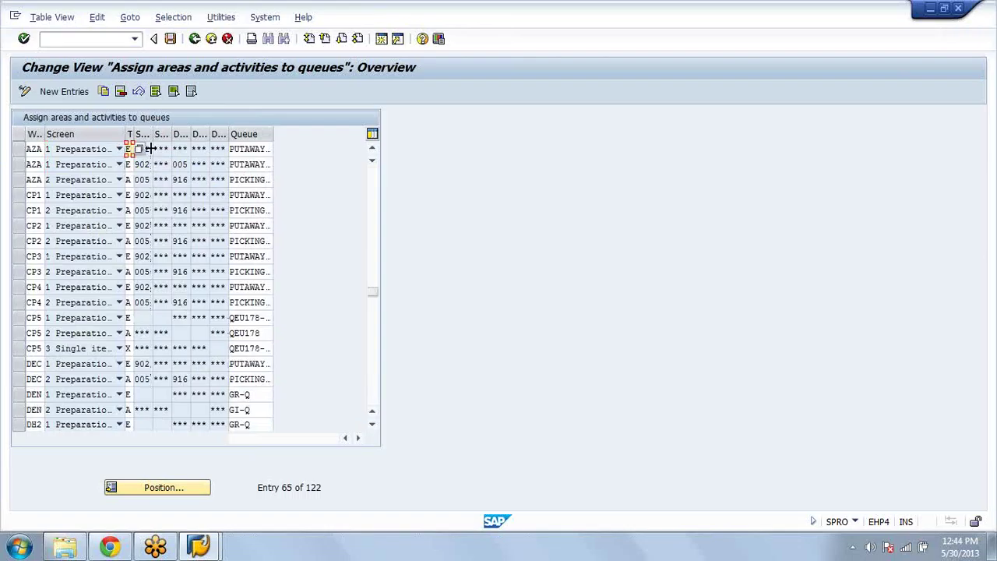
{"action": "left_click", "coordinate": [150, 148]}
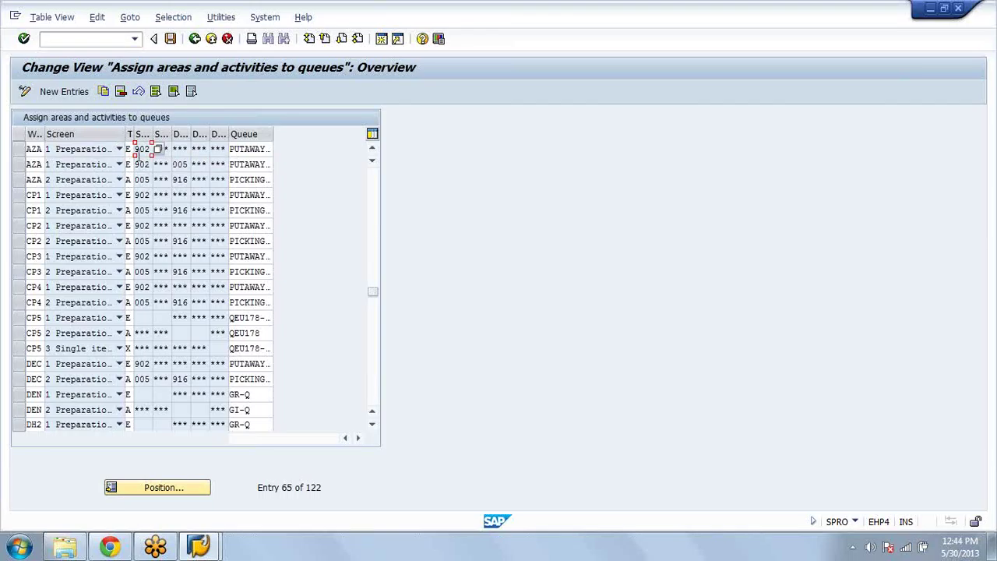
{"action": "left_click_drag", "start_coordinate": [272, 134], "coordinate": [292, 139]}
{"action": "double_click", "coordinate": [285, 149]}
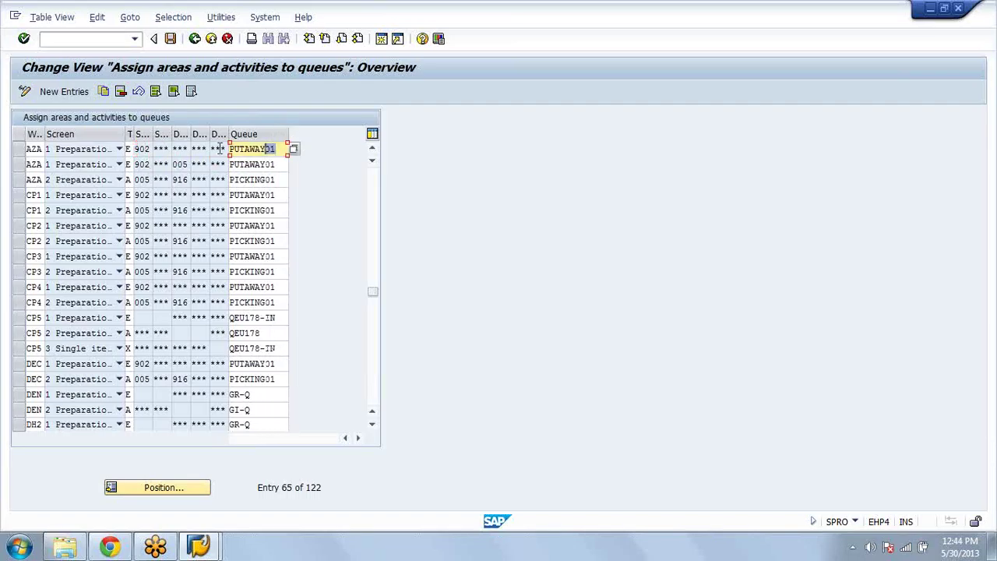
{"action": "left_click", "coordinate": [195, 41]}
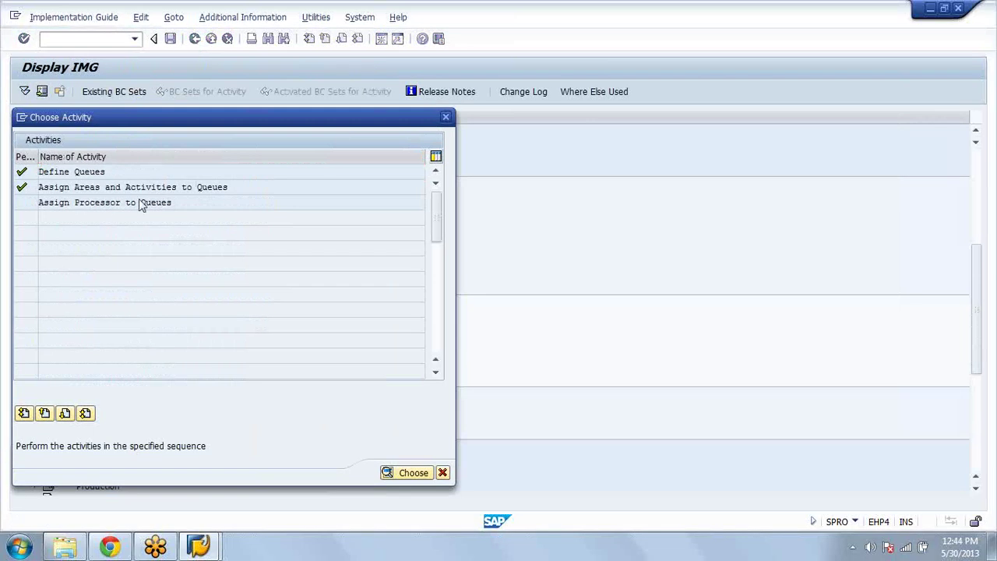
Step: Open Assign Processor to Queues, position on AZA, inspect users' queue and MAIN menu values, then return
{"action": "double_click", "coordinate": [142, 202]}
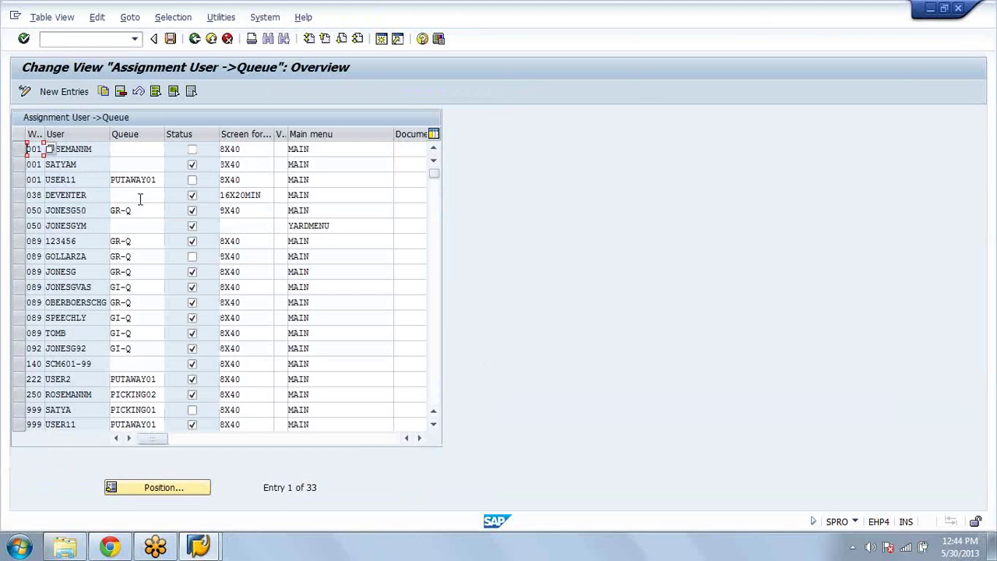
{"action": "left_click", "coordinate": [166, 491]}
{"action": "type", "text": "aza"}
{"action": "key", "text": "Return"}
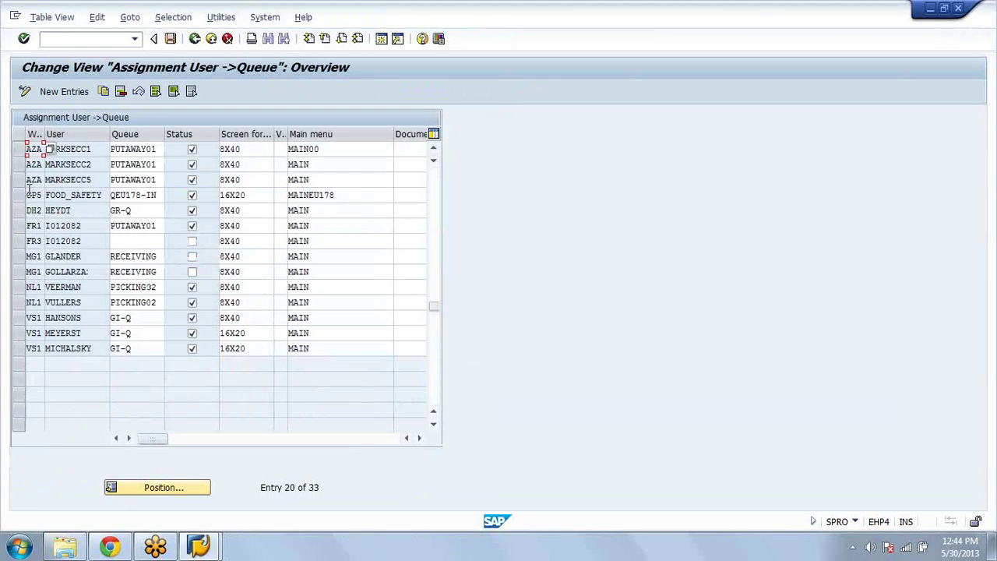
{"action": "left_click_drag", "start_coordinate": [165, 164], "coordinate": [129, 164]}
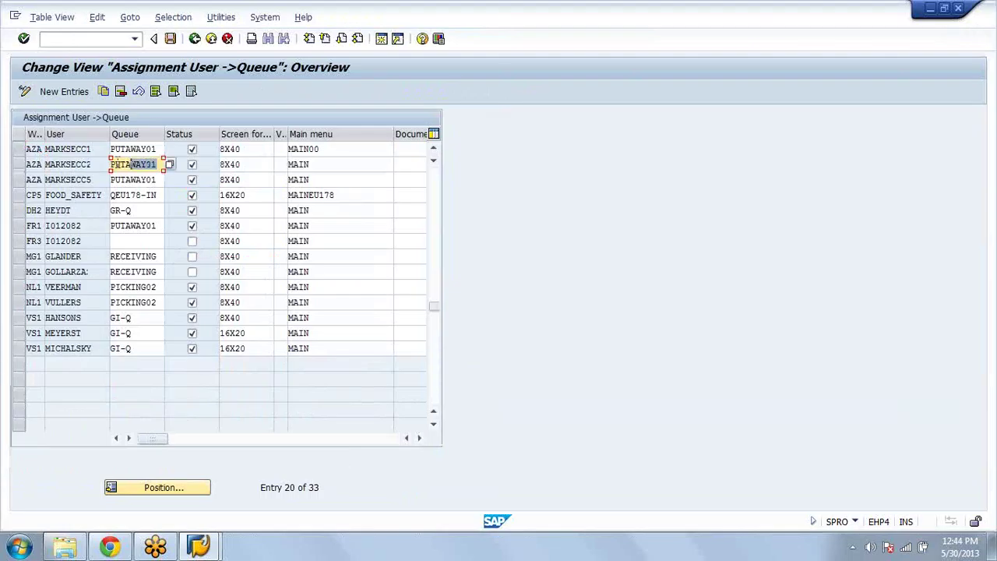
{"action": "left_click", "coordinate": [318, 165]}
{"action": "left_click_drag", "start_coordinate": [318, 164], "coordinate": [286, 165]}
{"action": "left_click_drag", "start_coordinate": [170, 442], "coordinate": [133, 443]}
{"action": "left_click", "coordinate": [194, 39]}
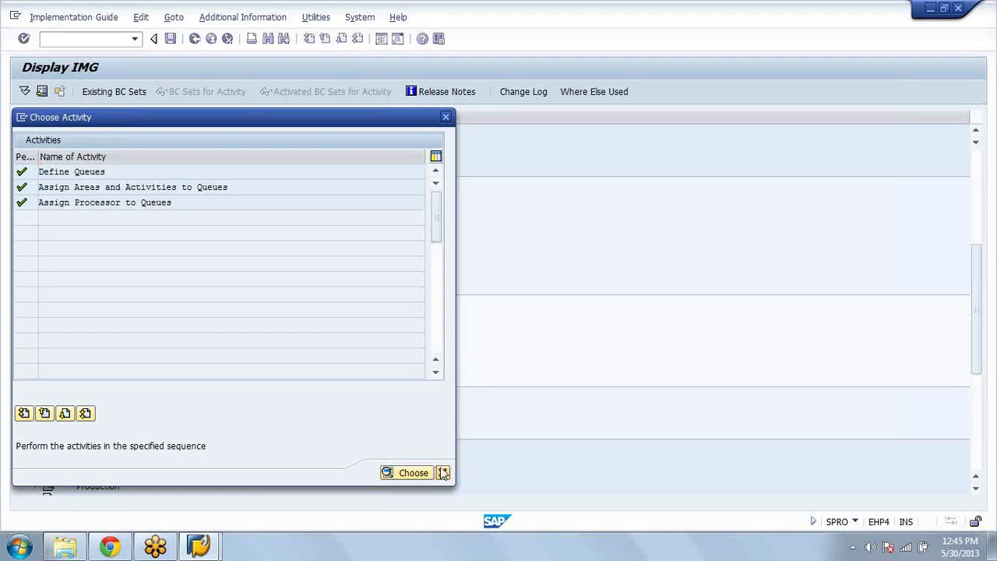
Step: Exit to Easy Access and launch LX45 under Logistics Execution > Master Data > Warehouse > Storage Bin > Change
{"action": "left_click", "coordinate": [442, 473]}
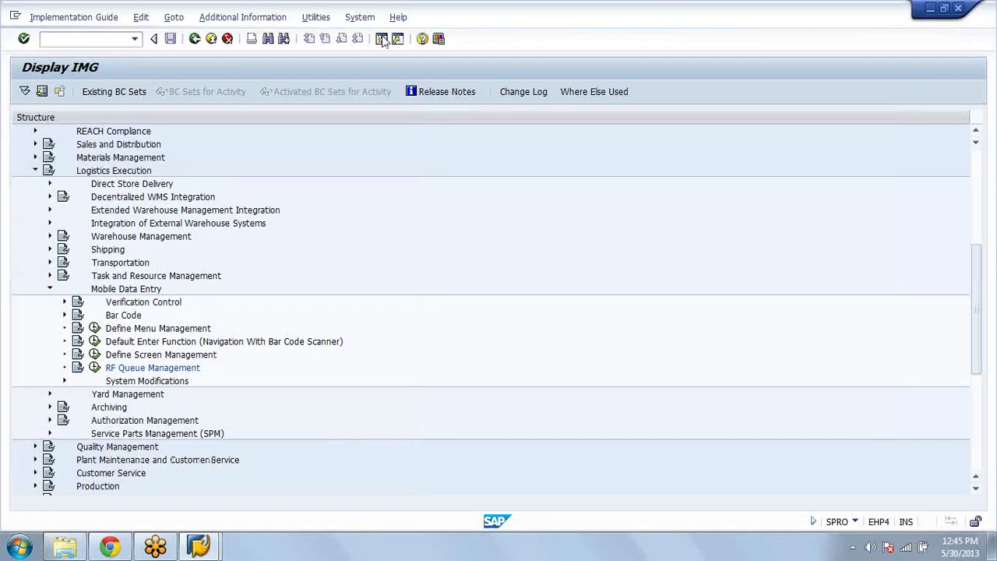
{"action": "key", "text": "F3"}
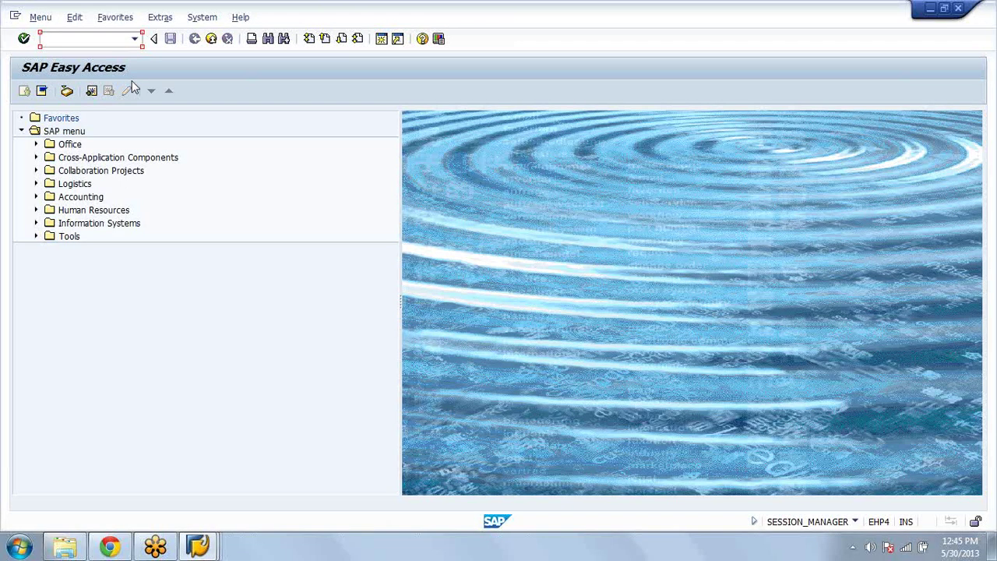
{"action": "left_click", "coordinate": [36, 183]}
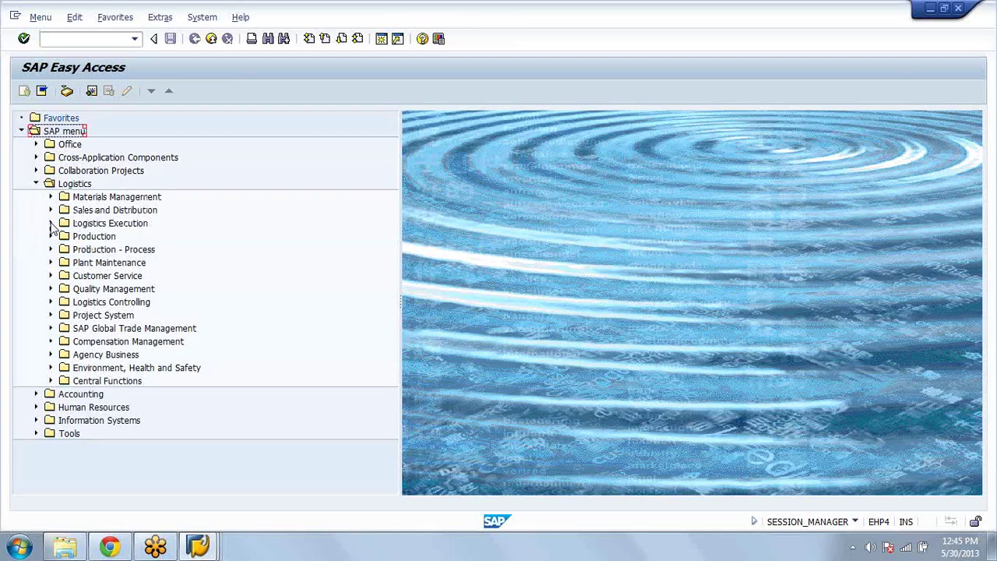
{"action": "left_click", "coordinate": [51, 224]}
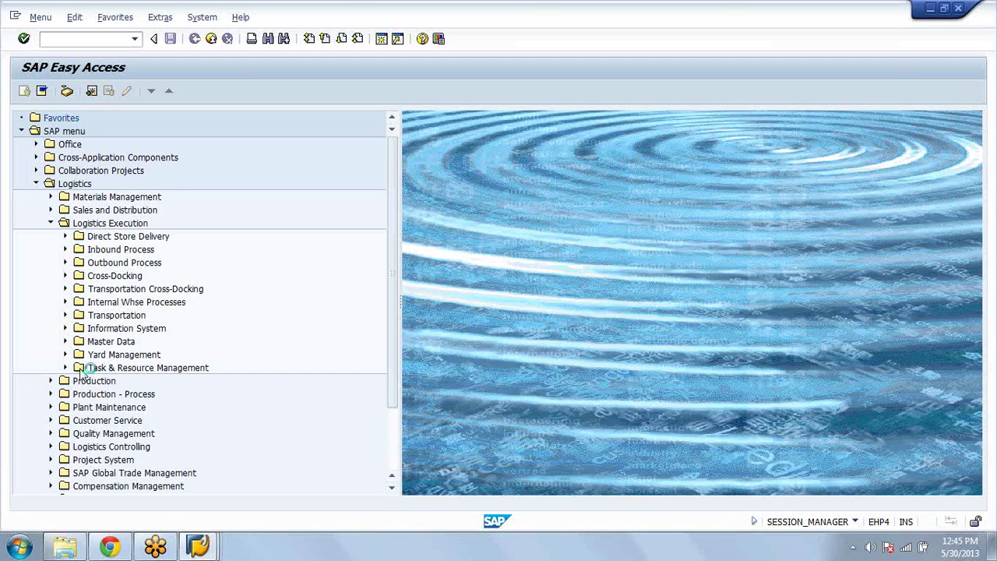
{"action": "left_click", "coordinate": [66, 341]}
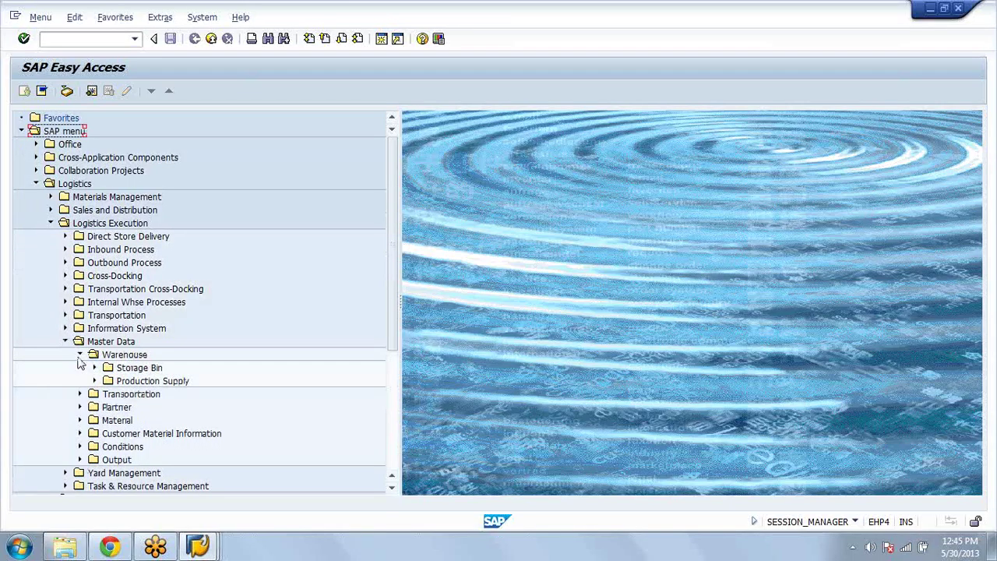
{"action": "left_click", "coordinate": [94, 367]}
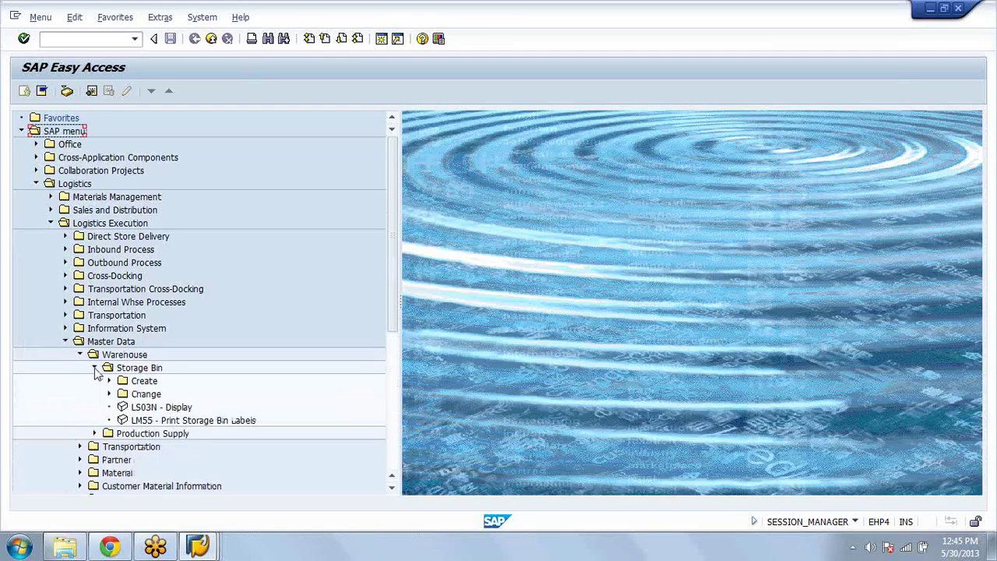
{"action": "left_click", "coordinate": [109, 393]}
{"action": "left_click", "coordinate": [181, 433]}
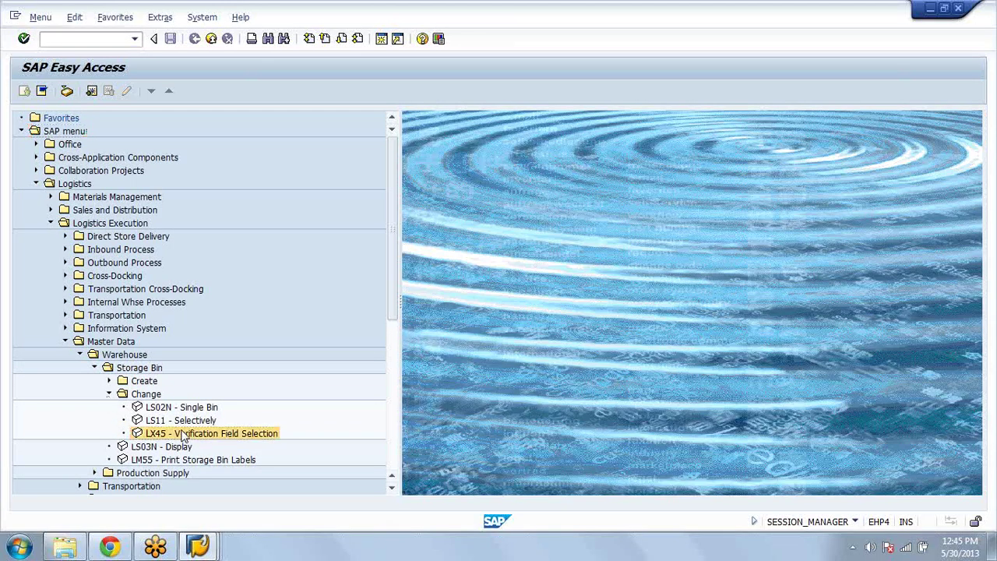
{"action": "double_click", "coordinate": [182, 435]}
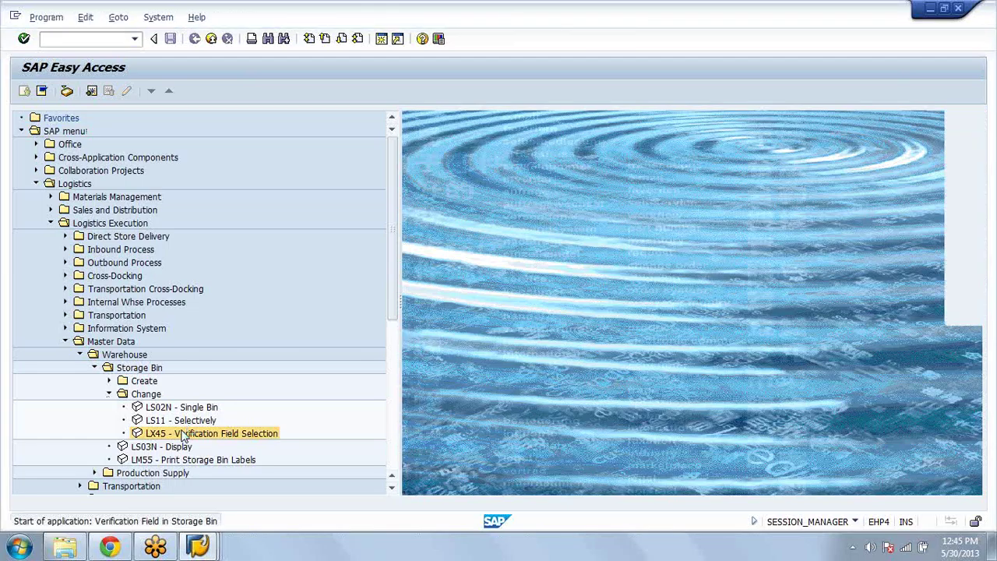
Step: Enter storage type aza in LX45 and run the storage bin search restricted to AZA
{"action": "type", "text": "aza"}
{"action": "left_click", "coordinate": [234, 149]}
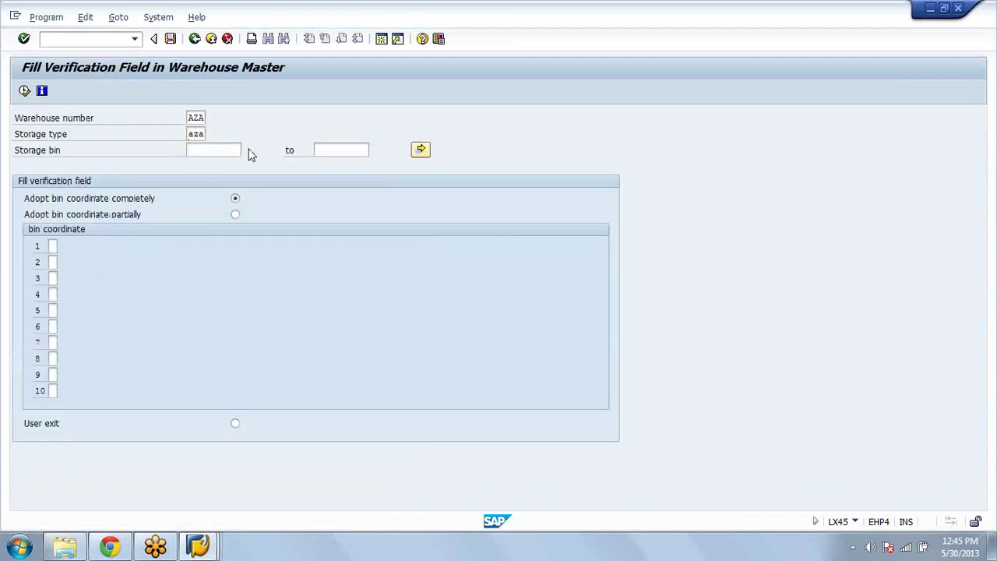
{"action": "key", "text": "F8"}
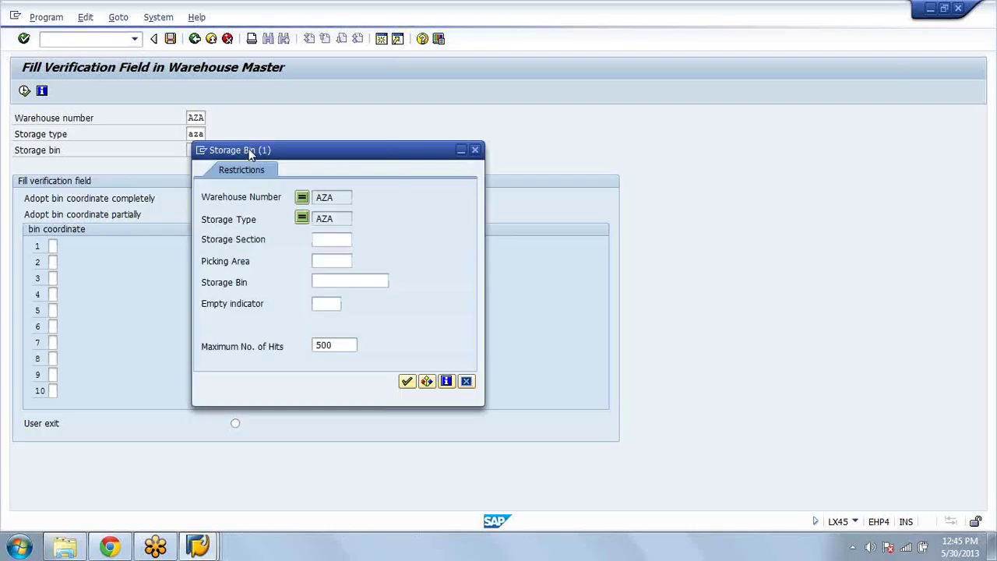
{"action": "left_click", "coordinate": [409, 381]}
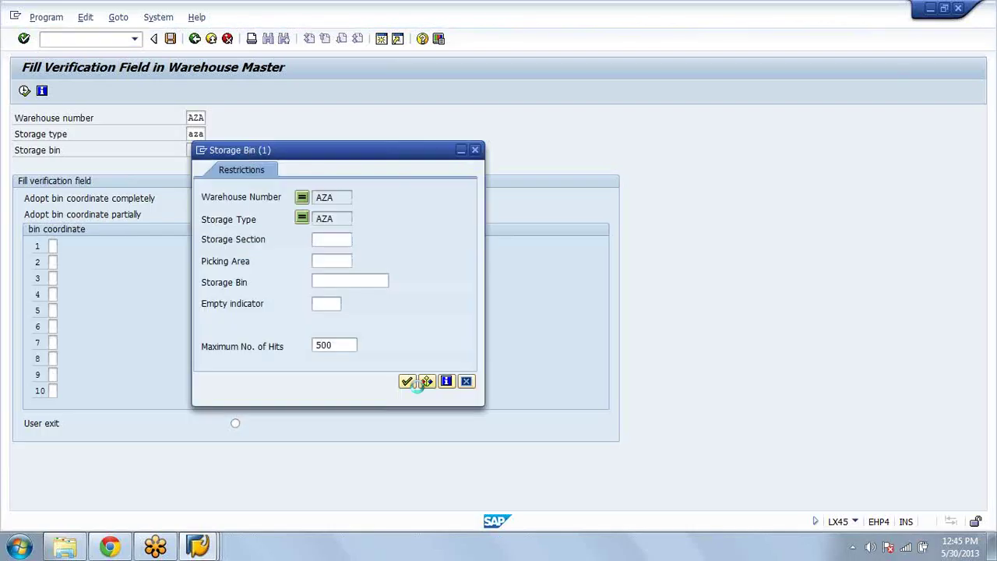
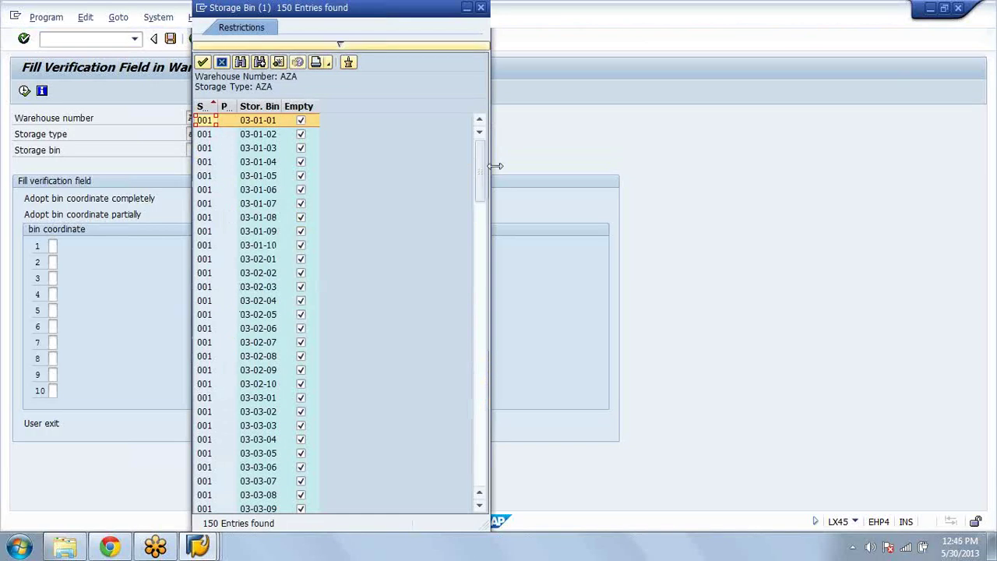
Step: Choose bin 01-06-01 from the F4 list as the lower storage bin for warehouse AZA
{"action": "left_click_drag", "start_coordinate": [480, 167], "coordinate": [491, 414]}
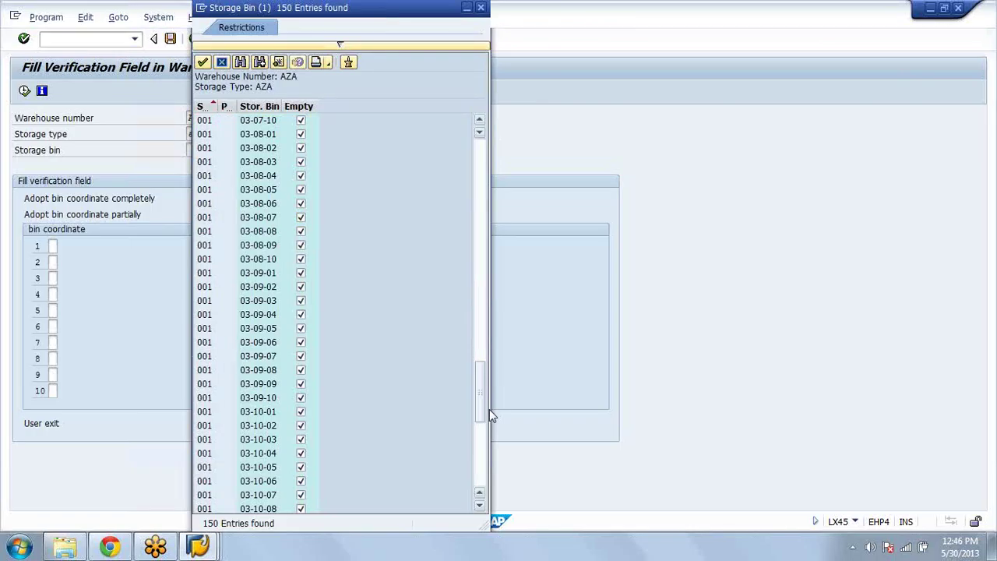
{"action": "scroll", "coordinate": [415, 299], "scroll_direction": "down", "scroll_amount": 5}
{"action": "scroll", "coordinate": [257, 425], "scroll_direction": "up", "scroll_amount": 4}
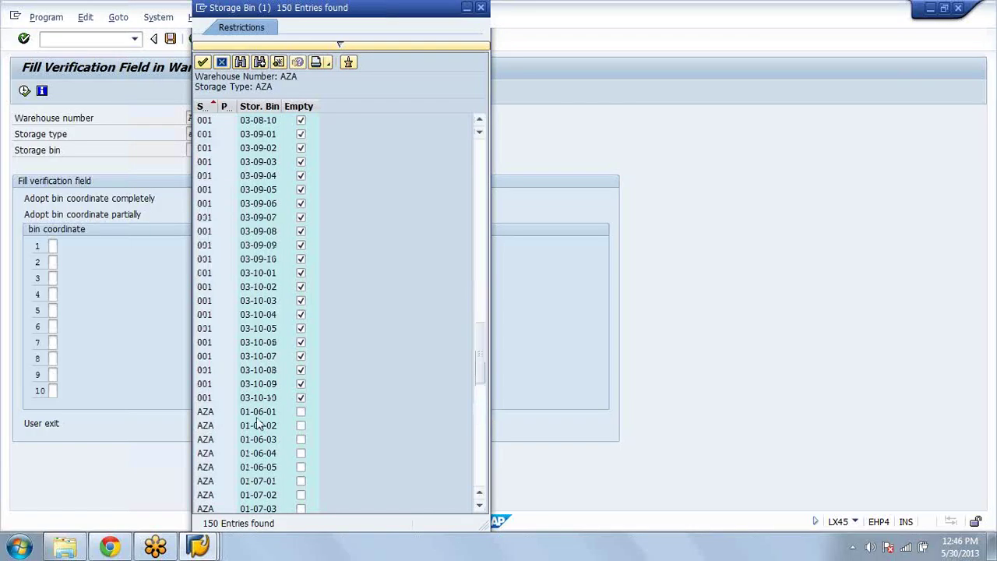
{"action": "left_click", "coordinate": [257, 416]}
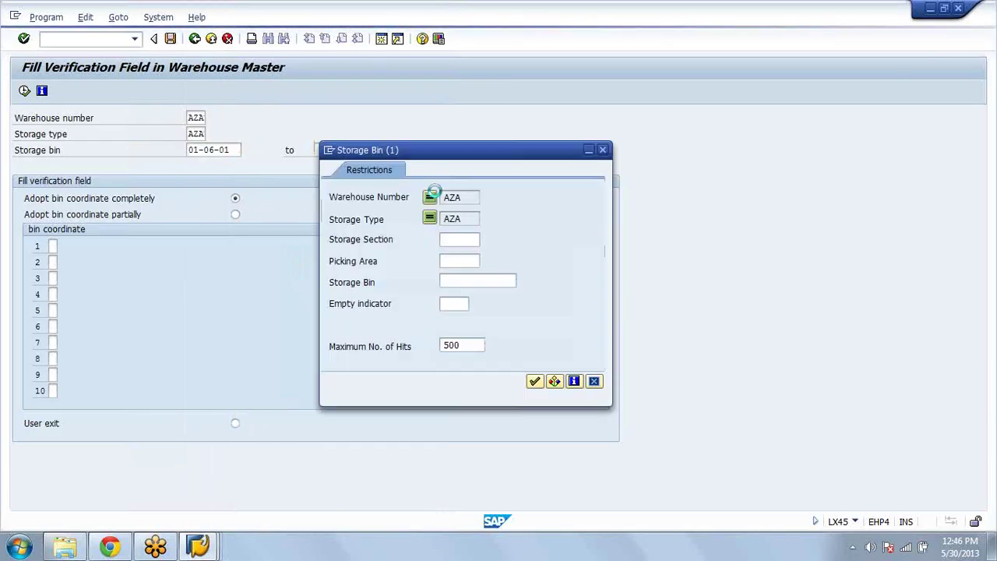
Step: Rerun the bin search and take 01-10-05 as the upper storage bin
{"action": "left_click", "coordinate": [536, 382]}
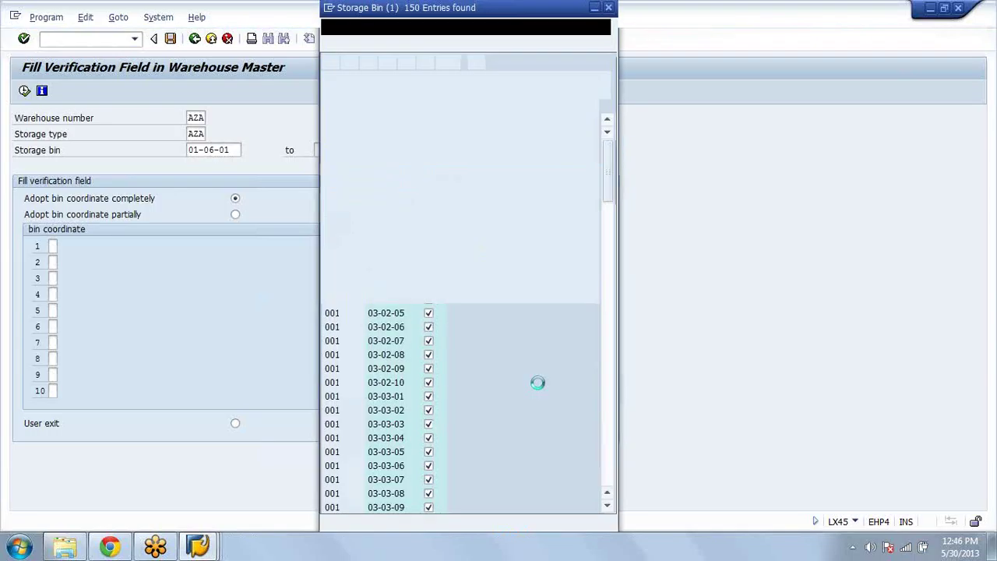
{"action": "left_click_drag", "start_coordinate": [615, 179], "coordinate": [620, 384]}
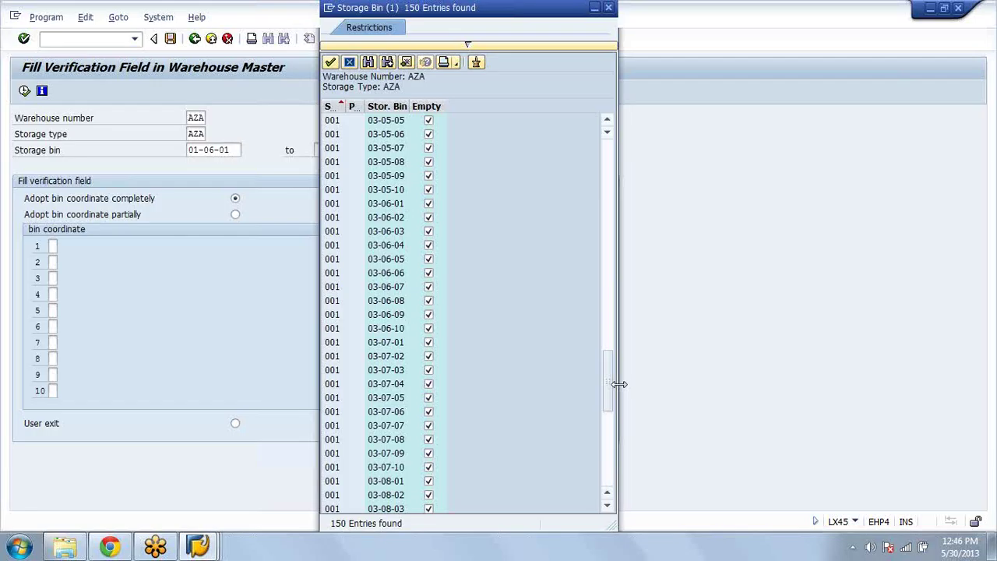
{"action": "left_click_drag", "start_coordinate": [619, 384], "coordinate": [609, 437]}
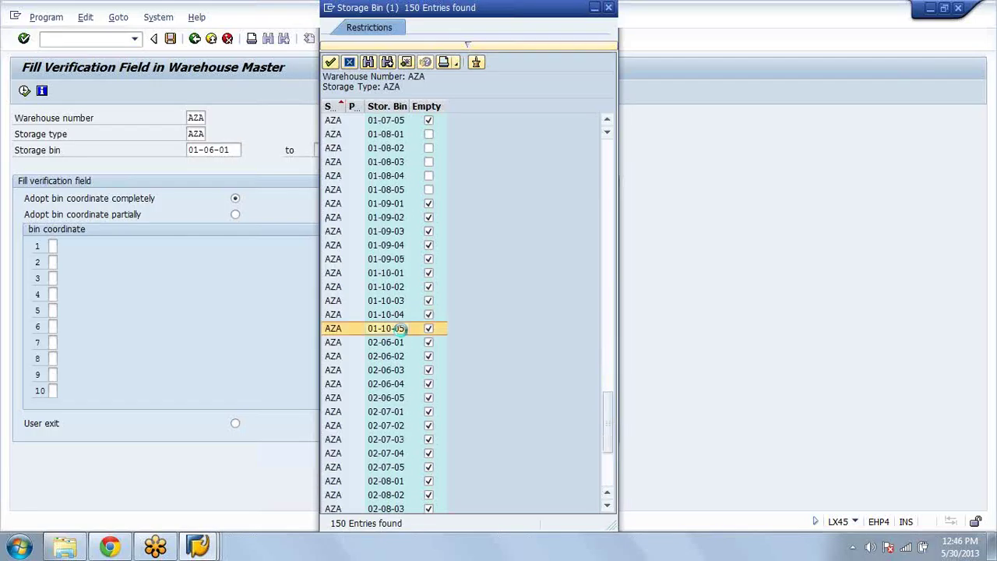
{"action": "key", "text": "Escape"}
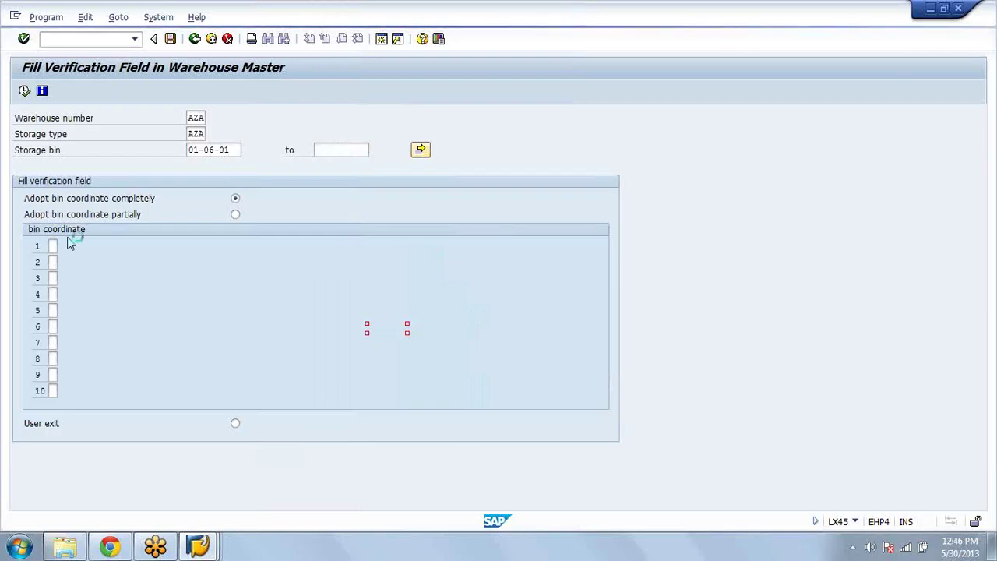
Step: Fill and update verification fields partially from bin coordinate positions 1 and 2
{"action": "left_click", "coordinate": [236, 215]}
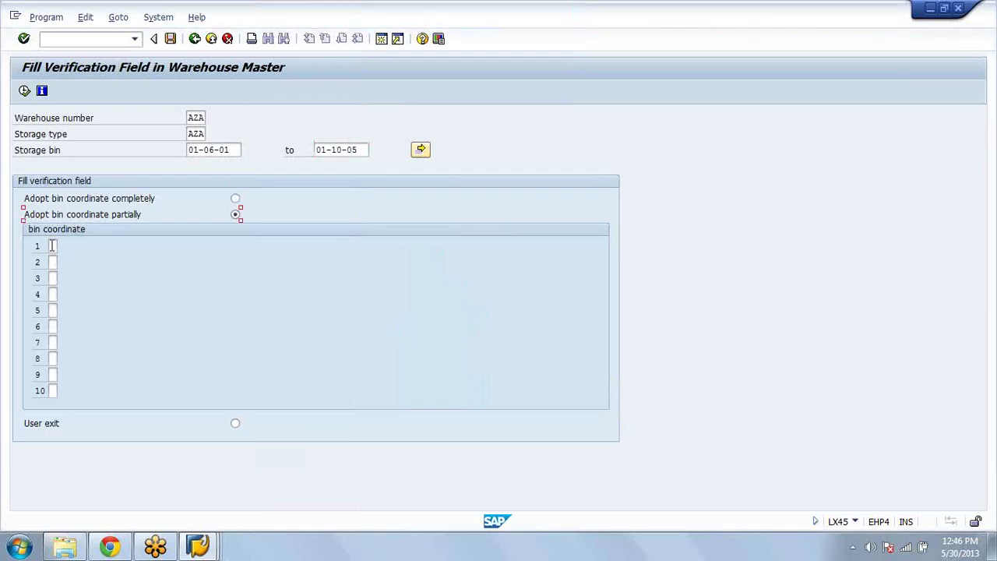
{"action": "type", "text": "1"}
{"action": "left_click", "coordinate": [52, 262]}
{"action": "type", "text": "2"}
{"action": "left_click", "coordinate": [24, 93]}
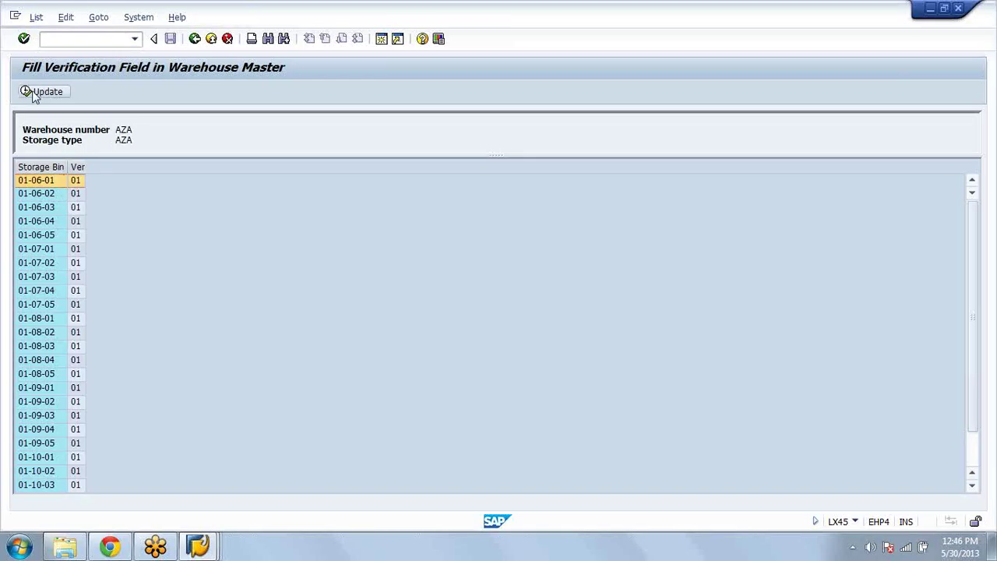
{"action": "left_click", "coordinate": [33, 92]}
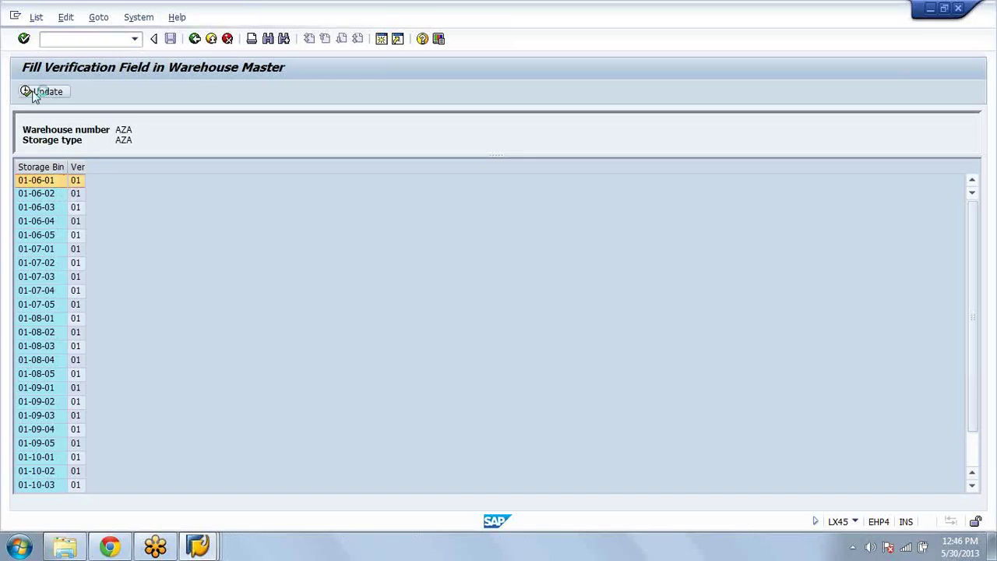
{"action": "left_click", "coordinate": [195, 38]}
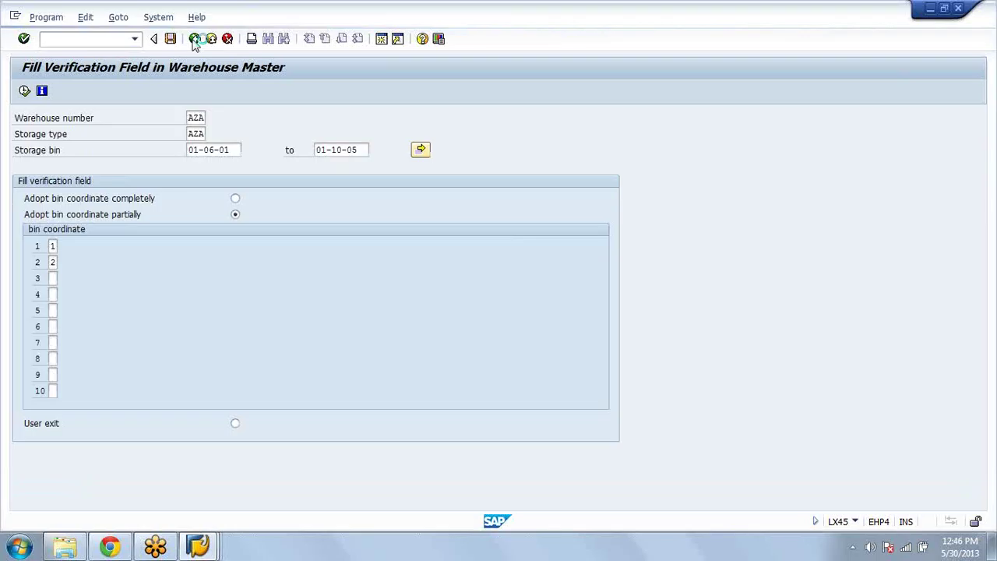
Step: Open bin 01-06-01 in LS02N and verify its verification field reads 01
{"action": "left_click", "coordinate": [194, 38]}
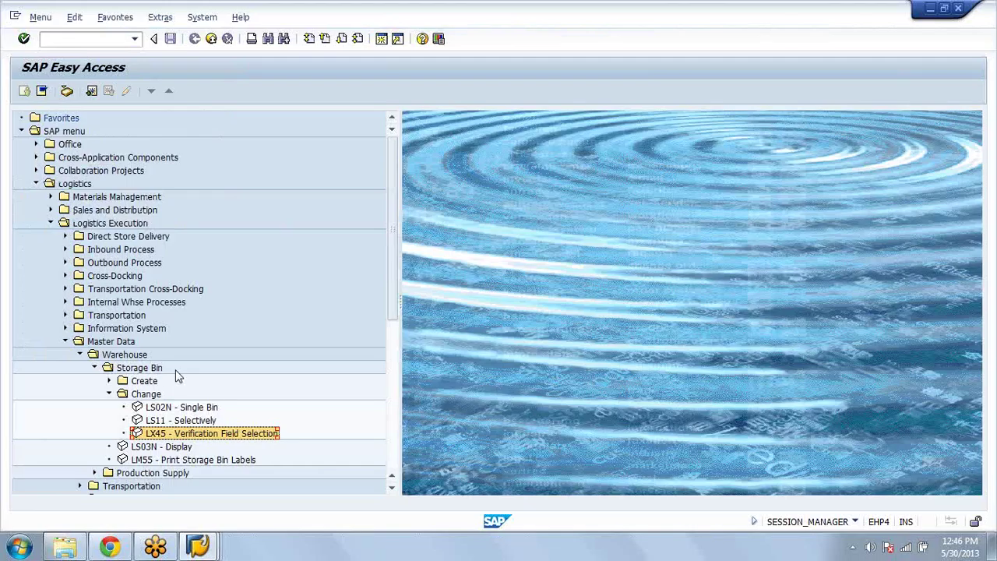
{"action": "double_click", "coordinate": [174, 407]}
{"action": "type", "text": "1"}
{"action": "key", "text": "Return"}
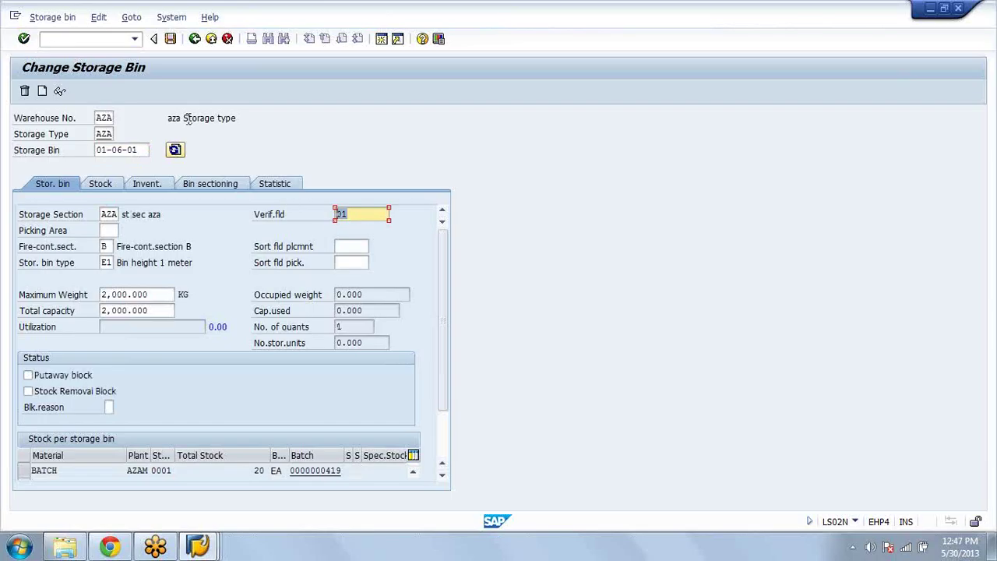
{"action": "left_click_drag", "start_coordinate": [145, 150], "coordinate": [53, 148]}
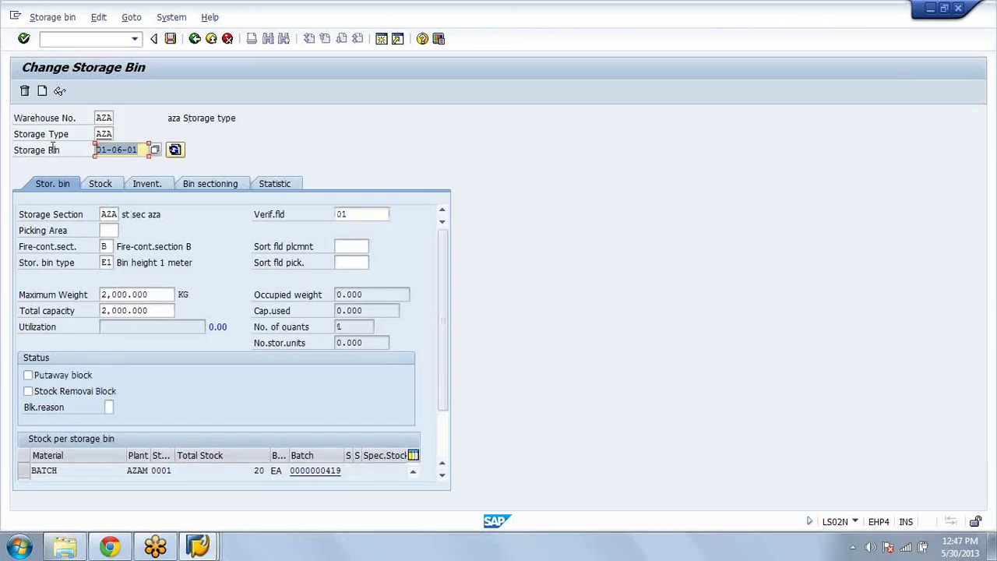
{"action": "left_click", "coordinate": [139, 151]}
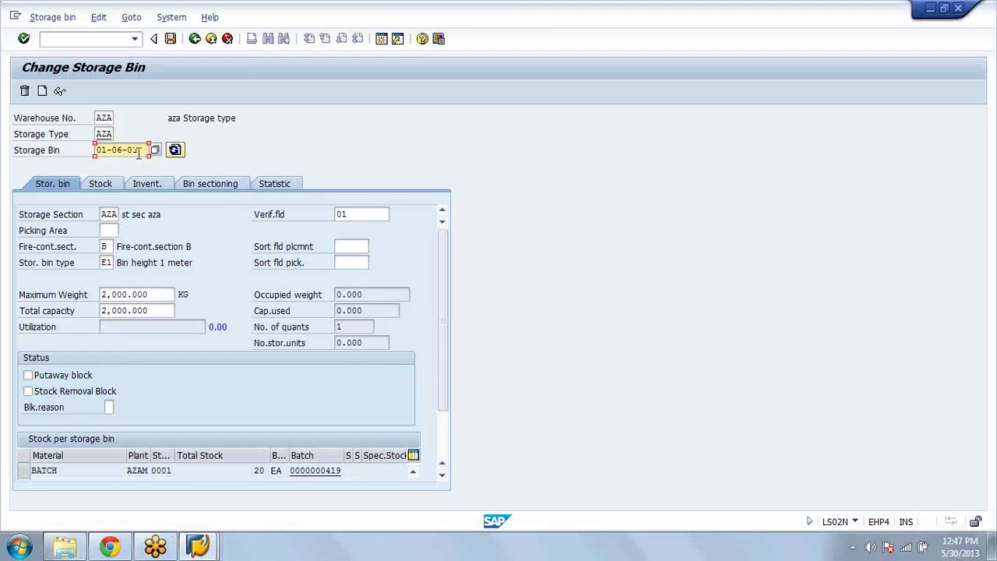
{"action": "double_click", "coordinate": [372, 219]}
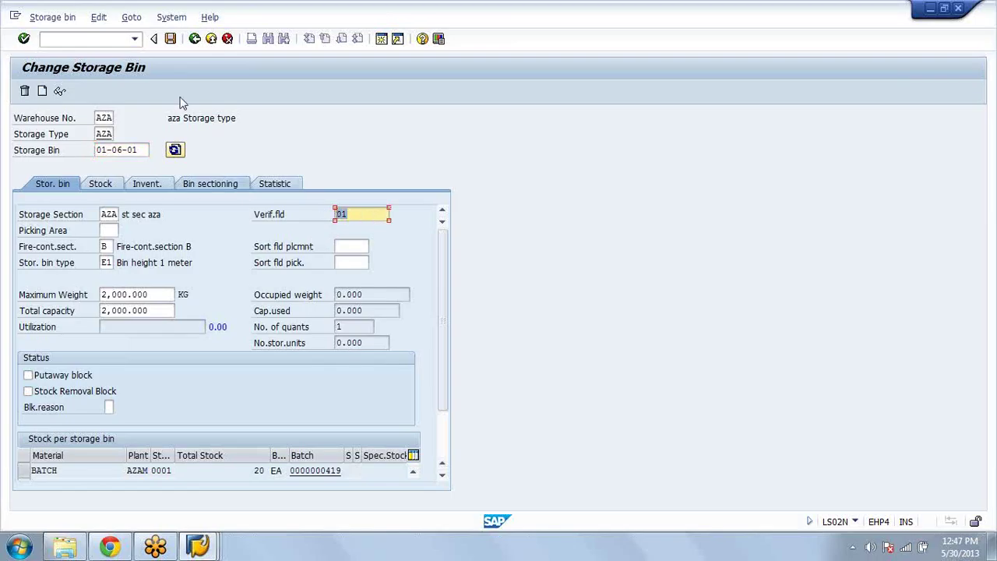
{"action": "left_click", "coordinate": [199, 44]}
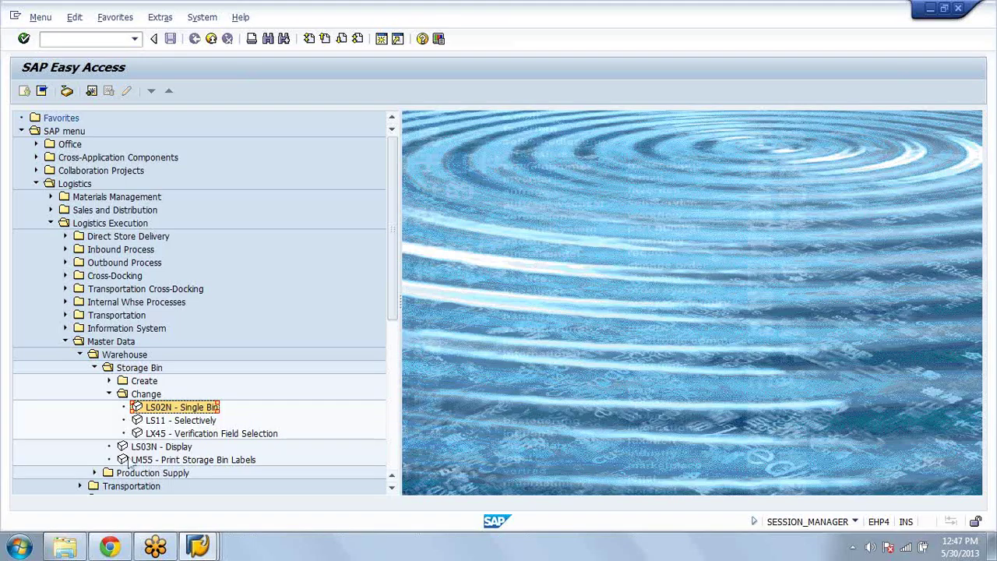
Step: Collapse Master Data and start LM00 under Internal Whse Processes > Mobile Data Entry
{"action": "left_click", "coordinate": [109, 394]}
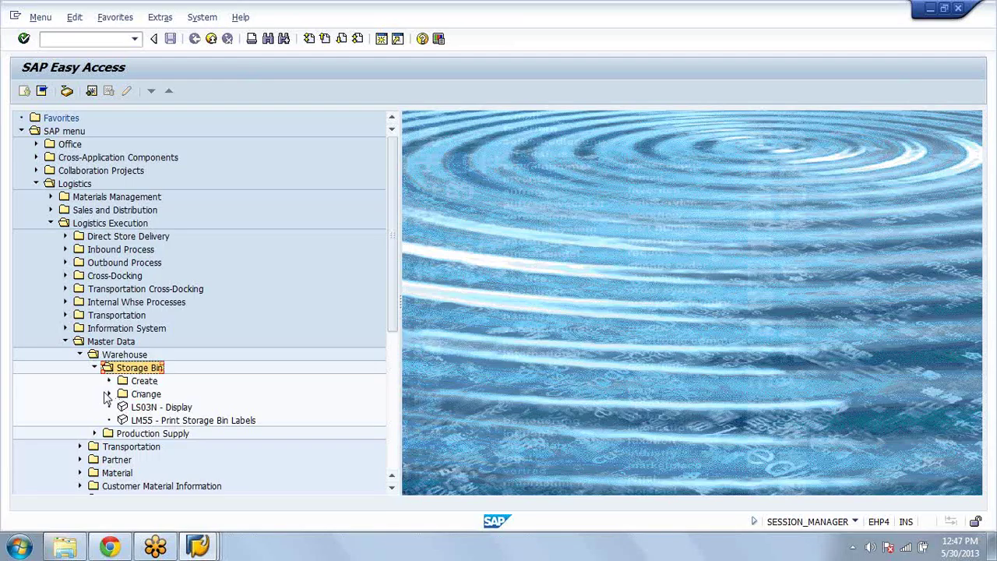
{"action": "key", "text": "Left"}
{"action": "key", "text": "Left"}
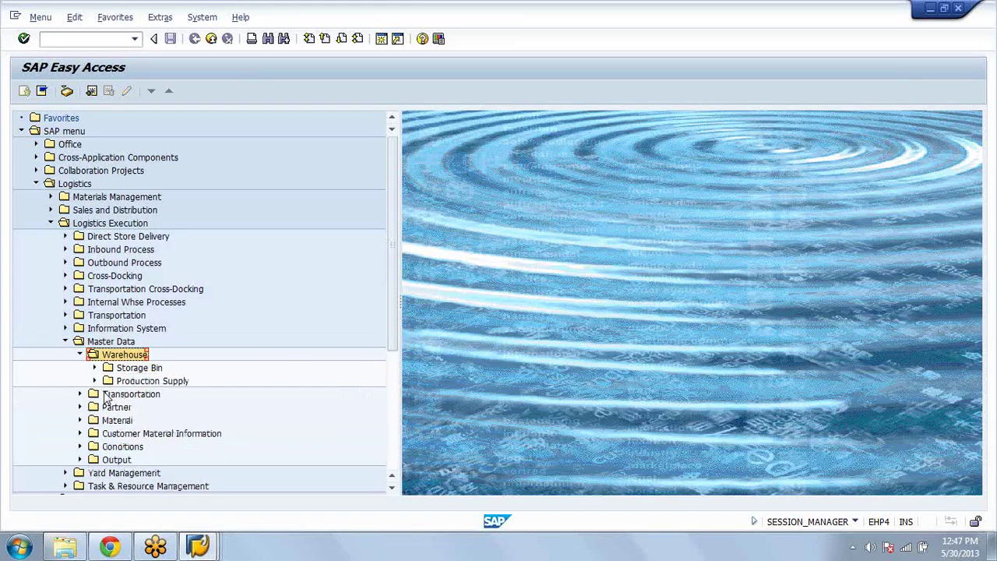
{"action": "key", "text": "Left"}
{"action": "key", "text": "Left"}
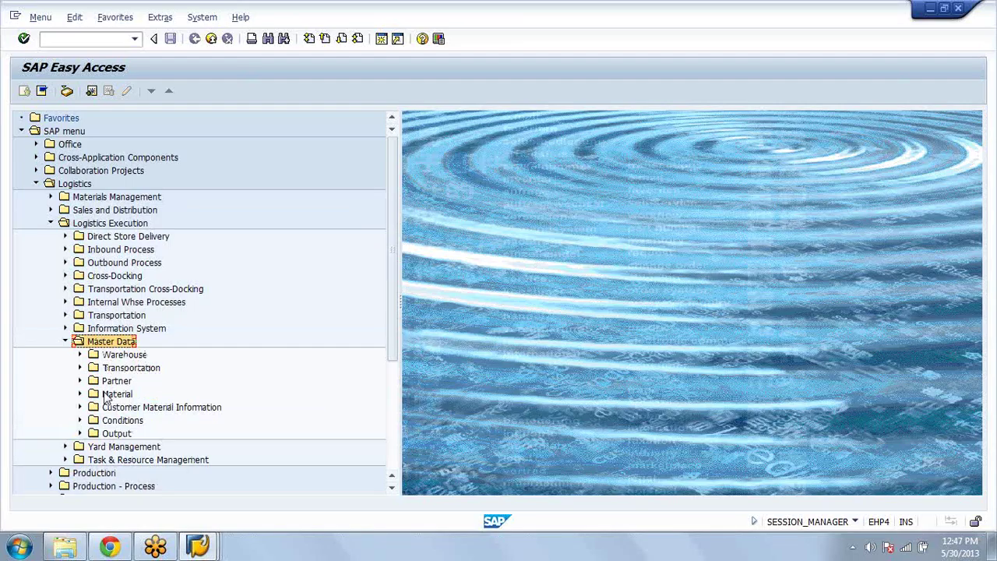
{"action": "key", "text": "Left"}
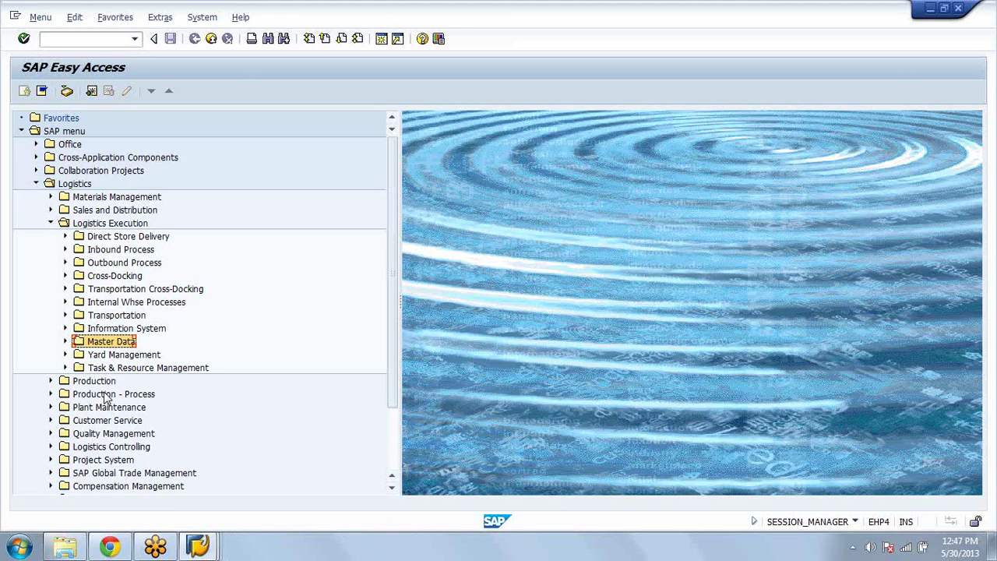
{"action": "key", "text": "Up"}
{"action": "key", "text": "Up"}
{"action": "key", "text": "Up"}
{"action": "key", "text": "Right"}
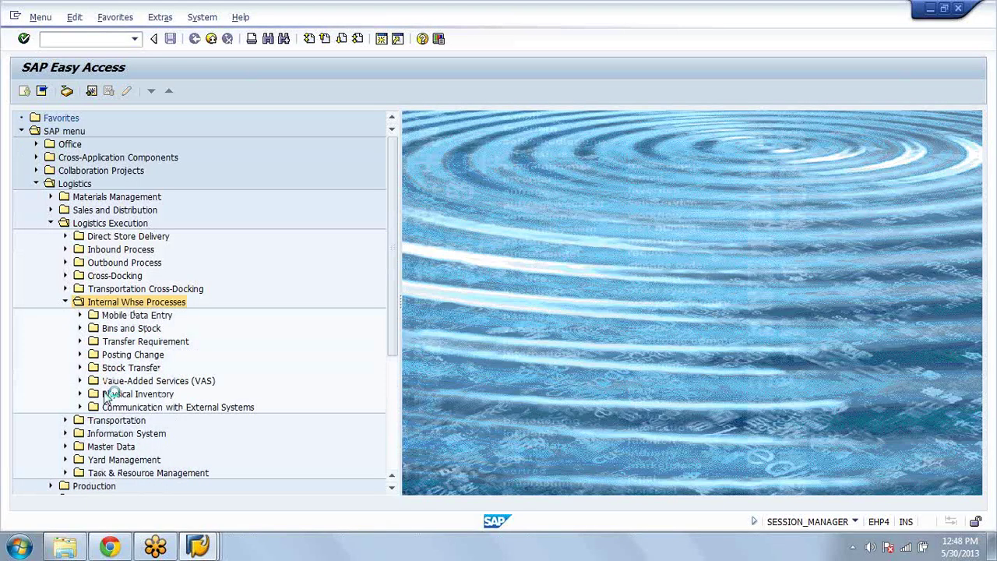
{"action": "key", "text": "Down"}
{"action": "key", "text": "Right"}
{"action": "key", "text": "Down"}
{"action": "key", "text": "Return"}
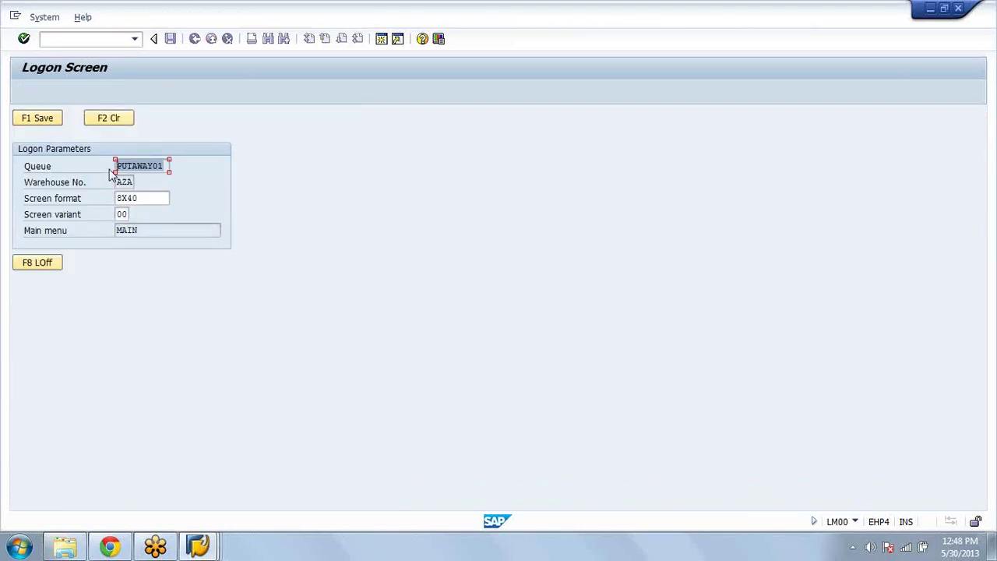
Step: Save the RF logon parameters and enter the inbound goods receipt RF menu
{"action": "left_click", "coordinate": [857, 526]}
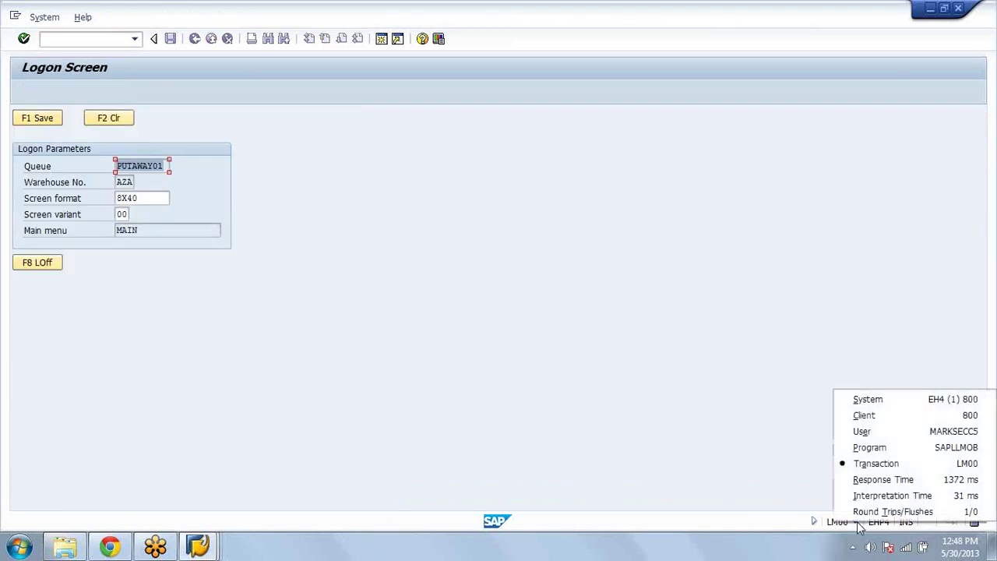
{"action": "left_click", "coordinate": [664, 340]}
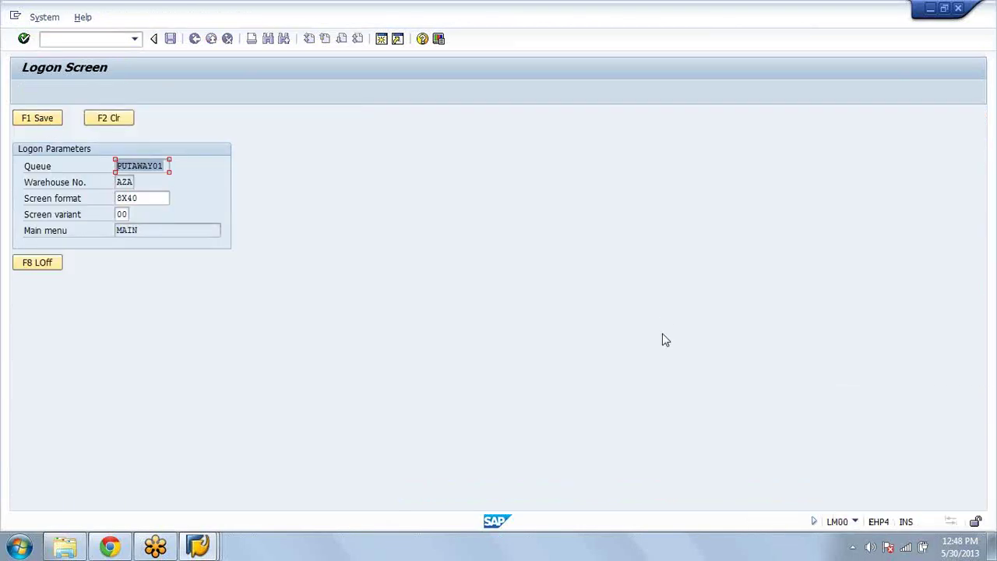
{"action": "left_click", "coordinate": [27, 121]}
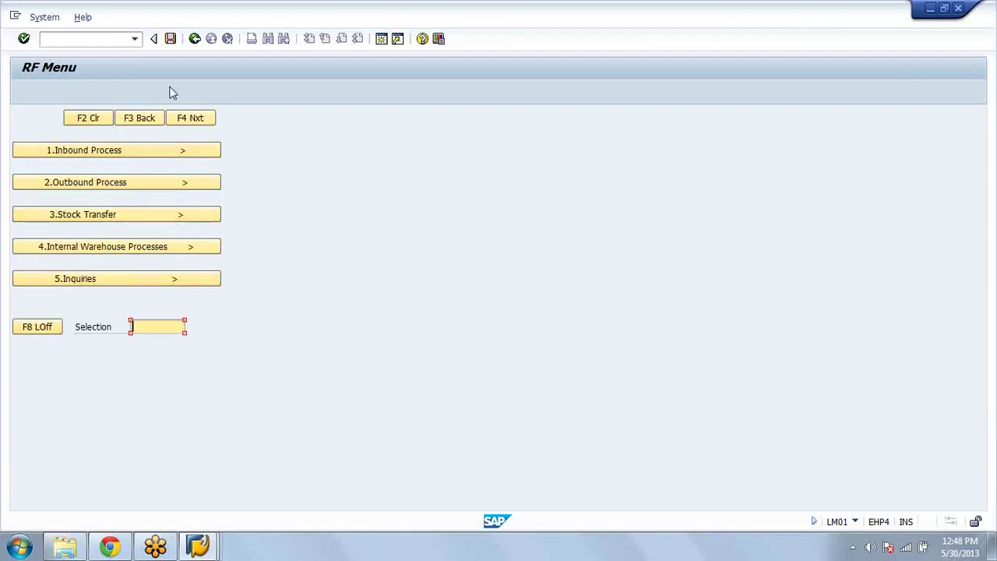
{"action": "left_click", "coordinate": [149, 153]}
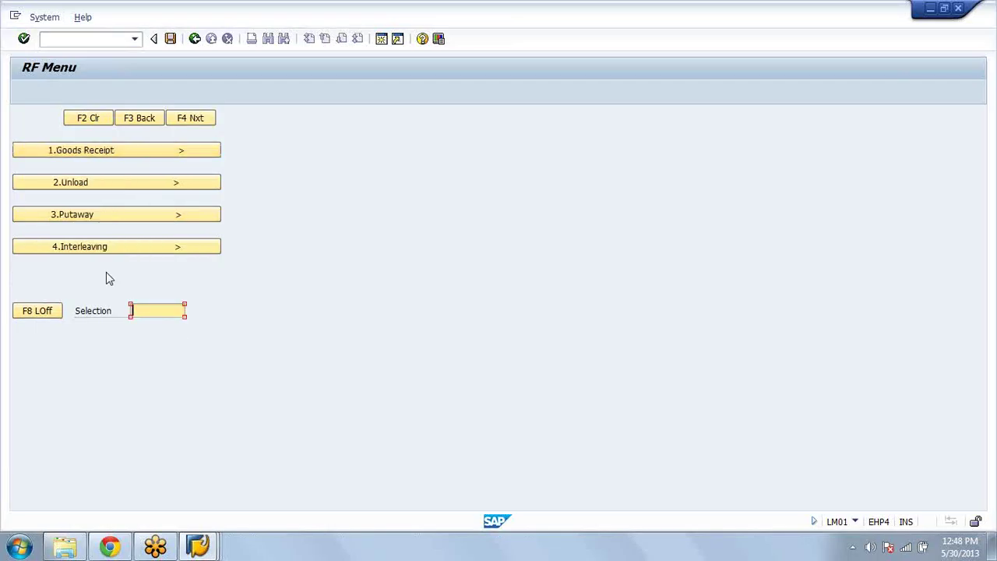
{"action": "left_click", "coordinate": [165, 151]}
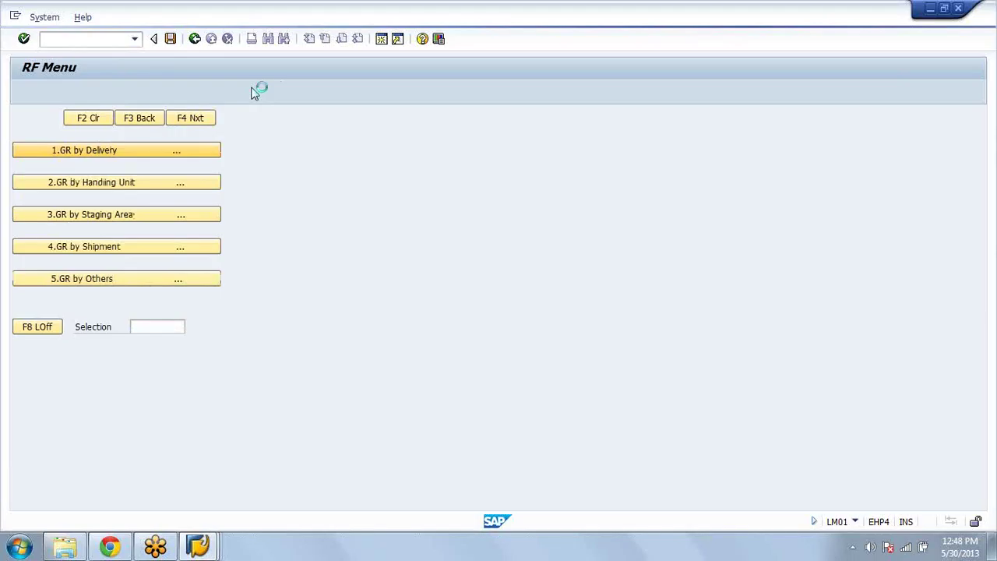
Step: Back out of delivery selection to the top-level RF menu and bring that window forward
{"action": "left_click", "coordinate": [195, 38]}
{"action": "left_click", "coordinate": [194, 38]}
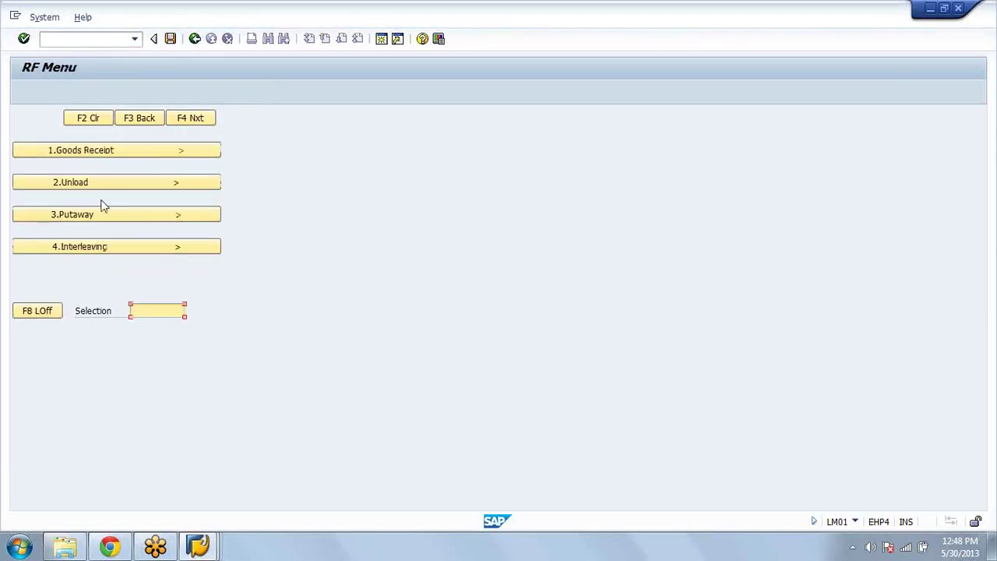
{"action": "left_click", "coordinate": [120, 156]}
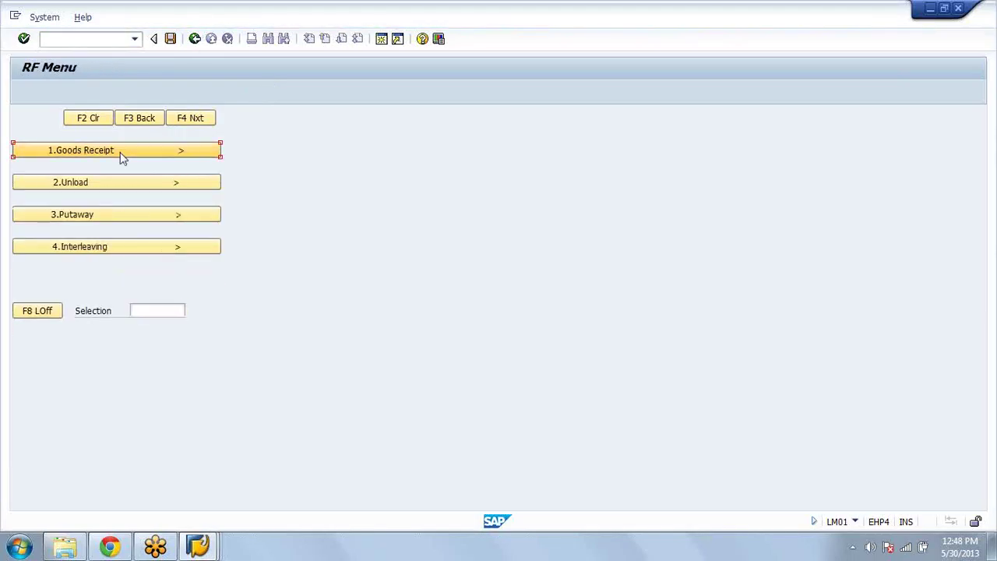
{"action": "left_click", "coordinate": [195, 39]}
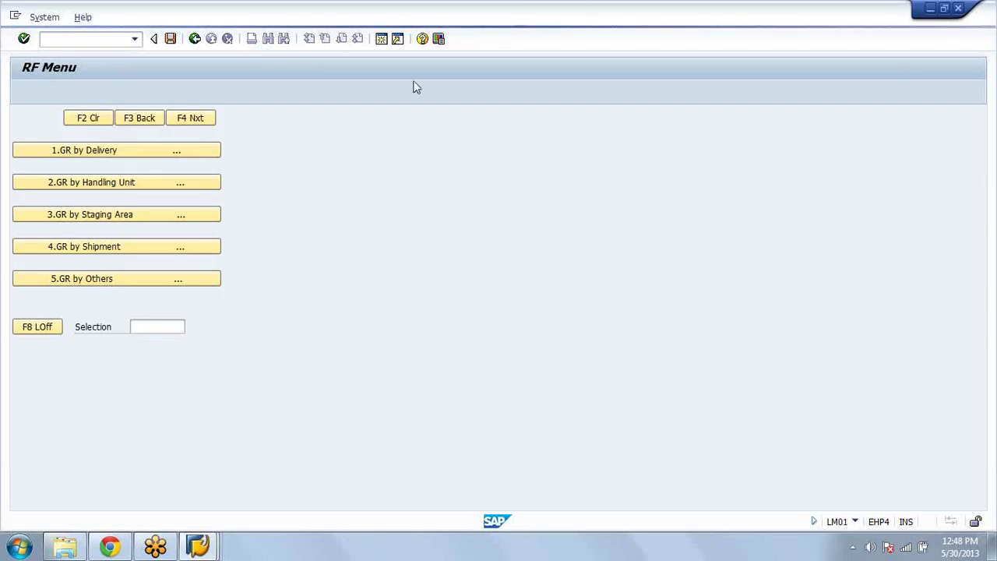
{"action": "left_click", "coordinate": [200, 545]}
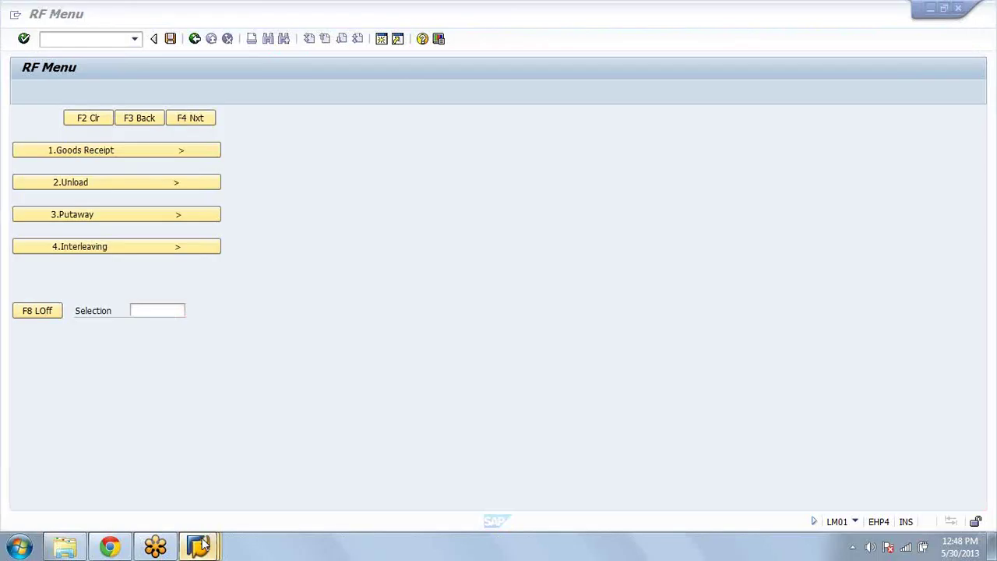
{"action": "left_click", "coordinate": [201, 545]}
Step: Launch ME21N in the Easy Access session to create an NB standard purchase order
{"action": "left_click", "coordinate": [76, 40]}
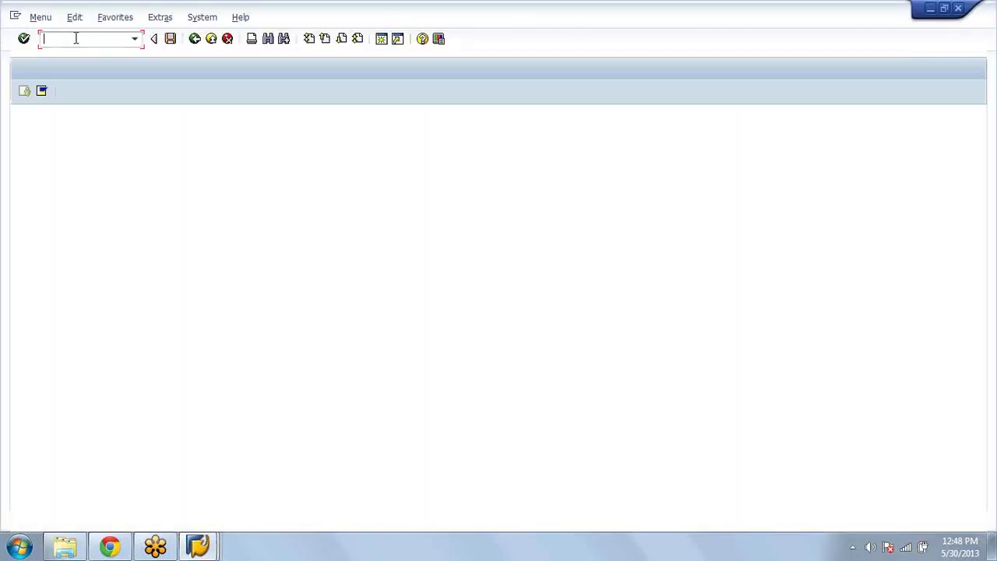
{"action": "type", "text": "me"}
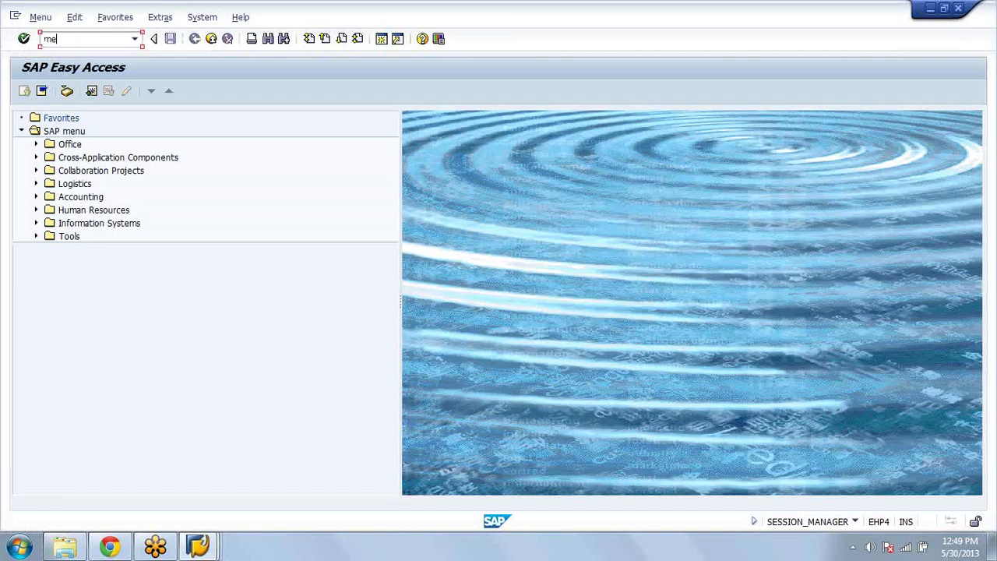
{"action": "type", "text": "21n"}
{"action": "key", "text": "Return"}
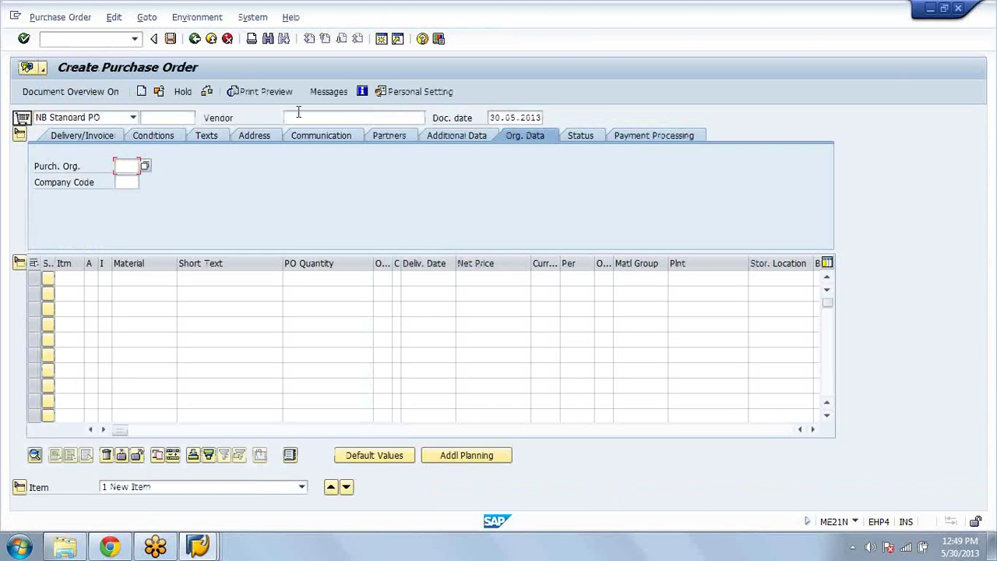
{"action": "left_click", "coordinate": [298, 113]}
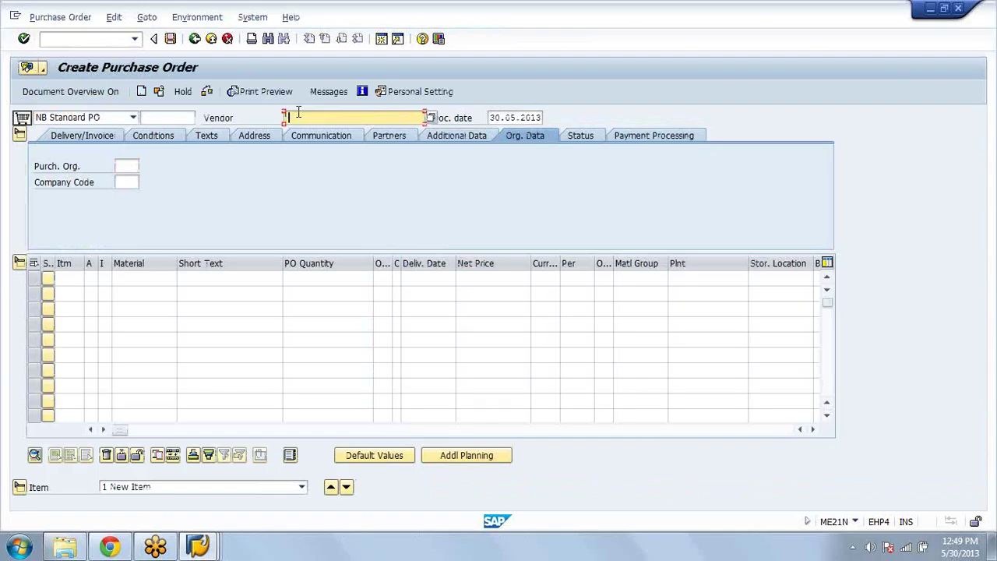
Step: Enter vendor azam, purchasing organization azam and purchasing group 000
{"action": "type", "text": "azam"}
{"action": "key", "text": "Return"}
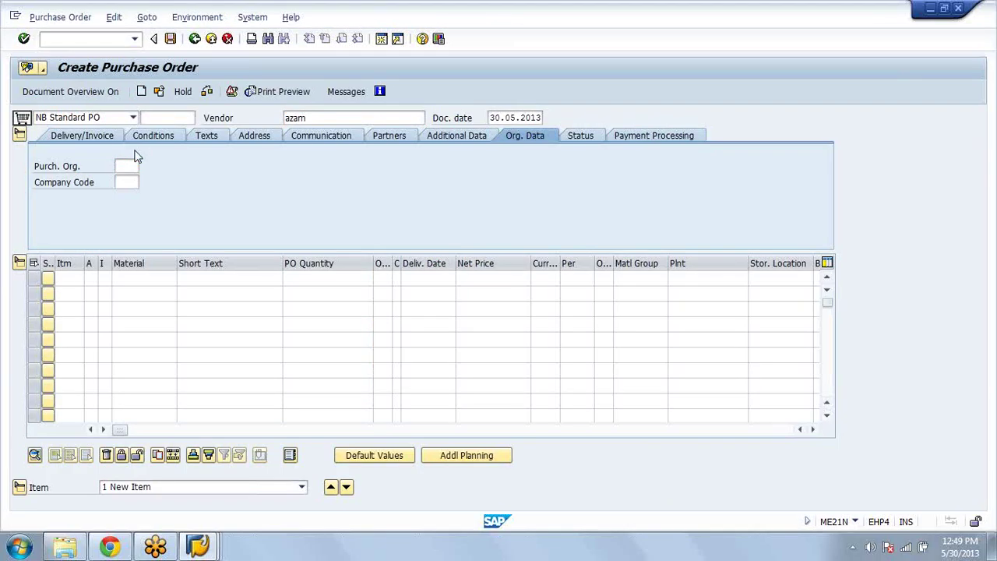
{"action": "left_click", "coordinate": [132, 166]}
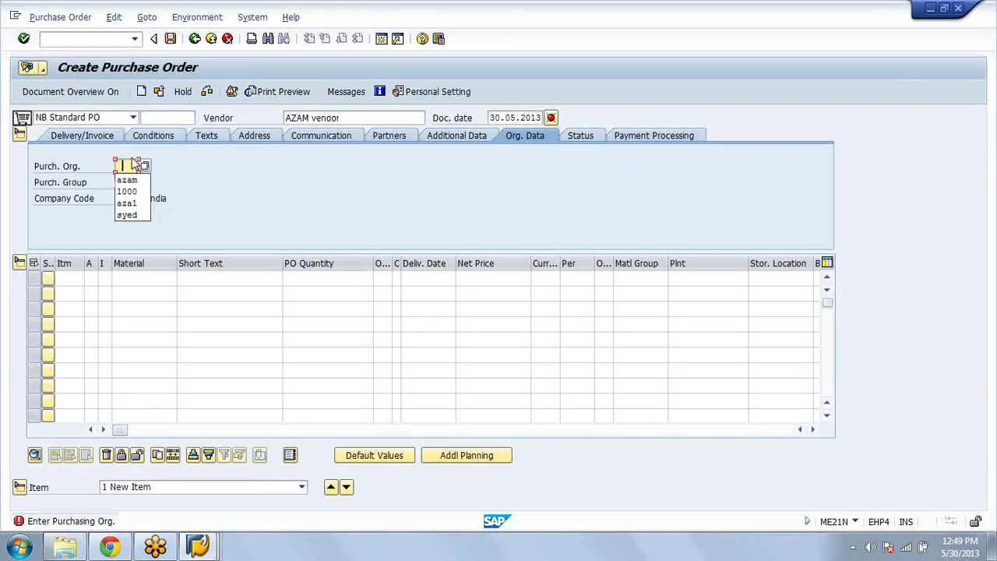
{"action": "left_click", "coordinate": [127, 179]}
{"action": "key", "text": "Return"}
{"action": "left_click", "coordinate": [125, 182]}
{"action": "type", "text": "000"}
{"action": "key", "text": "Return"}
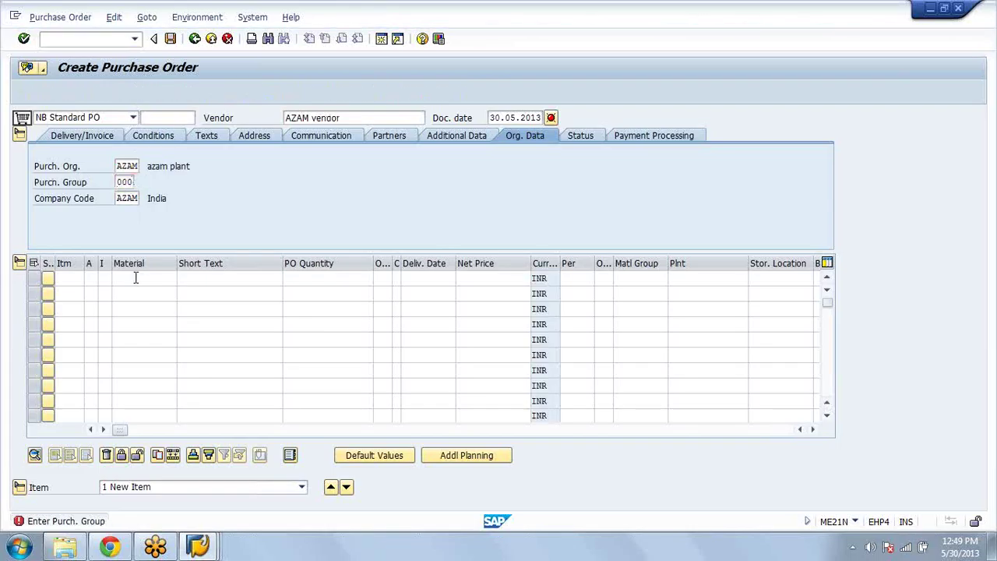
Step: Add item 10 for material WM with quantity 10 and save the order
{"action": "left_click", "coordinate": [136, 278]}
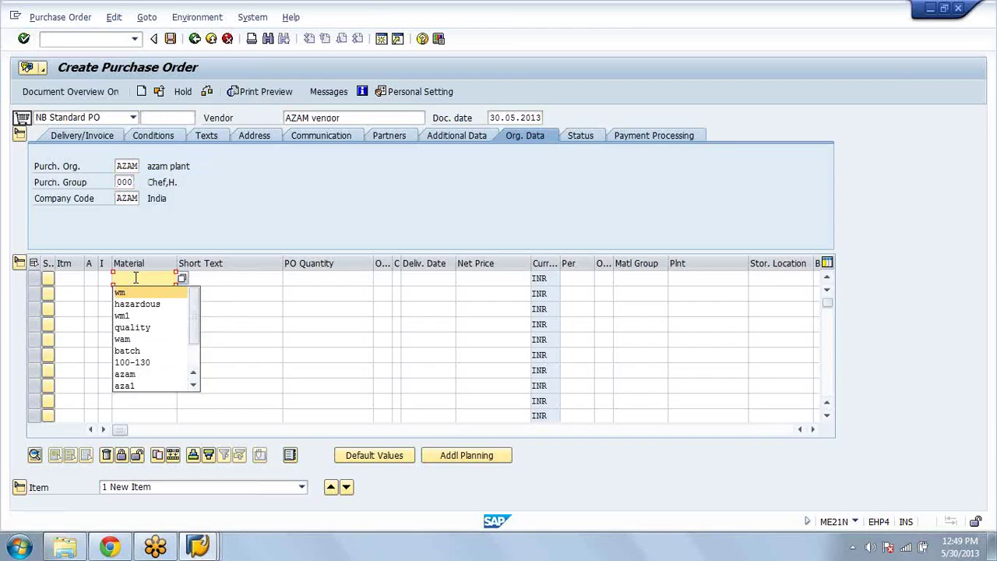
{"action": "key", "text": "Return"}
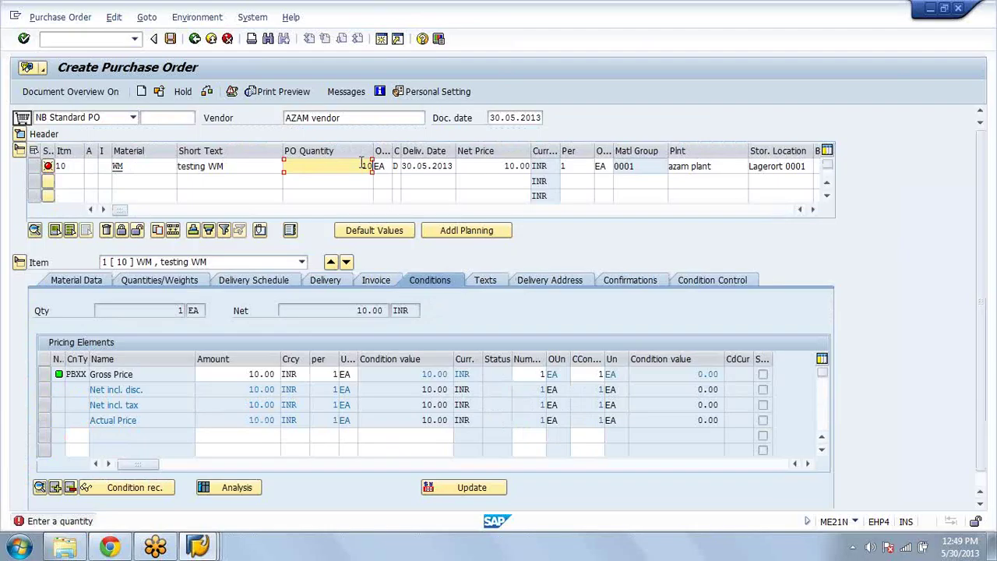
{"action": "left_click", "coordinate": [361, 162]}
{"action": "type", "text": "10"}
{"action": "key", "text": "Return"}
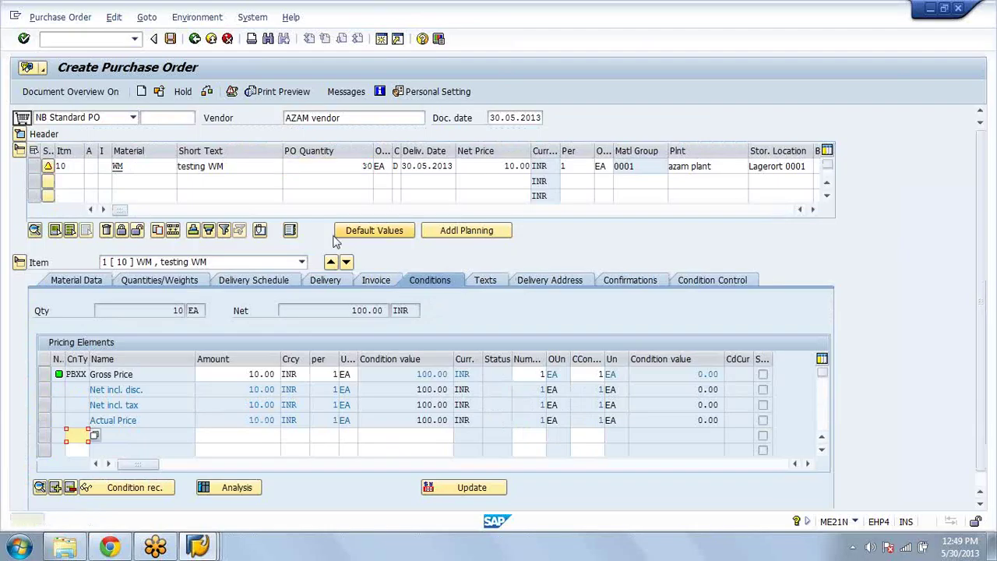
{"action": "left_click", "coordinate": [168, 39]}
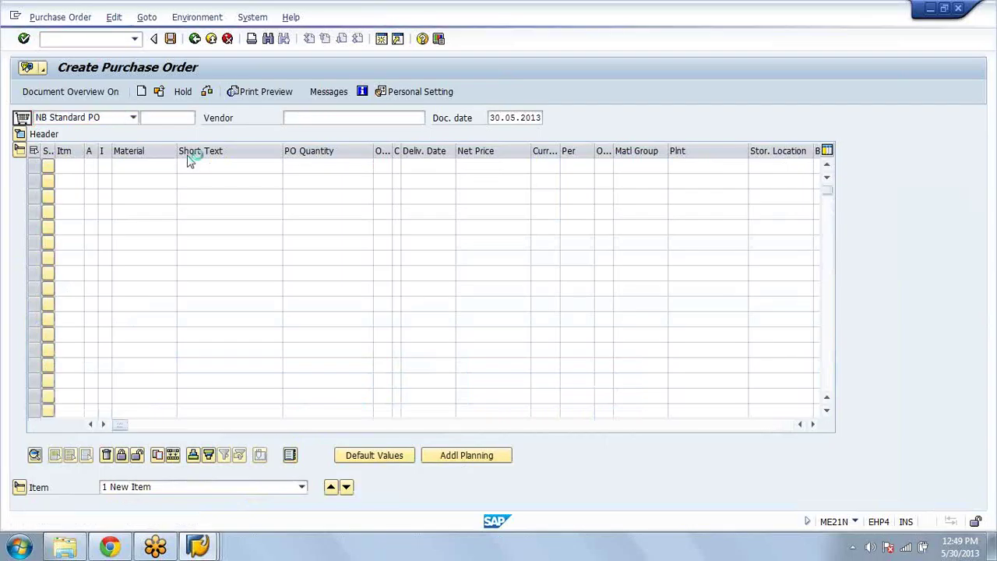
{"action": "key", "text": "Return"}
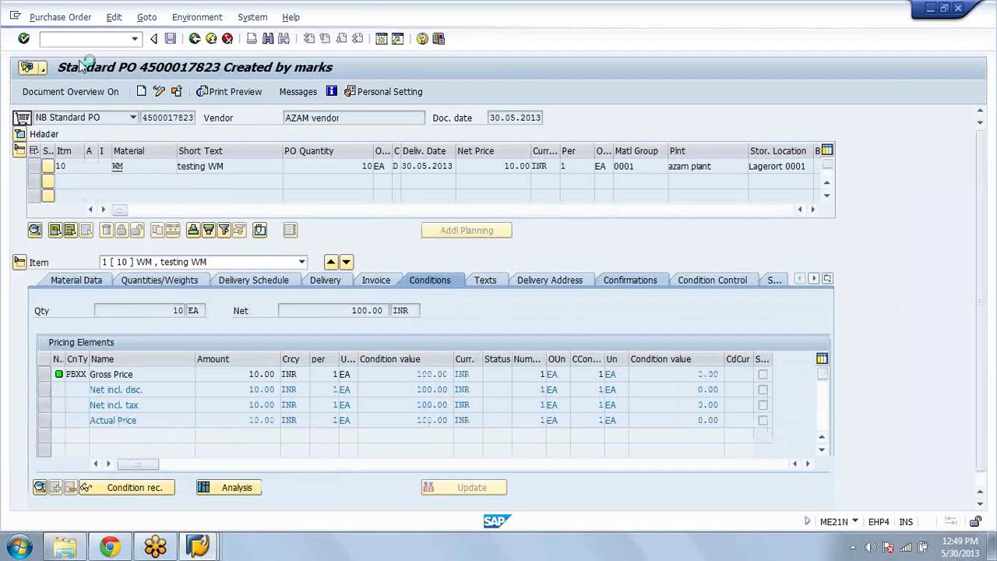
{"action": "left_click", "coordinate": [628, 280]}
{"action": "left_click", "coordinate": [226, 310]}
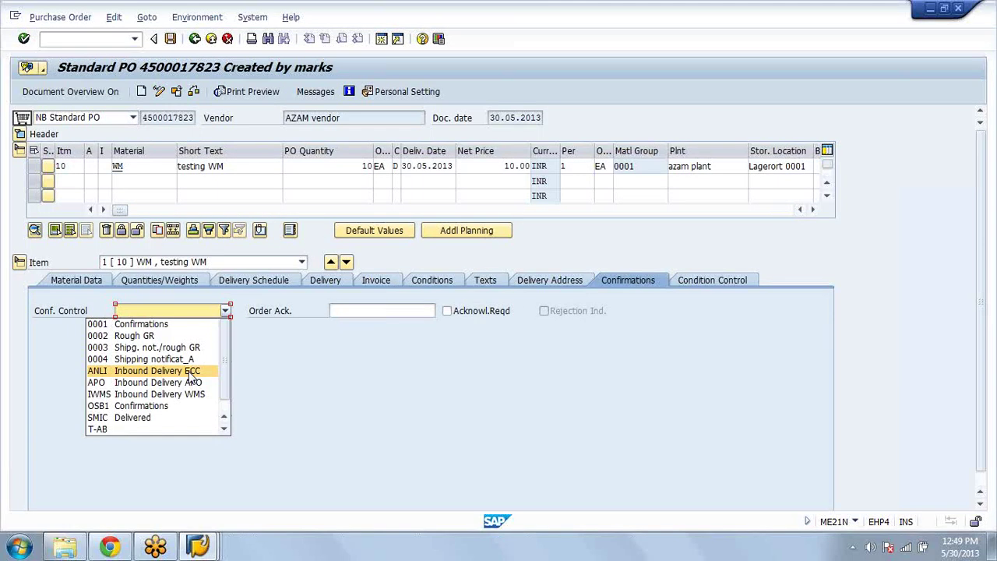
{"action": "left_click", "coordinate": [148, 359]}
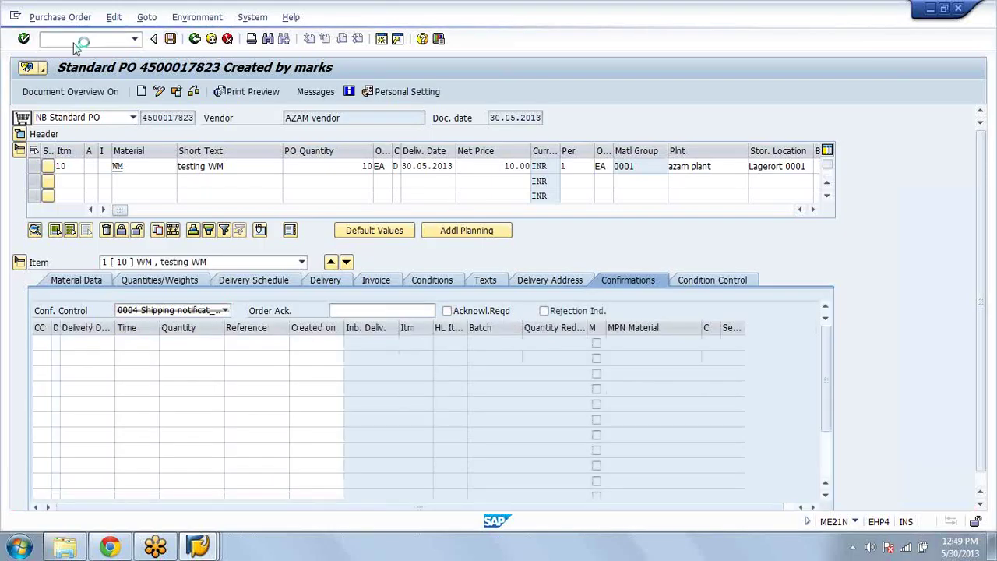
{"action": "type", "text": "/nvl31n"}
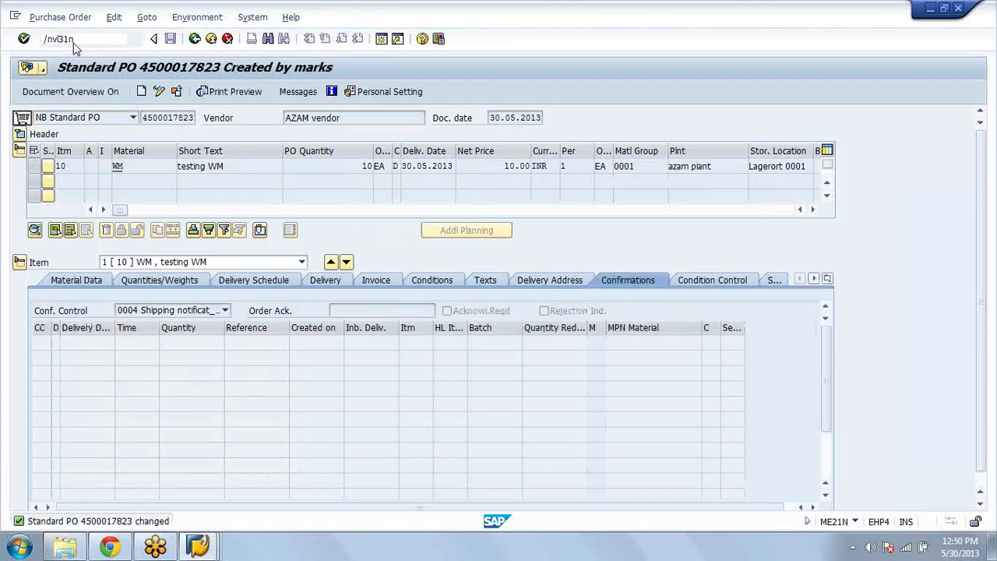
{"action": "key", "text": "Return"}
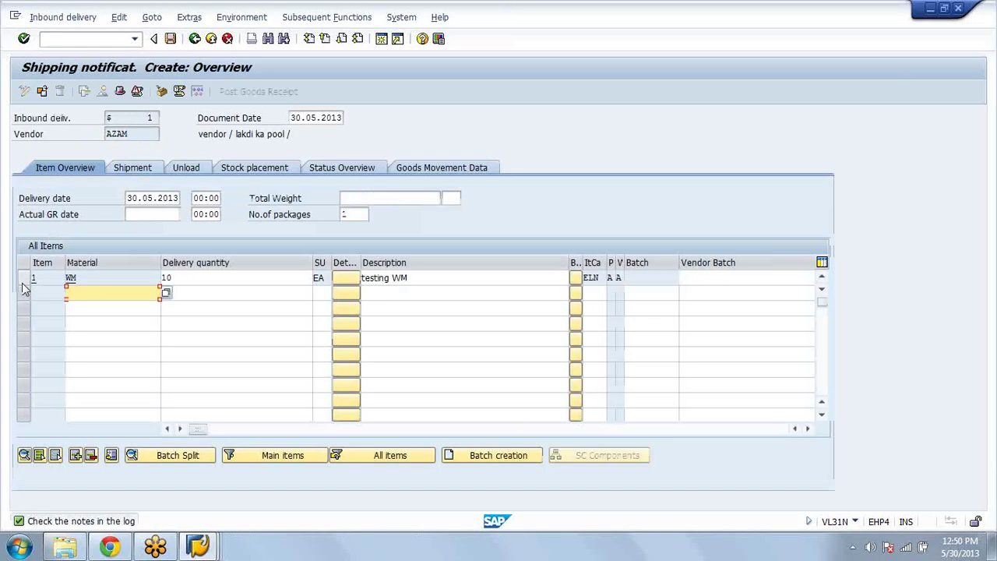
{"action": "left_click", "coordinate": [24, 281]}
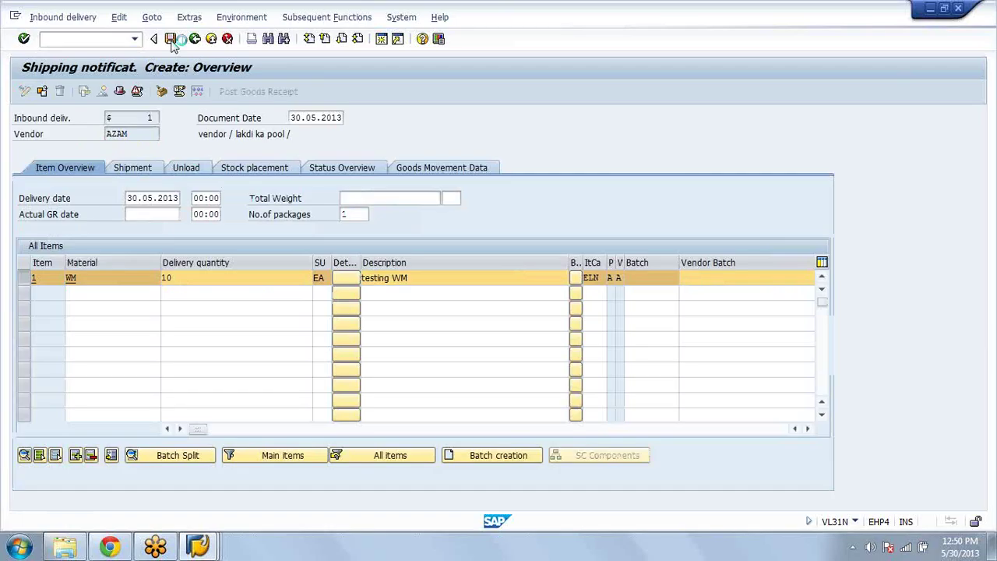
{"action": "left_click", "coordinate": [170, 39]}
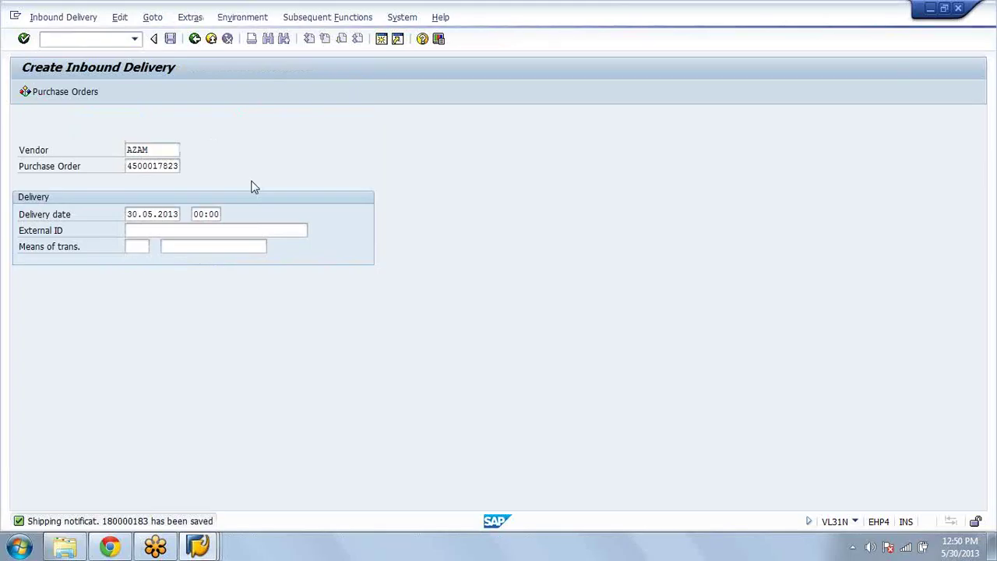
{"action": "key", "text": "F1"}
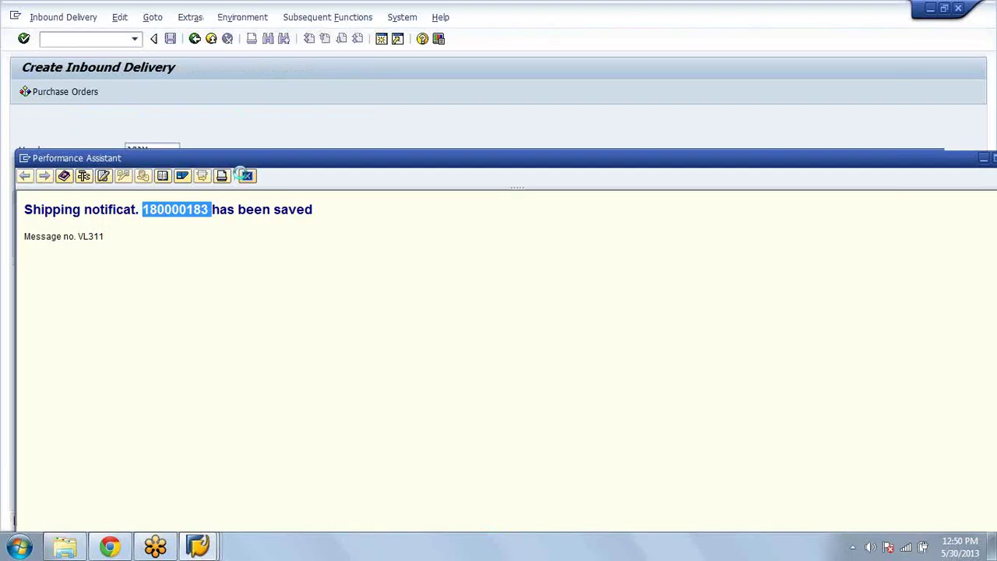
Step: Switch to the RF window and select delivery 180000183 for goods receipt by delivery
{"action": "left_click", "coordinate": [243, 174]}
{"action": "left_click", "coordinate": [191, 548]}
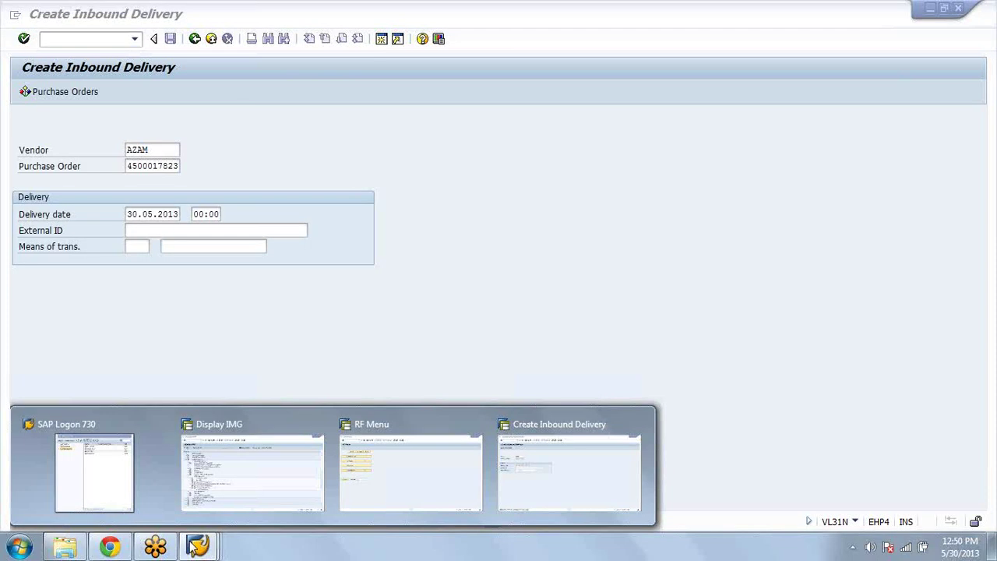
{"action": "left_click", "coordinate": [411, 467]}
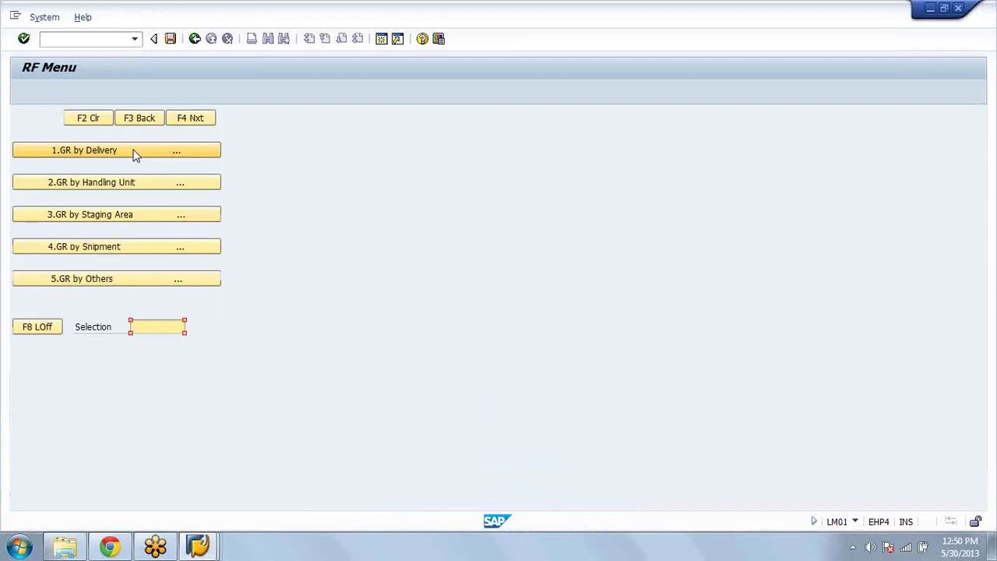
{"action": "left_click", "coordinate": [134, 152]}
{"action": "left_click", "coordinate": [195, 125]}
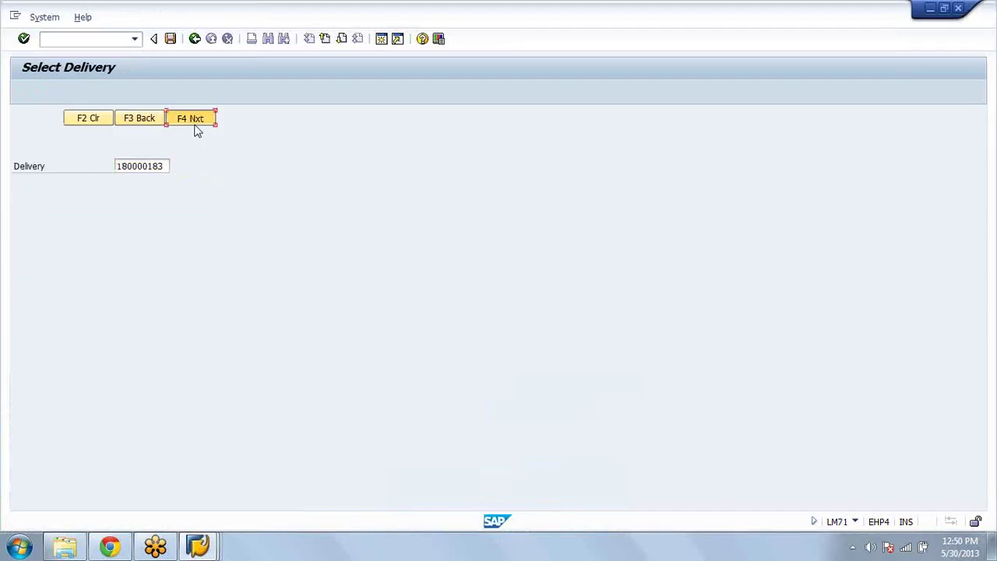
{"action": "left_click", "coordinate": [198, 130]}
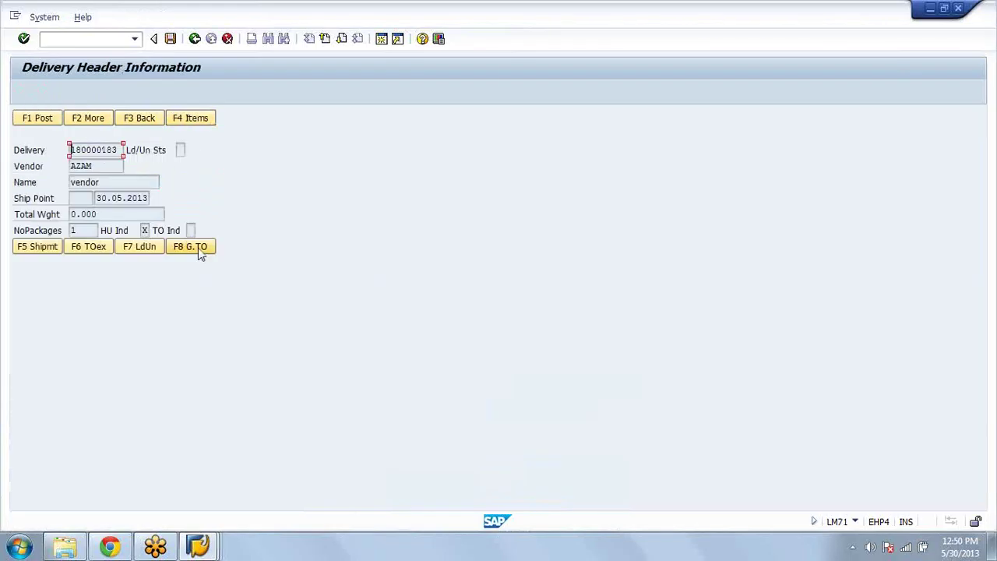
{"action": "left_click", "coordinate": [198, 247]}
{"action": "left_click", "coordinate": [59, 231]}
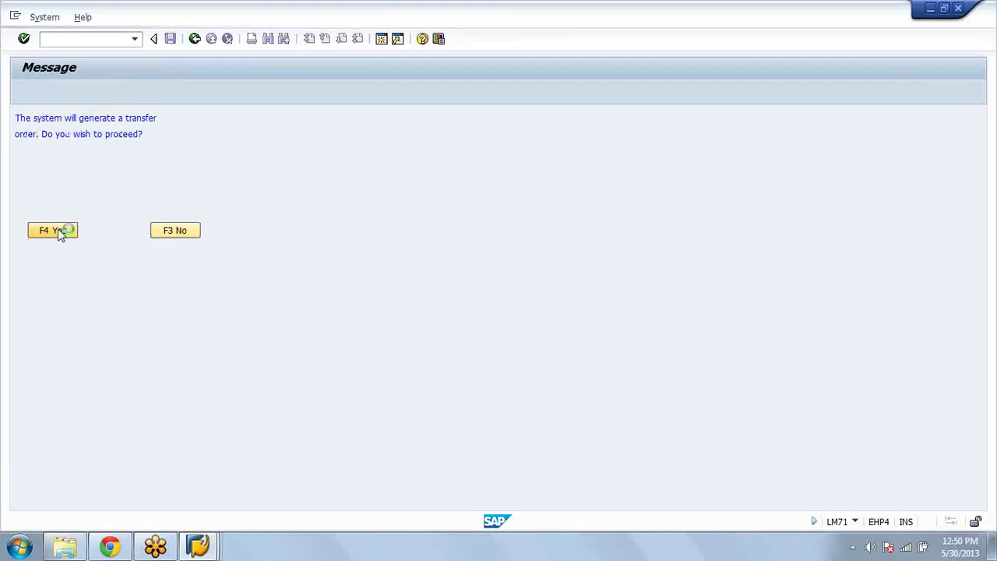
{"action": "left_click", "coordinate": [114, 231]}
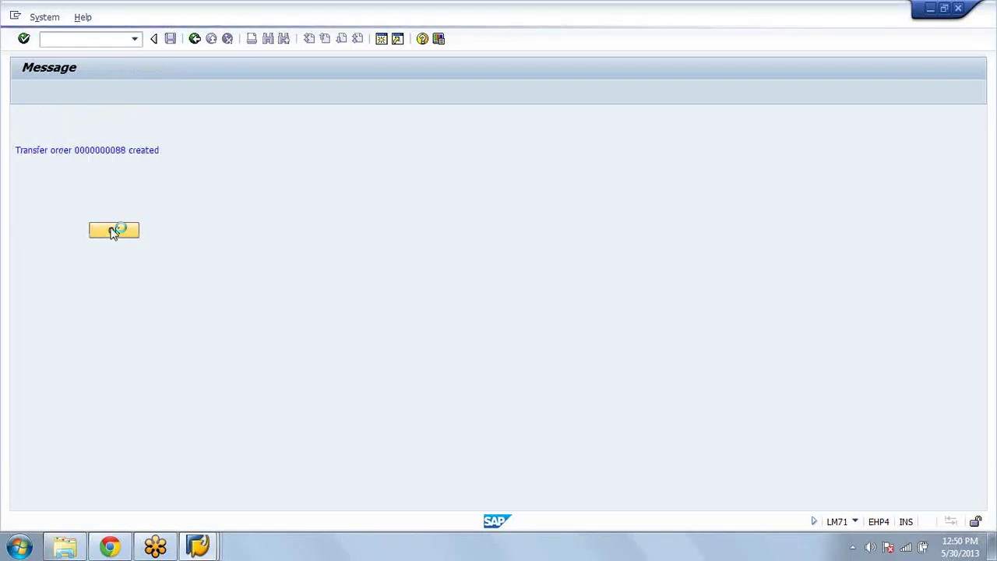
{"action": "left_click", "coordinate": [142, 121]}
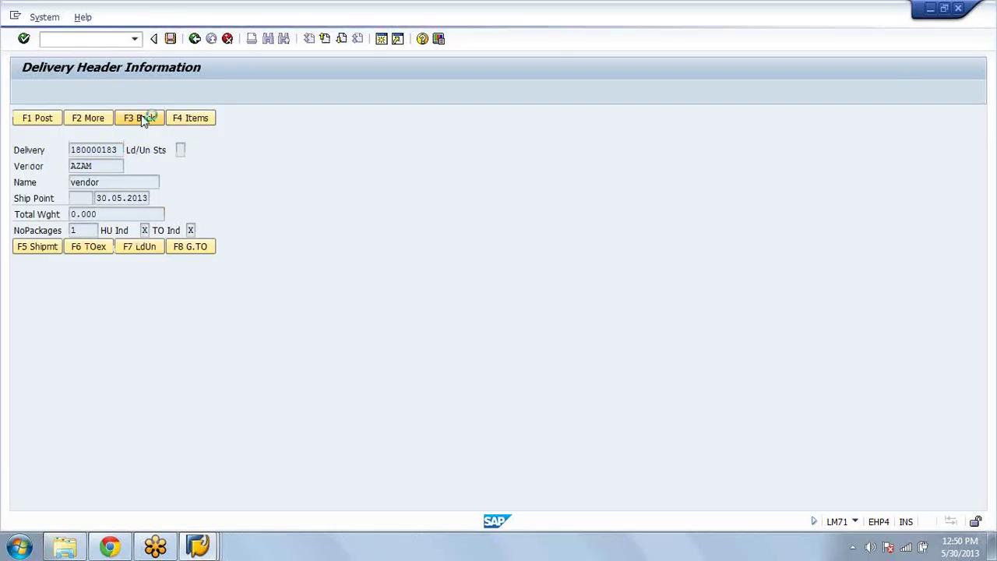
{"action": "left_click", "coordinate": [143, 122]}
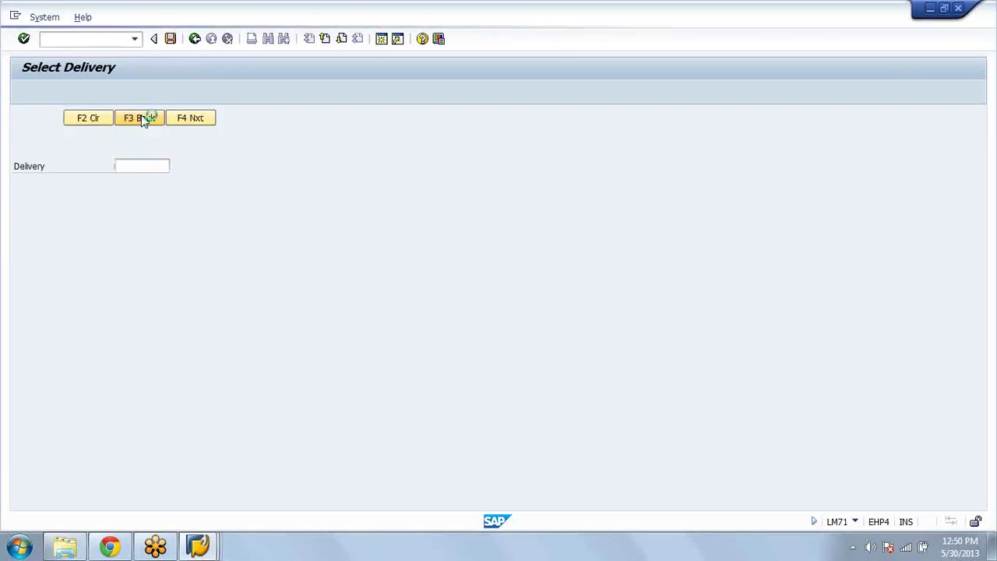
Step: Start RF putaway by transfer order for transfer order 88
{"action": "left_click", "coordinate": [143, 121]}
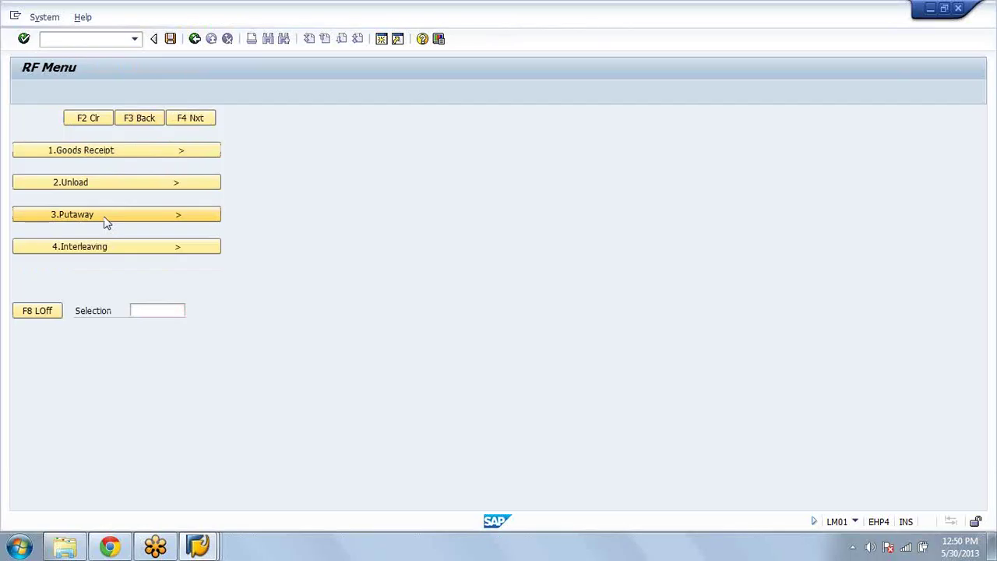
{"action": "left_click", "coordinate": [113, 216]}
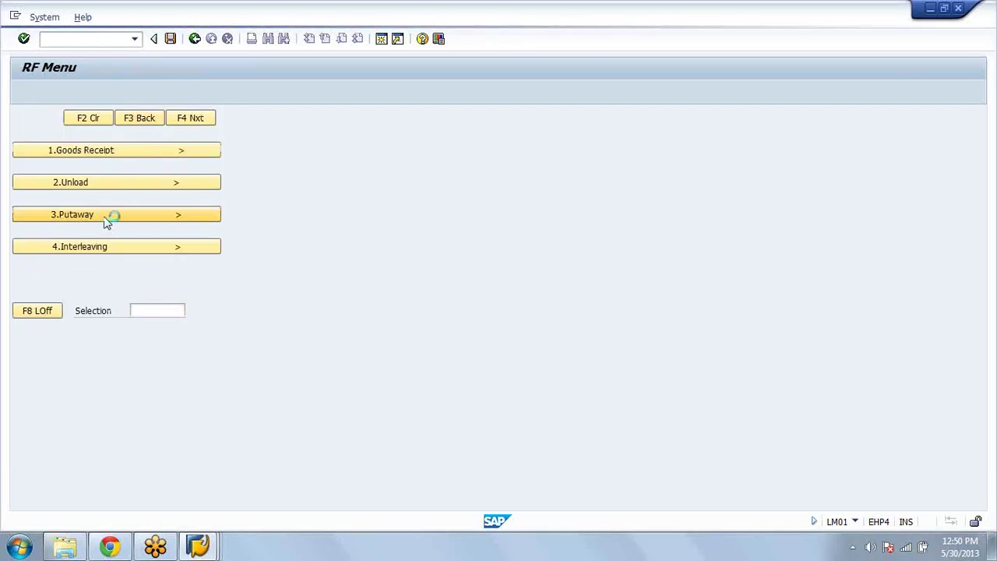
{"action": "left_click", "coordinate": [105, 221]}
{"action": "type", "text": "88"}
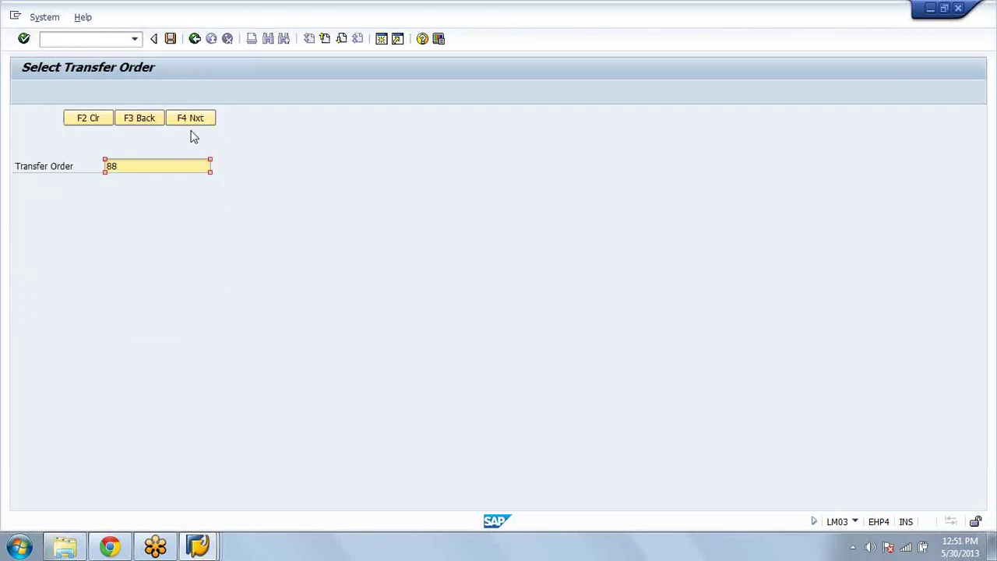
{"action": "left_click", "coordinate": [188, 121]}
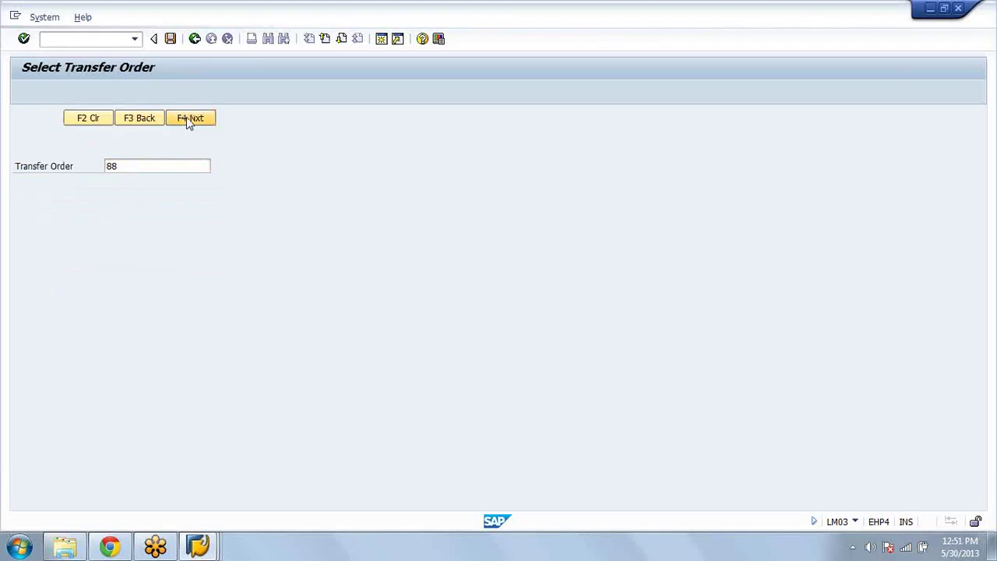
Step: Confirm 10 EA of WM into destination bin 01-06-03, save, and return to the putaway menu
{"action": "left_click", "coordinate": [187, 117]}
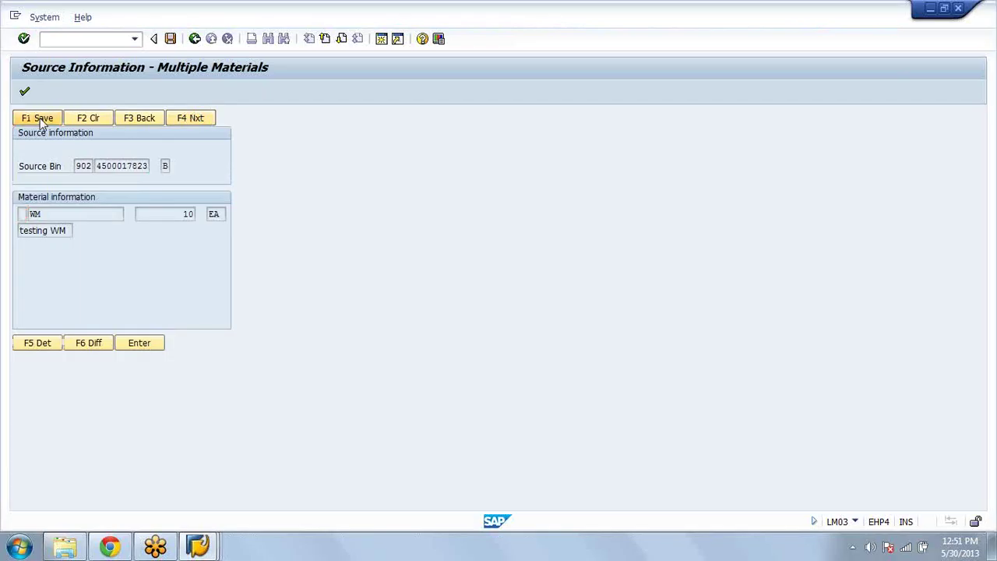
{"action": "type", "text": "X"}
{"action": "left_click", "coordinate": [192, 121]}
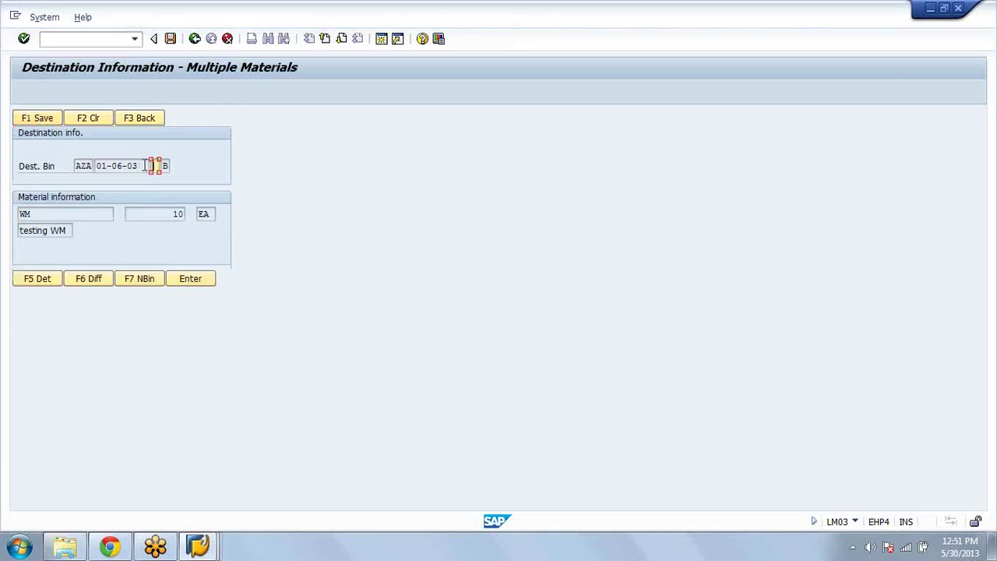
{"action": "double_click", "coordinate": [148, 165]}
{"action": "left_click", "coordinate": [155, 166]}
{"action": "left_click", "coordinate": [193, 281]}
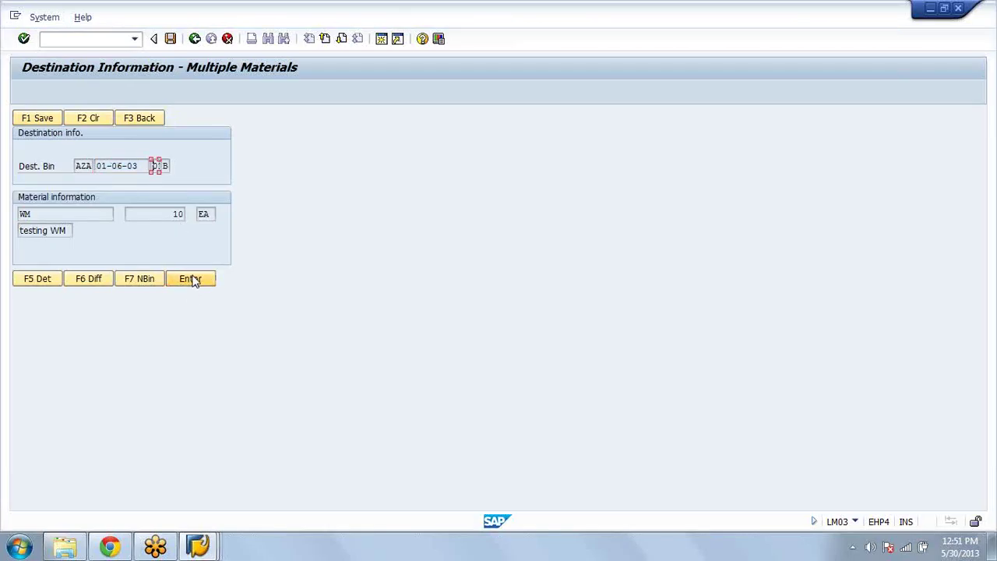
{"action": "left_click", "coordinate": [37, 118]}
{"action": "left_click", "coordinate": [148, 120]}
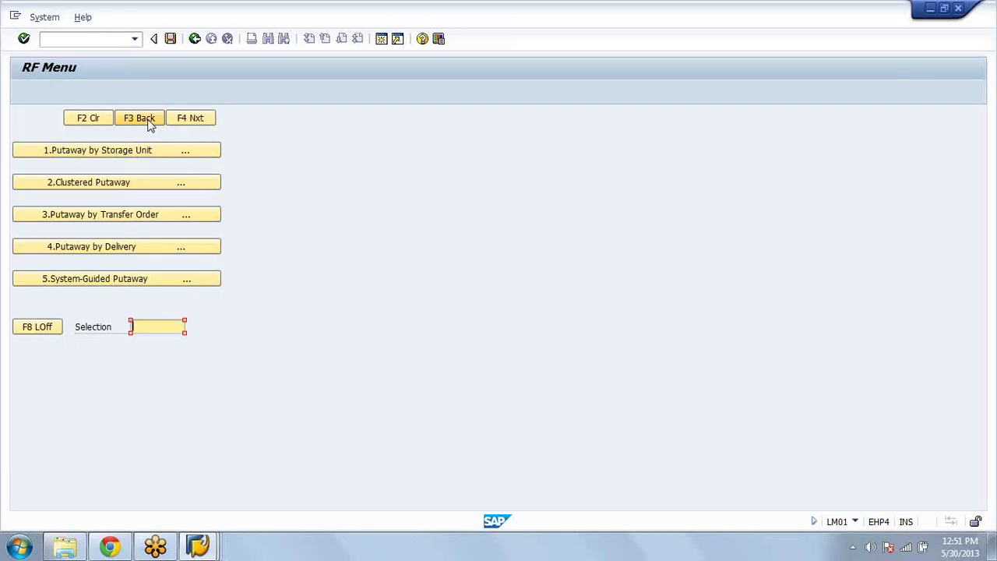
Step: Post the RF goods receipt by delivery for delivery 180000183 and acknowledge the posted message
{"action": "left_click", "coordinate": [141, 119]}
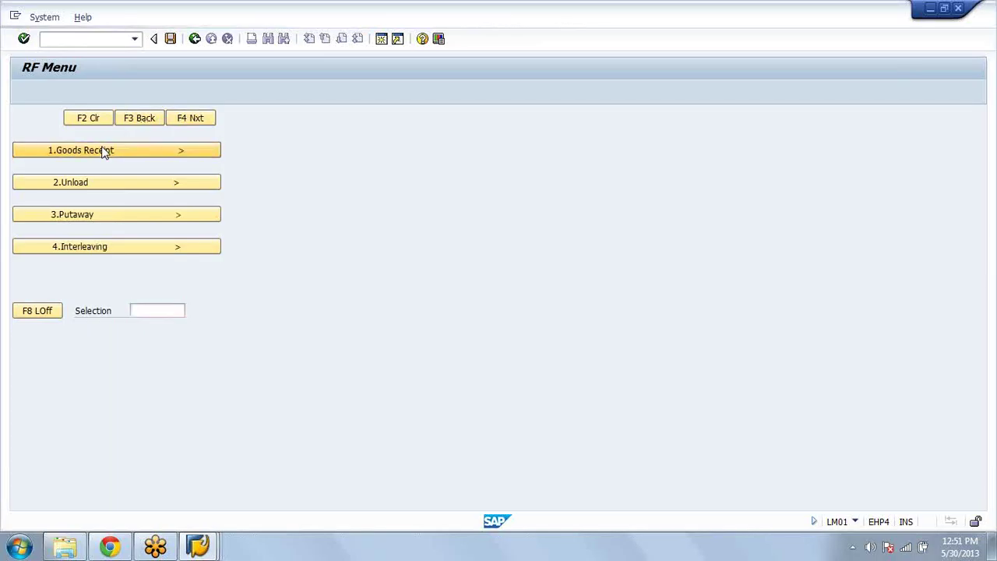
{"action": "left_click", "coordinate": [103, 150]}
{"action": "left_click", "coordinate": [103, 151]}
{"action": "type", "text": "180000183"}
{"action": "left_click", "coordinate": [189, 120]}
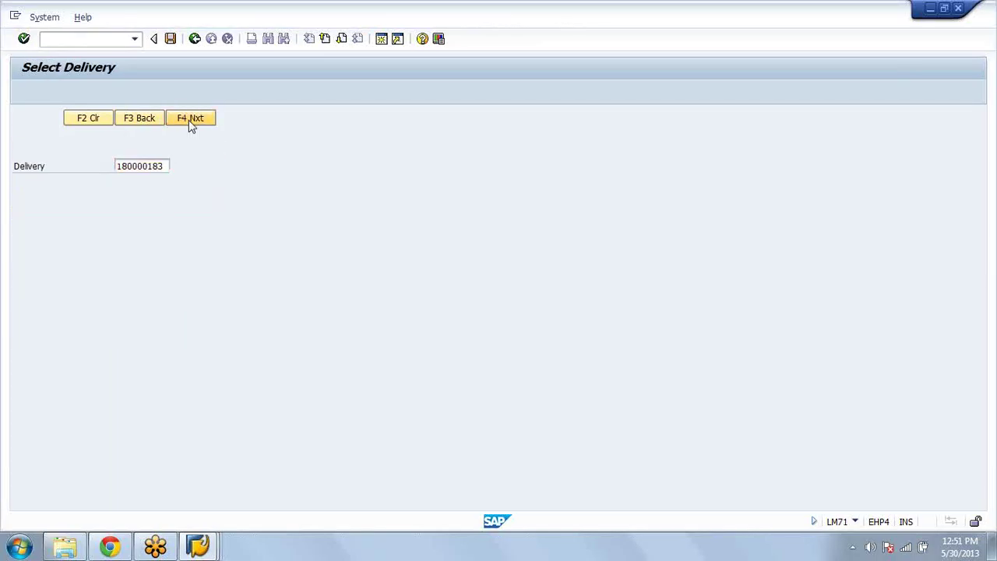
{"action": "left_click", "coordinate": [34, 120]}
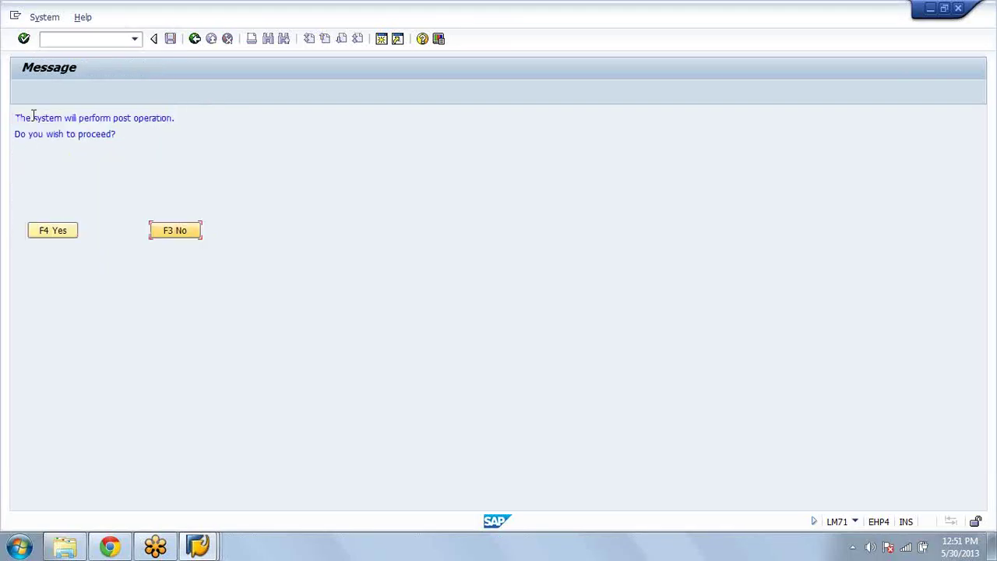
{"action": "left_click", "coordinate": [44, 230]}
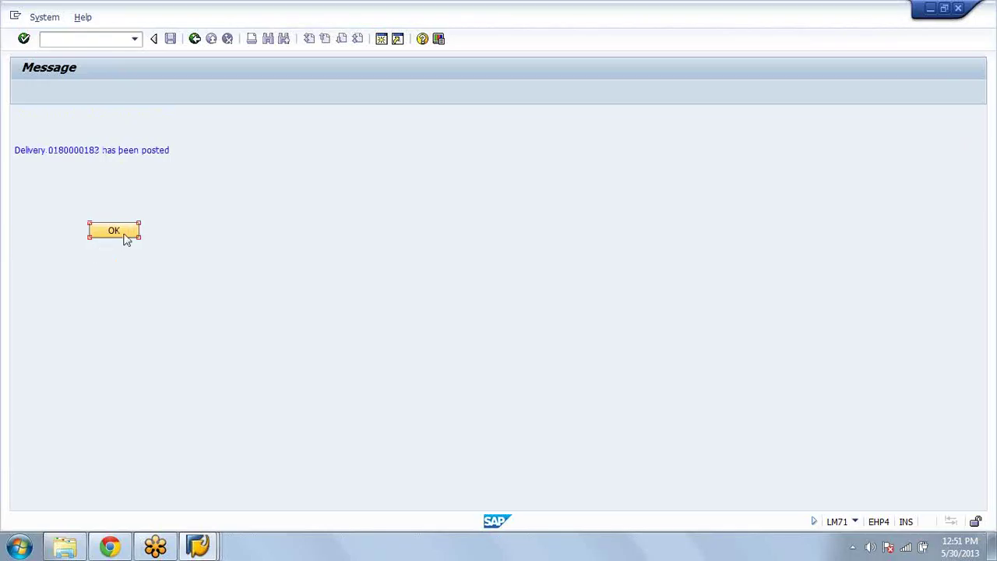
{"action": "left_click", "coordinate": [127, 235]}
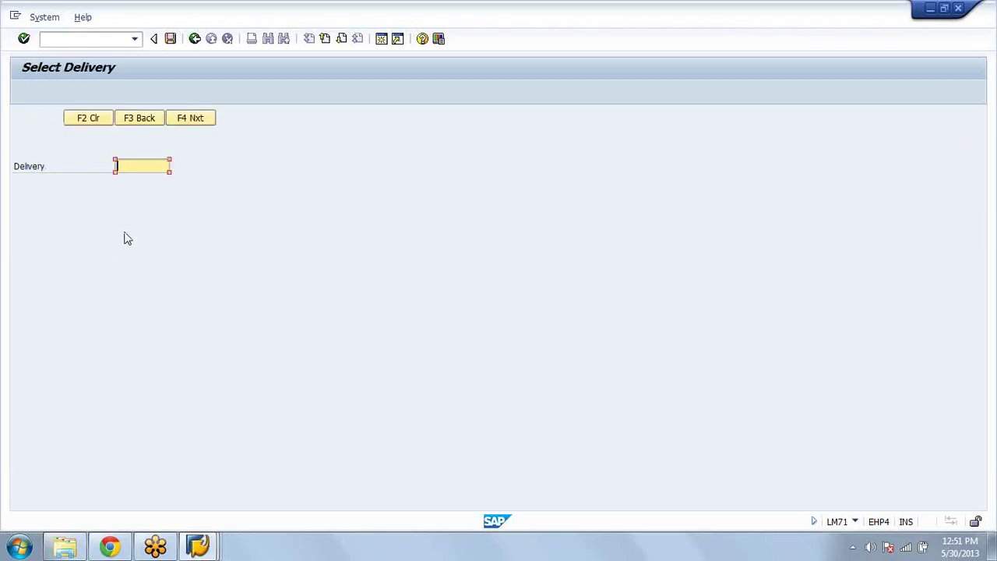
Step: Exit the RF menu transaction and bring up the list of open SAP windows
{"action": "left_click", "coordinate": [195, 39]}
{"action": "left_click", "coordinate": [196, 39]}
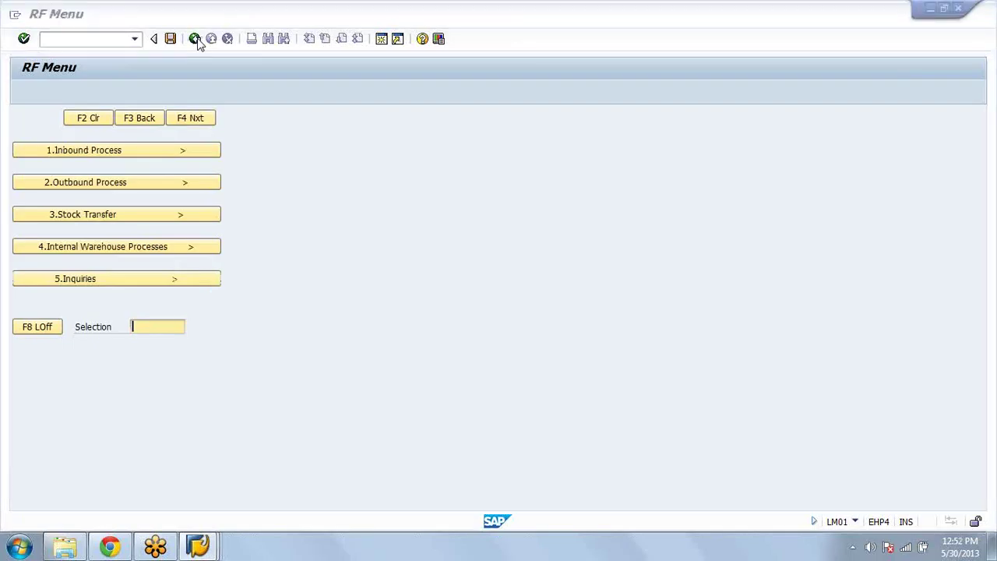
{"action": "left_click", "coordinate": [196, 39]}
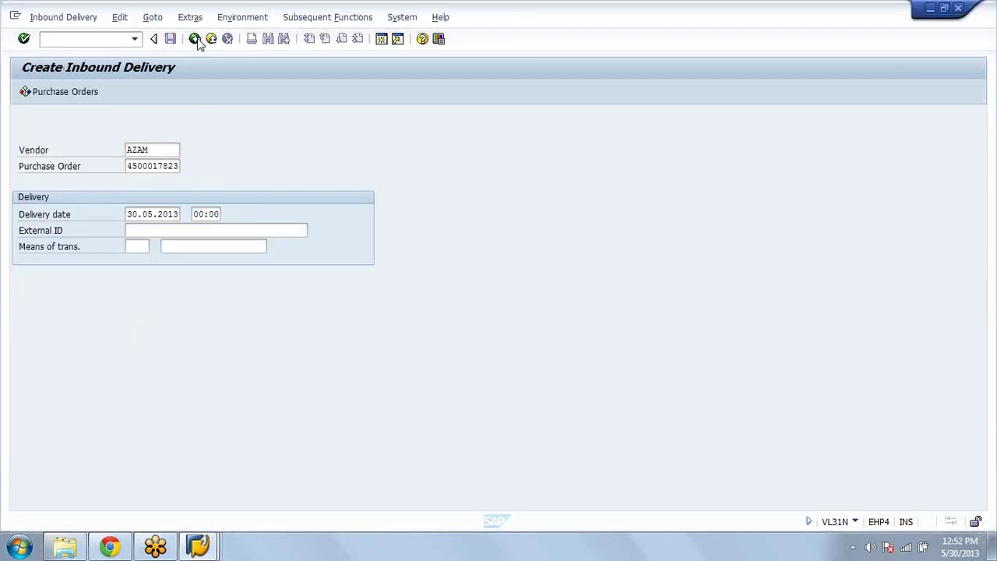
{"action": "left_click", "coordinate": [201, 547]}
{"action": "mouse_move", "coordinate": [208, 551]}
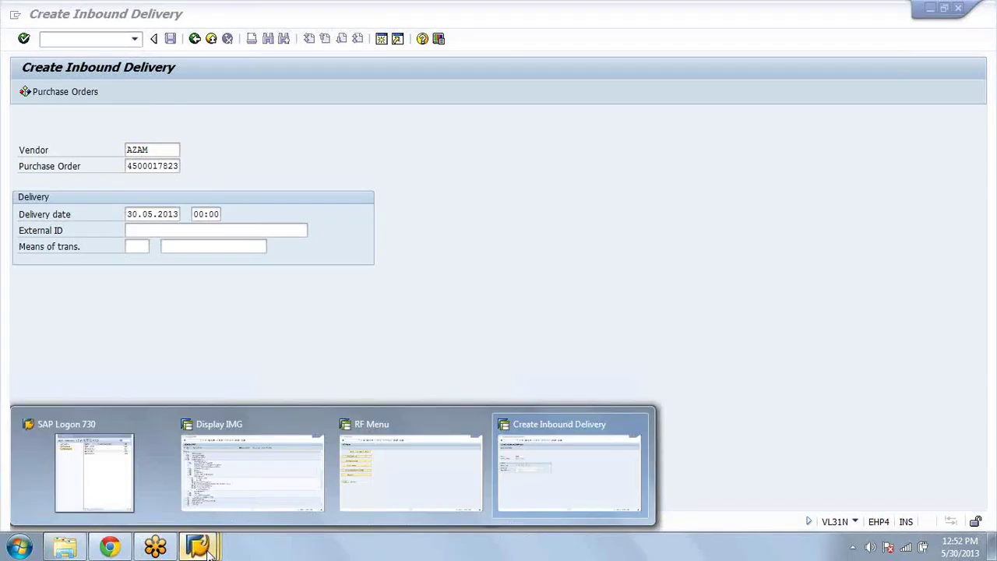
Step: Switch to the Display IMG window and expand Mobile Data Entry's Bar Code node
{"action": "left_click", "coordinate": [251, 471]}
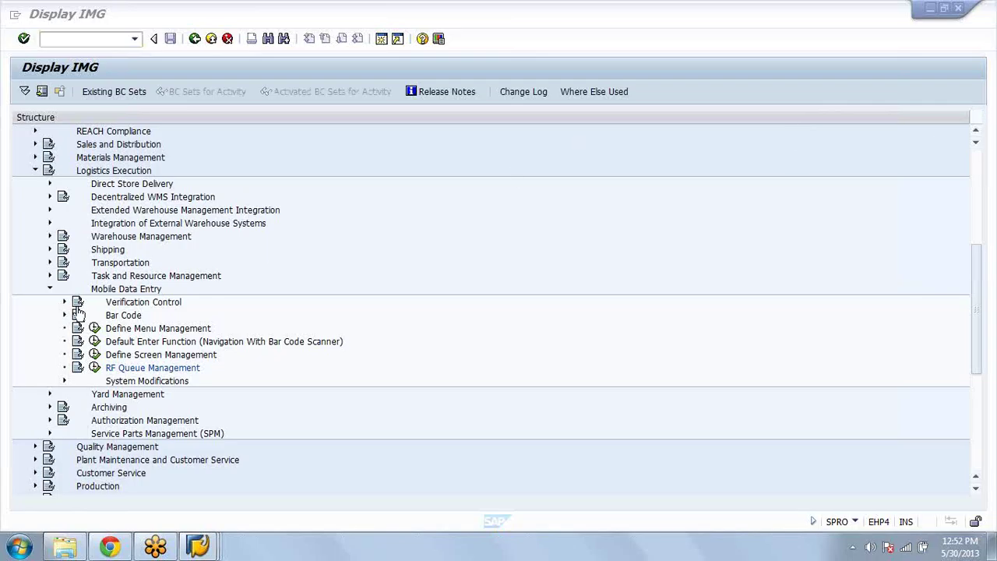
{"action": "left_click", "coordinate": [65, 315]}
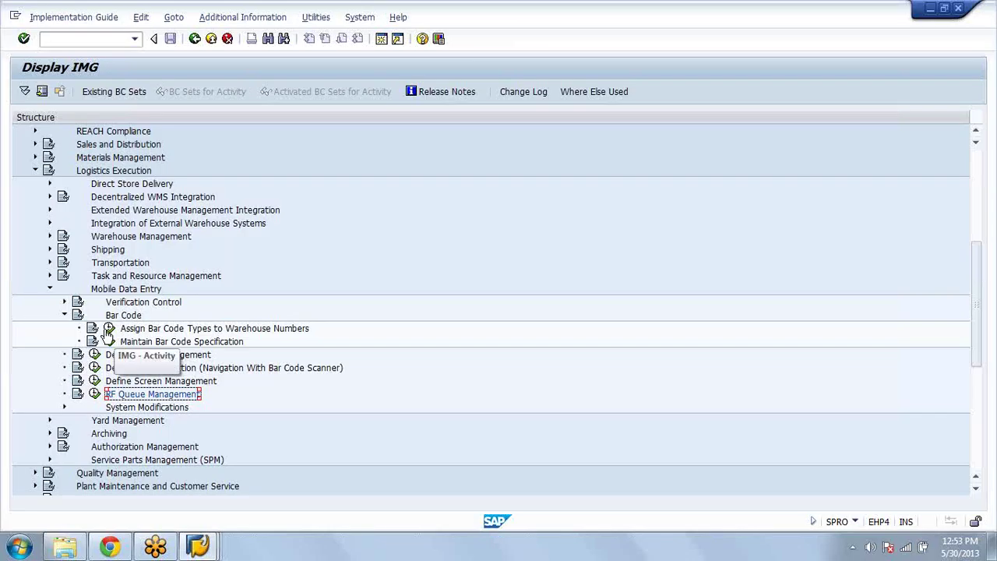
Step: Assign EAN128 as warehouse AZA's HU application identifier, save under a customizing request, and return to the IMG
{"action": "left_click", "coordinate": [109, 330]}
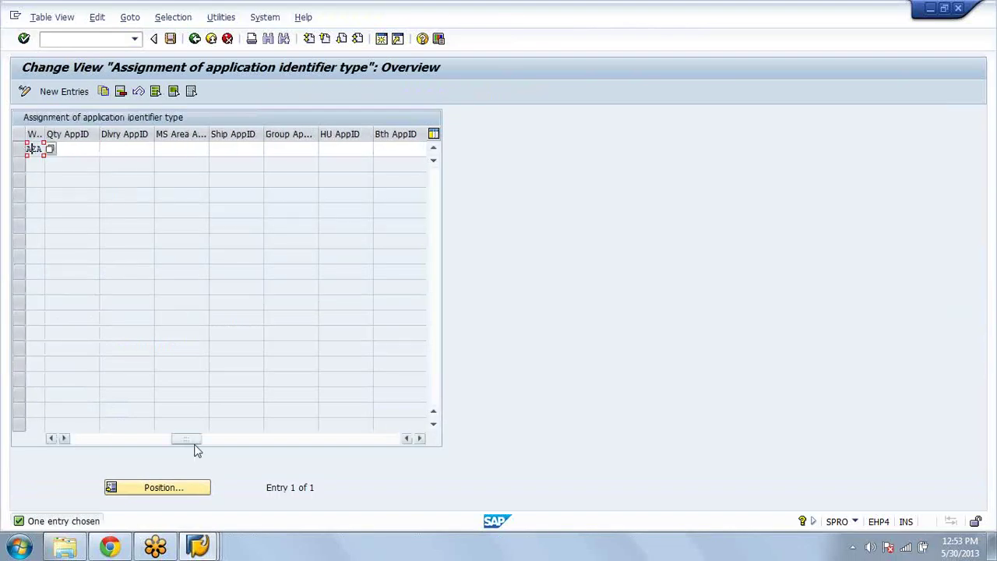
{"action": "left_click", "coordinate": [338, 151]}
{"action": "type", "text": "EAN128"}
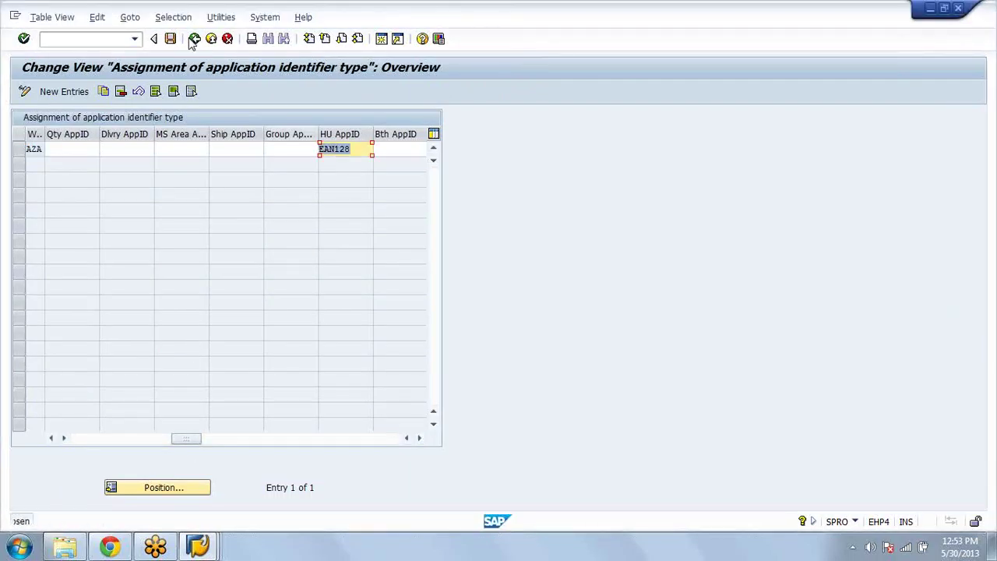
{"action": "left_click", "coordinate": [171, 39]}
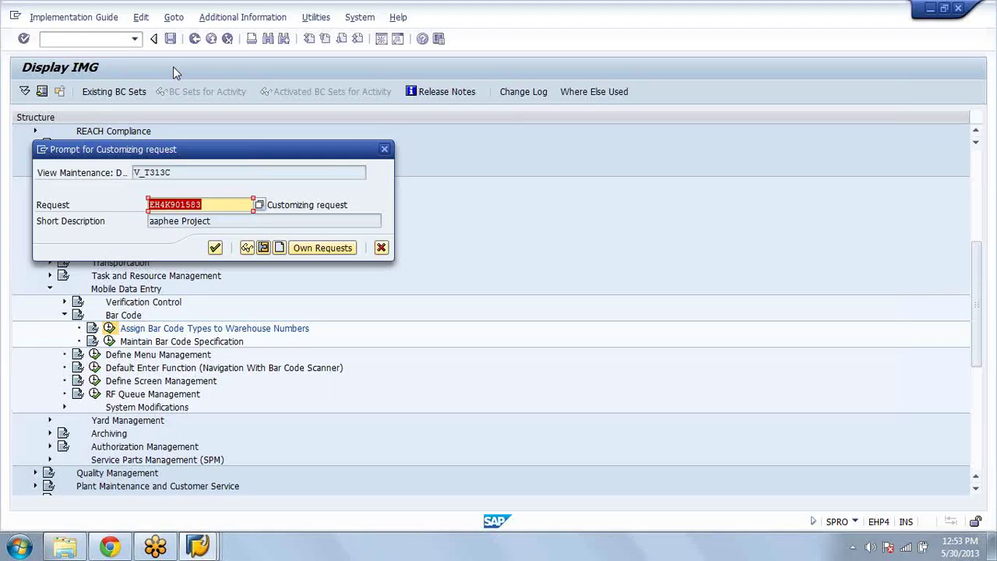
{"action": "left_click", "coordinate": [215, 248]}
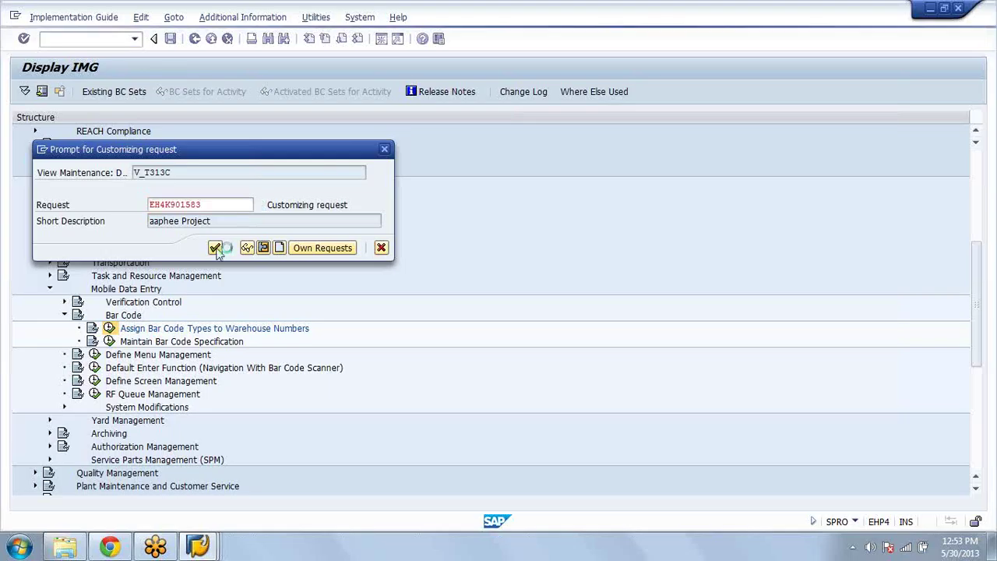
{"action": "left_click", "coordinate": [195, 40]}
Step: Run Maintain Bar Code Specification and select the EAN128 bar code type
{"action": "left_click", "coordinate": [110, 341]}
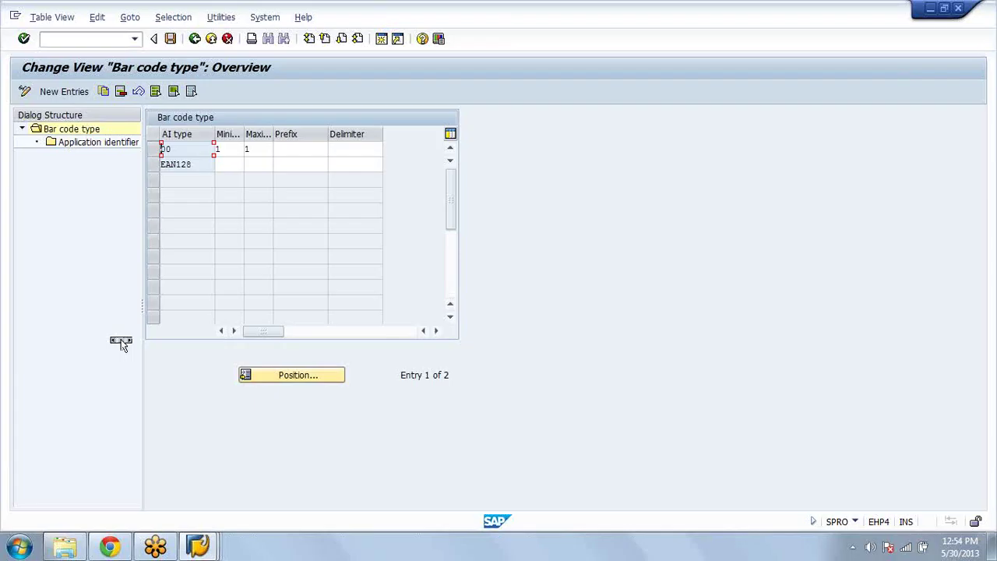
{"action": "left_click", "coordinate": [153, 164]}
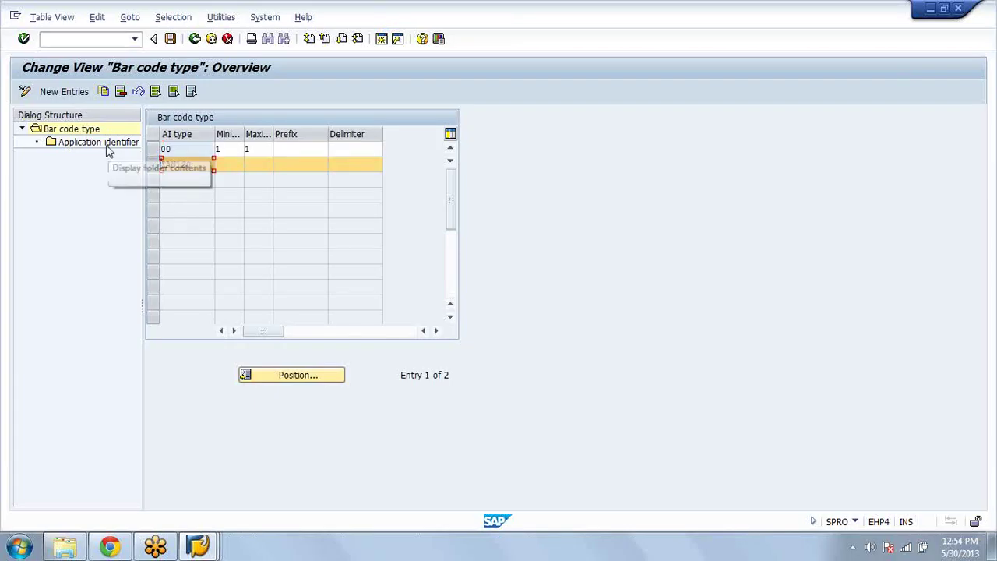
Step: Open EAN128's application identifiers and review AIs 00, 30, 337 and 338 with their lengths
{"action": "left_click", "coordinate": [109, 148]}
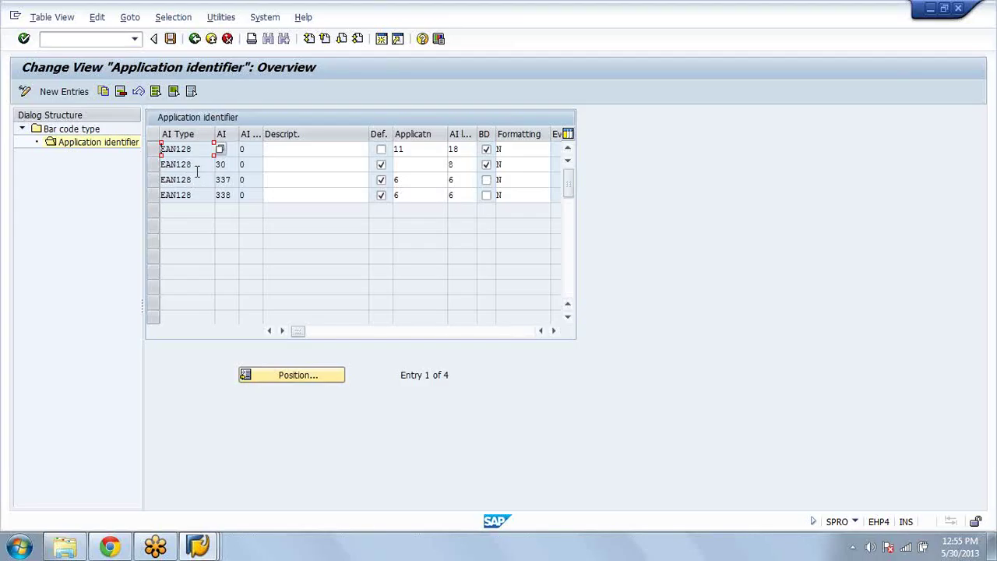
{"action": "left_click", "coordinate": [184, 149]}
{"action": "left_click", "coordinate": [185, 195]}
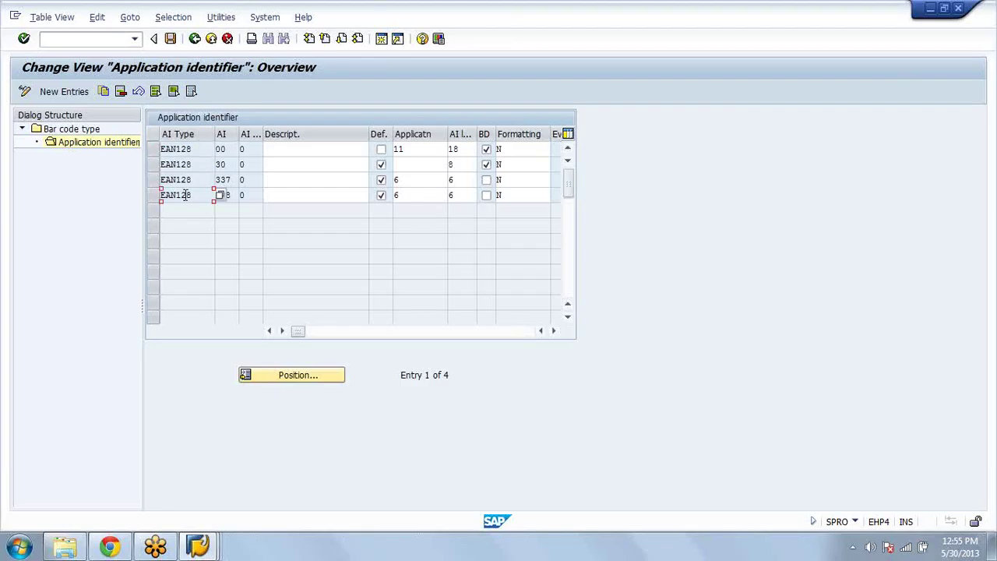
{"action": "left_click", "coordinate": [178, 180]}
{"action": "left_click", "coordinate": [420, 149]}
{"action": "key", "text": "Return"}
{"action": "double_click", "coordinate": [456, 152]}
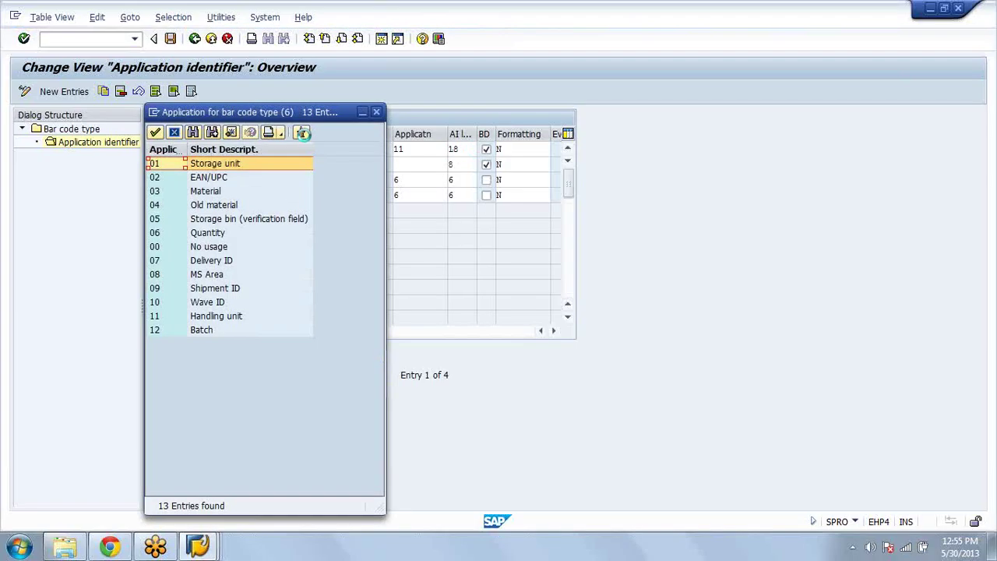
Step: Move aside and close the 'Application for bar code type' value list
{"action": "left_click_drag", "start_coordinate": [281, 117], "coordinate": [372, 86]}
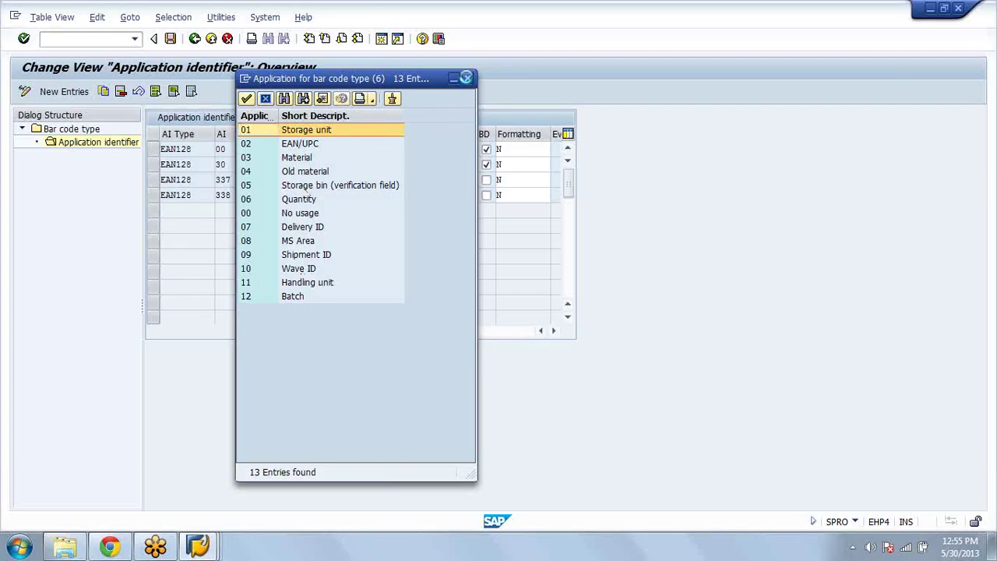
{"action": "left_click", "coordinate": [466, 77]}
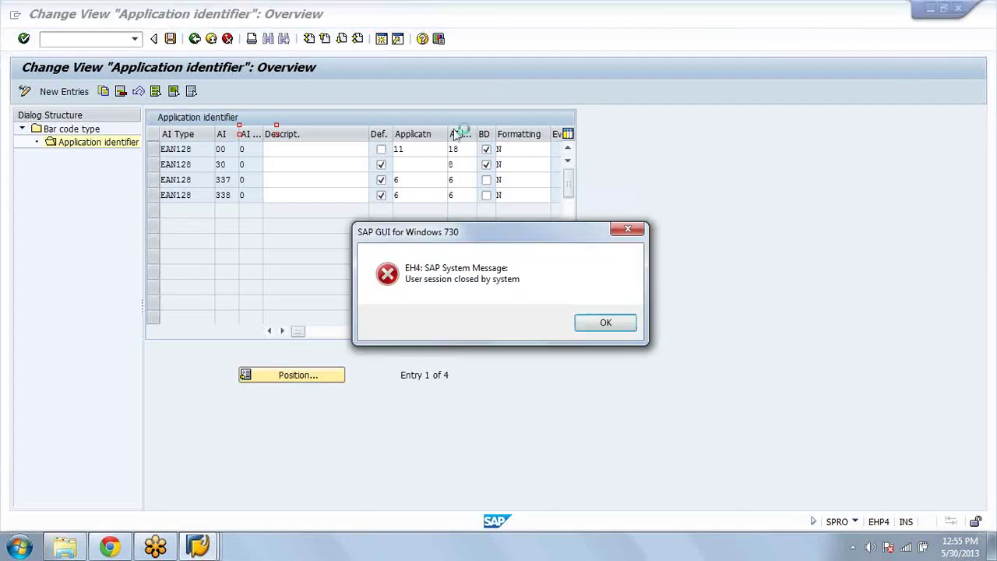
Step: Acknowledge the session-closed error, log back on, and expand SPRO down to Mobile Data Entry > Bar Code
{"action": "left_click", "coordinate": [585, 325]}
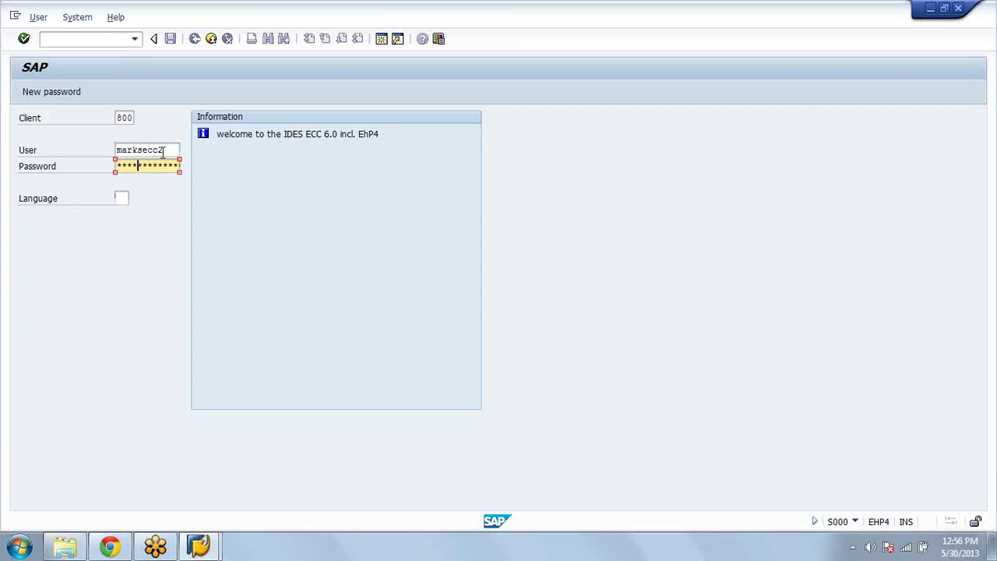
{"action": "key", "text": "Return"}
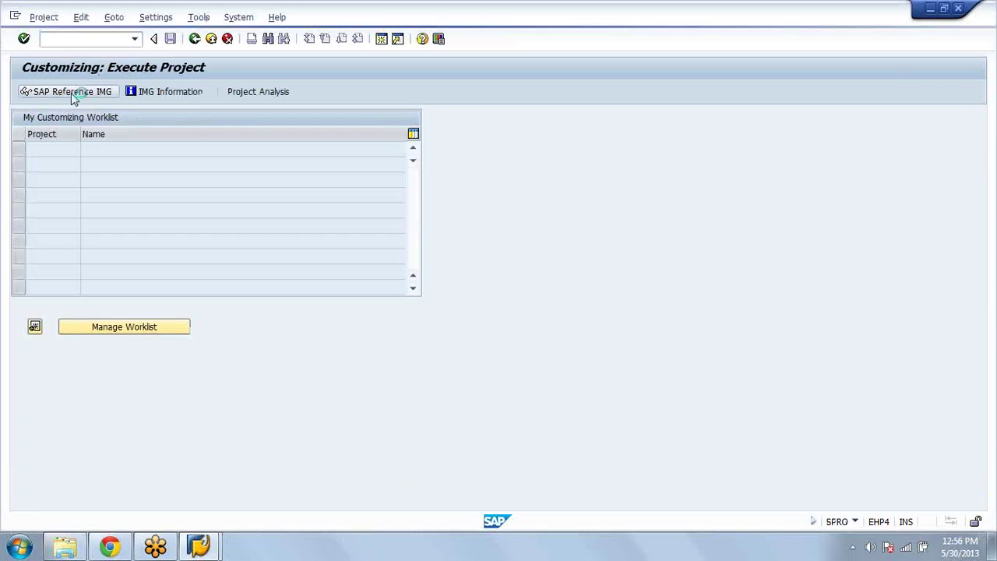
{"action": "left_click", "coordinate": [71, 92]}
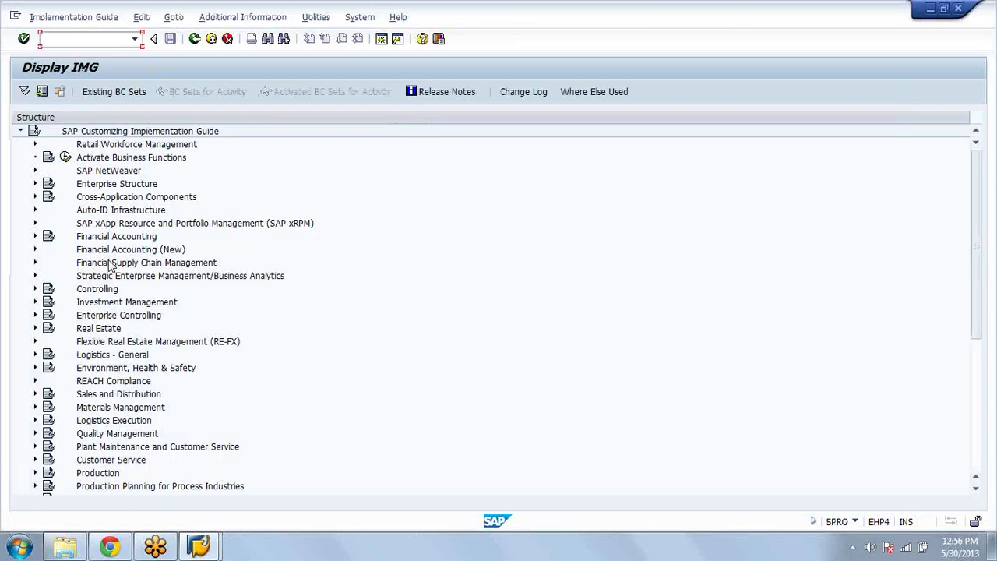
{"action": "left_click", "coordinate": [34, 420]}
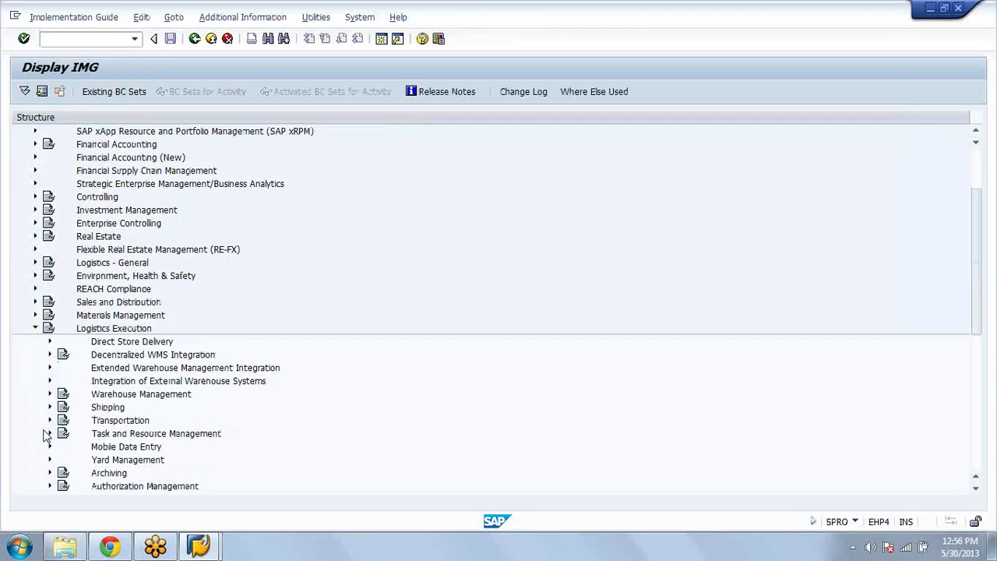
{"action": "left_click", "coordinate": [49, 447]}
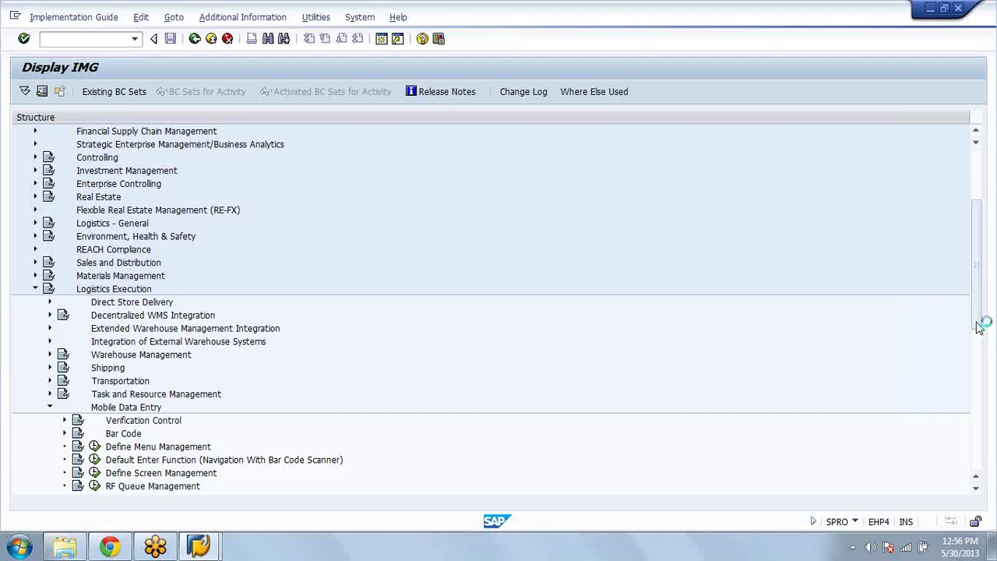
{"action": "scroll", "coordinate": [980, 327], "scroll_direction": "down", "scroll_amount": 4}
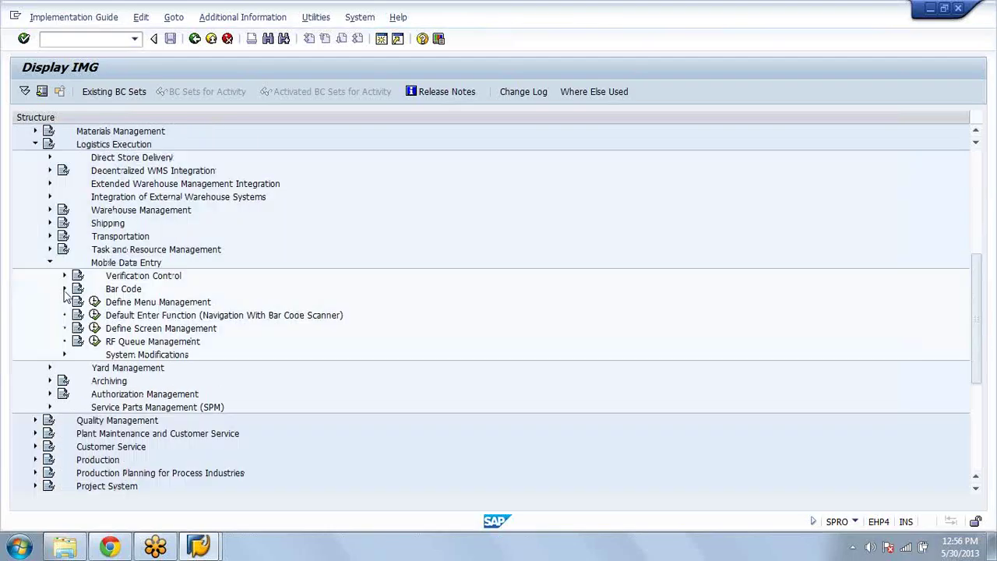
{"action": "left_click", "coordinate": [65, 289]}
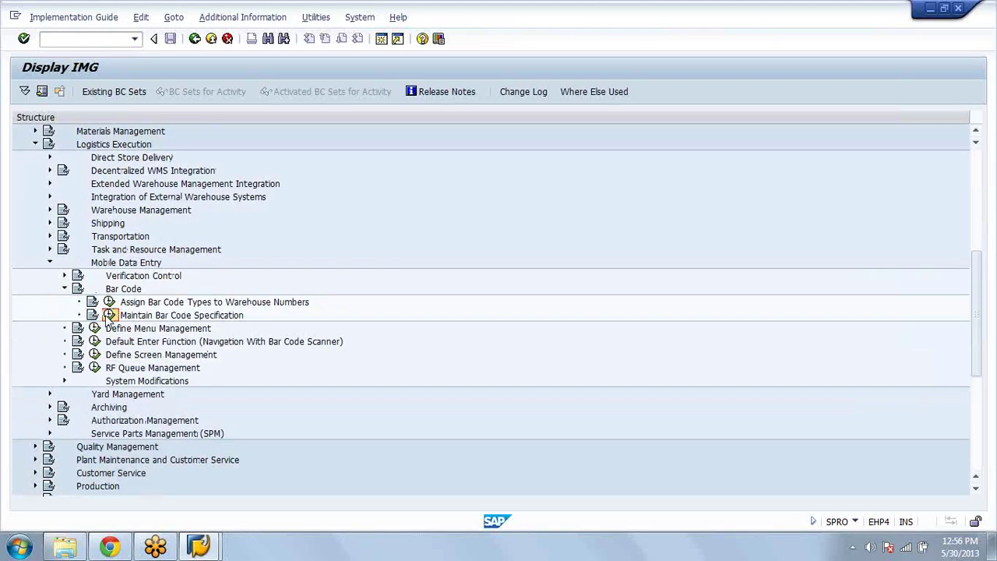
Step: Reopen EAN128's application identifiers and call up value help for row 1's decimal places
{"action": "left_click", "coordinate": [110, 315]}
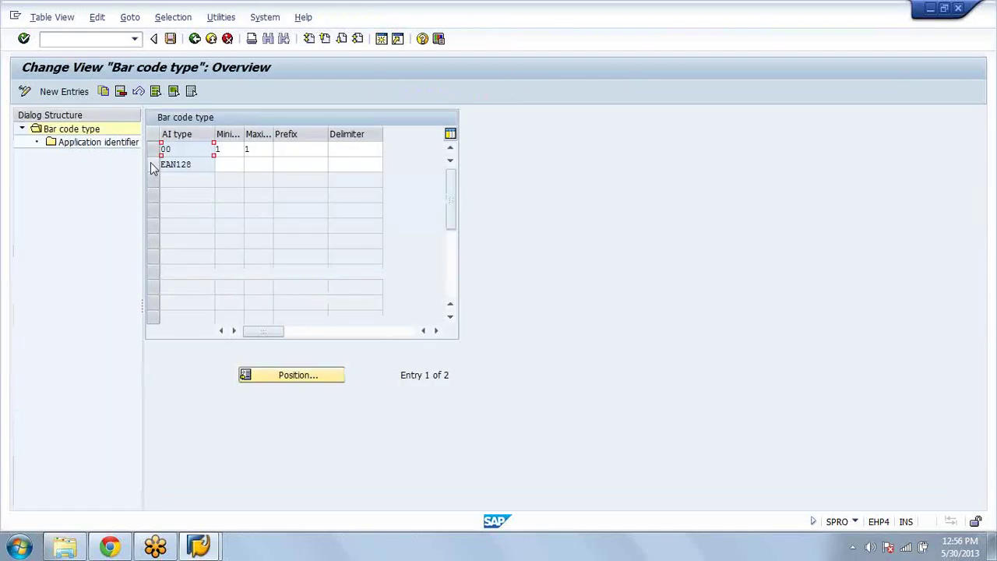
{"action": "left_click", "coordinate": [153, 165]}
{"action": "left_click", "coordinate": [117, 143]}
{"action": "double_click", "coordinate": [117, 143]}
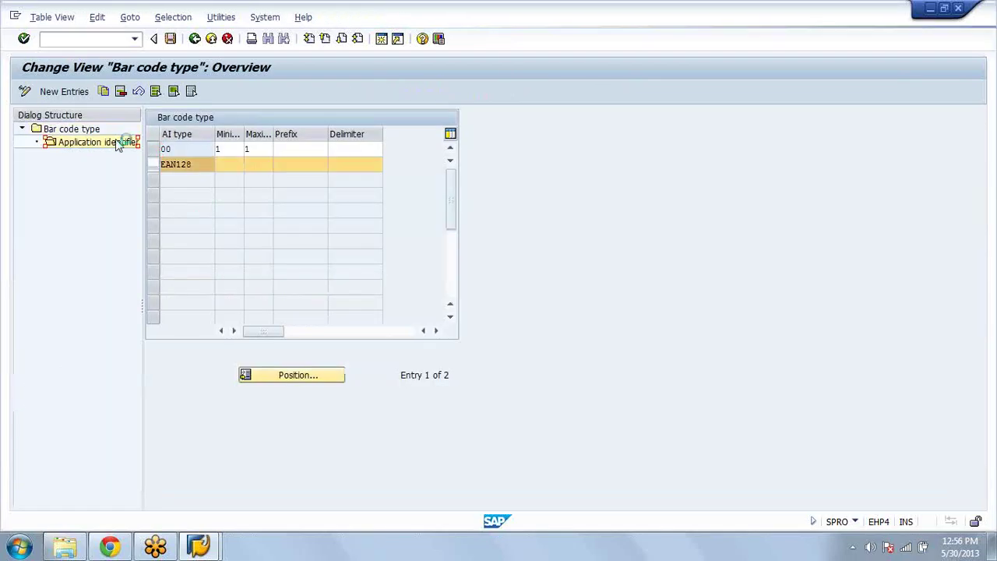
{"action": "left_click", "coordinate": [461, 149]}
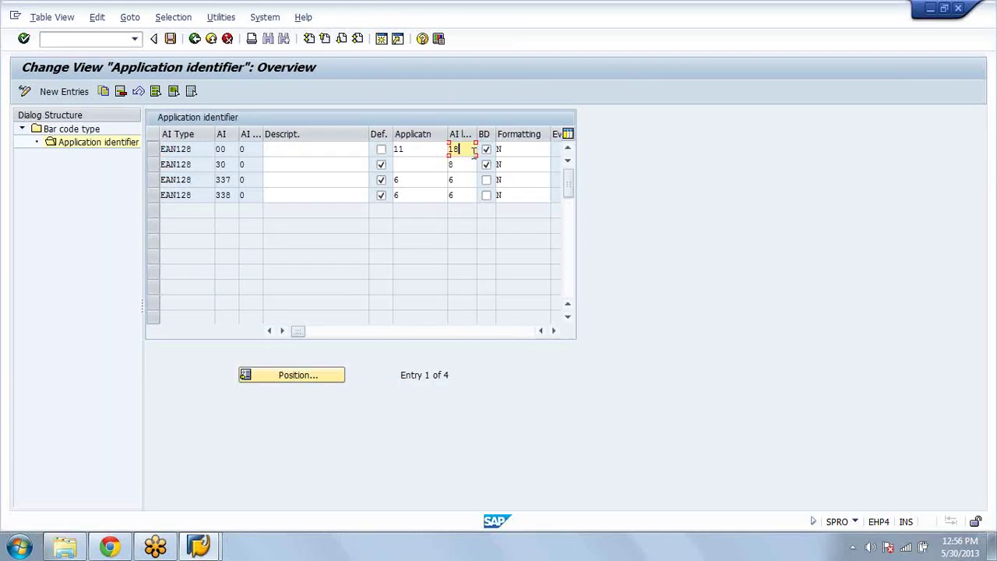
{"action": "key", "text": "Tab"}
{"action": "key", "text": "Tab"}
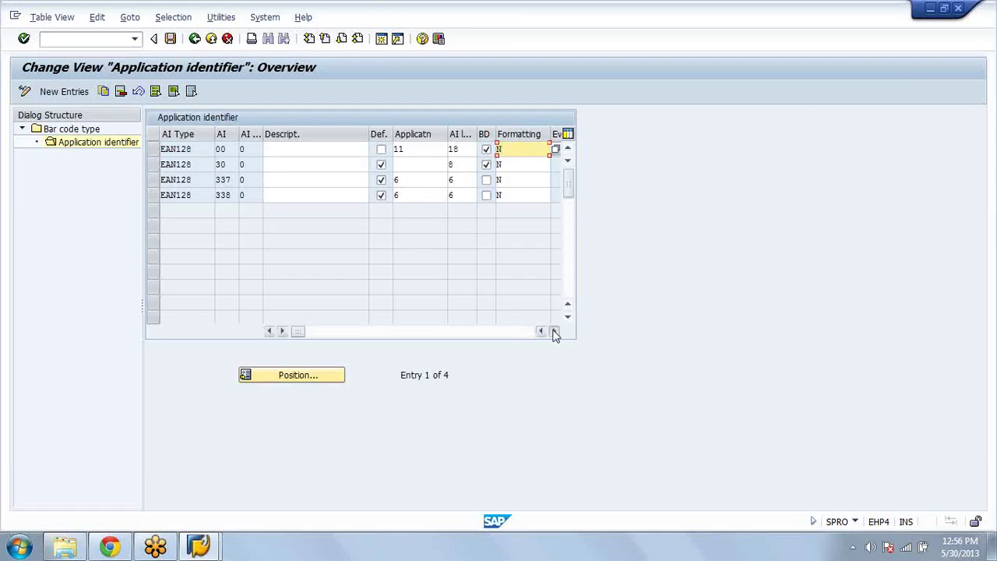
{"action": "left_click", "coordinate": [555, 330]}
{"action": "left_click", "coordinate": [555, 334]}
{"action": "left_click_drag", "start_coordinate": [332, 331], "coordinate": [429, 339]}
{"action": "left_click", "coordinate": [307, 150]}
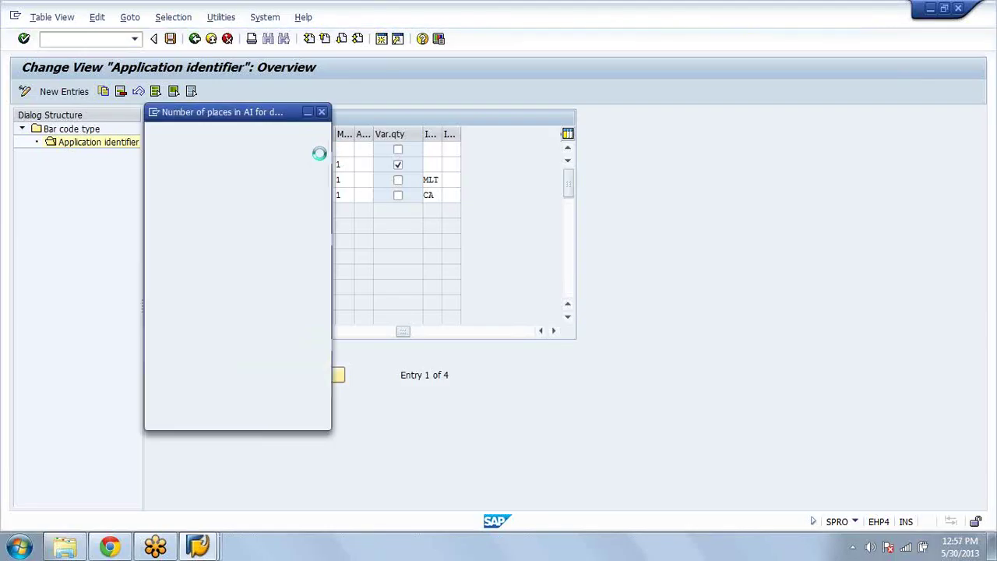
Step: Check the decimal places list (1–9), close it, and return to the Display IMG tree
{"action": "left_click_drag", "start_coordinate": [278, 115], "coordinate": [460, 70]}
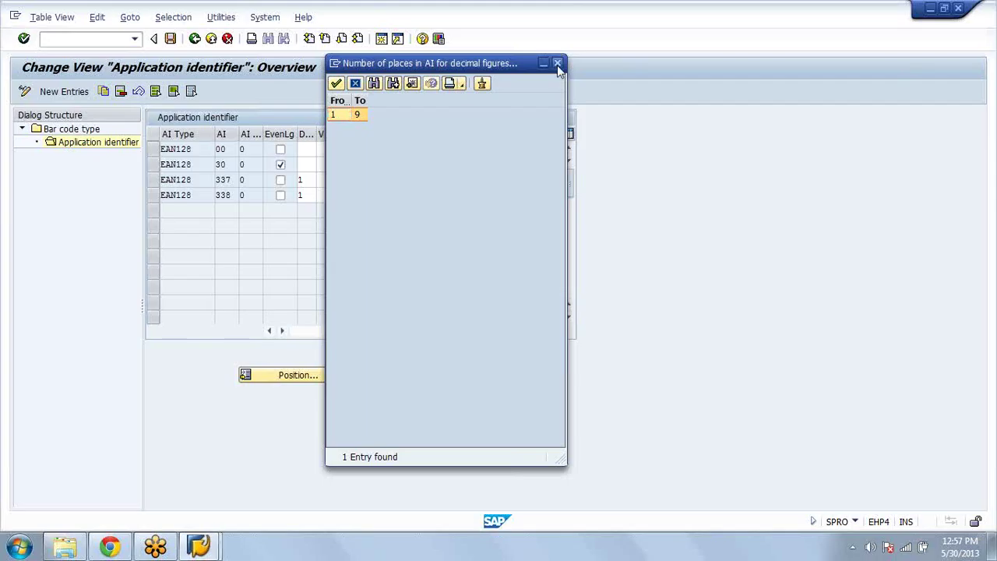
{"action": "left_click", "coordinate": [558, 65]}
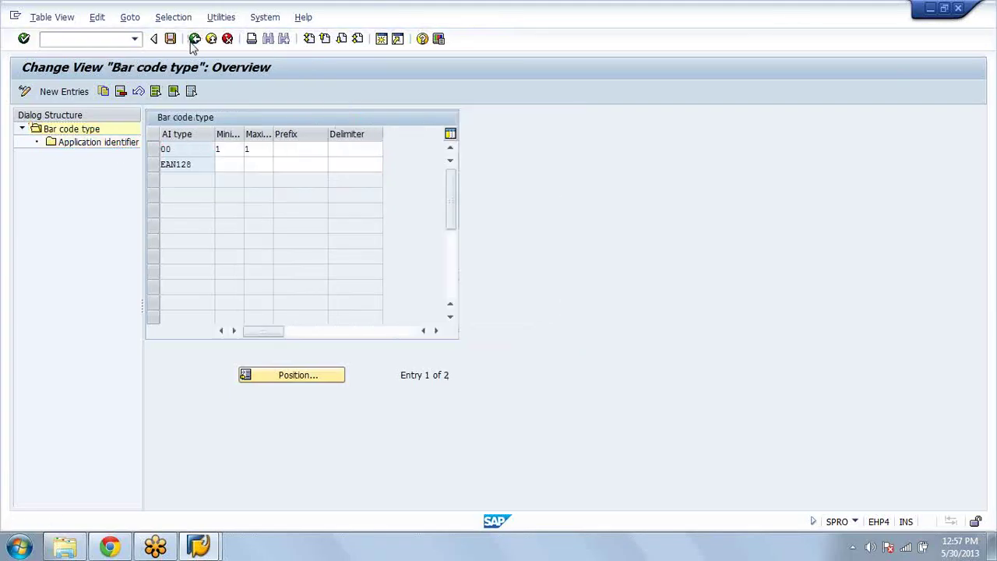
{"action": "left_click", "coordinate": [194, 39]}
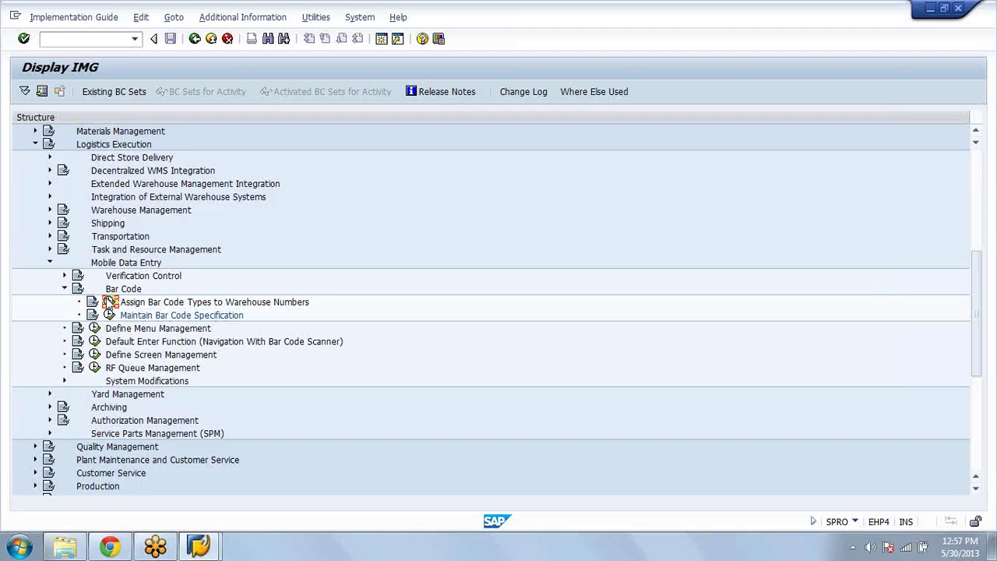
{"action": "left_click", "coordinate": [109, 301]}
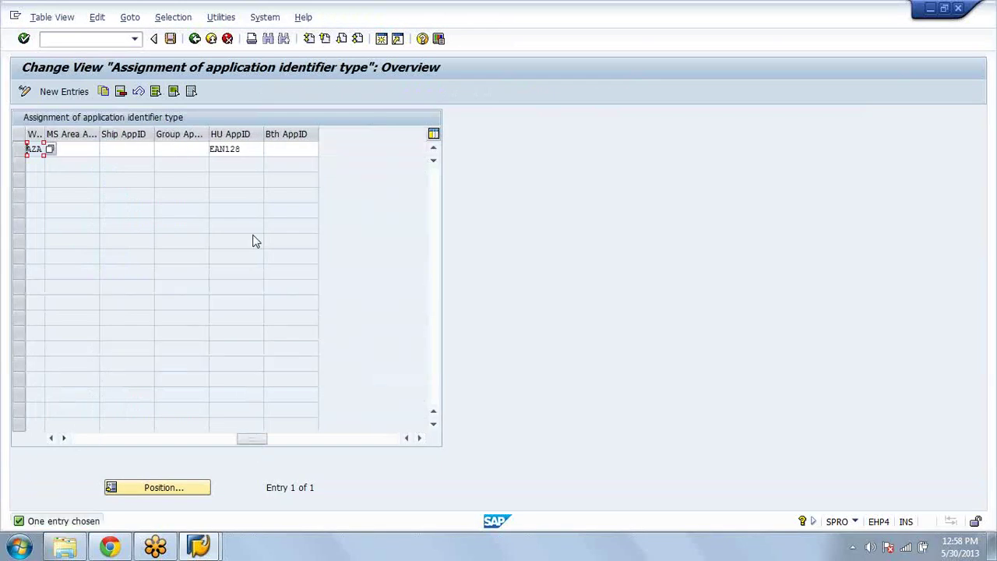
{"action": "left_click", "coordinate": [196, 39]}
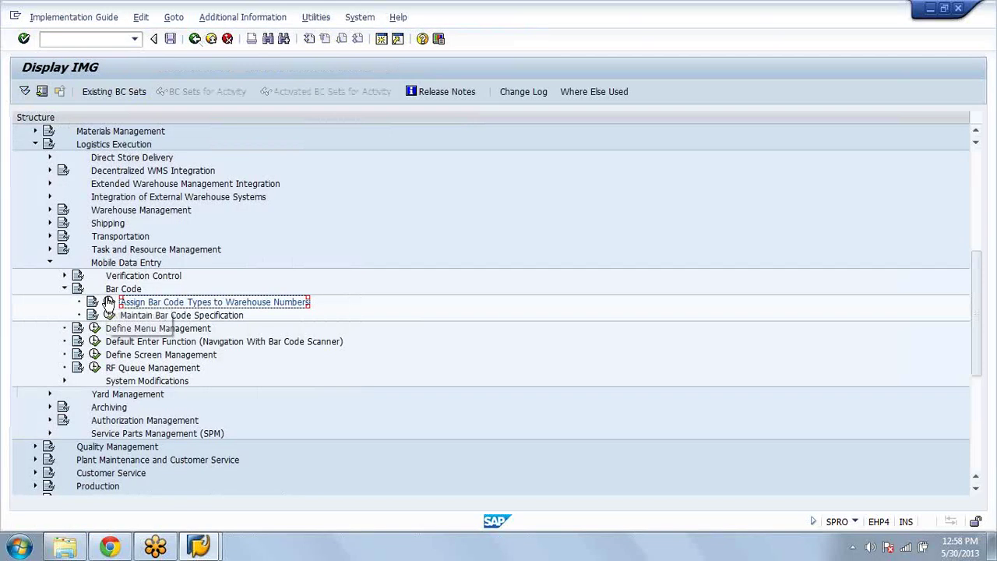
{"action": "key", "text": "Up"}
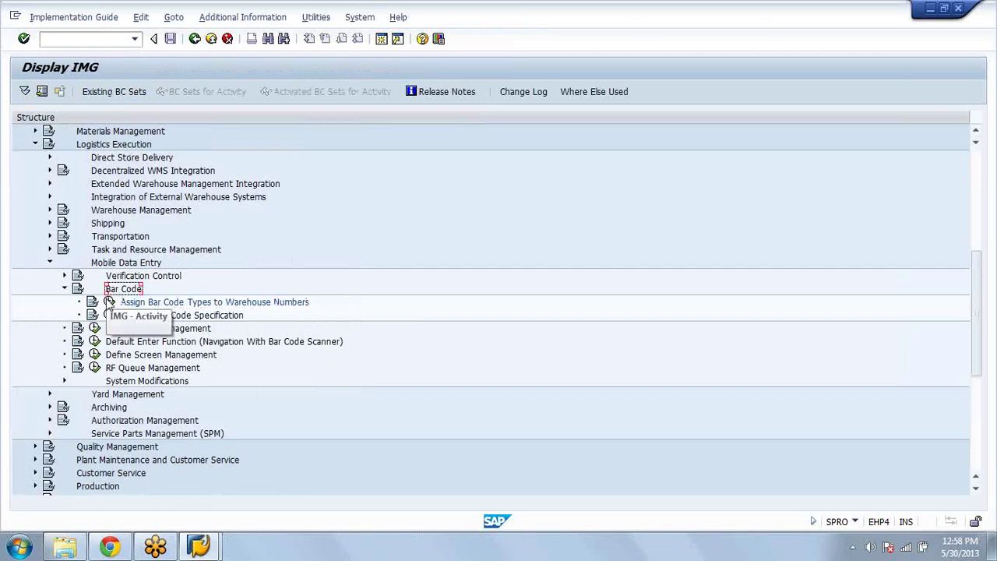
{"action": "left_click", "coordinate": [109, 303]}
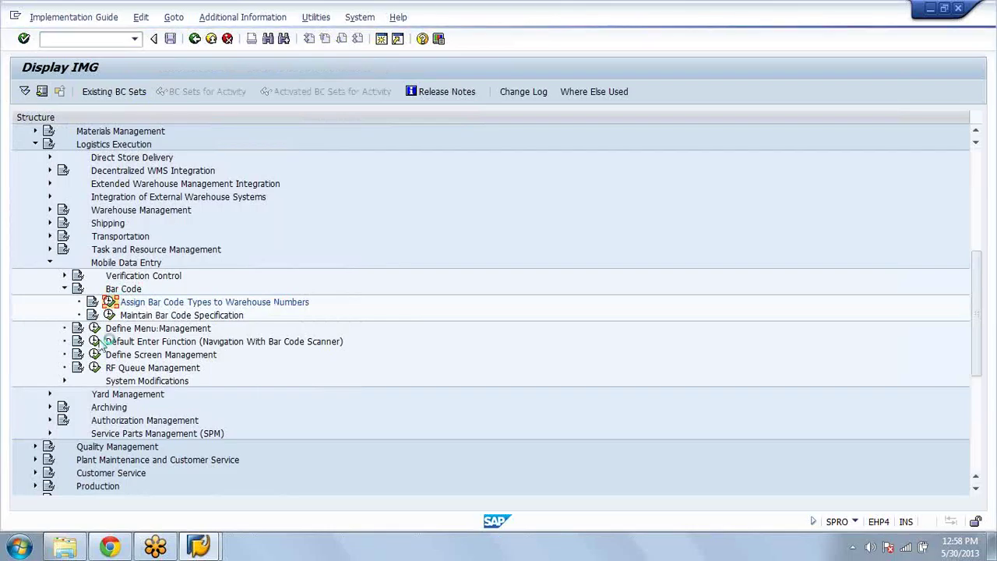
Step: Clear the HU AppID for warehouse AZA, save it to a customizing request, and go back
{"action": "double_click", "coordinate": [250, 149]}
{"action": "key", "text": "Delete"}
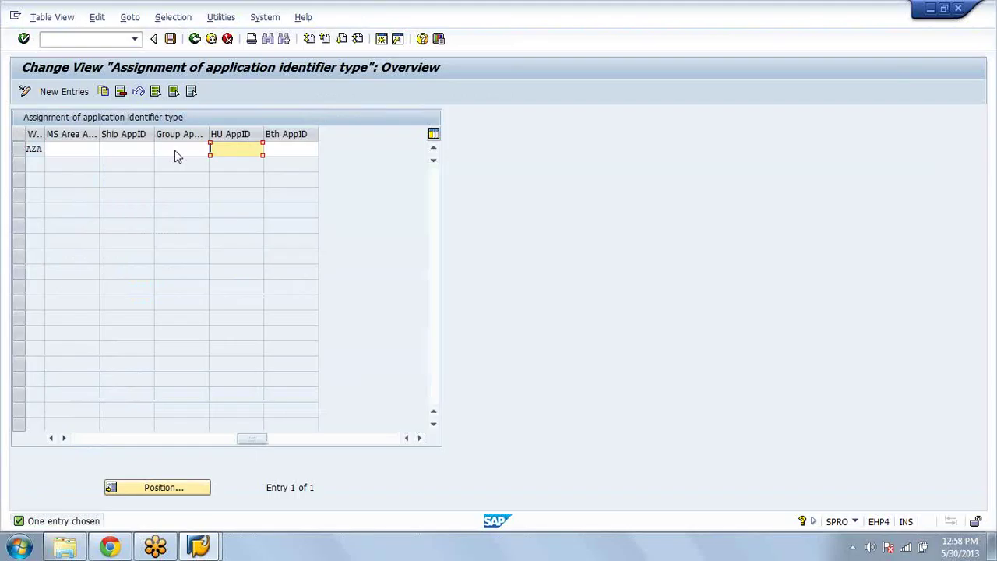
{"action": "left_click", "coordinate": [171, 39]}
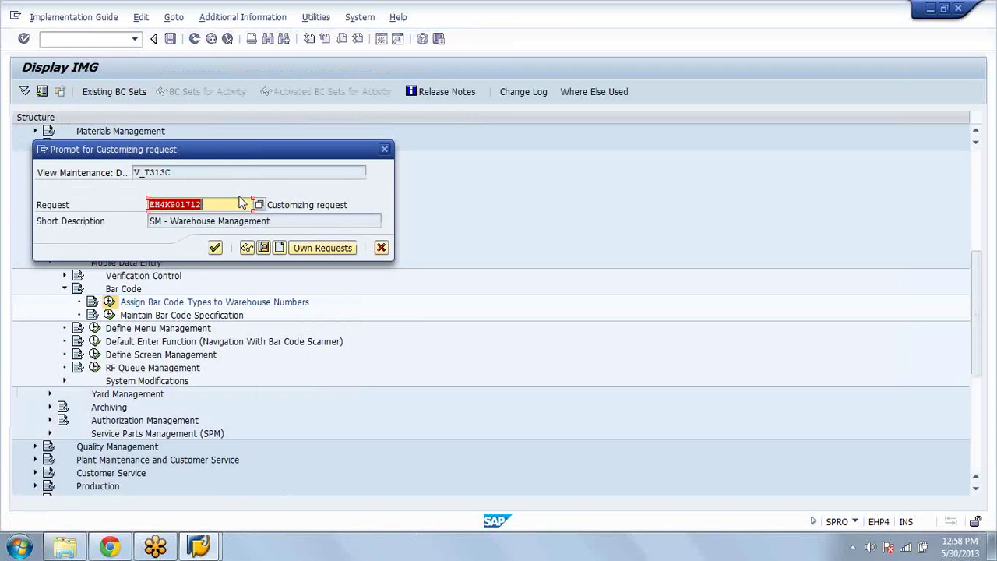
{"action": "left_click", "coordinate": [216, 247]}
{"action": "left_click", "coordinate": [196, 38]}
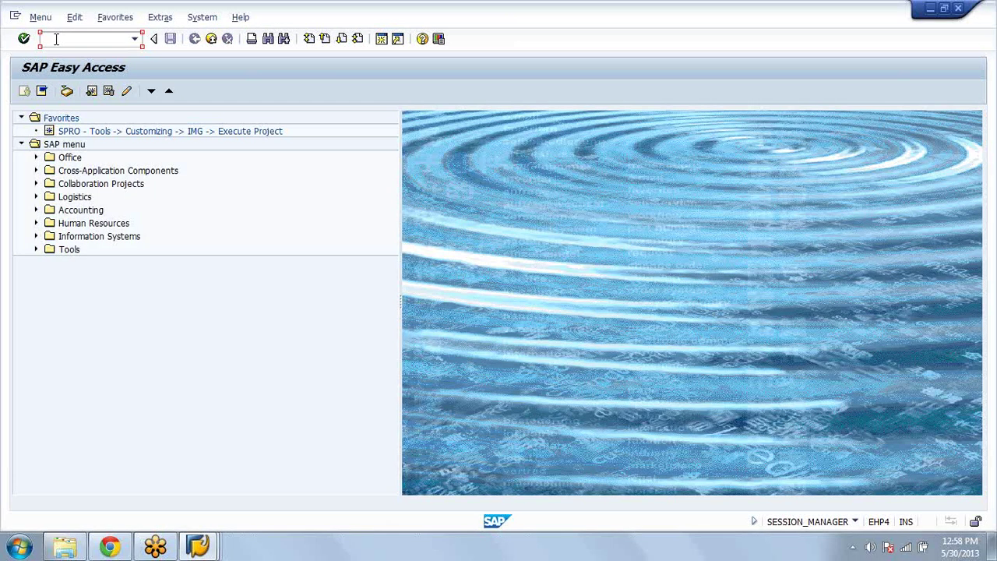
Step: Open ME21N and list 'My purchase orders' in the document overview
{"action": "type", "text": "me21"}
{"action": "key", "text": "Return"}
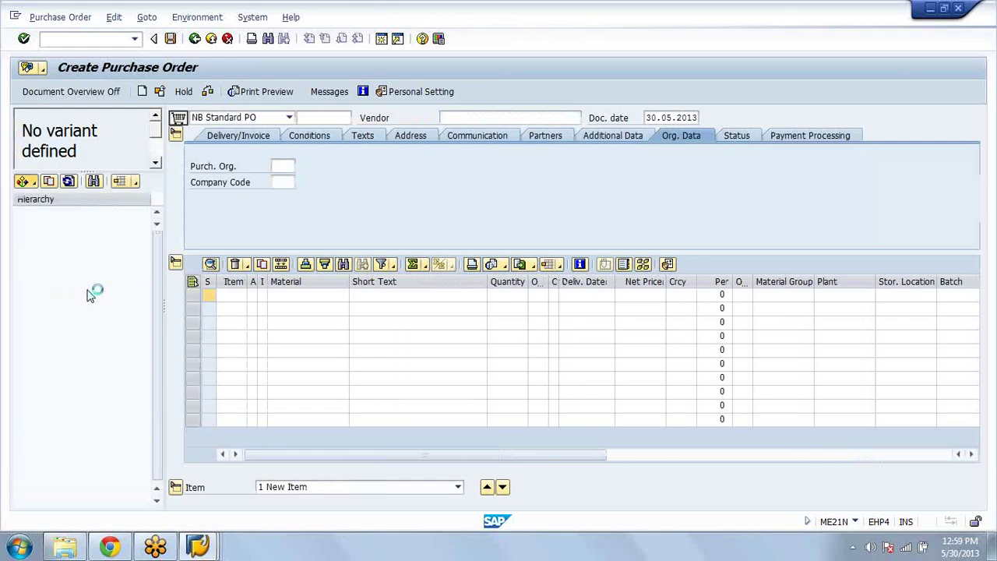
{"action": "left_click", "coordinate": [24, 181]}
{"action": "left_click", "coordinate": [76, 333]}
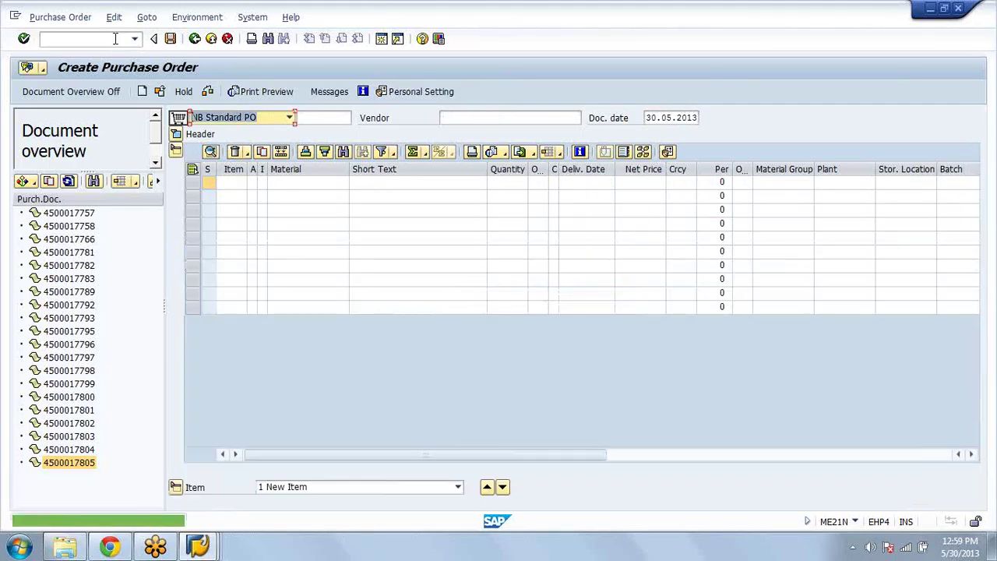
{"action": "left_click", "coordinate": [115, 39]}
Step: Save inbound delivery 180000184 together with its handling unit packing
{"action": "type", "text": "/nme23n"}
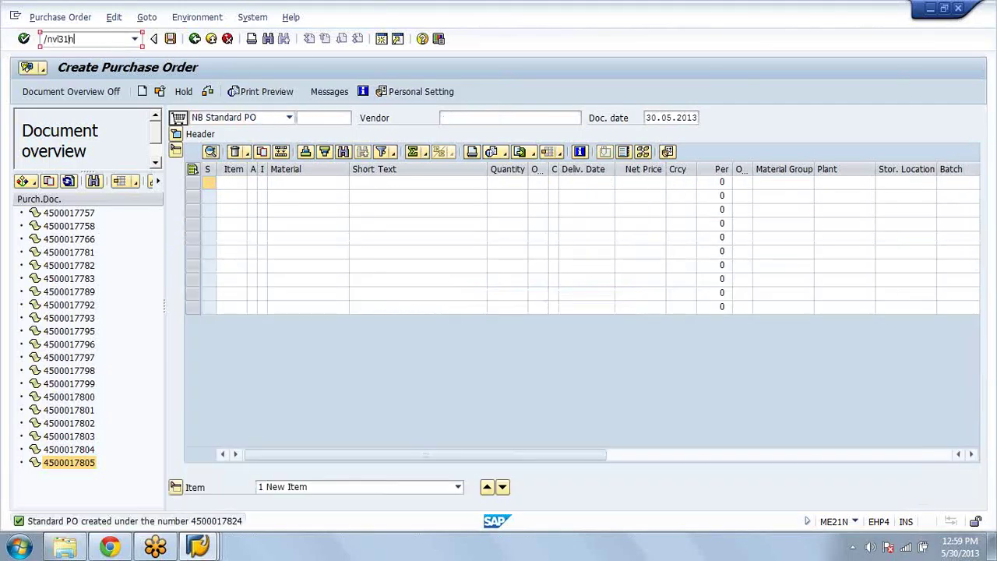
{"action": "key", "text": "Return"}
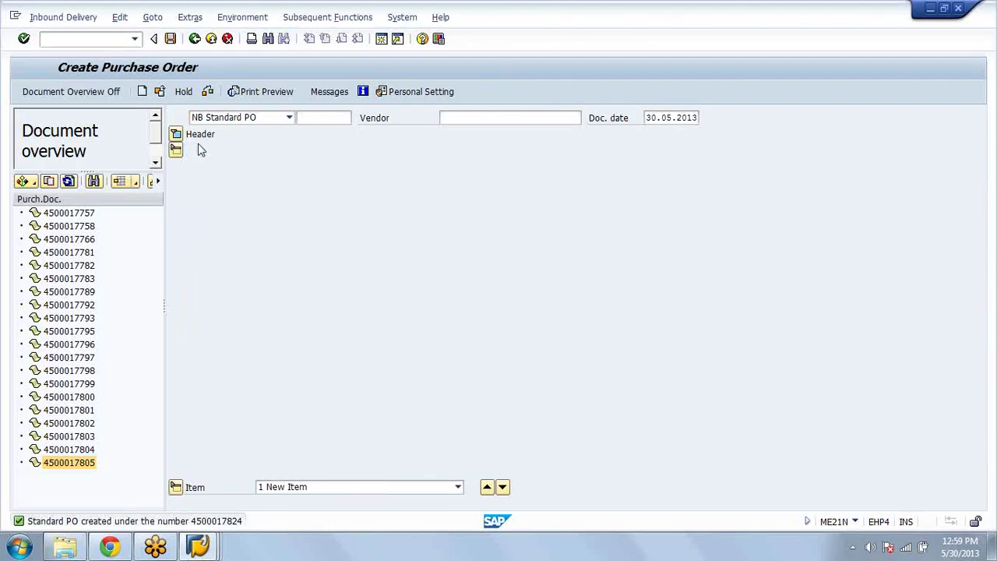
{"action": "key", "text": "Return"}
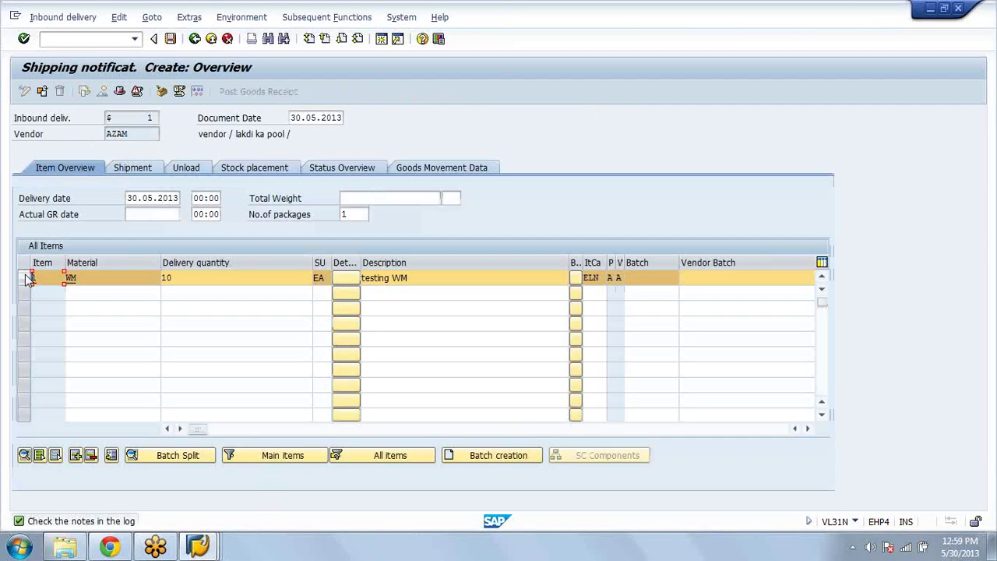
{"action": "left_click", "coordinate": [162, 92]}
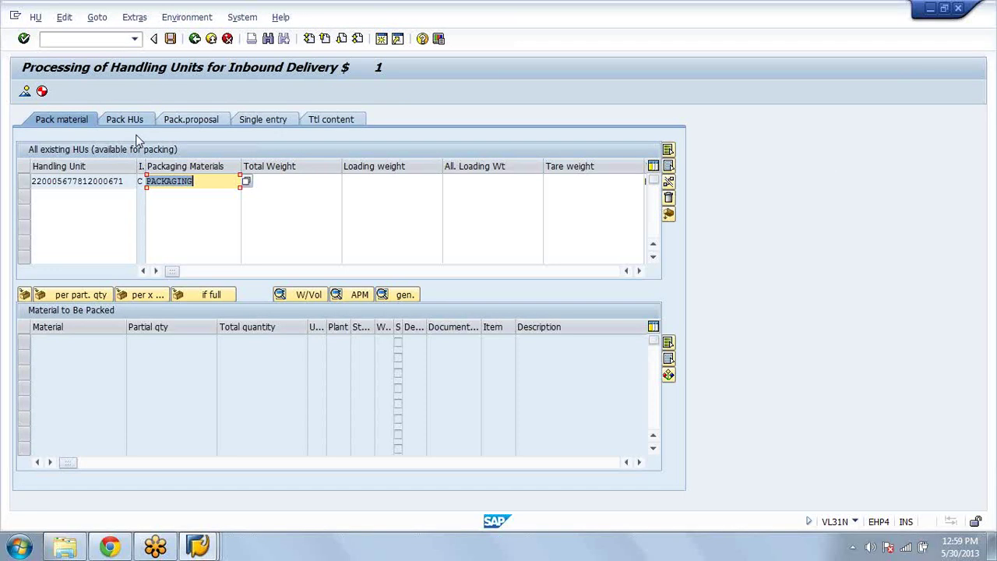
{"action": "left_click", "coordinate": [128, 121]}
Step: Display delivery 180000184 in VL32N, review its handling units, then leave it
{"action": "left_click", "coordinate": [74, 38]}
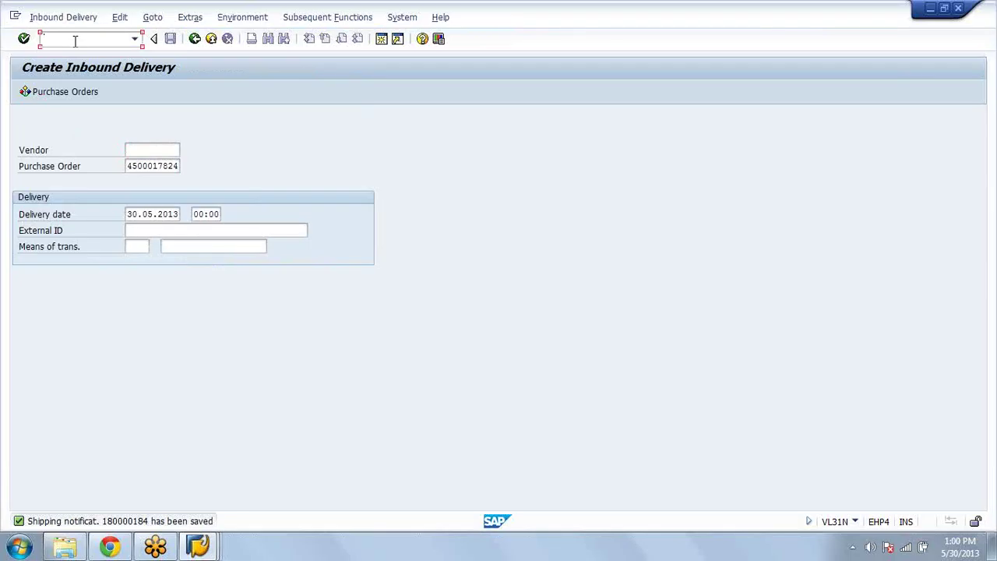
{"action": "type", "text": "/nvl32n"}
{"action": "key", "text": "Return"}
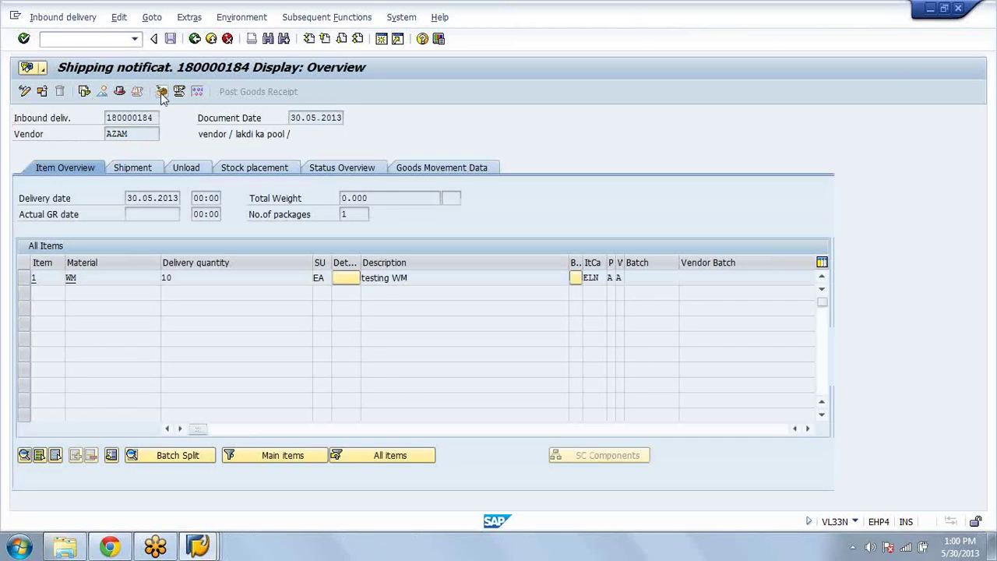
{"action": "left_click", "coordinate": [161, 91]}
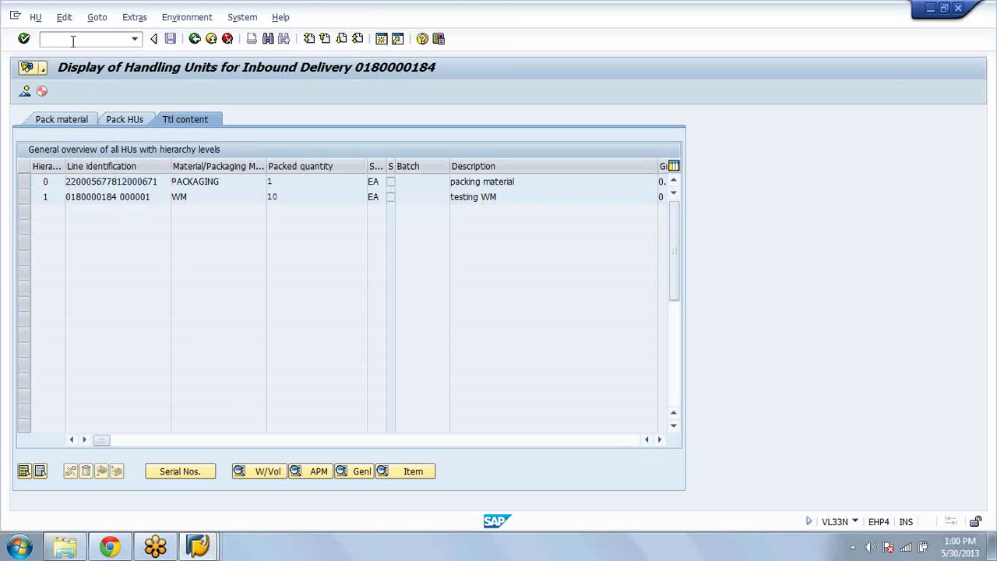
{"action": "key", "text": "shift+F3"}
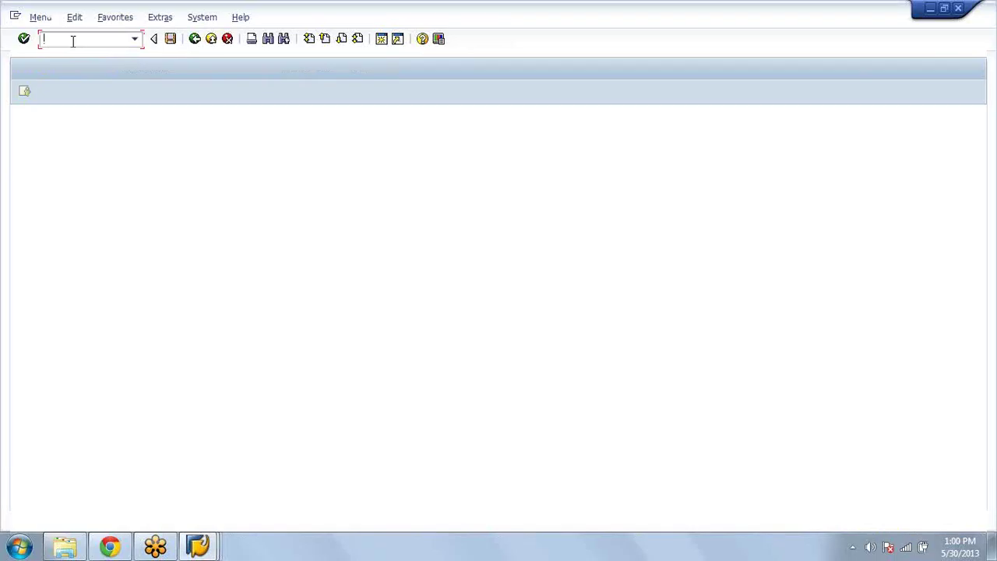
{"action": "type", "text": "LM01"}
{"action": "key", "text": "Return"}
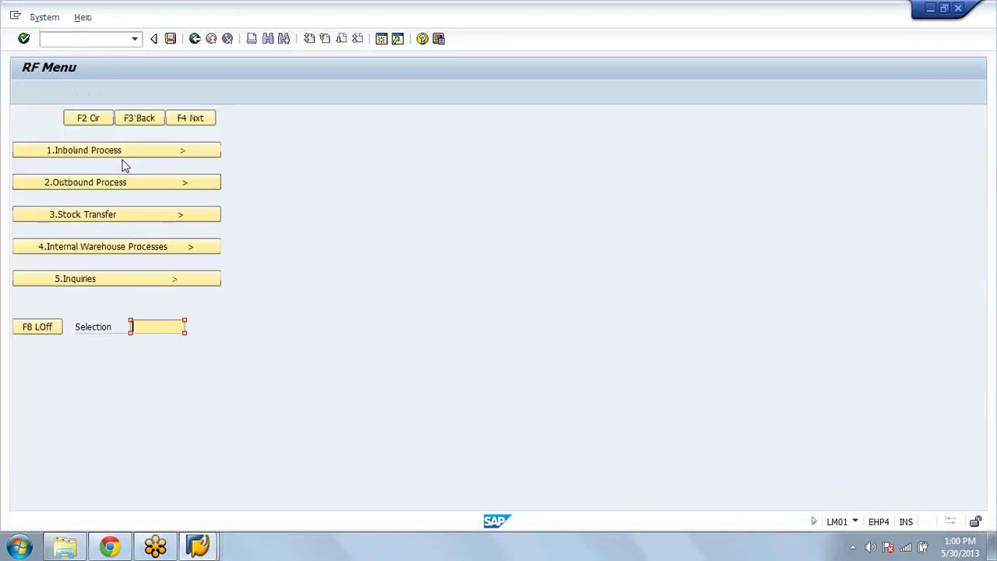
{"action": "left_click", "coordinate": [125, 156]}
{"action": "left_click", "coordinate": [115, 152]}
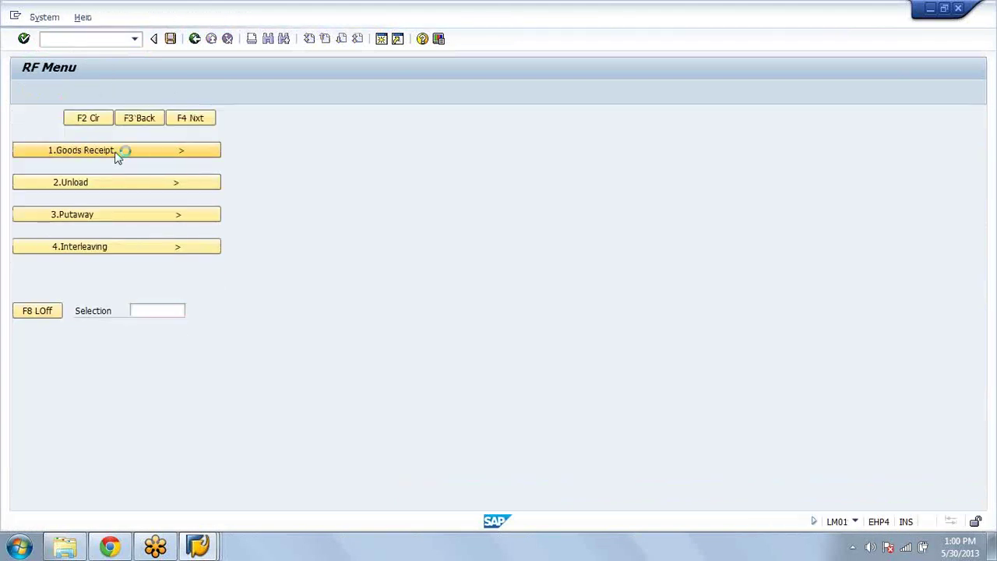
{"action": "left_click", "coordinate": [120, 182]}
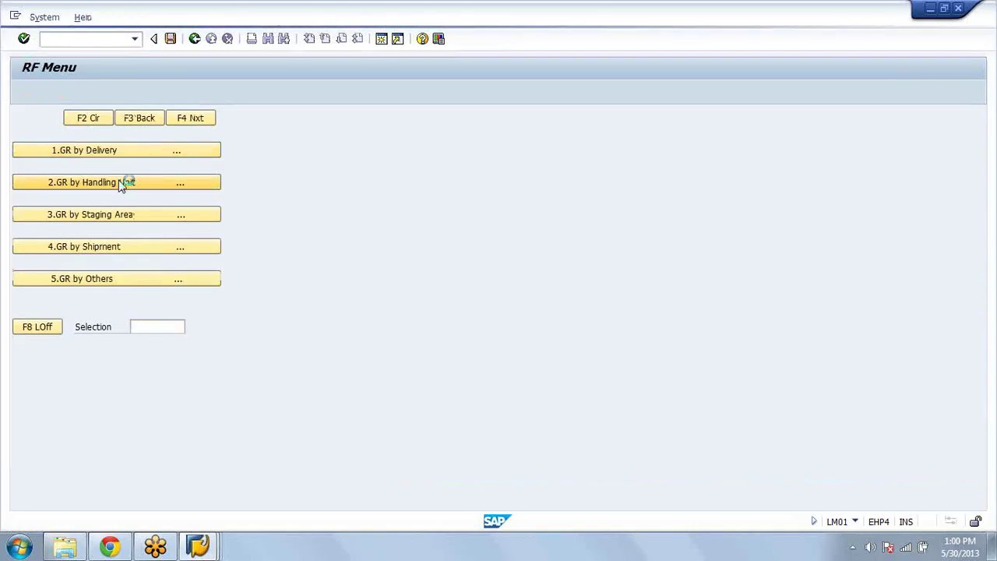
{"action": "type", "text": "220005677812000671"}
{"action": "left_click", "coordinate": [211, 126]}
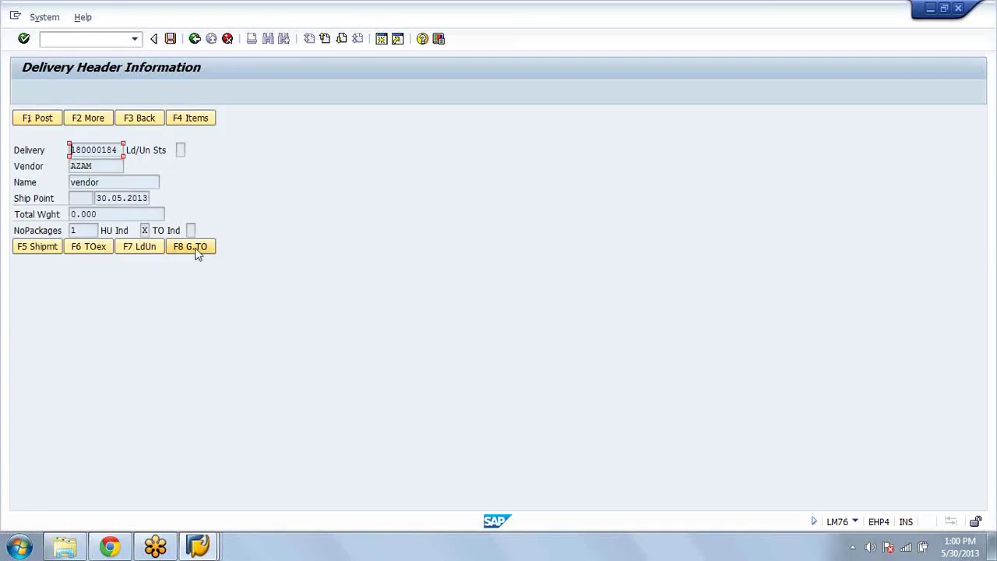
{"action": "left_click", "coordinate": [195, 247]}
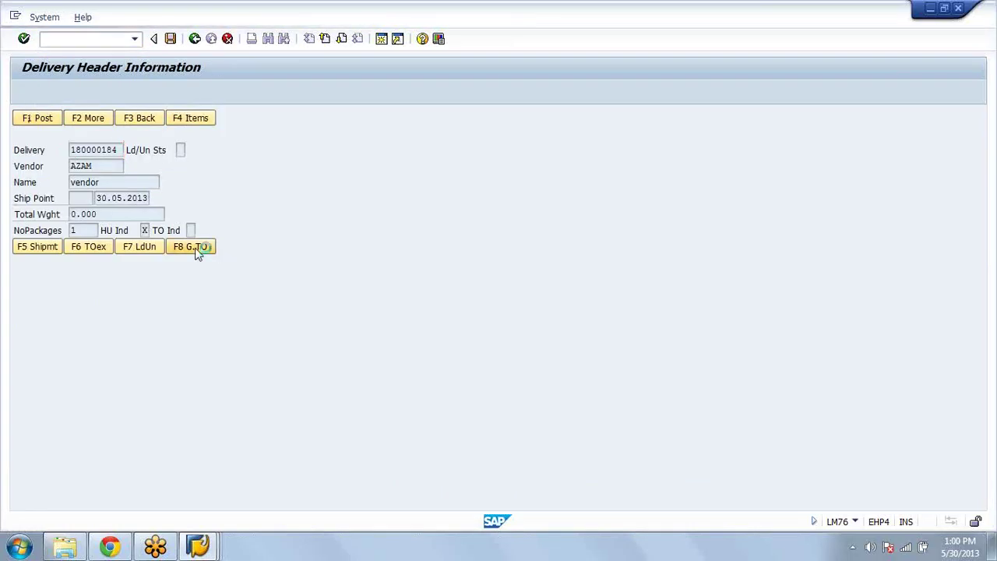
{"action": "left_click", "coordinate": [52, 232]}
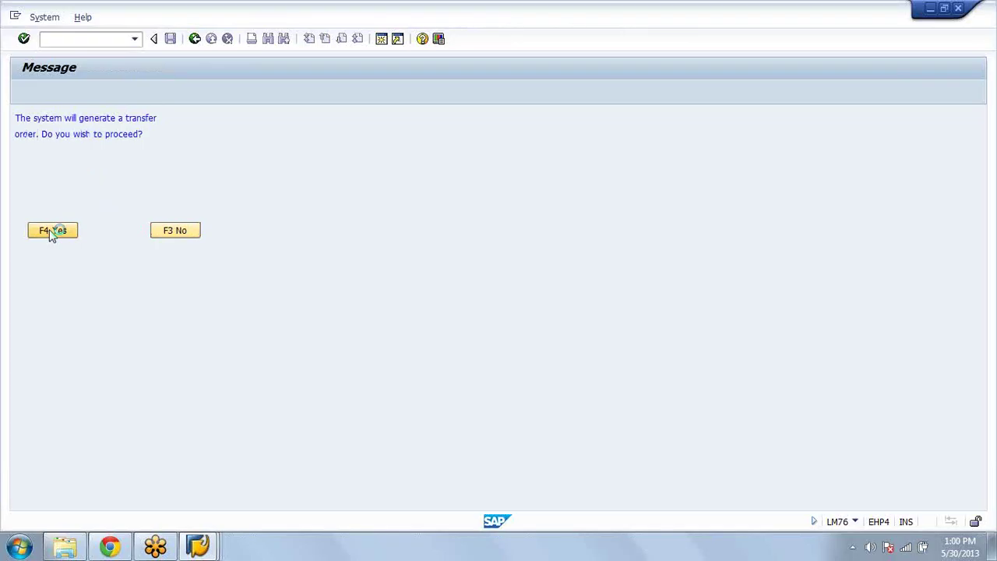
{"action": "left_click", "coordinate": [117, 229]}
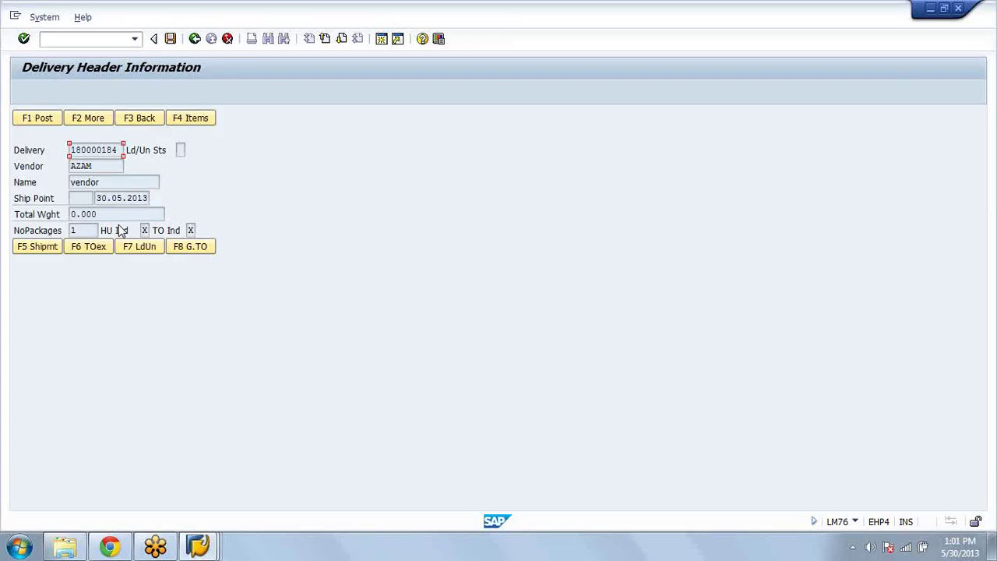
{"action": "left_click", "coordinate": [227, 39]}
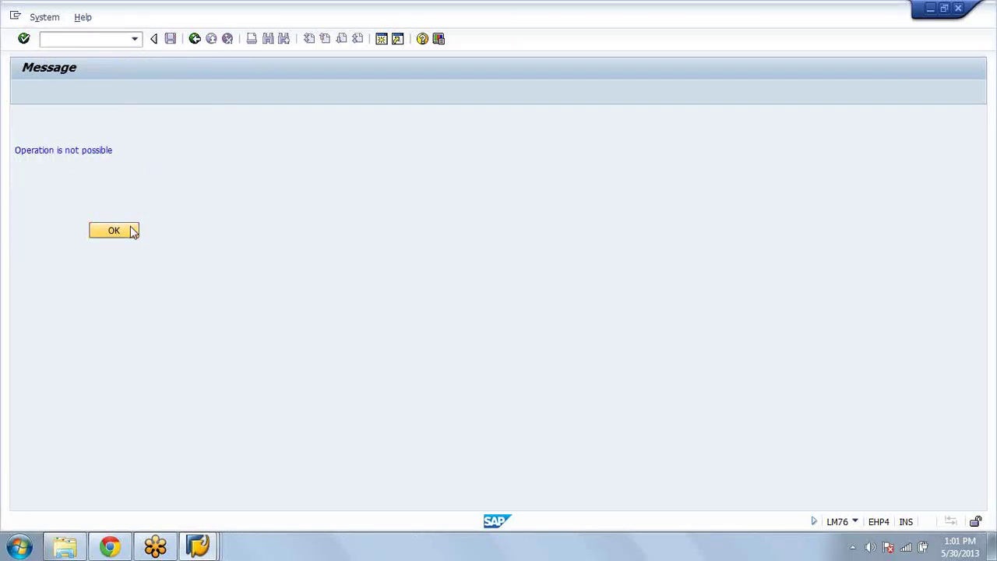
{"action": "left_click", "coordinate": [130, 230]}
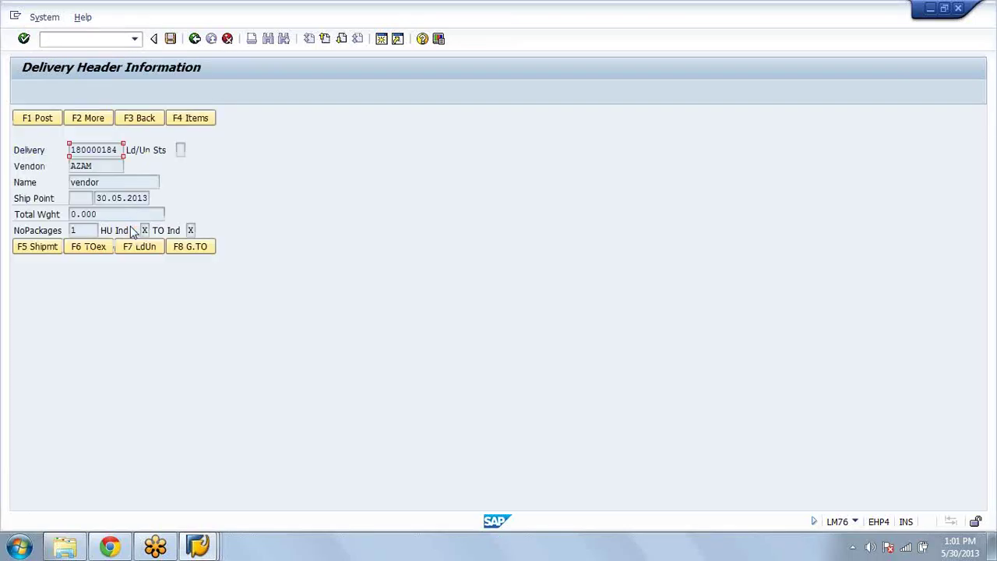
{"action": "left_click", "coordinate": [140, 122]}
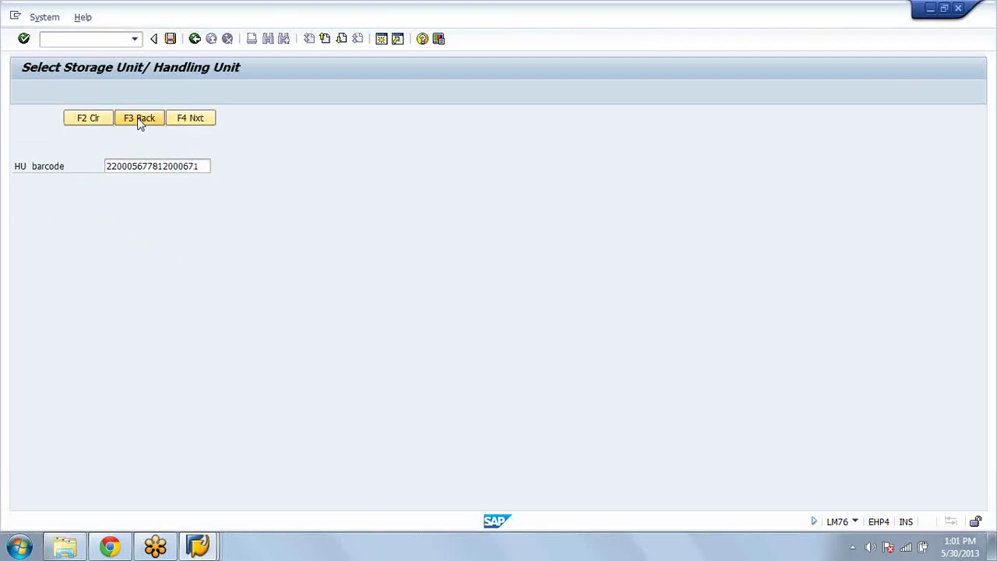
{"action": "left_click", "coordinate": [140, 118]}
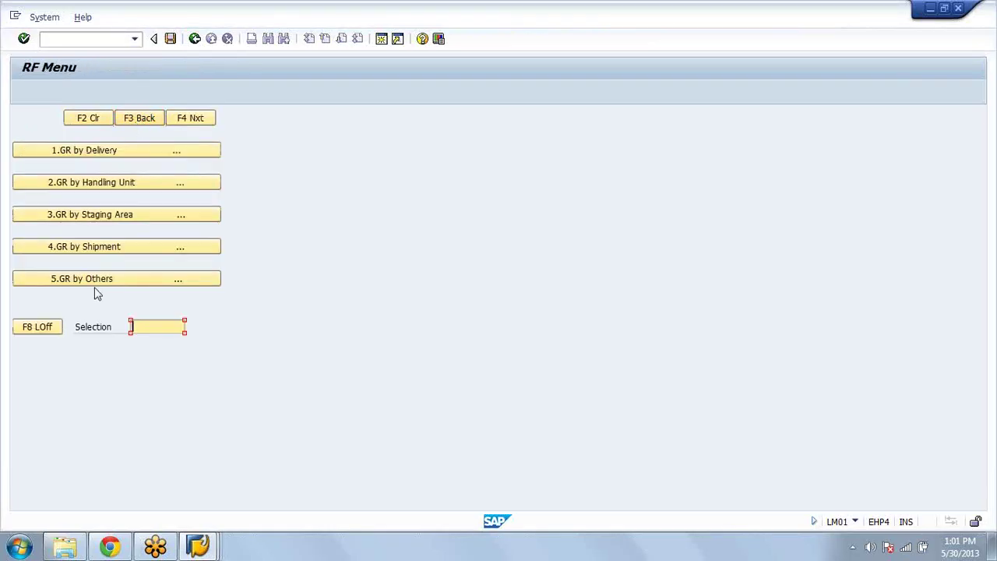
Step: Log off the RF menu and return to the handling units display, checking the PACKAGING and WM rows
{"action": "left_click", "coordinate": [36, 332]}
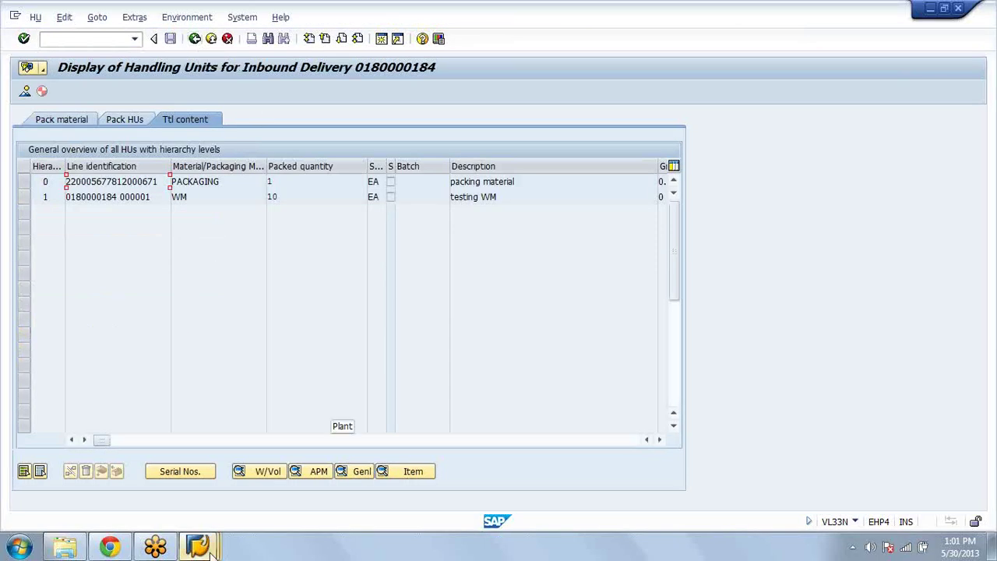
{"action": "left_click", "coordinate": [209, 550]}
{"action": "left_click", "coordinate": [209, 550]}
{"action": "left_click", "coordinate": [194, 198]}
{"action": "left_click_drag", "start_coordinate": [248, 178], "coordinate": [133, 171]}
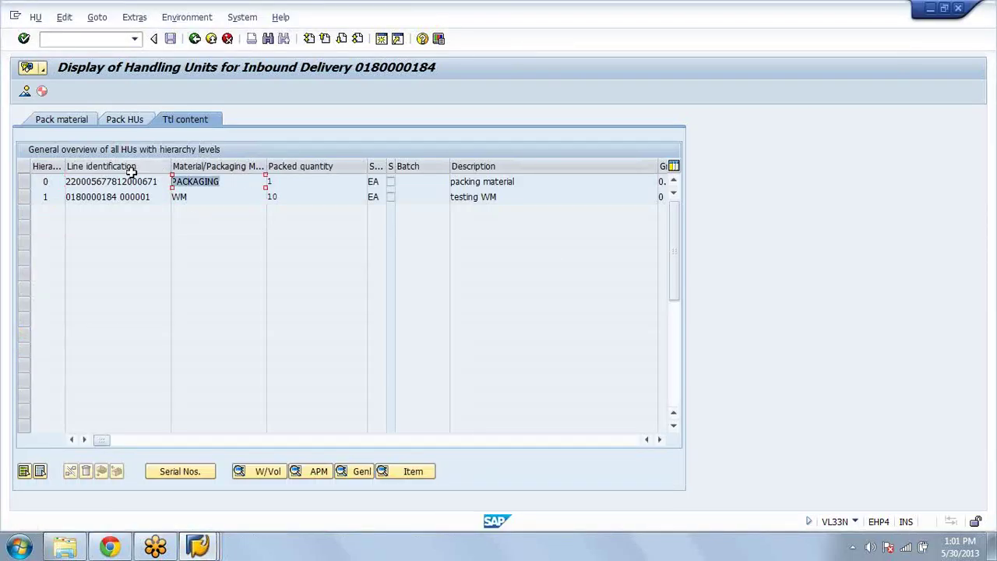
{"action": "left_click", "coordinate": [197, 196]}
{"action": "double_click", "coordinate": [225, 181]}
{"action": "left_click", "coordinate": [188, 200]}
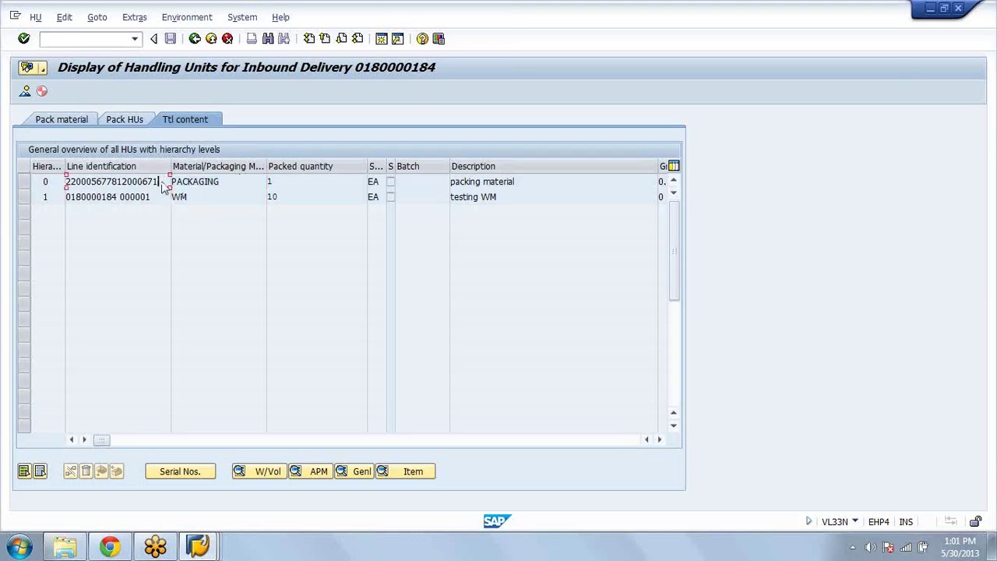
{"action": "right_click", "coordinate": [163, 185]}
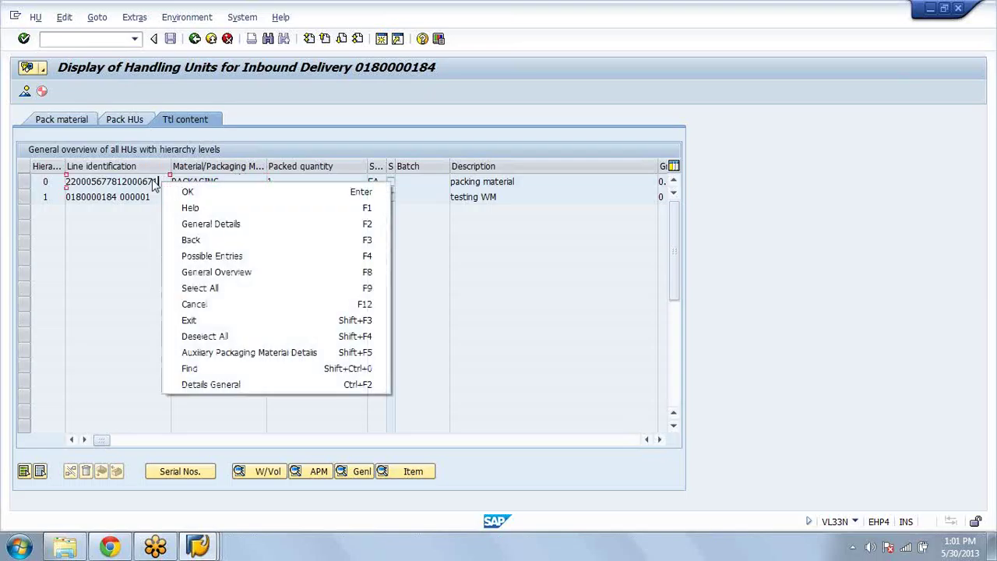
{"action": "left_click", "coordinate": [159, 182]}
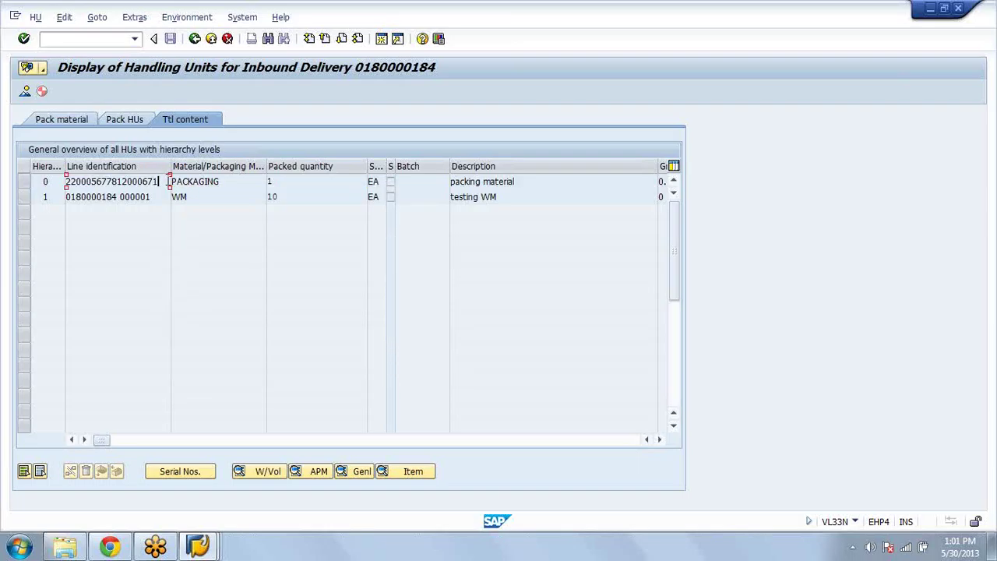
{"action": "left_click_drag", "start_coordinate": [168, 181], "coordinate": [64, 181]}
{"action": "left_click", "coordinate": [87, 196]}
{"action": "left_click_drag", "start_coordinate": [102, 181], "coordinate": [68, 183]}
{"action": "type", "text": "2200066"}
{"action": "left_click_drag", "start_coordinate": [102, 181], "coordinate": [161, 184]}
{"action": "left_click", "coordinate": [162, 185]}
{"action": "double_click", "coordinate": [109, 182]}
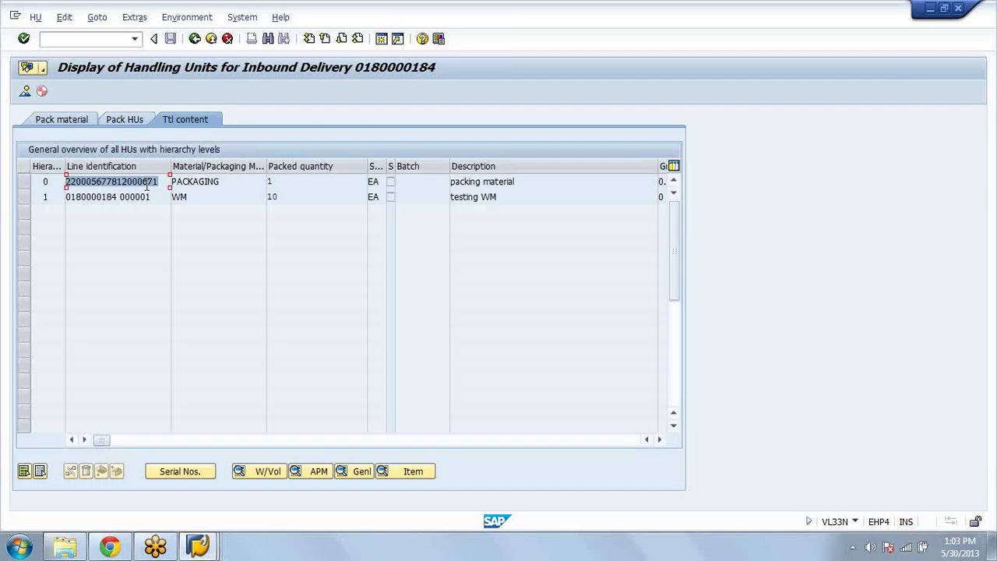
{"action": "left_click_drag", "start_coordinate": [159, 182], "coordinate": [117, 183]}
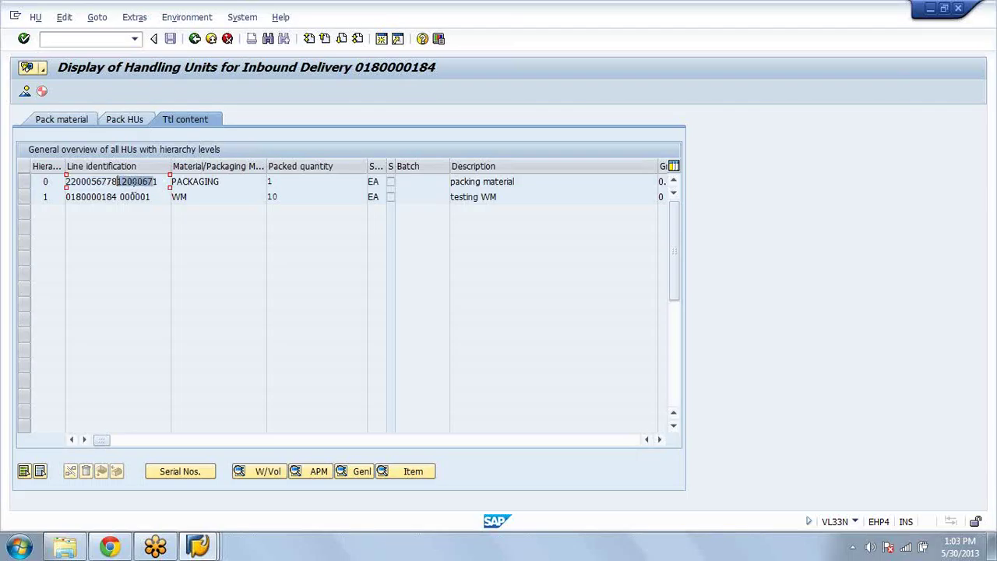
{"action": "double_click", "coordinate": [156, 182]}
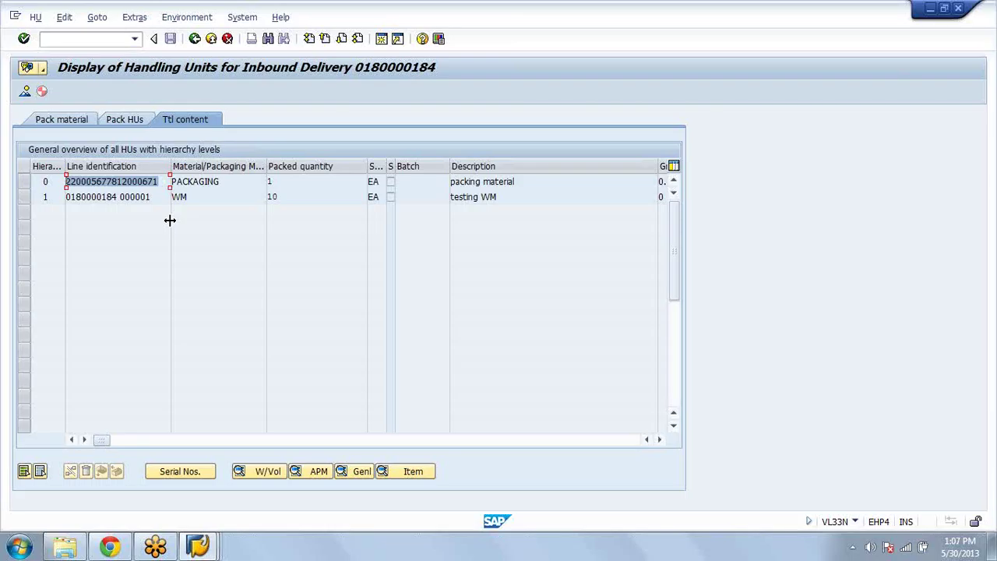
{"action": "left_click", "coordinate": [162, 182]}
{"action": "left_click_drag", "start_coordinate": [163, 181], "coordinate": [3, 196]}
{"action": "left_click", "coordinate": [162, 182]}
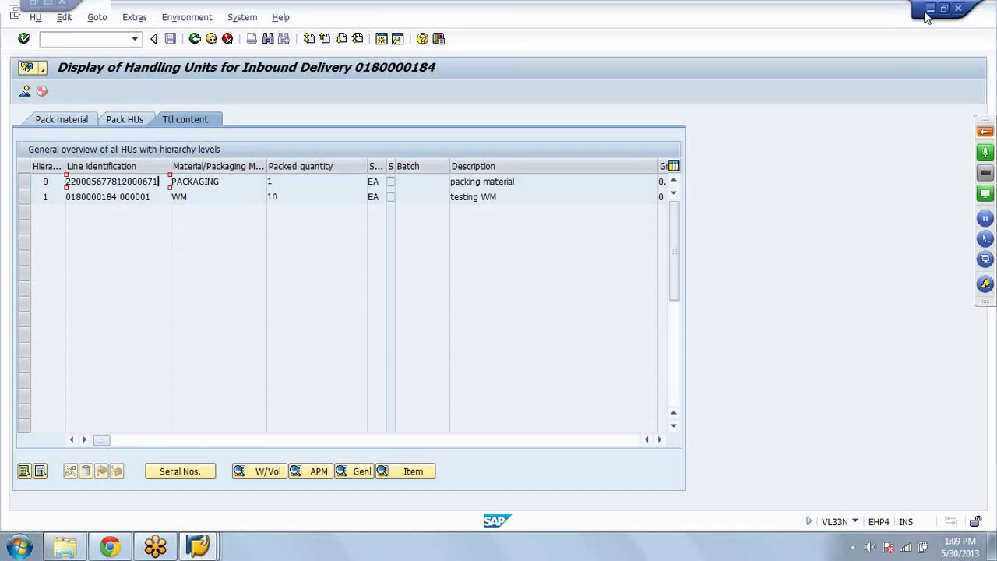
{"action": "left_click", "coordinate": [929, 11]}
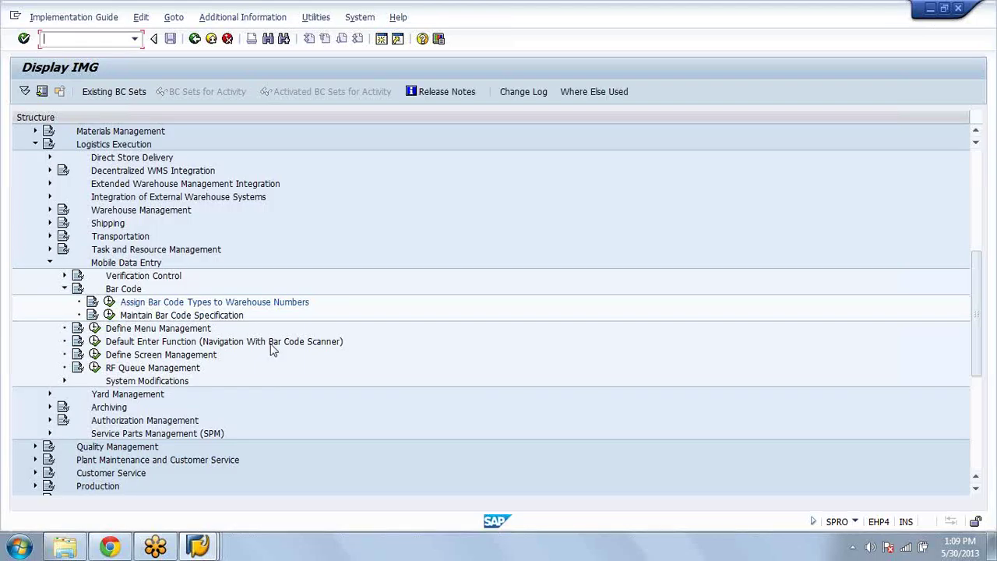
{"action": "key", "text": "alt+Tab"}
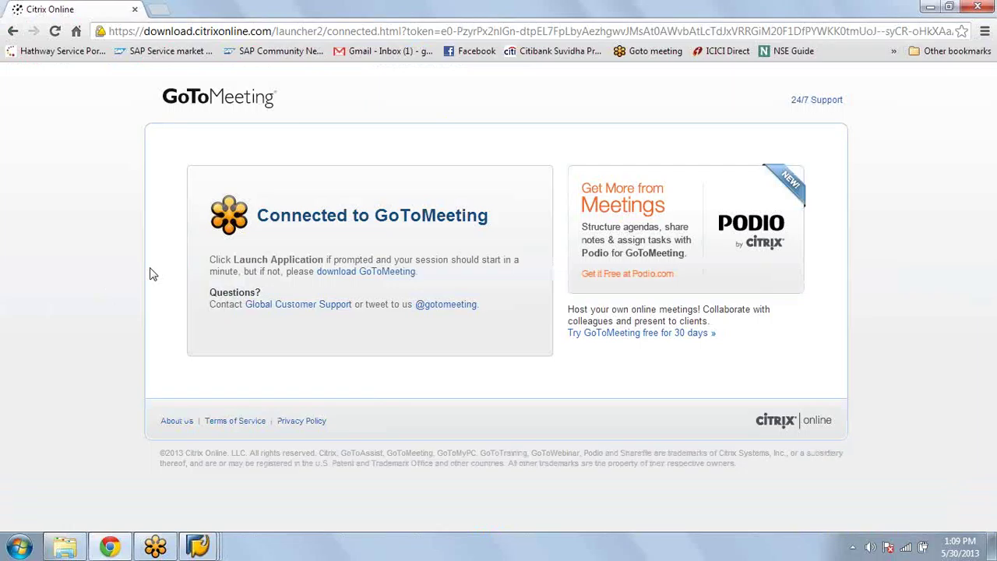
Step: Open mail.google.com in a new Chrome tab, then minimize the browser to reveal Display IMG
{"action": "key", "text": "ctrl+t"}
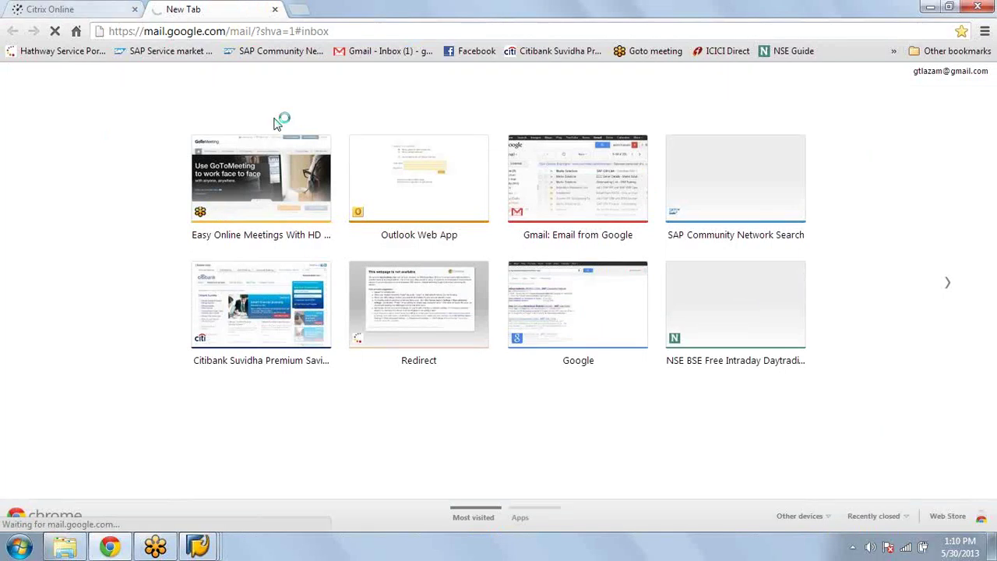
{"action": "left_click", "coordinate": [931, 7]}
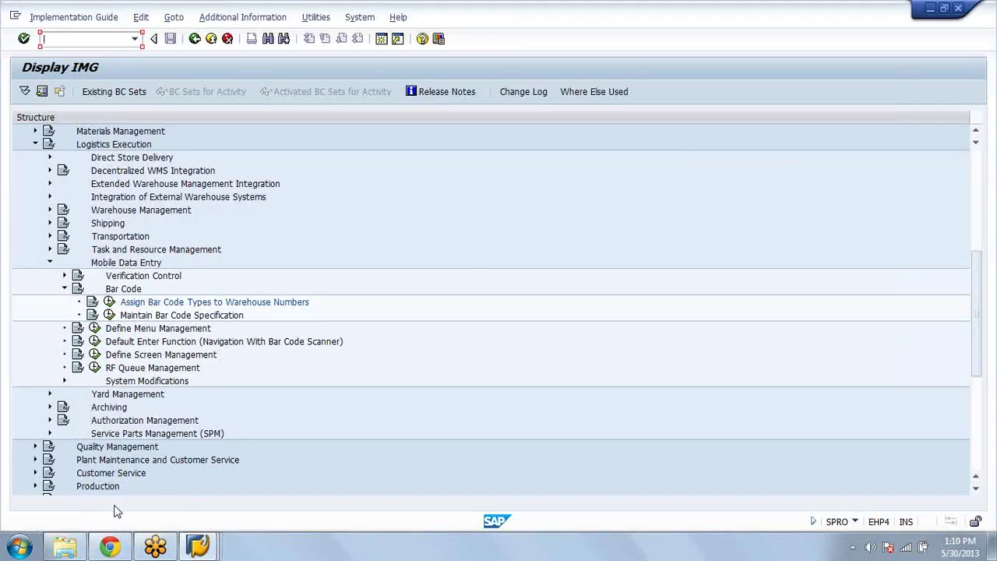
Step: Restore the Chrome window from the taskbar over the SAP Display IMG screen
{"action": "left_click", "coordinate": [113, 547]}
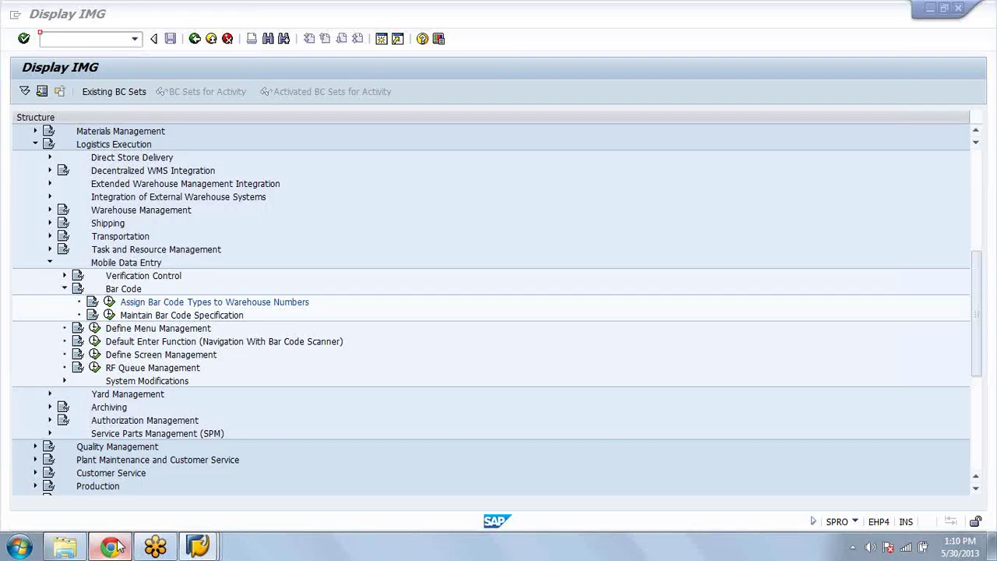
{"action": "left_click", "coordinate": [111, 547]}
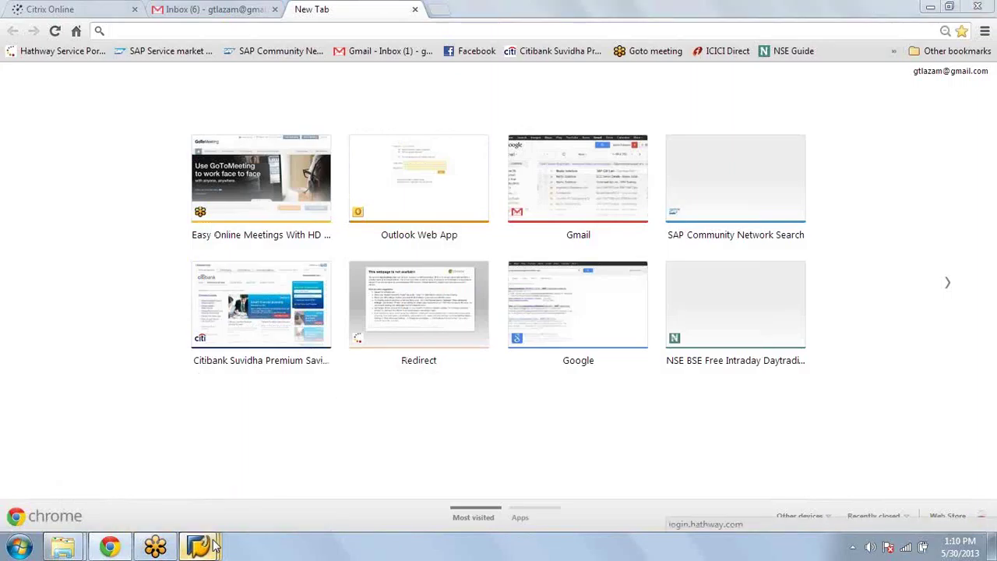
Step: Bring Chrome forward on the Gmail inbox tab, now showing 6 unread messages
{"action": "left_click", "coordinate": [111, 547]}
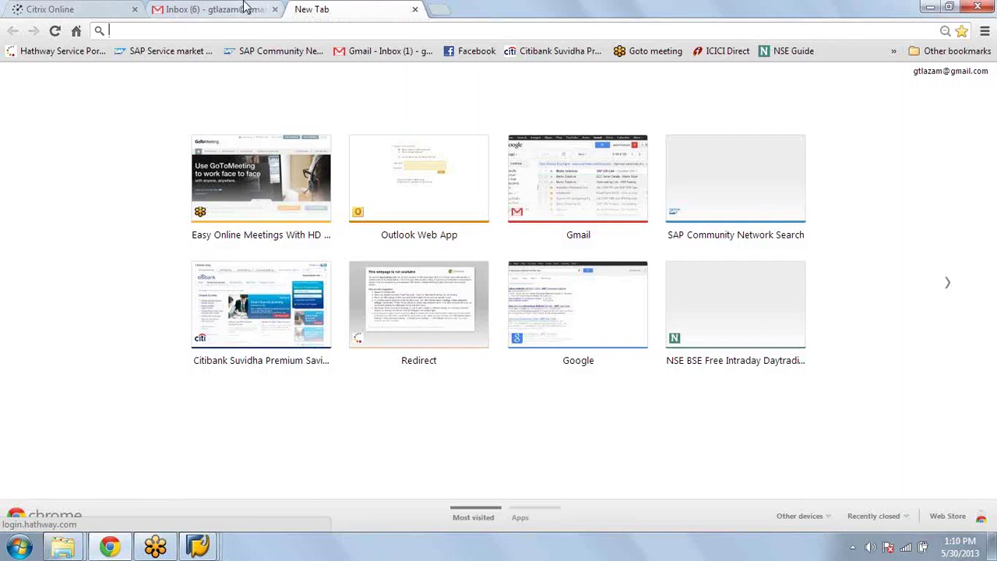
{"action": "left_click", "coordinate": [246, 8]}
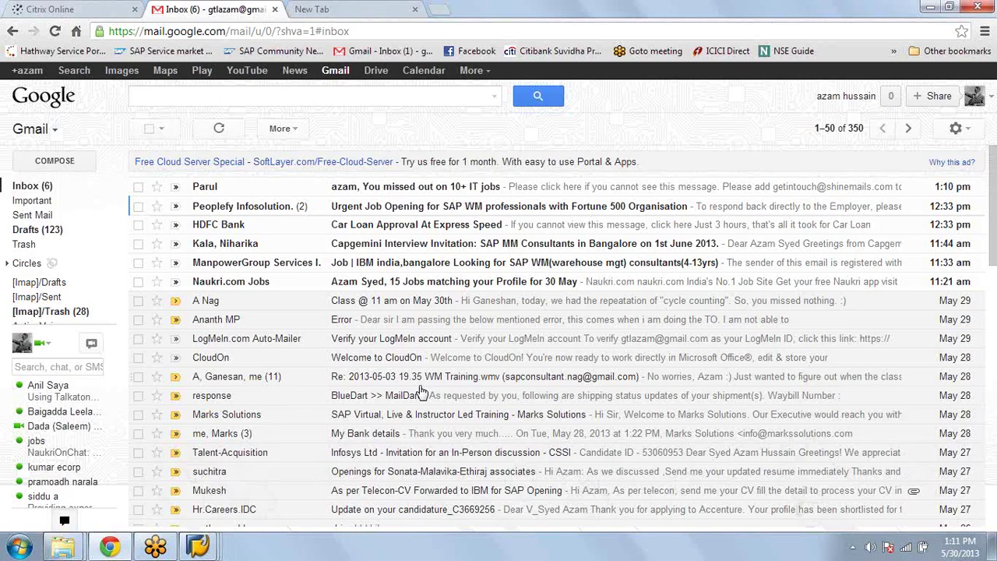
Step: Scroll the inbox and open the 'Points to discuss' email listing IM/WM skills
{"action": "scroll", "coordinate": [421, 392], "scroll_direction": "down", "scroll_amount": 5}
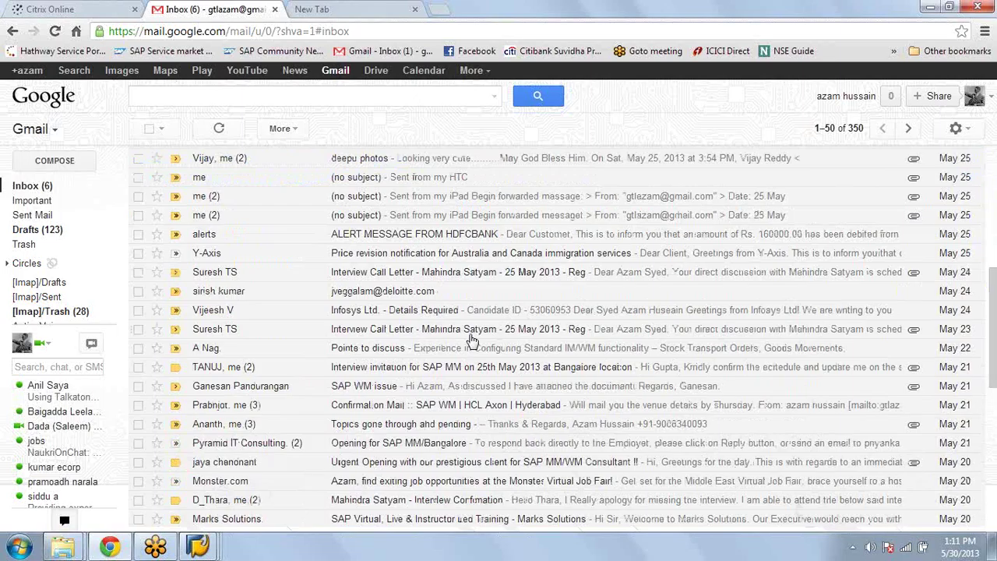
{"action": "left_click", "coordinate": [472, 343]}
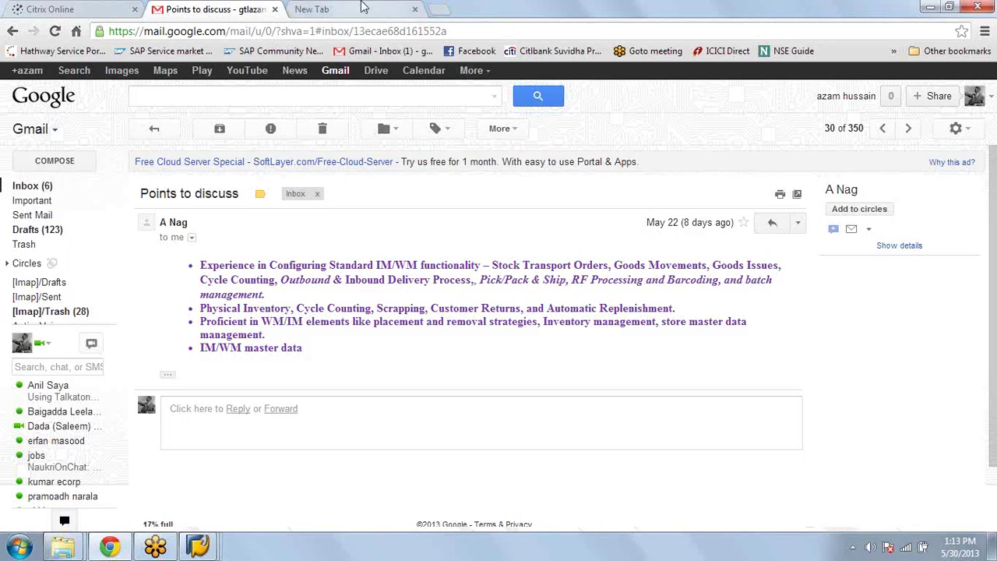
{"action": "left_click", "coordinate": [362, 7]}
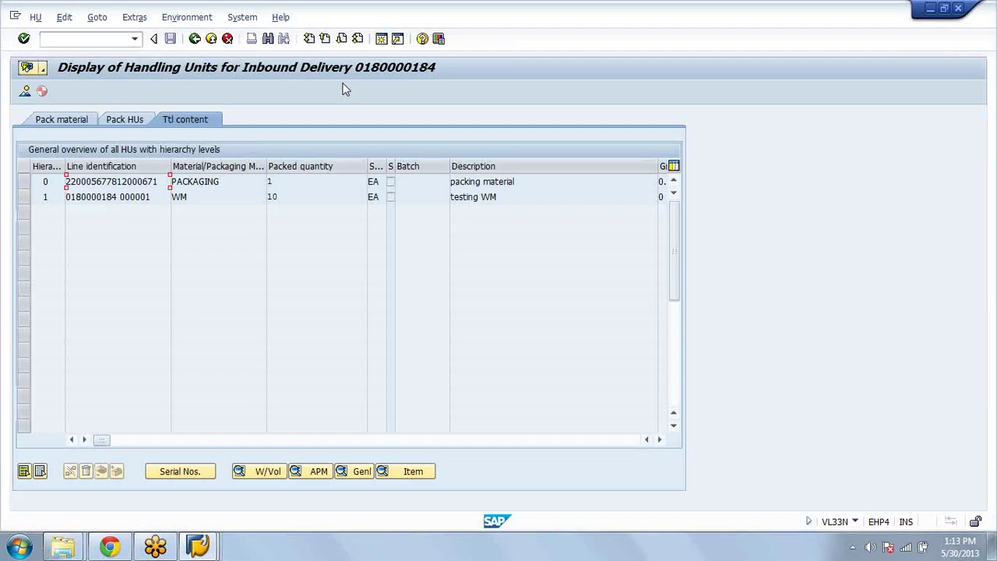
{"action": "left_click", "coordinate": [109, 39]}
{"action": "type", "text": "/nme23n"}
{"action": "key", "text": "Return"}
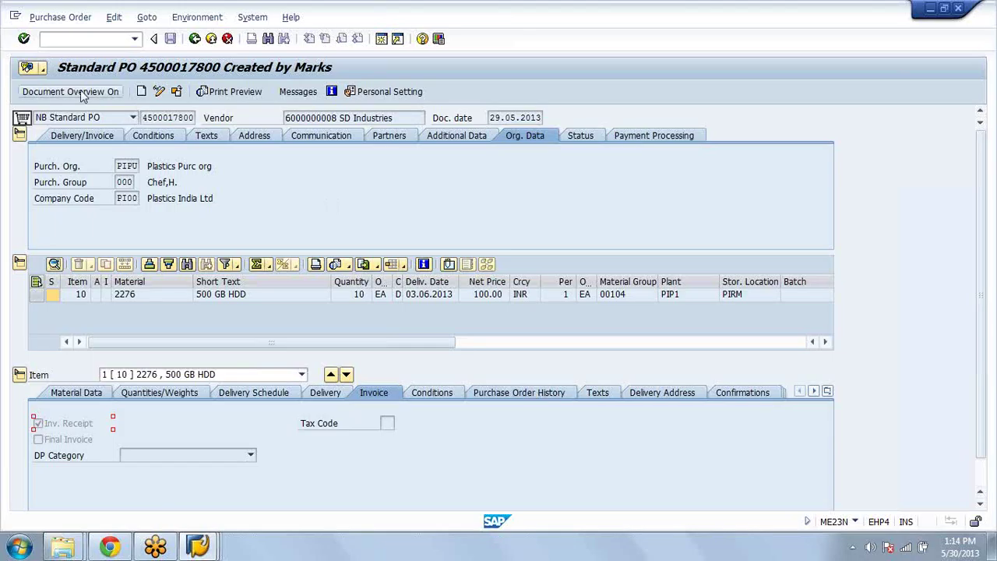
{"action": "left_click", "coordinate": [81, 91]}
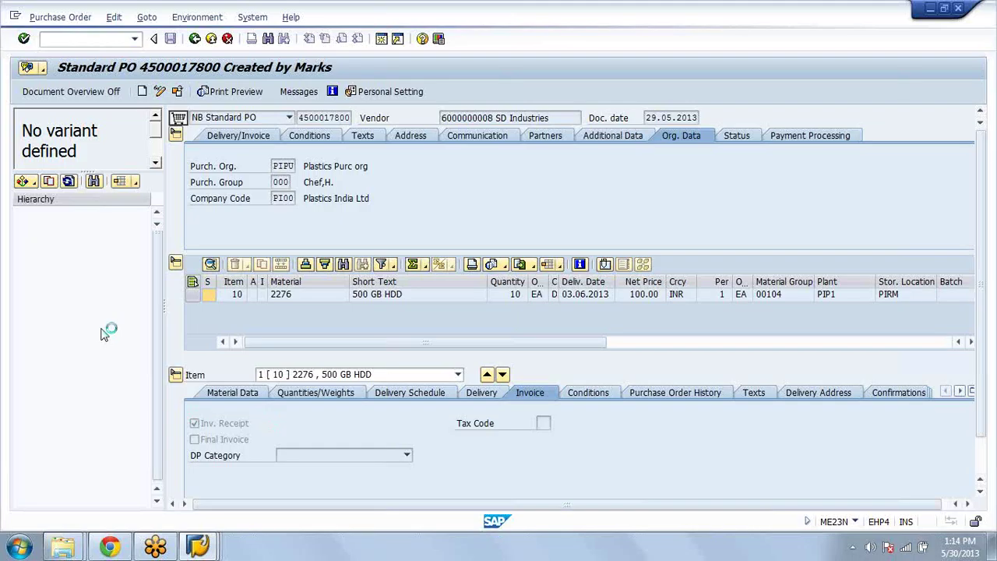
{"action": "left_click", "coordinate": [86, 478]}
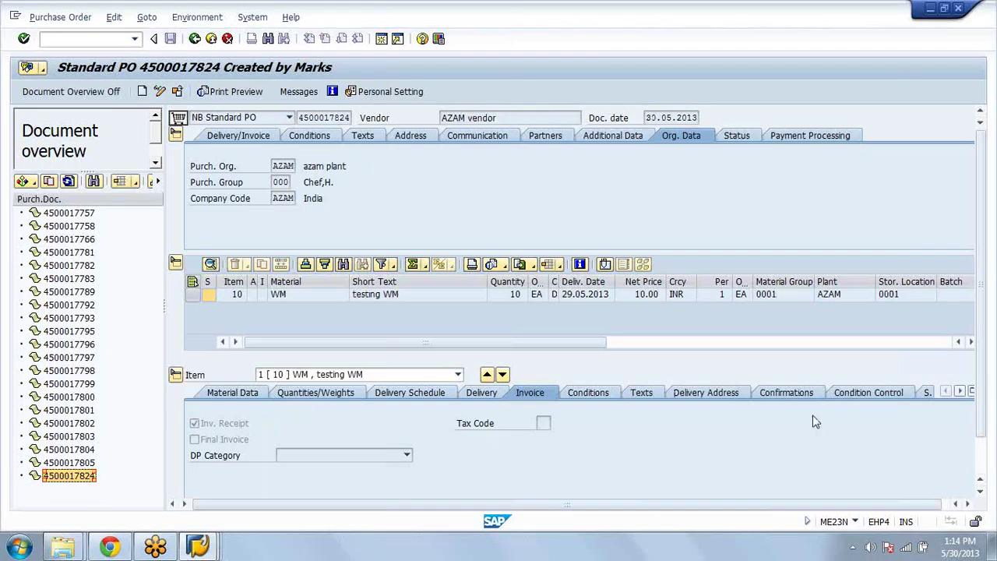
{"action": "left_click", "coordinate": [776, 393]}
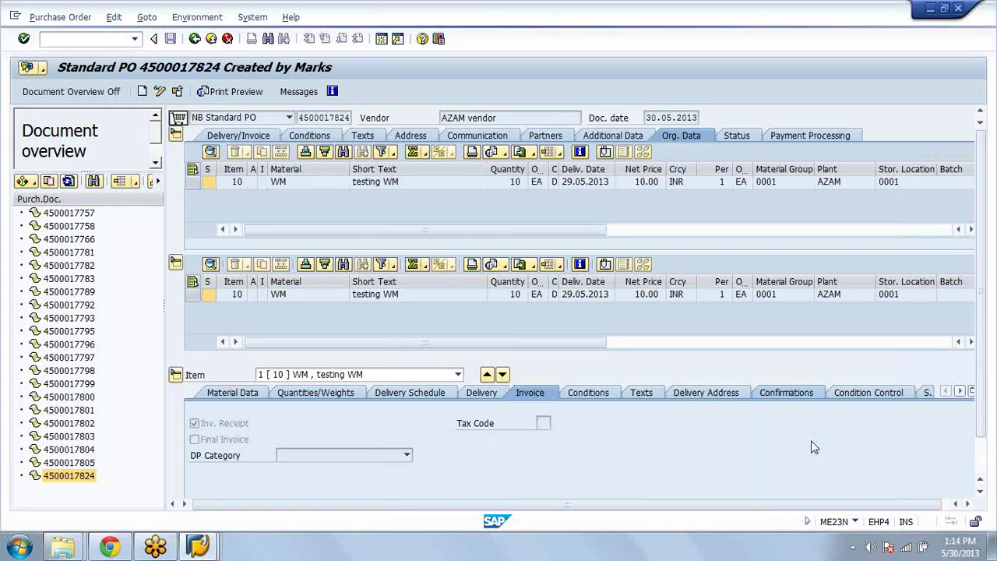
{"action": "double_click", "coordinate": [87, 463]}
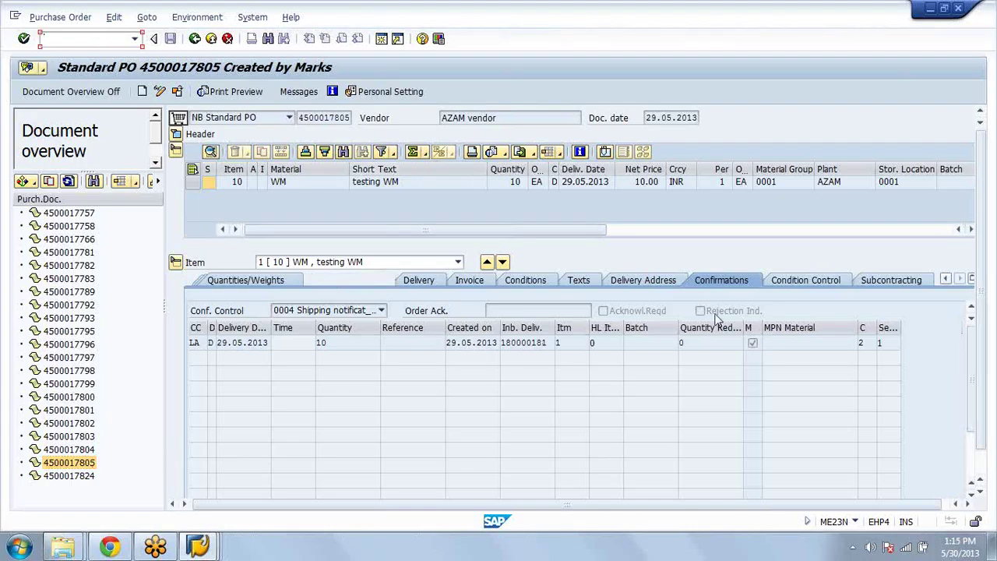
{"action": "left_click", "coordinate": [947, 280]}
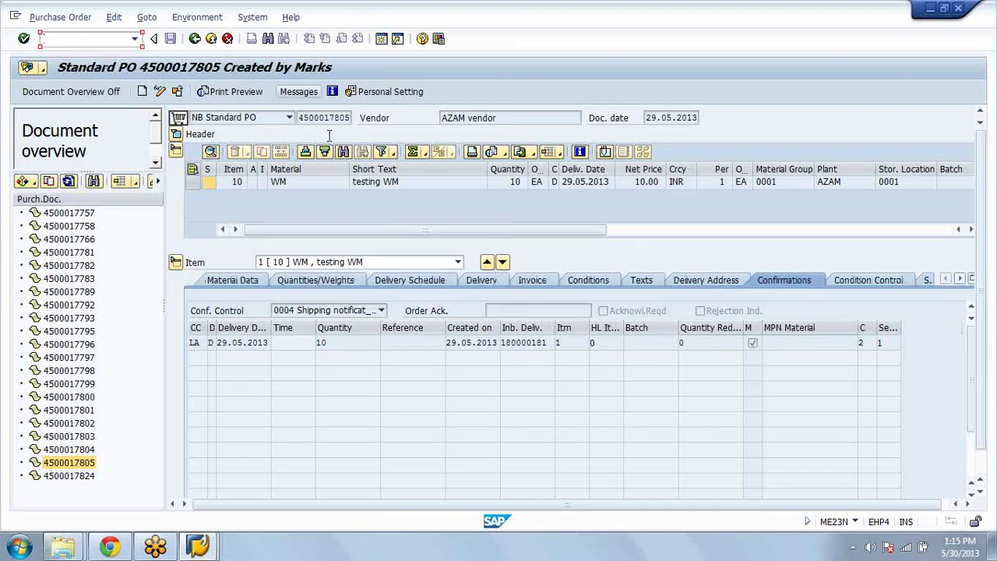
{"action": "left_click", "coordinate": [178, 93]}
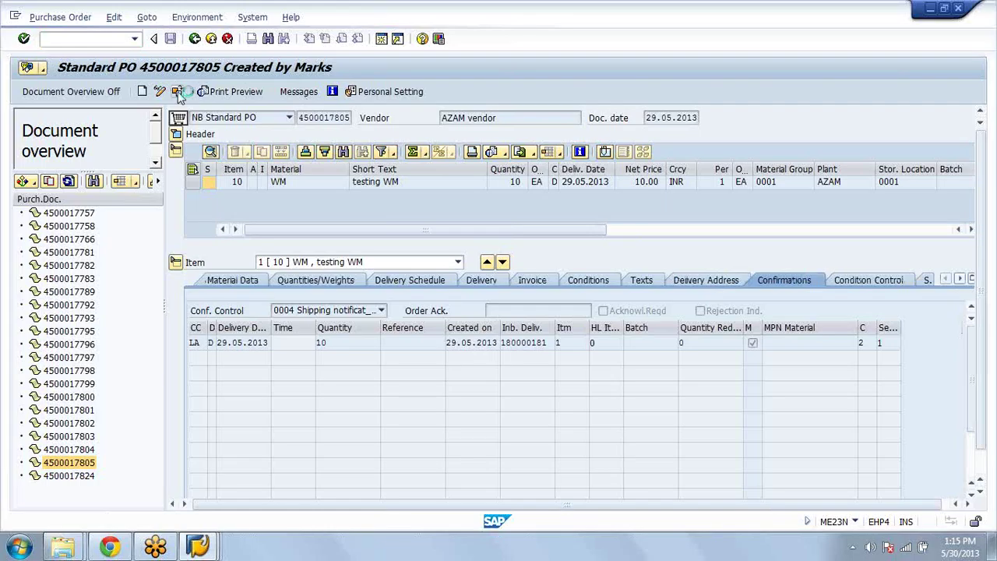
{"action": "key", "text": "BackSpace"}
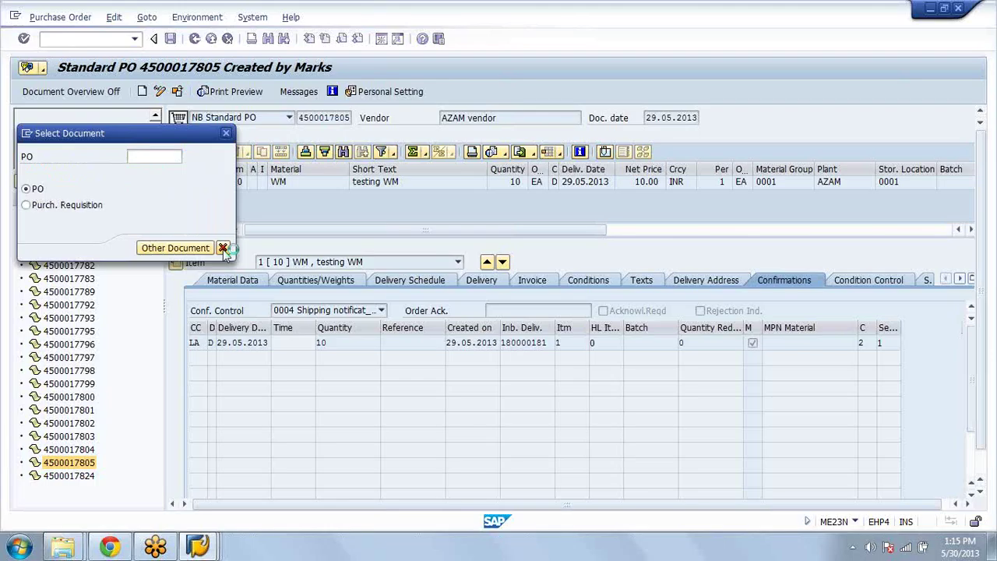
Step: Open inbound delivery 180000184 for display with /nvl33
{"action": "left_click", "coordinate": [86, 38]}
{"action": "type", "text": "/nvl33"}
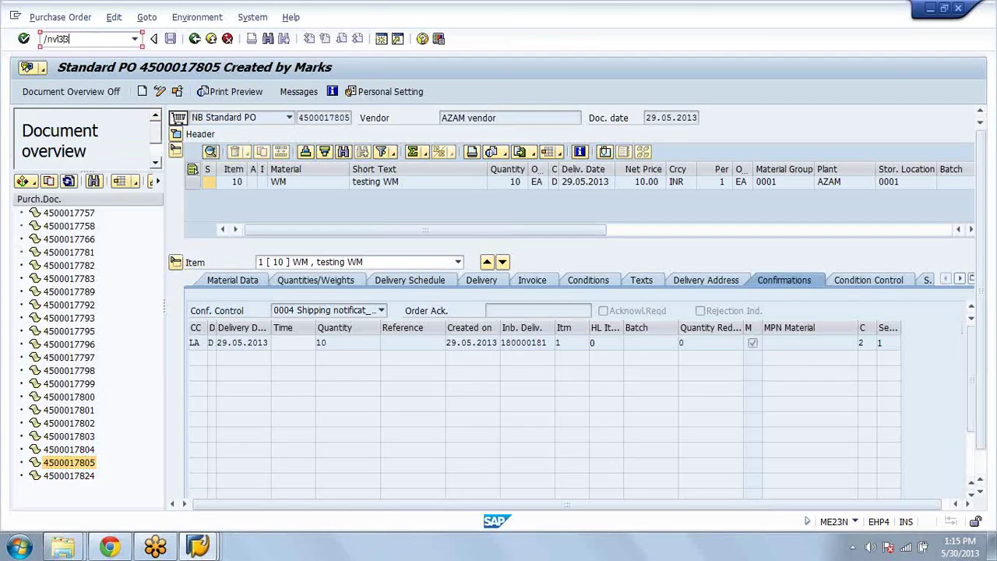
{"action": "key", "text": "Return"}
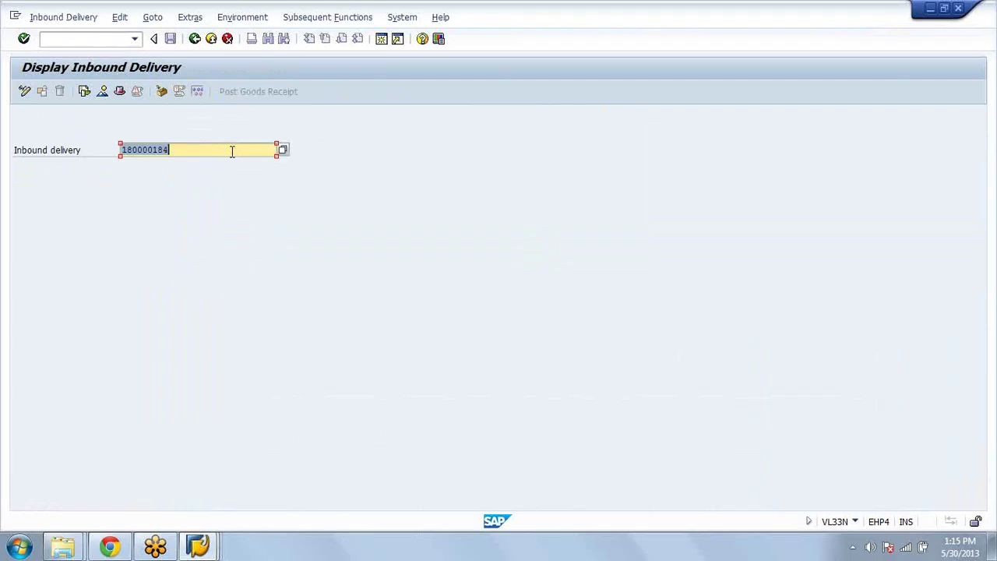
Step: Check delivery 180000184's document flow and the packing of item 1
{"action": "left_click", "coordinate": [85, 92]}
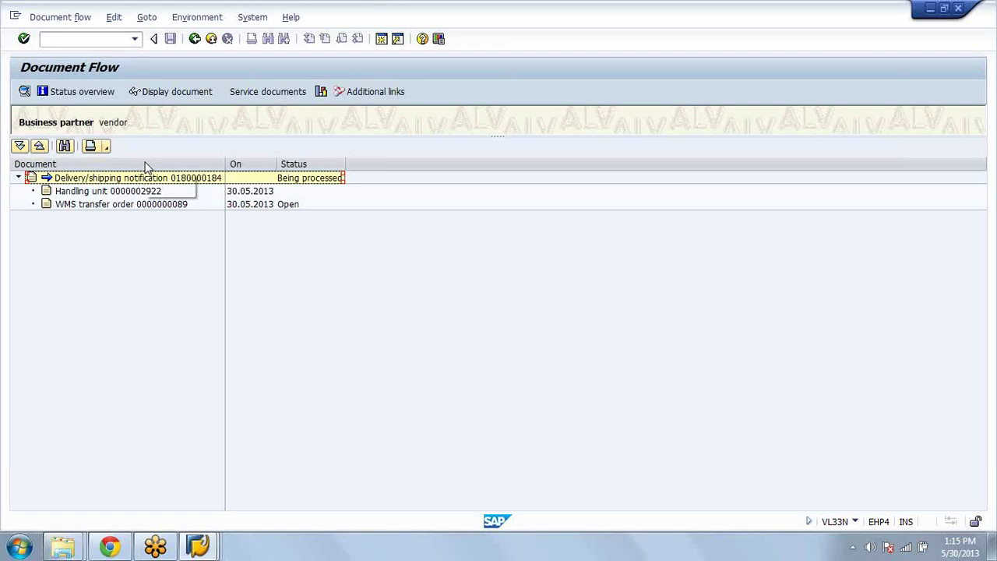
{"action": "left_click", "coordinate": [196, 41]}
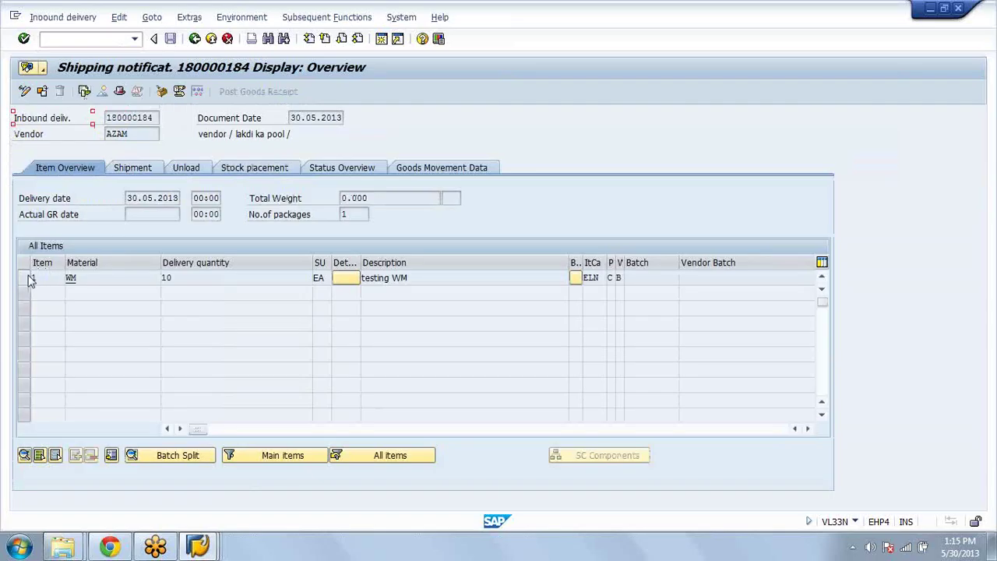
{"action": "left_click", "coordinate": [28, 279]}
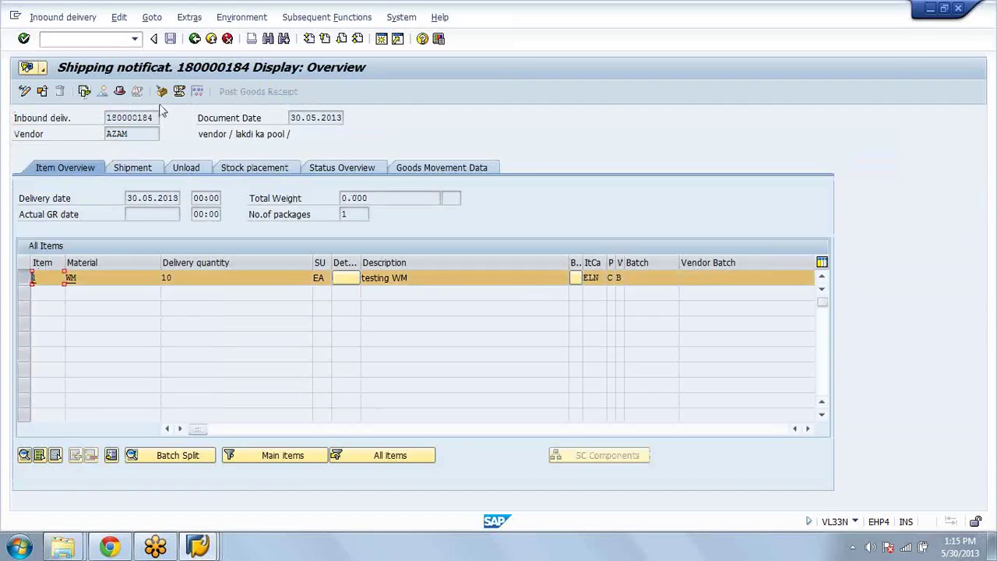
{"action": "left_click", "coordinate": [161, 92]}
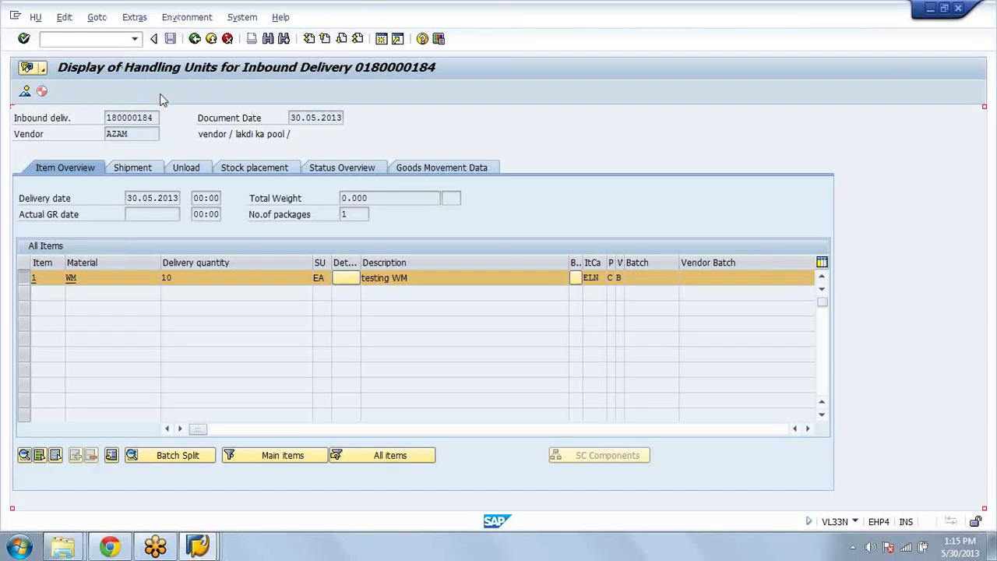
{"action": "left_click", "coordinate": [194, 39]}
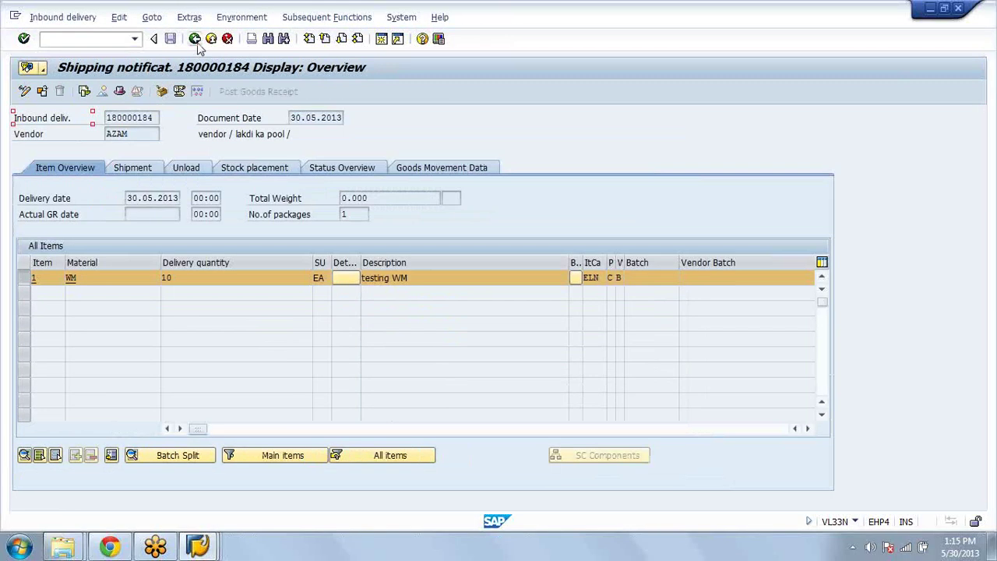
Step: Load inbound delivery 180000183 and review its handling units
{"action": "left_click", "coordinate": [195, 39]}
{"action": "key", "text": "Return"}
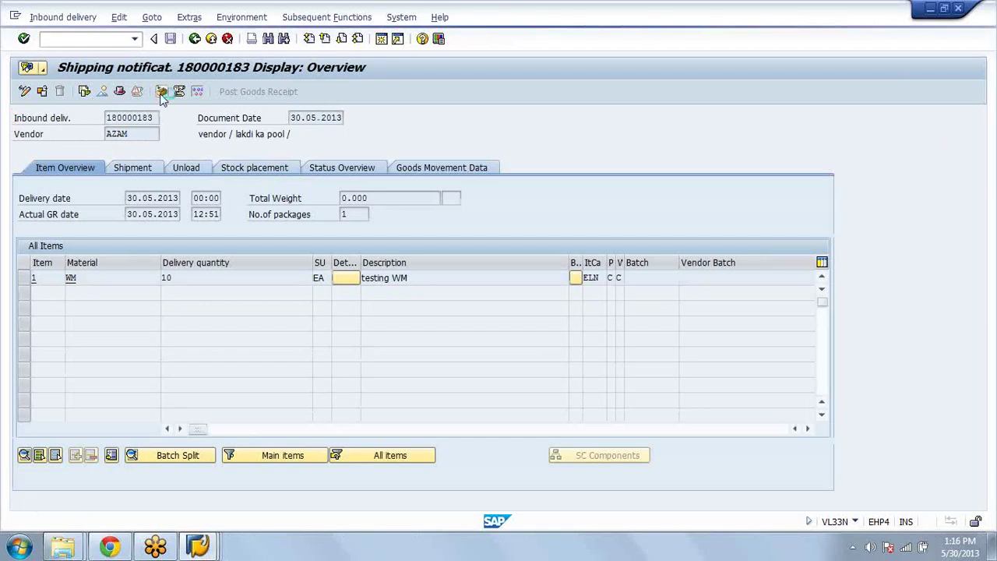
{"action": "left_click", "coordinate": [161, 93]}
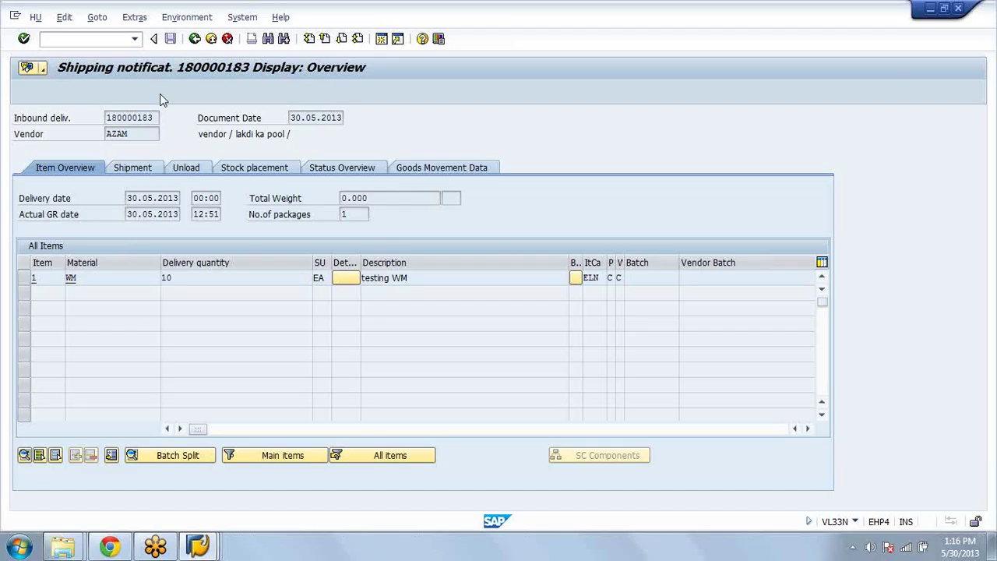
{"action": "left_click", "coordinate": [195, 38]}
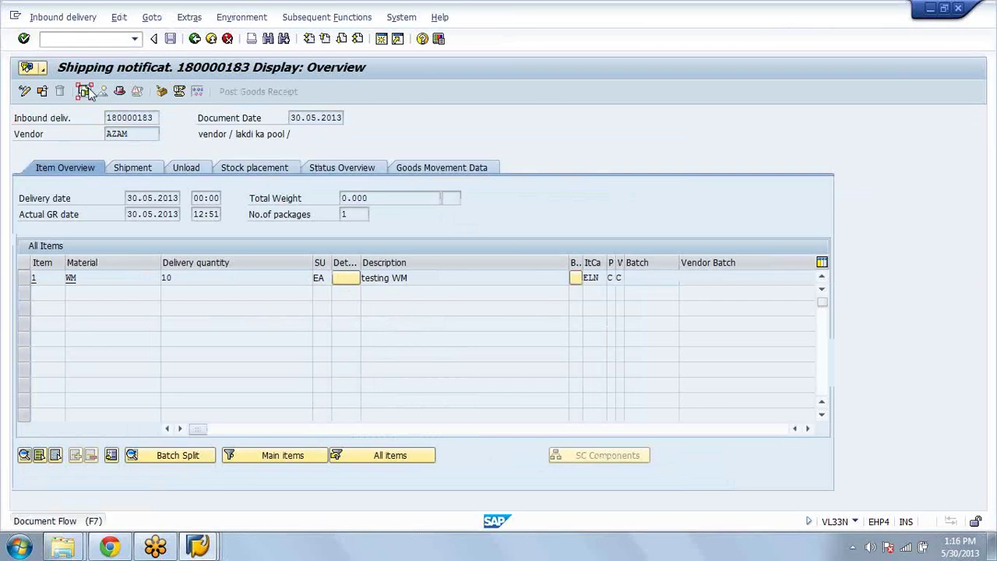
{"action": "left_click", "coordinate": [88, 92]}
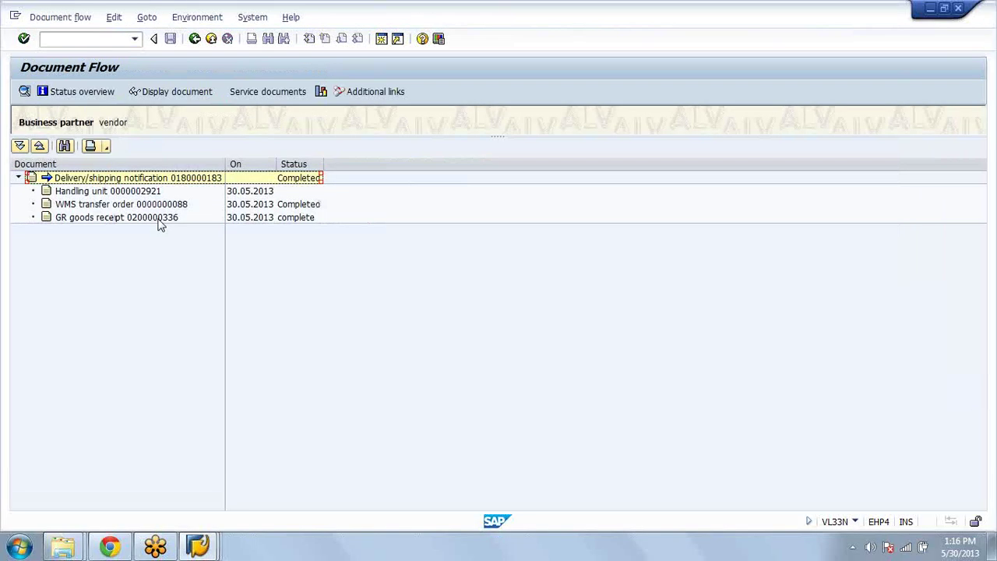
{"action": "left_click", "coordinate": [159, 219]}
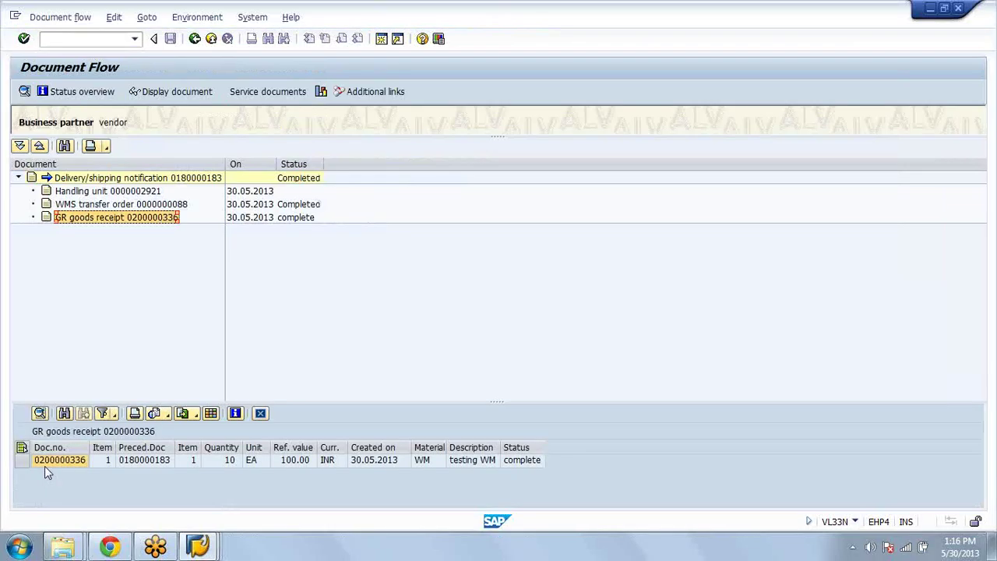
{"action": "left_click", "coordinate": [48, 465]}
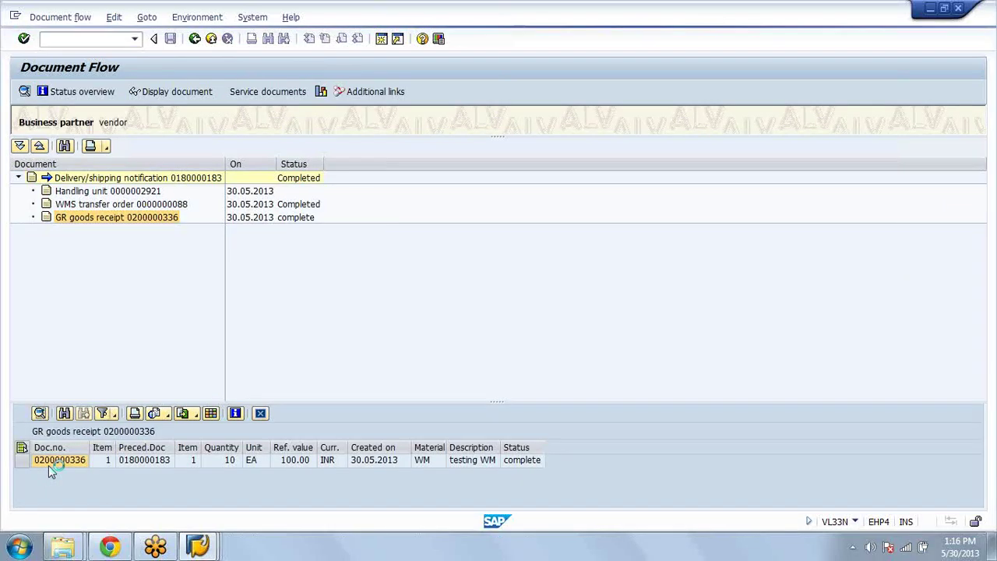
{"action": "left_click", "coordinate": [383, 41]}
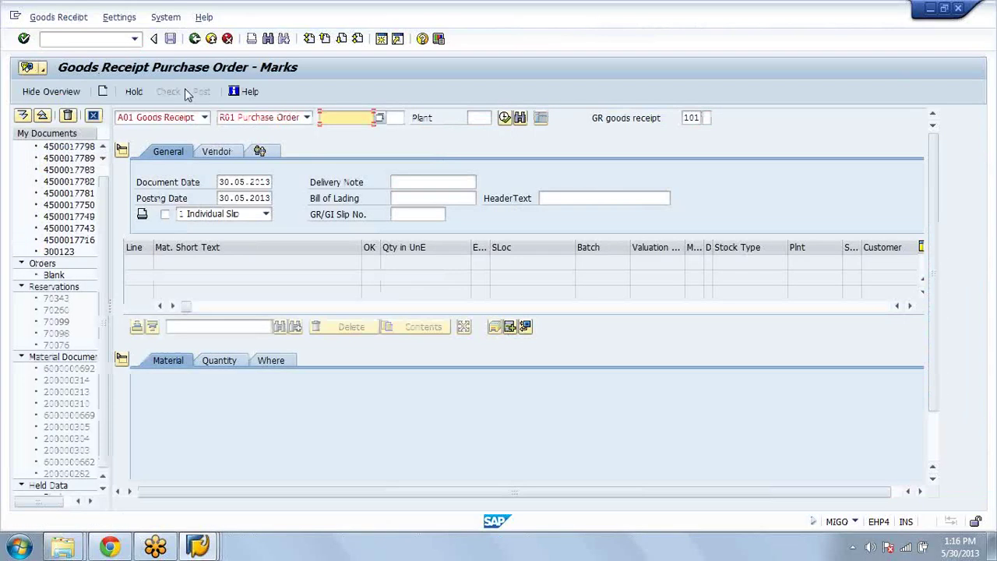
{"action": "left_click", "coordinate": [173, 117]}
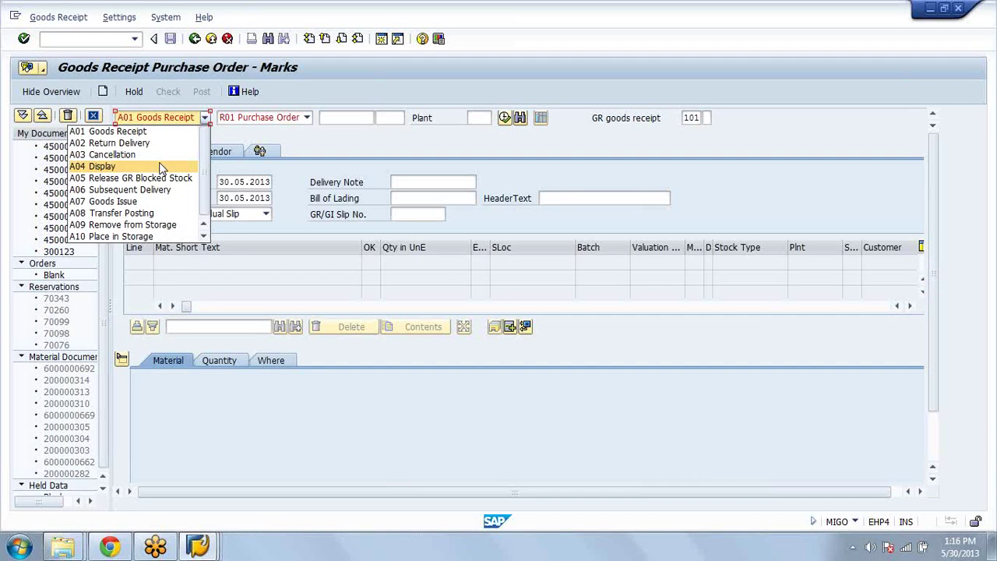
{"action": "left_click", "coordinate": [161, 167]}
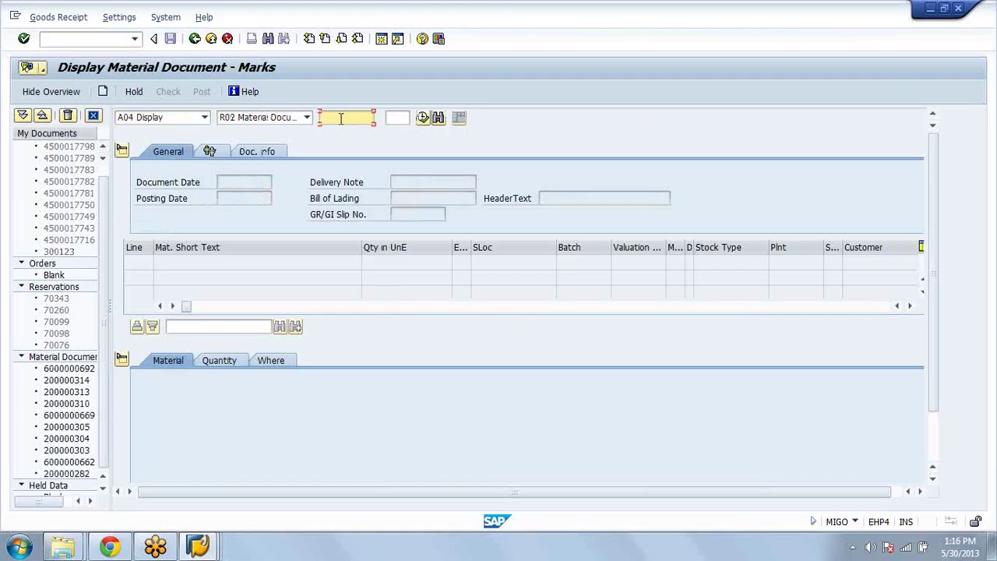
{"action": "key", "text": "ctrl+v"}
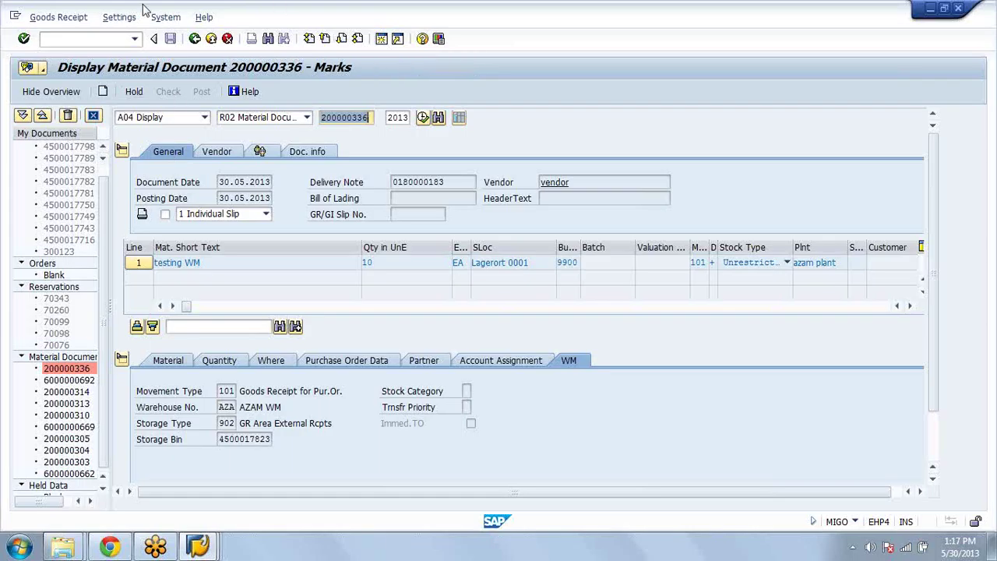
{"action": "left_click", "coordinate": [110, 40]}
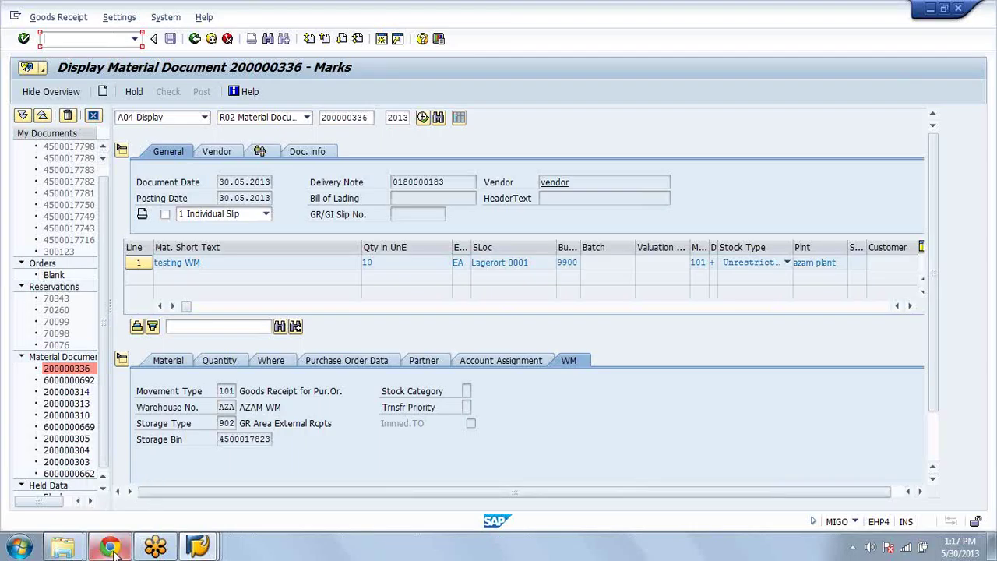
Step: Bring Chrome to the front and return to the Gmail tab showing the 'Points to discuss' email
{"action": "mouse_move", "coordinate": [112, 547]}
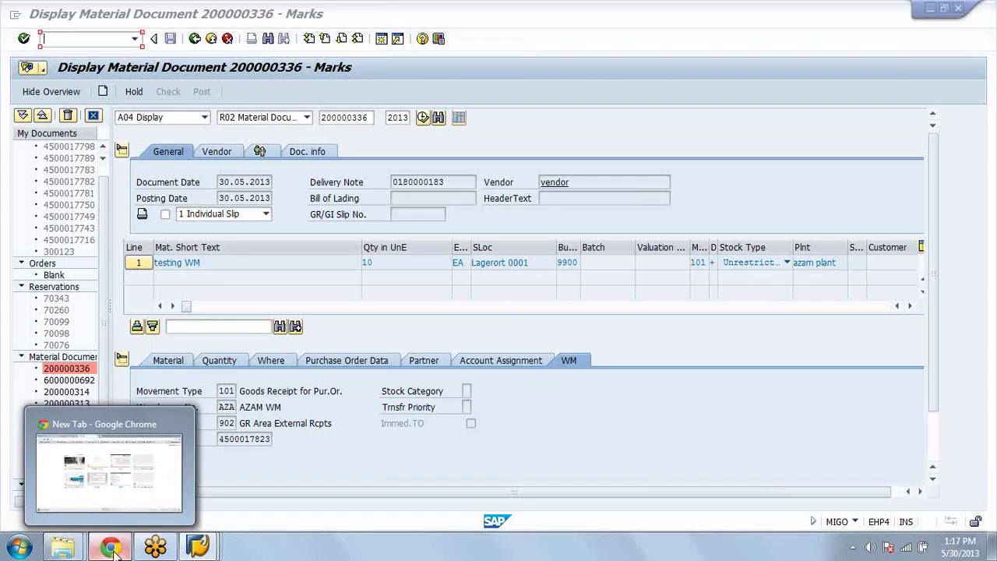
{"action": "left_click", "coordinate": [111, 548]}
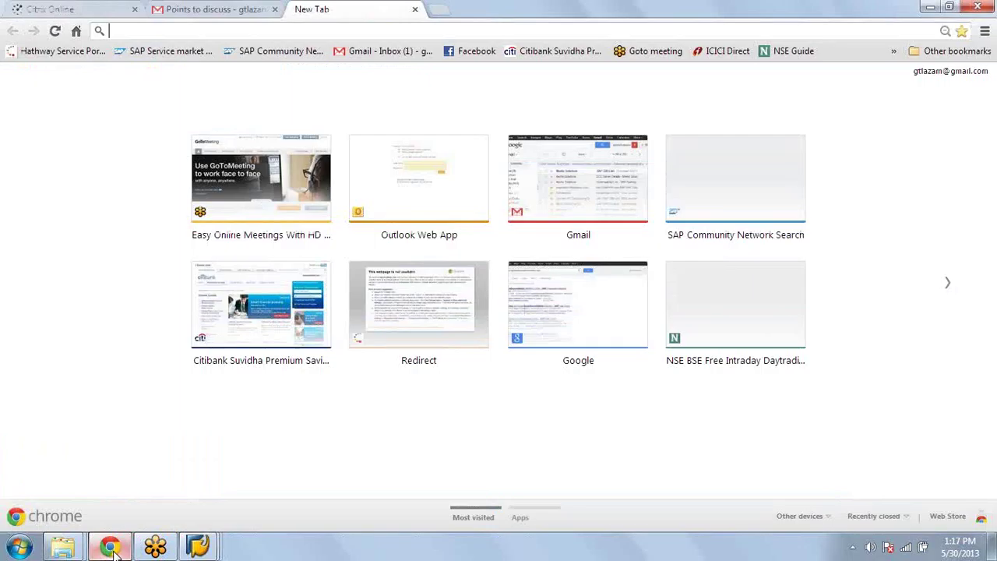
{"action": "key", "text": "ctrl+shift+Tab"}
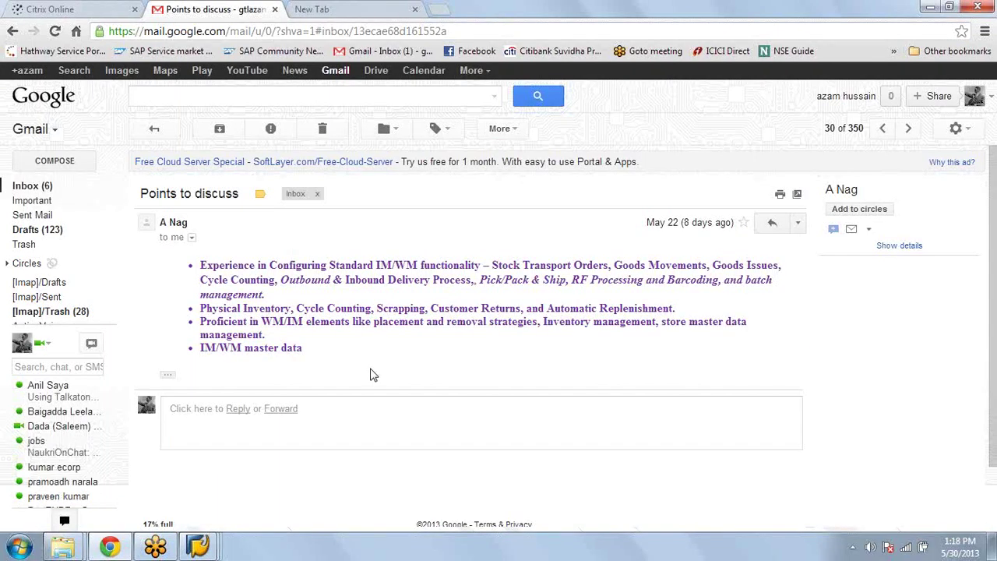